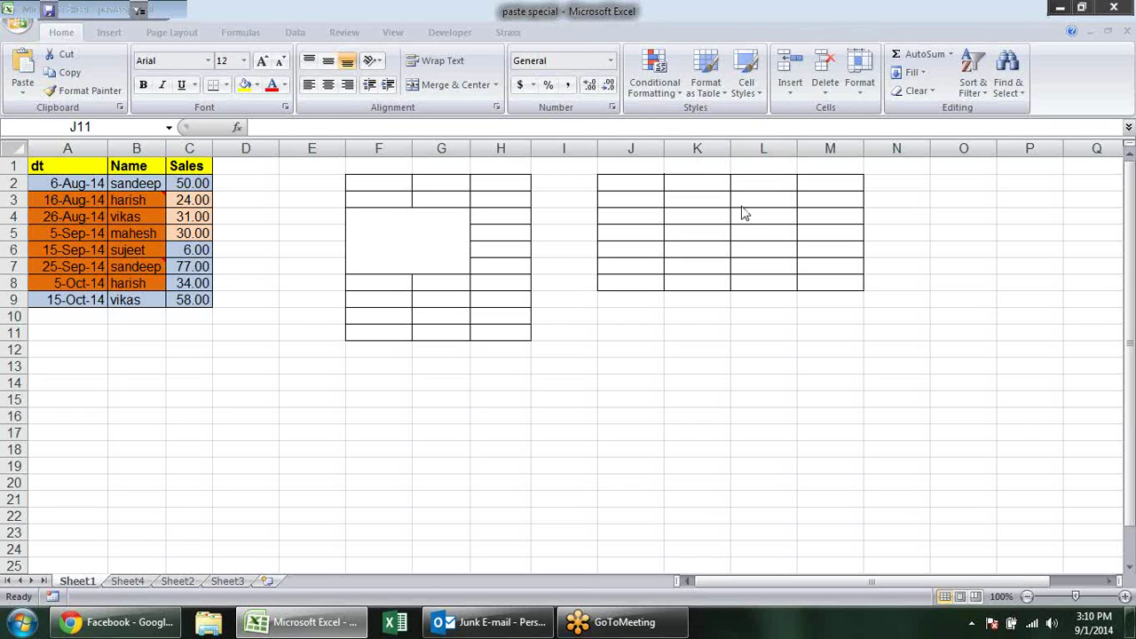
Inspect the table's dates, names and the Sales formulas in column C.
{"action": "left_click_drag", "start_coordinate": [71, 199], "coordinate": [160, 283]}
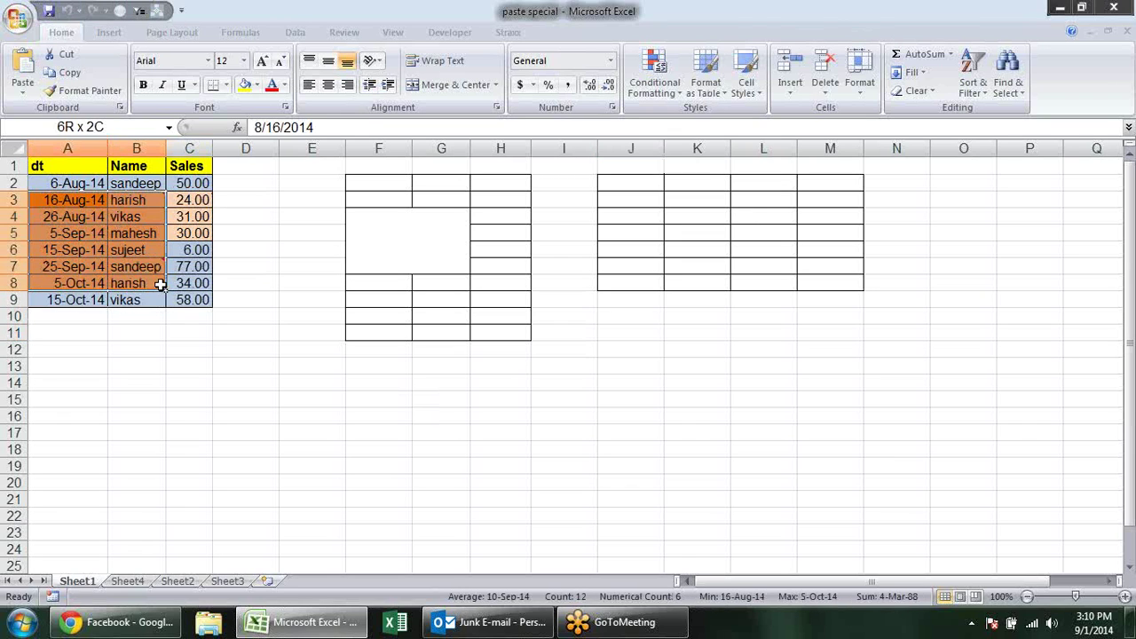
{"action": "left_click", "coordinate": [191, 265]}
{"action": "left_click", "coordinate": [190, 216]}
{"action": "left_click", "coordinate": [199, 187]}
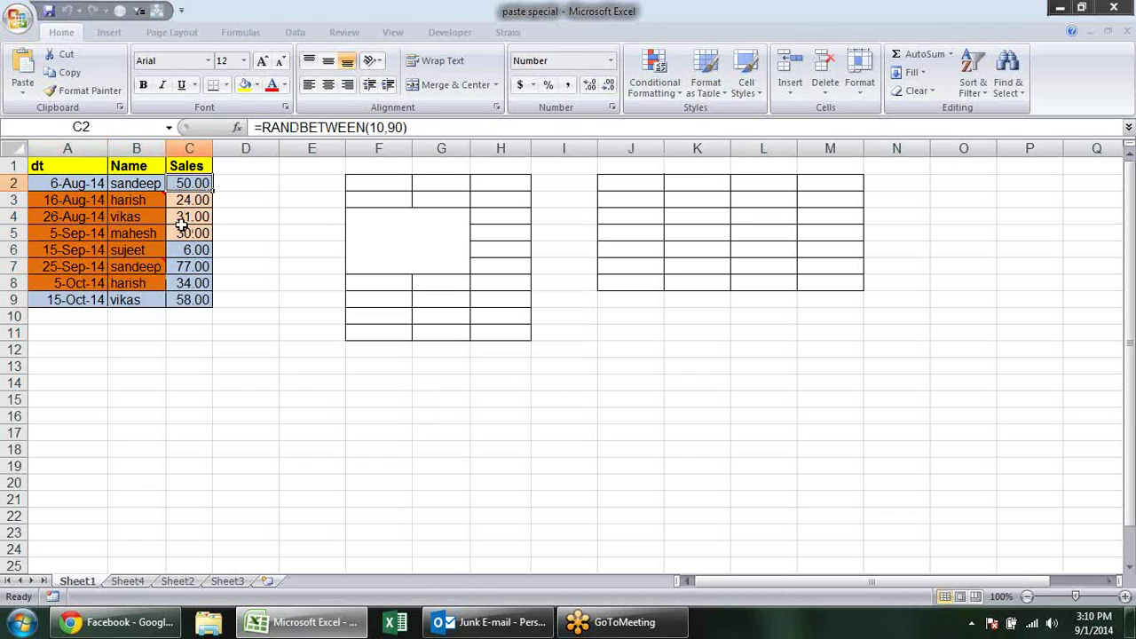
{"action": "left_click", "coordinate": [80, 197]}
Clear all contents, borders and formatting from columns F to O with Edit > Clear > All.
{"action": "left_click_drag", "start_coordinate": [346, 166], "coordinate": [934, 175]}
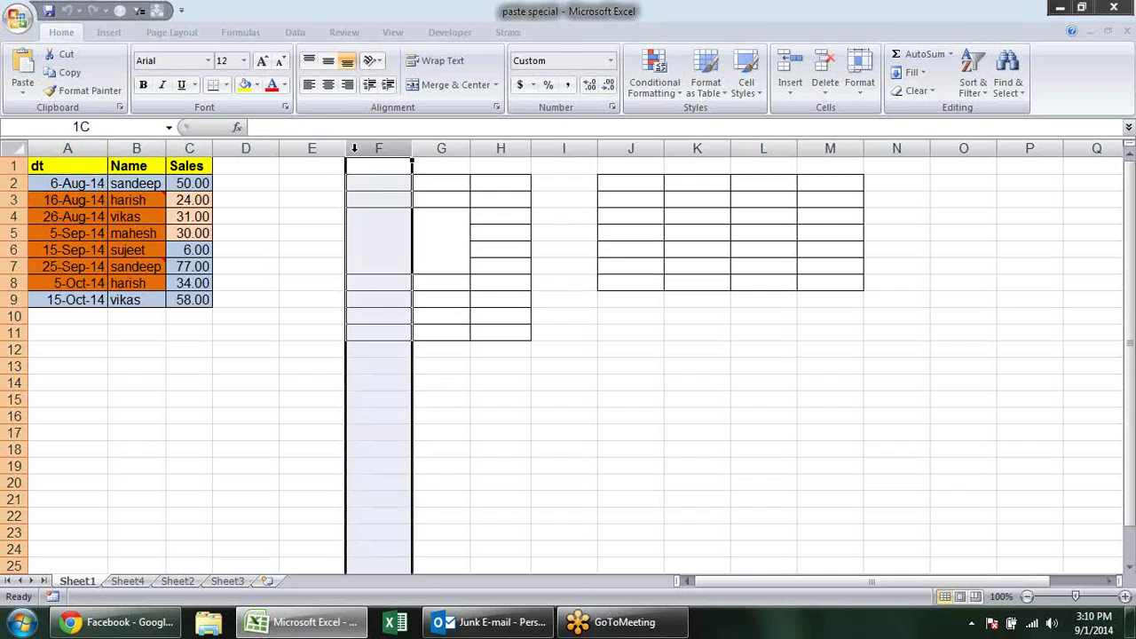
{"action": "key", "text": "alt+e"}
{"action": "key", "text": "a"}
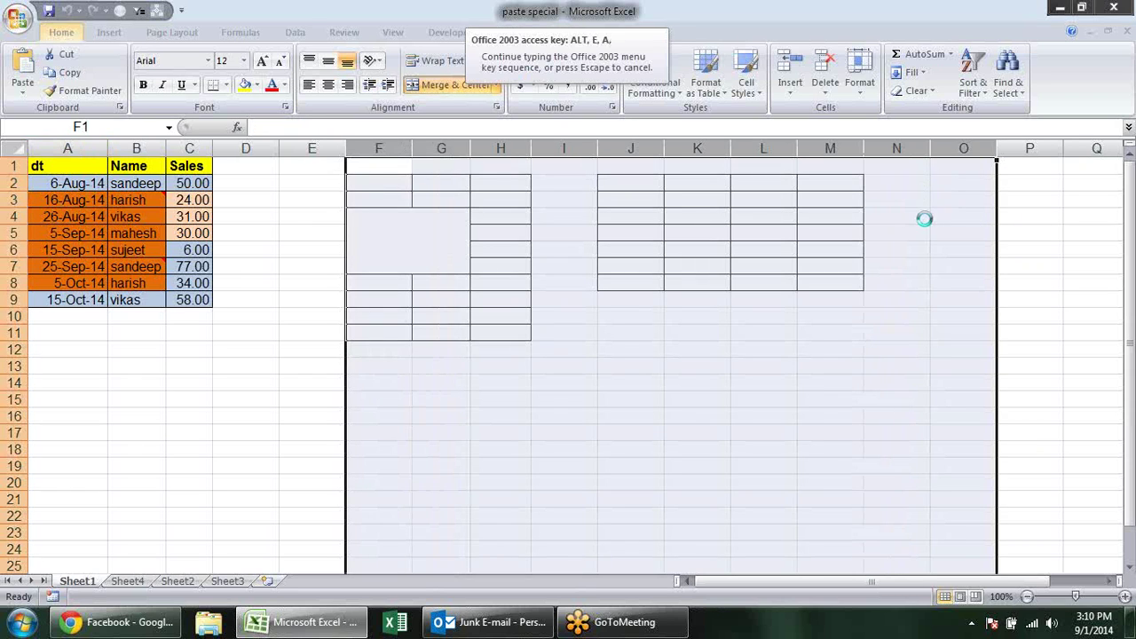
{"action": "key", "text": "a"}
{"action": "left_click", "coordinate": [461, 247]}
{"action": "left_click", "coordinate": [87, 185]}
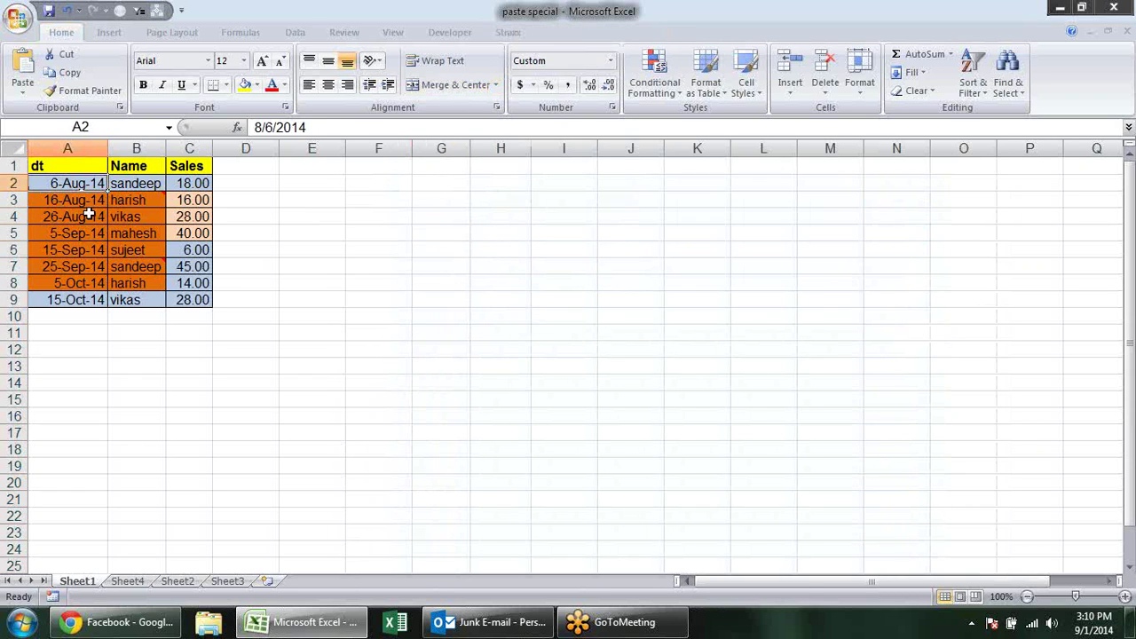
{"action": "left_click_drag", "start_coordinate": [81, 197], "coordinate": [112, 223]}
{"action": "left_click", "coordinate": [135, 185]}
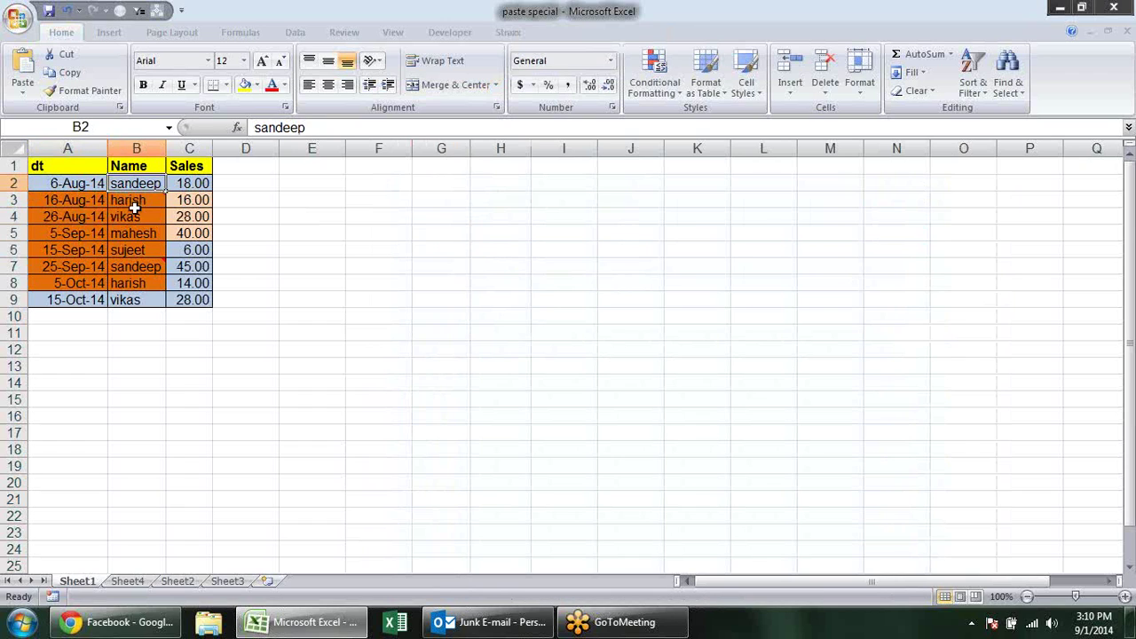
{"action": "left_click", "coordinate": [195, 201]}
{"action": "left_click", "coordinate": [206, 183]}
{"action": "left_click", "coordinate": [205, 198]}
{"action": "left_click", "coordinate": [193, 252]}
{"action": "left_click", "coordinate": [193, 280]}
{"action": "left_click", "coordinate": [203, 219]}
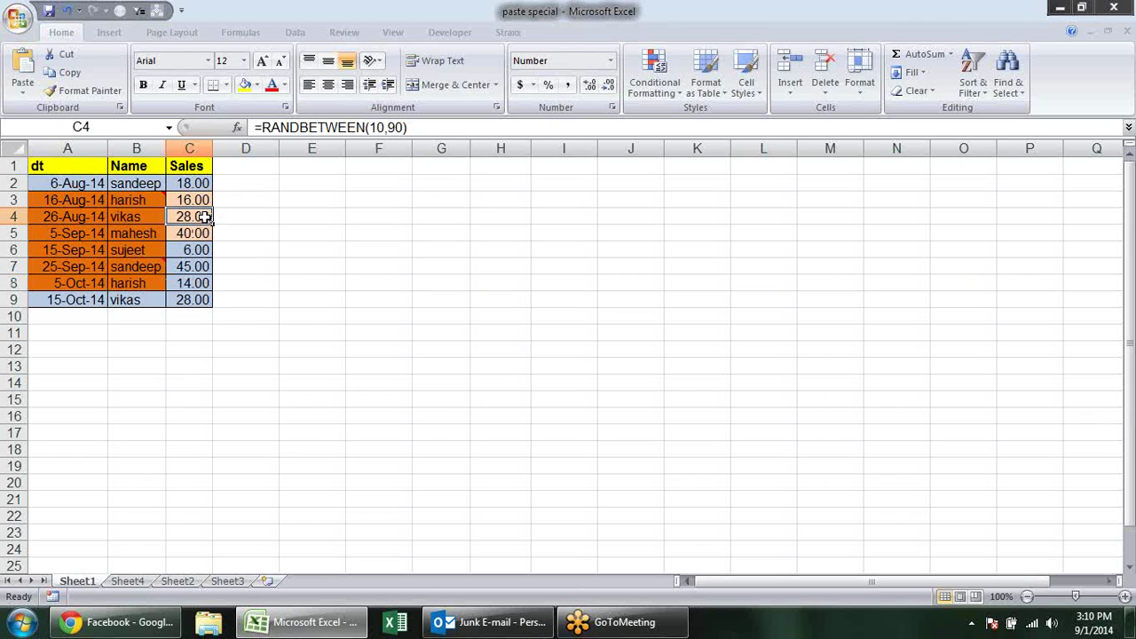
{"action": "left_click", "coordinate": [202, 198]}
{"action": "left_click", "coordinate": [205, 183]}
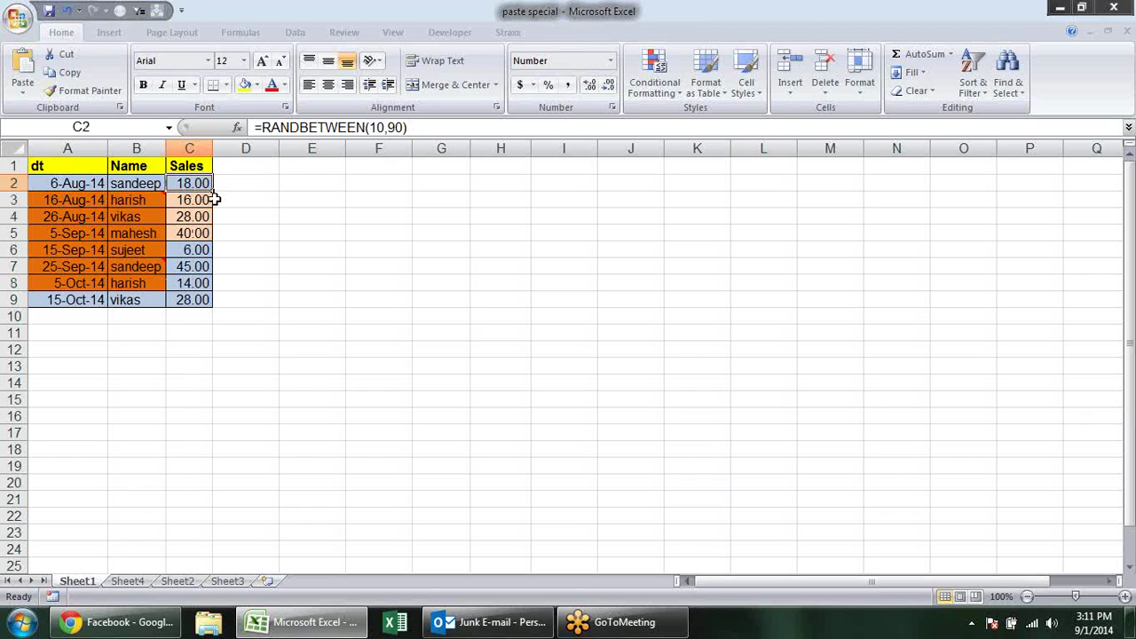
{"action": "left_click", "coordinate": [98, 234]}
{"action": "left_click_drag", "start_coordinate": [74, 169], "coordinate": [169, 311]}
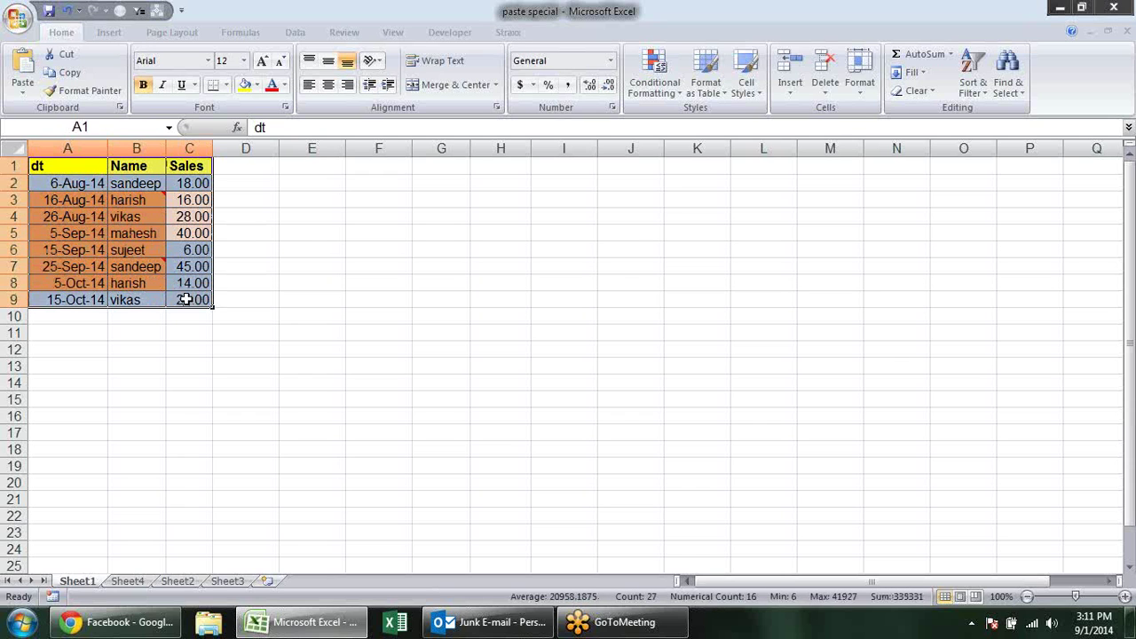
Copy the sales table and target F1, backing out of Paste Special and the context menu.
{"action": "key", "text": "ctrl+c"}
{"action": "left_click", "coordinate": [372, 164]}
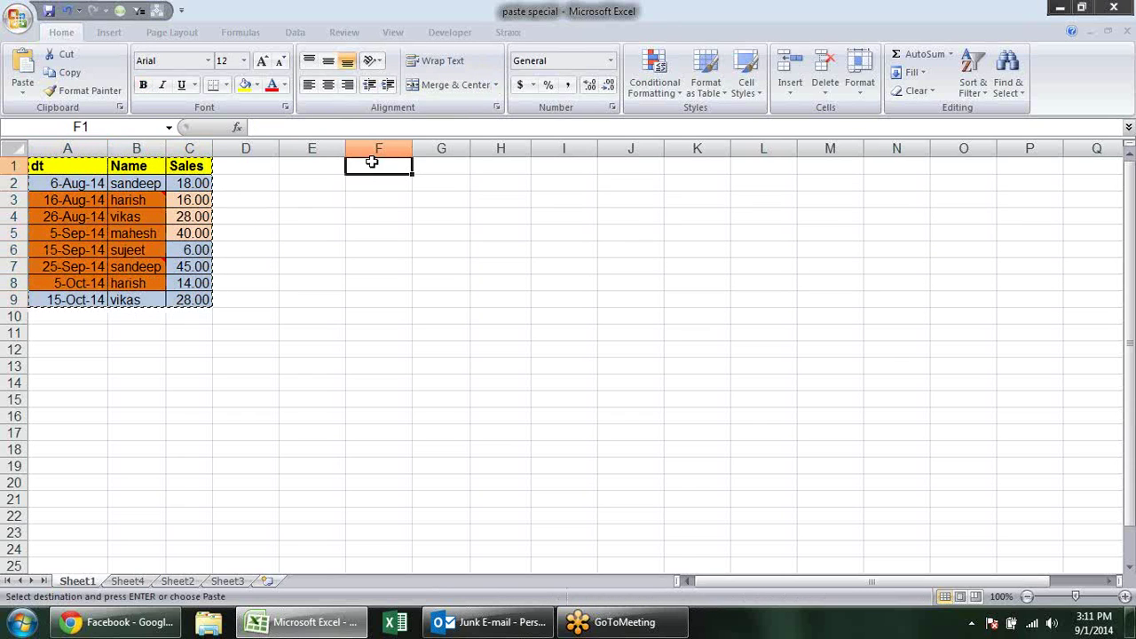
{"action": "key", "text": "alt+e"}
{"action": "key", "text": "s"}
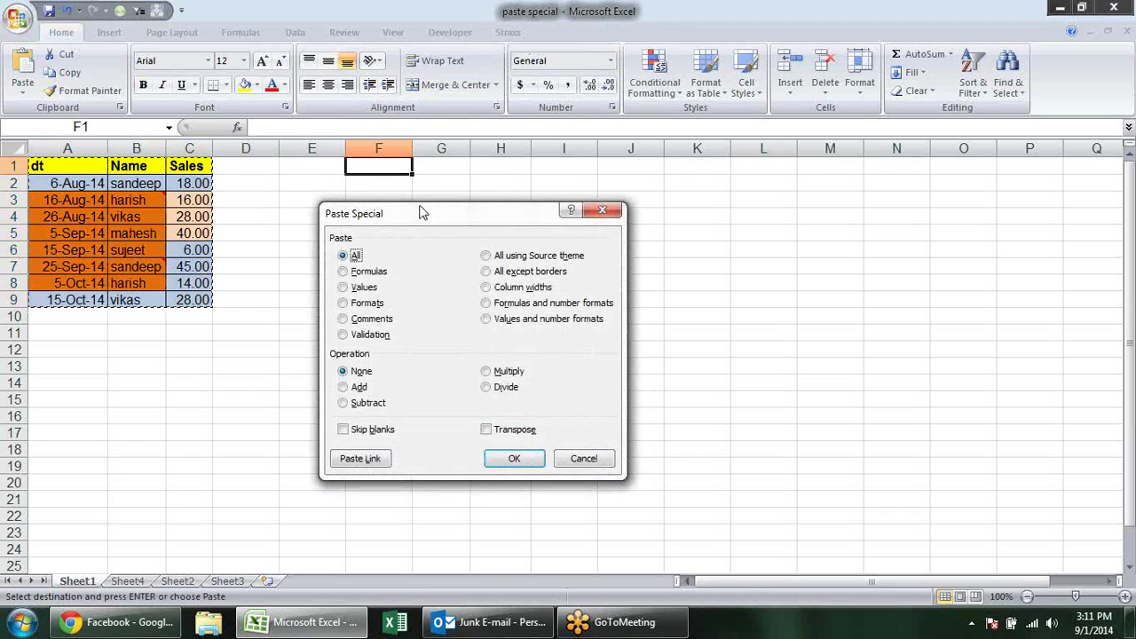
{"action": "key", "text": "Escape"}
{"action": "right_click", "coordinate": [378, 167]}
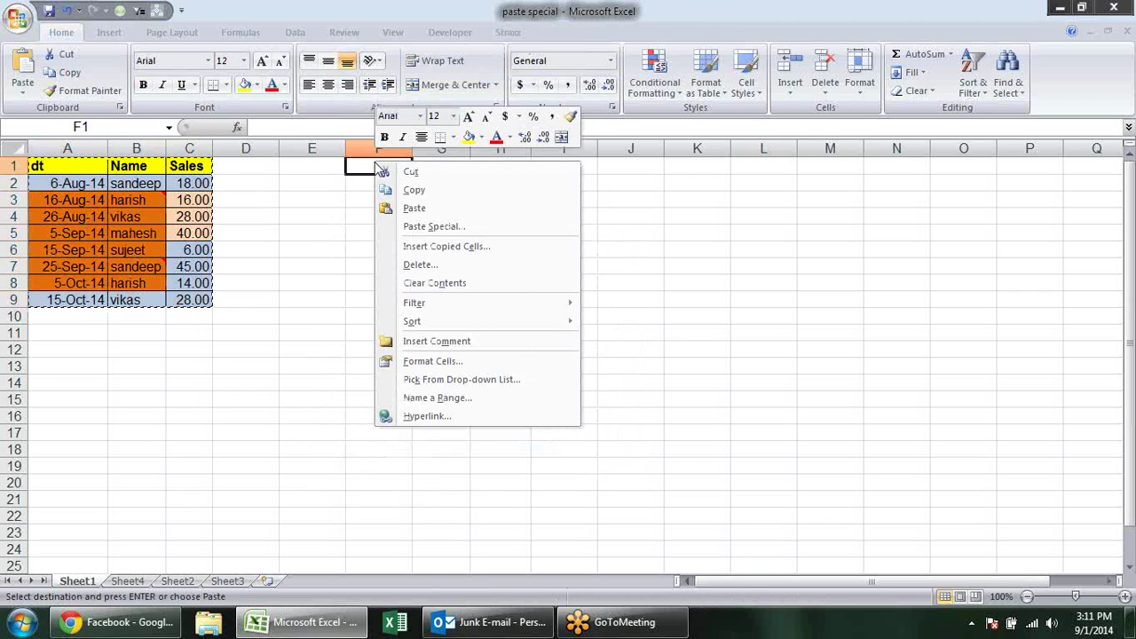
{"action": "left_click", "coordinate": [48, 34]}
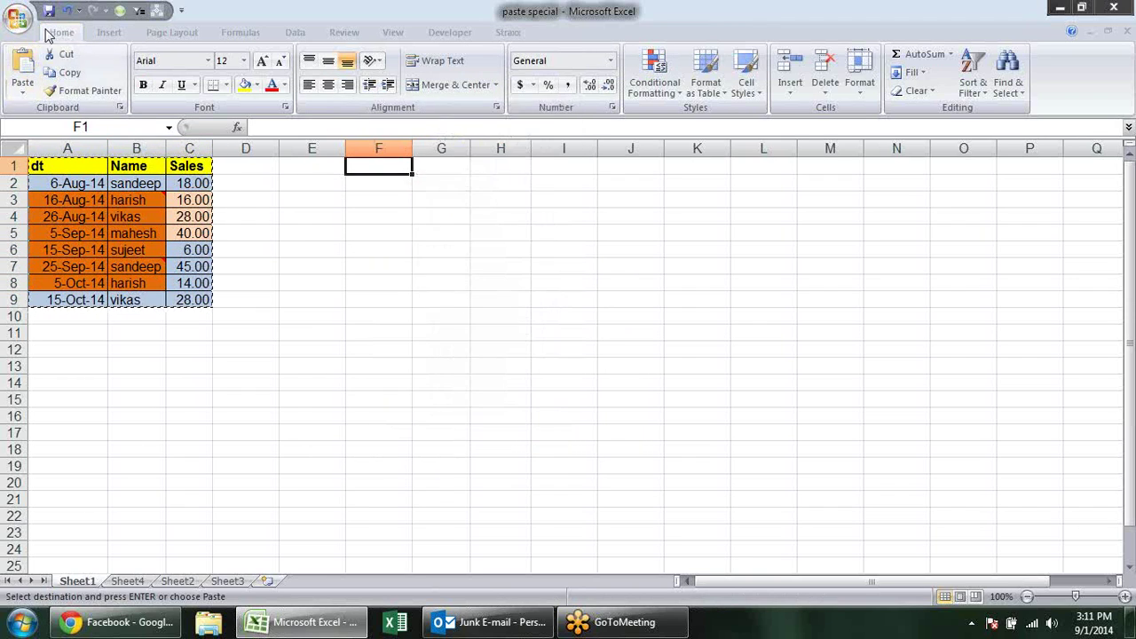
Paste the table into F1 as values only through the Paste Special dialog.
{"action": "left_click", "coordinate": [24, 89]}
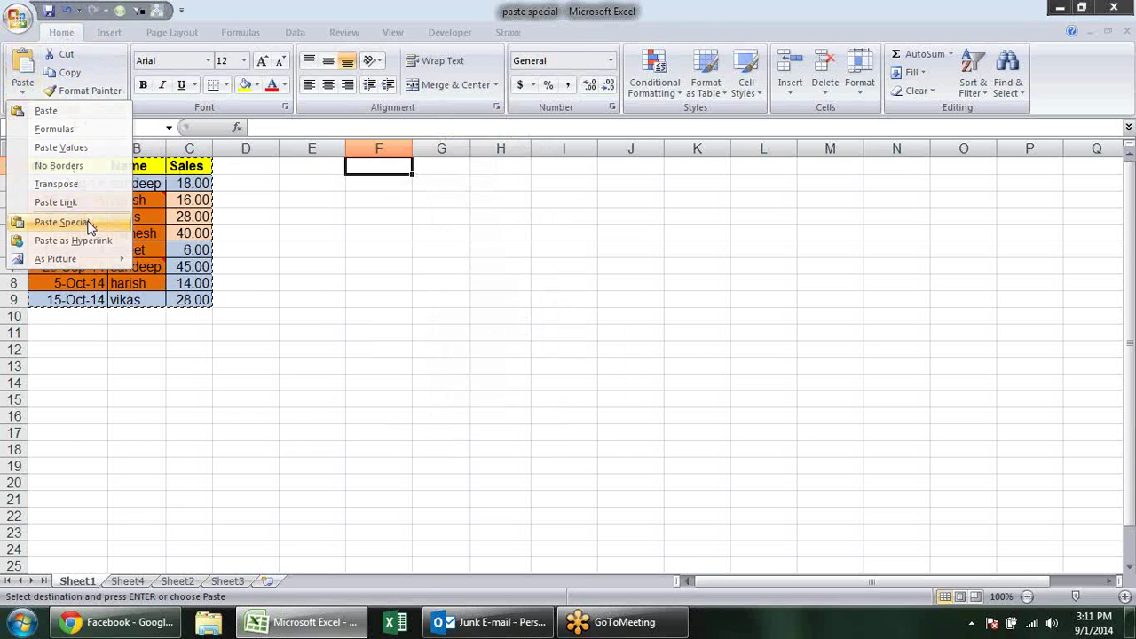
{"action": "left_click", "coordinate": [90, 227]}
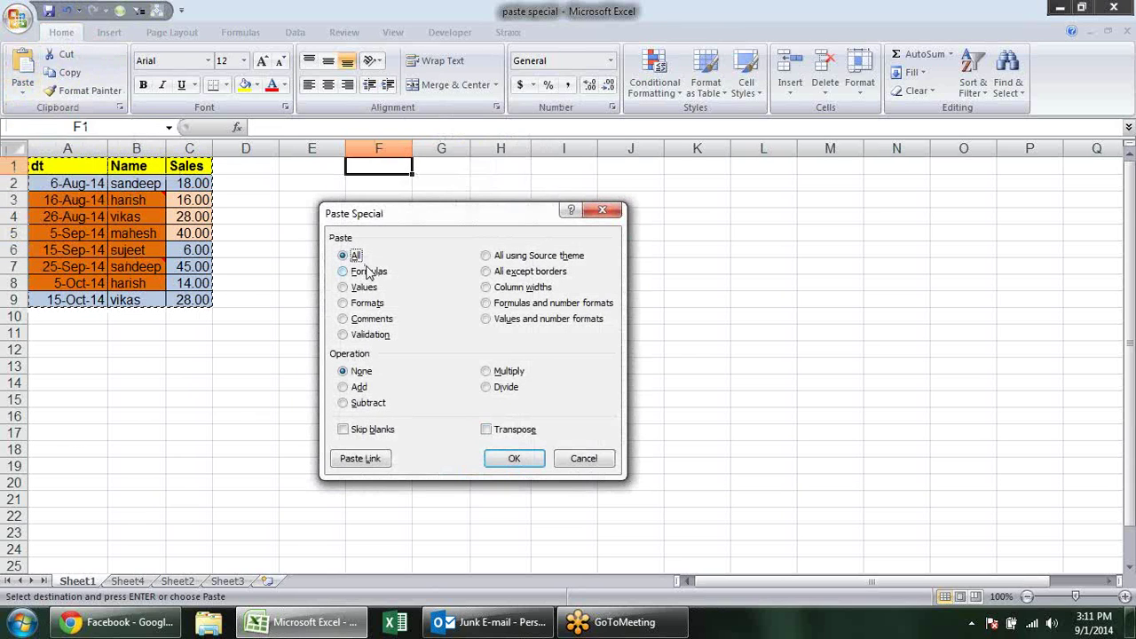
{"action": "left_click", "coordinate": [345, 289]}
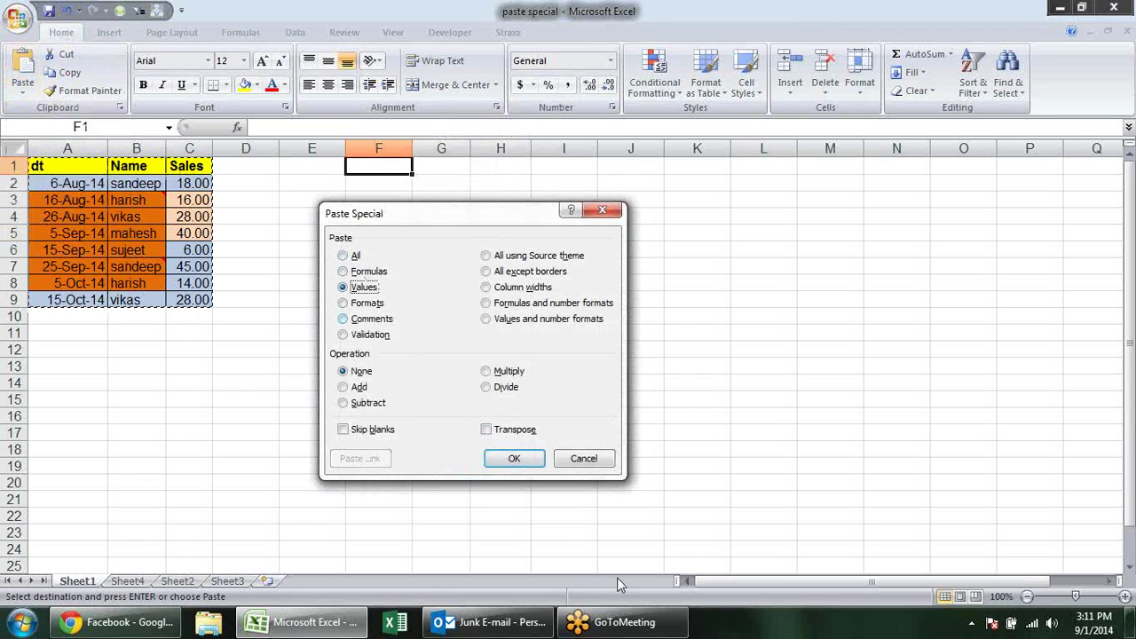
{"action": "left_click", "coordinate": [514, 458]}
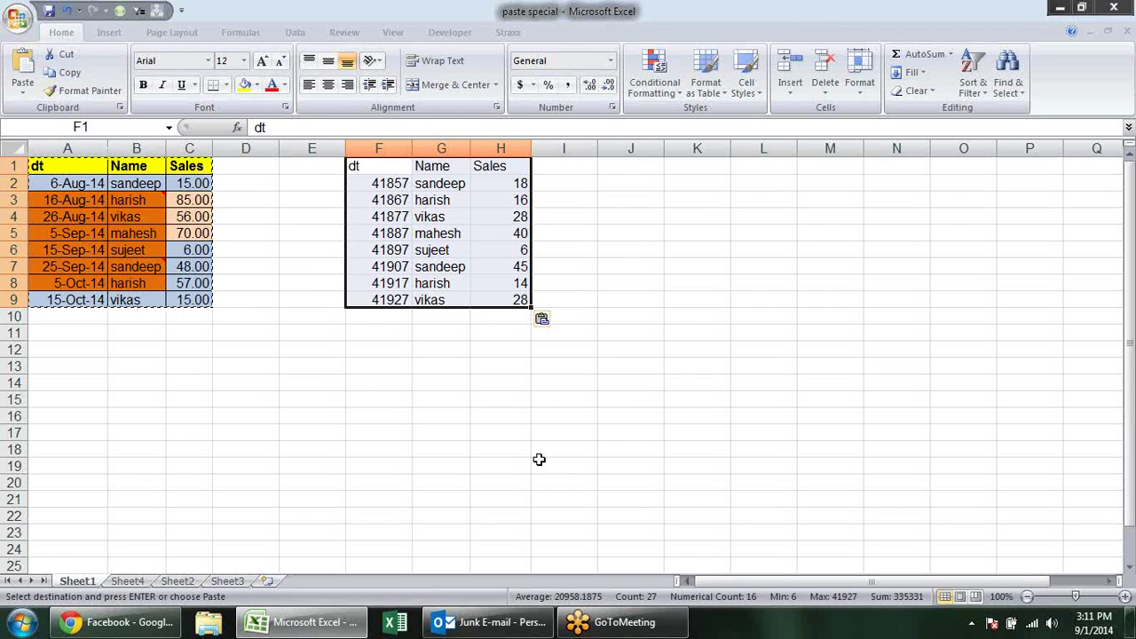
{"action": "left_click", "coordinate": [490, 352]}
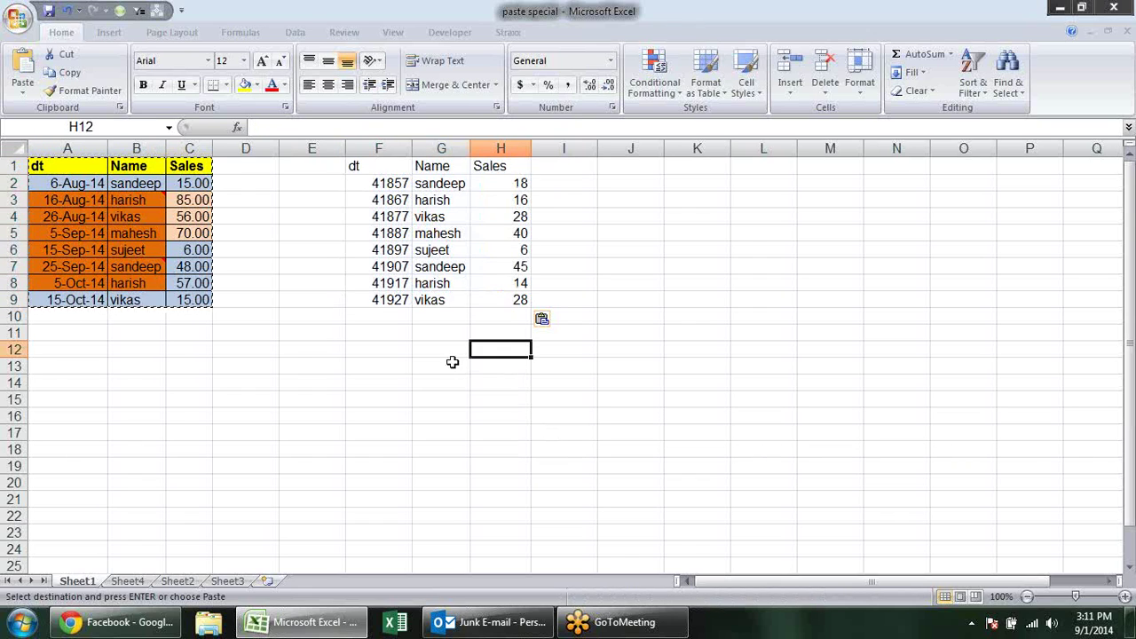
{"action": "left_click", "coordinate": [441, 236]}
{"action": "left_click", "coordinate": [389, 201]}
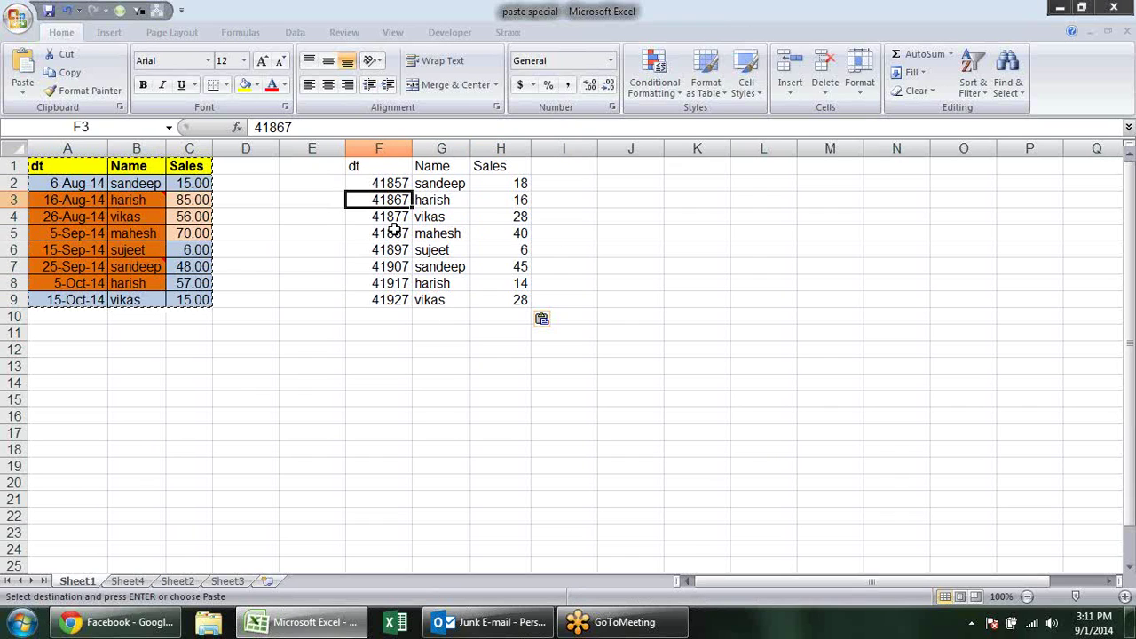
{"action": "left_click_drag", "start_coordinate": [502, 189], "coordinate": [499, 233]}
{"action": "left_click", "coordinate": [501, 217]}
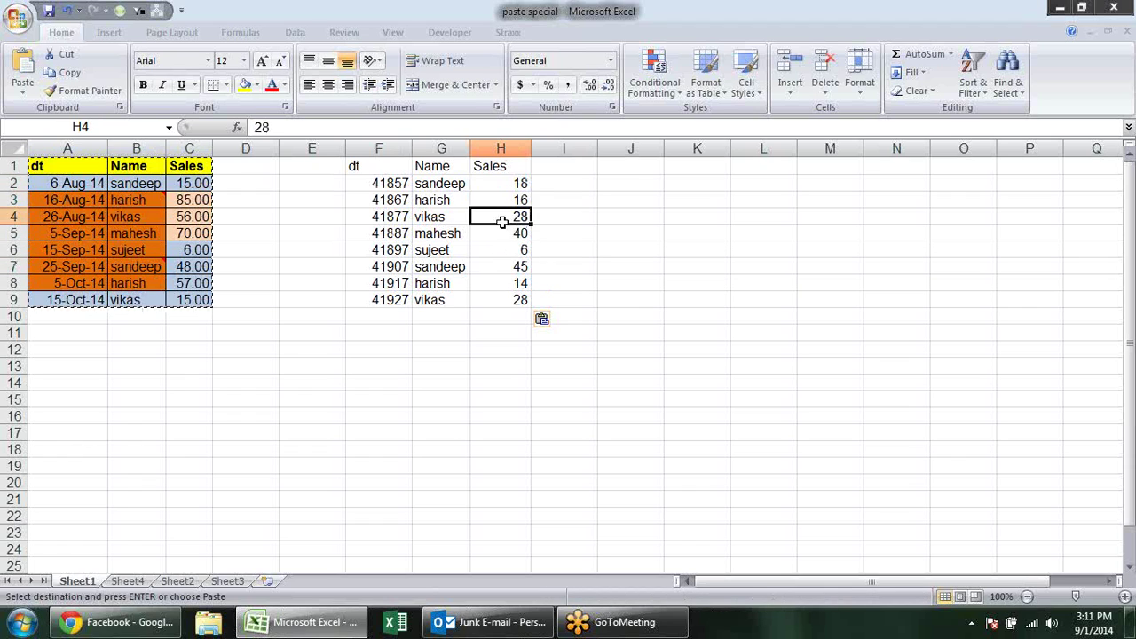
{"action": "left_click", "coordinate": [502, 183]}
{"action": "left_click", "coordinate": [503, 216]}
{"action": "left_click", "coordinate": [502, 266]}
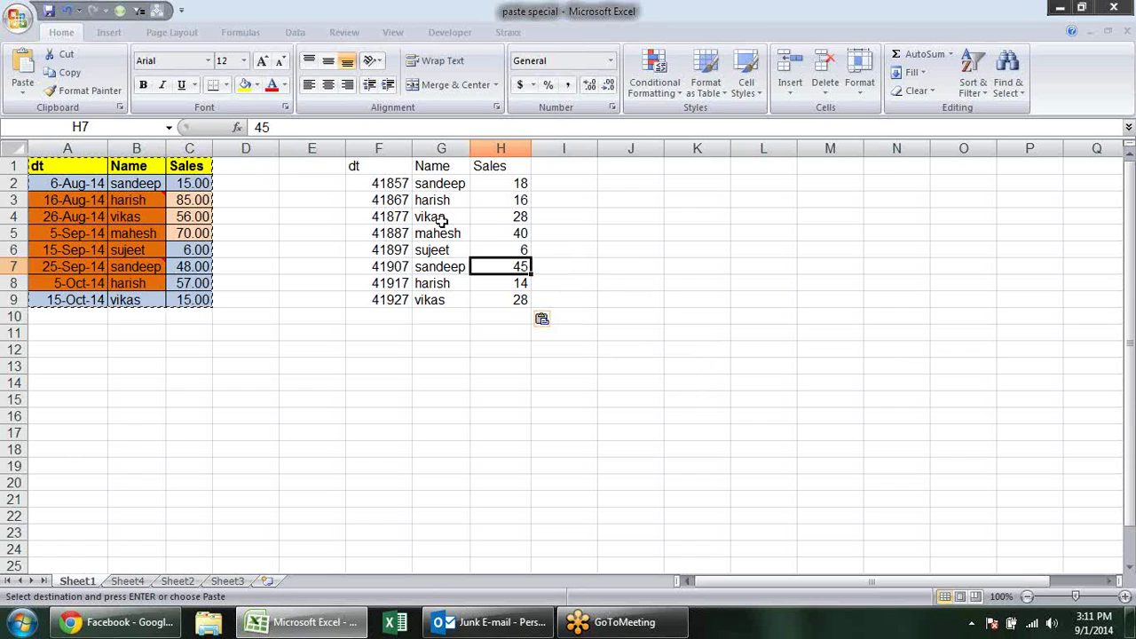
{"action": "left_click", "coordinate": [83, 169]}
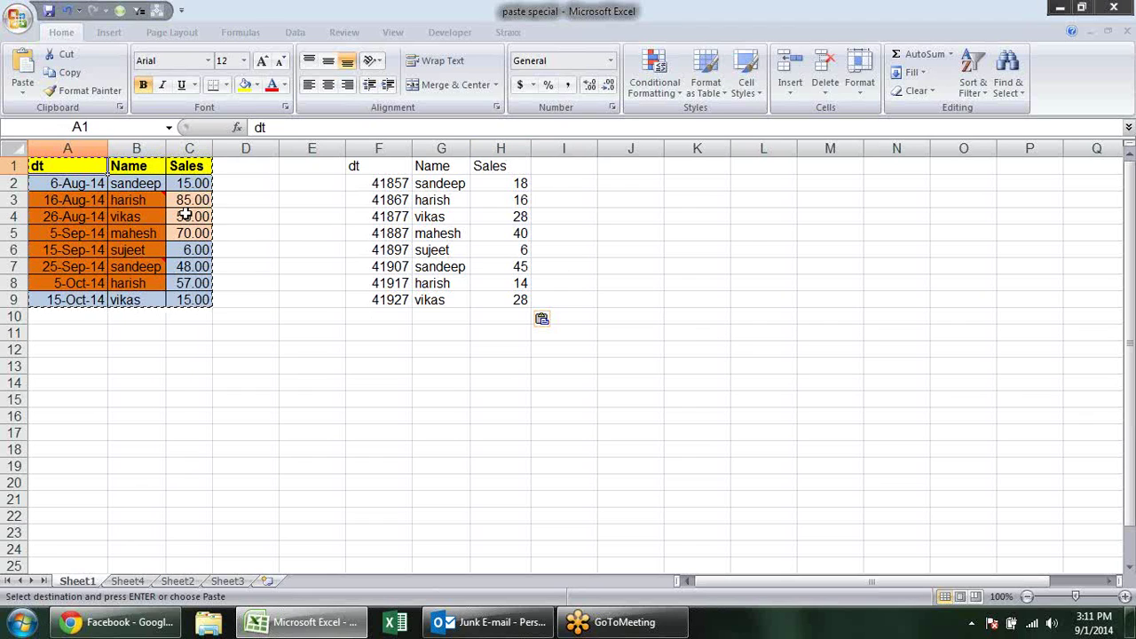
{"action": "left_click", "coordinate": [376, 197]}
{"action": "left_click", "coordinate": [373, 233]}
{"action": "left_click", "coordinate": [376, 262]}
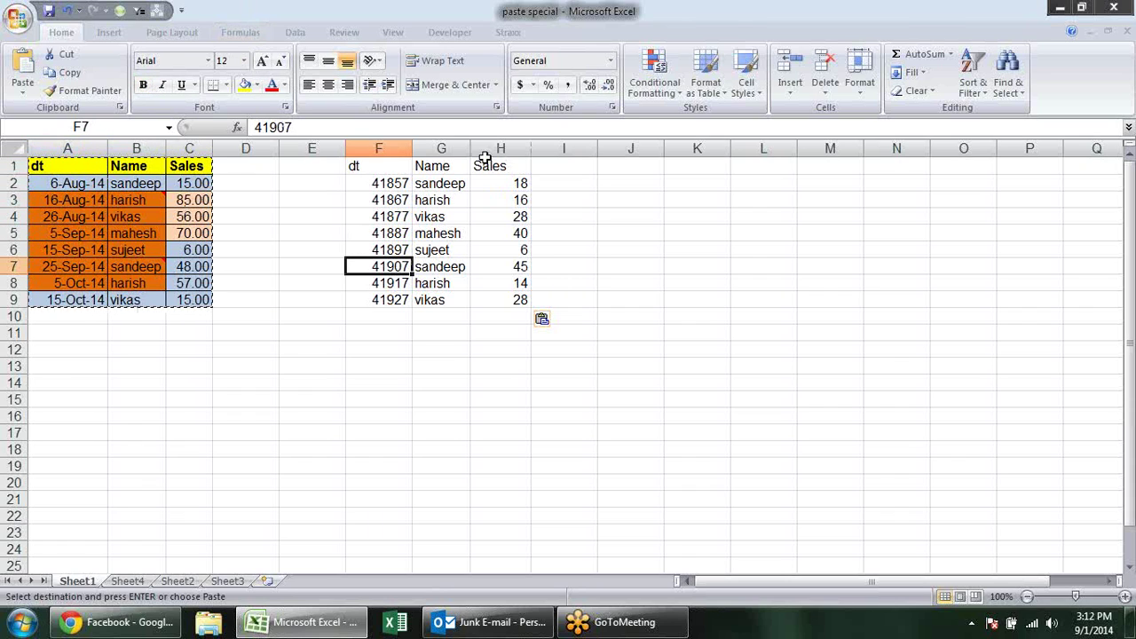
{"action": "left_click", "coordinate": [396, 166]}
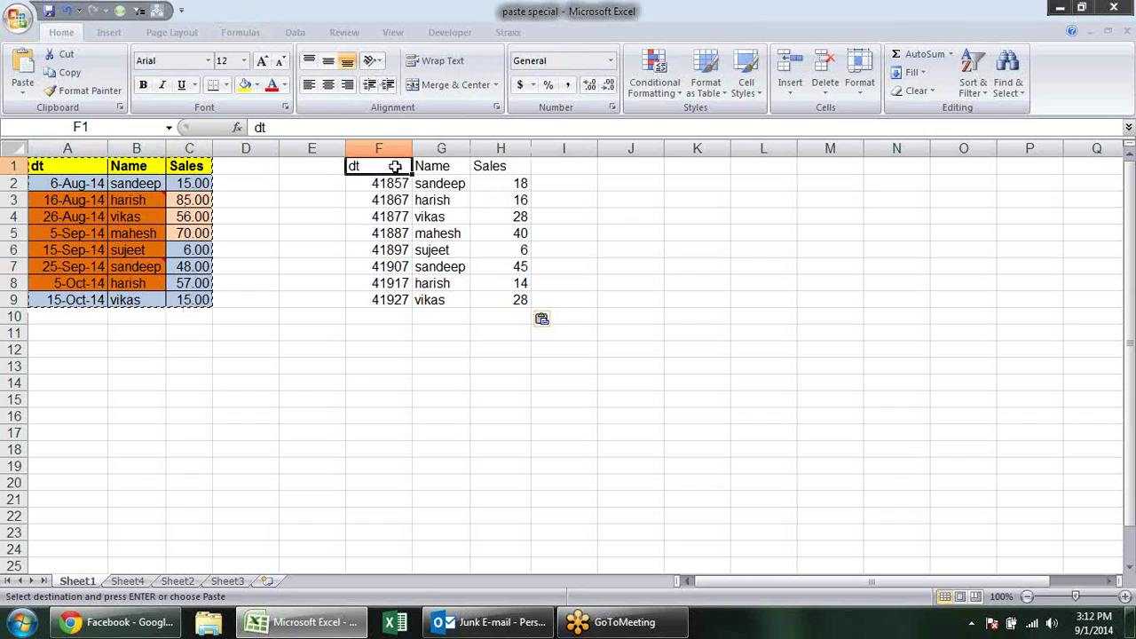
{"action": "left_click_drag", "start_coordinate": [397, 166], "coordinate": [522, 300]}
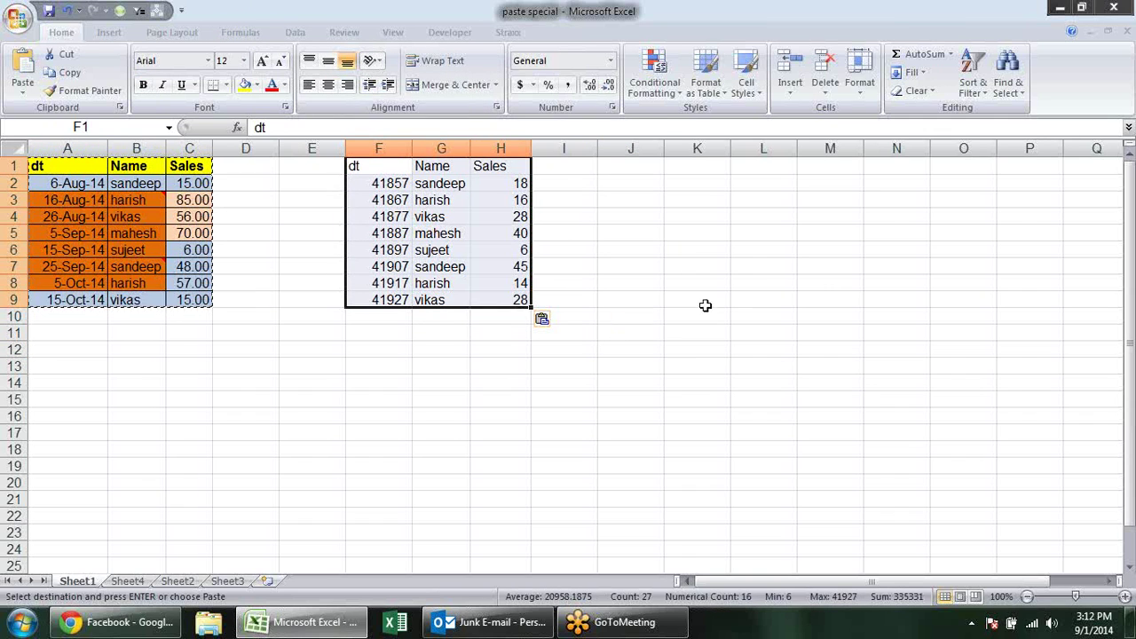
Delete the values-only copy, then select and copy the sales table A1:C9.
{"action": "key", "text": "Delete"}
{"action": "left_click", "coordinate": [441, 416]}
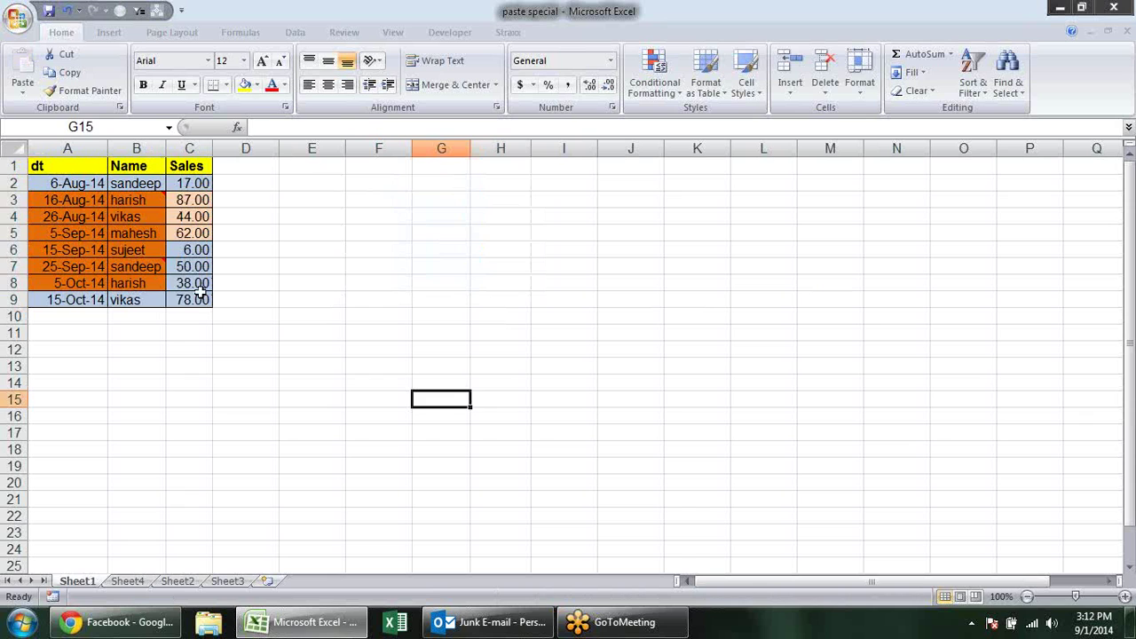
{"action": "left_click_drag", "start_coordinate": [195, 300], "coordinate": [5, 84]}
{"action": "key", "text": "ctrl+c"}
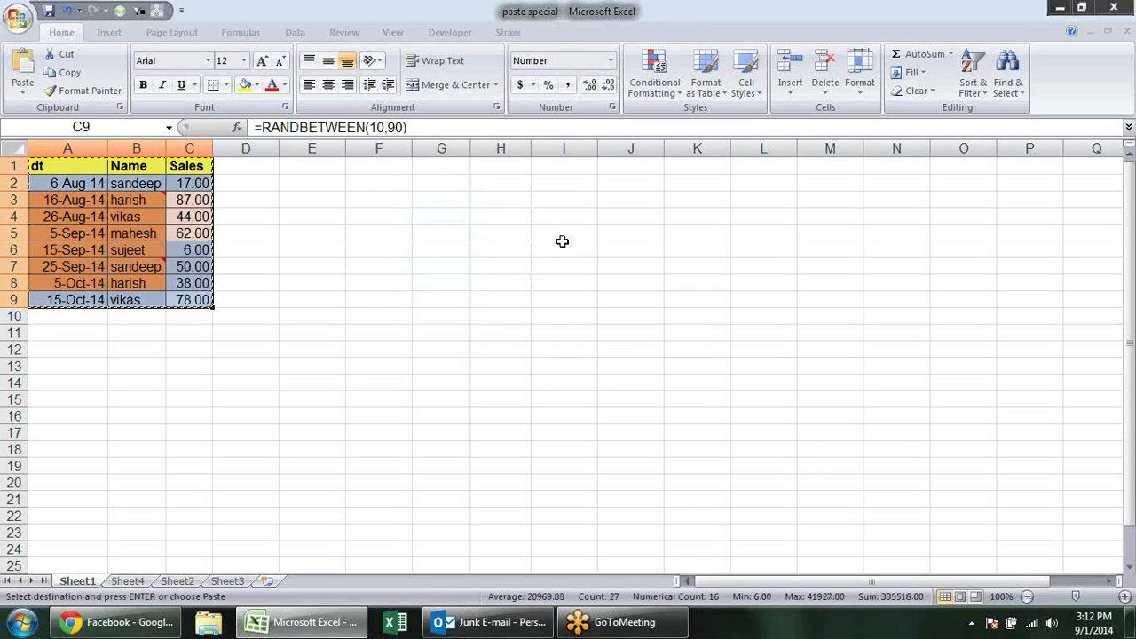
Paste Special into F1 using 'Values and number formats'.
{"action": "left_click", "coordinate": [389, 163]}
{"action": "key", "text": "alt+e"}
{"action": "key", "text": "s"}
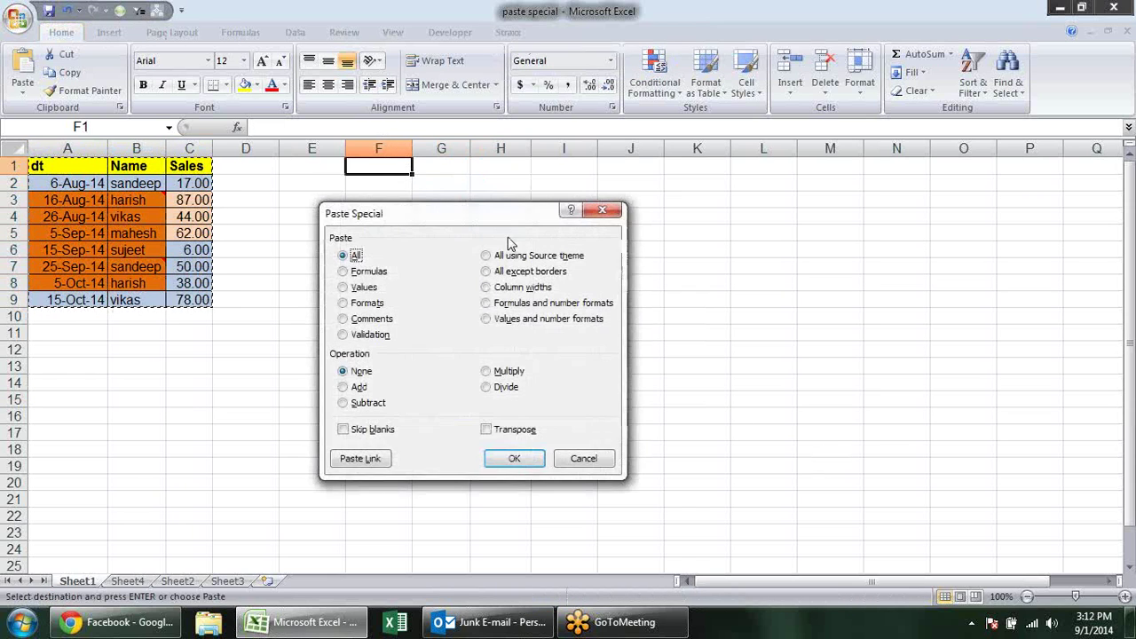
{"action": "left_click_drag", "start_coordinate": [459, 221], "coordinate": [793, 127]}
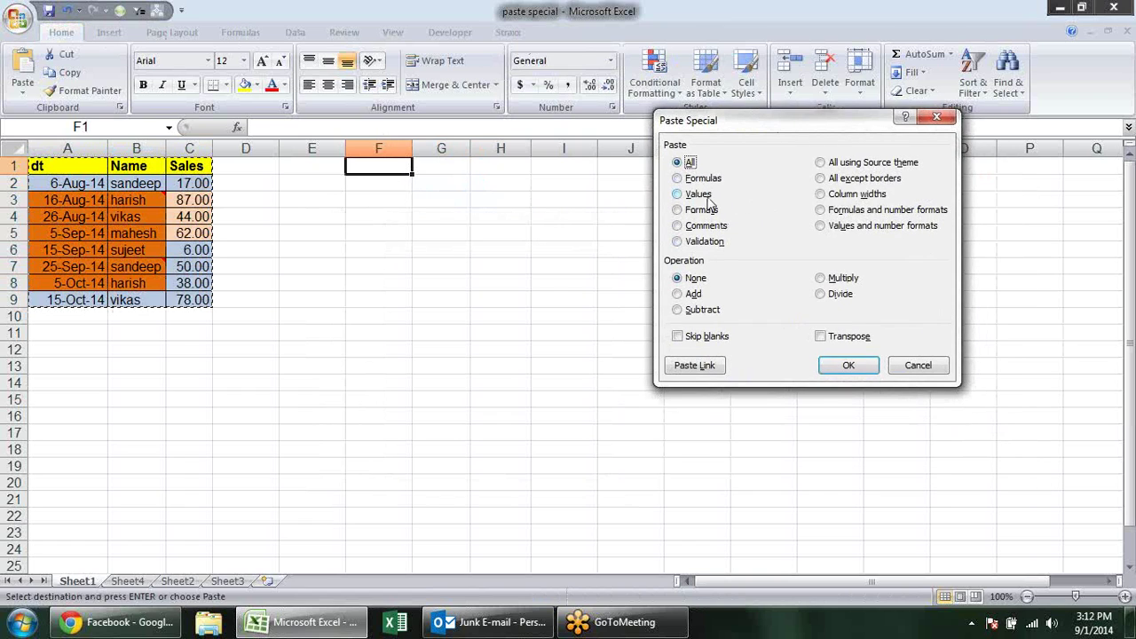
{"action": "left_click", "coordinate": [820, 226]}
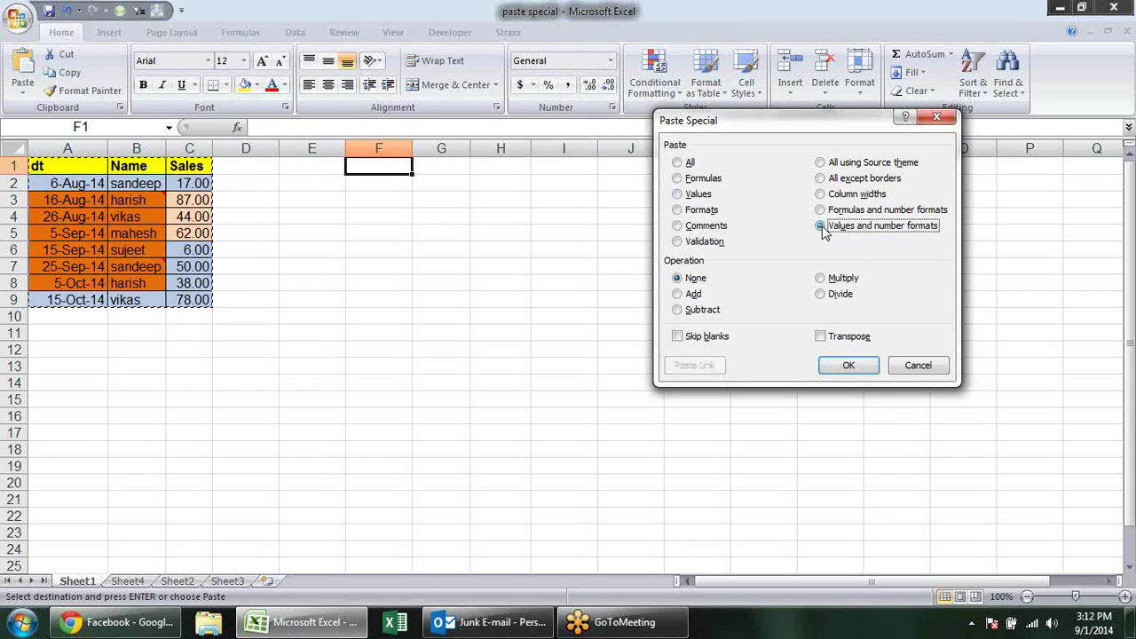
{"action": "left_click", "coordinate": [843, 365]}
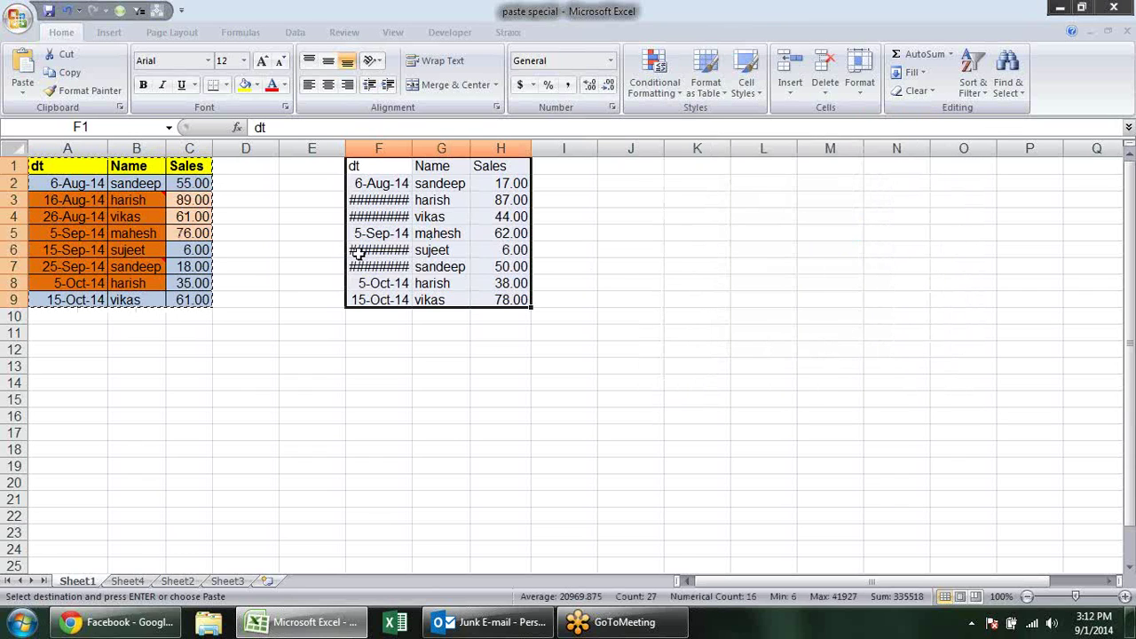
{"action": "left_click", "coordinate": [644, 373]}
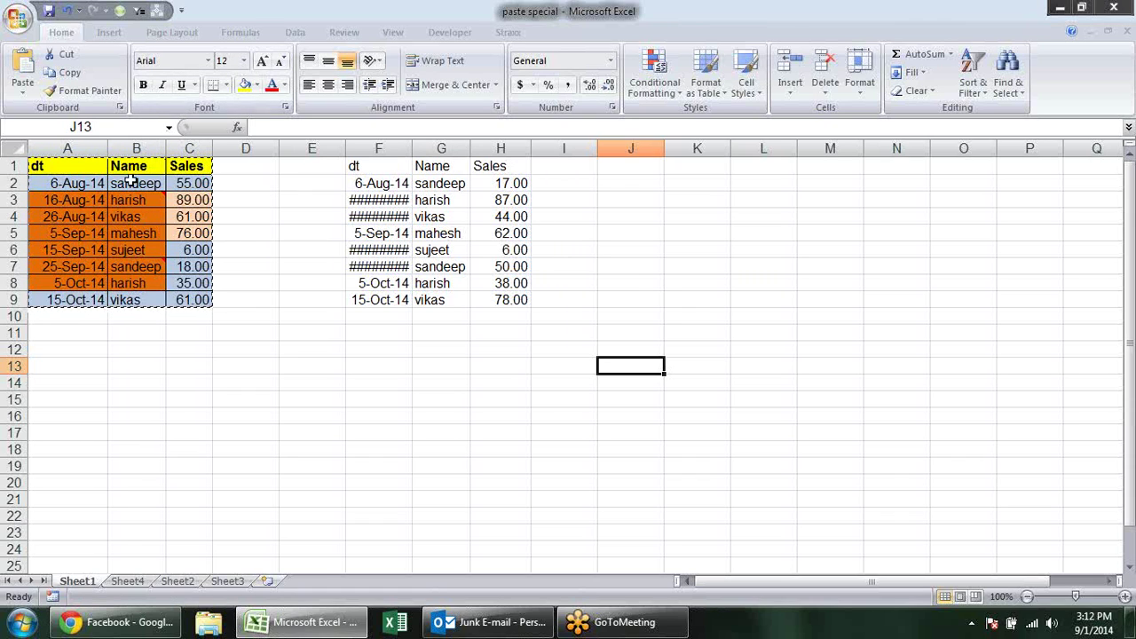
Paste only the original column widths onto F:H so the dates display in full.
{"action": "left_click", "coordinate": [351, 166]}
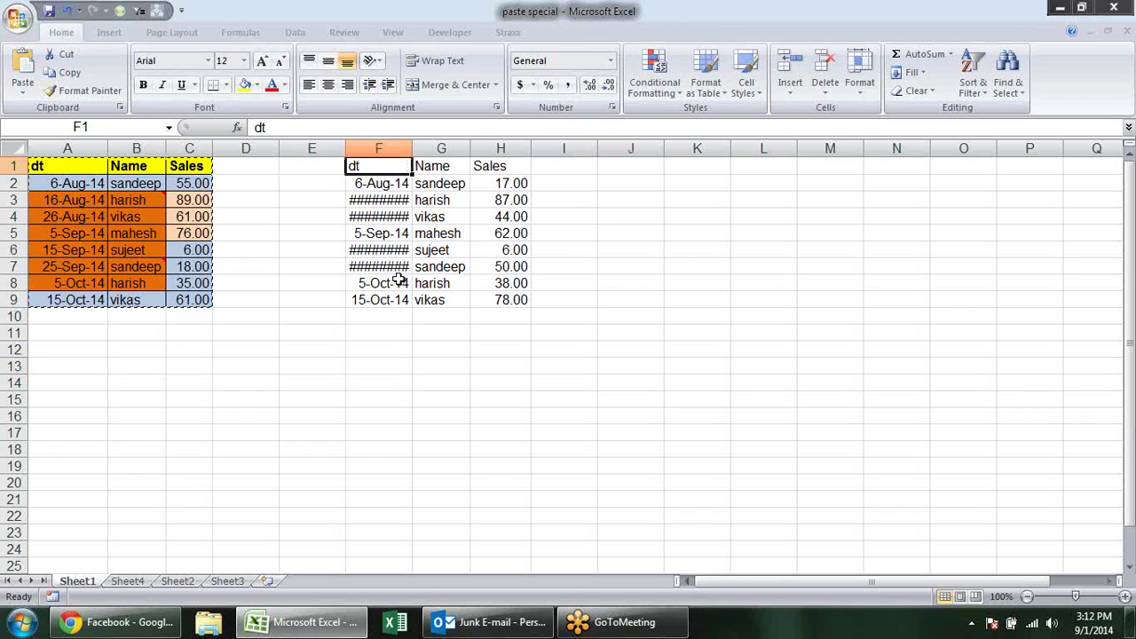
{"action": "key", "text": "ctrl+alt+v"}
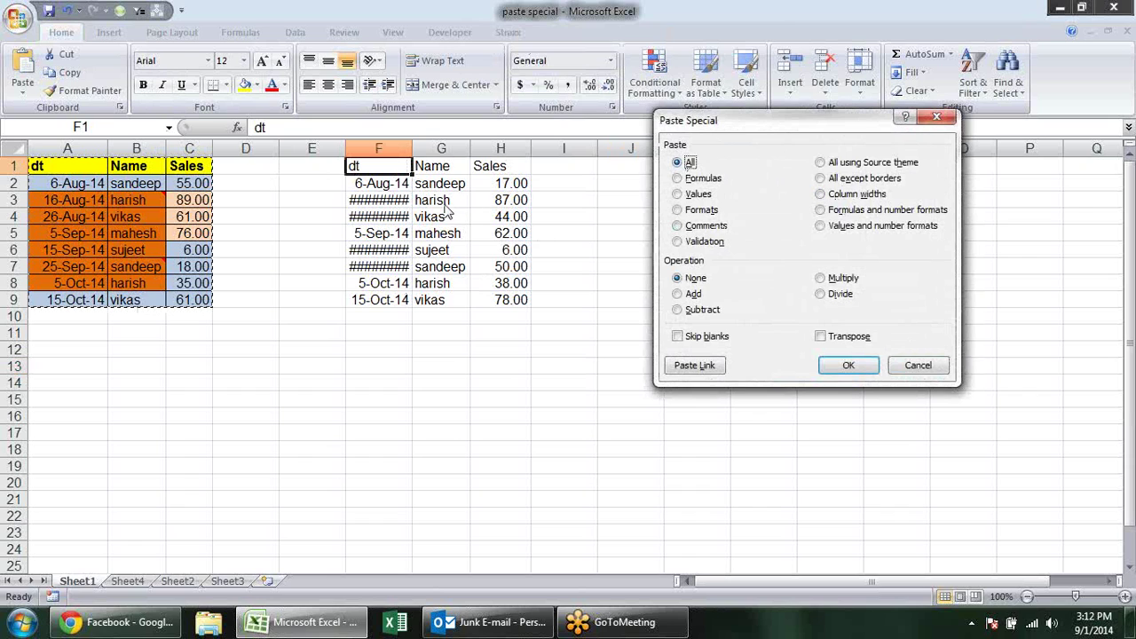
{"action": "left_click", "coordinate": [858, 195]}
{"action": "left_click", "coordinate": [849, 364]}
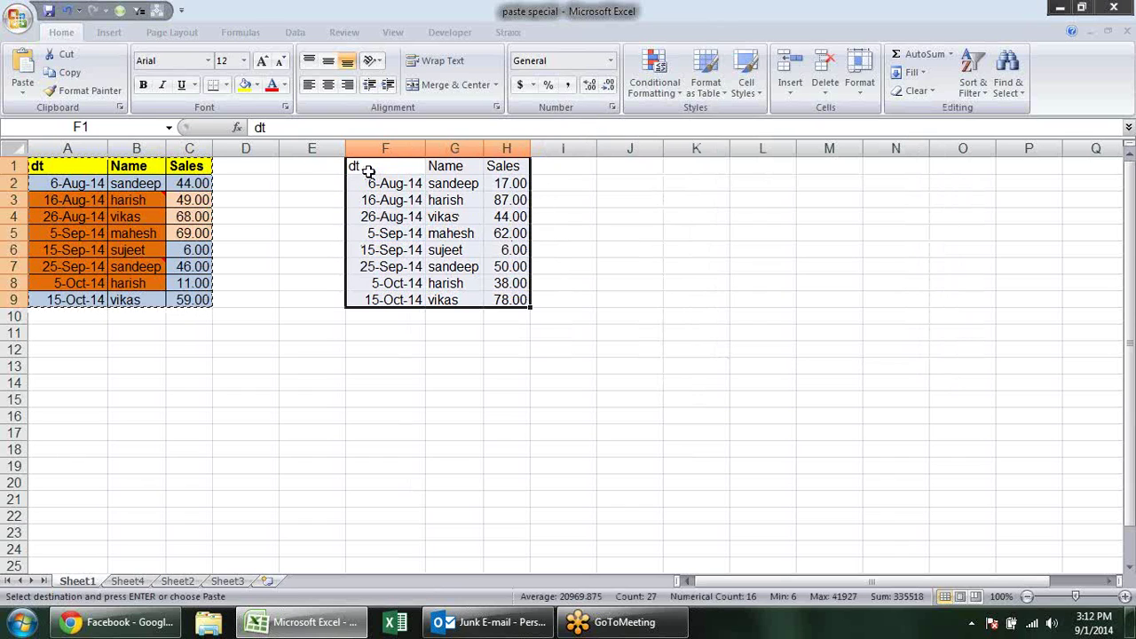
{"action": "left_click", "coordinate": [645, 165]}
{"action": "key", "text": "alt+e"}
Paste the table into J1:L9 with 'All except borders'.
{"action": "key", "text": "s"}
{"action": "left_click", "coordinate": [850, 178]}
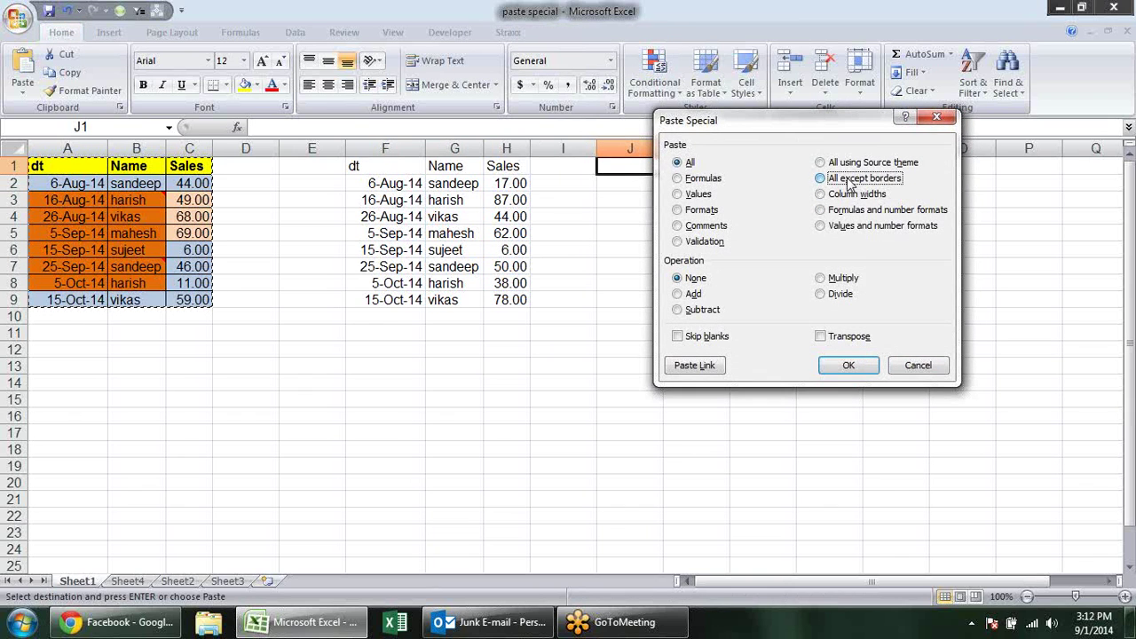
{"action": "left_click", "coordinate": [846, 365]}
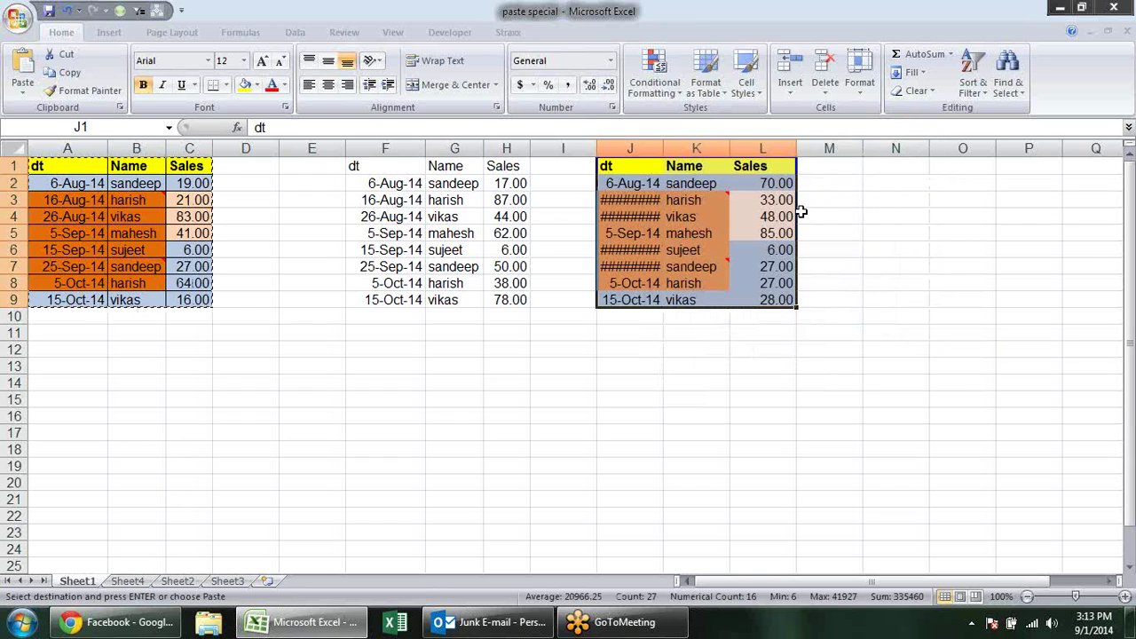
Paste only the column widths so J:L match the original table's widths.
{"action": "key", "text": "alt+e"}
{"action": "key", "text": "s"}
{"action": "key", "text": "w"}
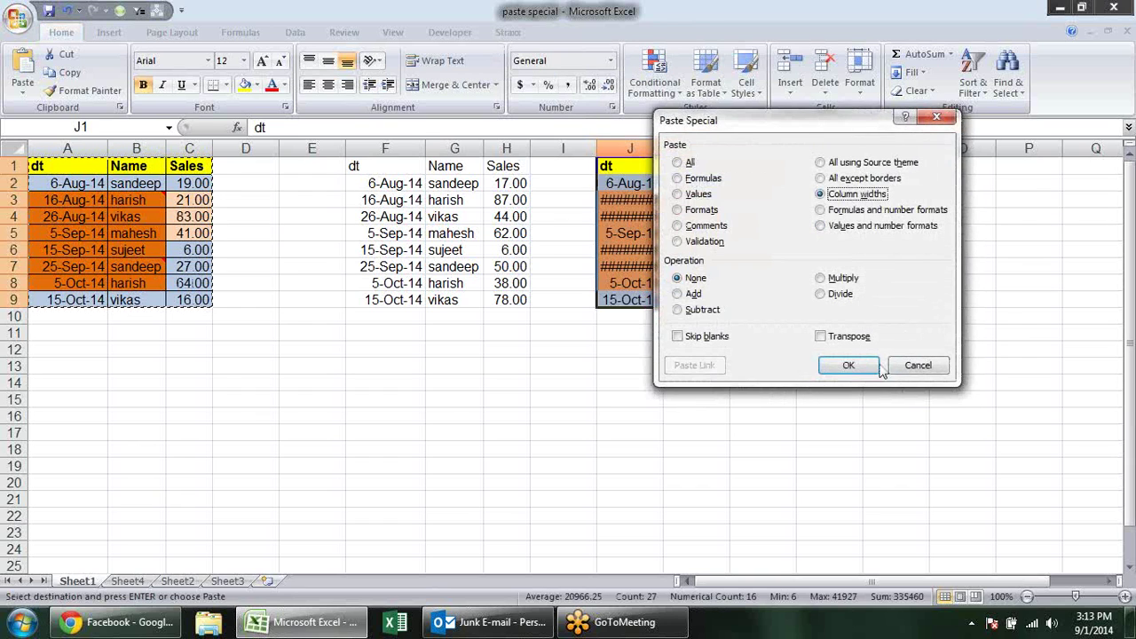
{"action": "left_click", "coordinate": [860, 368]}
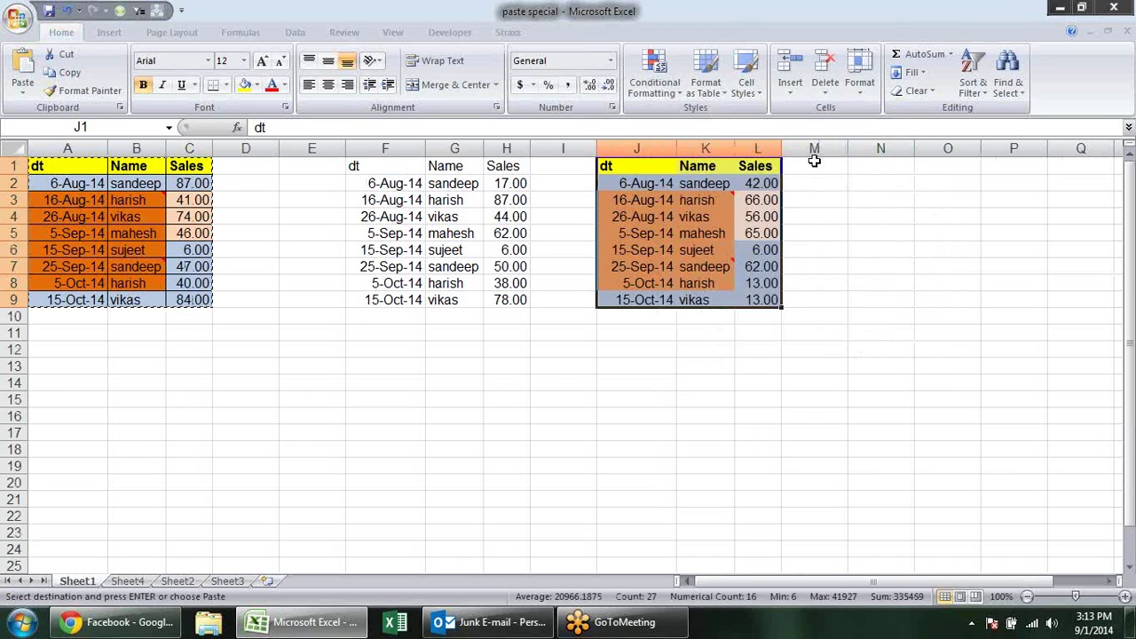
{"action": "left_click", "coordinate": [421, 332]}
{"action": "key", "text": "alt+e"}
Dismiss the Paste Special dialog at F11 without pasting and select columns J to L.
{"action": "key", "text": "s"}
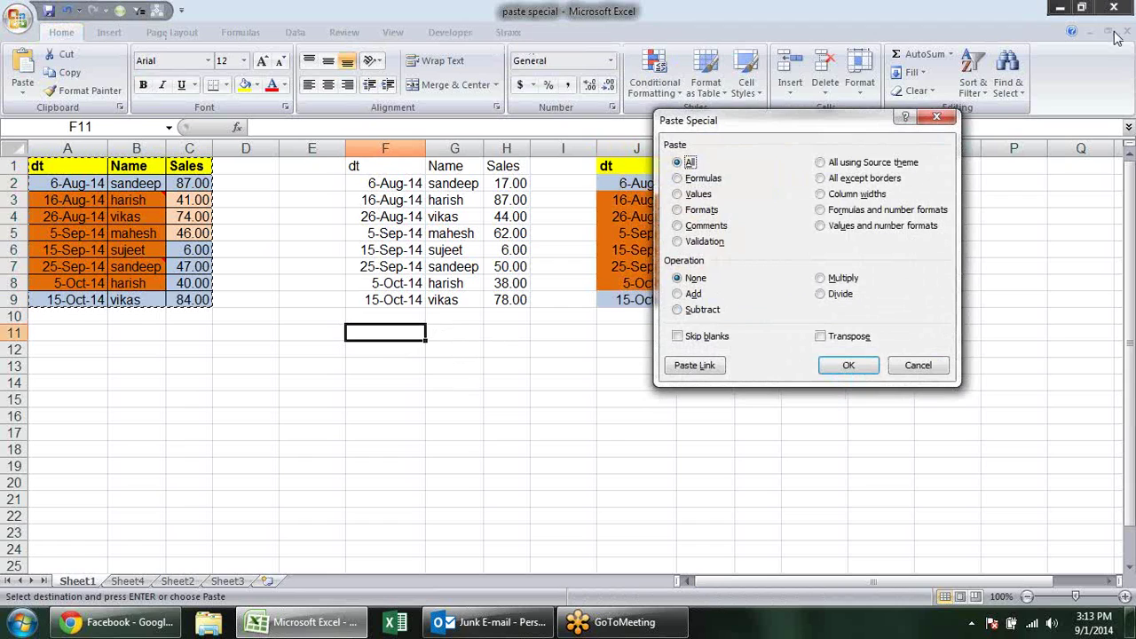
{"action": "key", "text": "Return"}
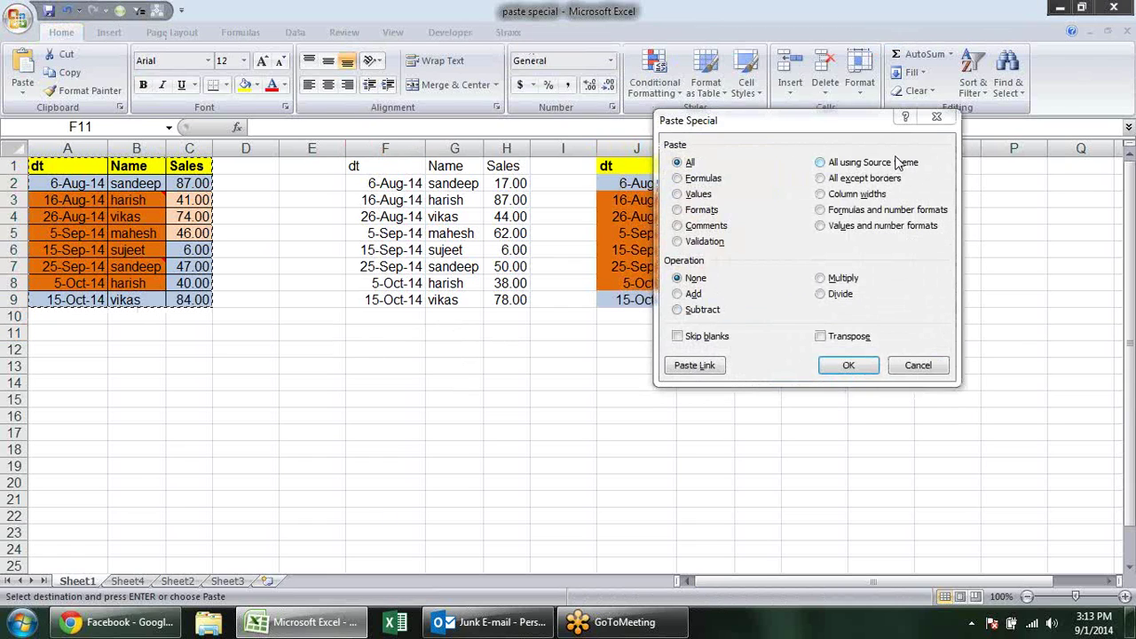
{"action": "left_click_drag", "start_coordinate": [821, 133], "coordinate": [584, 173]}
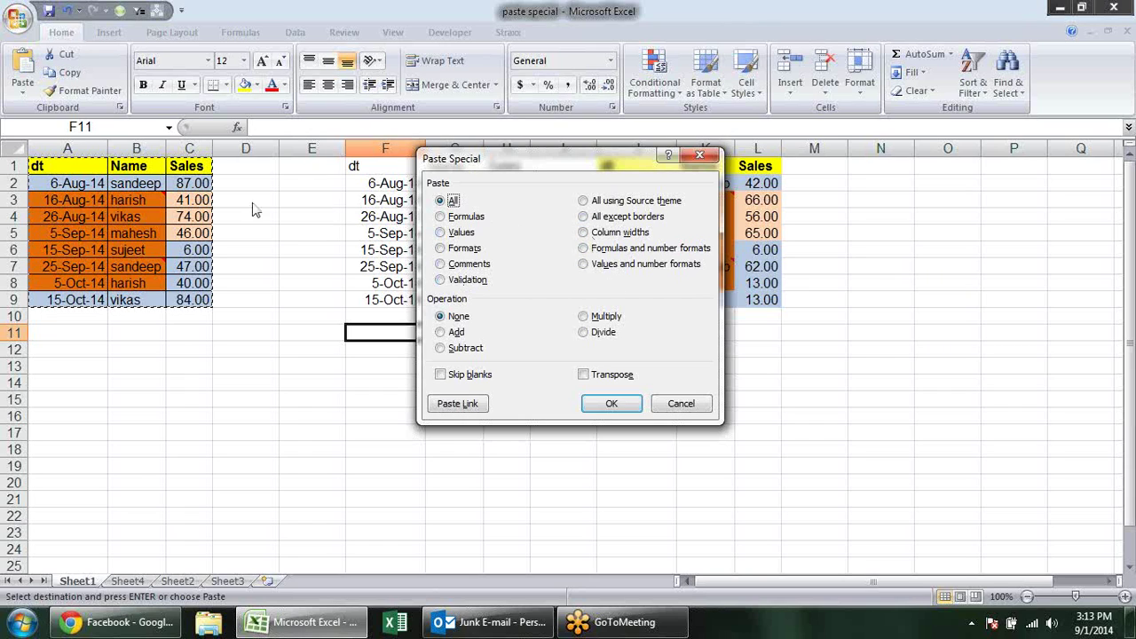
{"action": "key", "text": "Escape"}
{"action": "left_click_drag", "start_coordinate": [636, 147], "coordinate": [742, 145]}
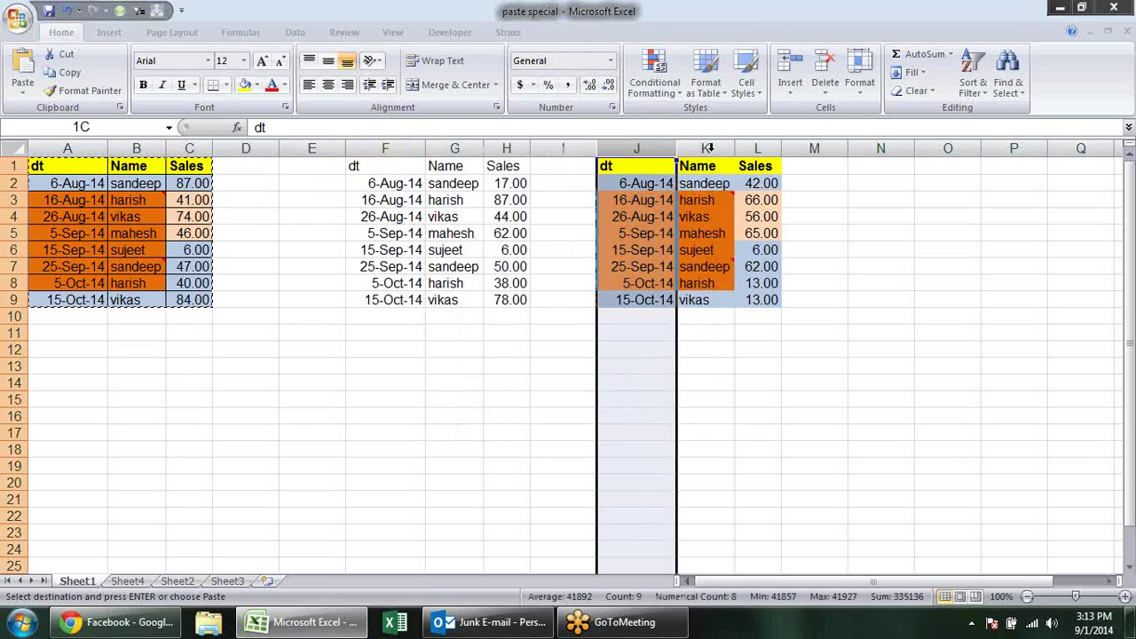
Clear the J:L copy and delete columns F to H.
{"action": "key", "text": "Delete"}
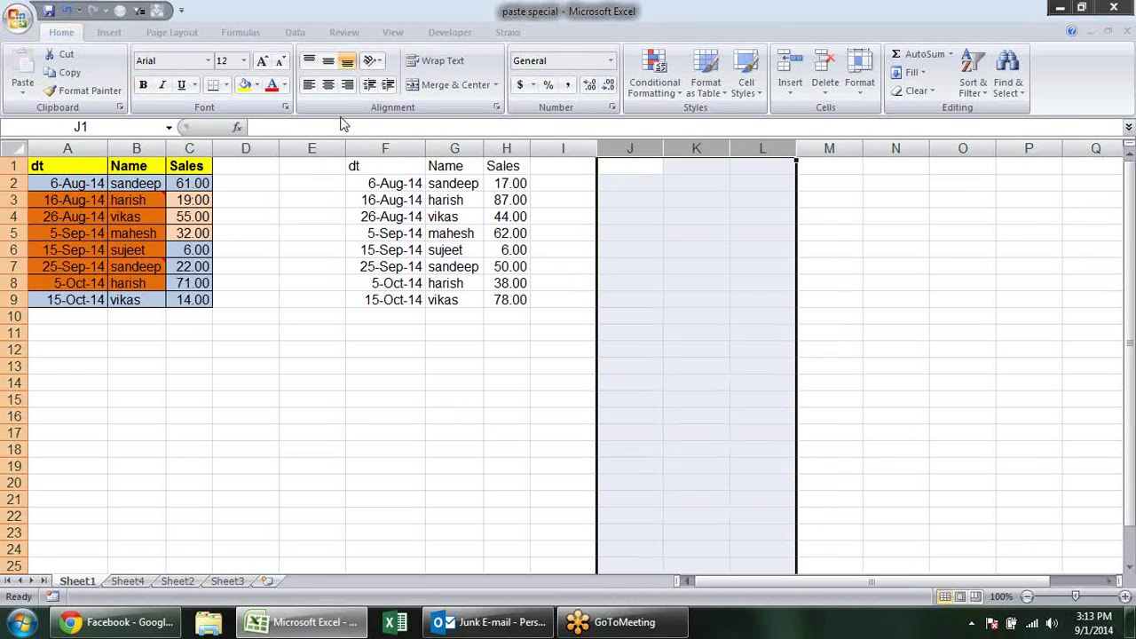
{"action": "left_click_drag", "start_coordinate": [385, 147], "coordinate": [524, 147]}
{"action": "key", "text": "alt+e"}
{"action": "key", "text": "d"}
{"action": "left_click", "coordinate": [632, 281]}
Copy A1:C9 and paste it into F1 as 'Values and number formats'.
{"action": "left_click_drag", "start_coordinate": [35, 165], "coordinate": [188, 298]}
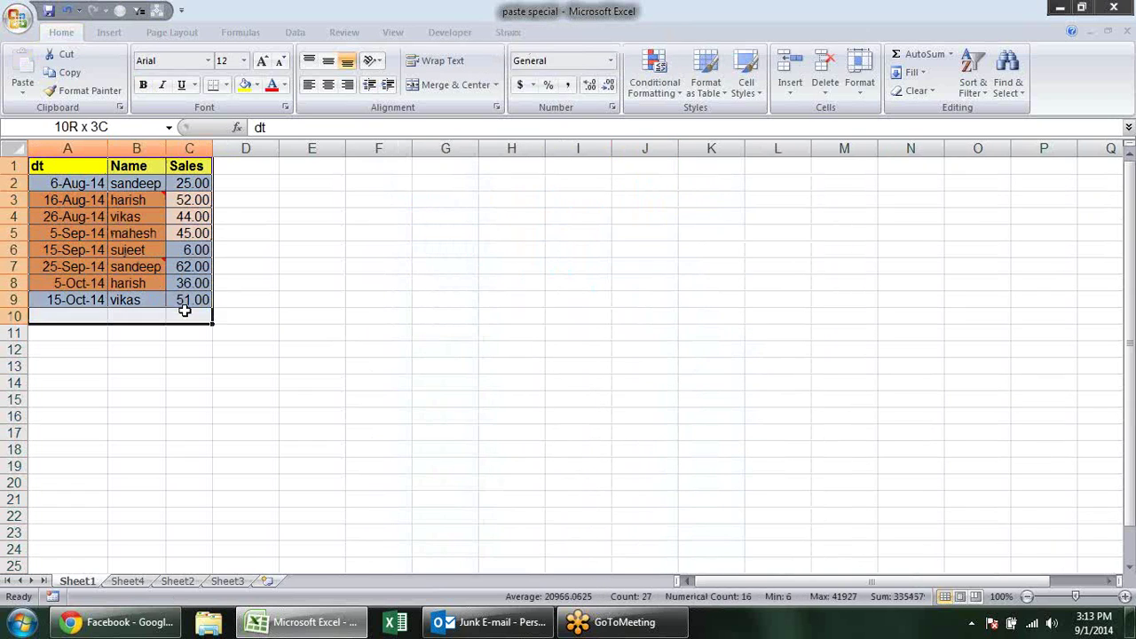
{"action": "key", "text": "ctrl+c"}
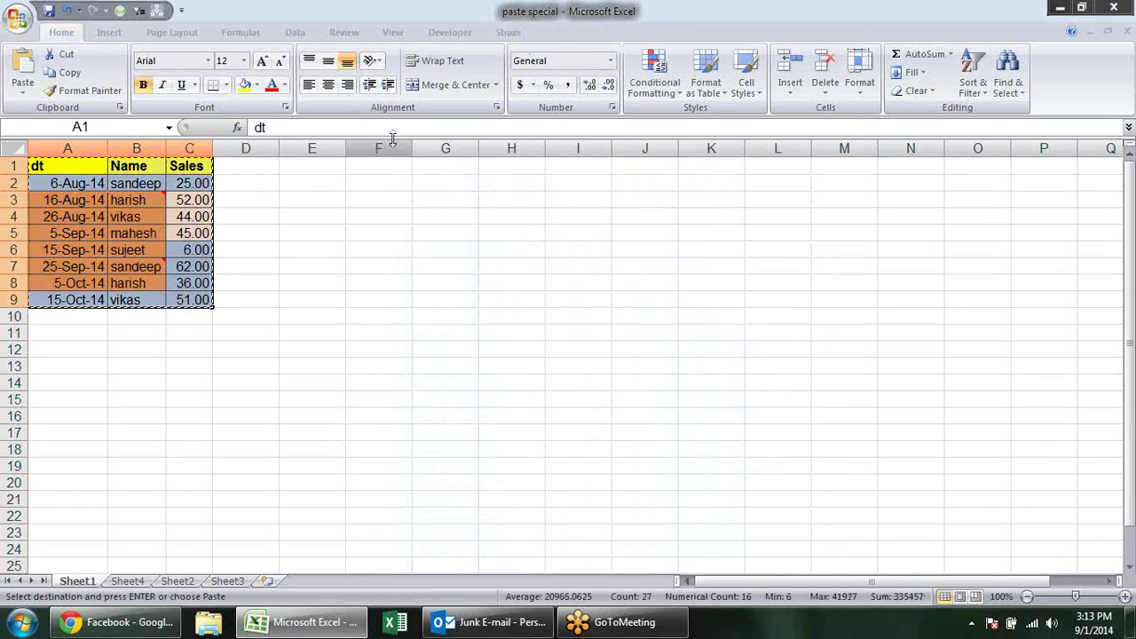
{"action": "left_click", "coordinate": [391, 167]}
{"action": "left_click", "coordinate": [604, 263]}
{"action": "left_click", "coordinate": [613, 405]}
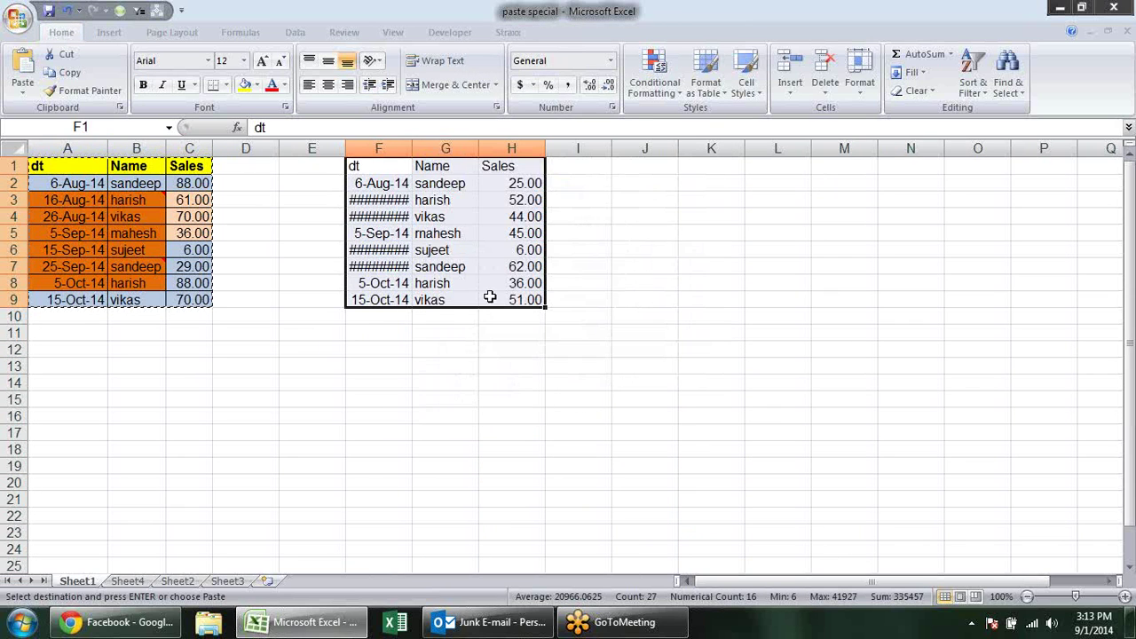
Paste only column widths so F:H match the original columns.
{"action": "key", "text": "alt+e"}
{"action": "key", "text": "s"}
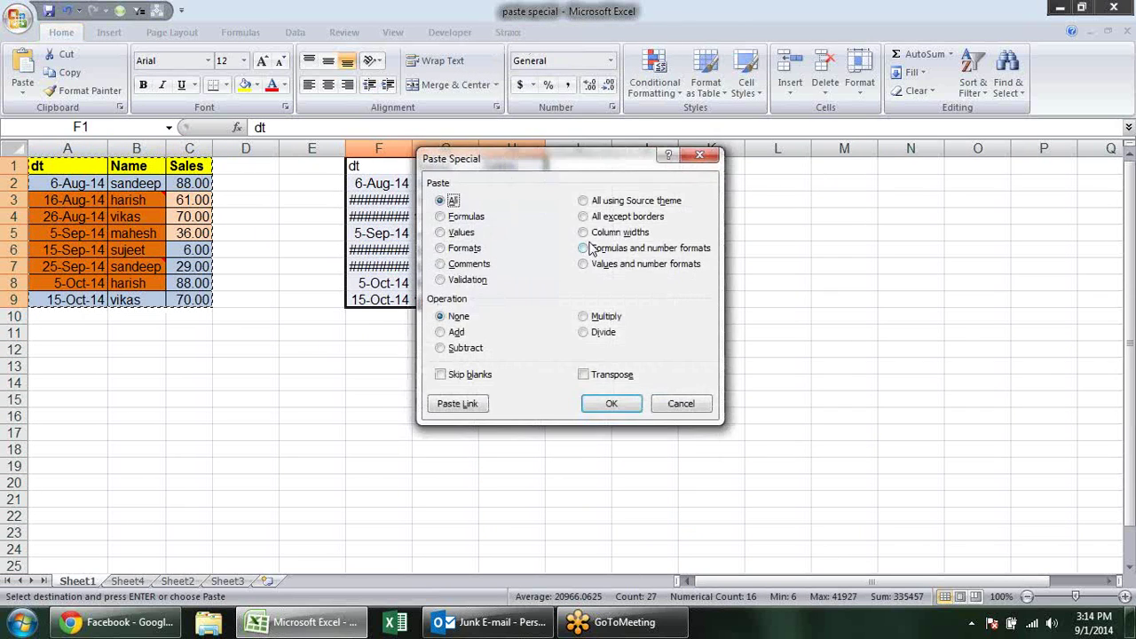
{"action": "left_click", "coordinate": [619, 234]}
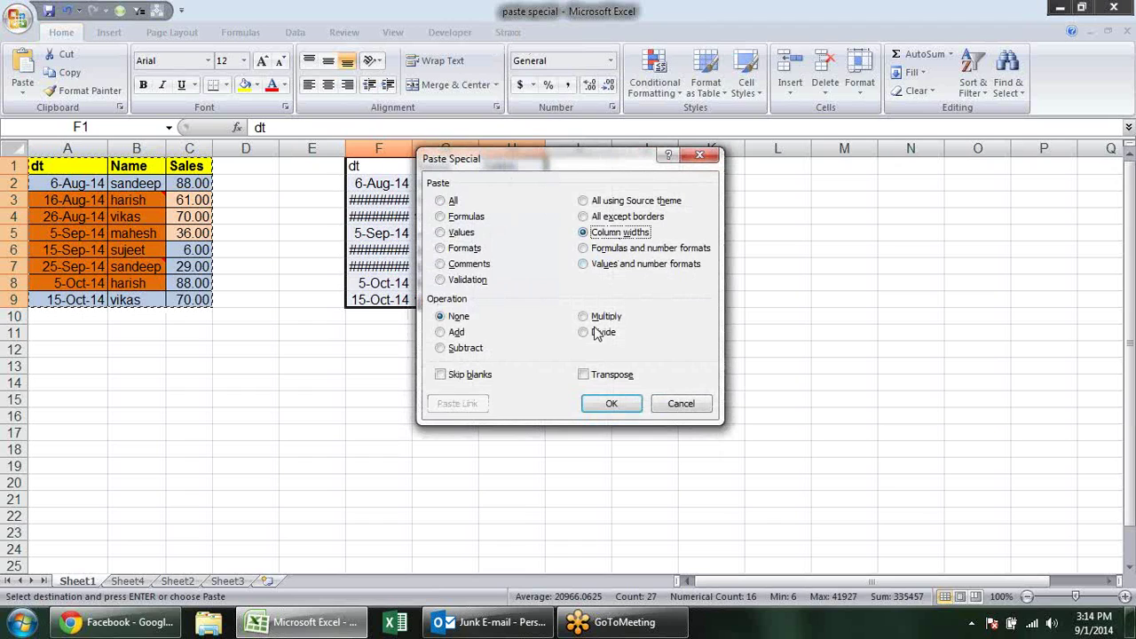
{"action": "left_click", "coordinate": [612, 406]}
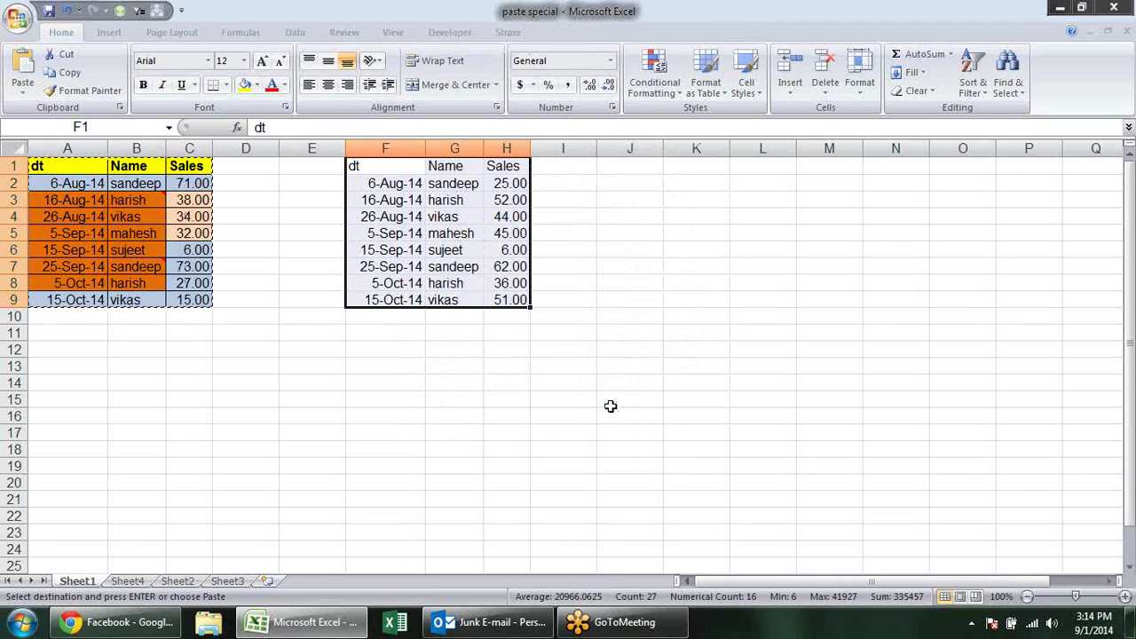
Paste only formats onto F1:H9, adding the yellow headers and orange and blue fills.
{"action": "key", "text": "alt+e"}
{"action": "key", "text": "s"}
{"action": "left_click", "coordinate": [467, 255]}
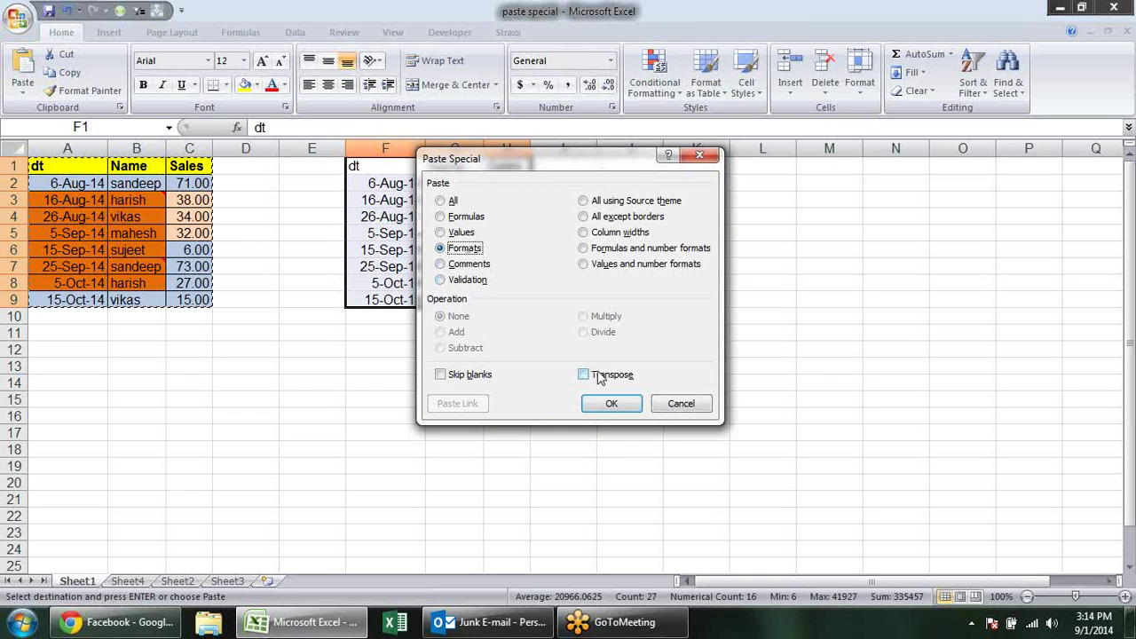
{"action": "left_click", "coordinate": [611, 405]}
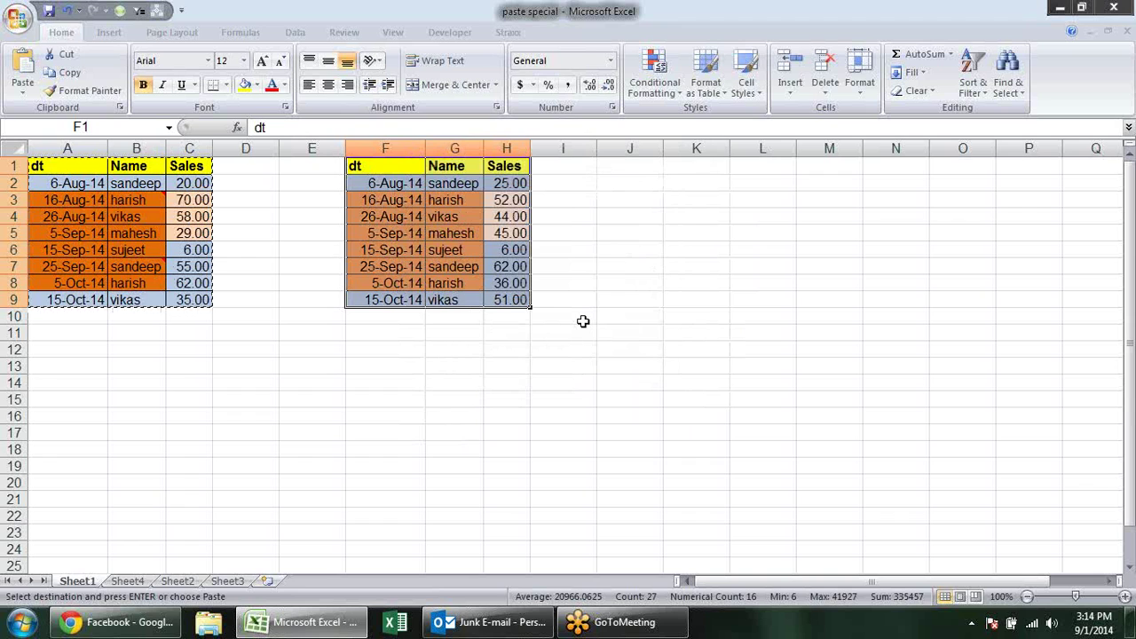
Paste the full table into J1:L9 with 'All using Source theme'.
{"action": "key", "text": "alt+e"}
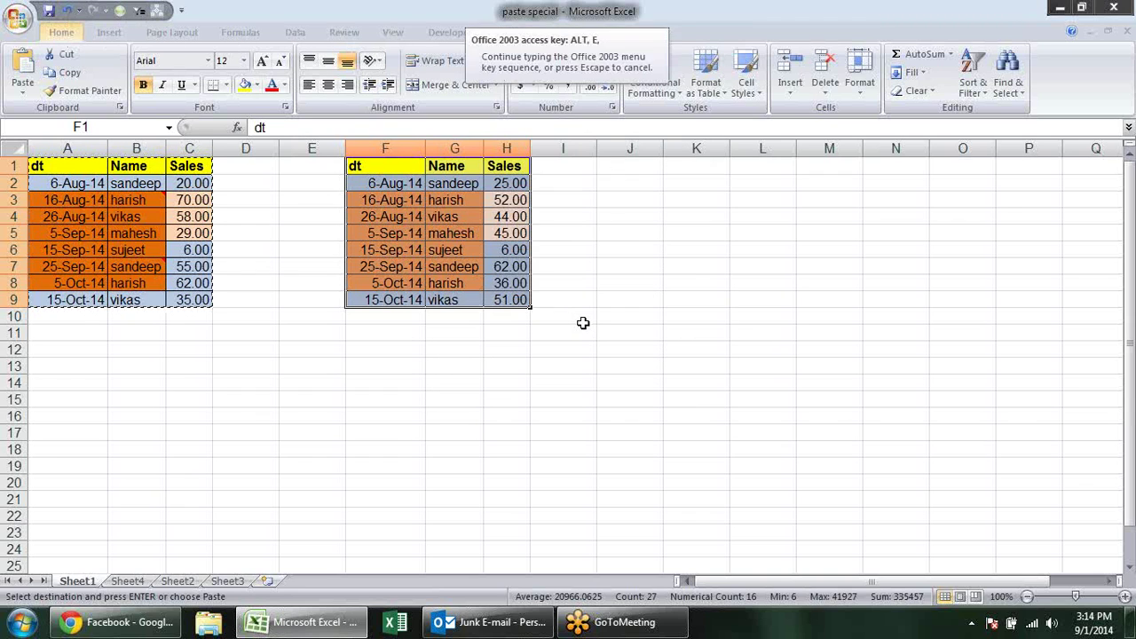
{"action": "key", "text": "s"}
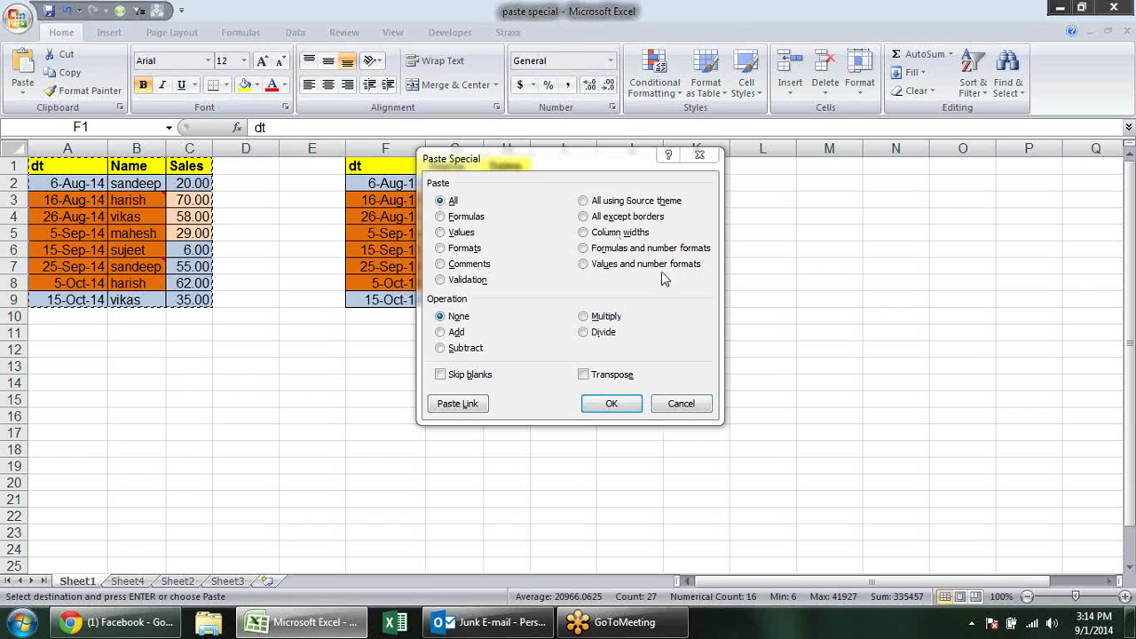
{"action": "left_click", "coordinate": [700, 158]}
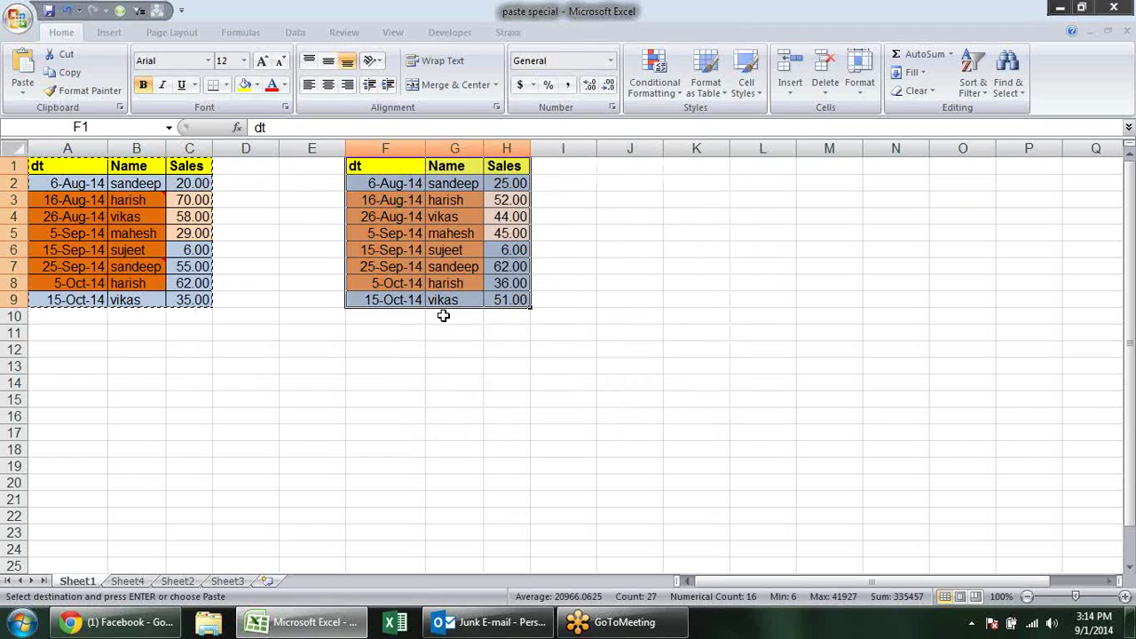
{"action": "left_click", "coordinate": [626, 165]}
{"action": "key", "text": "alt+e"}
{"action": "key", "text": "s"}
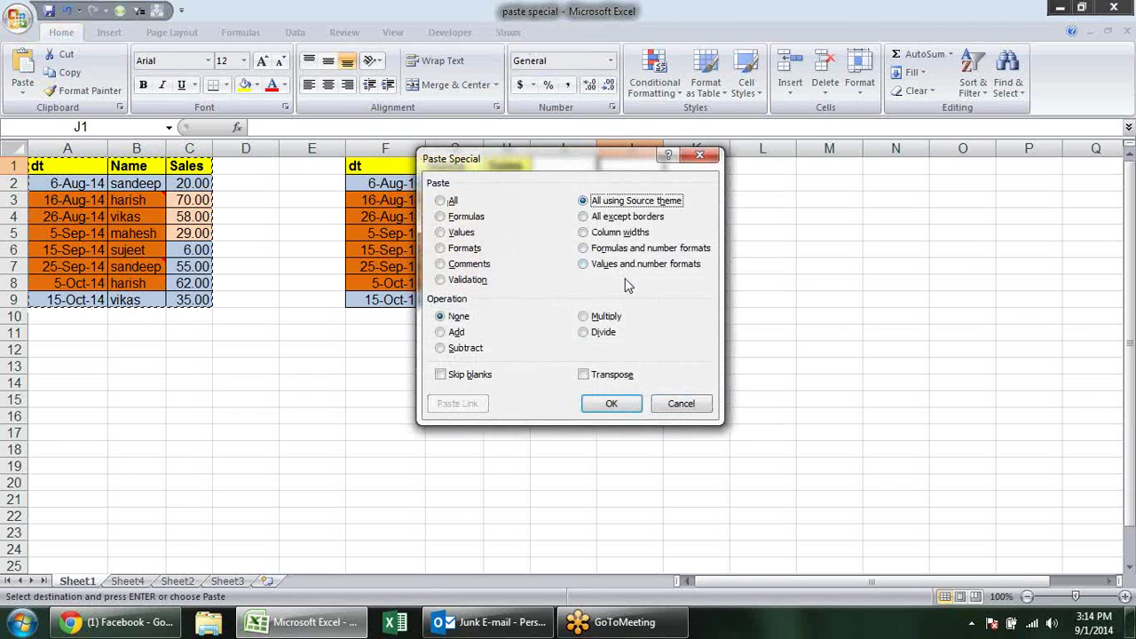
{"action": "left_click", "coordinate": [611, 404]}
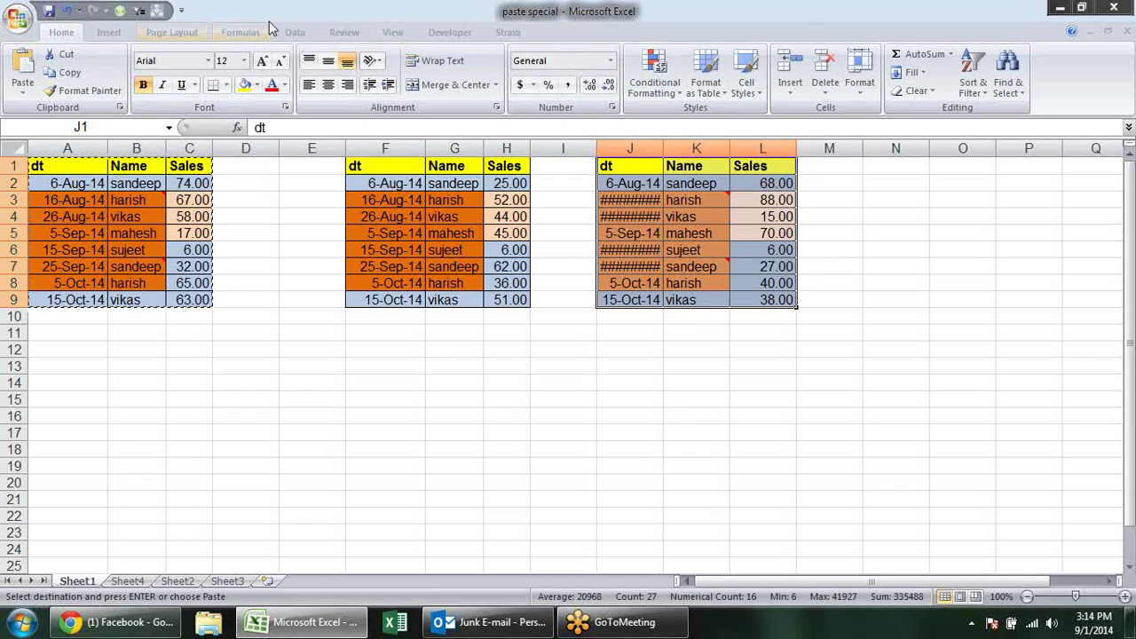
Look through the workbook Themes gallery, then clear the copy from columns J to L.
{"action": "left_click", "coordinate": [191, 34]}
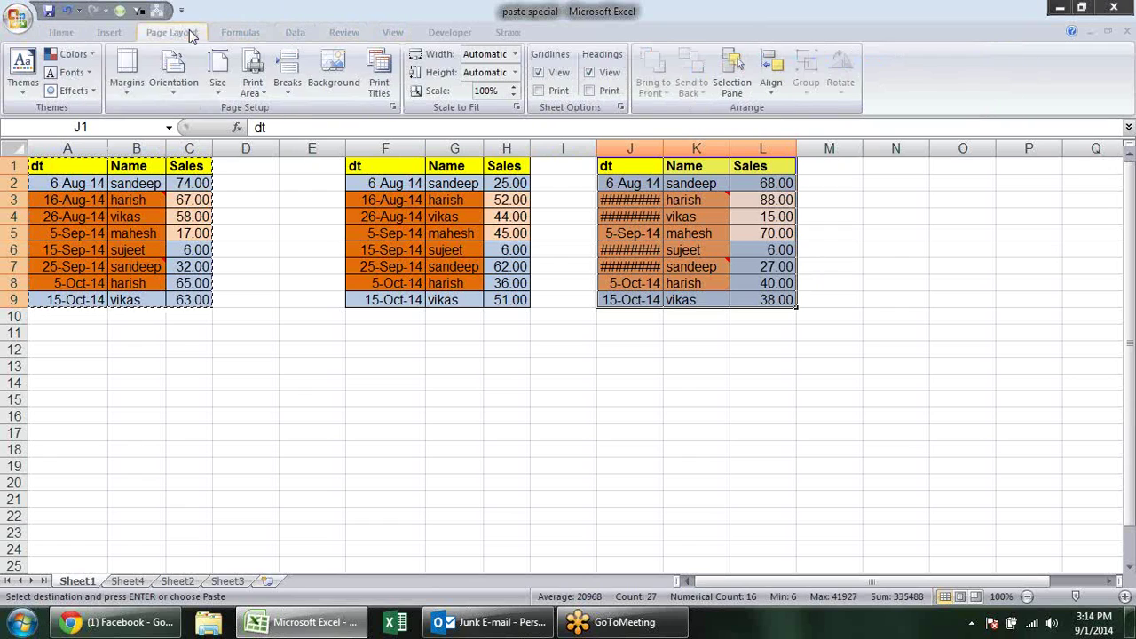
{"action": "left_click", "coordinate": [34, 80]}
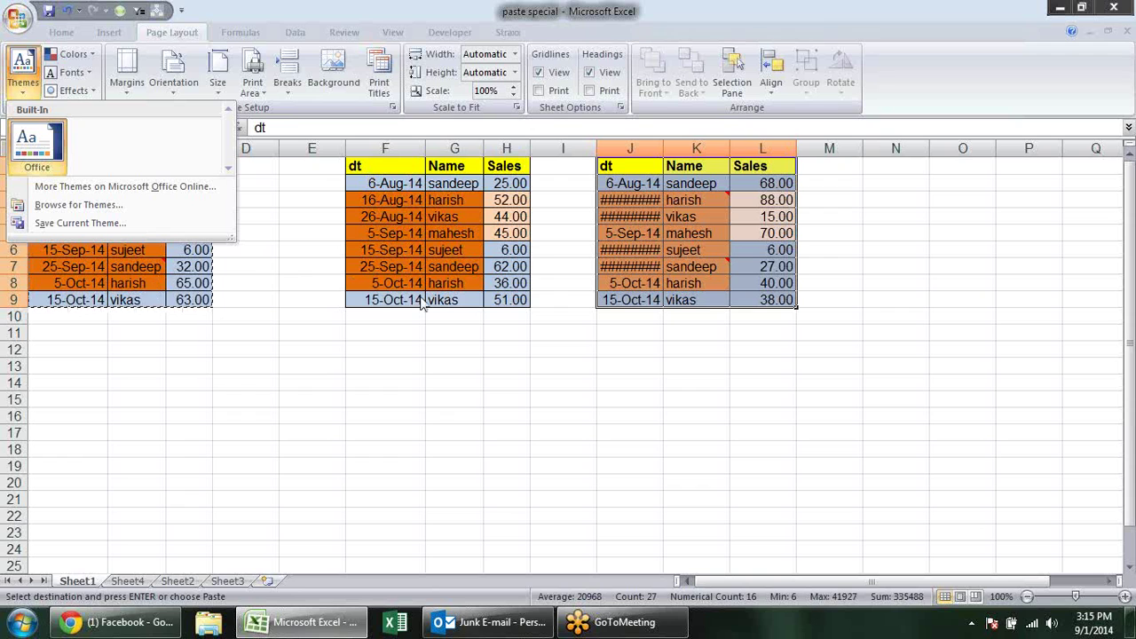
{"action": "left_click_drag", "start_coordinate": [630, 147], "coordinate": [774, 160]}
{"action": "key", "text": "alt+e"}
{"action": "key", "text": "d"}
{"action": "left_click", "coordinate": [506, 366]}
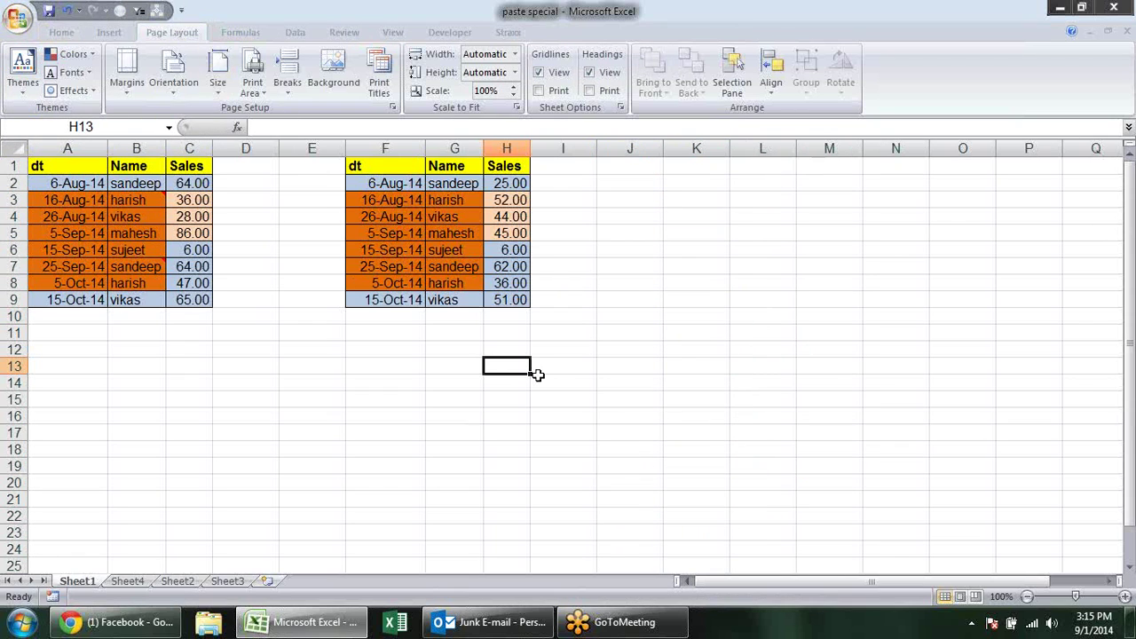
Copy the sales table A1:C9.
{"action": "mouse_move", "coordinate": [377, 164]}
{"action": "left_mouse_down"}
{"action": "mouse_move", "coordinate": [531, 315]}
{"action": "mouse_move", "coordinate": [524, 300]}
{"action": "left_mouse_up"}
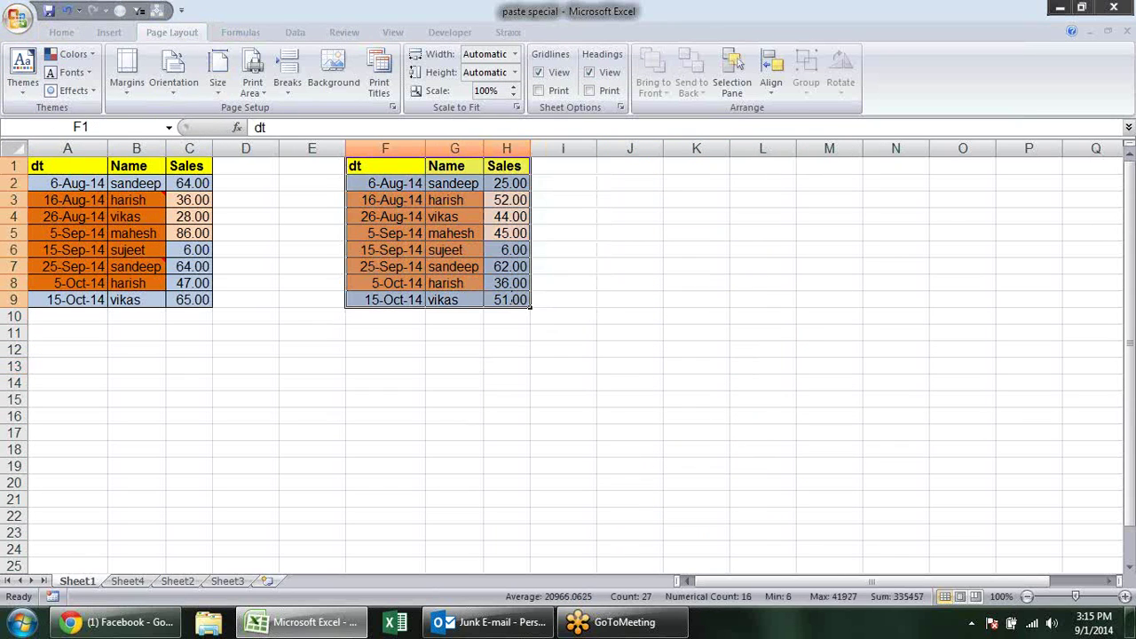
{"action": "left_click_drag", "start_coordinate": [69, 165], "coordinate": [190, 299]}
{"action": "key", "text": "ctrl+c"}
Dismiss Paste Special without pasting, clear the copy, and show B3's comment note.
{"action": "key", "text": "ctrl+alt+v"}
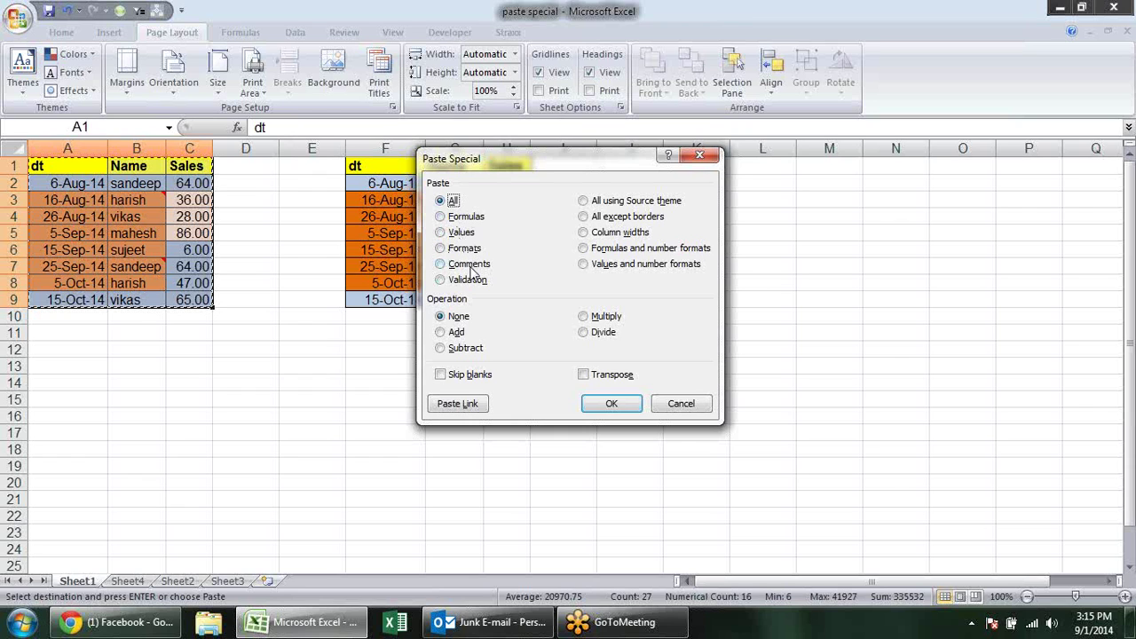
{"action": "key", "text": "Escape"}
{"action": "left_click", "coordinate": [342, 413]}
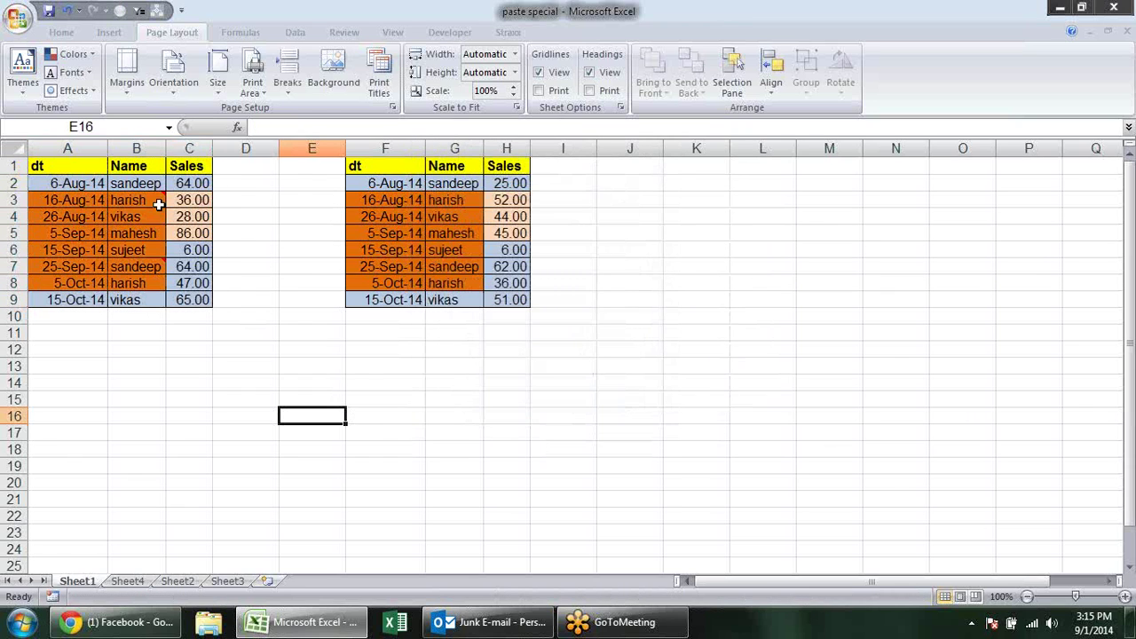
{"action": "mouse_move", "coordinate": [163, 203]}
Copy cell C6, which has a 1–7 dropdown value list.
{"action": "left_click", "coordinate": [156, 273]}
{"action": "left_click", "coordinate": [245, 218]}
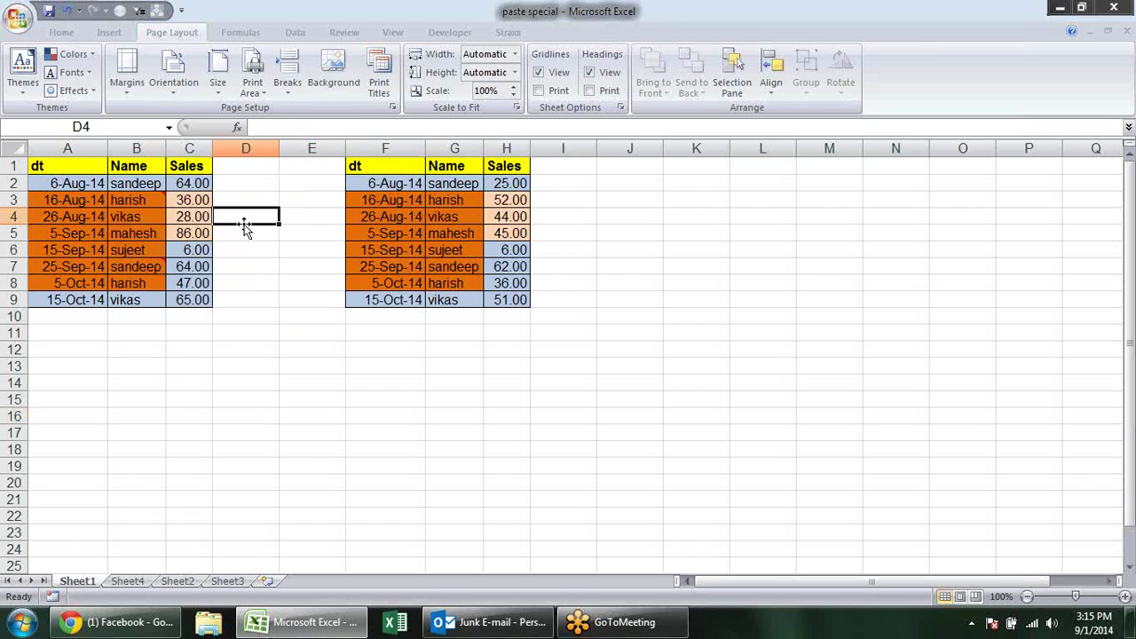
{"action": "left_click", "coordinate": [203, 250]}
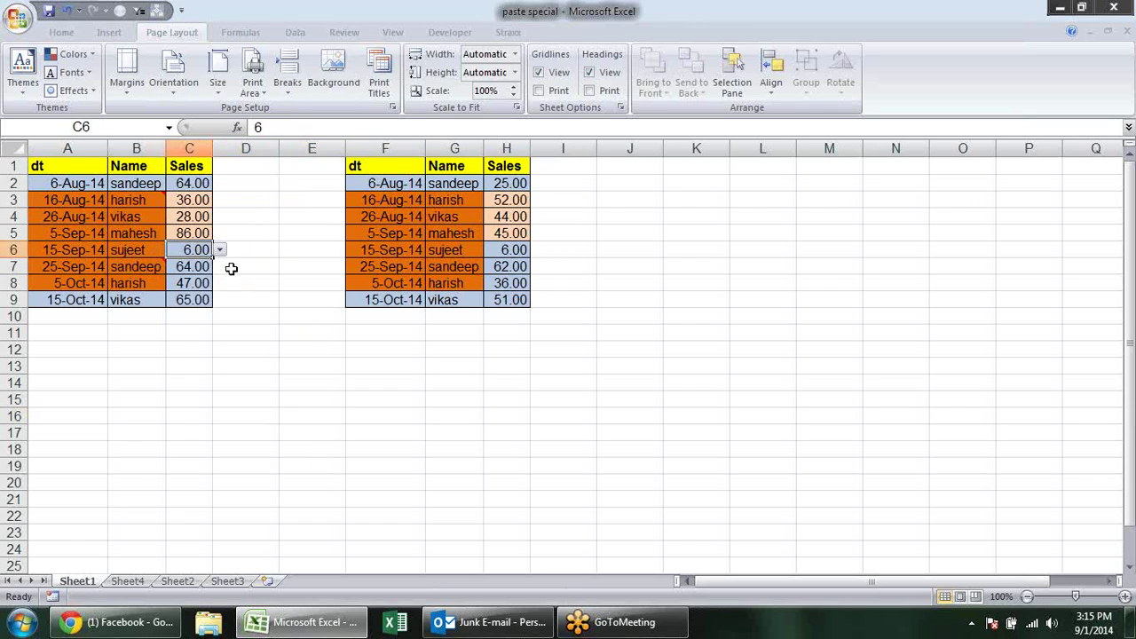
{"action": "left_click", "coordinate": [220, 251]}
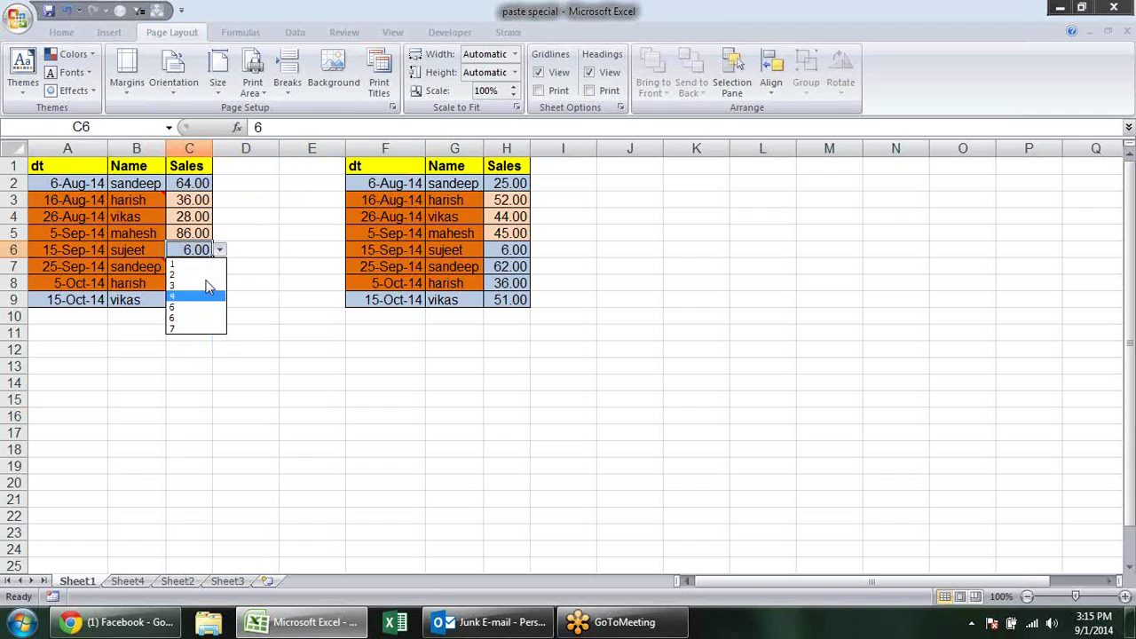
{"action": "key", "text": "Escape"}
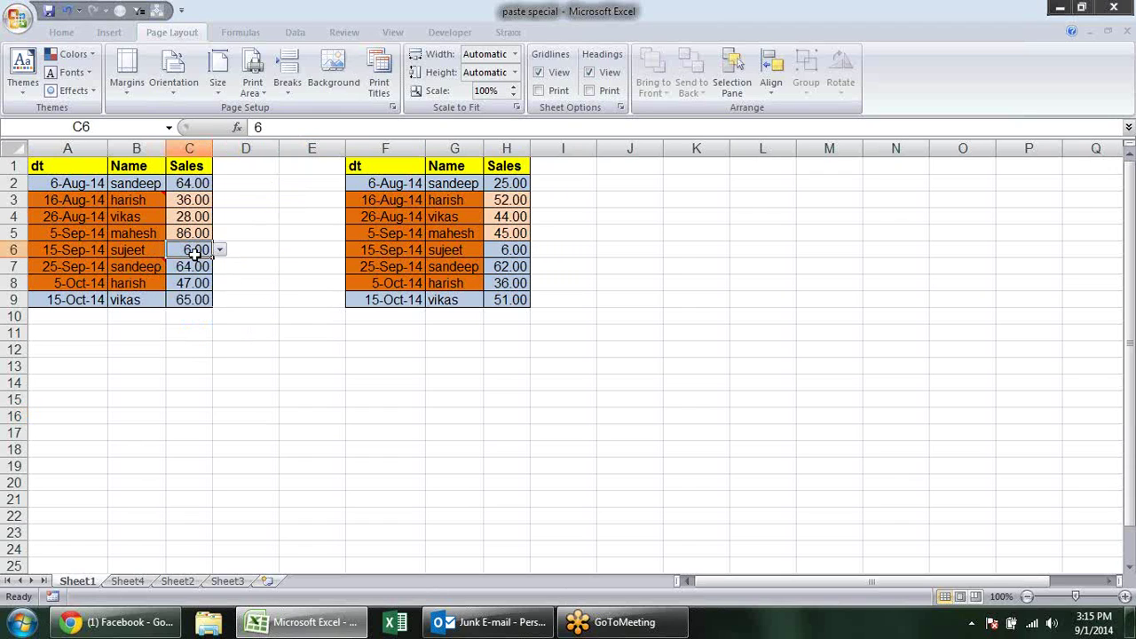
{"action": "key", "text": "ctrl+c"}
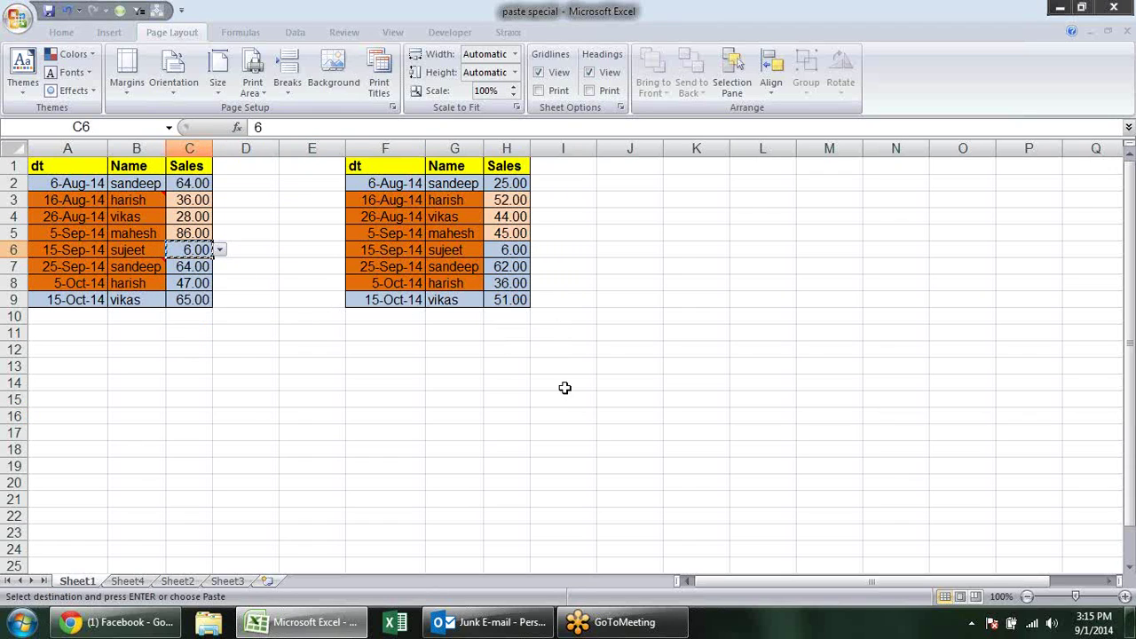
Paste only C6's validation rule onto the target cells in column J.
{"action": "left_click", "coordinate": [559, 388]}
{"action": "mouse_move", "coordinate": [621, 187]}
{"action": "left_mouse_down"}
{"action": "mouse_move", "coordinate": [612, 258]}
{"action": "mouse_move", "coordinate": [622, 240]}
{"action": "left_mouse_up"}
{"action": "key", "text": "alt+e"}
{"action": "key", "text": "s"}
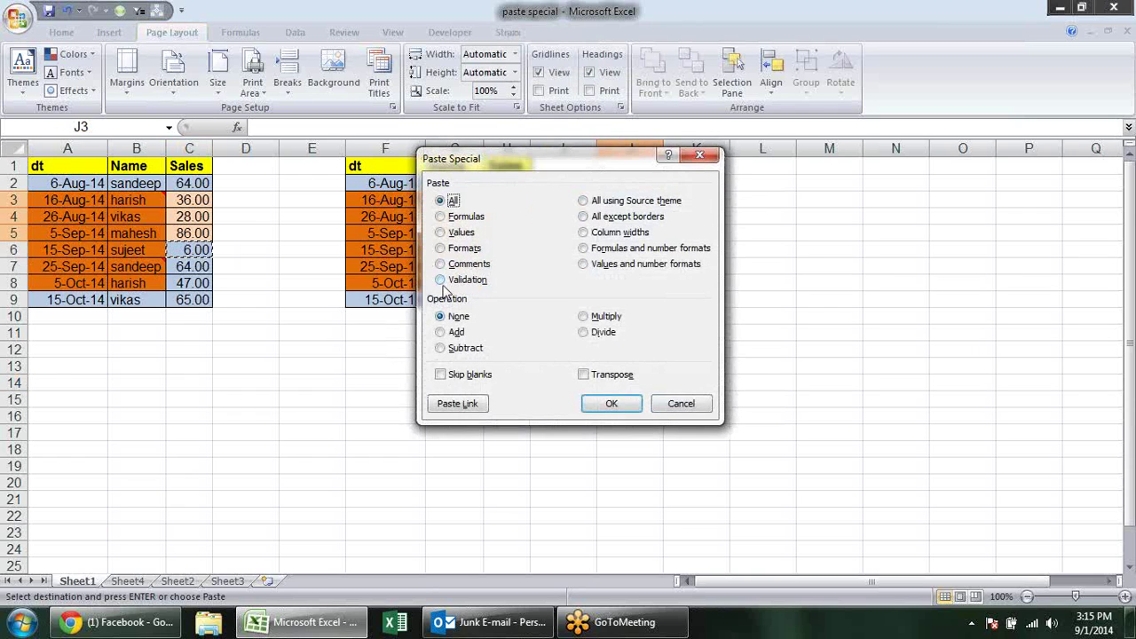
{"action": "left_click", "coordinate": [441, 280]}
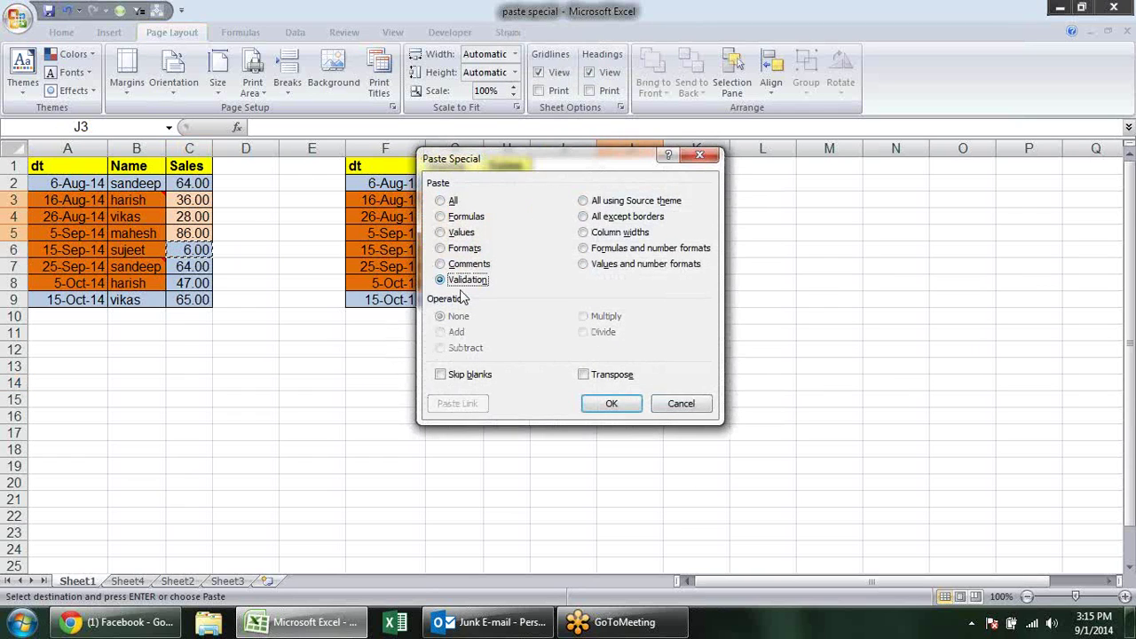
{"action": "left_click", "coordinate": [610, 405]}
Use the new dropdowns to set J5 to 5 and J4 to 2.
{"action": "left_click", "coordinate": [680, 313]}
{"action": "left_click", "coordinate": [649, 232]}
{"action": "left_click", "coordinate": [671, 234]}
{"action": "left_click", "coordinate": [661, 290]}
{"action": "left_click", "coordinate": [651, 216]}
{"action": "key", "text": "Down"}
{"action": "key", "text": "Right"}
{"action": "left_click", "coordinate": [649, 217]}
{"action": "left_click", "coordinate": [671, 217]}
{"action": "left_click", "coordinate": [648, 248]}
{"action": "left_click", "coordinate": [630, 298]}
Cancel the pending copy, switch to Sheet4, and check the values in B2 and B3.
{"action": "key", "text": "Escape"}
{"action": "left_click", "coordinate": [133, 567]}
{"action": "left_click", "coordinate": [128, 581]}
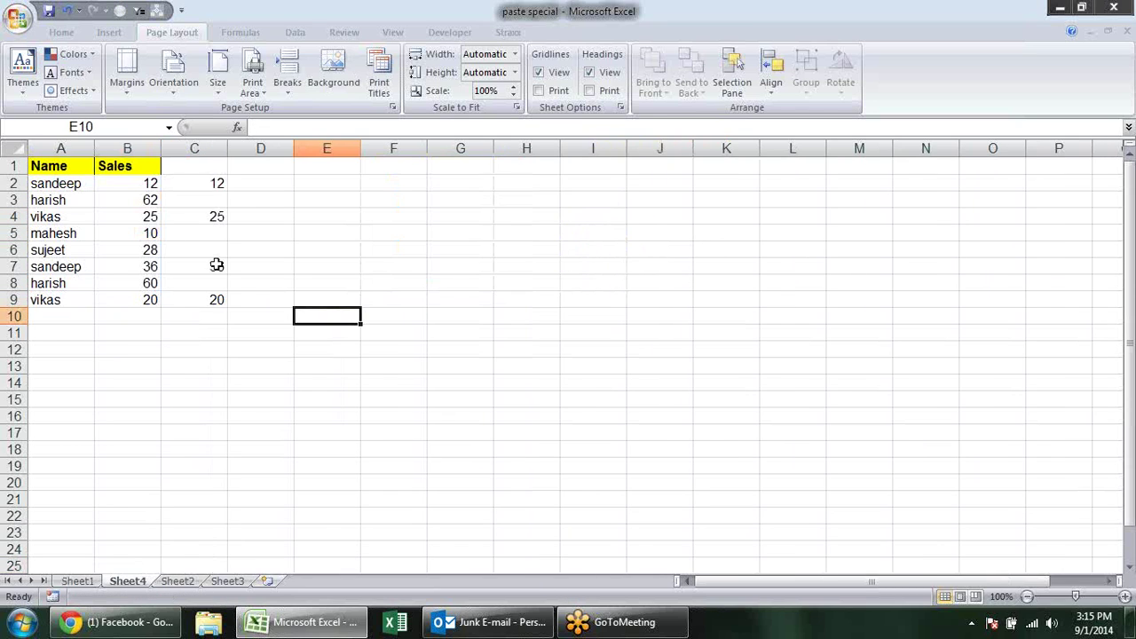
{"action": "left_click", "coordinate": [246, 402]}
{"action": "left_click", "coordinate": [193, 181]}
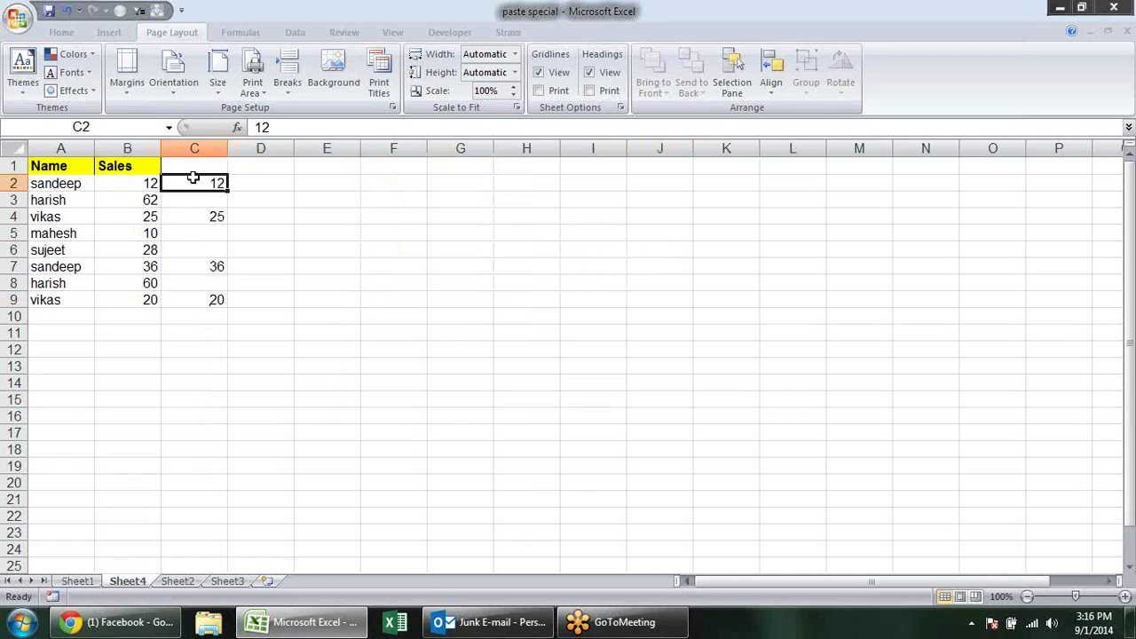
{"action": "left_click", "coordinate": [128, 183]}
{"action": "left_click", "coordinate": [130, 199]}
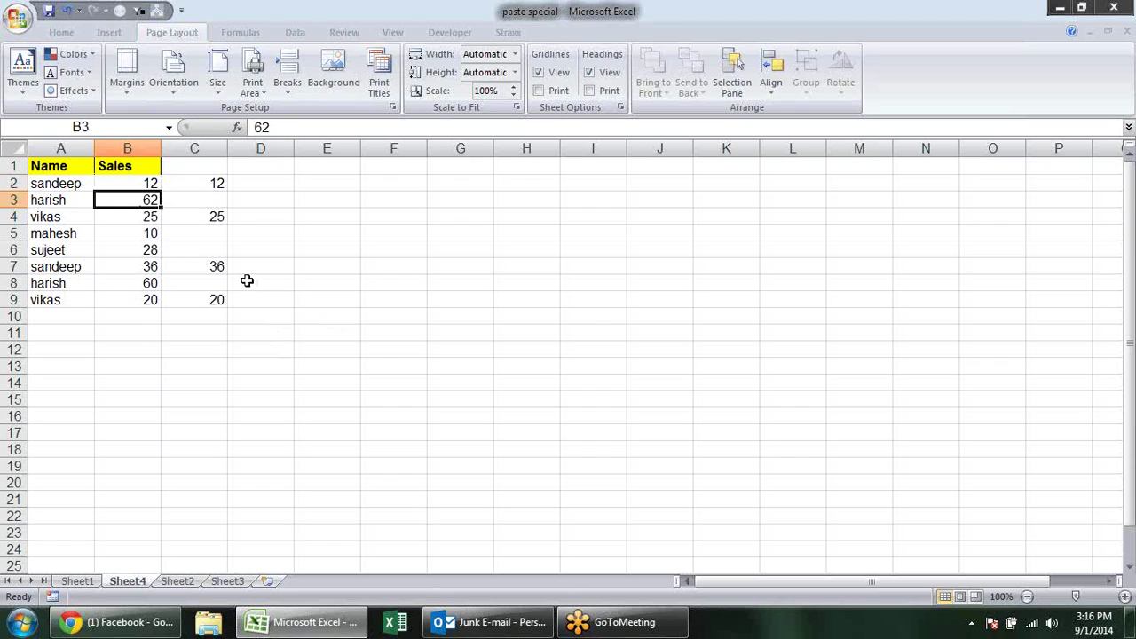
Enter 20 in C2, 10 in C4, 15 in C7 and 11 in C9.
{"action": "left_click", "coordinate": [216, 184]}
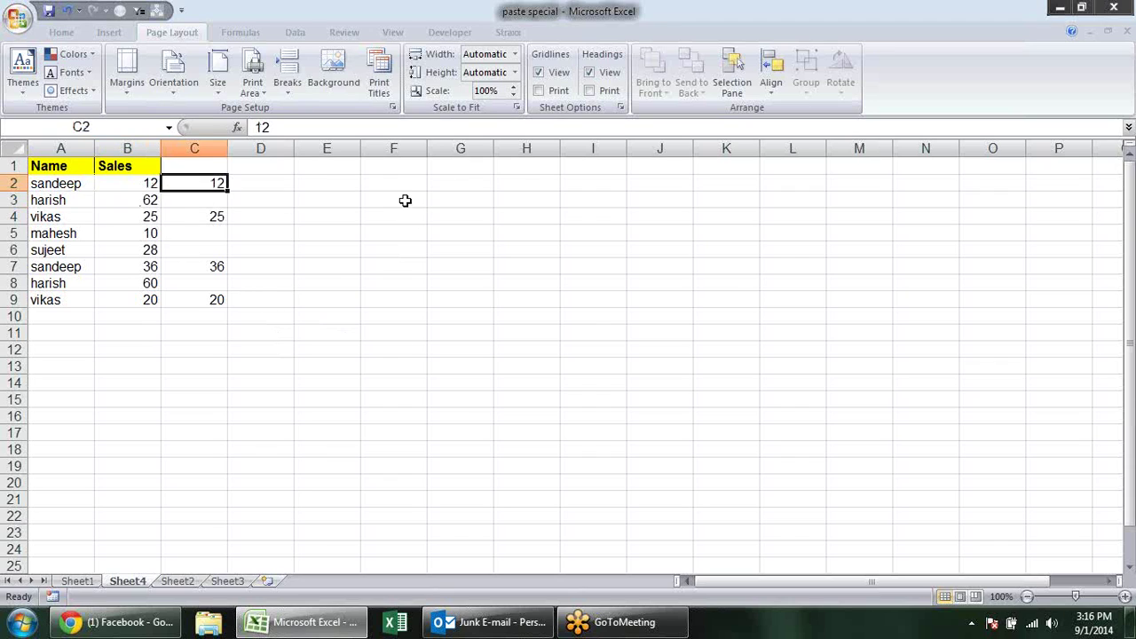
{"action": "type", "text": "20"}
{"action": "key", "text": "Return"}
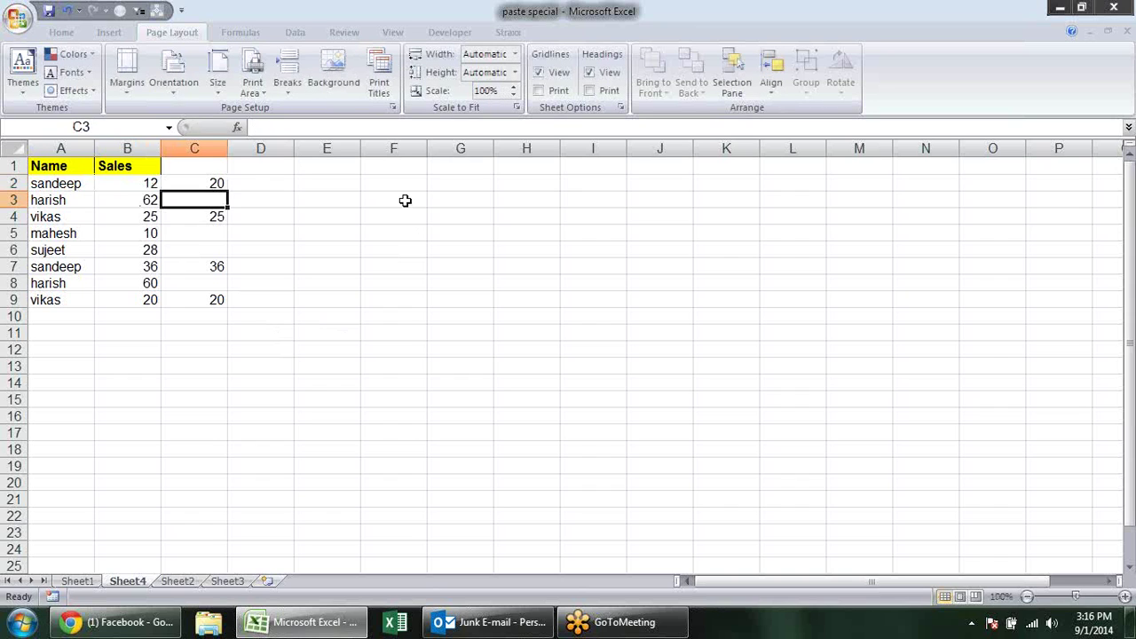
{"action": "key", "text": "Down"}
{"action": "type", "text": "10"}
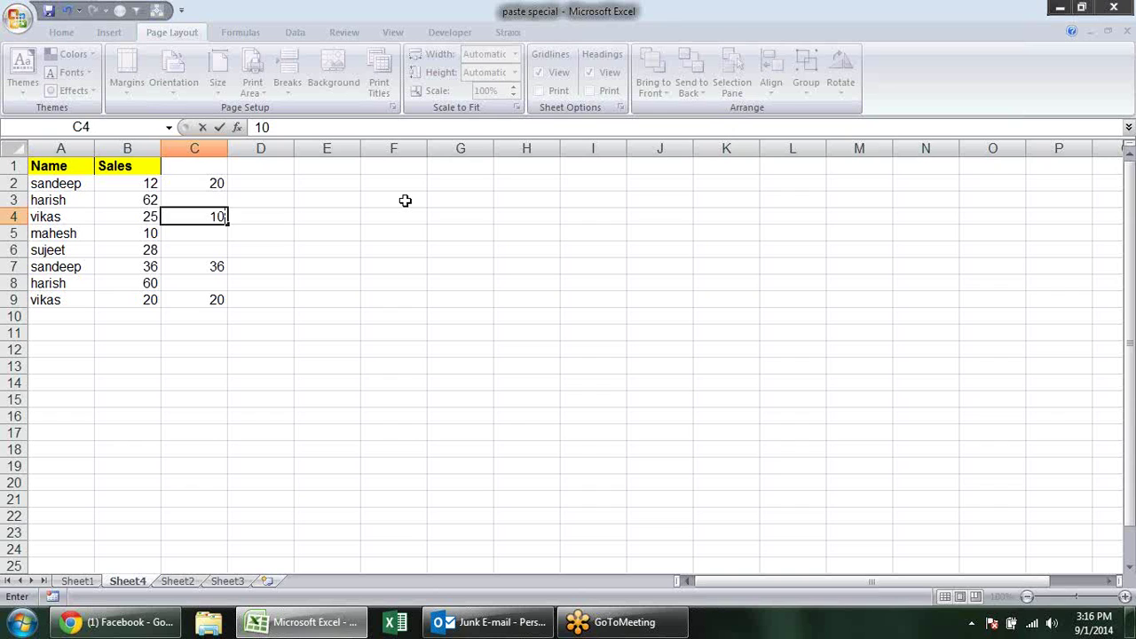
{"action": "key", "text": "Return"}
{"action": "key", "text": "Down"}
{"action": "key", "text": "Down"}
{"action": "type", "text": "15"}
{"action": "key", "text": "Return"}
{"action": "key", "text": "Down"}
{"action": "type", "text": "11"}
{"action": "key", "text": "Return"}
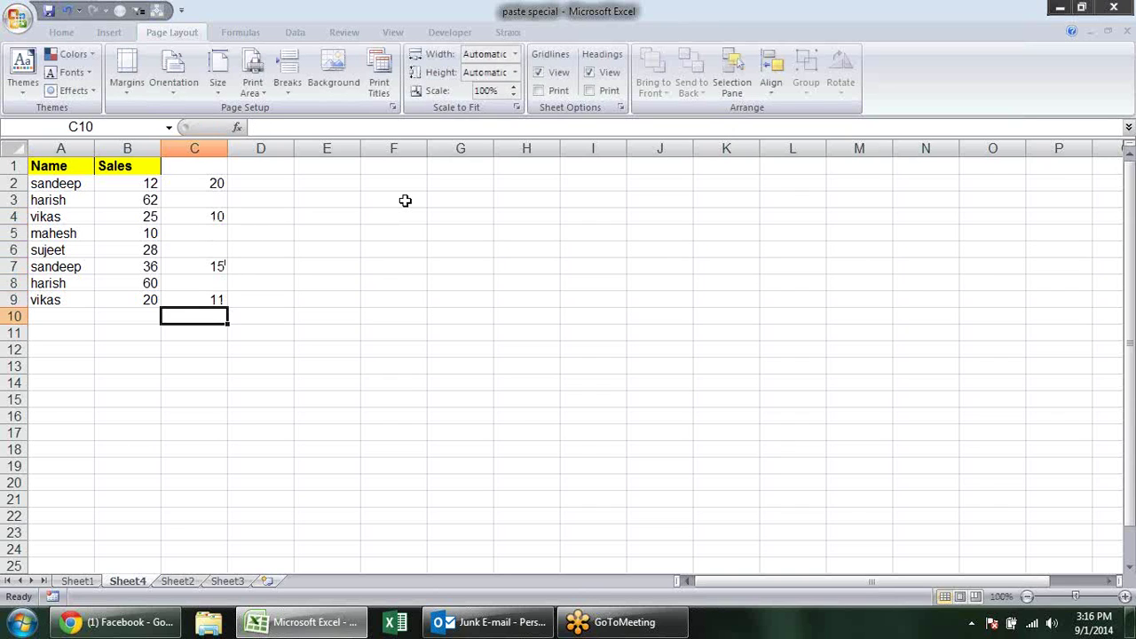
{"action": "left_click", "coordinate": [283, 180]}
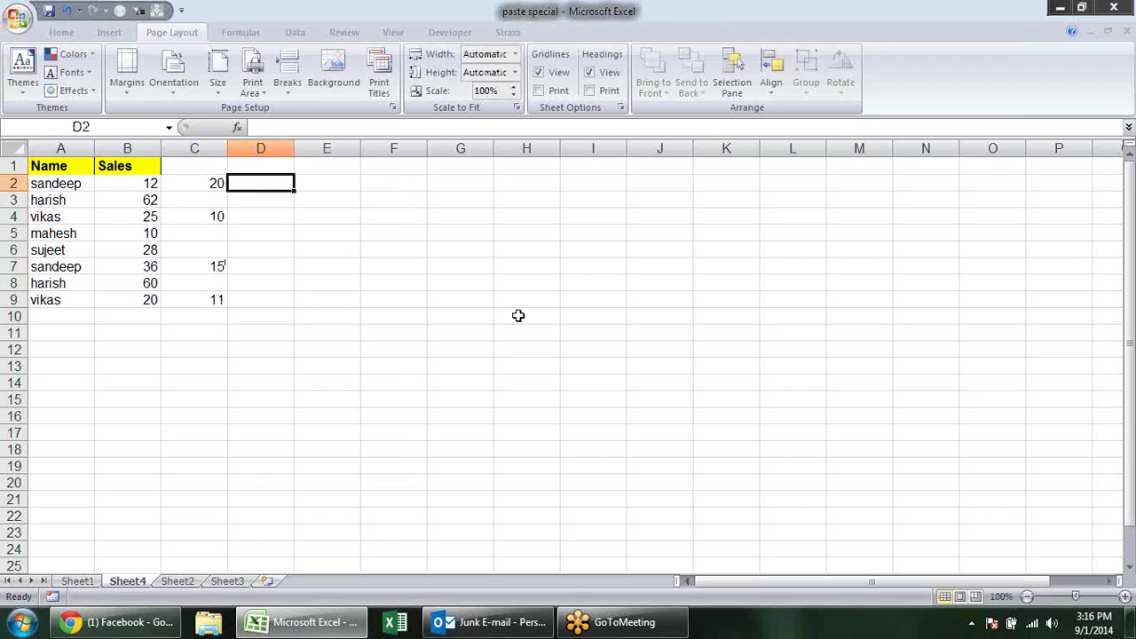
{"action": "type", "text": "="}
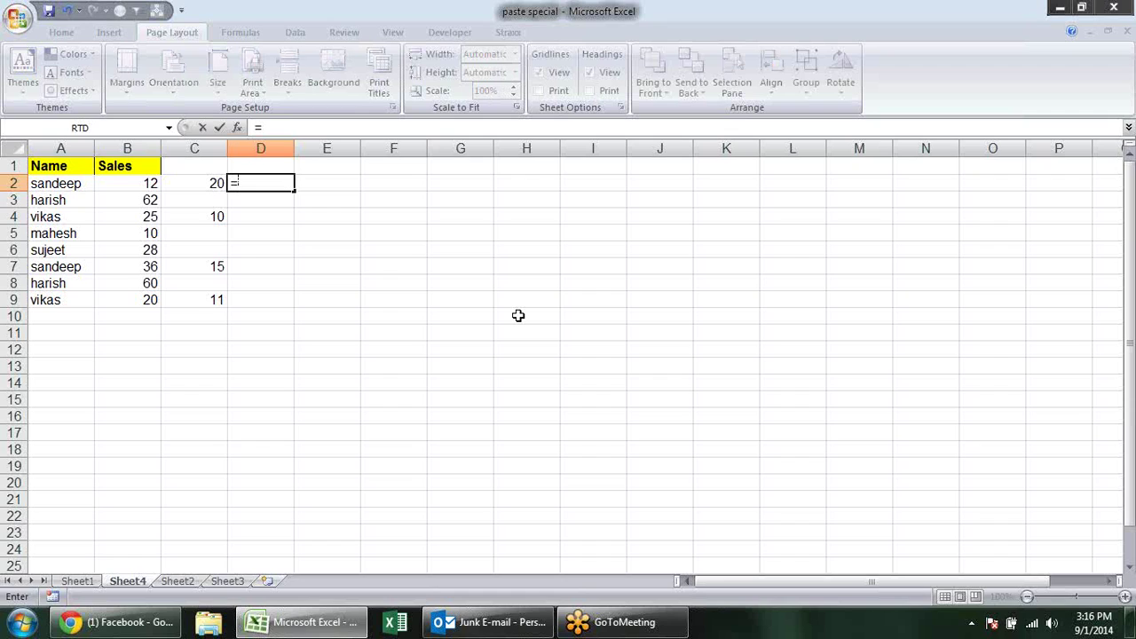
{"action": "key", "text": "Left"}
{"action": "key", "text": "Left"}
{"action": "type", "text": "+"}
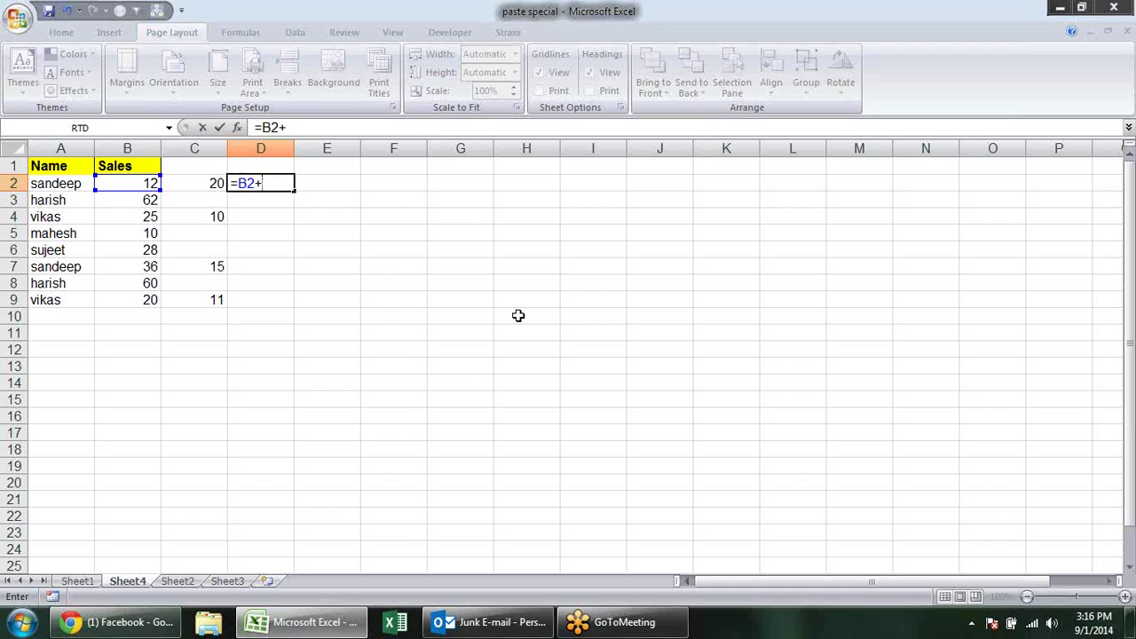
{"action": "key", "text": "Escape"}
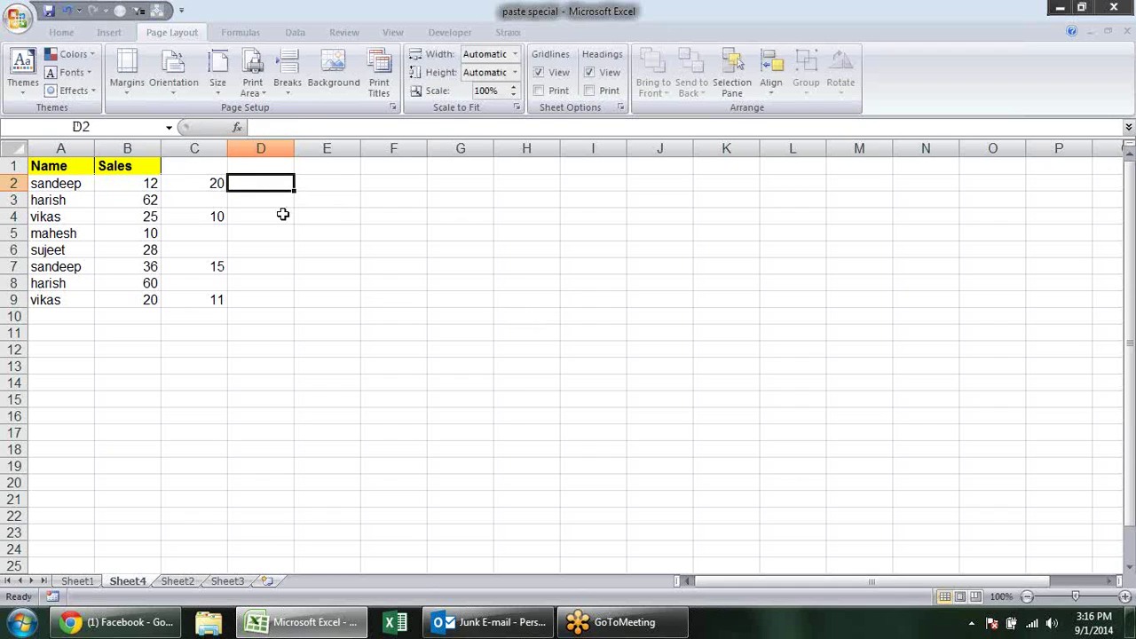
{"action": "left_click_drag", "start_coordinate": [213, 182], "coordinate": [215, 300]}
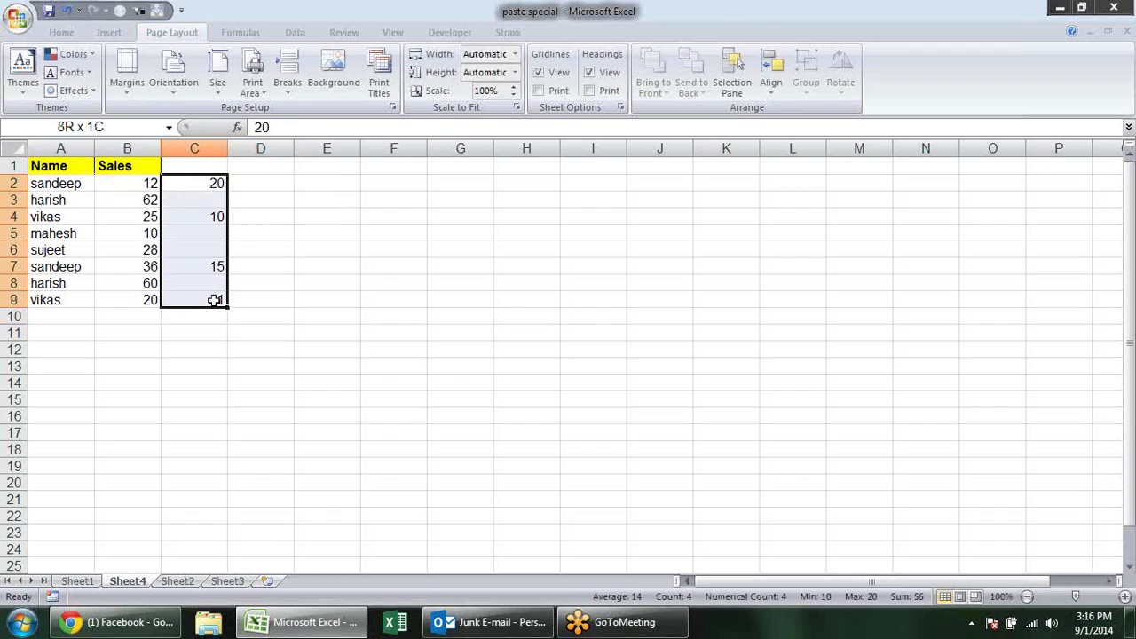
Paste Special with Add of C2:C9 onto B2, making B2, B4, B7, B9 equal 32, 35, 51, 31.
{"action": "key", "text": "ctrl+c"}
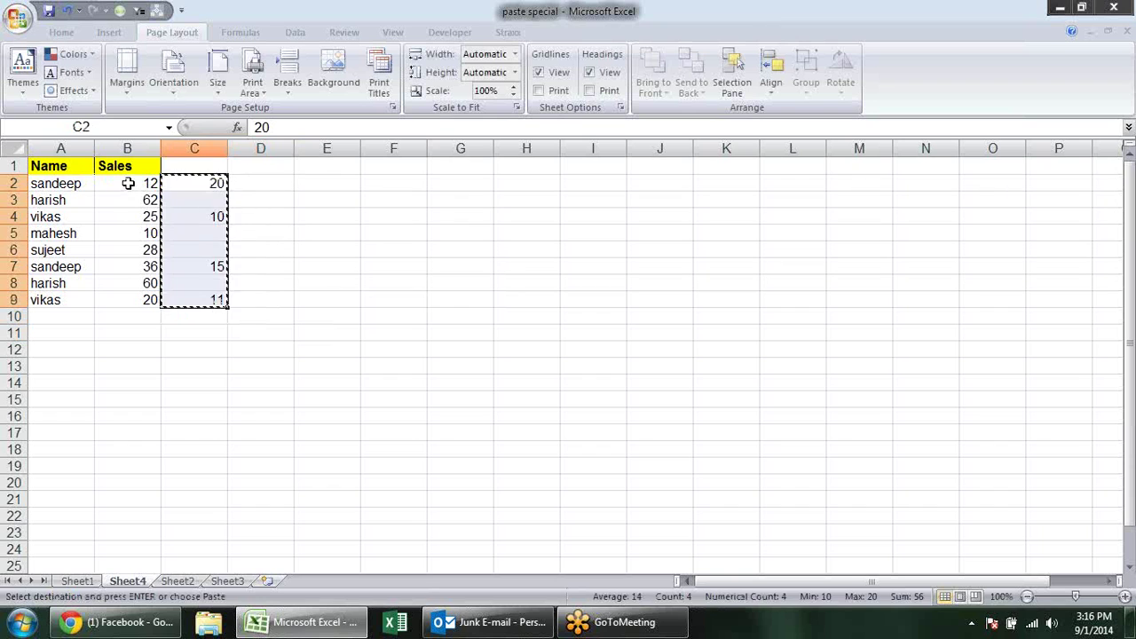
{"action": "left_click", "coordinate": [128, 183]}
{"action": "key", "text": "alt+e"}
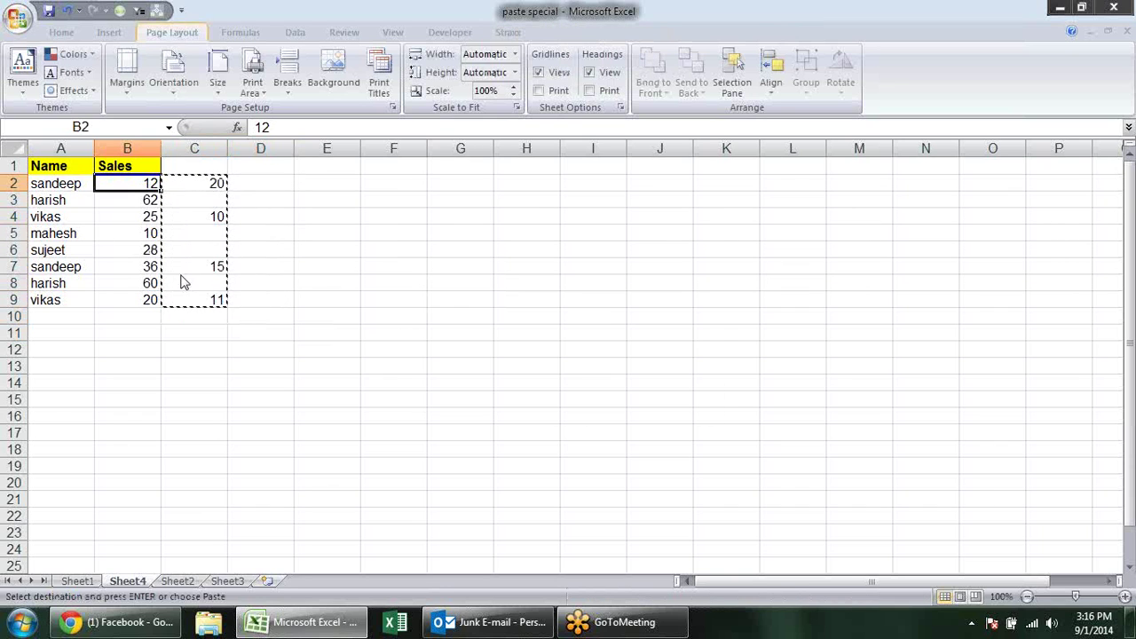
{"action": "key", "text": "s"}
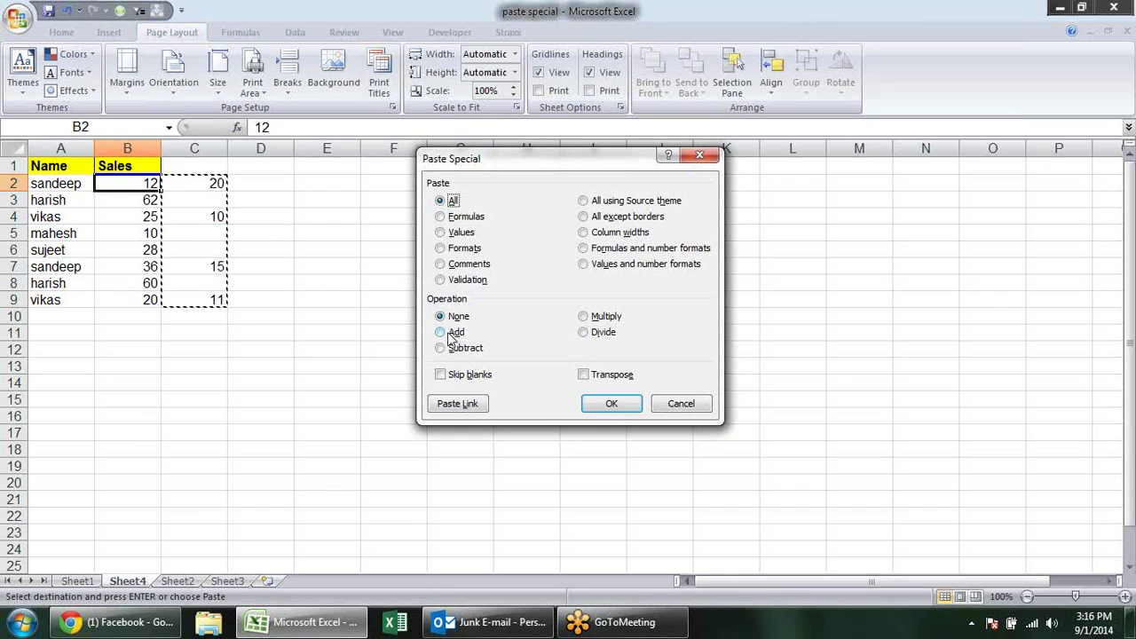
{"action": "left_click", "coordinate": [450, 335]}
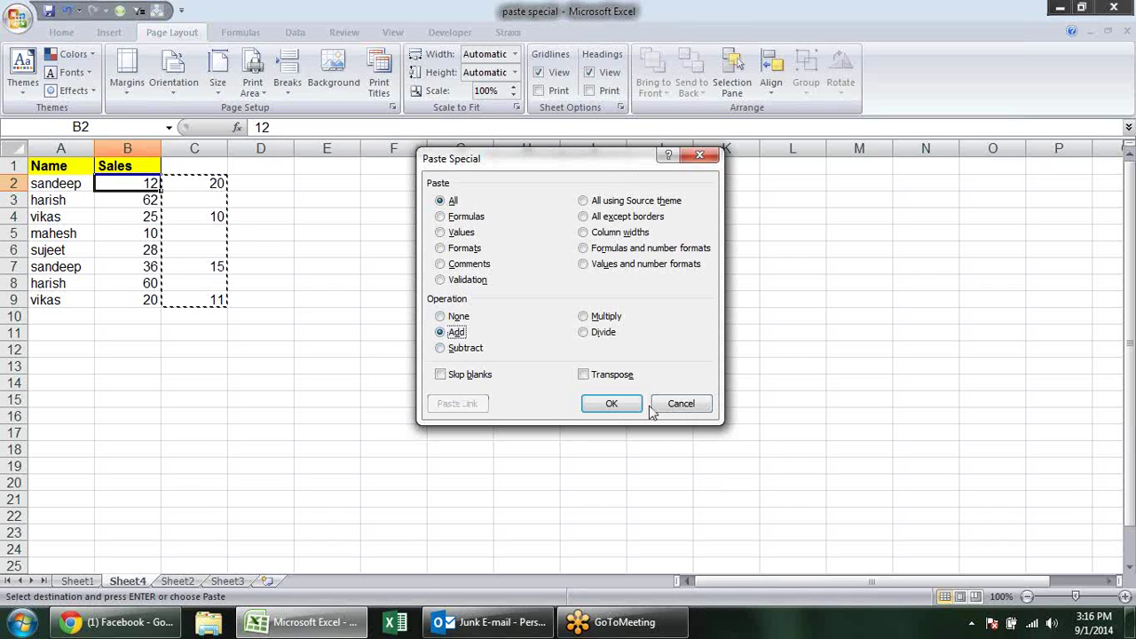
{"action": "left_click", "coordinate": [612, 404]}
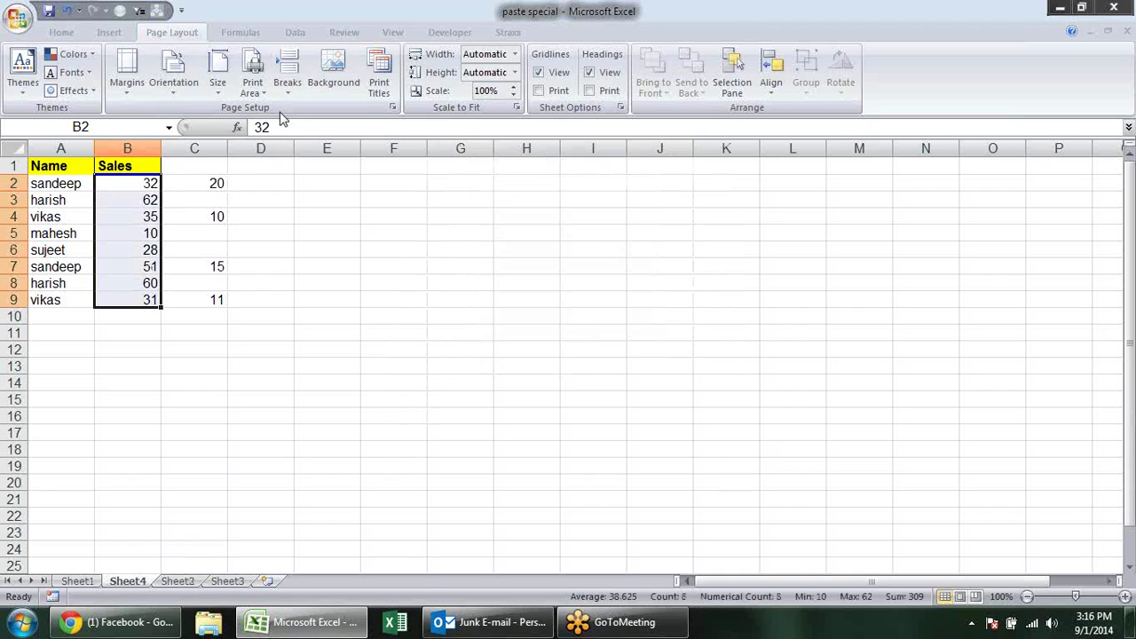
{"action": "left_click", "coordinate": [254, 189]}
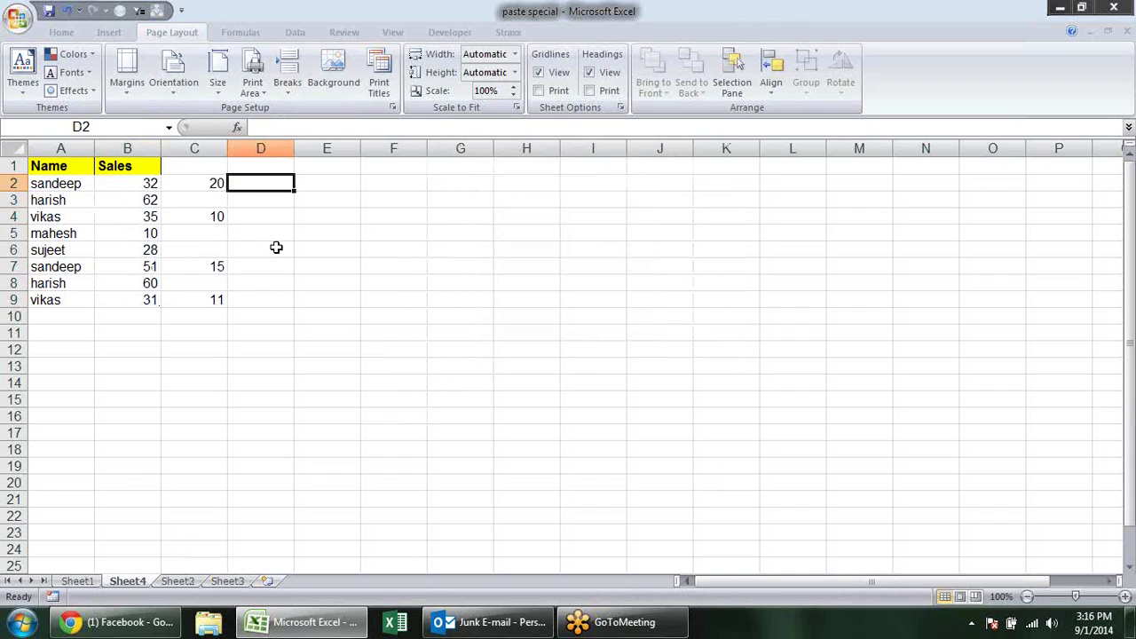
Paste C2:C9 onto B2 with Skip blanks, giving 20, 10, 15, 11 in B2, B4, B7, B9.
{"action": "left_click", "coordinate": [197, 187]}
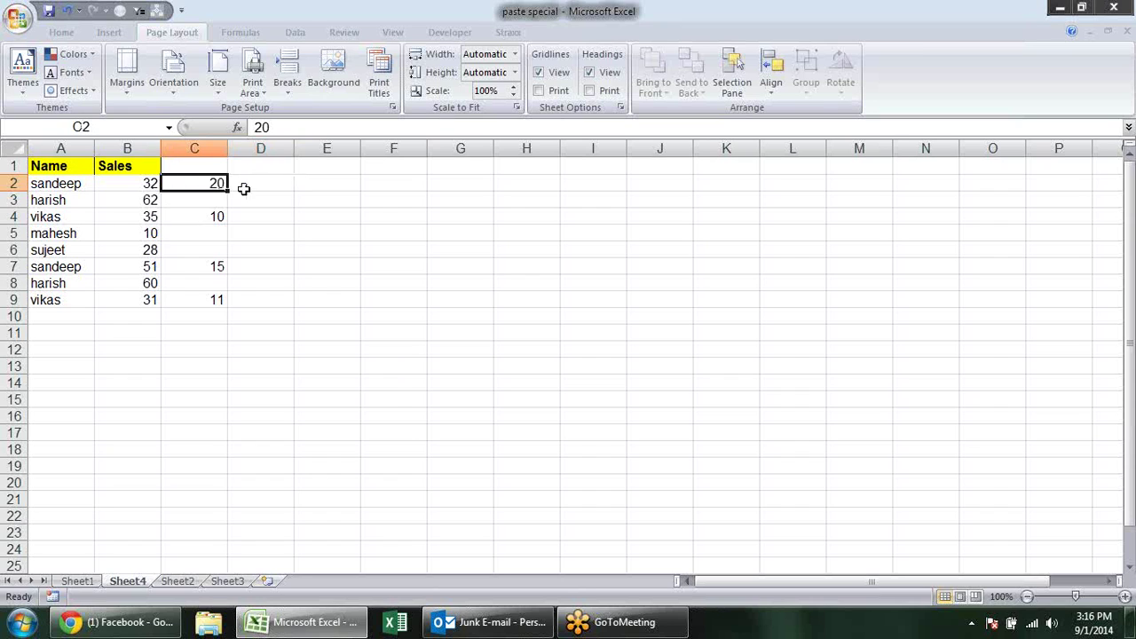
{"action": "left_click_drag", "start_coordinate": [211, 187], "coordinate": [207, 306]}
{"action": "key", "text": "ctrl+c"}
{"action": "left_click", "coordinate": [135, 185]}
{"action": "key", "text": "alt+e"}
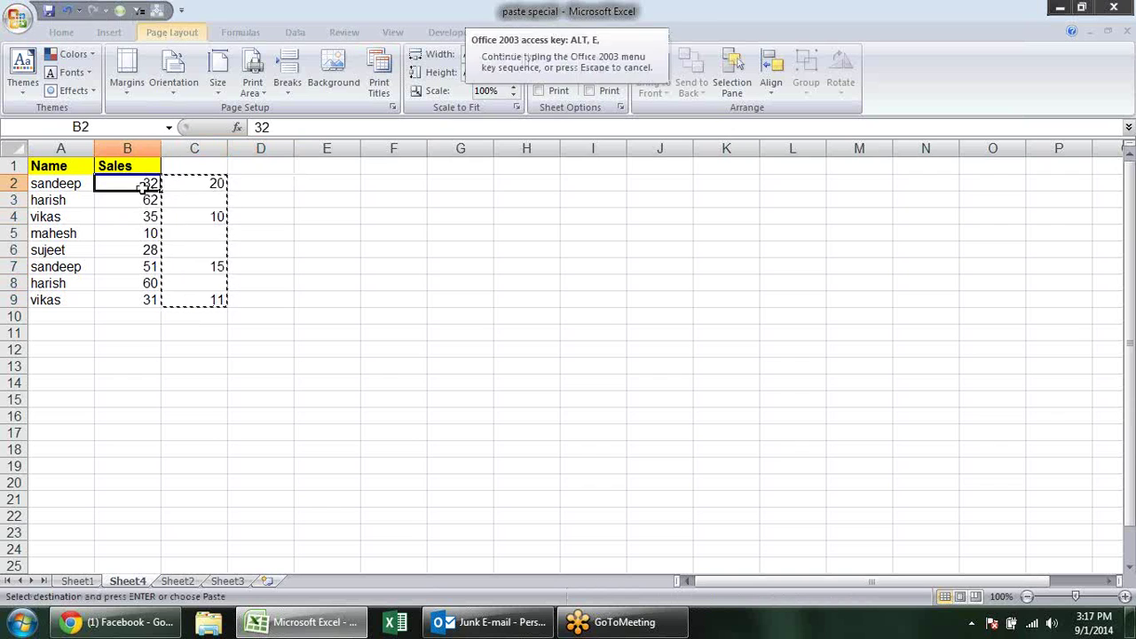
{"action": "key", "text": "s"}
{"action": "left_click", "coordinate": [475, 380]}
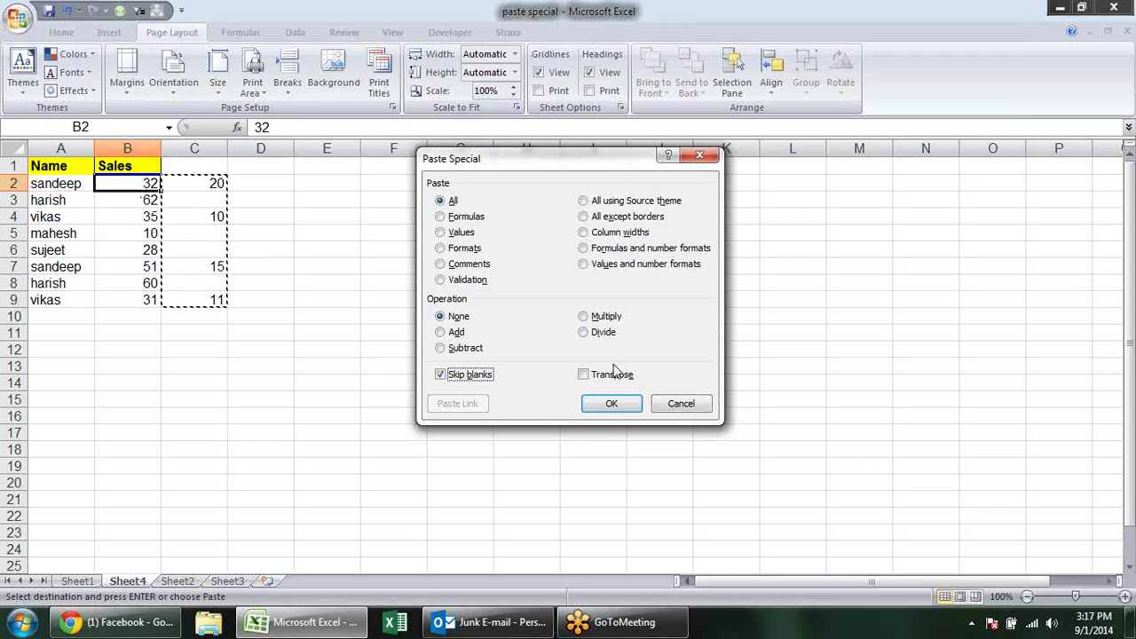
{"action": "left_click", "coordinate": [610, 404]}
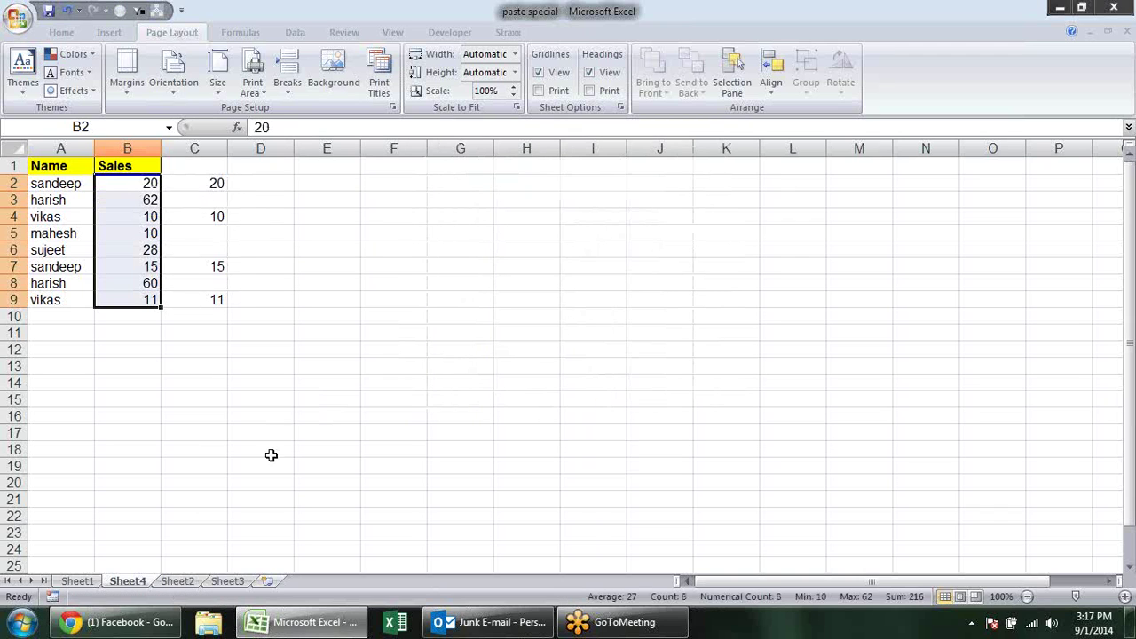
{"action": "left_click", "coordinate": [182, 583]}
Clear the Ach% values in C2:C9.
{"action": "left_click", "coordinate": [323, 236]}
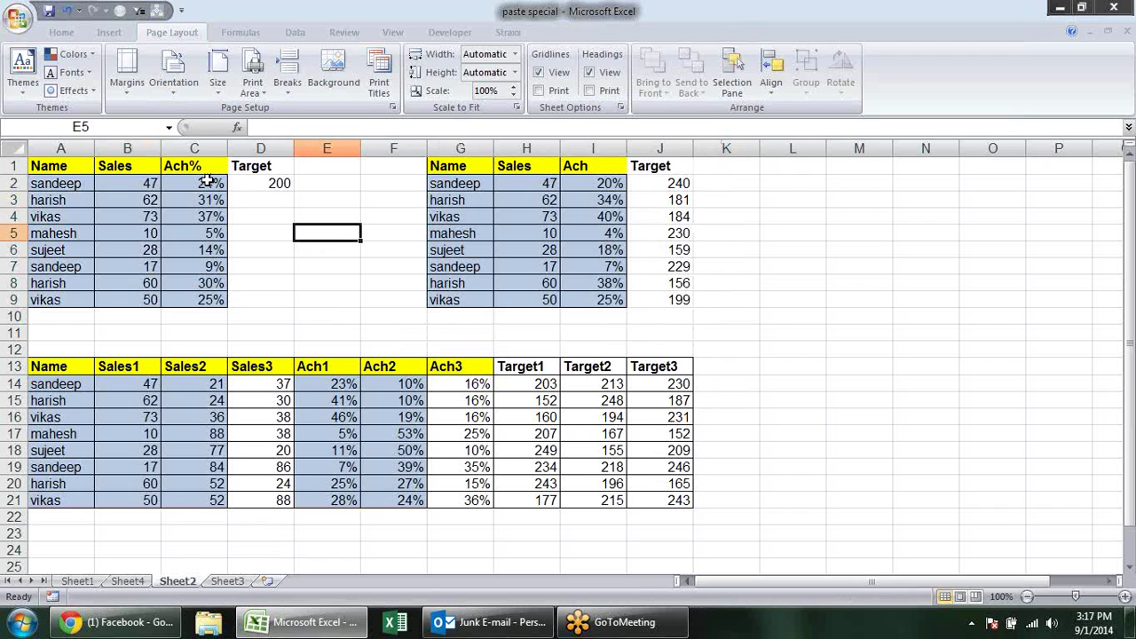
{"action": "left_click_drag", "start_coordinate": [85, 183], "coordinate": [133, 300]}
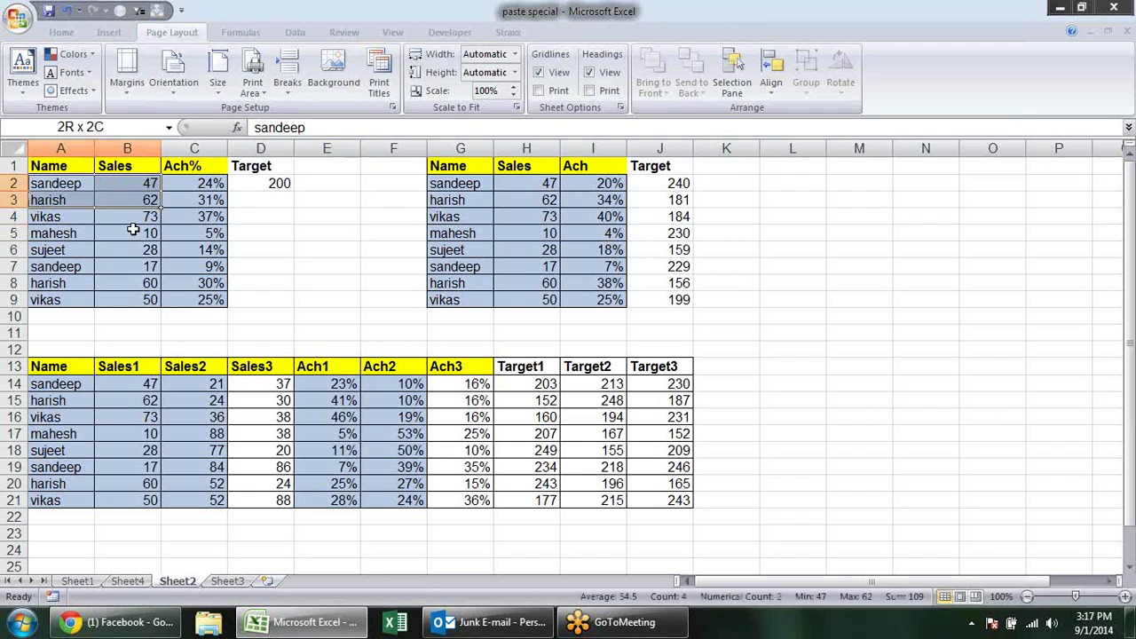
{"action": "left_click", "coordinate": [127, 317]}
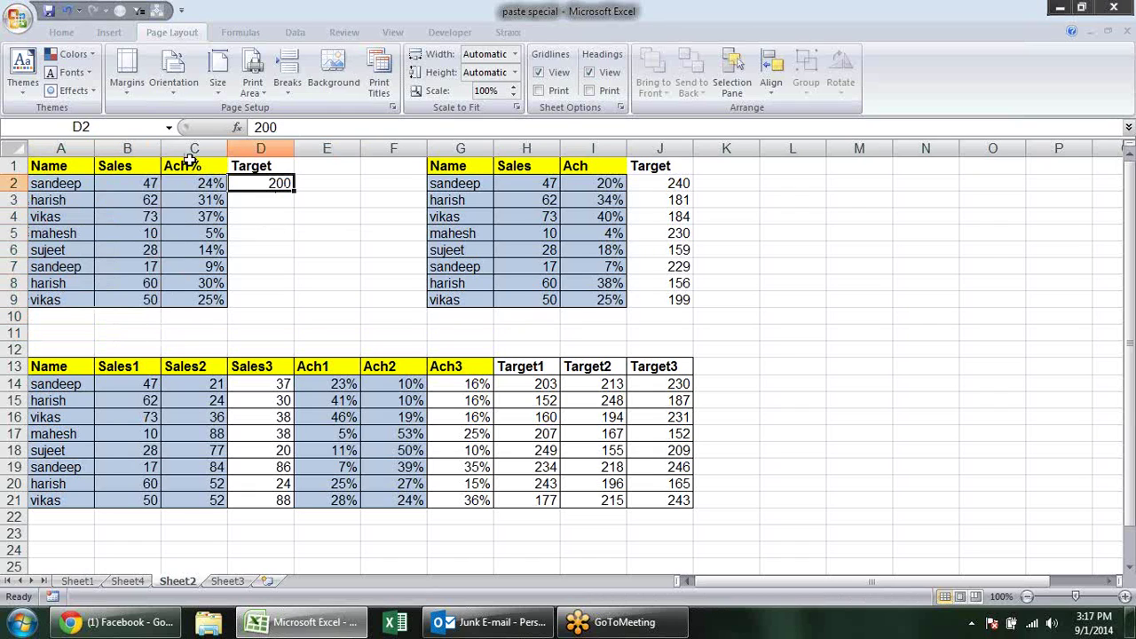
{"action": "left_click", "coordinate": [190, 159]}
{"action": "left_click_drag", "start_coordinate": [215, 184], "coordinate": [215, 300]}
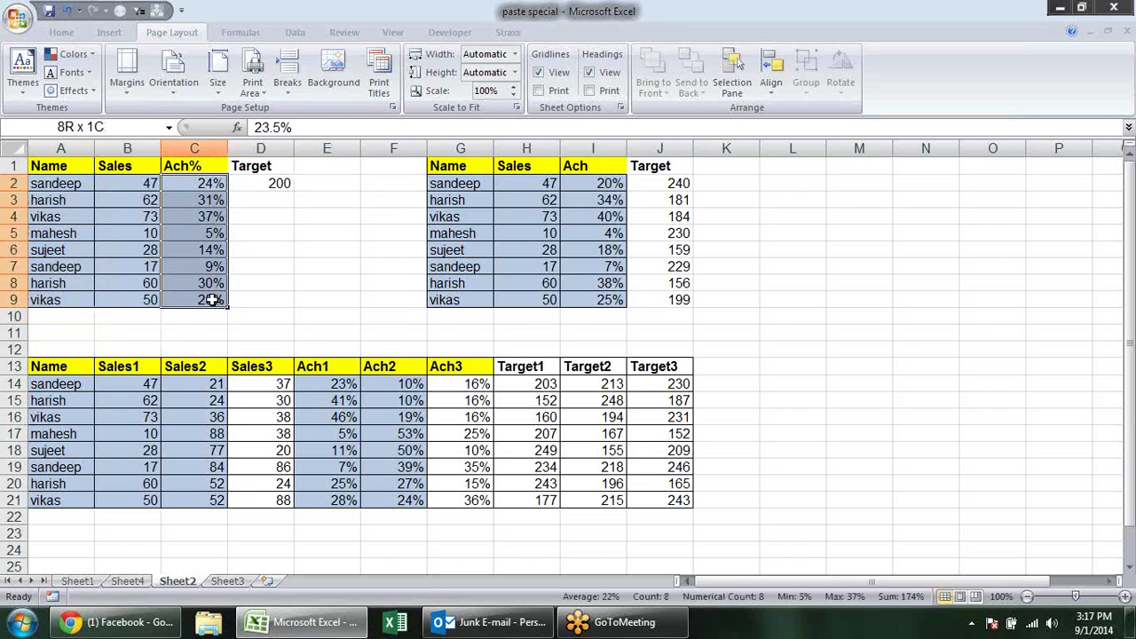
{"action": "key", "text": "Delete"}
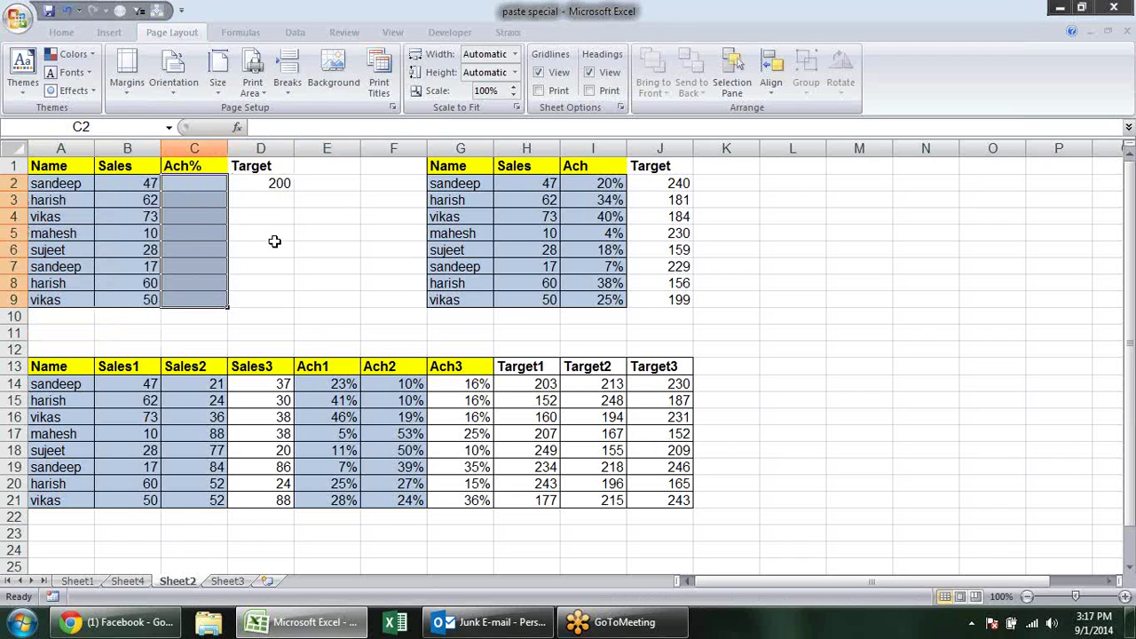
Divide the Sales figures B2:B9 by the 200 target in D2 and format as percentages.
{"action": "left_click", "coordinate": [267, 189]}
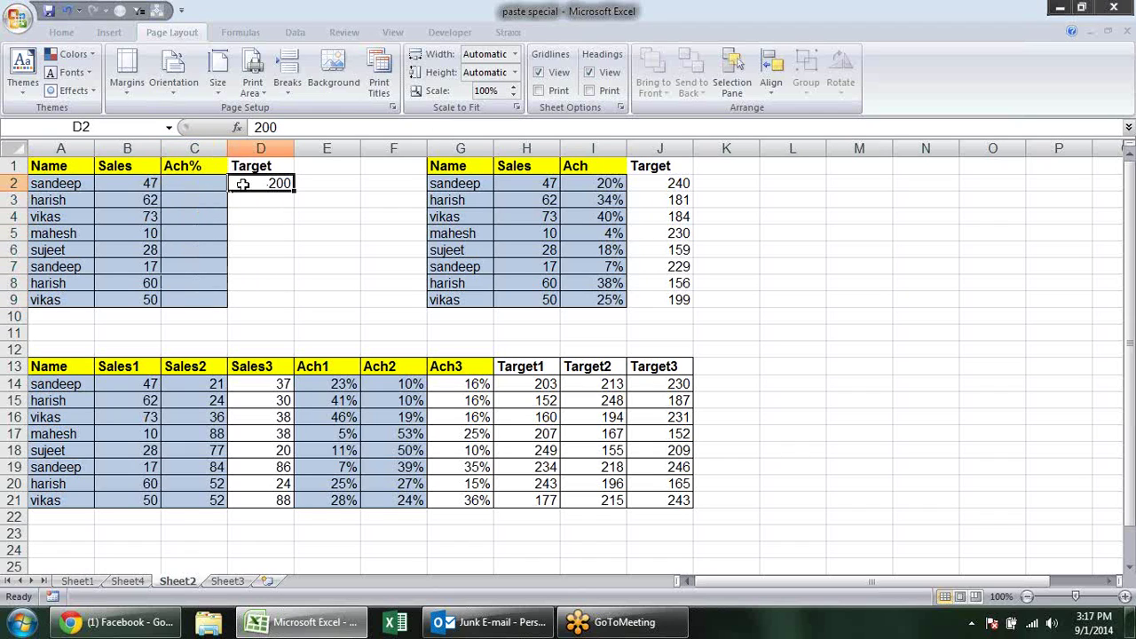
{"action": "key", "text": "ctrl+c"}
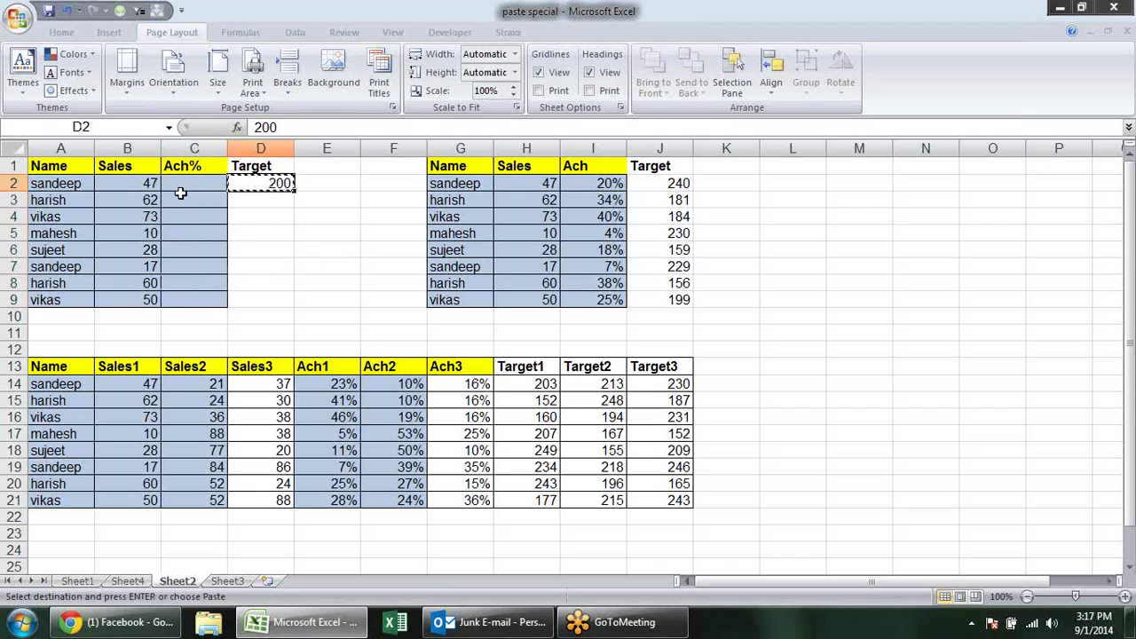
{"action": "left_click_drag", "start_coordinate": [142, 185], "coordinate": [142, 302]}
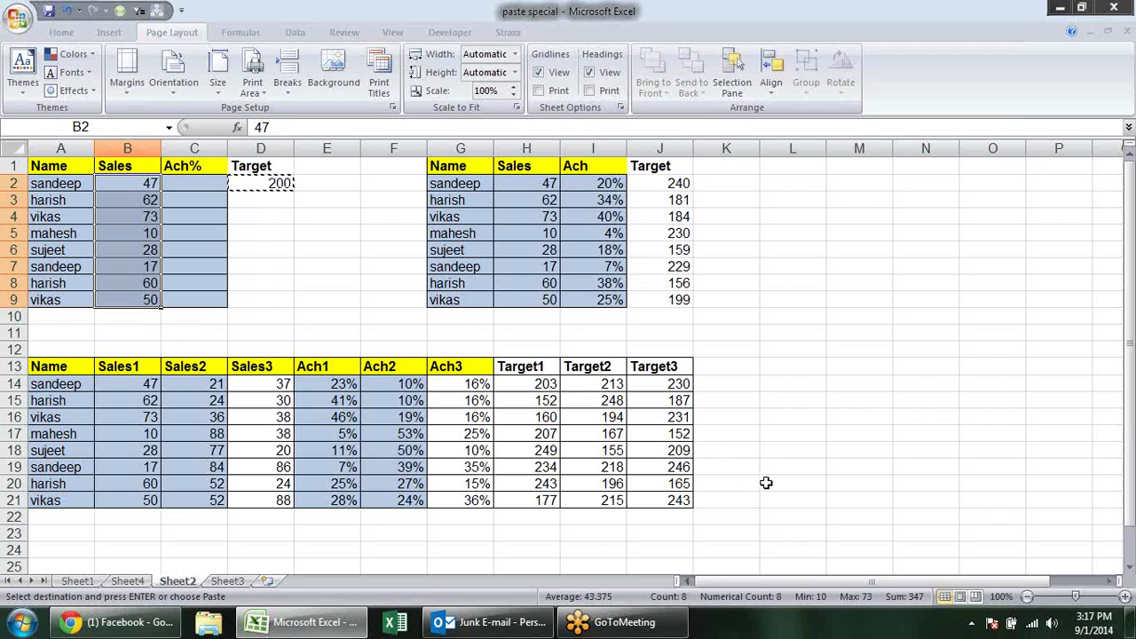
{"action": "key", "text": "ctrl+alt+v"}
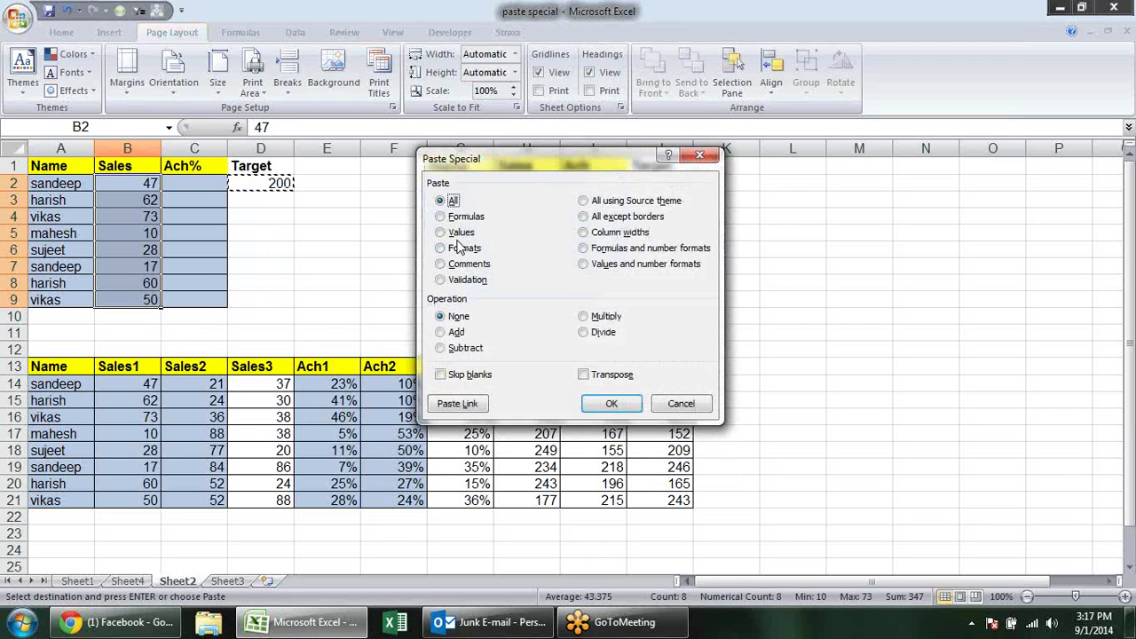
{"action": "left_click", "coordinate": [603, 334]}
{"action": "left_click", "coordinate": [612, 404]}
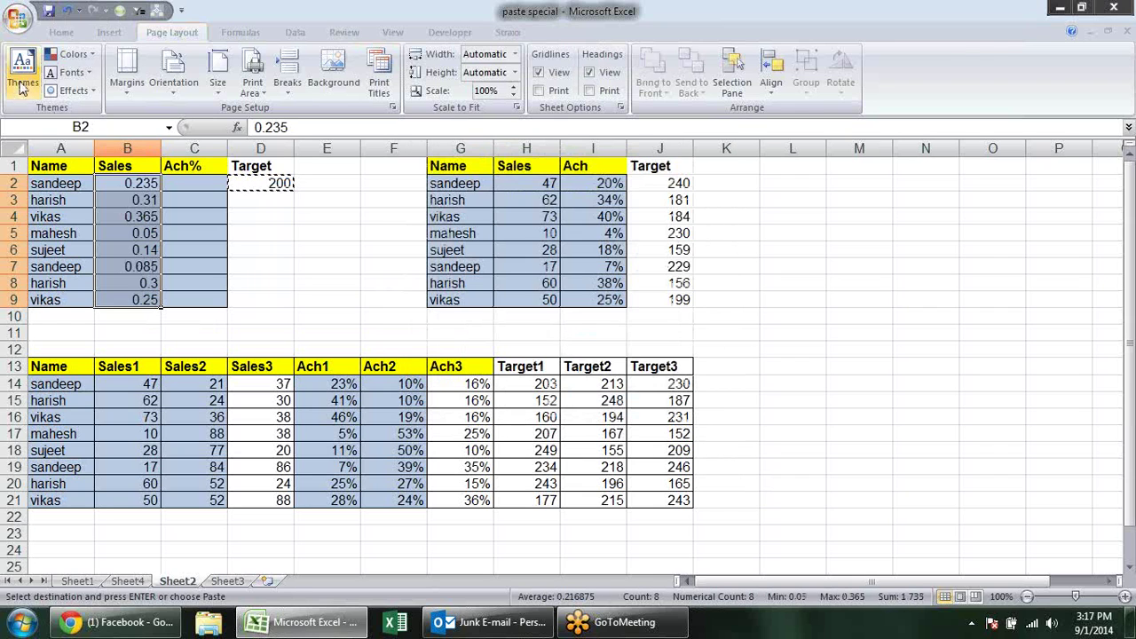
{"action": "left_click", "coordinate": [61, 32]}
{"action": "left_click", "coordinate": [548, 84]}
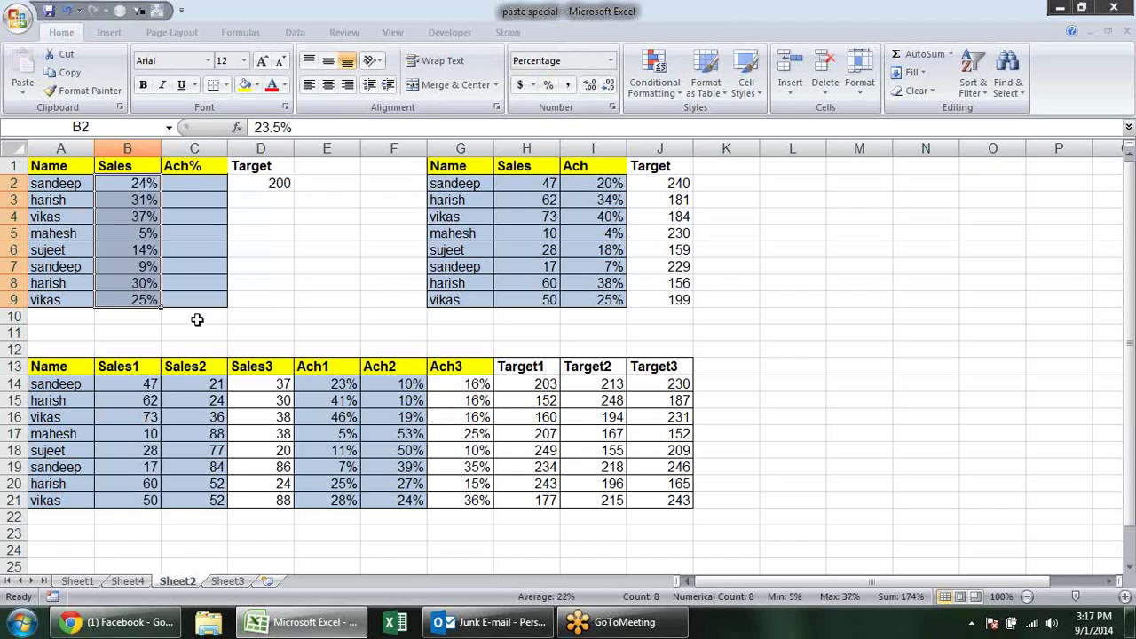
Undo the percentage and division, then copy the Sales figures B2:B9 into C2:C9.
{"action": "key", "text": "ctrl+z"}
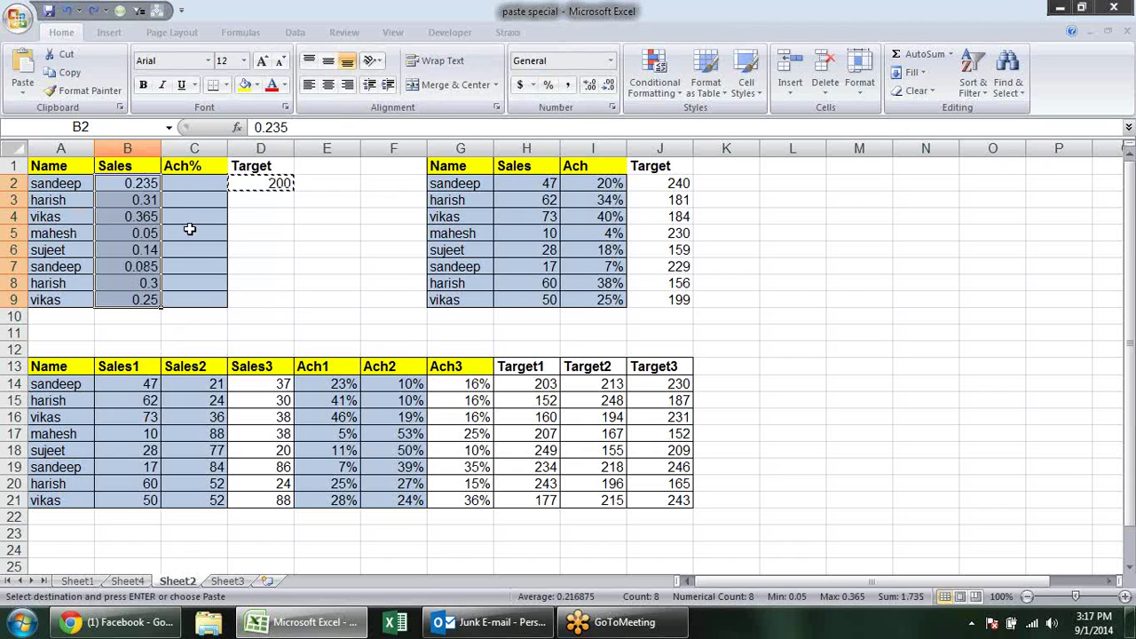
{"action": "key", "text": "ctrl+z"}
{"action": "key", "text": "ctrl+c"}
{"action": "left_click", "coordinate": [201, 185]}
{"action": "key", "text": "Return"}
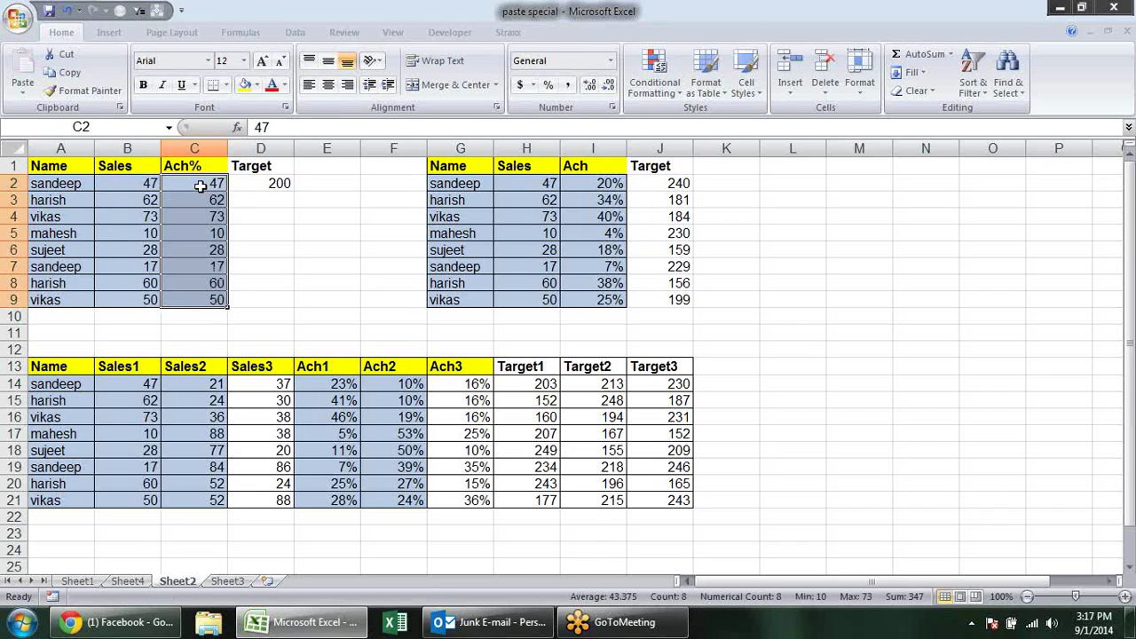
Divide C2:C9 by the 200 target in D2 and apply Percent Style.
{"action": "left_click", "coordinate": [263, 182]}
{"action": "key", "text": "ctrl+c"}
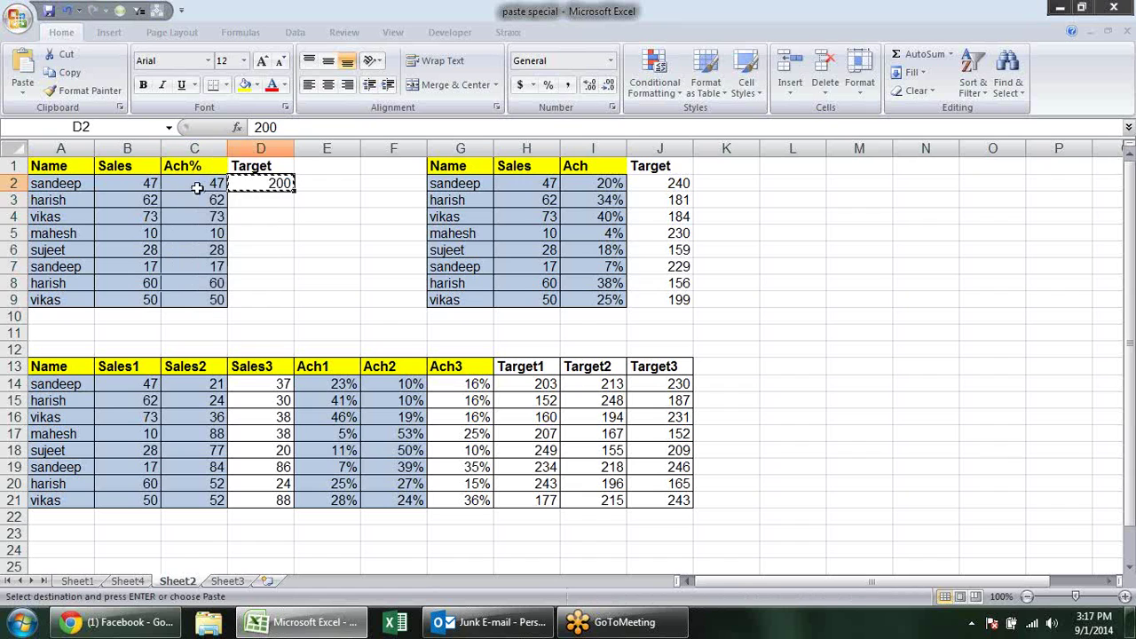
{"action": "left_click_drag", "start_coordinate": [196, 184], "coordinate": [191, 291]}
{"action": "key", "text": "alt+e"}
{"action": "key", "text": "s"}
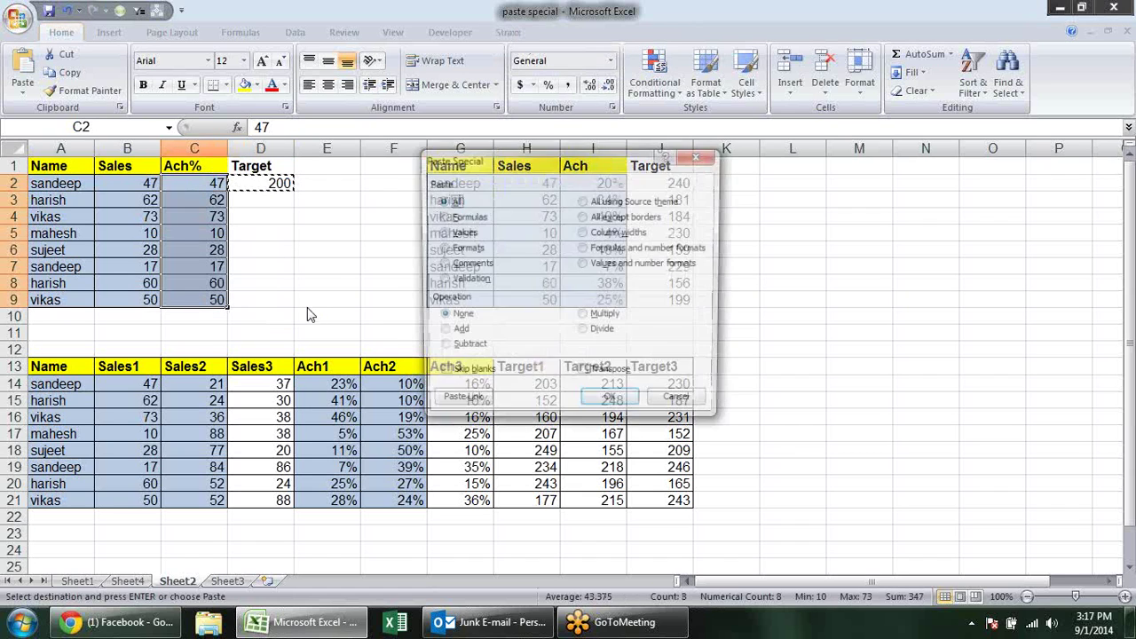
{"action": "left_click", "coordinate": [585, 333]}
{"action": "left_click", "coordinate": [612, 403]}
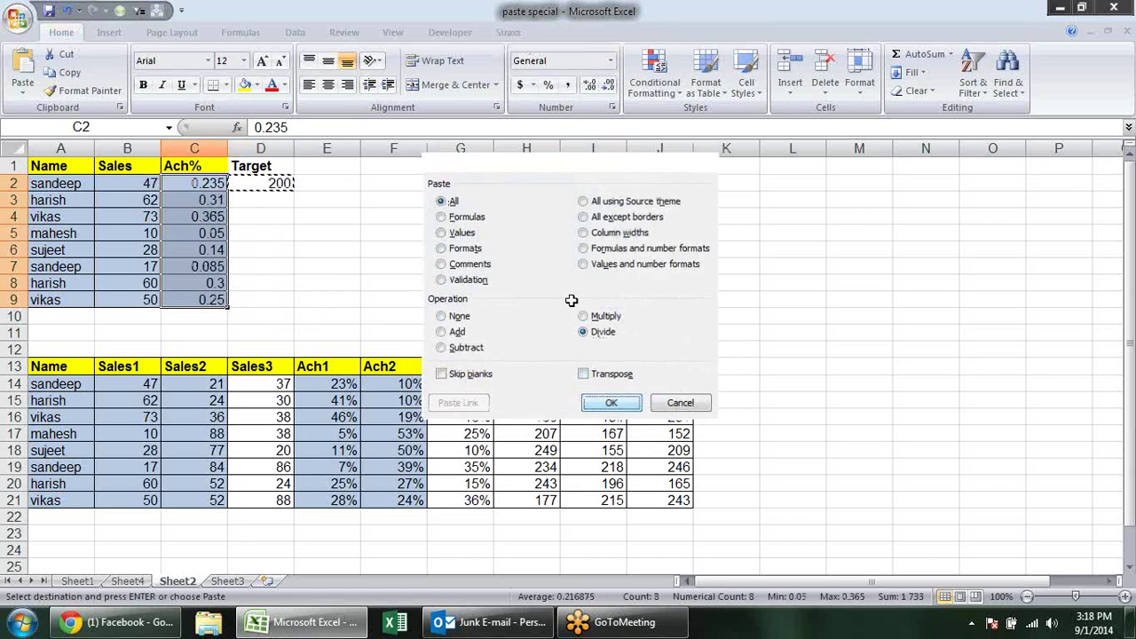
{"action": "left_click", "coordinate": [547, 85]}
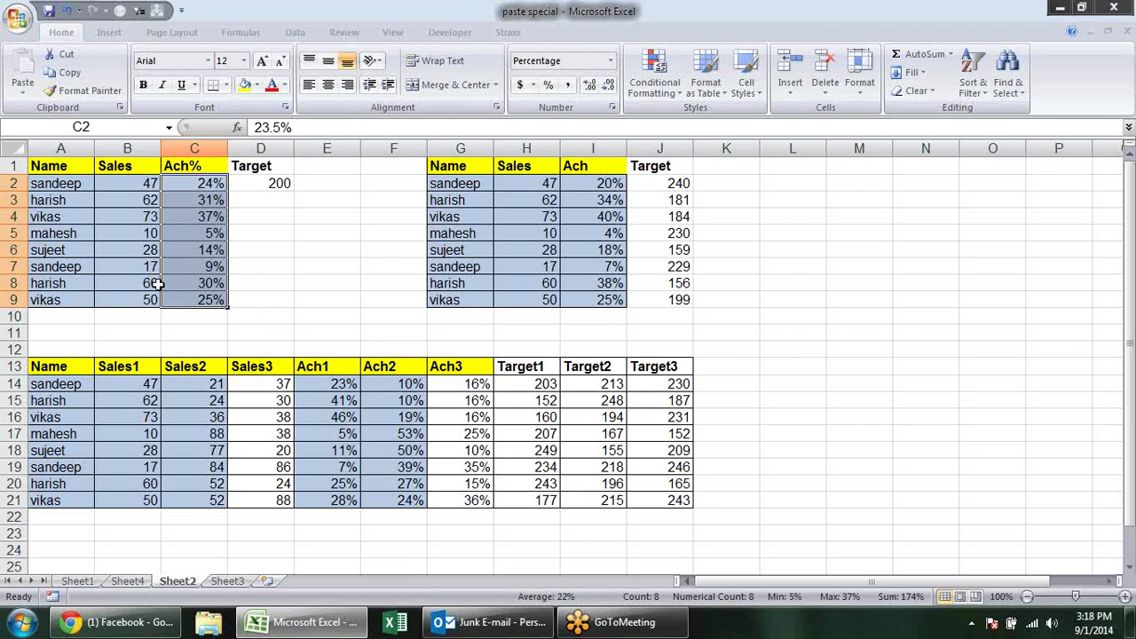
Review the Ach% results, such as 31%, against the 200 target.
{"action": "left_click", "coordinate": [270, 211]}
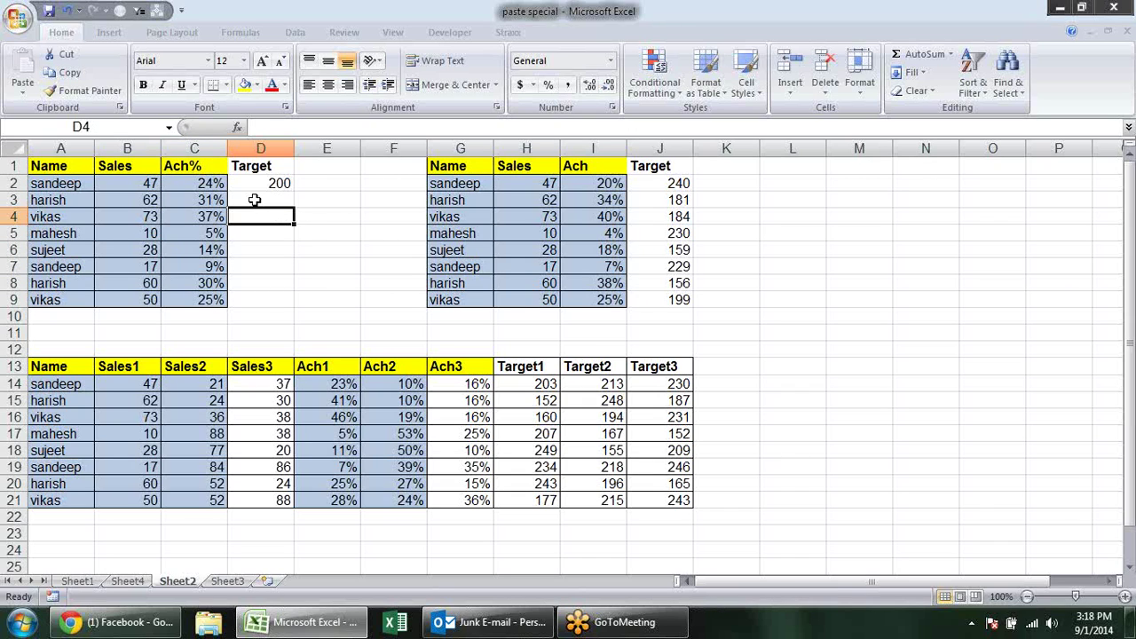
{"action": "left_click", "coordinate": [215, 199]}
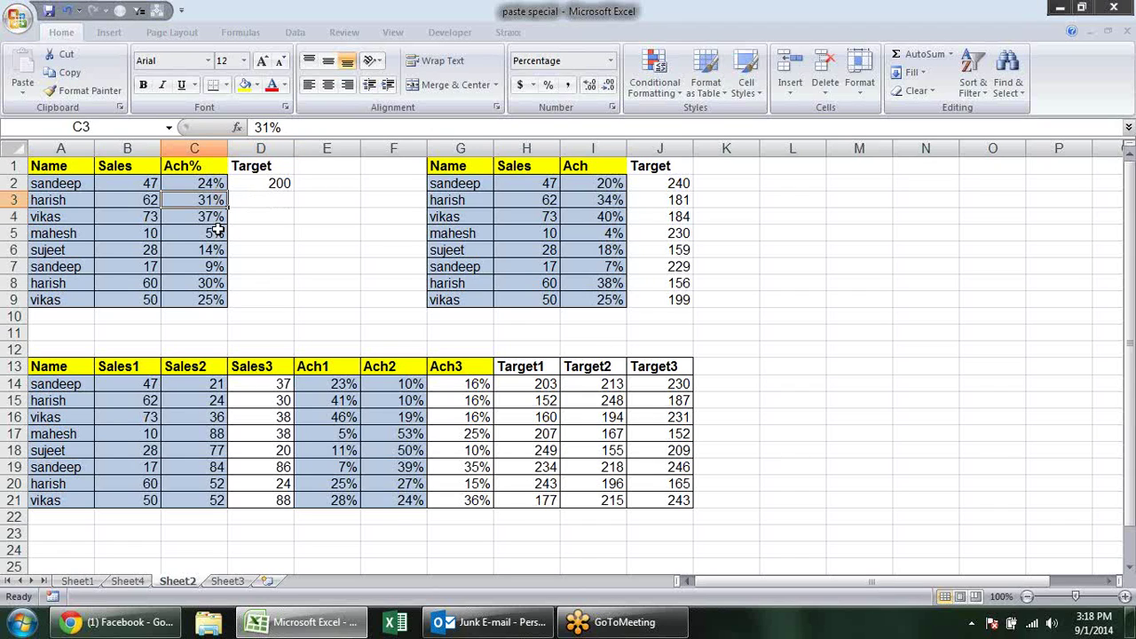
{"action": "left_click", "coordinate": [282, 182]}
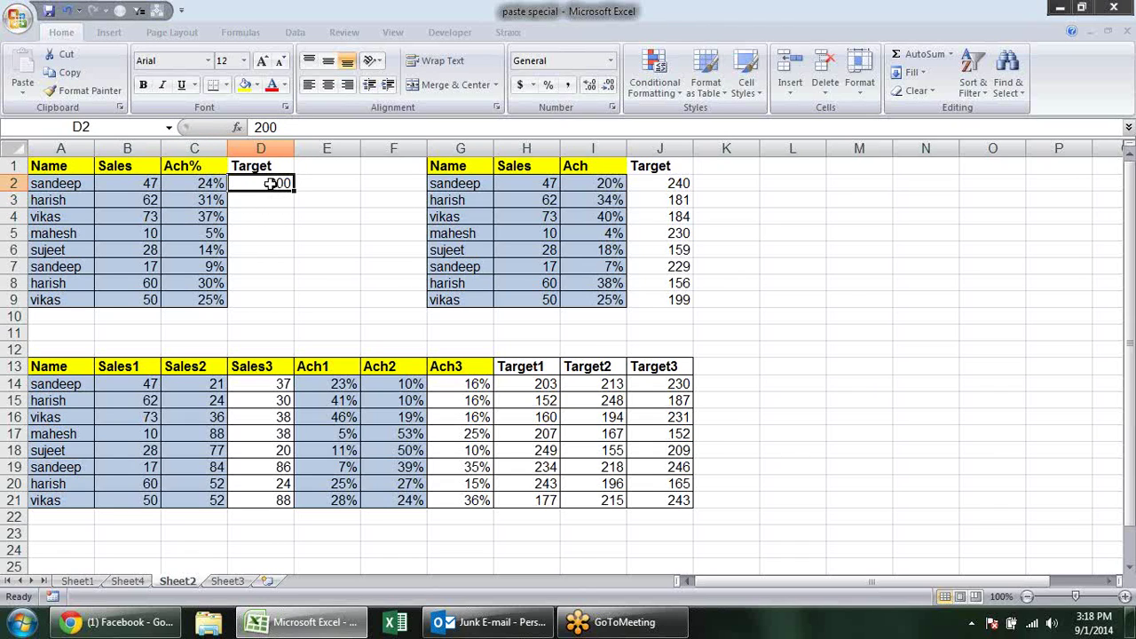
{"action": "left_click_drag", "start_coordinate": [207, 187], "coordinate": [206, 305]}
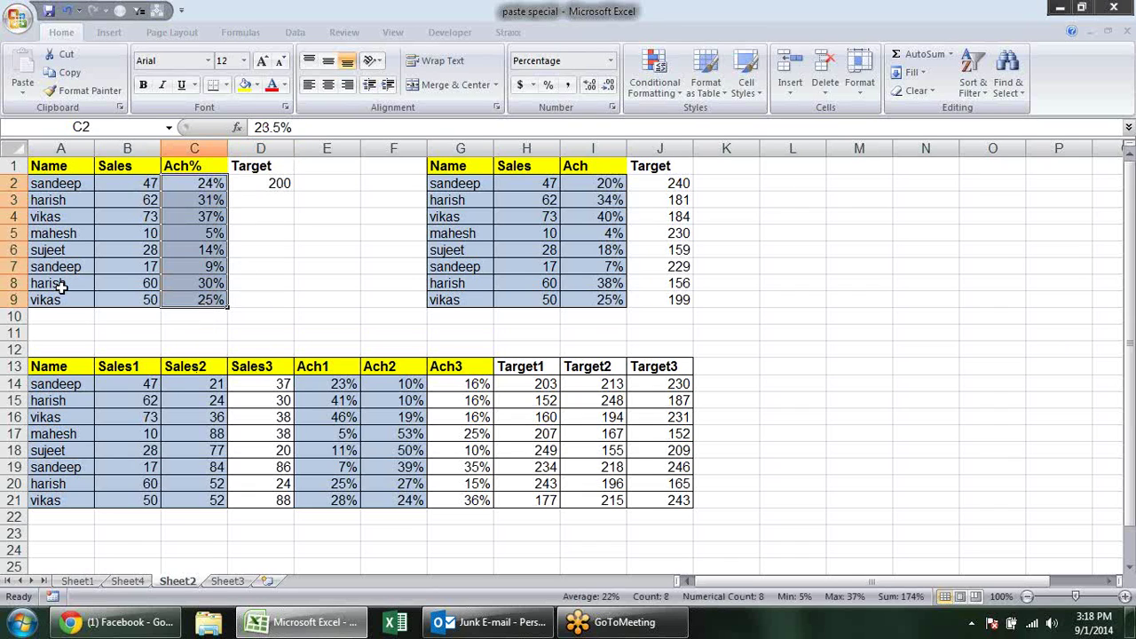
Copy the right table's Sales figures H2:H9 into the Ach column I2:I9.
{"action": "left_click", "coordinate": [613, 200]}
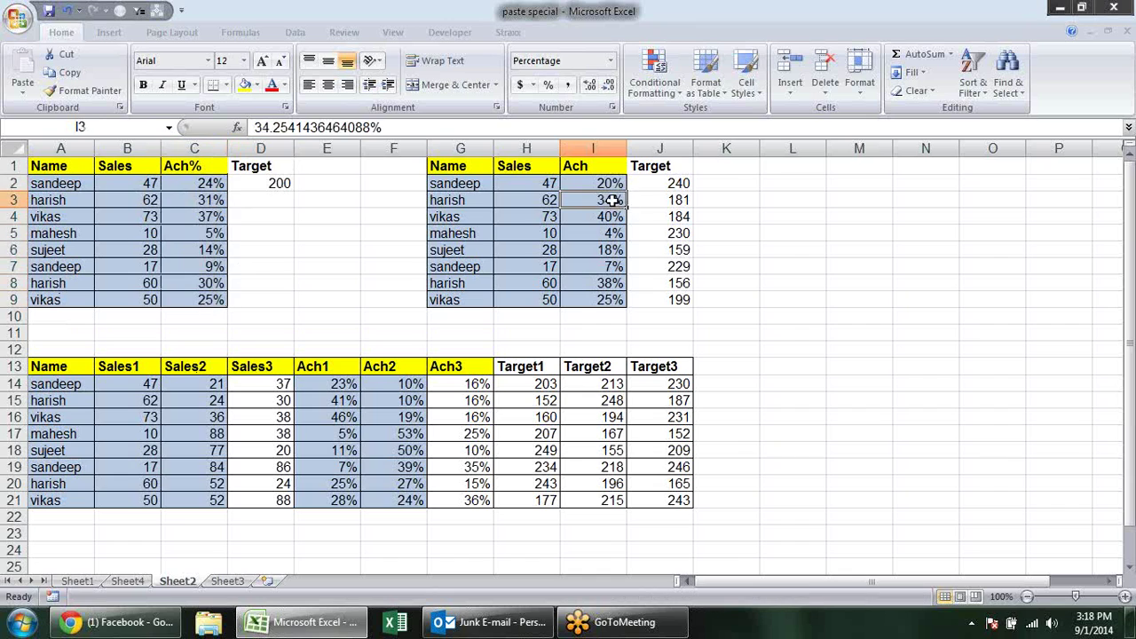
{"action": "left_click_drag", "start_coordinate": [540, 183], "coordinate": [532, 295]}
{"action": "key", "text": "ctrl+c"}
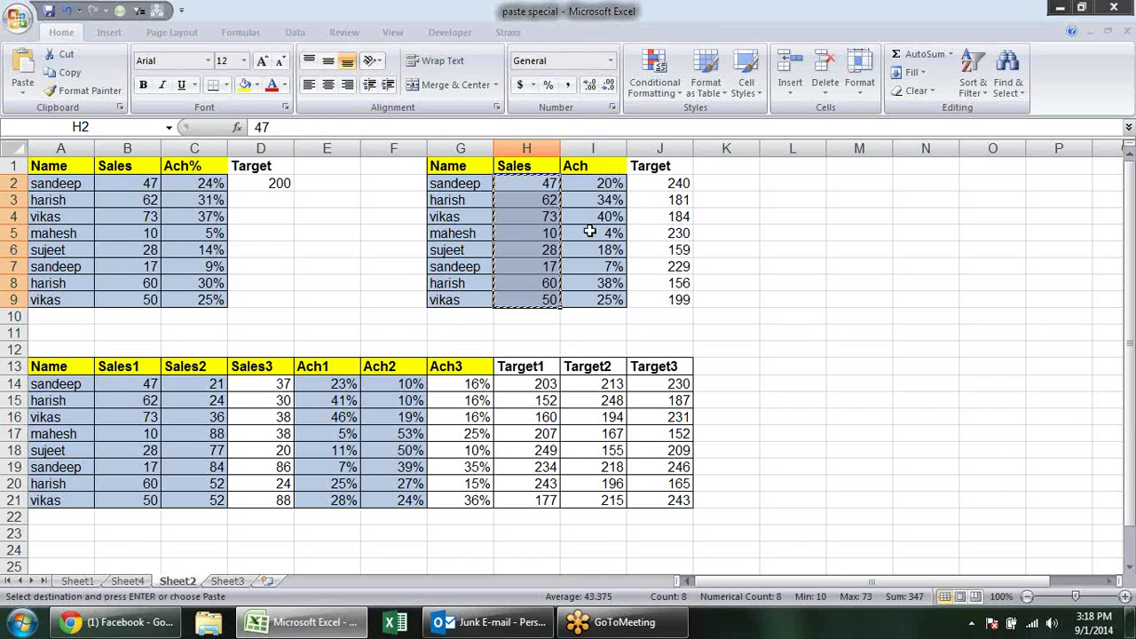
{"action": "left_click", "coordinate": [619, 167]}
{"action": "left_click", "coordinate": [613, 182]}
{"action": "key", "text": "Return"}
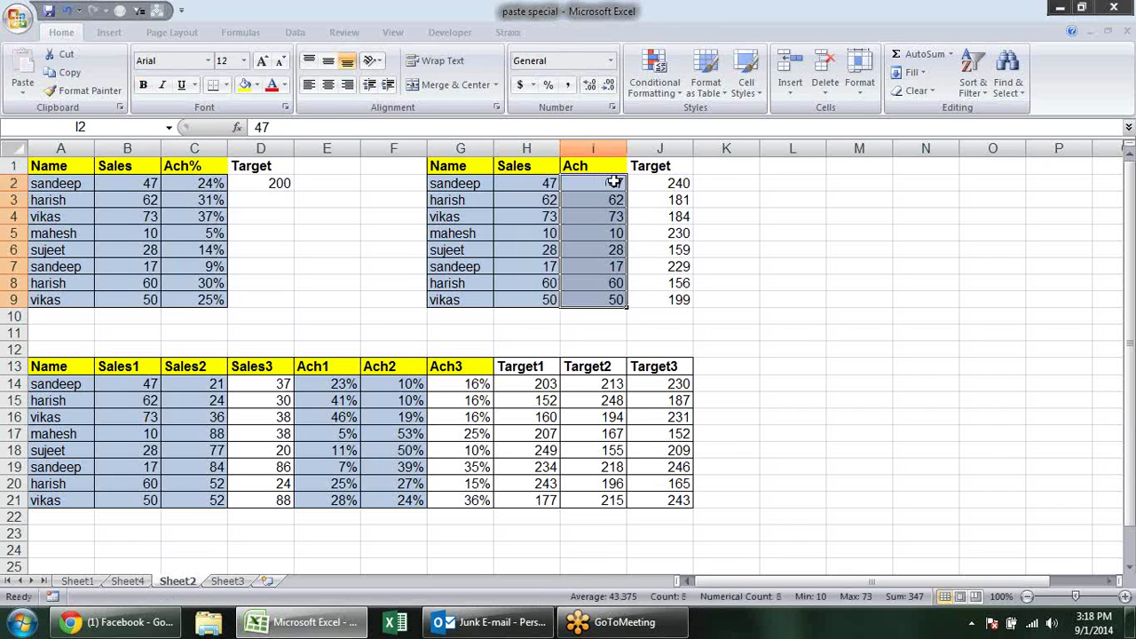
Divide I2:I9 by the Target values J2:J9 and show them as percentages.
{"action": "left_click_drag", "start_coordinate": [676, 183], "coordinate": [674, 299]}
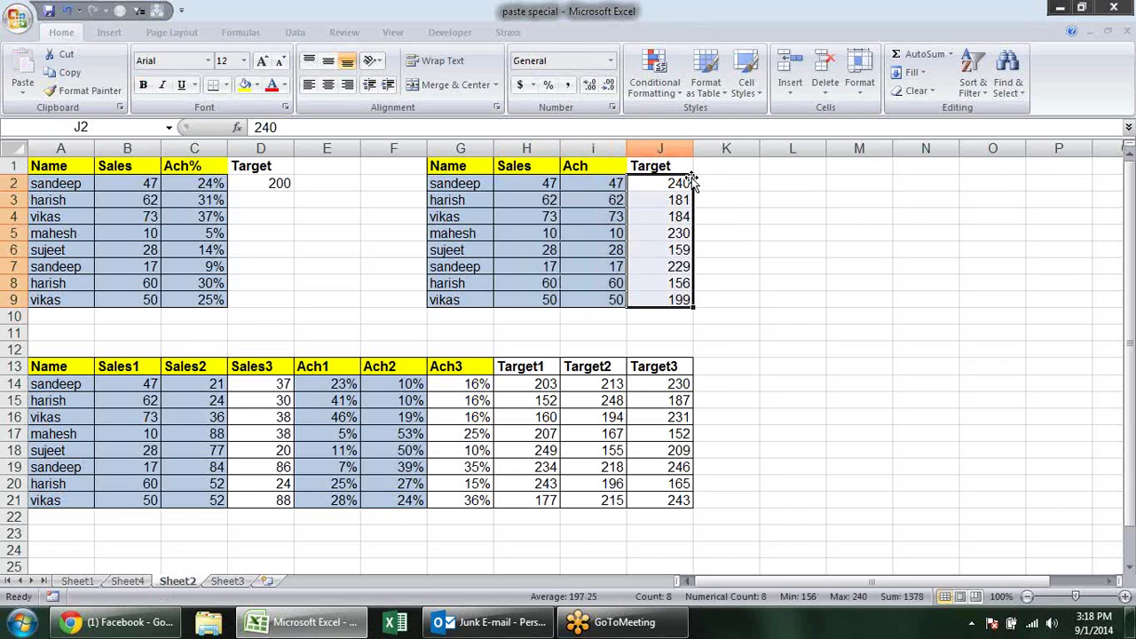
{"action": "key", "text": "ctrl+c"}
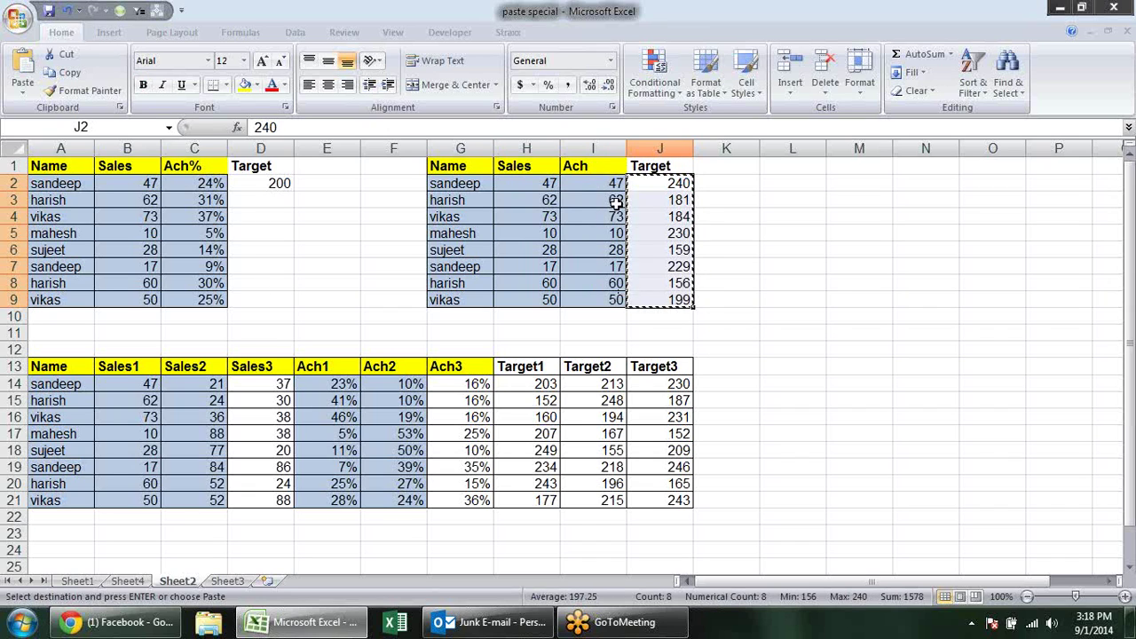
{"action": "left_click_drag", "start_coordinate": [609, 184], "coordinate": [602, 295]}
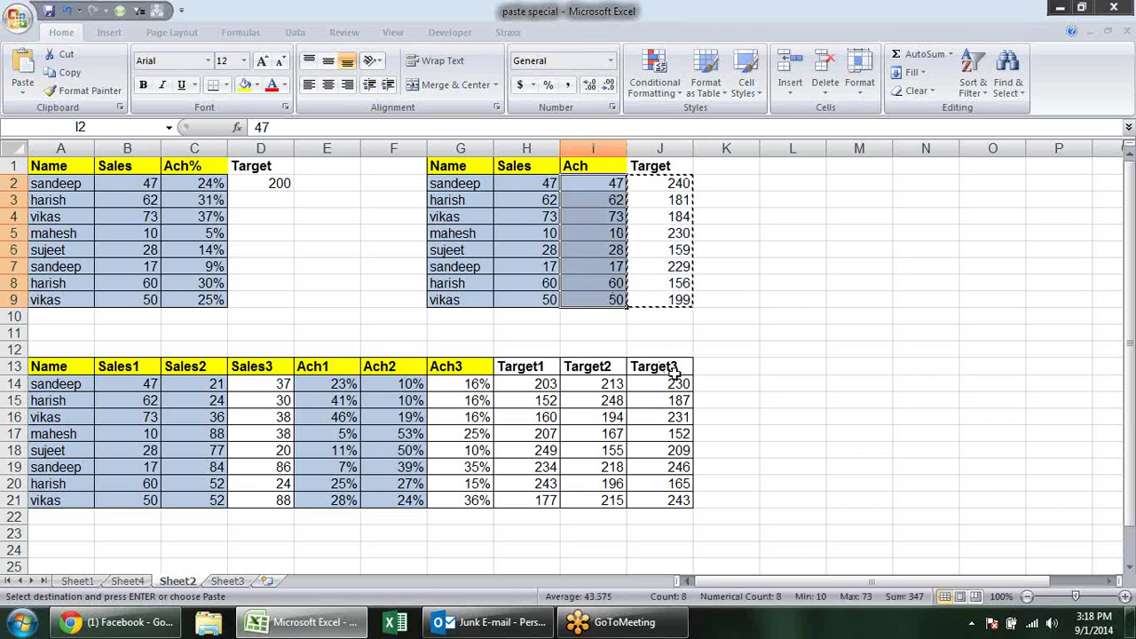
{"action": "key", "text": "alt+e"}
{"action": "key", "text": "s"}
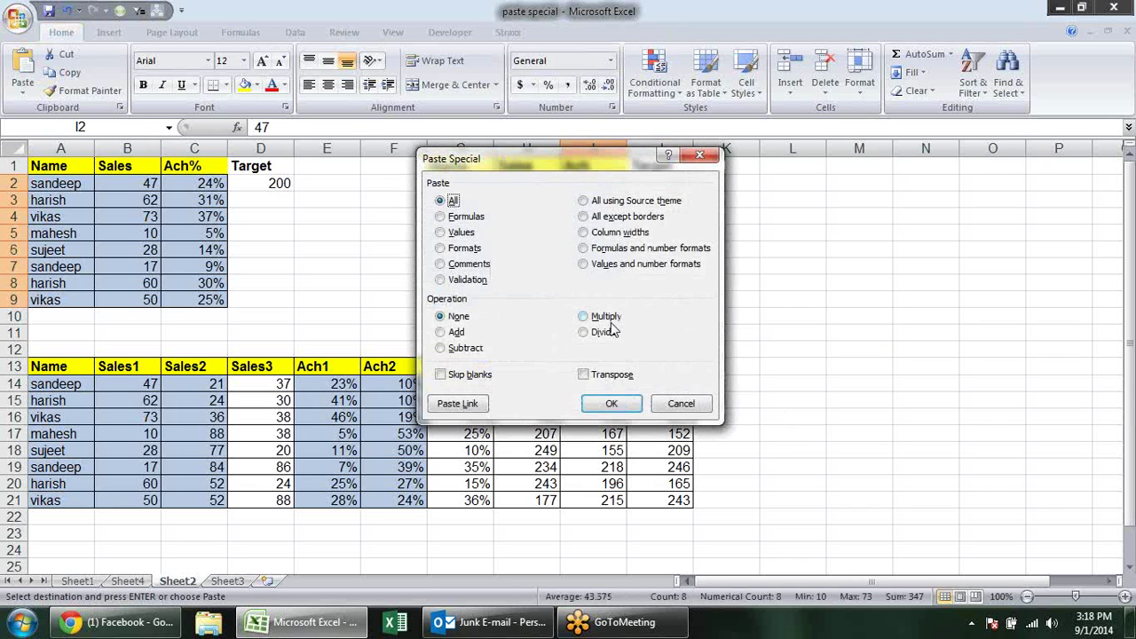
{"action": "left_click", "coordinate": [609, 332]}
{"action": "left_click", "coordinate": [611, 404]}
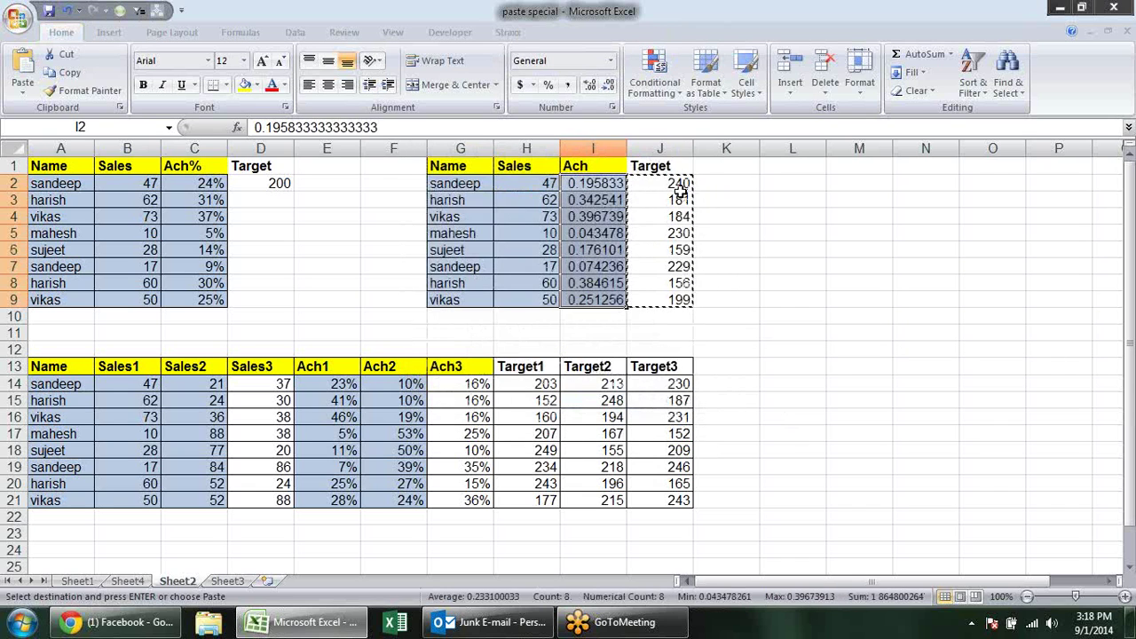
{"action": "left_click", "coordinate": [548, 84]}
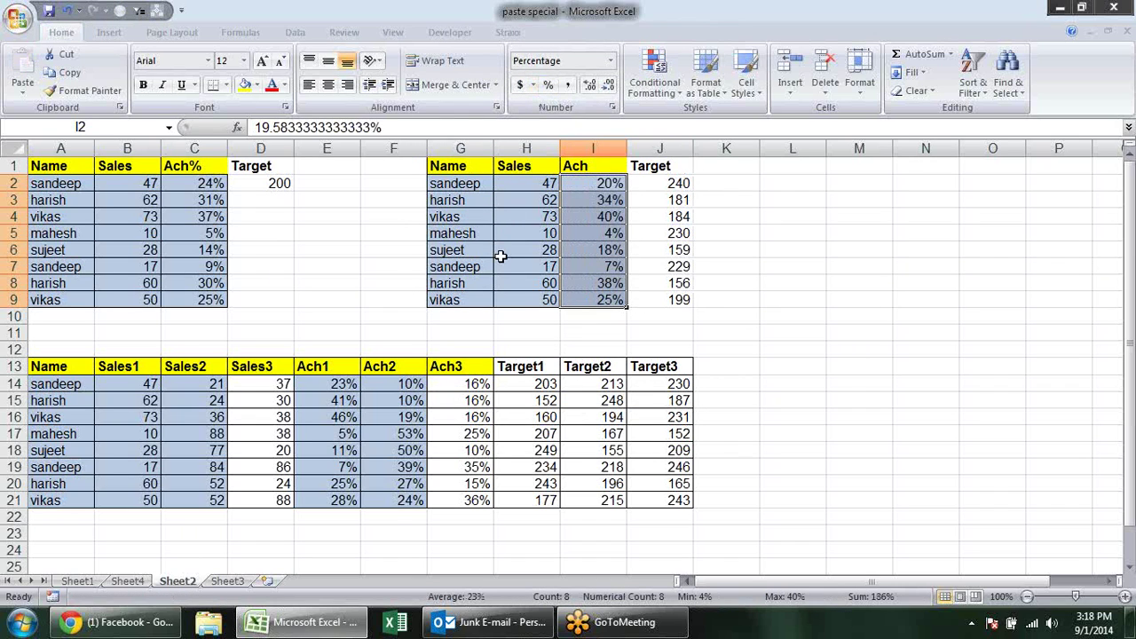
Copy the Sales1–Sales3 values B14:D21 into the Ach columns starting at E14.
{"action": "left_click", "coordinate": [140, 365]}
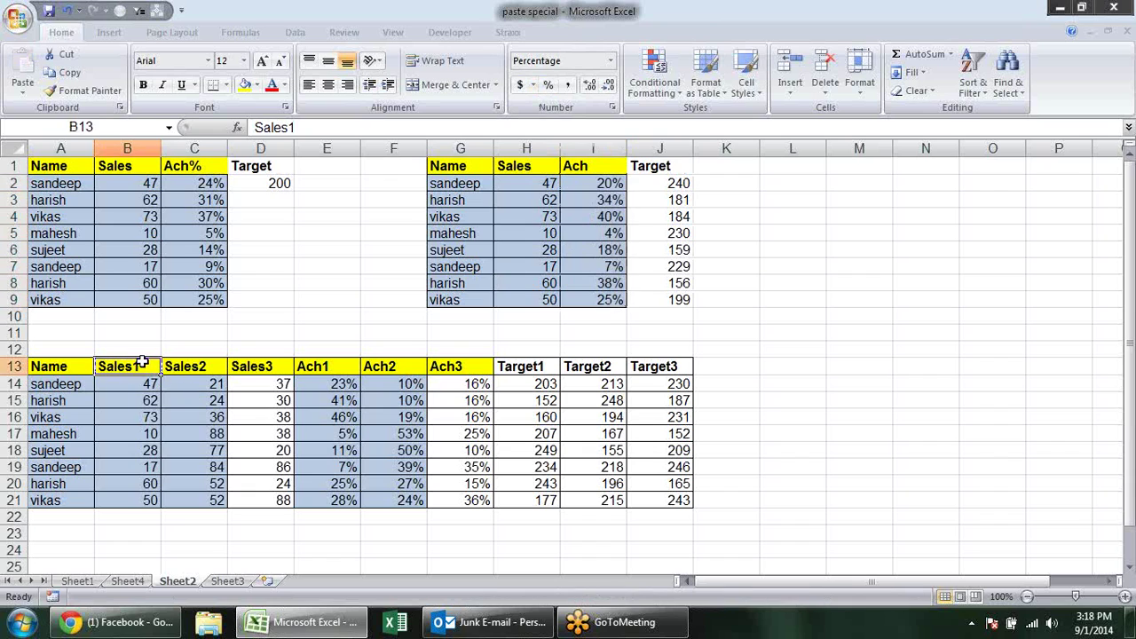
{"action": "left_click_drag", "start_coordinate": [141, 364], "coordinate": [263, 497]}
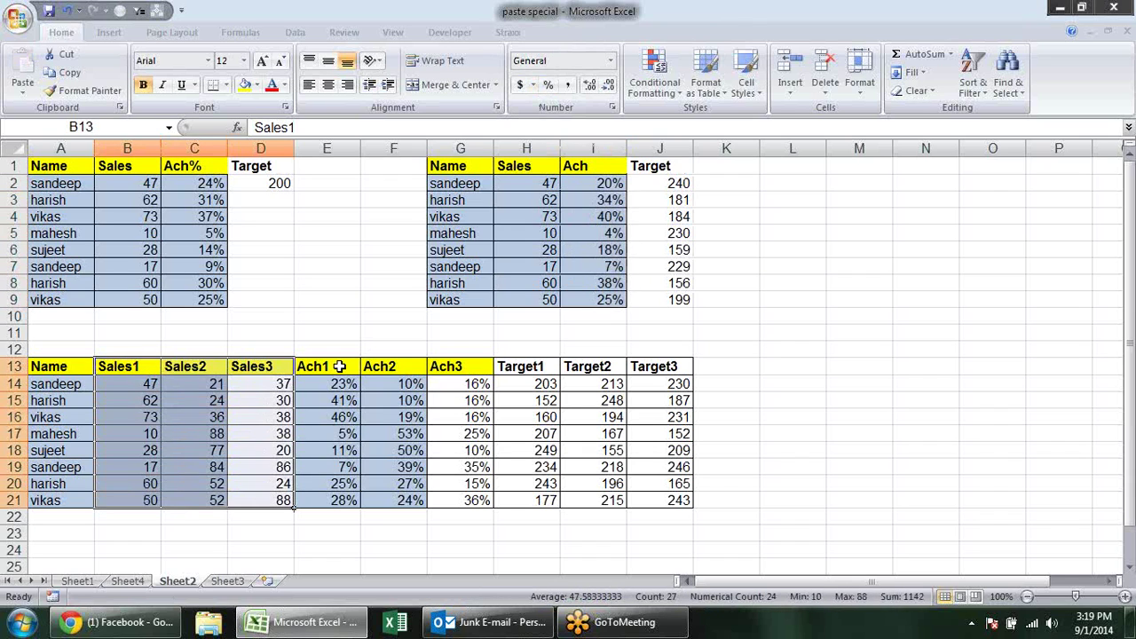
{"action": "left_click", "coordinate": [155, 384]}
{"action": "left_click_drag", "start_coordinate": [169, 399], "coordinate": [275, 499]}
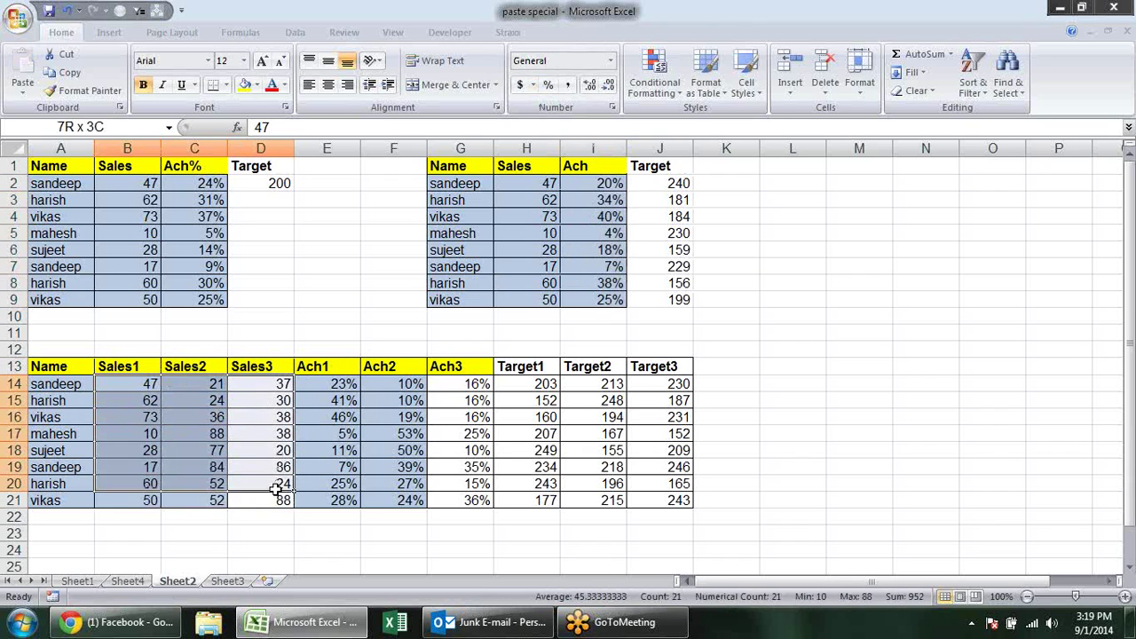
{"action": "key", "text": "ctrl+c"}
{"action": "left_click", "coordinate": [327, 382]}
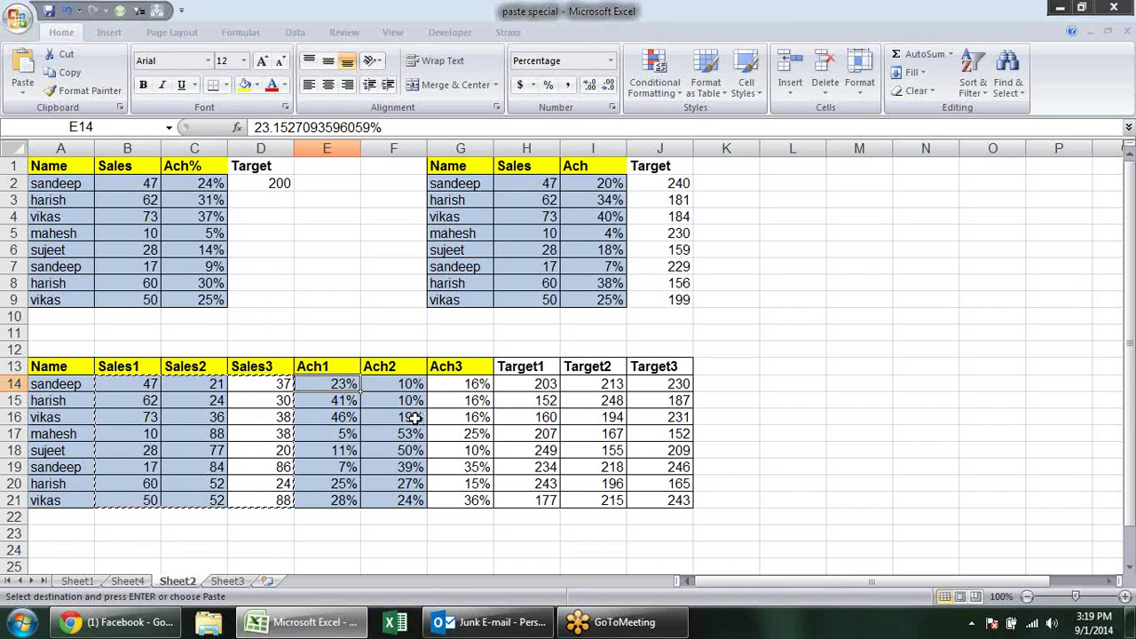
{"action": "key", "text": "Return"}
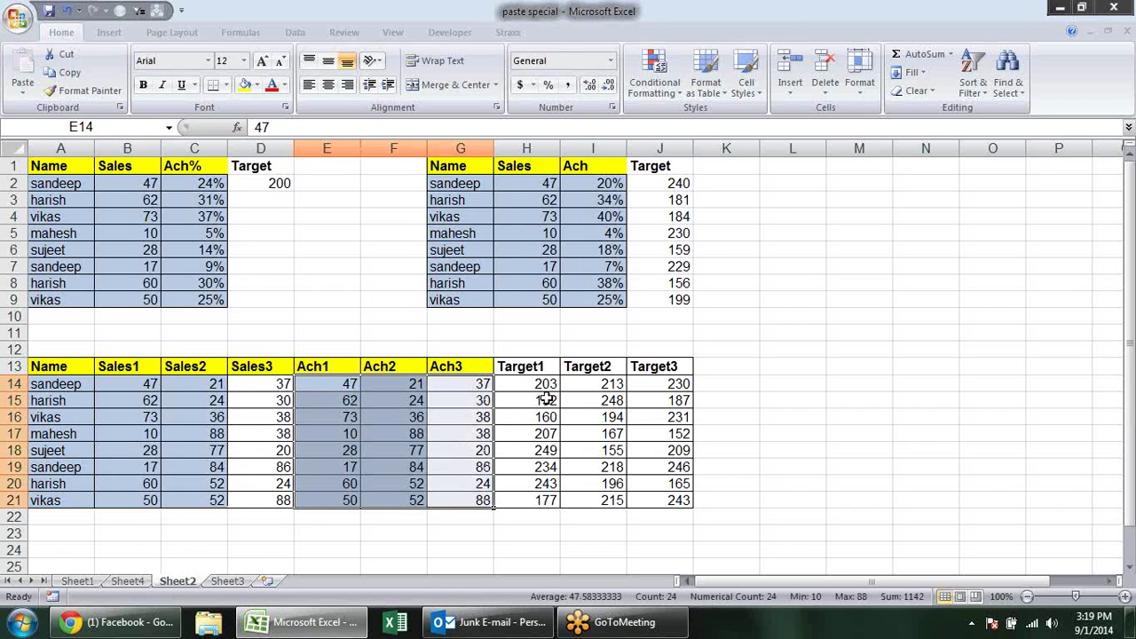
{"action": "left_click", "coordinate": [541, 387]}
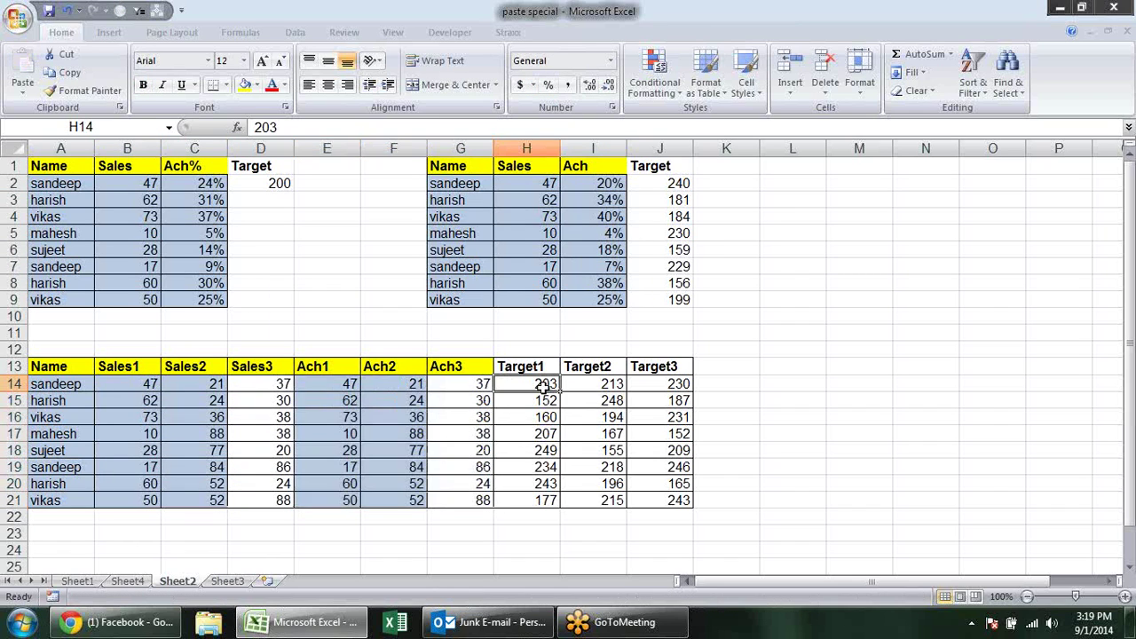
{"action": "left_click", "coordinate": [337, 385]}
{"action": "left_click", "coordinate": [619, 395]}
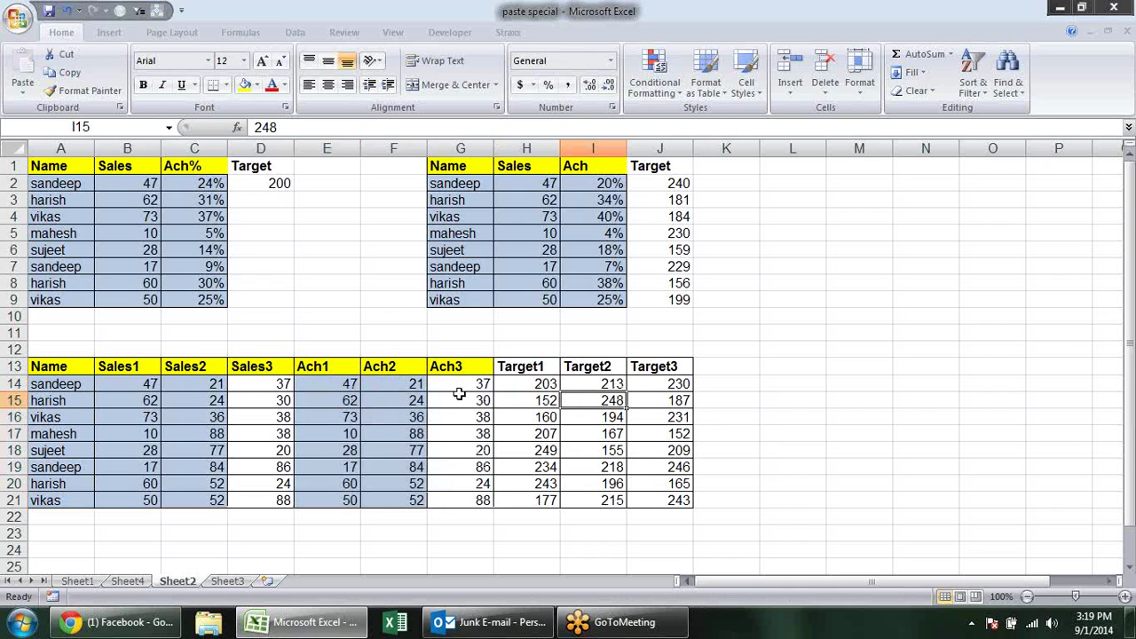
{"action": "left_click", "coordinate": [386, 383]}
Divide the Ach columns by Target1–Target3 H14:J21 and format them as percentages.
{"action": "left_click_drag", "start_coordinate": [543, 387], "coordinate": [677, 501]}
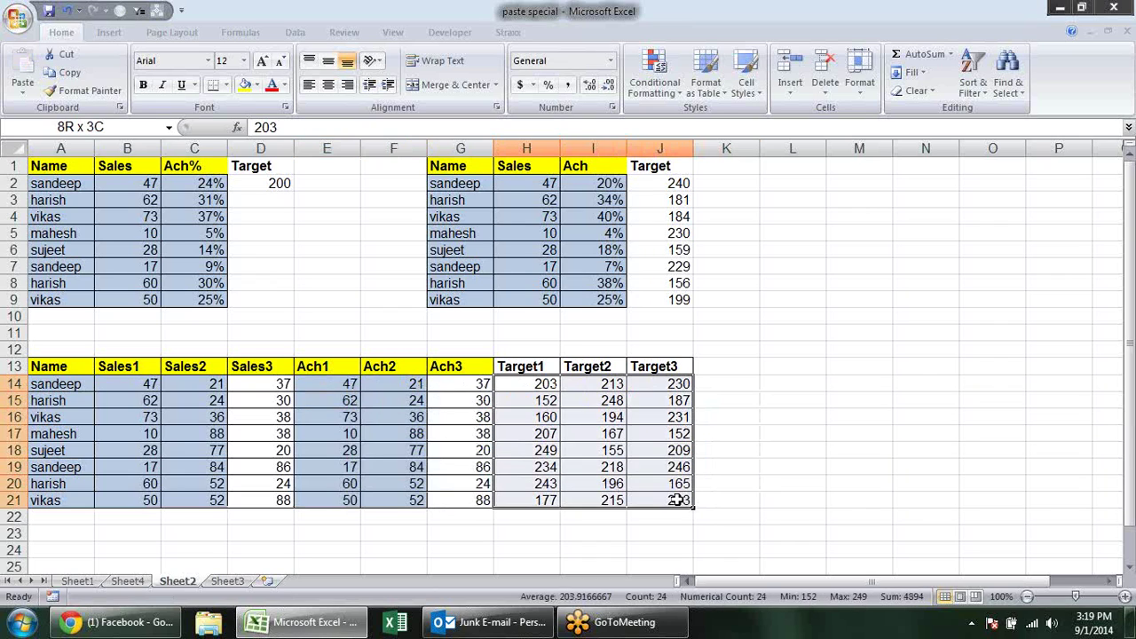
{"action": "key", "text": "ctrl+c"}
{"action": "left_click", "coordinate": [350, 385]}
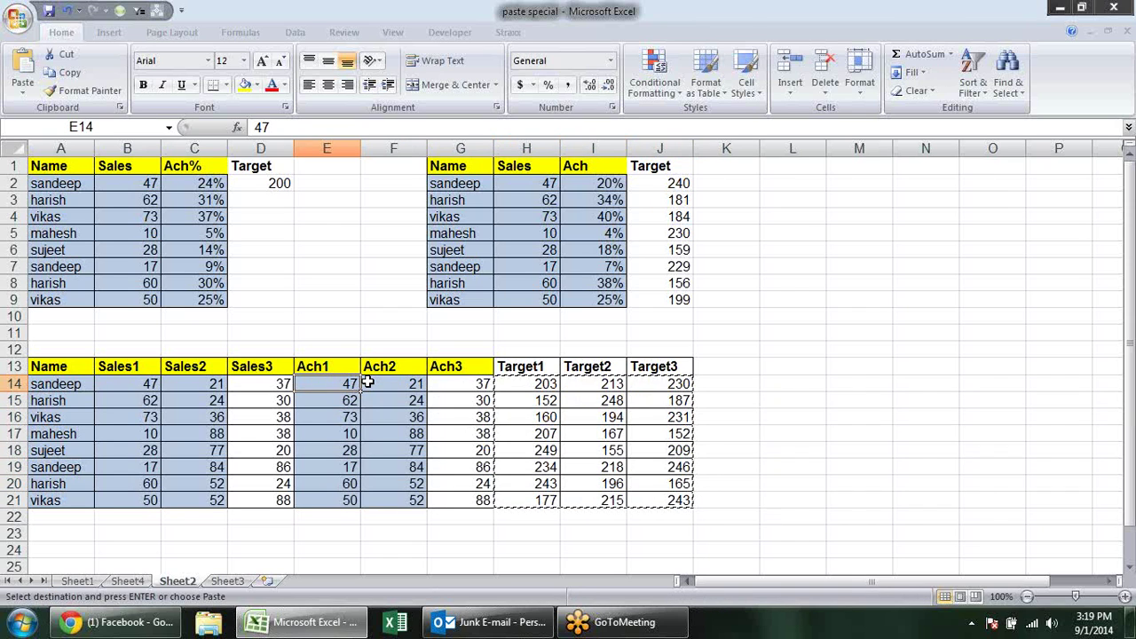
{"action": "key", "text": "ctrl+alt+v"}
{"action": "left_click", "coordinate": [595, 332]}
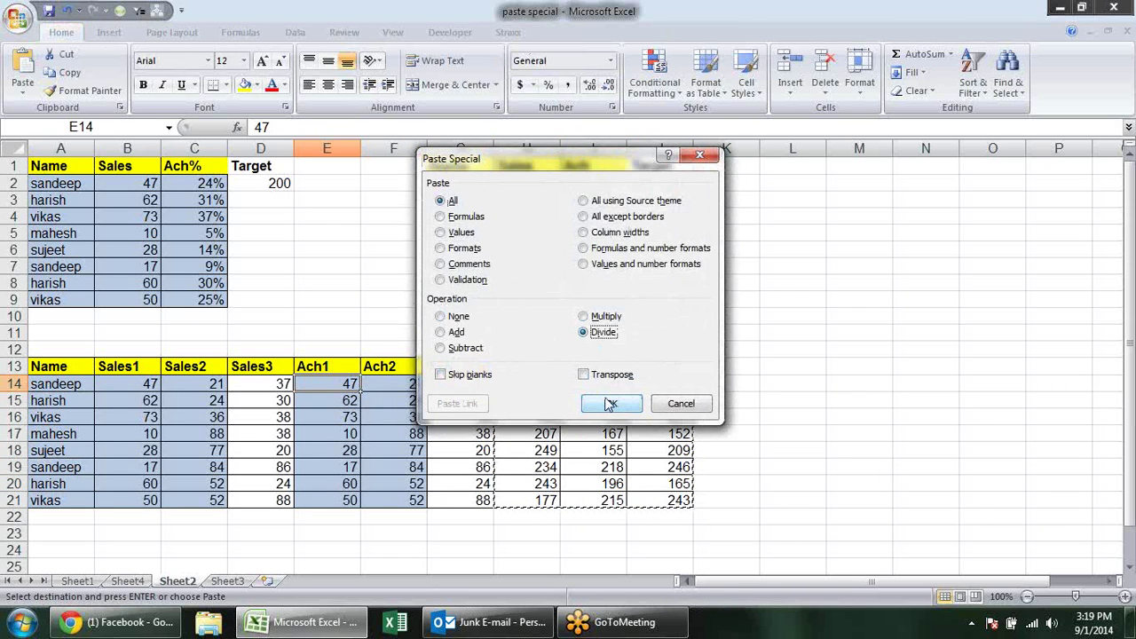
{"action": "left_click", "coordinate": [586, 401]}
{"action": "left_click", "coordinate": [548, 85]}
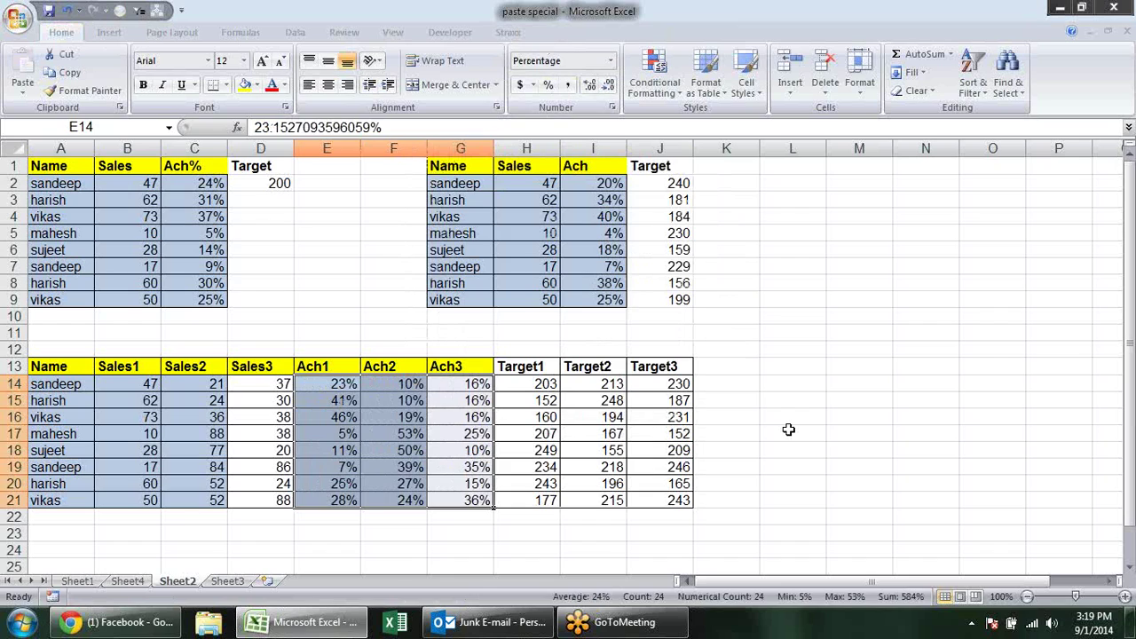
{"action": "left_click", "coordinate": [788, 429]}
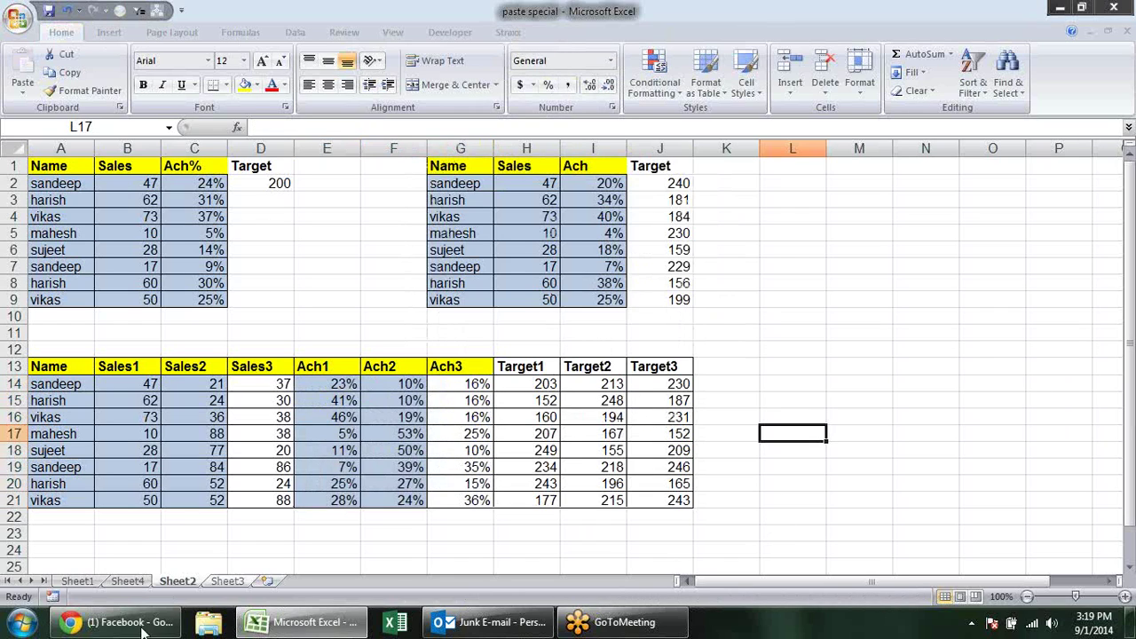
Switch to Sheet3 and look over its Name table of 2010–2014 sales figures.
{"action": "left_click", "coordinate": [227, 581]}
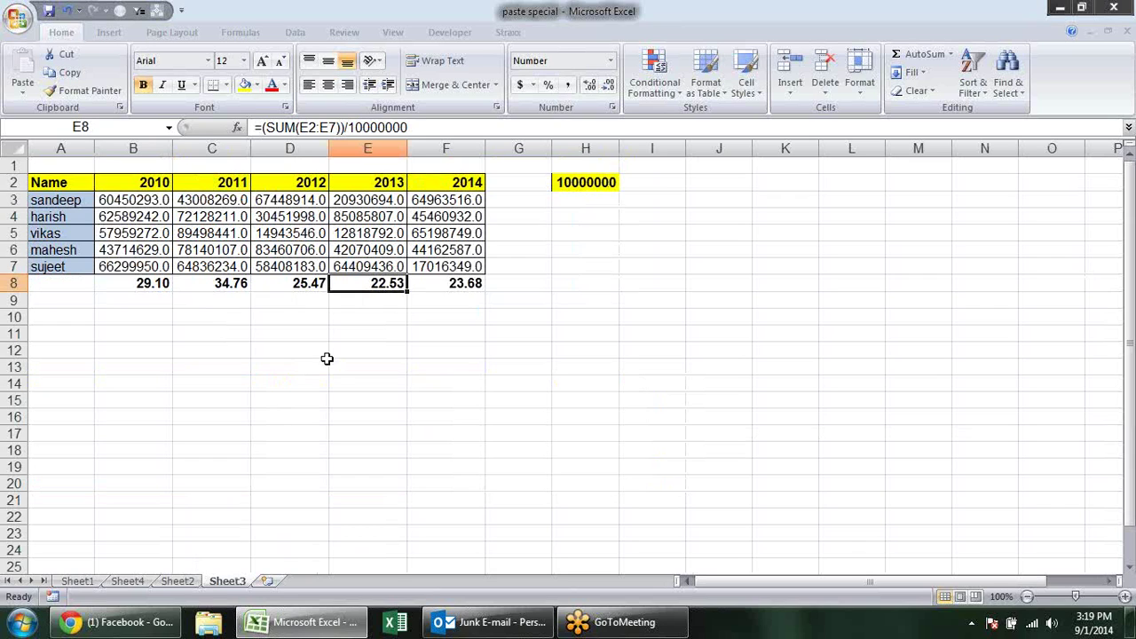
{"action": "left_click_drag", "start_coordinate": [146, 202], "coordinate": [444, 266]}
{"action": "left_click", "coordinate": [443, 267]}
{"action": "left_click", "coordinate": [391, 233]}
{"action": "left_click", "coordinate": [318, 215]}
{"action": "left_click", "coordinate": [209, 202]}
{"action": "left_click_drag", "start_coordinate": [159, 166], "coordinate": [461, 157]}
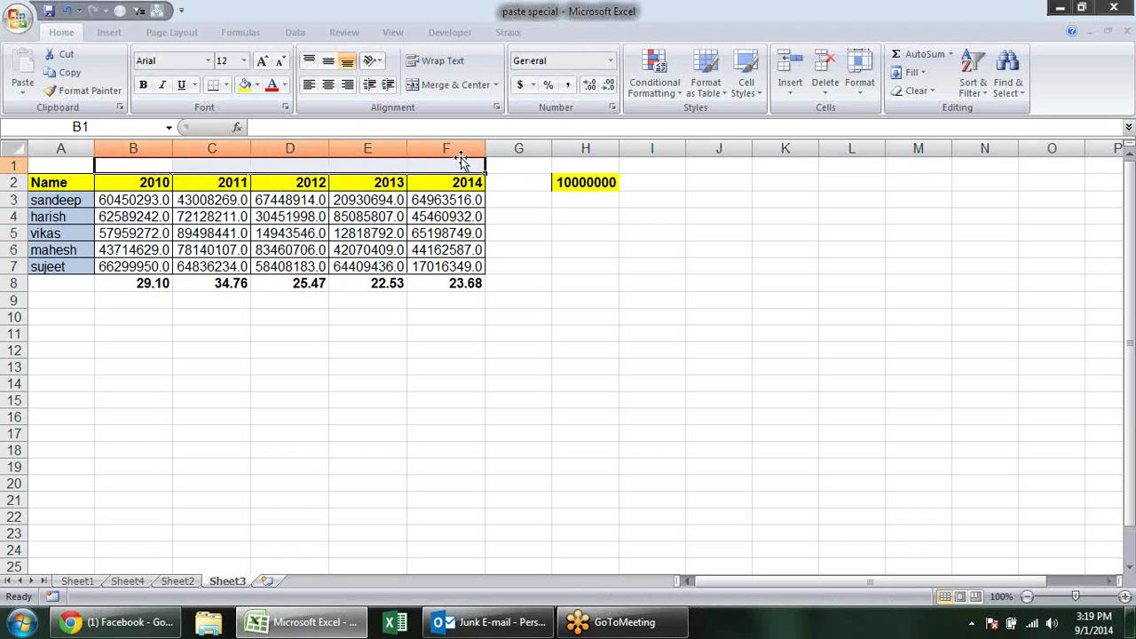
{"action": "left_click", "coordinate": [515, 306]}
{"action": "mouse_move", "coordinate": [78, 197]}
{"action": "left_mouse_down"}
{"action": "mouse_move", "coordinate": [77, 280]}
{"action": "mouse_move", "coordinate": [461, 283]}
{"action": "left_mouse_up"}
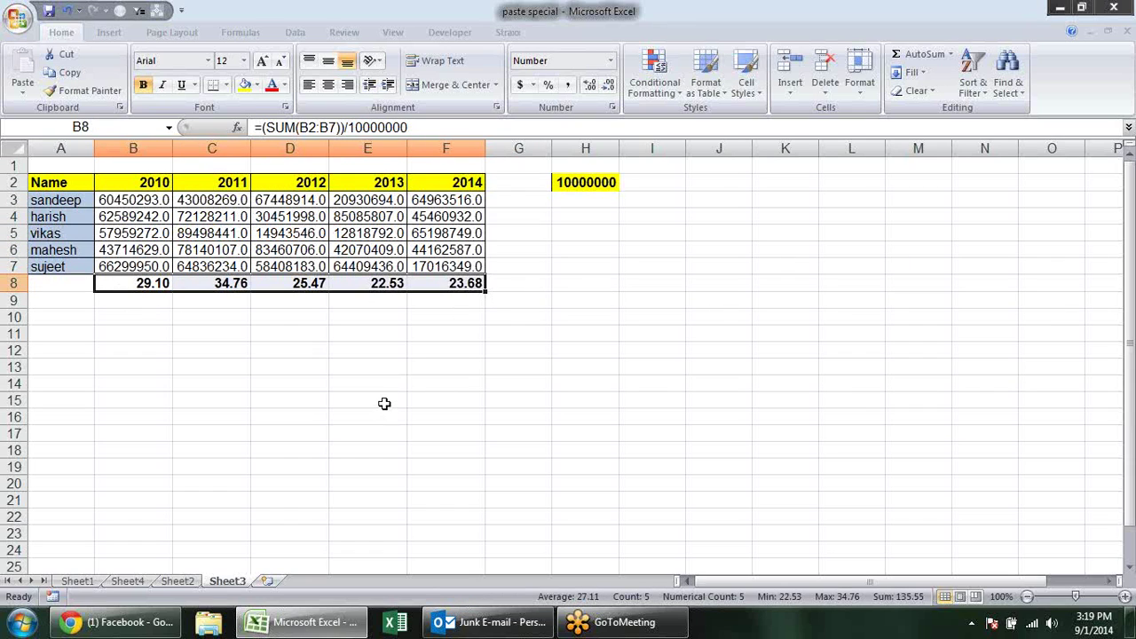
{"action": "left_click", "coordinate": [384, 404]}
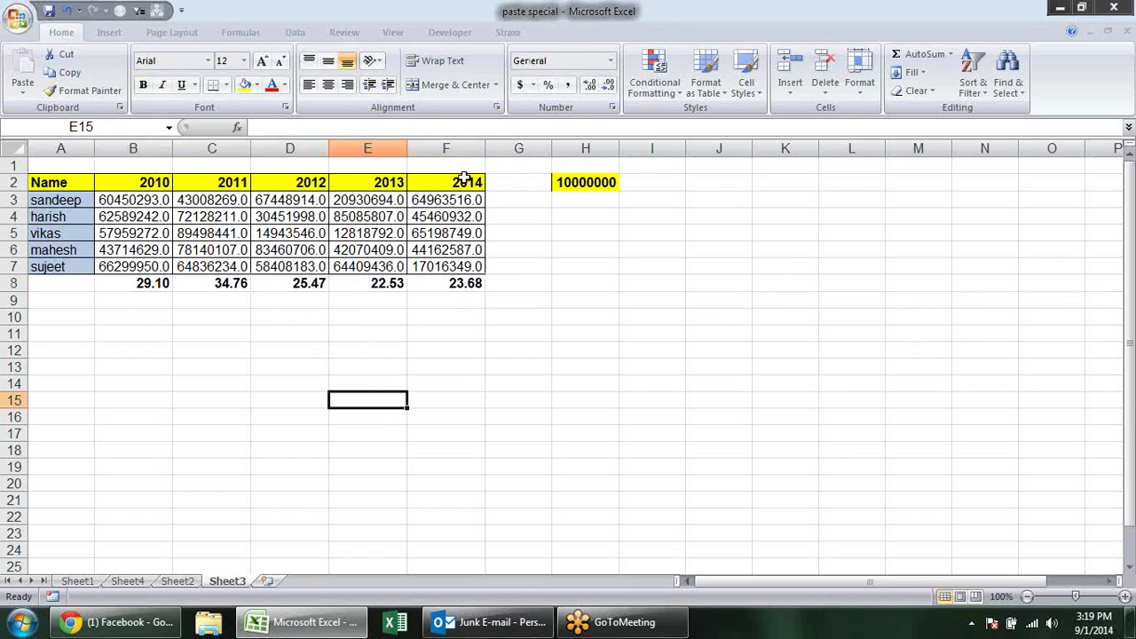
Divide the B3:F7 sales figures by H2's 10000000 with Paste Special, then undo it.
{"action": "left_click", "coordinate": [563, 184]}
{"action": "key", "text": "ctrl+c"}
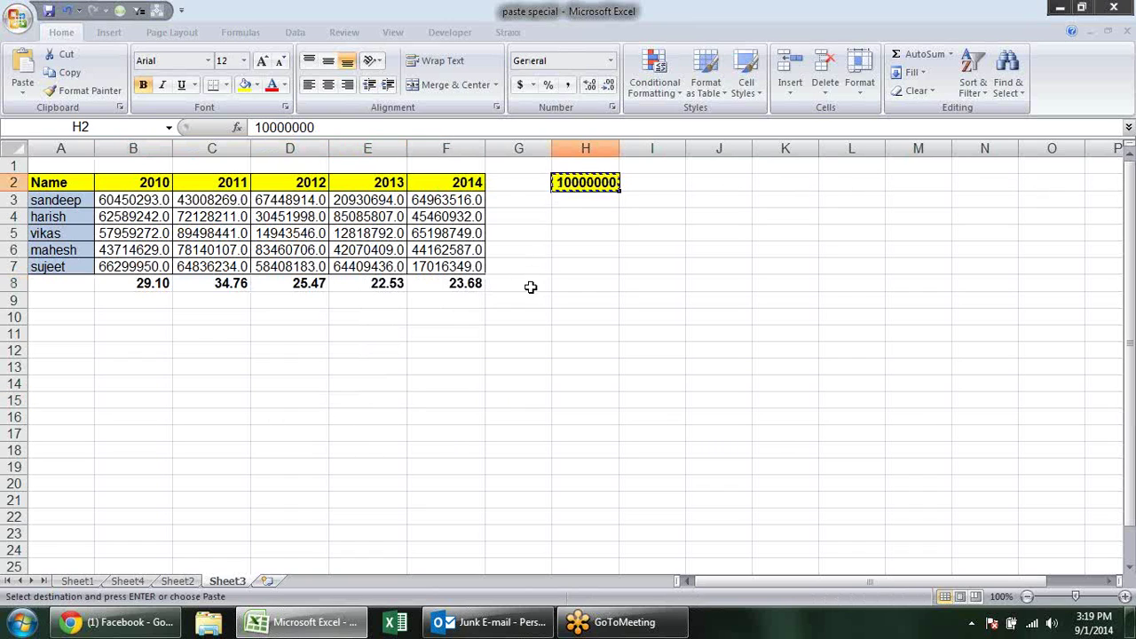
{"action": "left_click", "coordinate": [154, 199]}
{"action": "left_click_drag", "start_coordinate": [154, 198], "coordinate": [433, 266]}
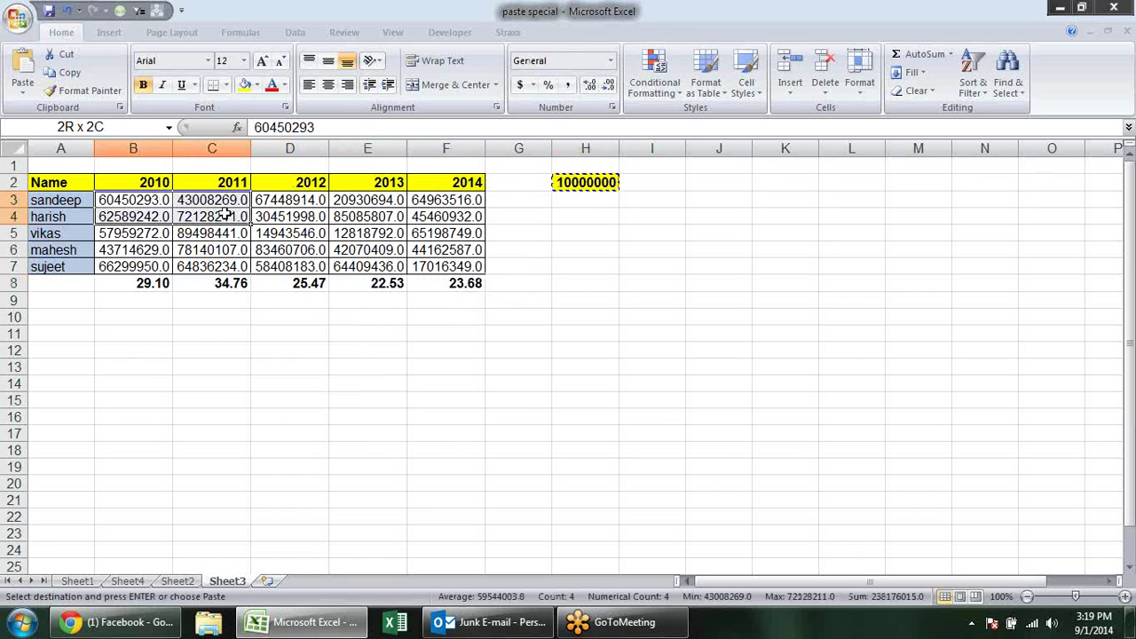
{"action": "key", "text": "alt+e"}
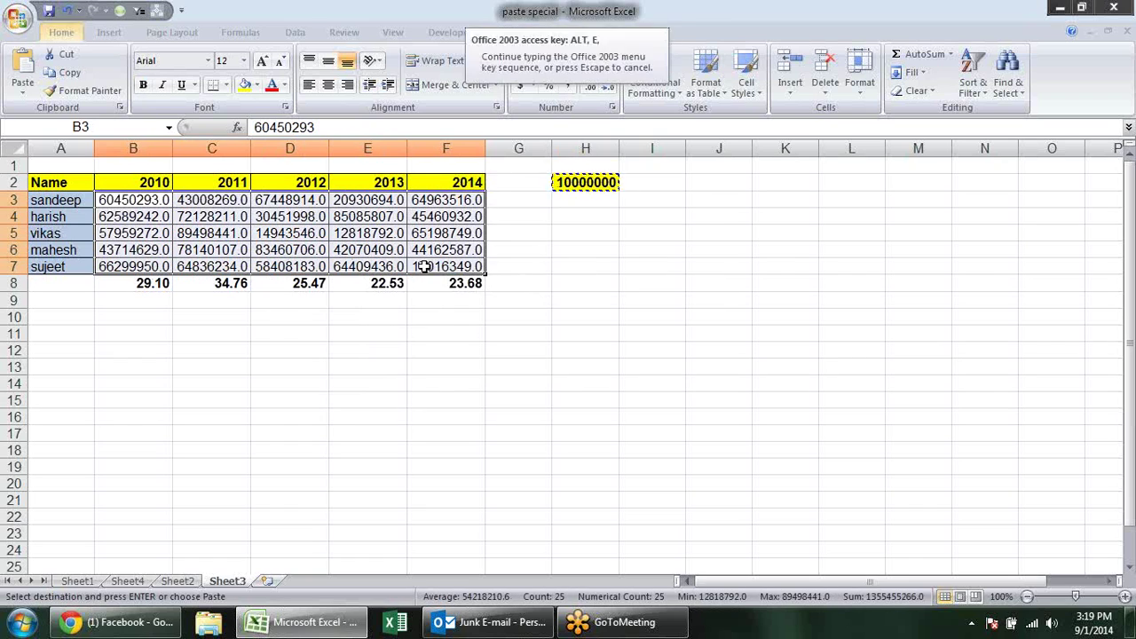
{"action": "key", "text": "s"}
{"action": "left_click", "coordinate": [585, 334]}
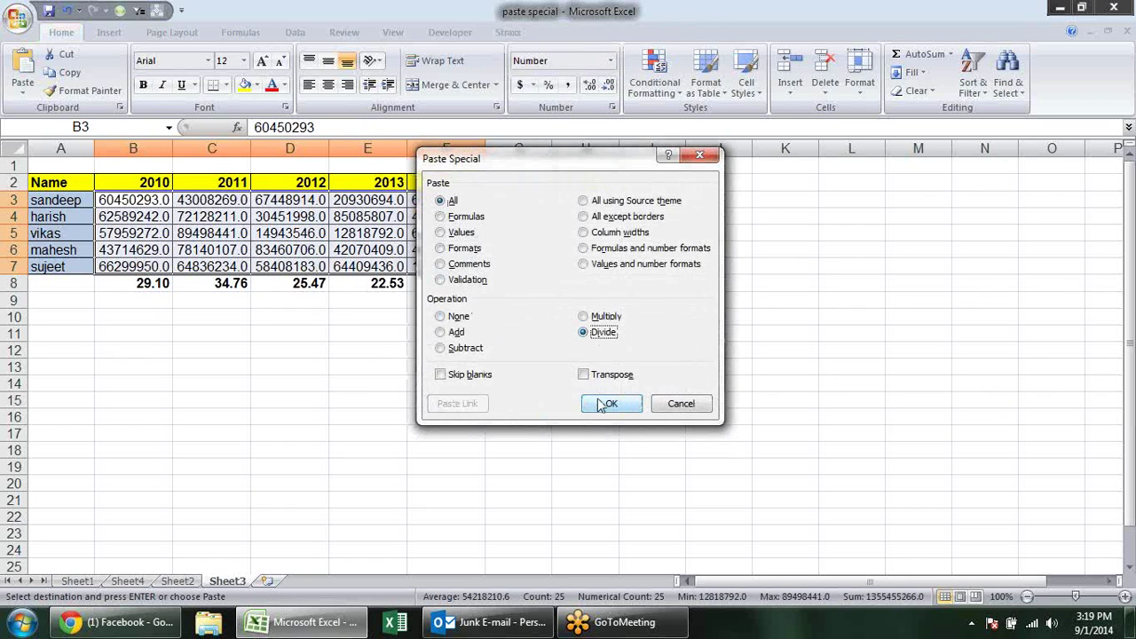
{"action": "left_click", "coordinate": [609, 406]}
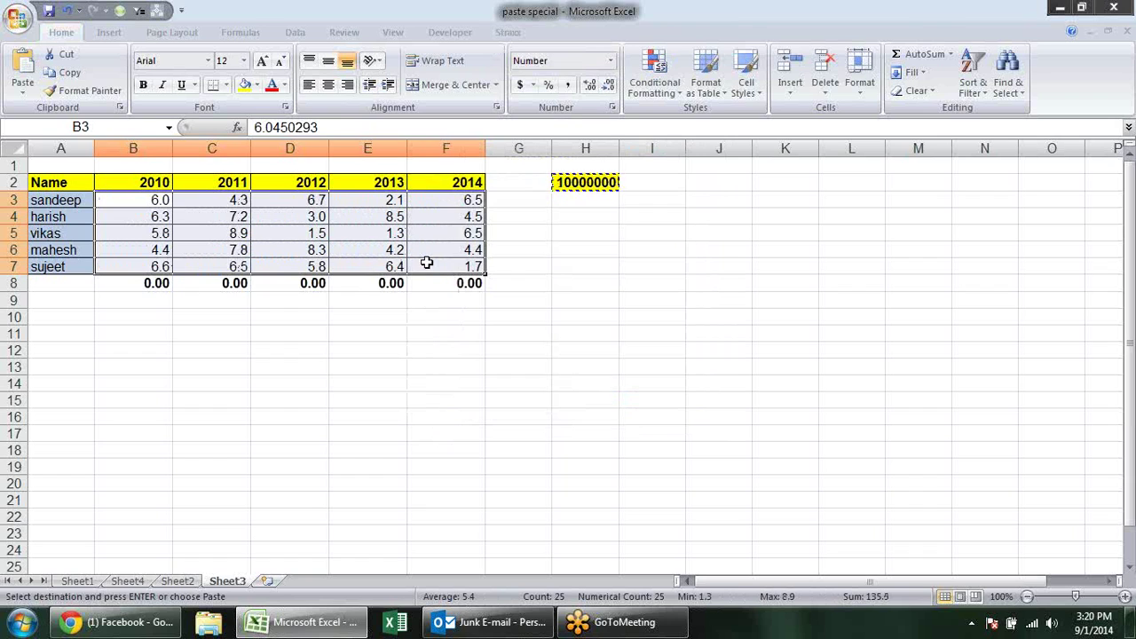
{"action": "key", "text": "ctrl+z"}
Re-enter the 2010 total in B8 as an AutoSum of the column.
{"action": "left_click", "coordinate": [482, 321]}
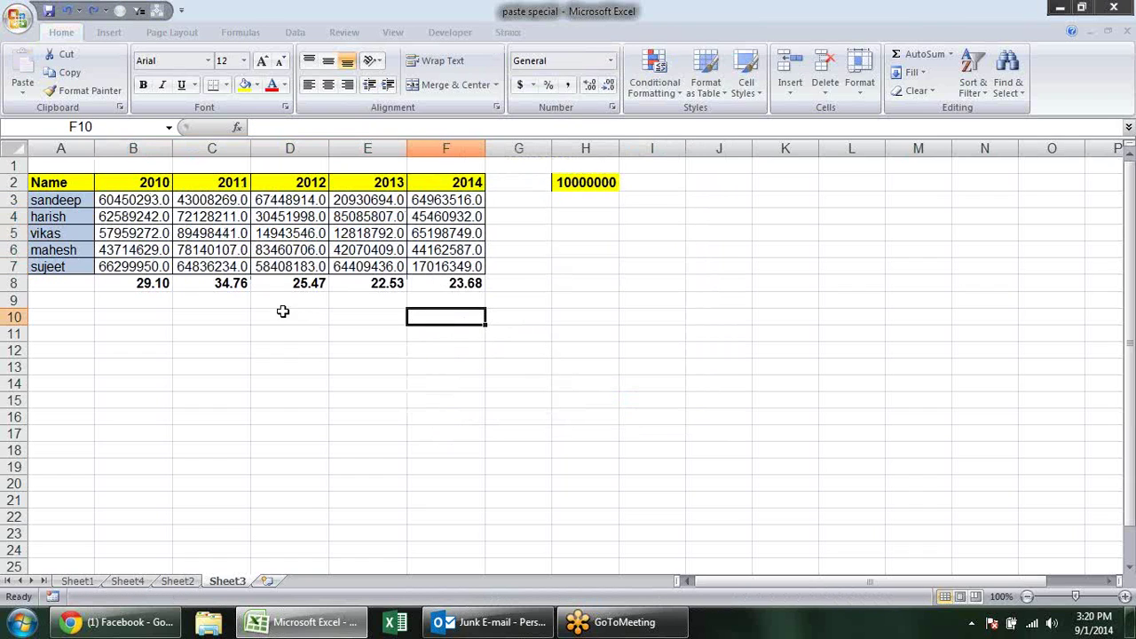
{"action": "left_click", "coordinate": [162, 283]}
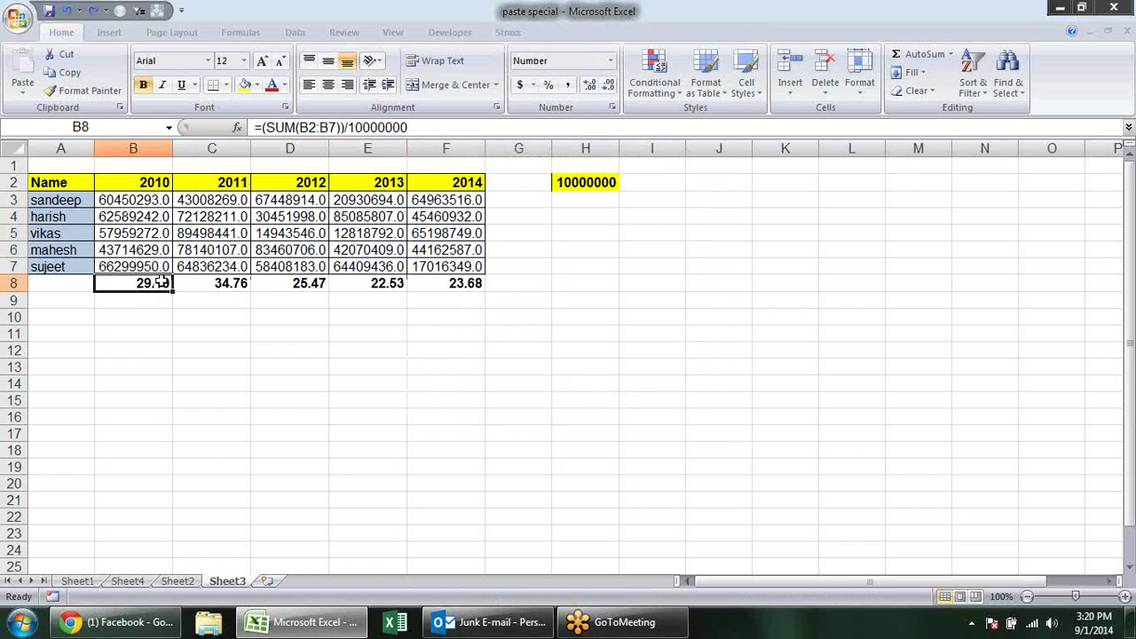
{"action": "left_click_drag", "start_coordinate": [162, 282], "coordinate": [437, 276]}
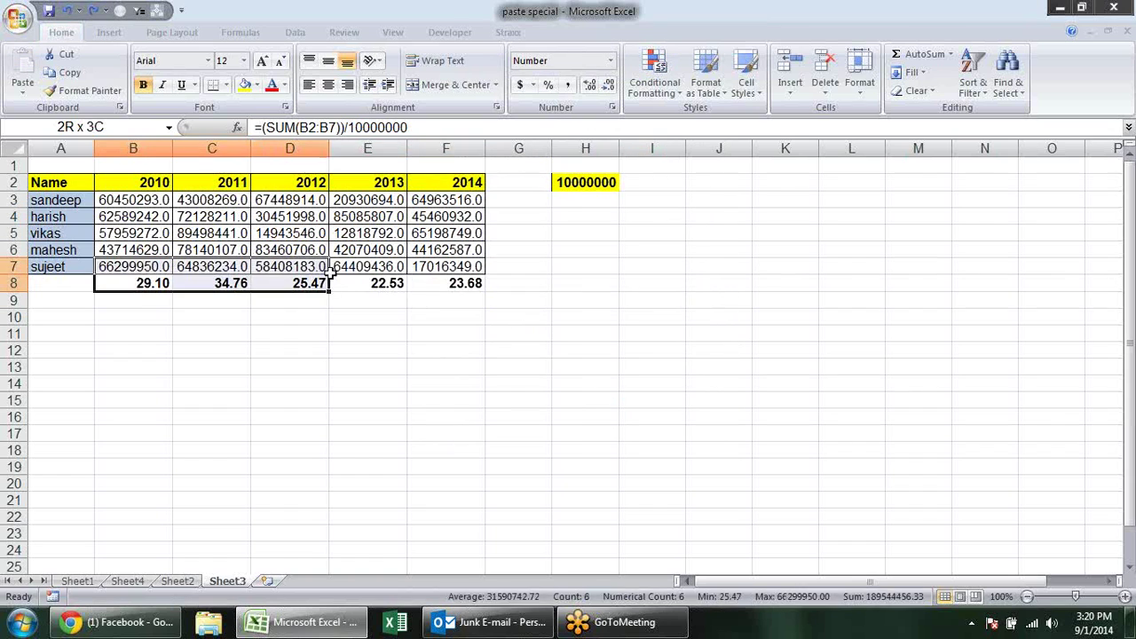
{"action": "left_click", "coordinate": [191, 348]}
{"action": "left_click", "coordinate": [164, 284]}
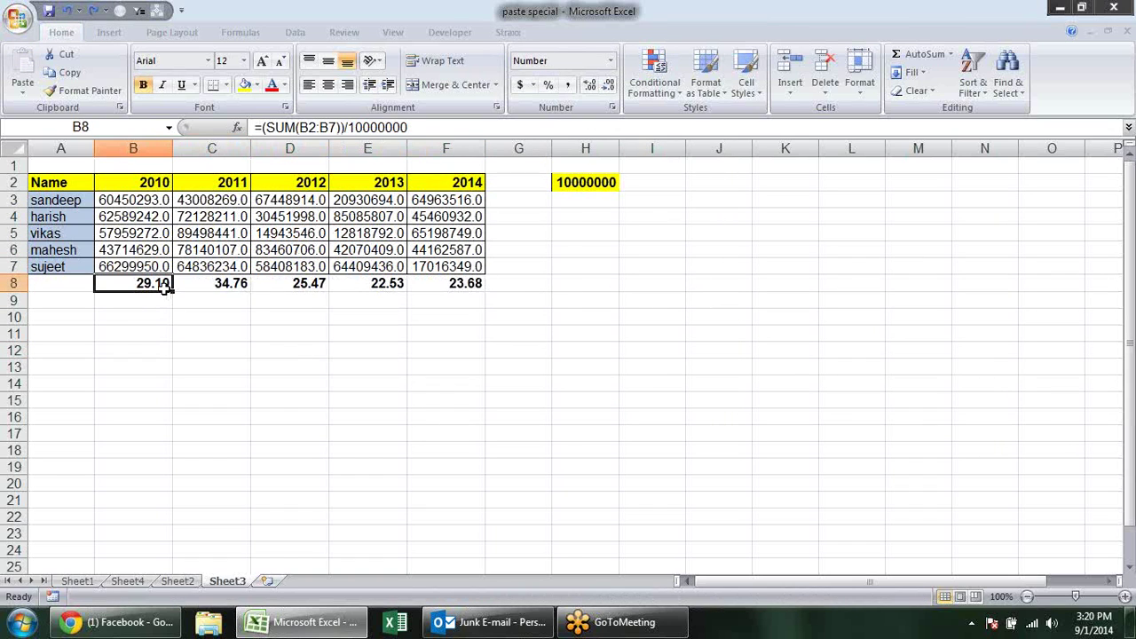
{"action": "key", "text": "Return"}
{"action": "left_click", "coordinate": [154, 282]}
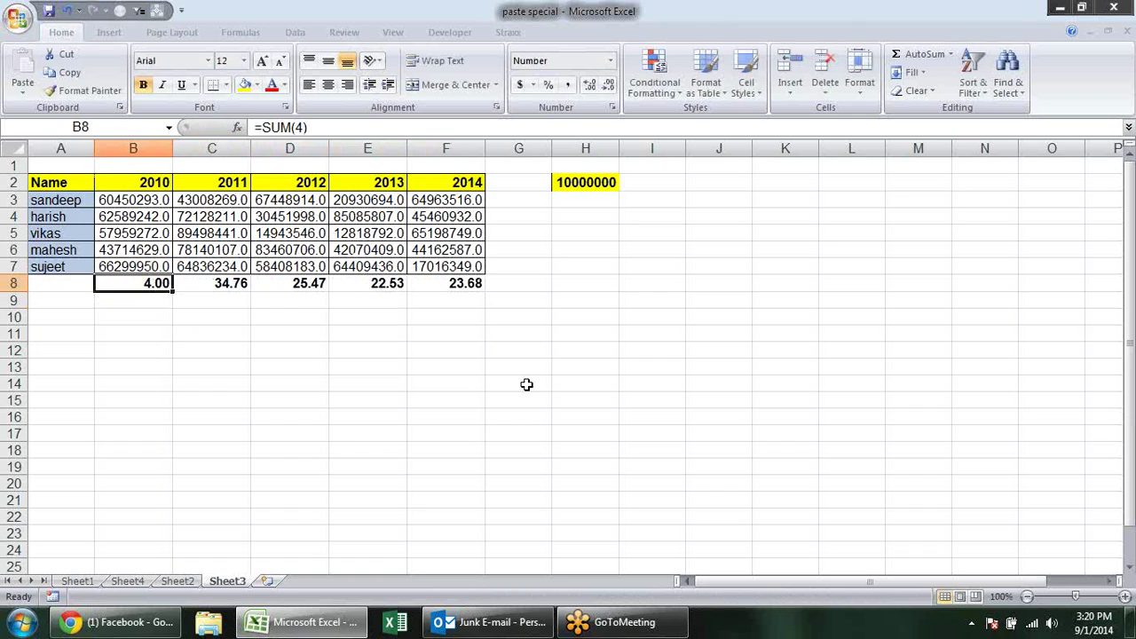
{"action": "key", "text": "alt+equal"}
{"action": "key", "text": "Return"}
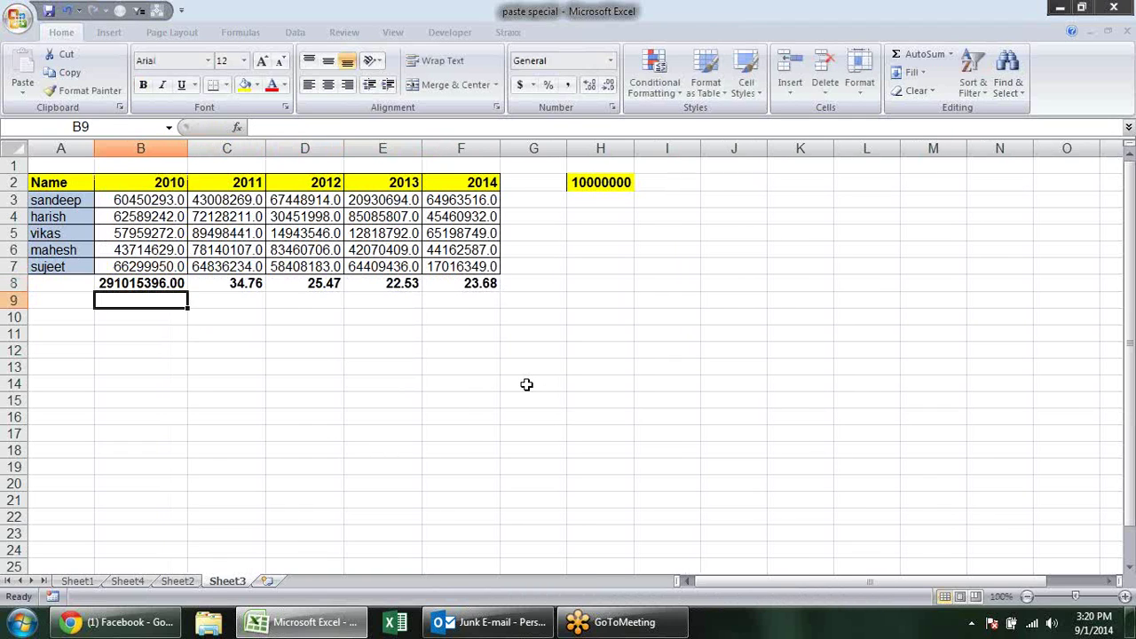
Edit B8 to =SUM(B3:B7)*2 and fill it across C8:F8.
{"action": "left_click", "coordinate": [175, 283]}
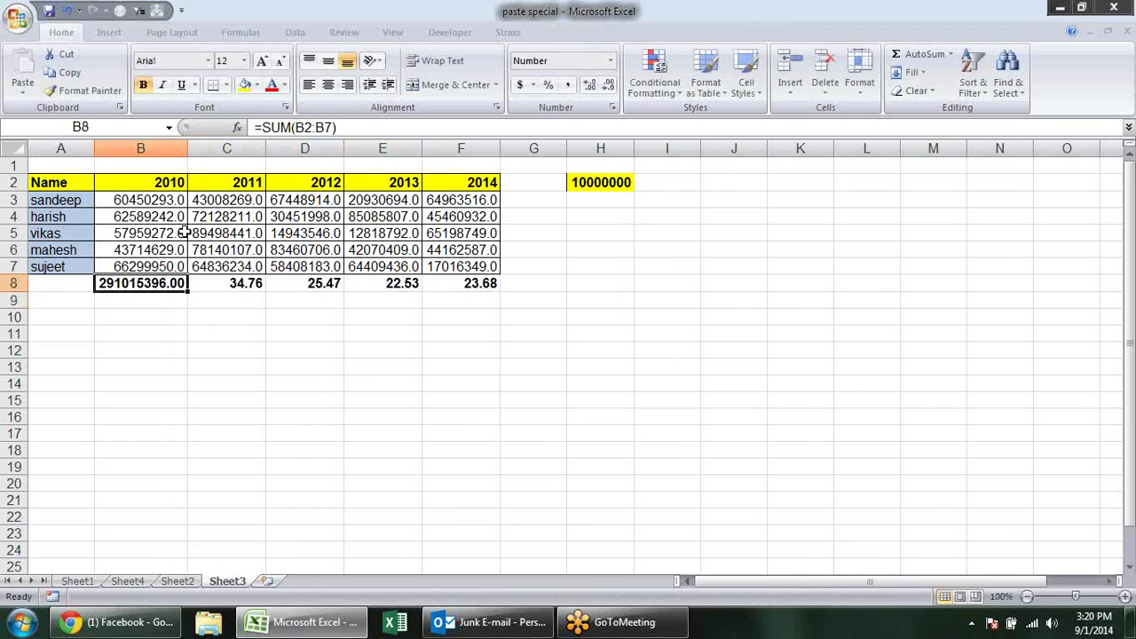
{"action": "key", "text": "F2"}
{"action": "type", "text": "2"}
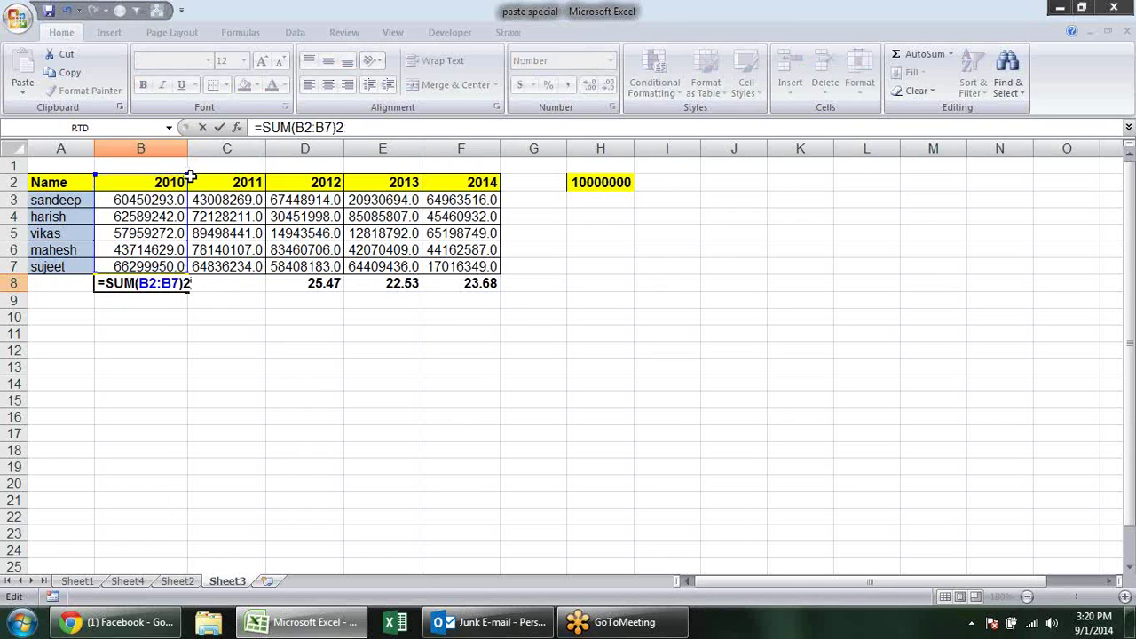
{"action": "left_click_drag", "start_coordinate": [186, 175], "coordinate": [182, 197]}
{"action": "key", "text": "Return"}
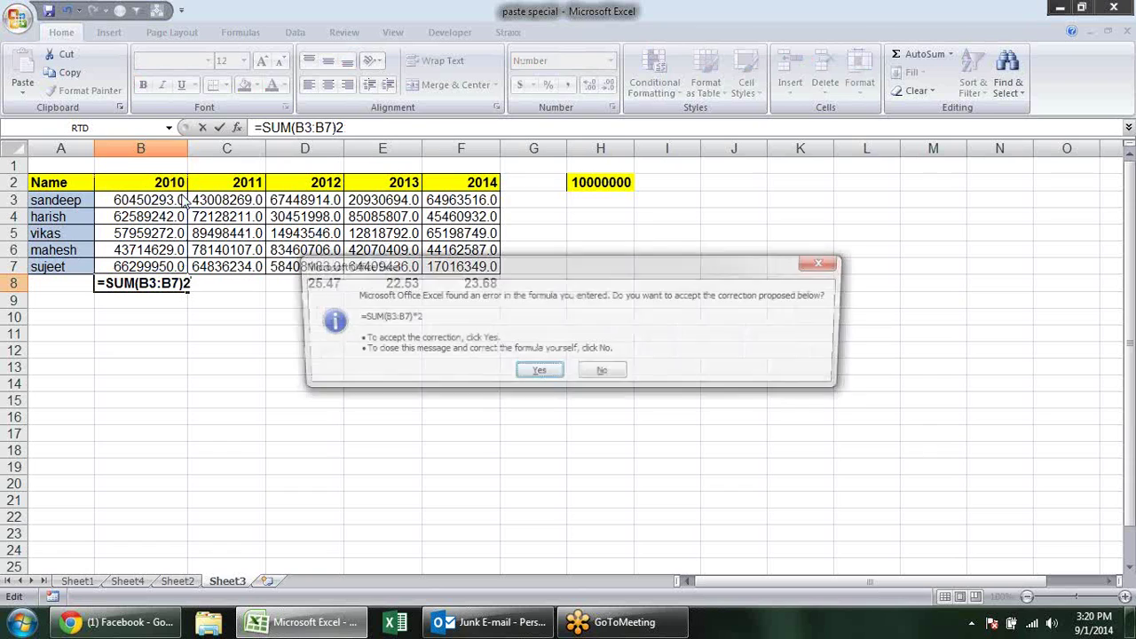
{"action": "key", "text": "Return"}
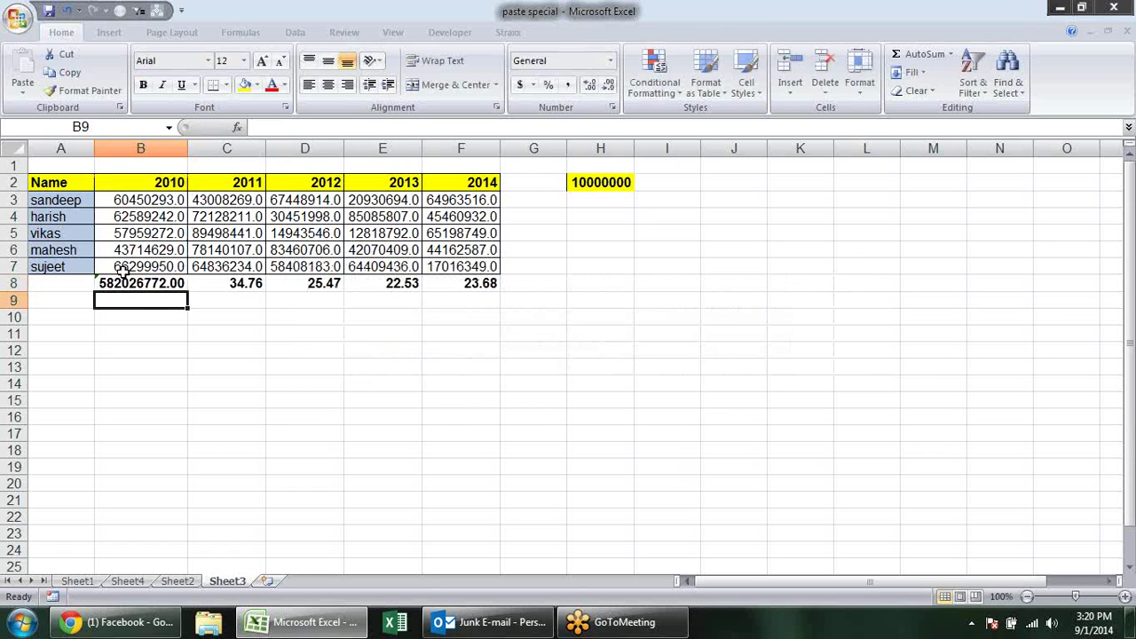
{"action": "left_click", "coordinate": [138, 283]}
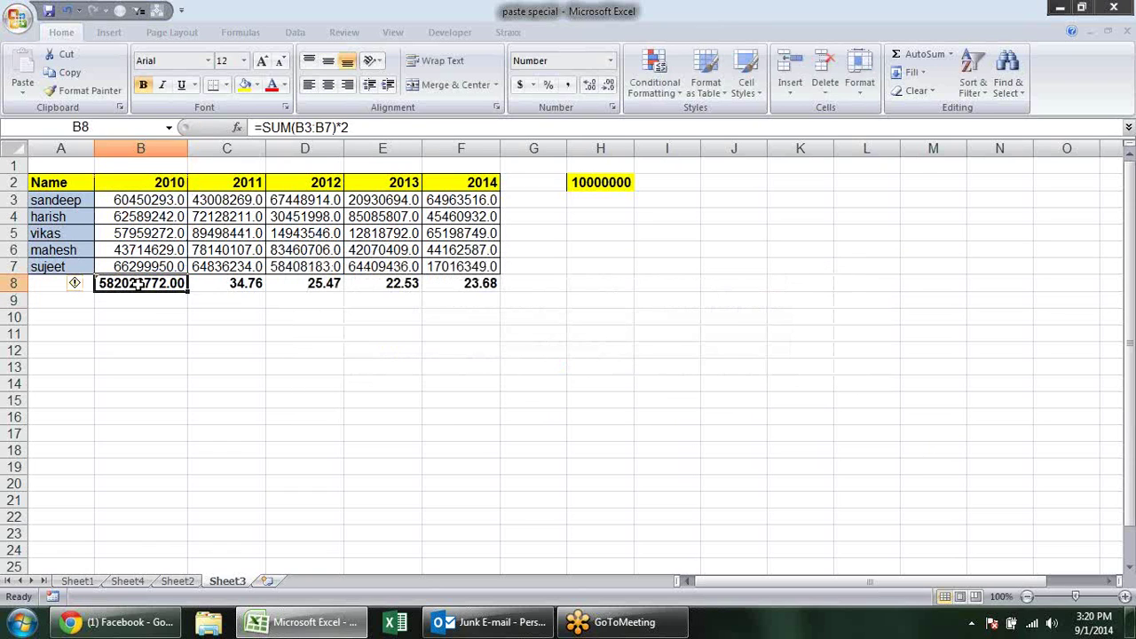
{"action": "double_click", "coordinate": [137, 283]}
{"action": "key", "text": "Escape"}
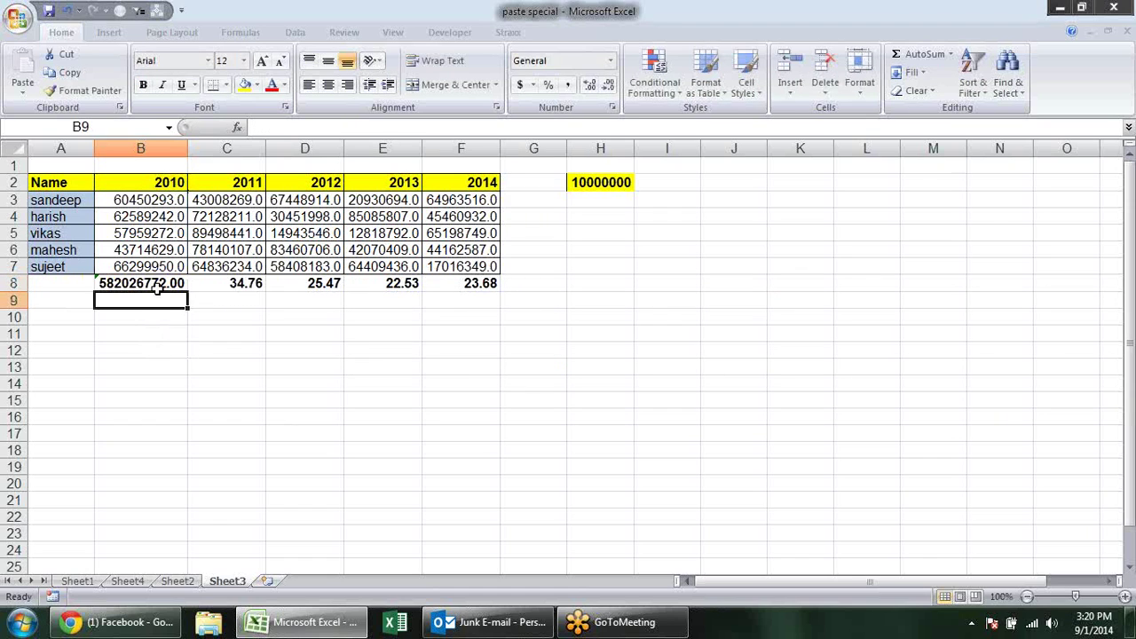
{"action": "left_click_drag", "start_coordinate": [186, 291], "coordinate": [479, 289]}
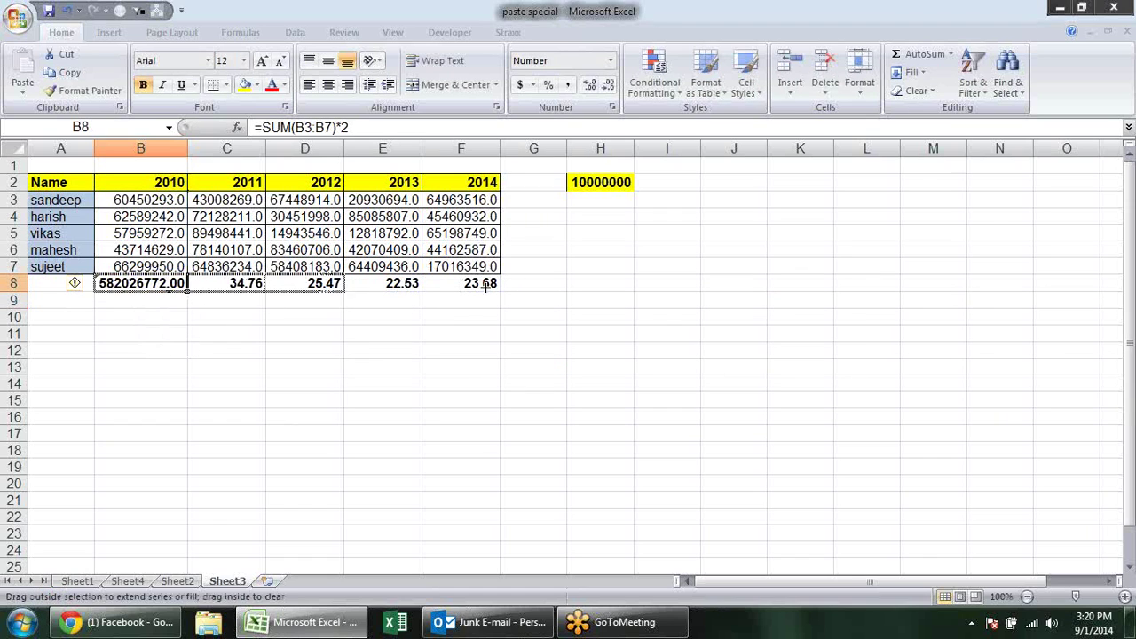
{"action": "left_click", "coordinate": [502, 358]}
Widen columns B through F so the row 8 totals display, then check the F8, E8 and D8 formulas.
{"action": "left_click_drag", "start_coordinate": [461, 147], "coordinate": [170, 148]}
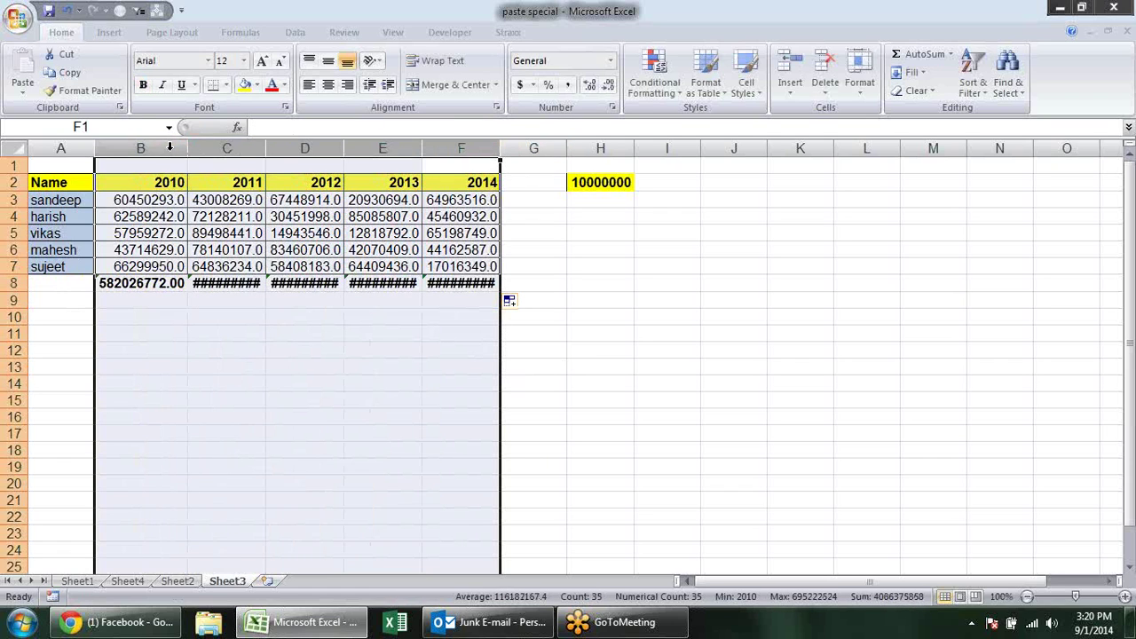
{"action": "left_click_drag", "start_coordinate": [265, 147], "coordinate": [280, 148]}
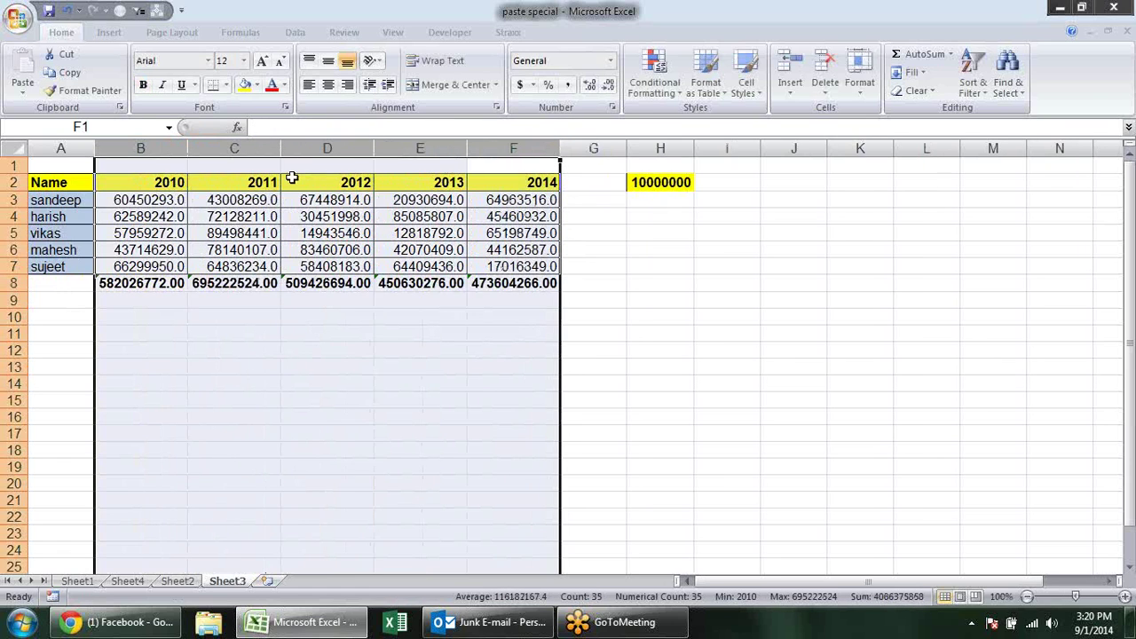
{"action": "left_click", "coordinate": [710, 432]}
{"action": "left_click", "coordinate": [538, 284]}
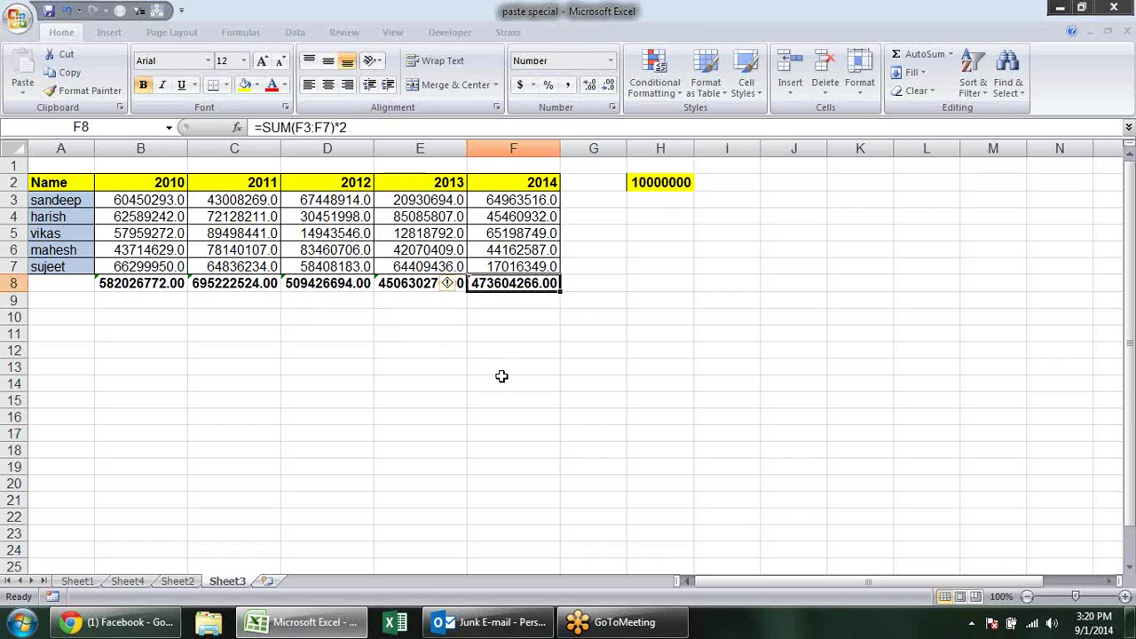
{"action": "left_click", "coordinate": [427, 282]}
{"action": "left_click", "coordinate": [355, 283]}
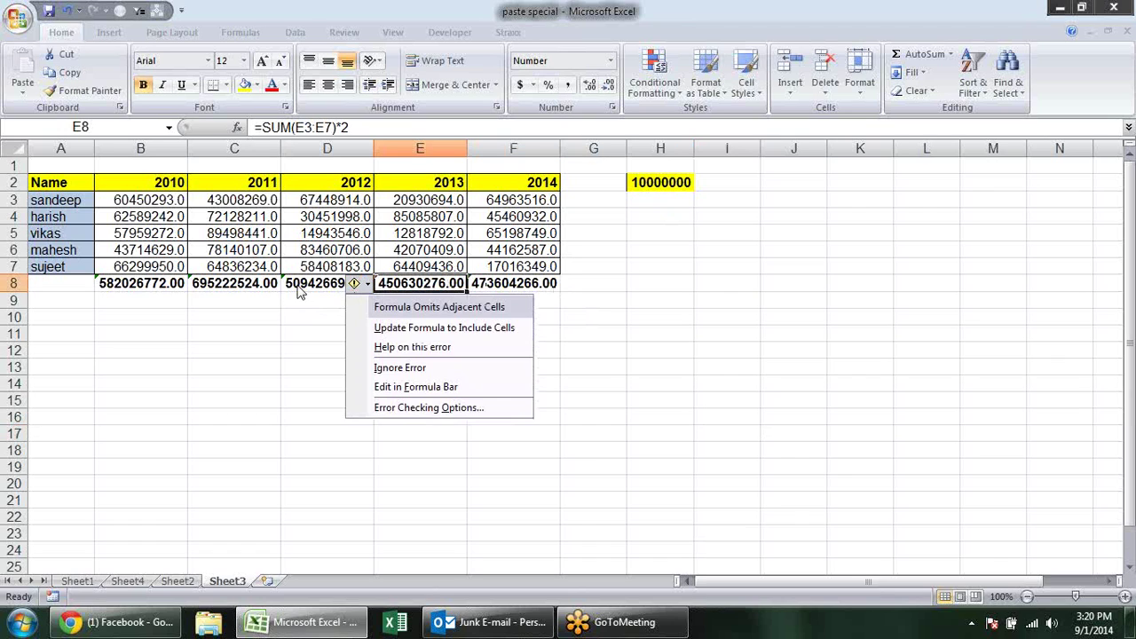
{"action": "left_click", "coordinate": [300, 288]}
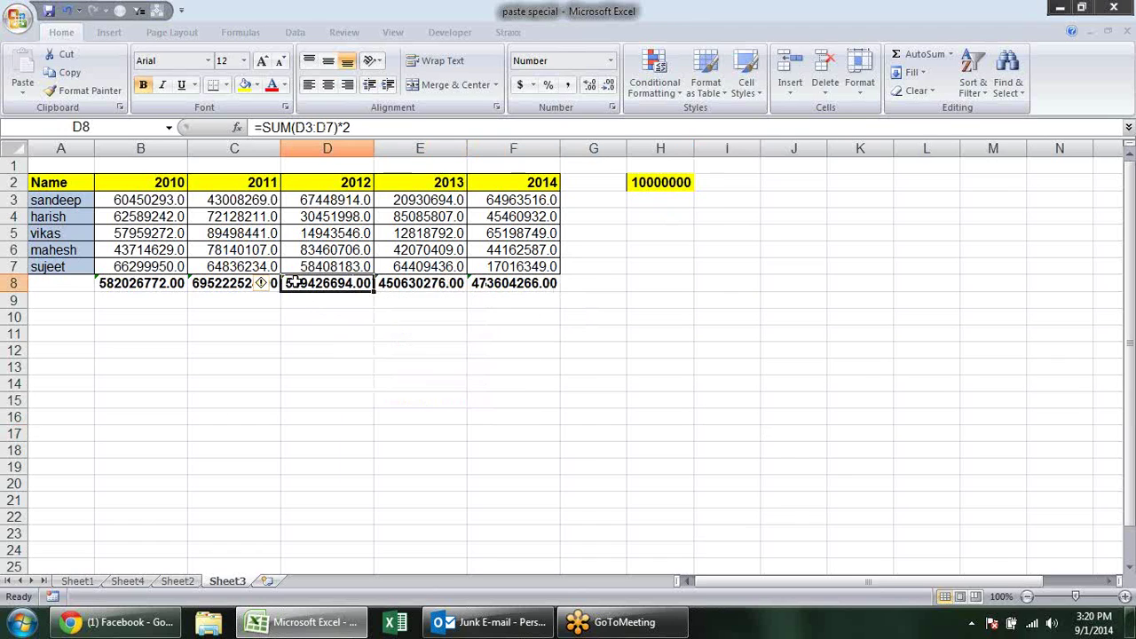
Change B8 to a plain =SUM(B3:B7) without the *2 and fill it across row 8.
{"action": "double_click", "coordinate": [146, 286]}
{"action": "key", "text": "BackSpace"}
{"action": "key", "text": "BackSpace"}
{"action": "key", "text": "Return"}
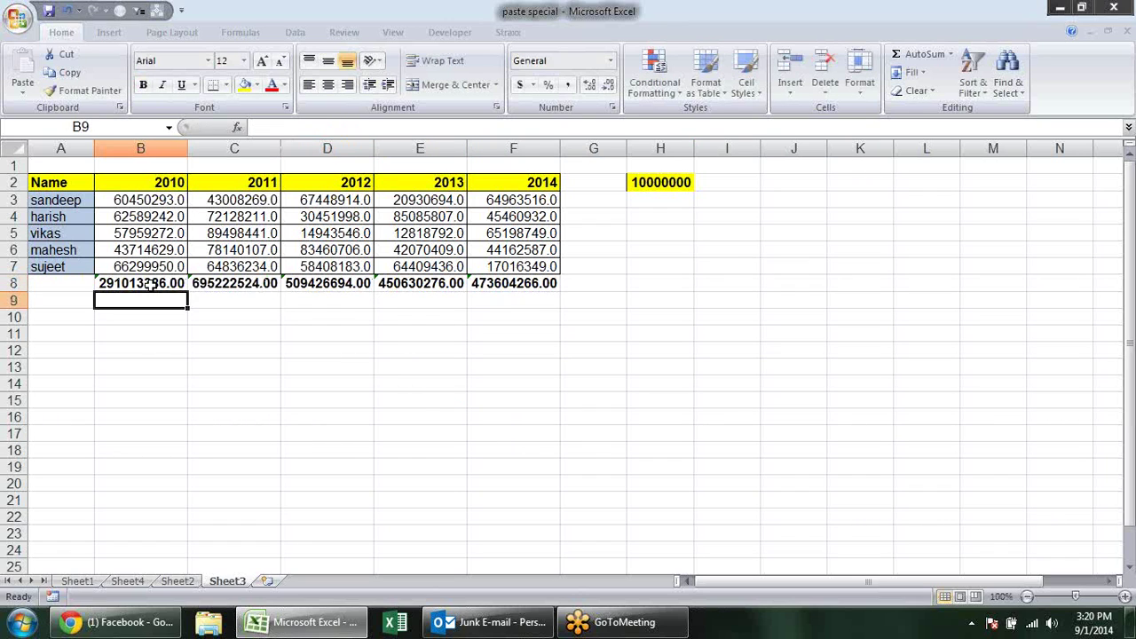
{"action": "left_click", "coordinate": [137, 282]}
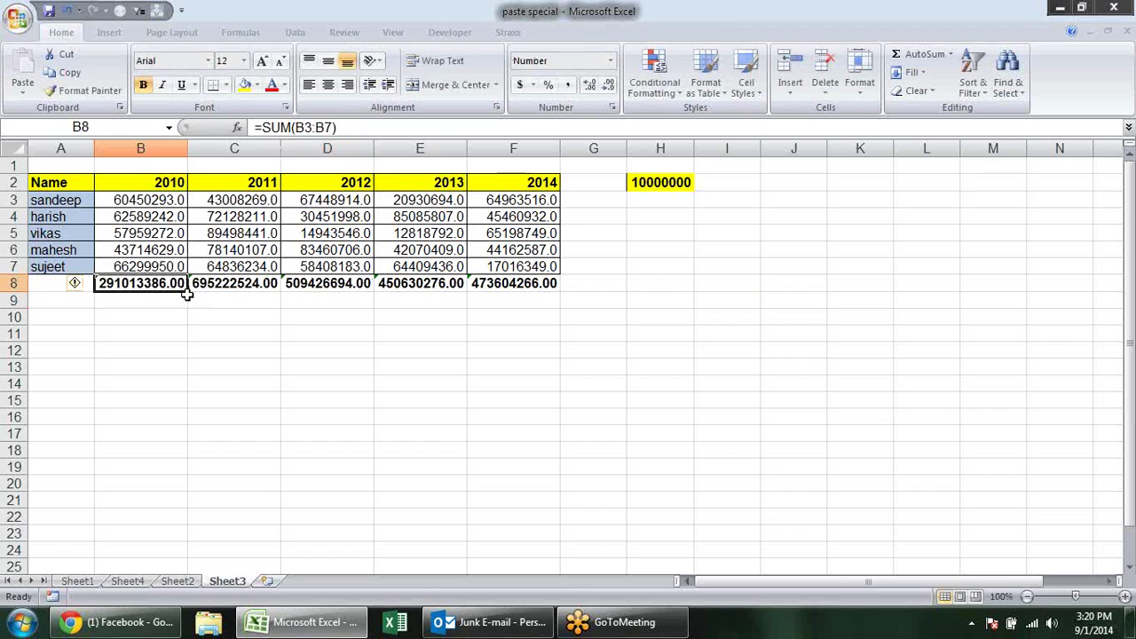
{"action": "left_click_drag", "start_coordinate": [187, 288], "coordinate": [557, 285]}
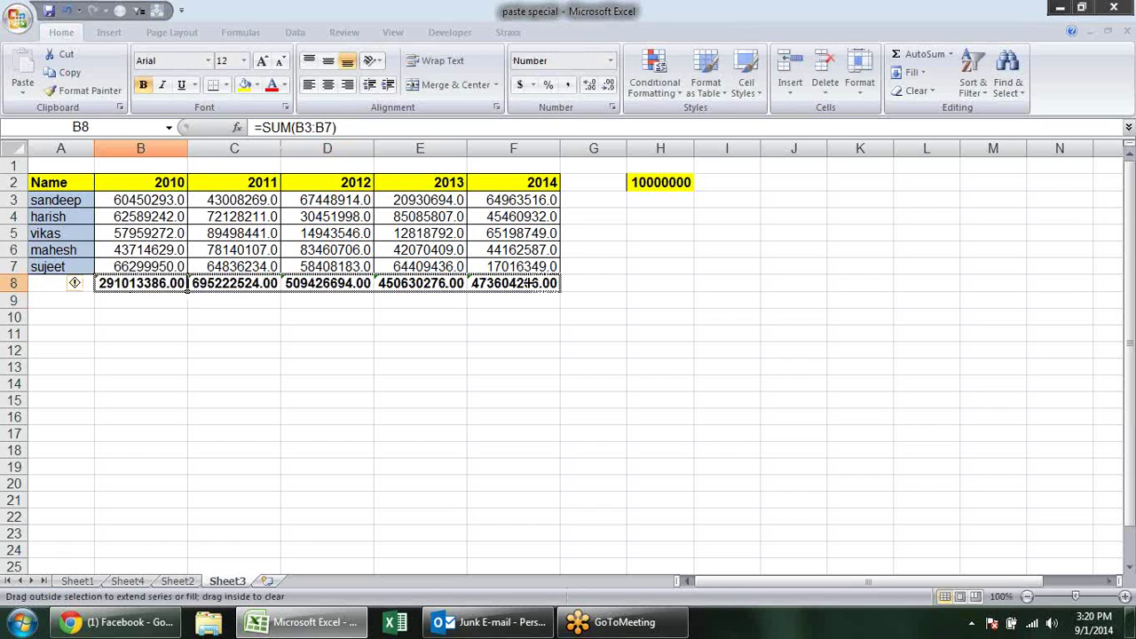
Paste Special Divide H2's 10000000 onto B8:F8, giving totals 29.10, 34.76, 25.47, 22.53 and 23.68.
{"action": "left_click", "coordinate": [666, 175]}
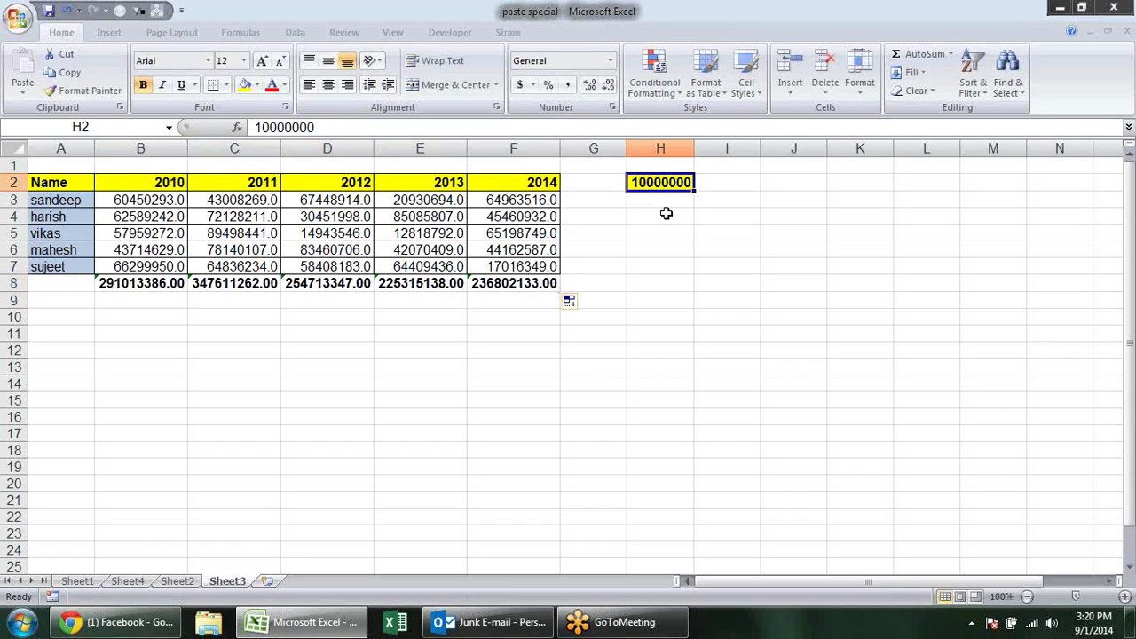
{"action": "key", "text": "ctrl+c"}
{"action": "left_click", "coordinate": [156, 286]}
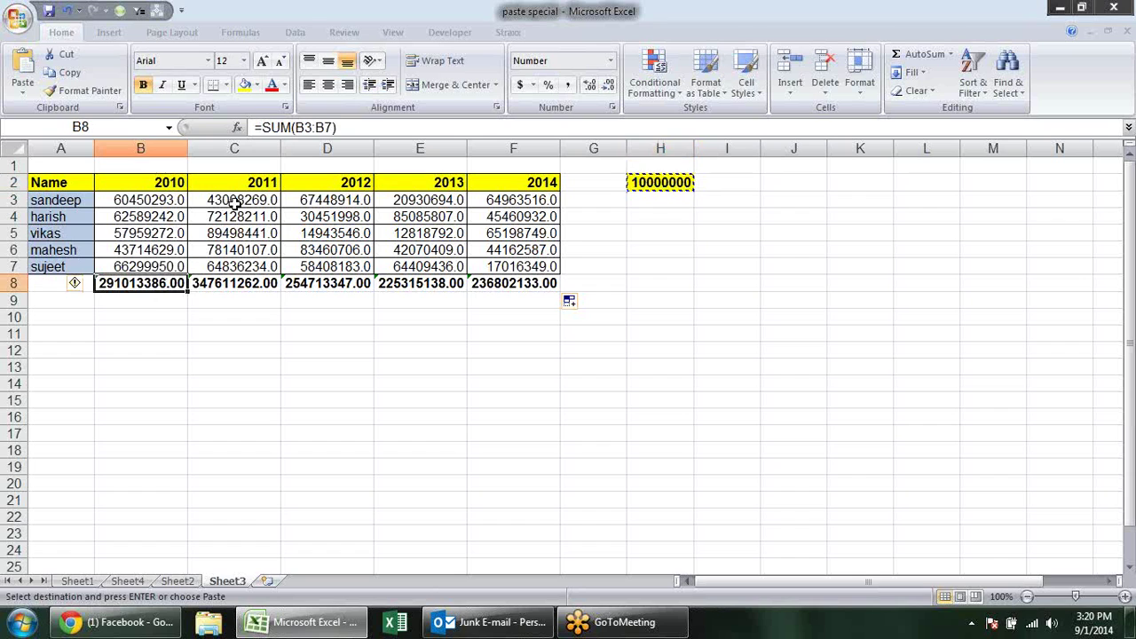
{"action": "left_click_drag", "start_coordinate": [533, 284], "coordinate": [138, 282]}
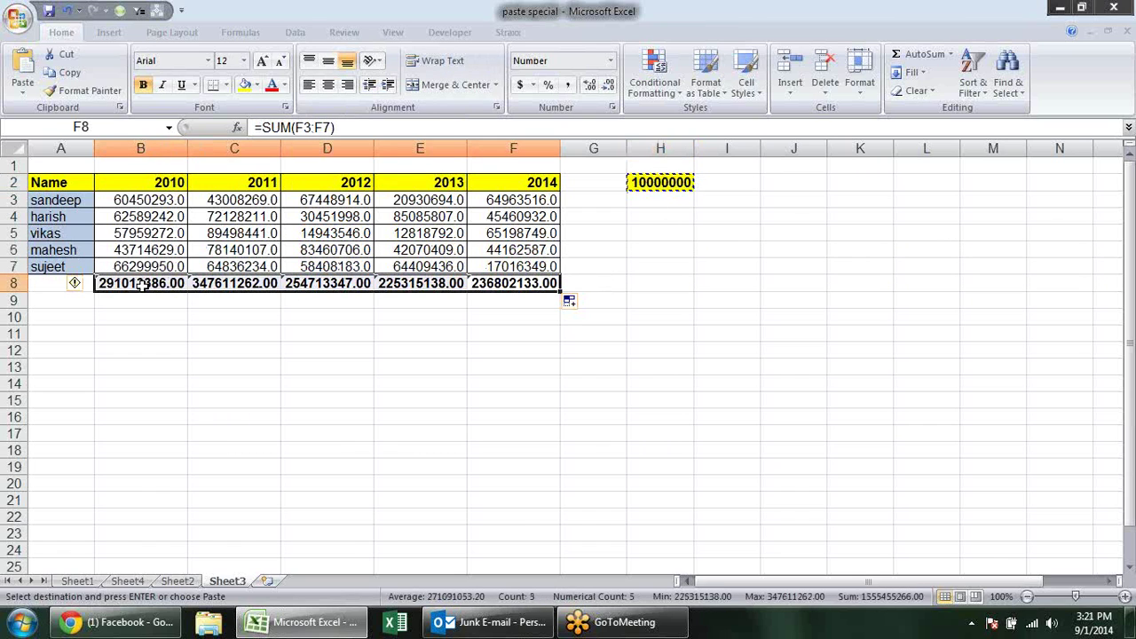
{"action": "key", "text": "ctrl+alt+v"}
{"action": "left_click", "coordinate": [582, 332]}
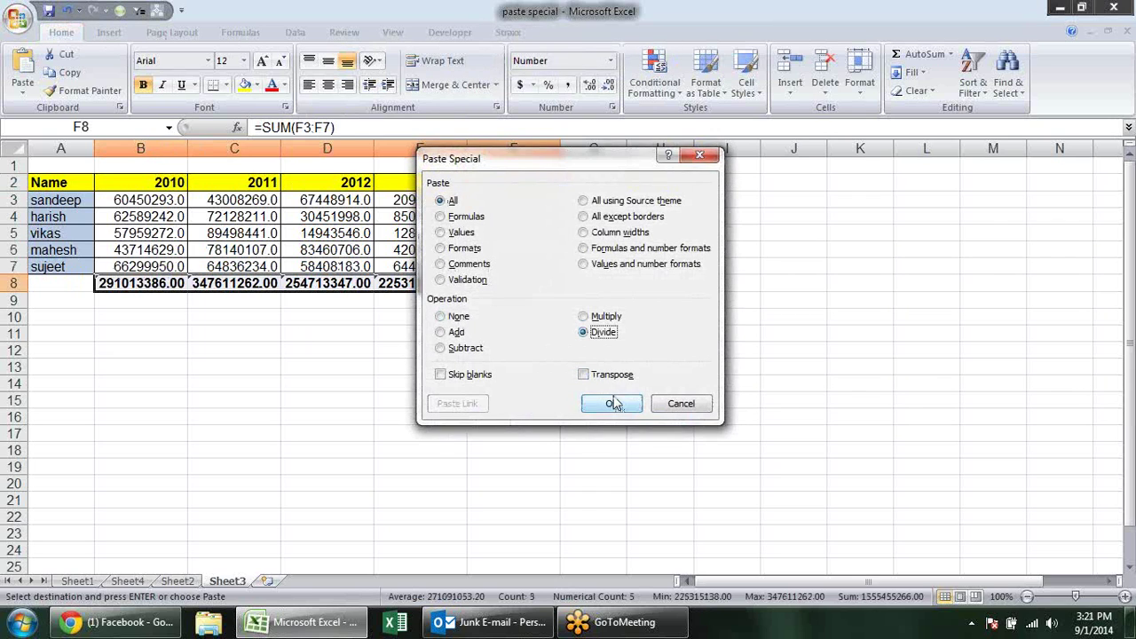
{"action": "left_click", "coordinate": [612, 403]}
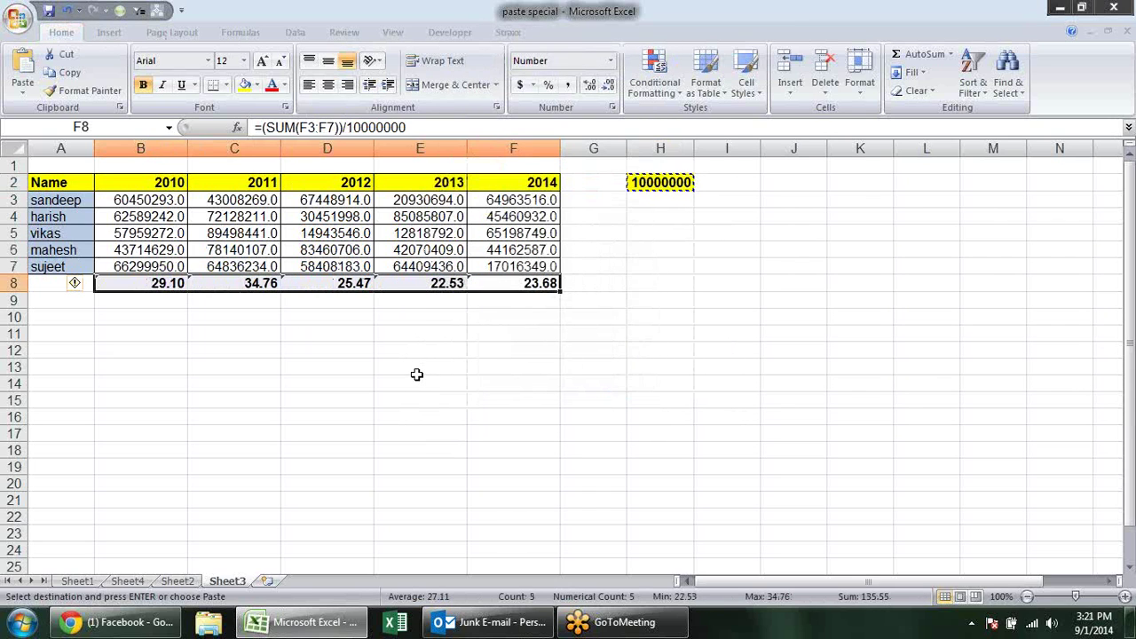
{"action": "left_click", "coordinate": [189, 327]}
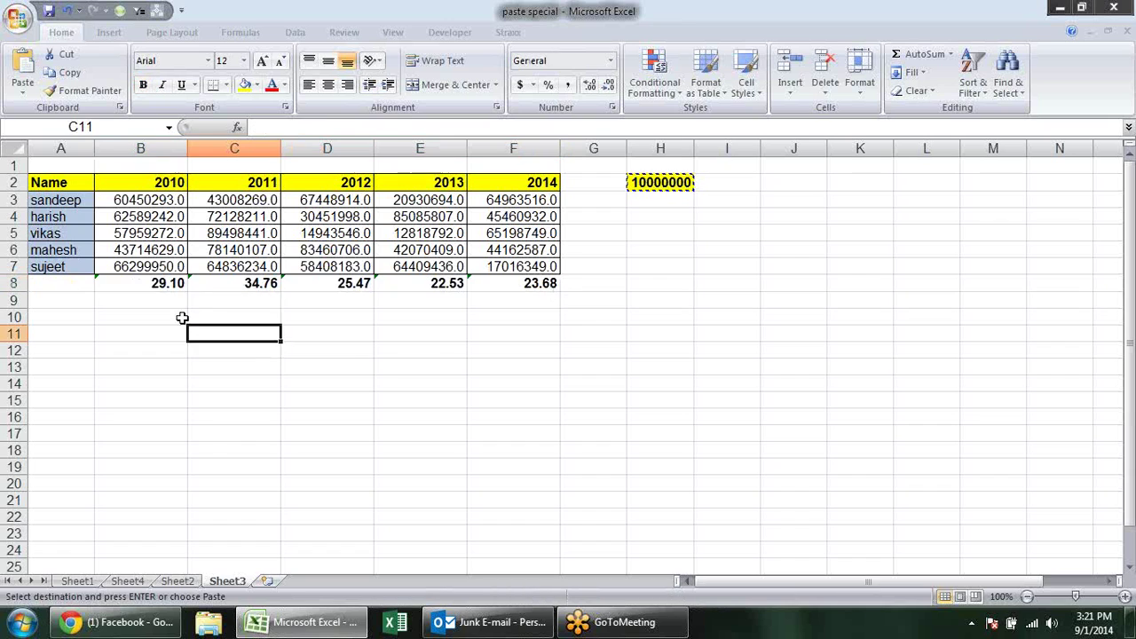
Check that B8, F8 and D8 now hold formulas like =(SUM(B3:B7))/10000000.
{"action": "double_click", "coordinate": [162, 284]}
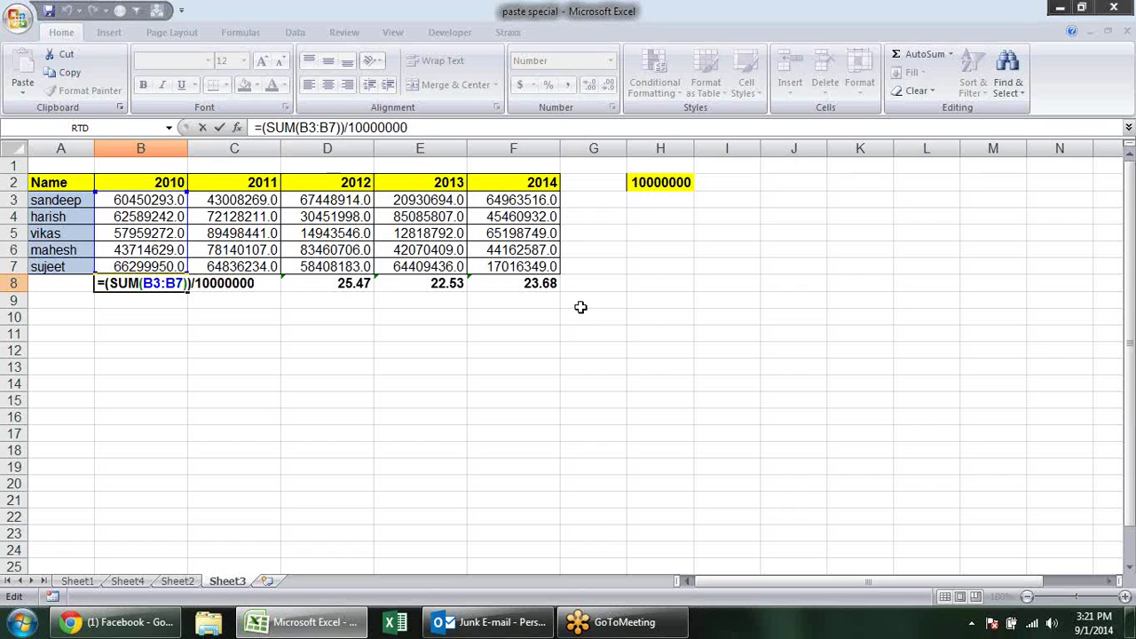
{"action": "key", "text": "Return"}
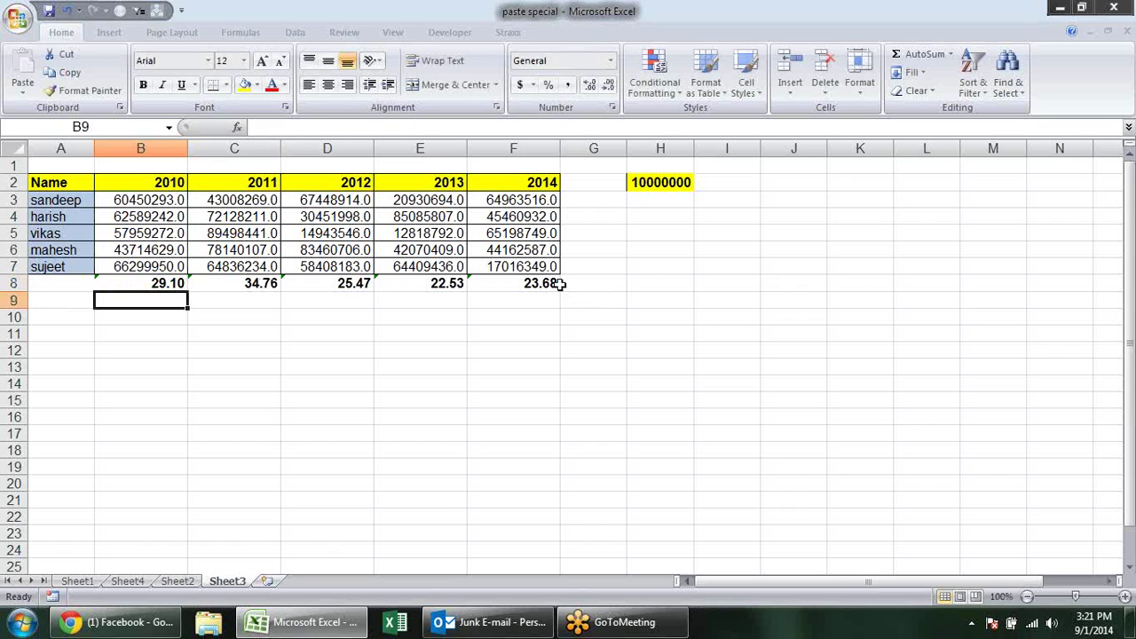
{"action": "left_click", "coordinate": [551, 282]}
{"action": "left_click", "coordinate": [338, 282]}
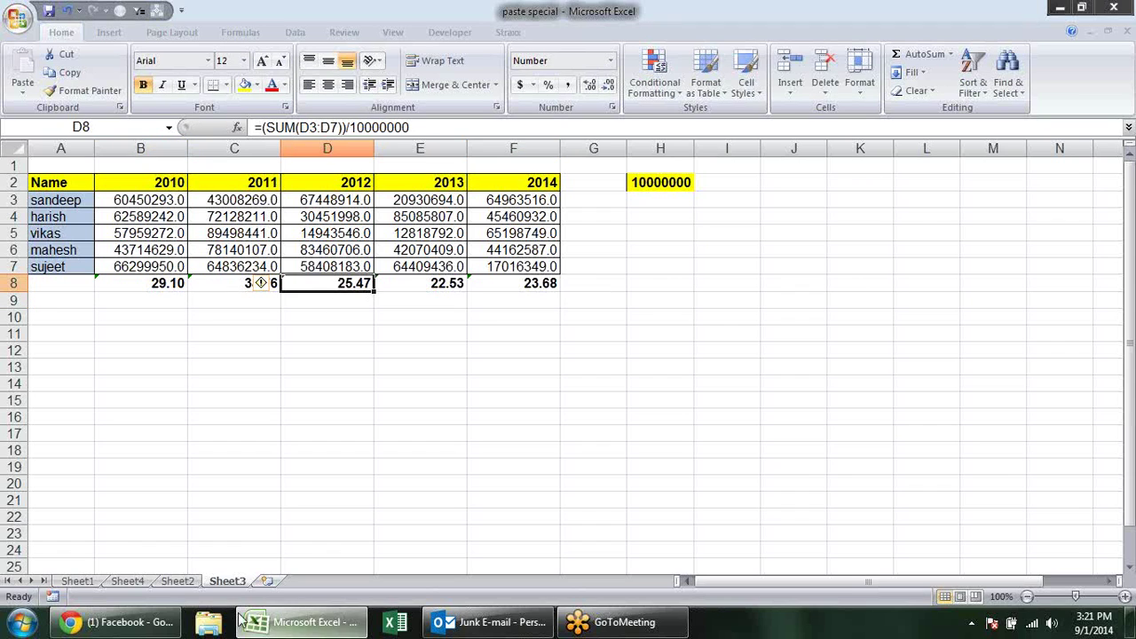
Move through Sheet2 and Sheet4 to Sheet1 and select its columns F through J.
{"action": "left_click", "coordinate": [175, 582]}
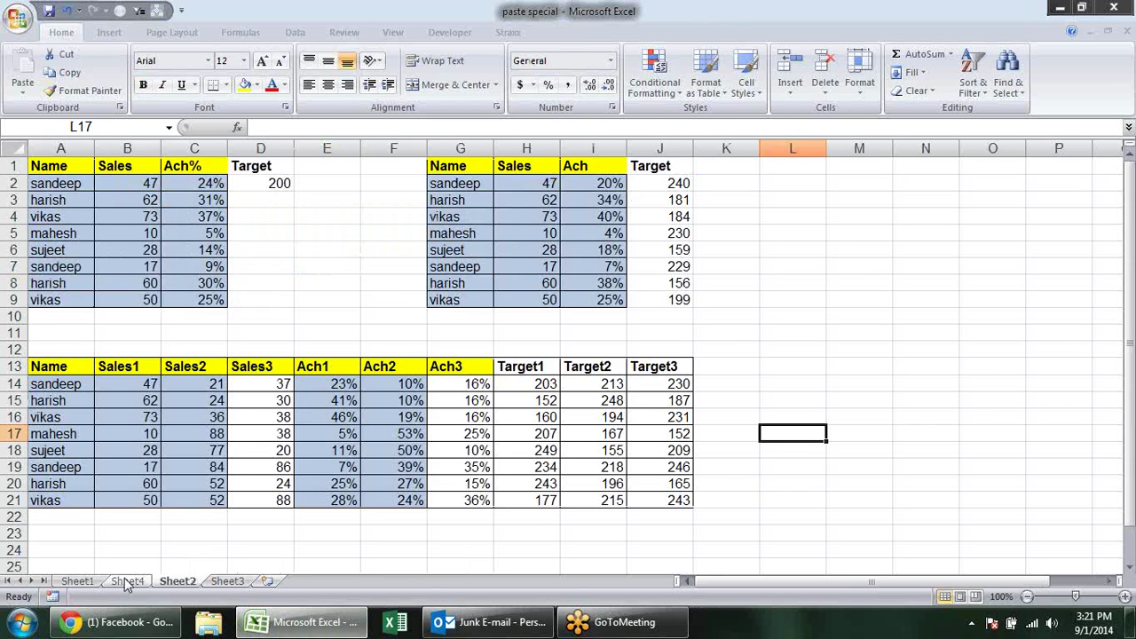
{"action": "left_click", "coordinate": [124, 582]}
{"action": "left_click", "coordinate": [95, 583]}
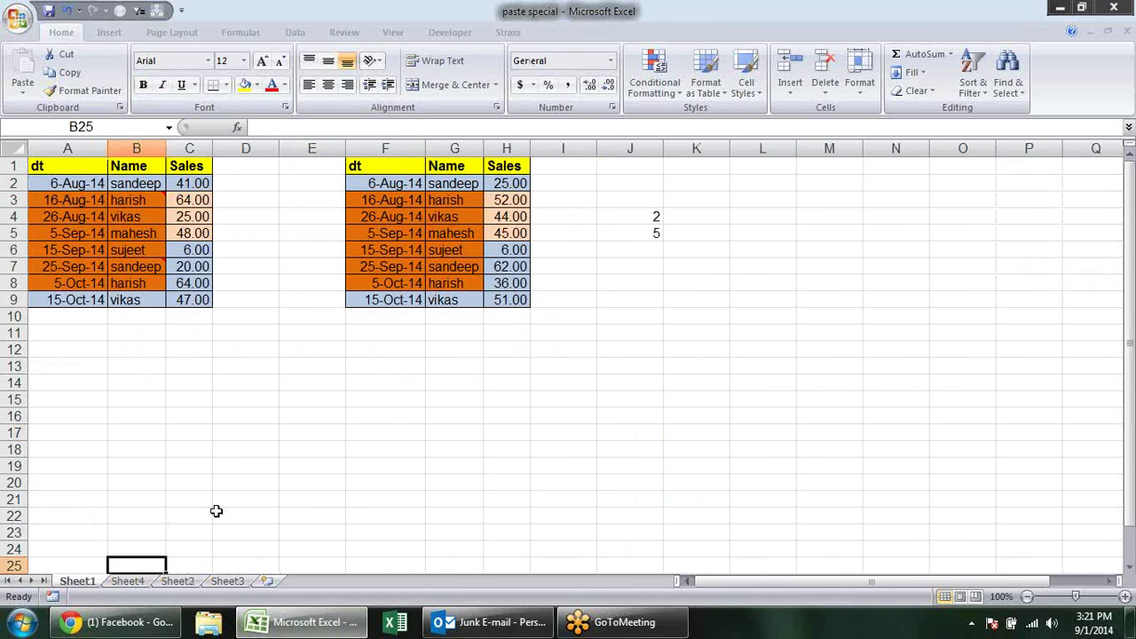
{"action": "left_click", "coordinate": [499, 495]}
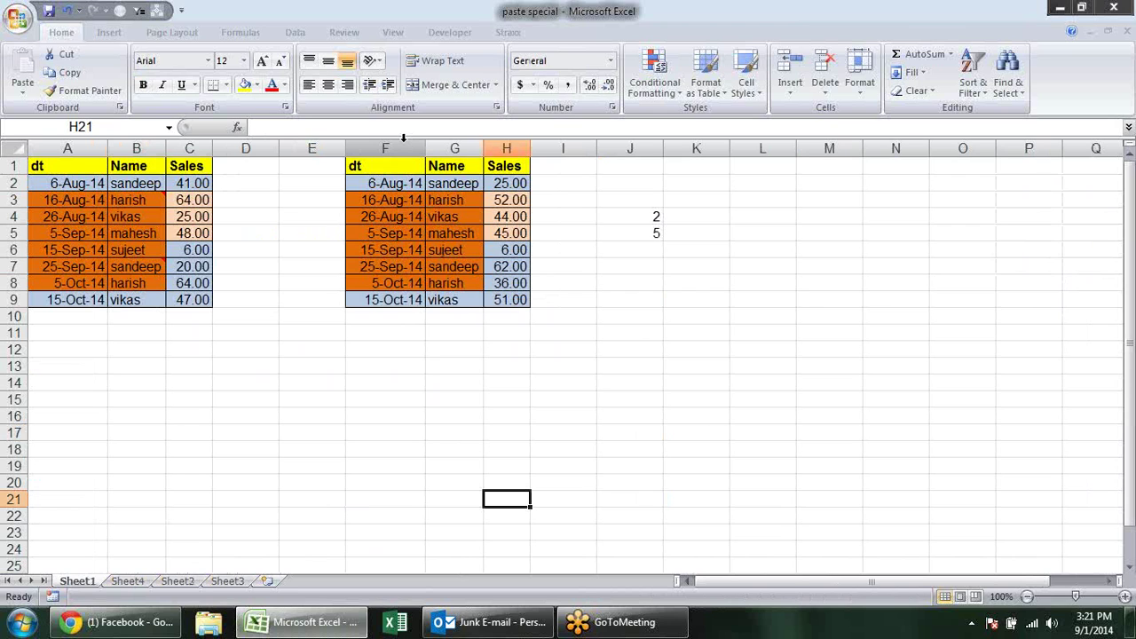
{"action": "left_click_drag", "start_coordinate": [416, 148], "coordinate": [629, 146]}
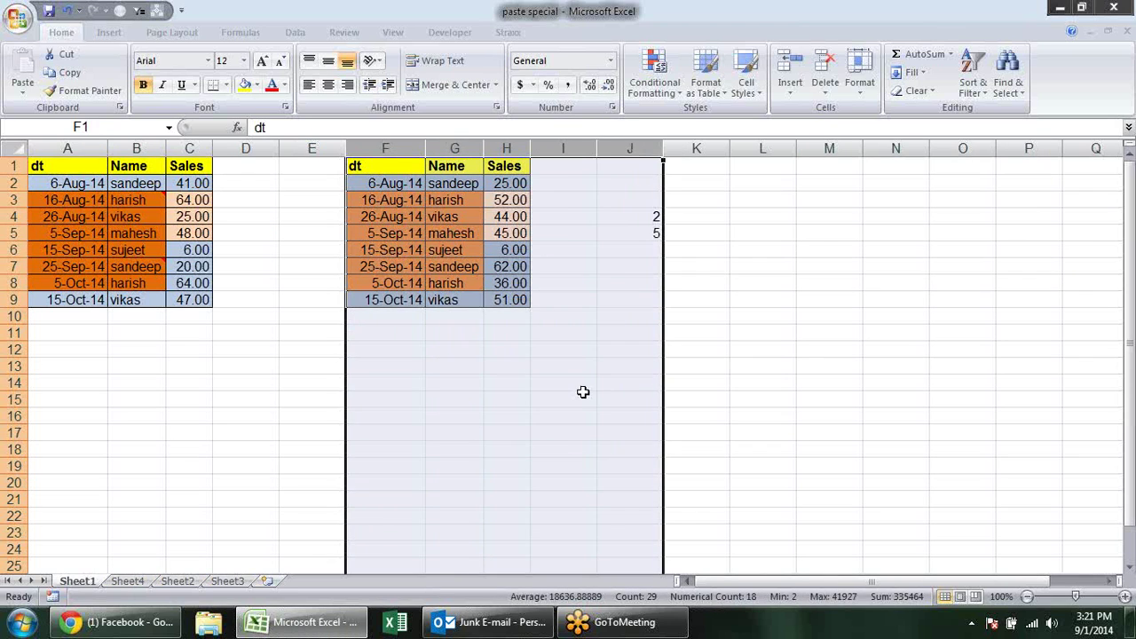
{"action": "left_click", "coordinate": [577, 384]}
On Sheet3, inspect C5 and C8 and select the A2:F8 sales table, then return to Sheet1.
{"action": "left_click", "coordinate": [227, 582]}
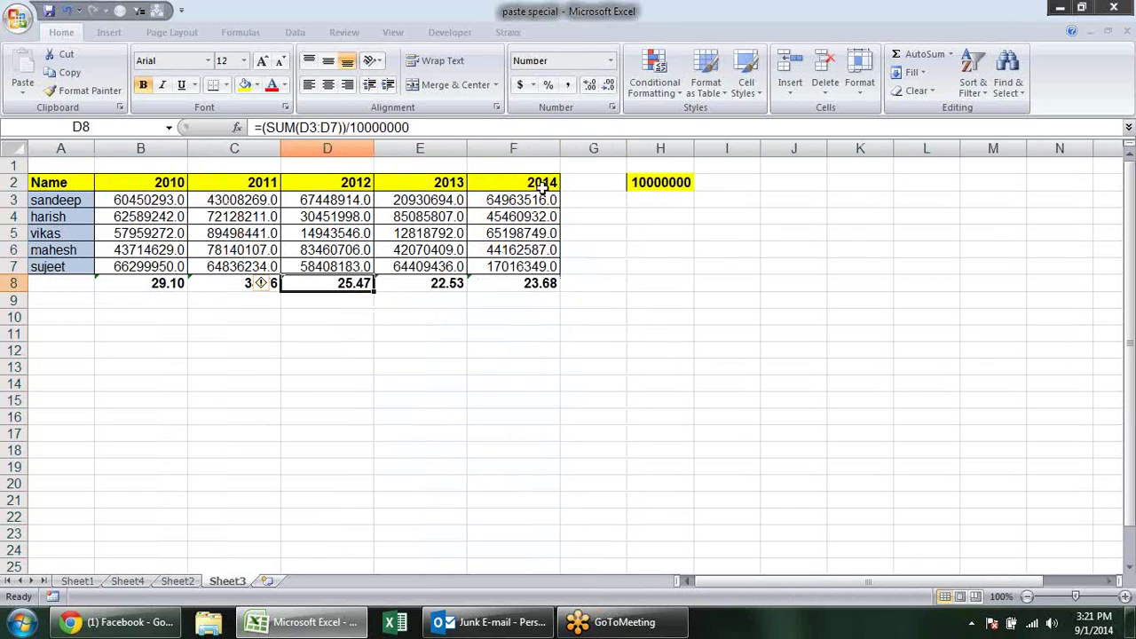
{"action": "left_click", "coordinate": [507, 216]}
{"action": "left_click", "coordinate": [233, 233]}
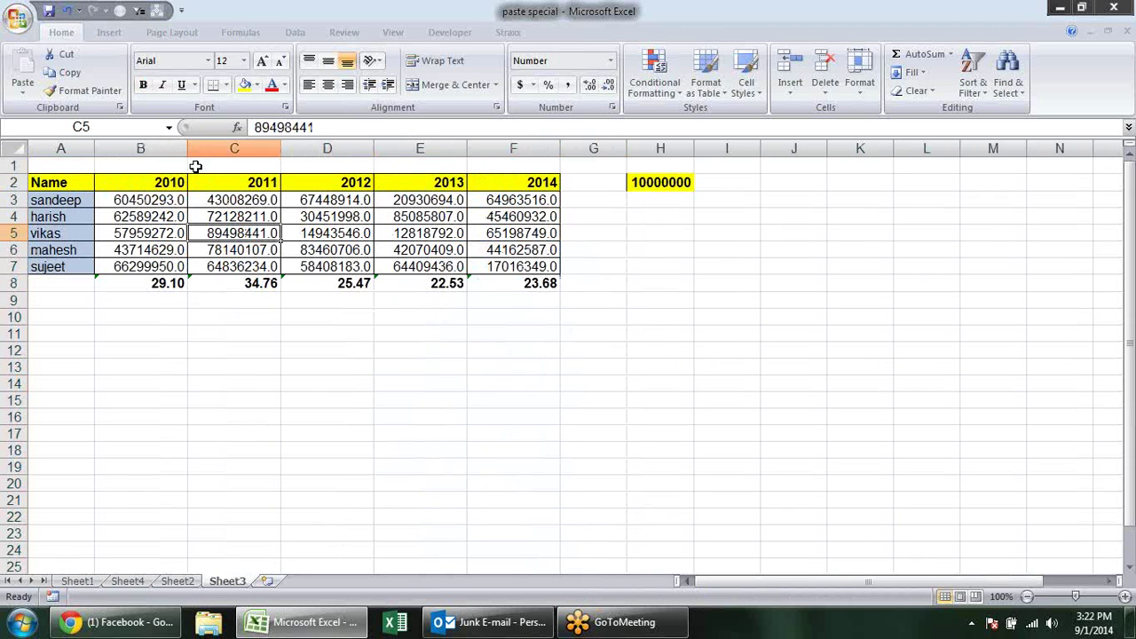
{"action": "left_click", "coordinate": [442, 319]}
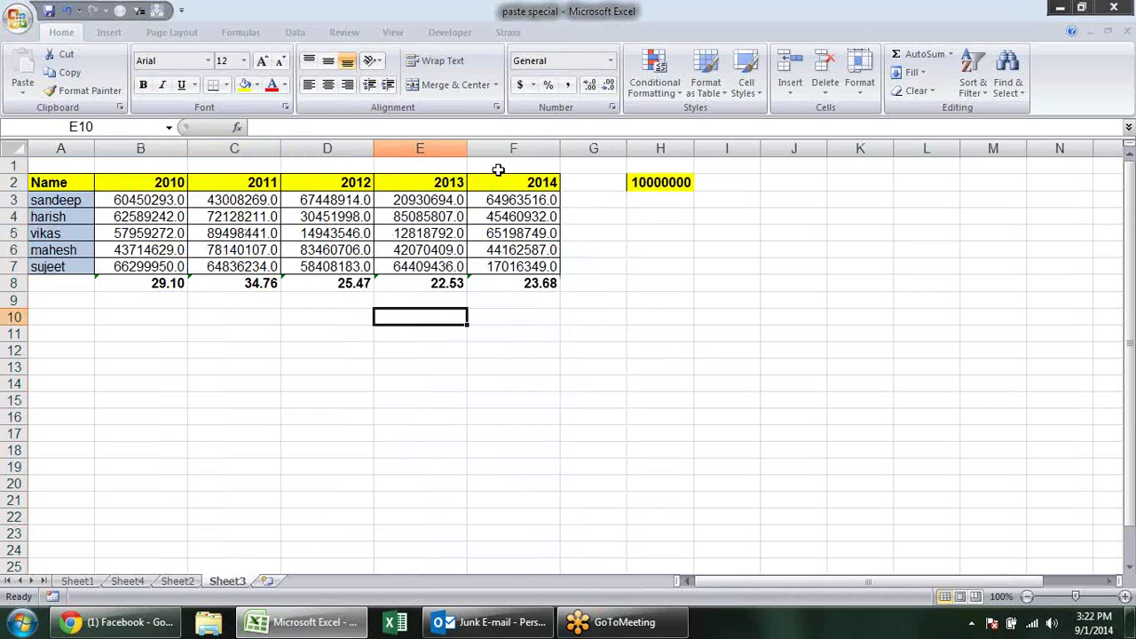
{"action": "left_click", "coordinate": [266, 283]}
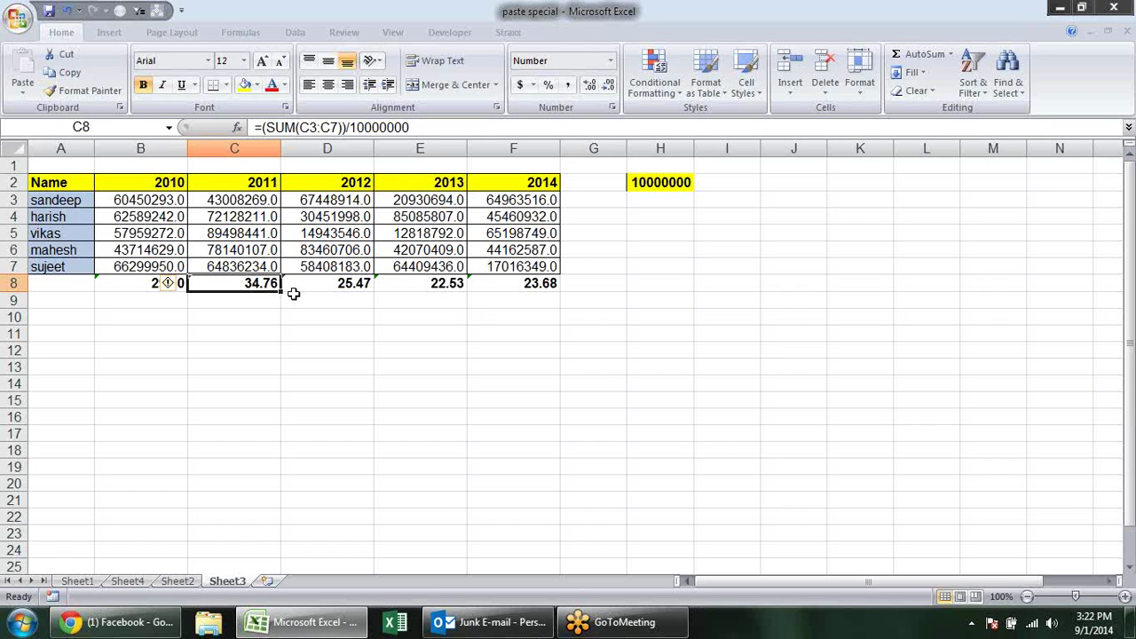
{"action": "mouse_move", "coordinate": [74, 187]}
{"action": "left_mouse_down"}
{"action": "mouse_move", "coordinate": [212, 189]}
{"action": "mouse_move", "coordinate": [495, 282]}
{"action": "left_mouse_up"}
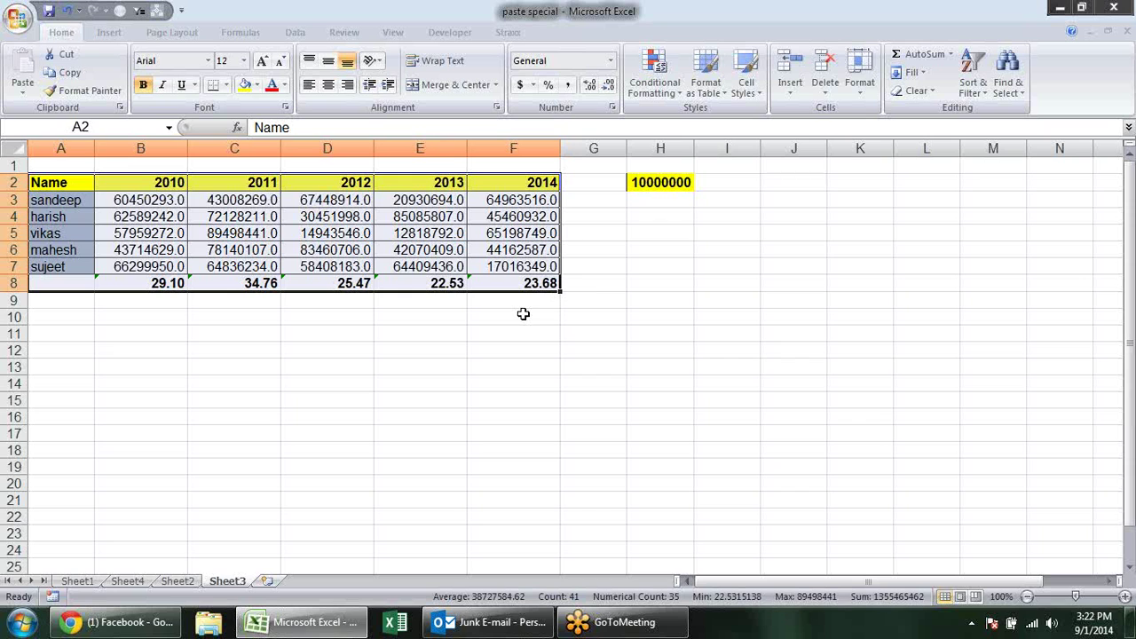
{"action": "left_click", "coordinate": [499, 329]}
{"action": "left_click", "coordinate": [178, 582]}
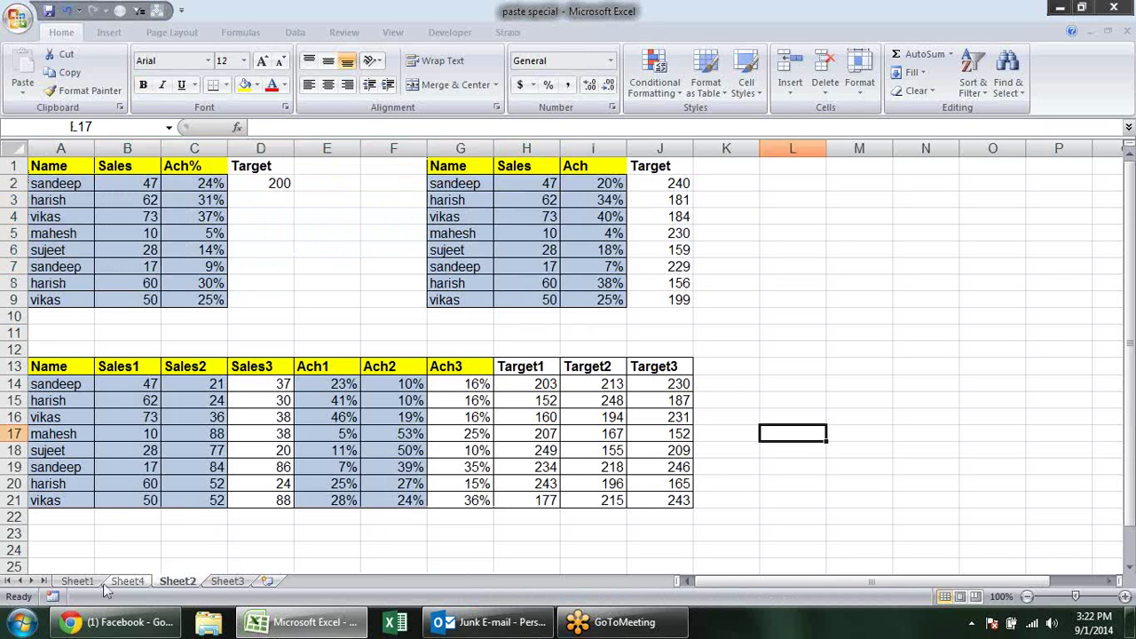
{"action": "left_click", "coordinate": [127, 581]}
{"action": "left_click", "coordinate": [77, 582]}
Clear the formats and contents of the old table copy in F1:K9.
{"action": "left_click", "coordinate": [249, 382]}
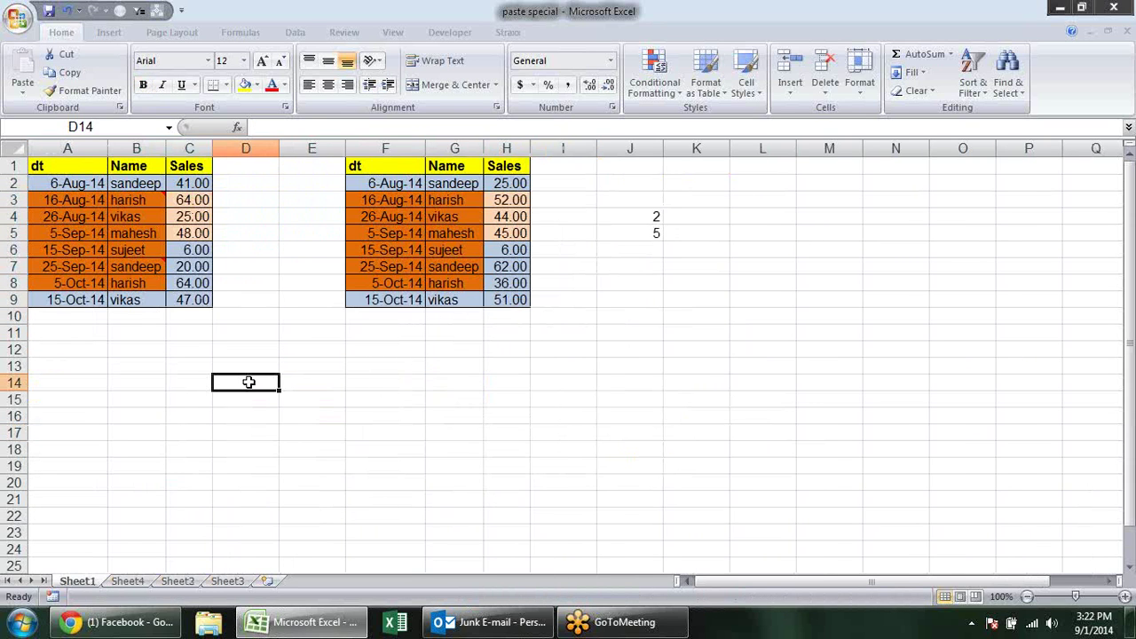
{"action": "left_click", "coordinate": [429, 432]}
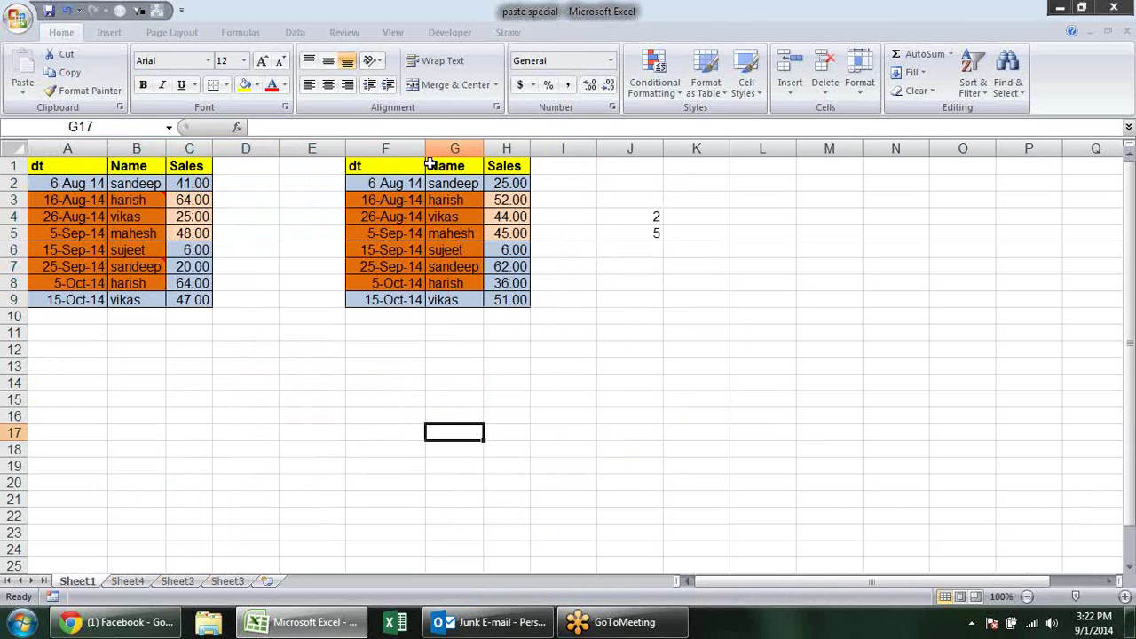
{"action": "left_click_drag", "start_coordinate": [383, 166], "coordinate": [693, 301]}
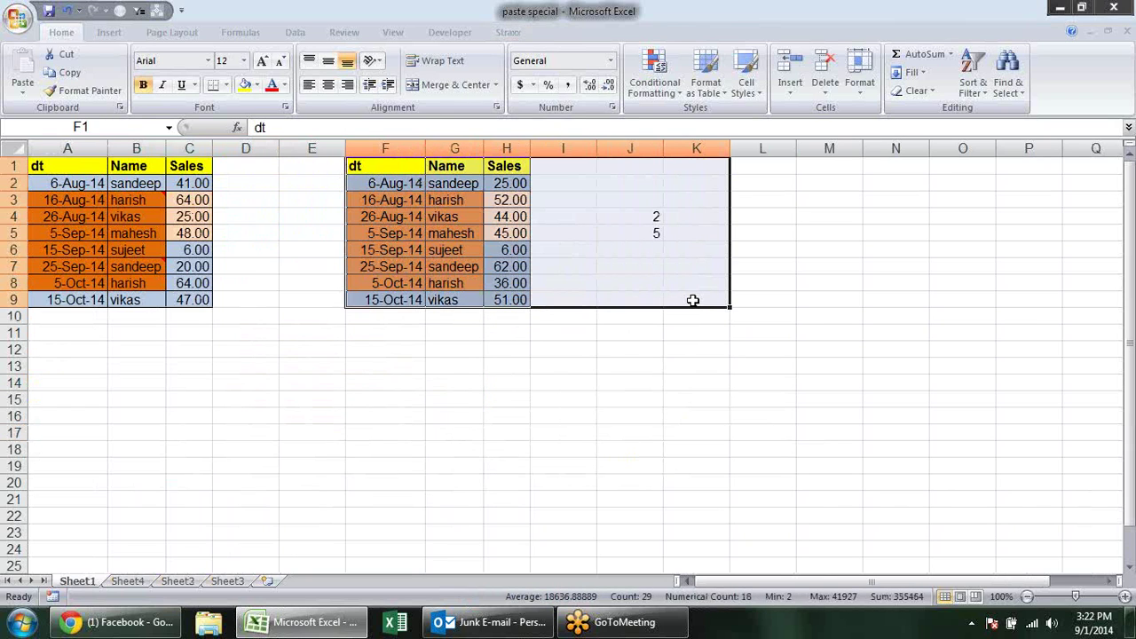
{"action": "key", "text": "alt+h"}
{"action": "key", "text": "e"}
{"action": "key", "text": "f"}
{"action": "key", "text": "Delete"}
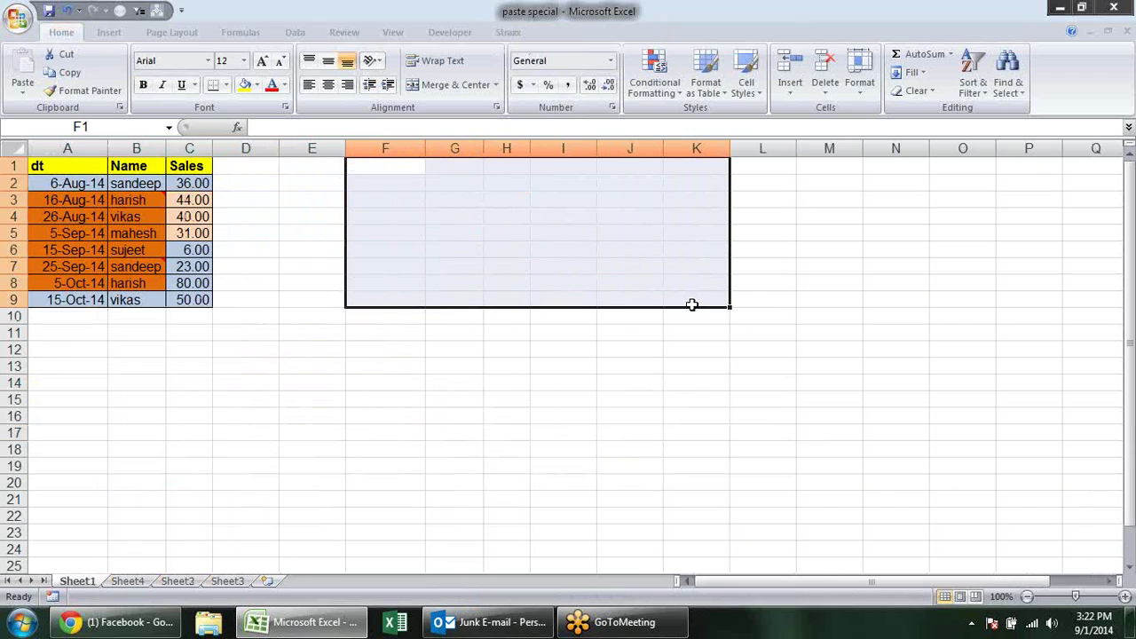
{"action": "left_click", "coordinate": [300, 383]}
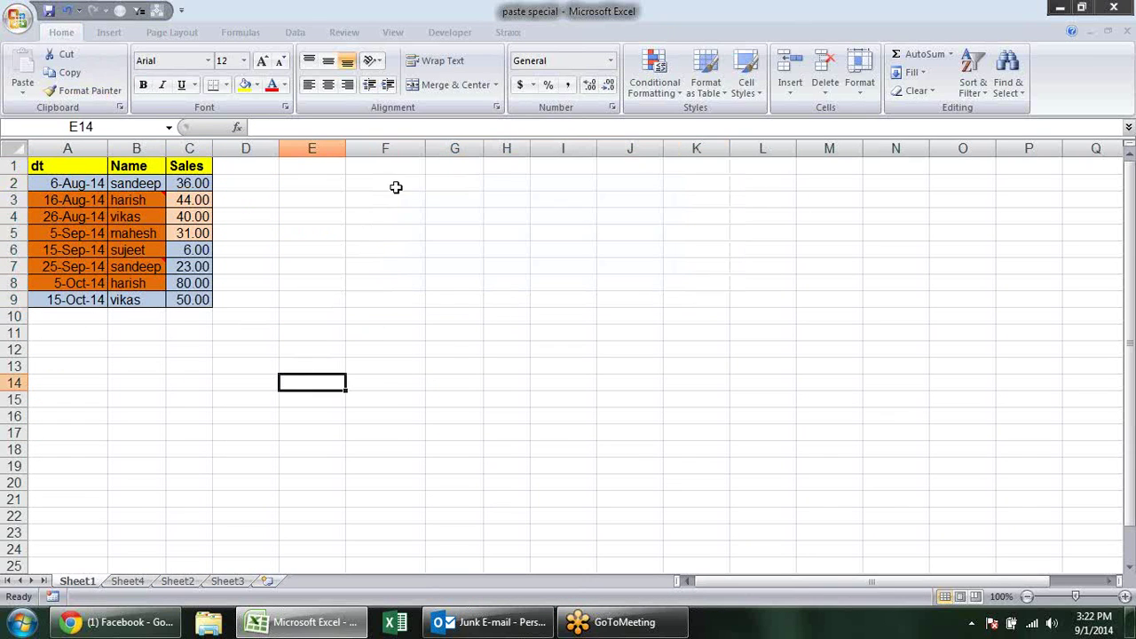
Enter =A1 in G1 and fill it across to K1 and down to row 10.
{"action": "left_click", "coordinate": [444, 166]}
{"action": "type", "text": "="}
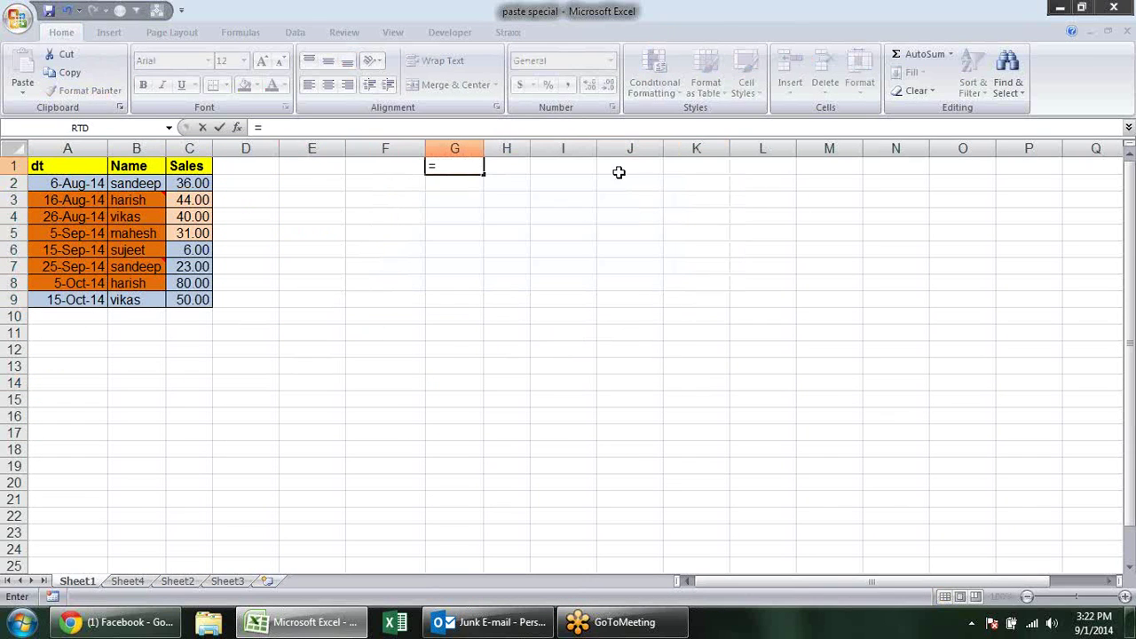
{"action": "left_click", "coordinate": [87, 167]}
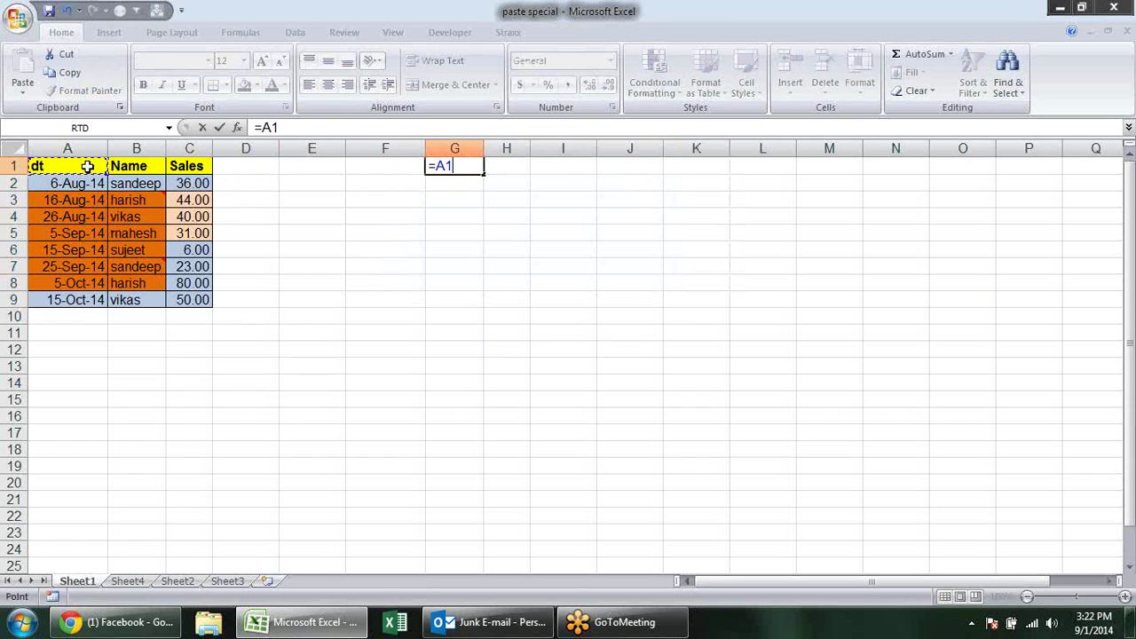
{"action": "key", "text": "Return"}
{"action": "left_click", "coordinate": [470, 169]}
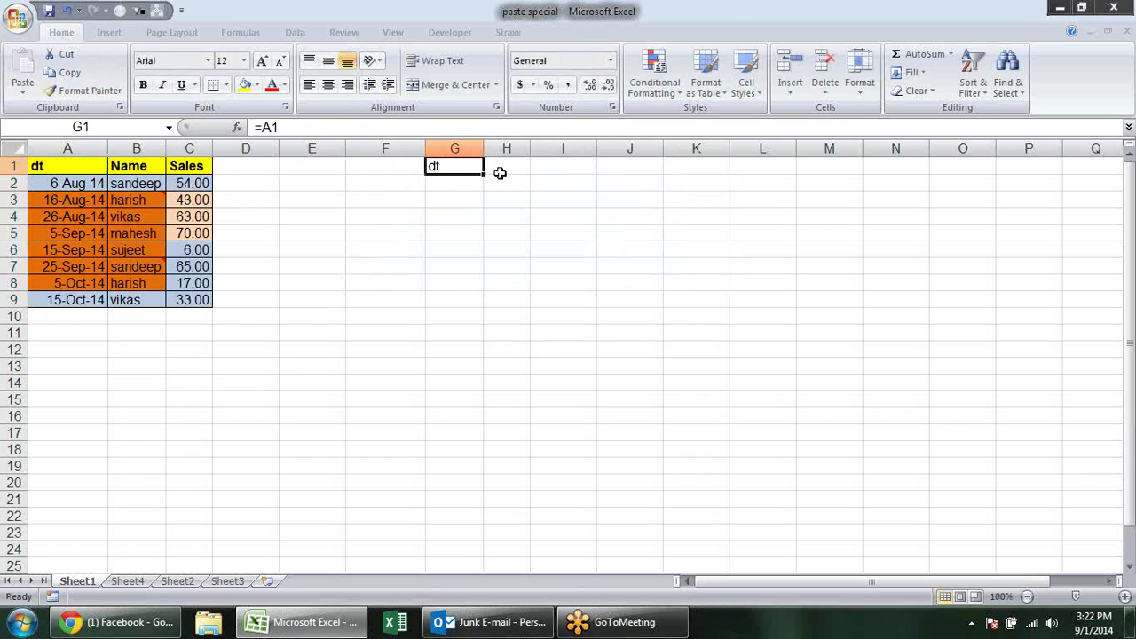
{"action": "left_click_drag", "start_coordinate": [483, 176], "coordinate": [727, 181]}
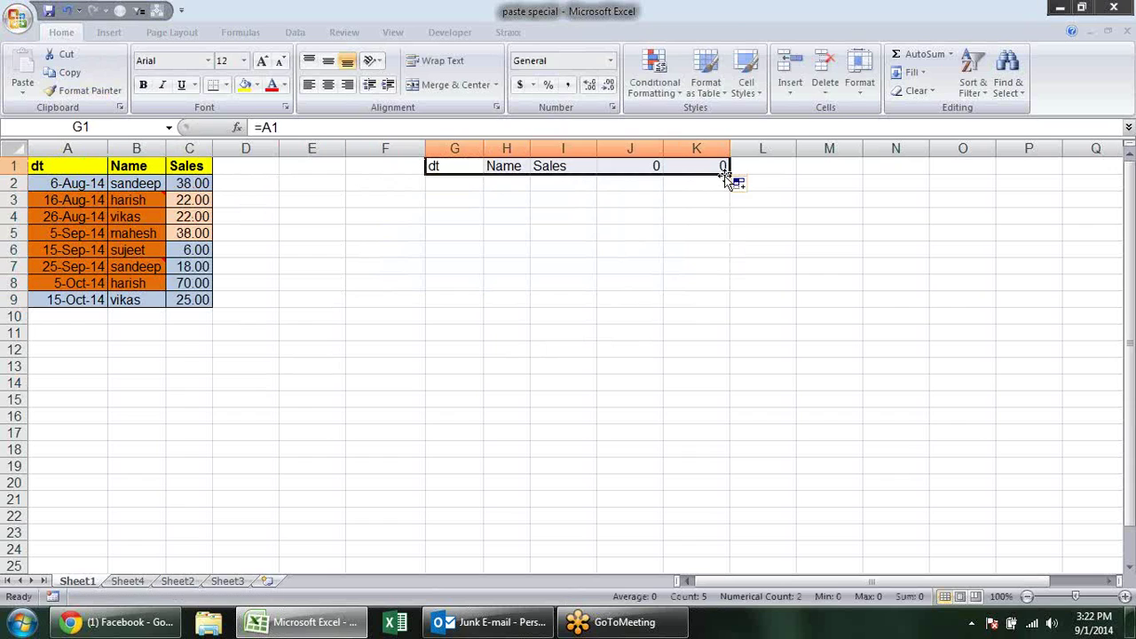
{"action": "left_click", "coordinate": [737, 183]}
{"action": "left_click", "coordinate": [737, 183]}
{"action": "left_click_drag", "start_coordinate": [725, 169], "coordinate": [721, 322]}
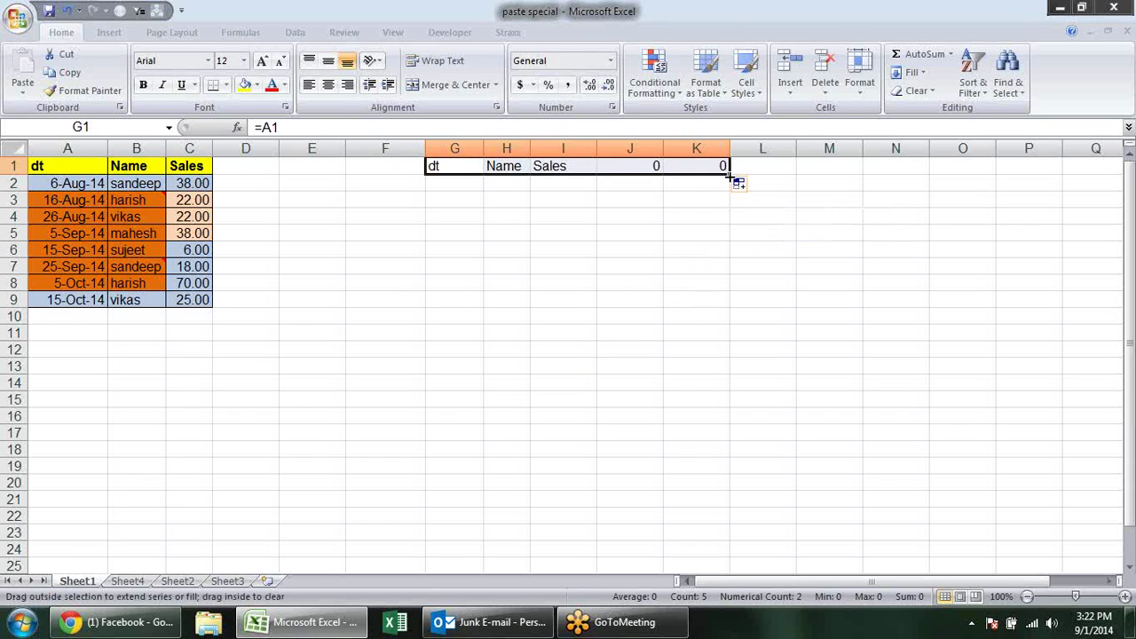
{"action": "left_click", "coordinate": [656, 183]}
{"action": "left_click", "coordinate": [716, 221]}
{"action": "left_click", "coordinate": [656, 305]}
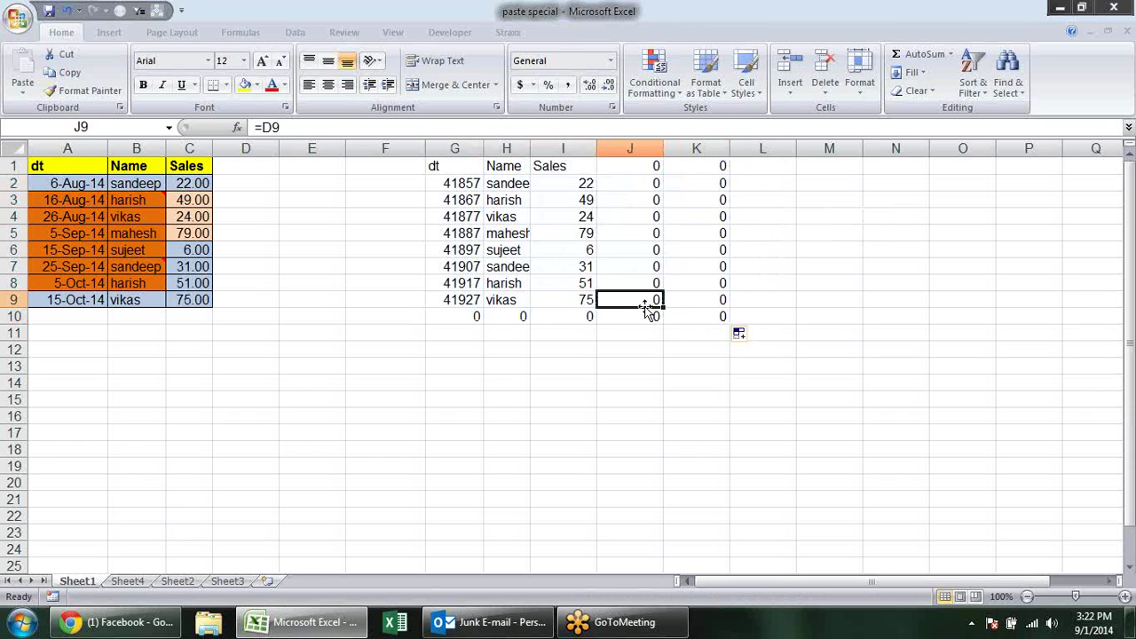
Confirm G1 refers to A1, then delete the filled link formulas in G1:K10.
{"action": "left_click_drag", "start_coordinate": [464, 169], "coordinate": [581, 302]}
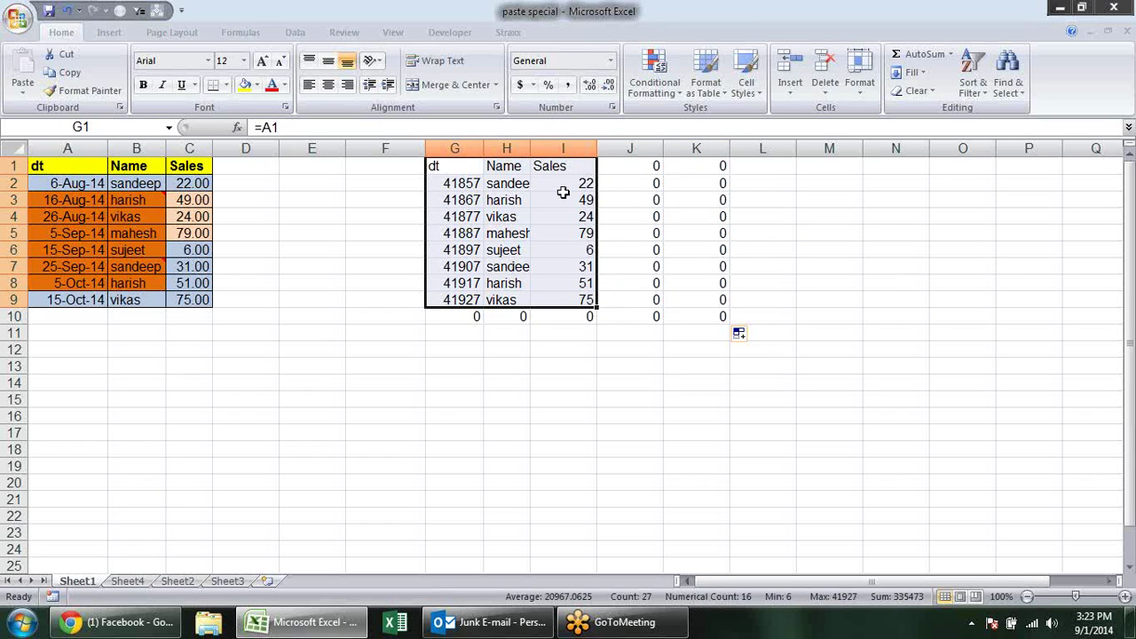
{"action": "left_click", "coordinate": [475, 168]}
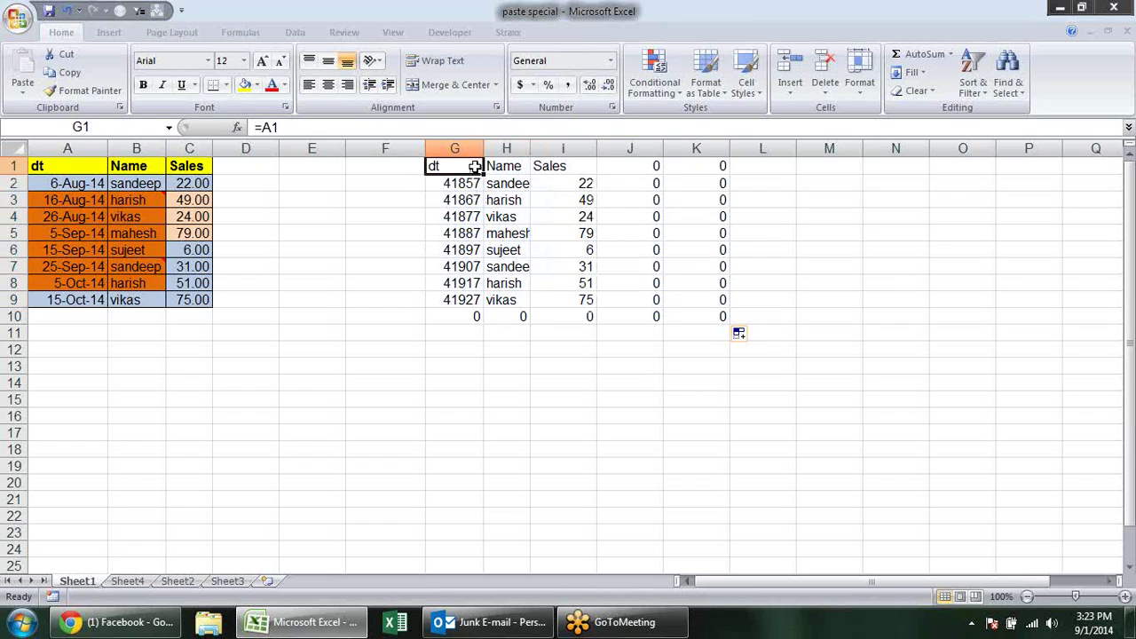
{"action": "double_click", "coordinate": [475, 167]}
{"action": "key", "text": "Escape"}
{"action": "left_click_drag", "start_coordinate": [464, 165], "coordinate": [697, 320]}
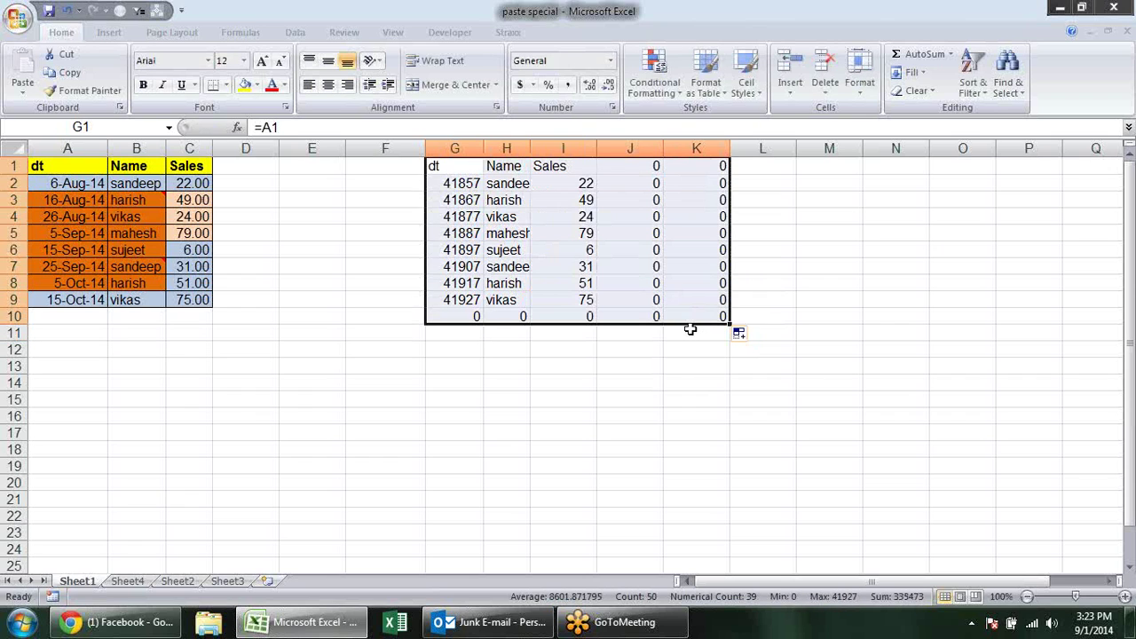
{"action": "key", "text": "Delete"}
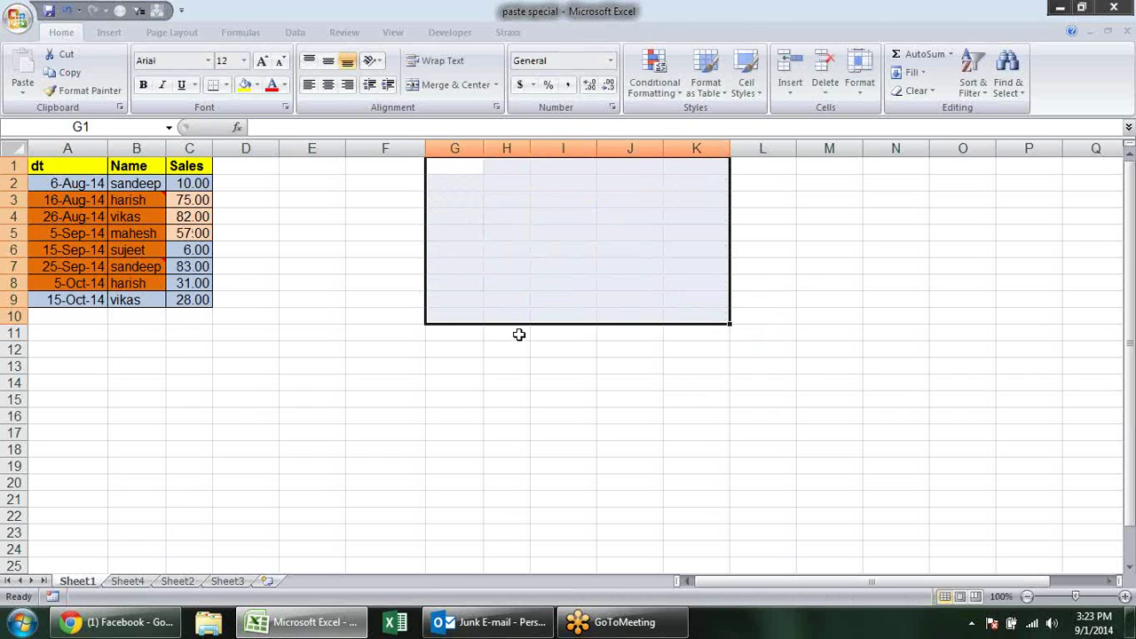
Copy the A1:C9 sales table and Paste Link it at G1.
{"action": "left_click", "coordinate": [518, 334]}
{"action": "mouse_move", "coordinate": [78, 167]}
{"action": "left_mouse_down"}
{"action": "mouse_move", "coordinate": [166, 283]}
{"action": "mouse_move", "coordinate": [195, 299]}
{"action": "left_mouse_up"}
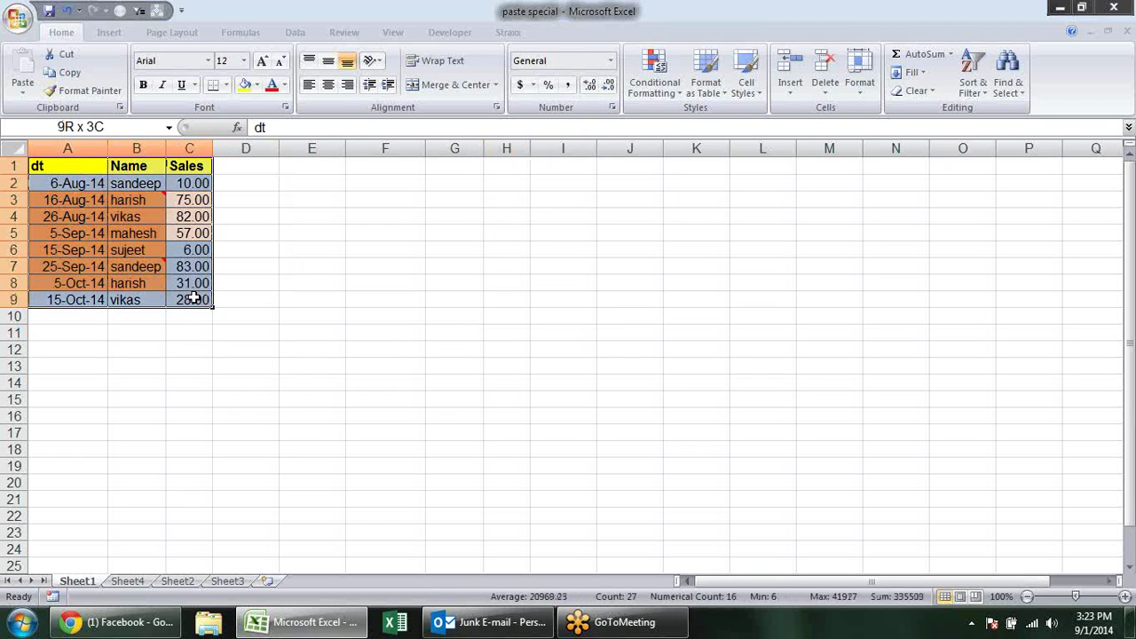
{"action": "key", "text": "ctrl+c"}
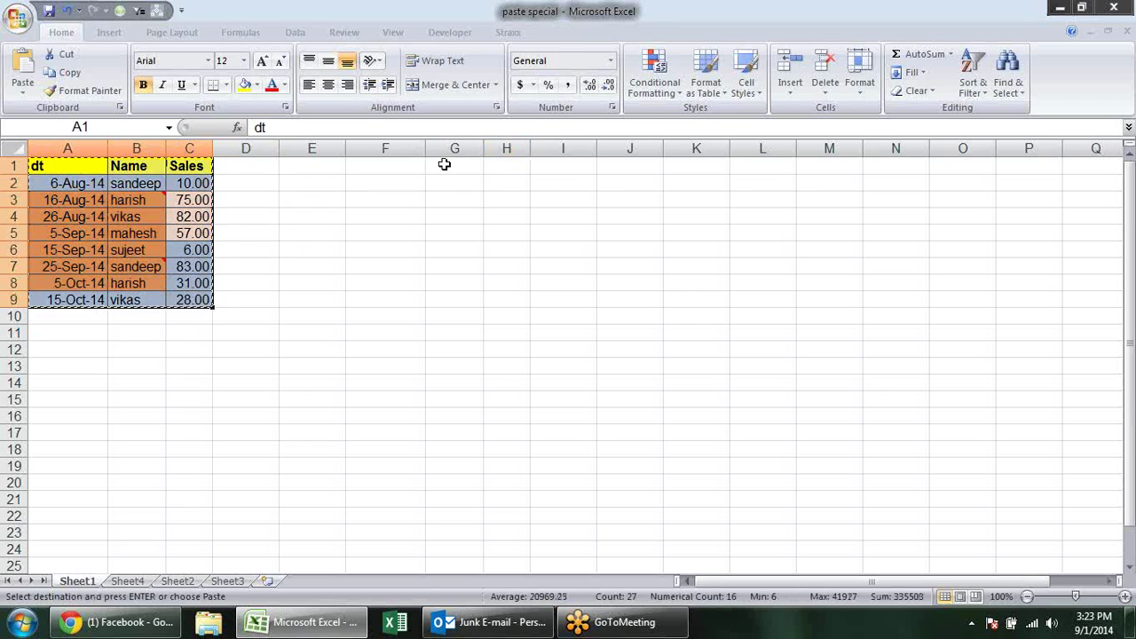
{"action": "left_click", "coordinate": [444, 164]}
{"action": "key", "text": "ctrl+alt+v"}
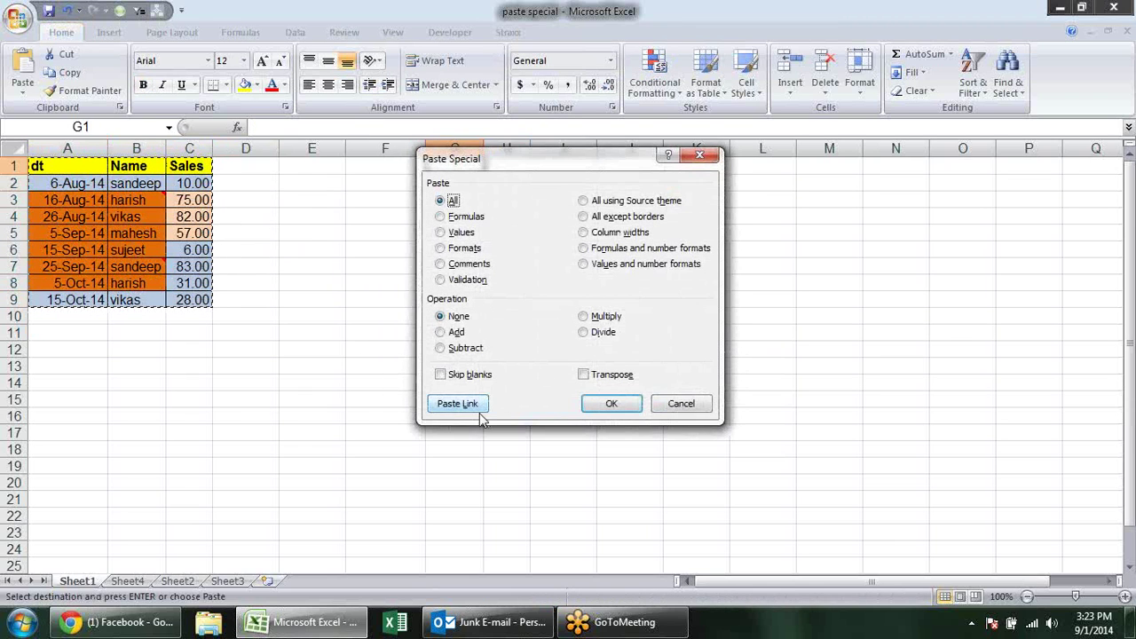
{"action": "left_click", "coordinate": [470, 411]}
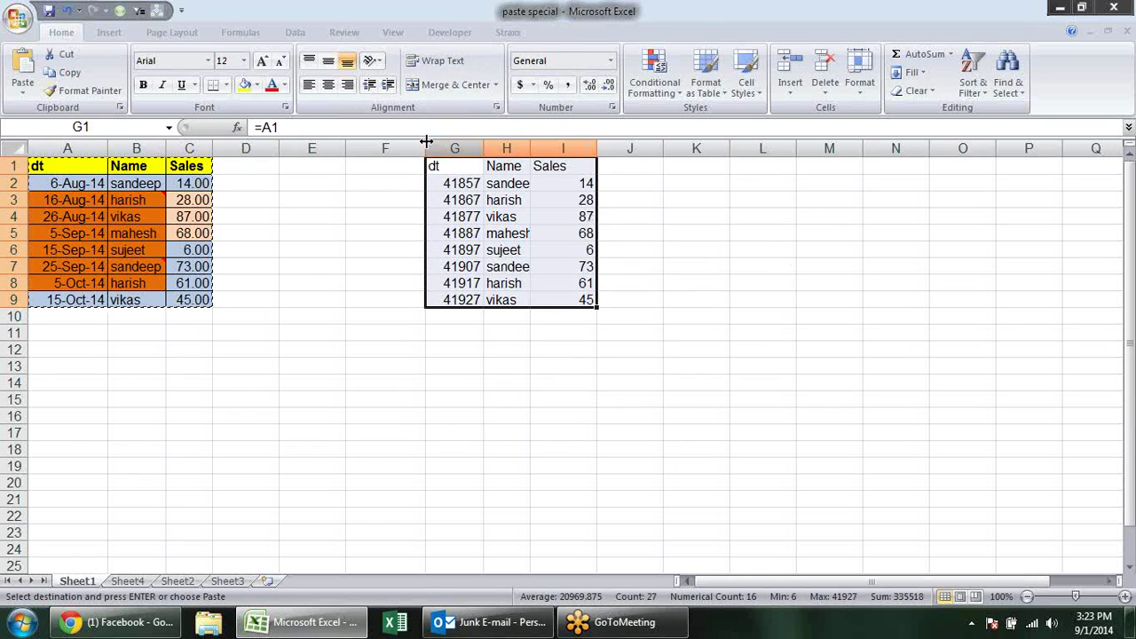
Paste Special the source formats and column widths onto the G1:I9 linked copy.
{"action": "key", "text": "ctrl+alt+v"}
{"action": "left_click", "coordinate": [480, 249]}
{"action": "left_click", "coordinate": [613, 404]}
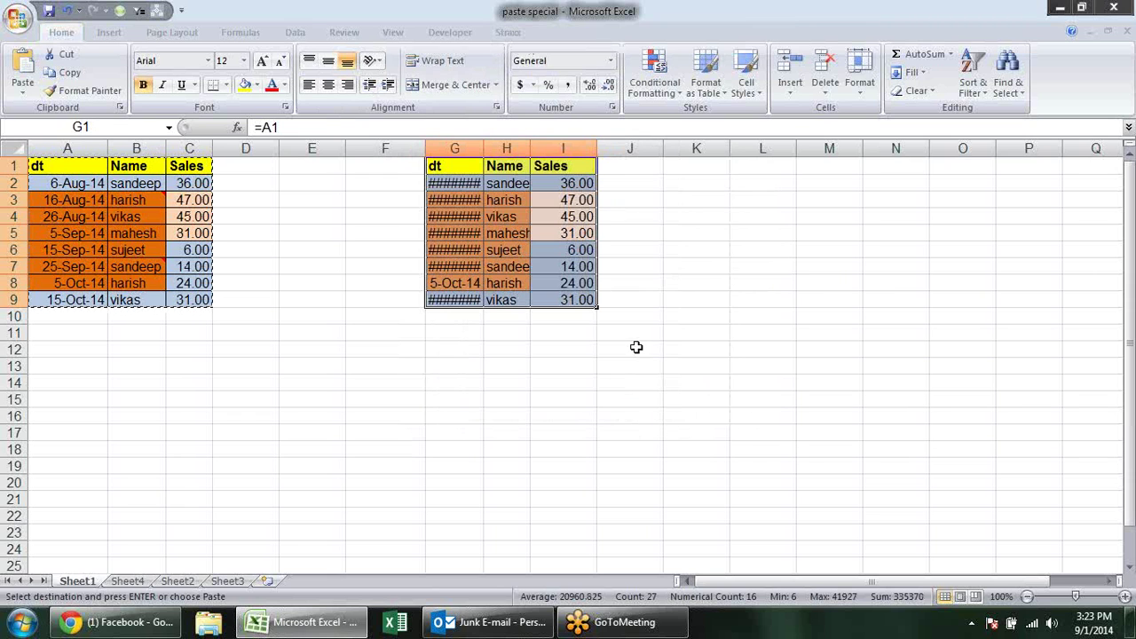
{"action": "key", "text": "alt+e"}
{"action": "key", "text": "s"}
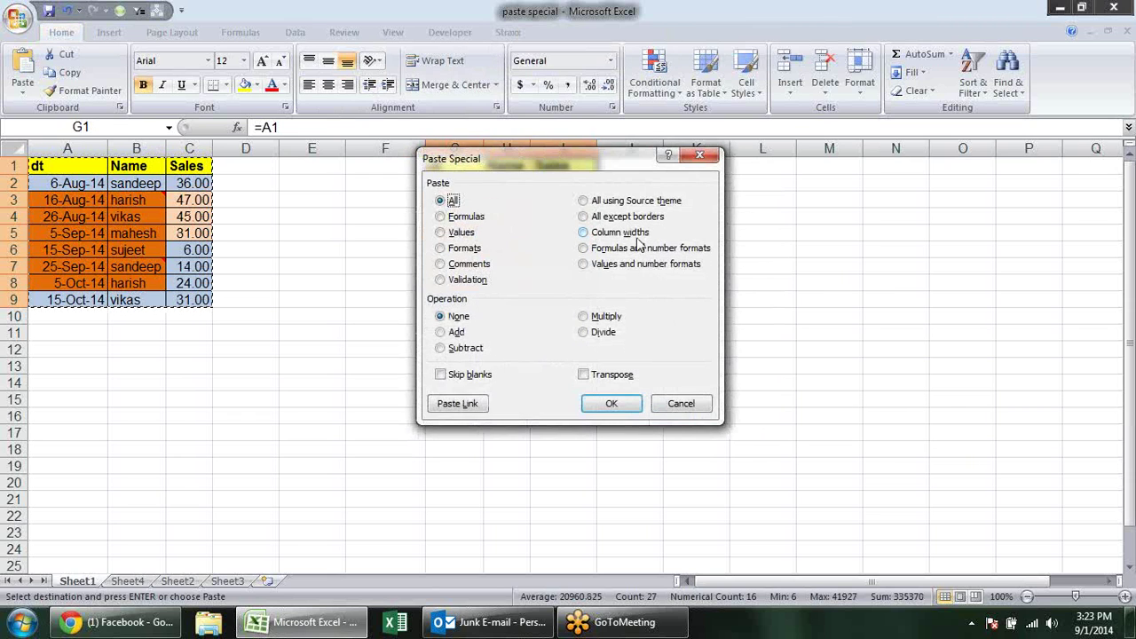
{"action": "left_click", "coordinate": [622, 233]}
{"action": "left_click", "coordinate": [612, 404]}
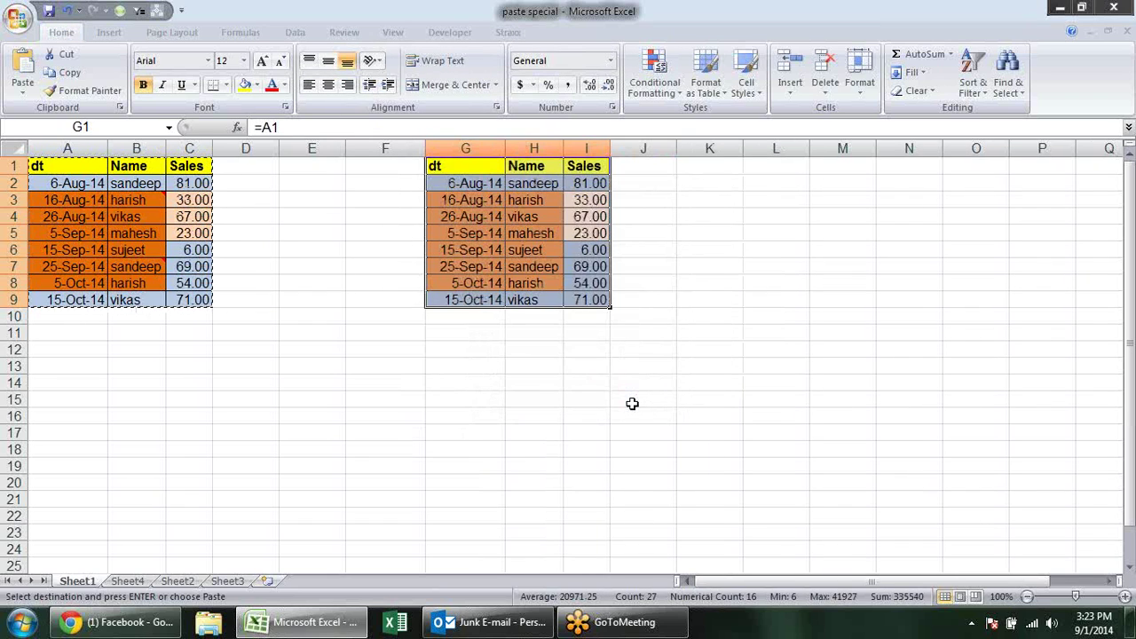
{"action": "left_click", "coordinate": [626, 389]}
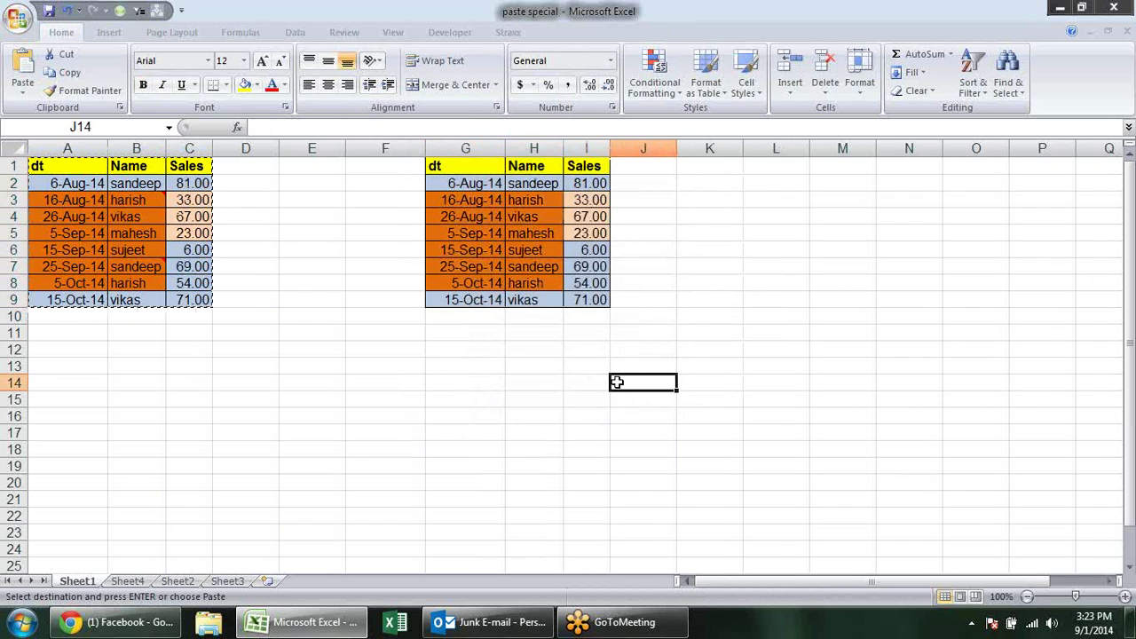
{"action": "key", "text": "Escape"}
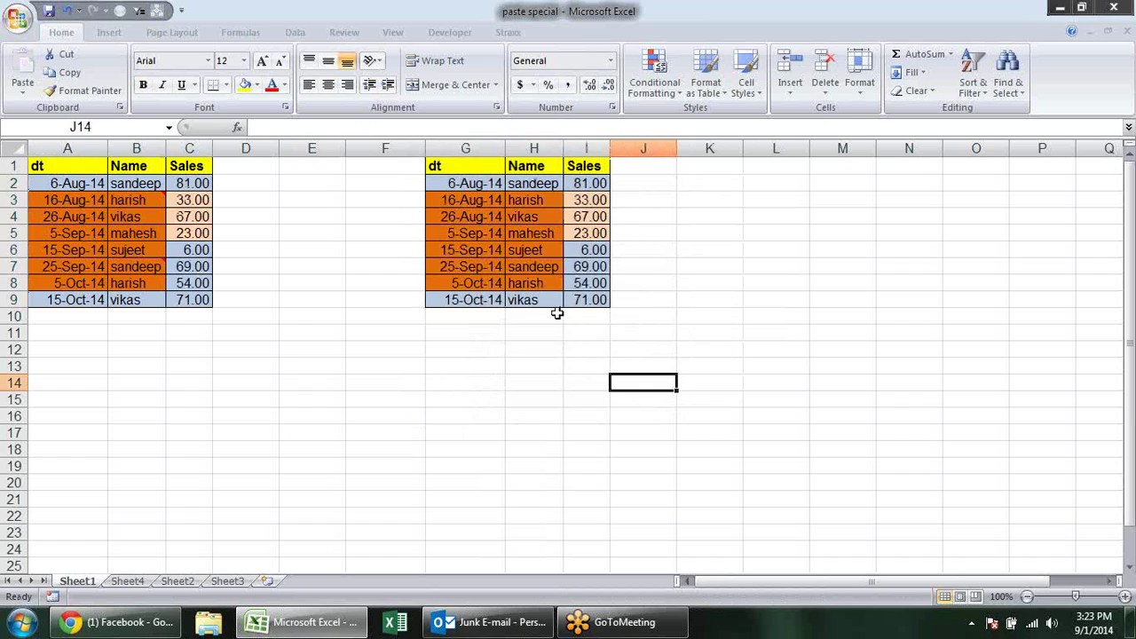
Check the link formulas in H7, H4, G3, G2, H3, I3 and I5, then select columns G to I.
{"action": "left_click", "coordinate": [550, 316]}
{"action": "left_click", "coordinate": [552, 267]}
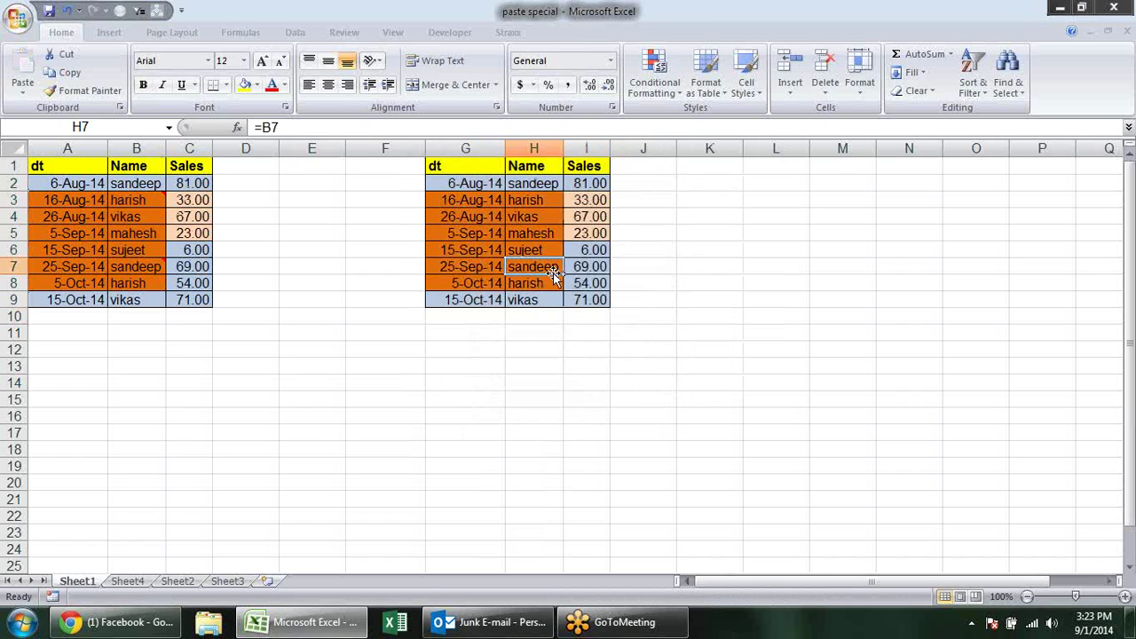
{"action": "left_click", "coordinate": [551, 216]}
{"action": "left_click", "coordinate": [489, 196]}
{"action": "left_click", "coordinate": [493, 185]}
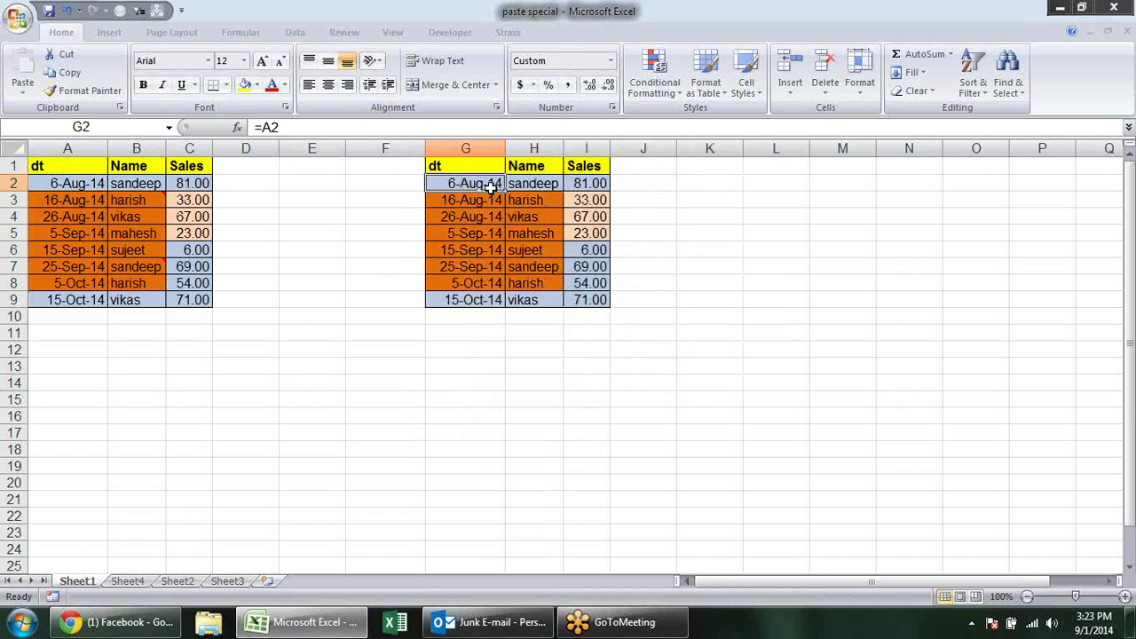
{"action": "left_click", "coordinate": [557, 204]}
{"action": "left_click", "coordinate": [604, 200]}
{"action": "left_click", "coordinate": [601, 233]}
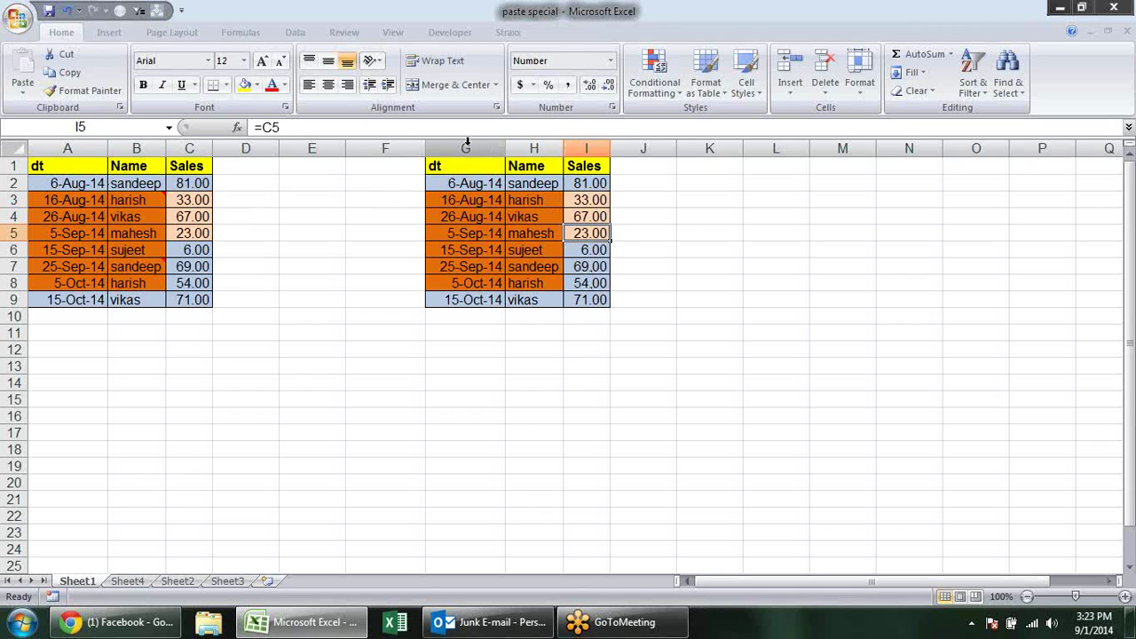
{"action": "left_click_drag", "start_coordinate": [466, 142], "coordinate": [593, 149]}
Remove the linked G1:I9 copy and select the original A1:C9 sales table.
{"action": "key", "text": "alt+e"}
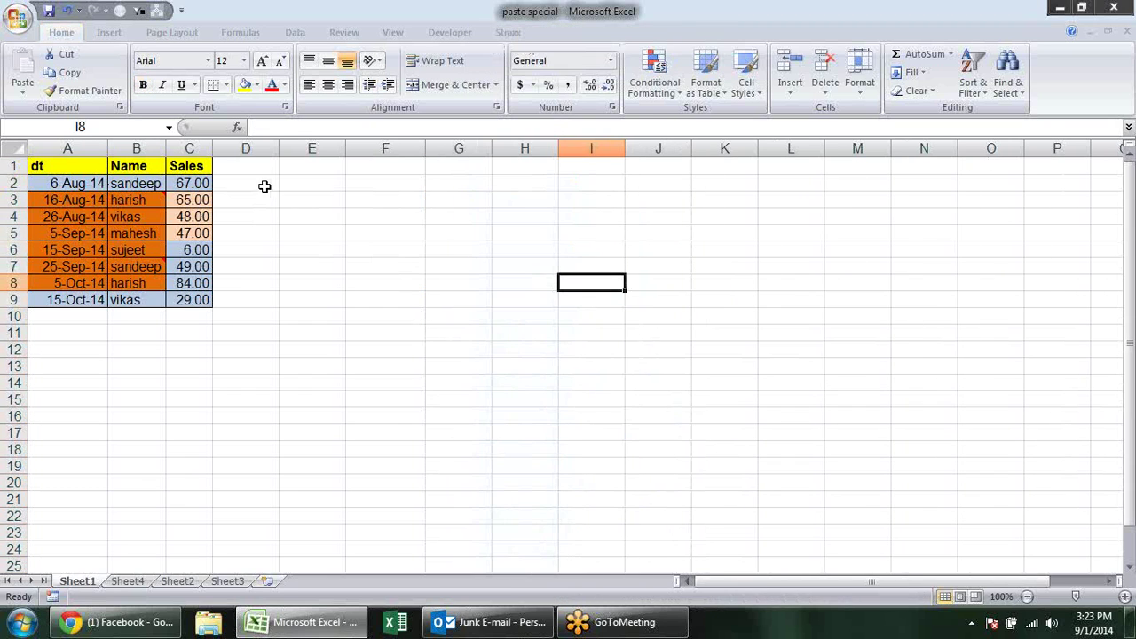
{"action": "left_click_drag", "start_coordinate": [264, 186], "coordinate": [1007, 499]}
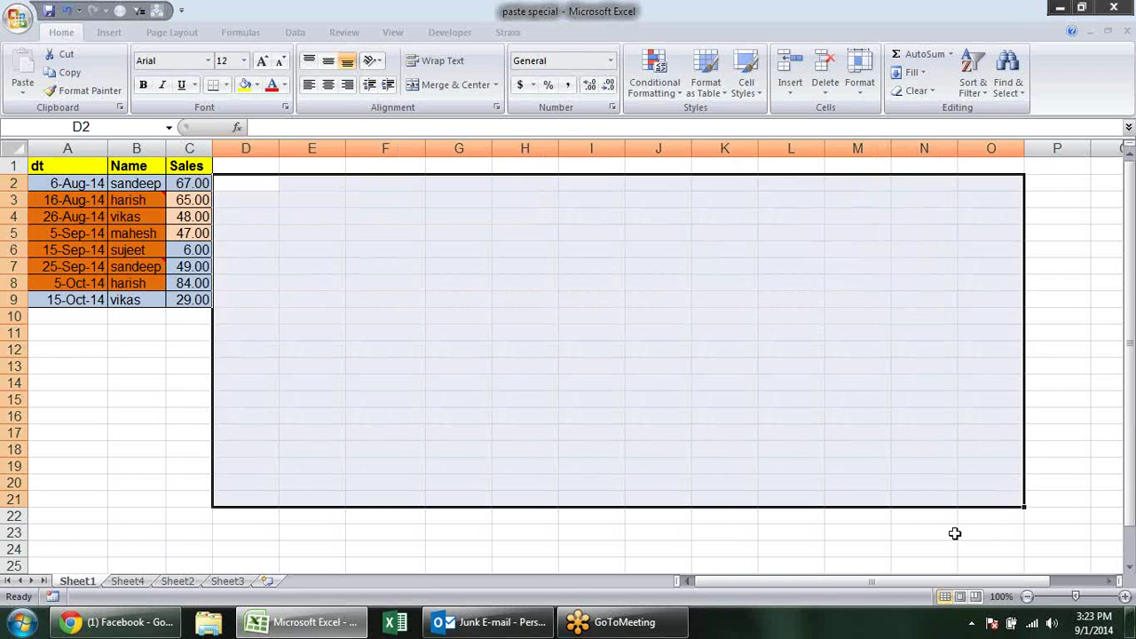
{"action": "left_click", "coordinate": [688, 414]}
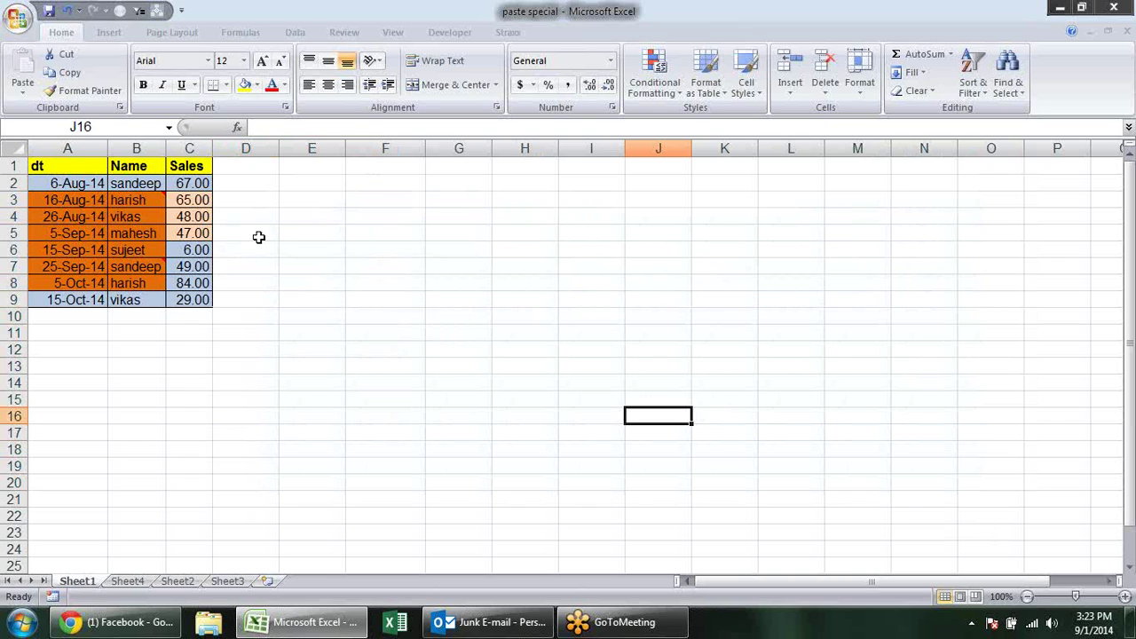
{"action": "left_click_drag", "start_coordinate": [258, 237], "coordinate": [275, 253]}
{"action": "left_click_drag", "start_coordinate": [324, 213], "coordinate": [405, 273]}
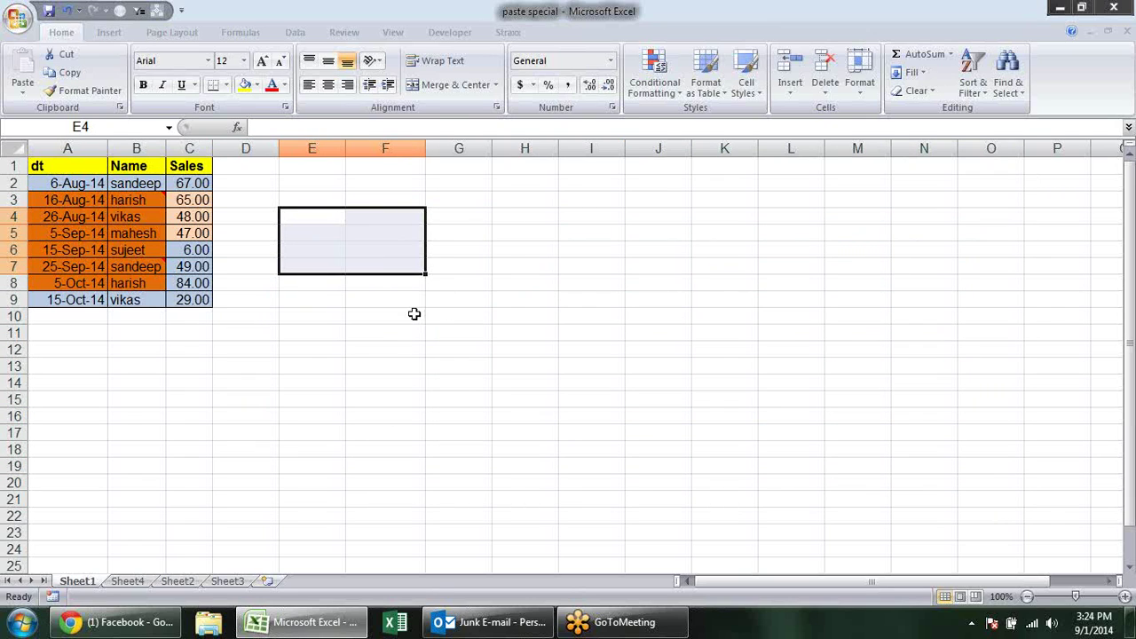
{"action": "left_click", "coordinate": [414, 314]}
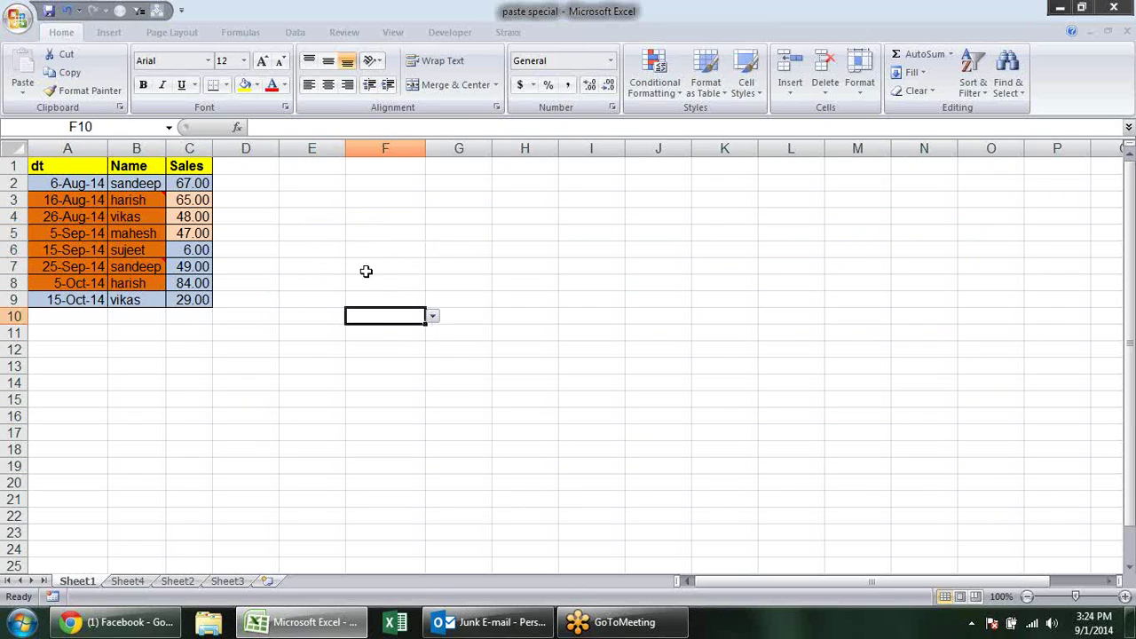
{"action": "left_click_drag", "start_coordinate": [53, 172], "coordinate": [191, 297]}
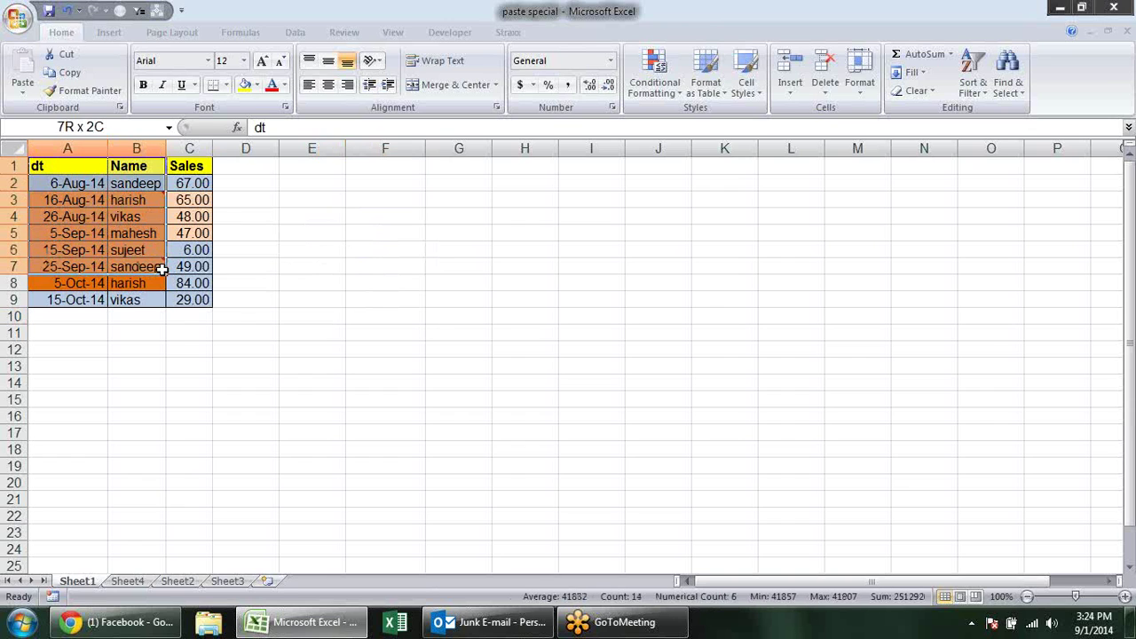
{"action": "left_click", "coordinate": [435, 196]}
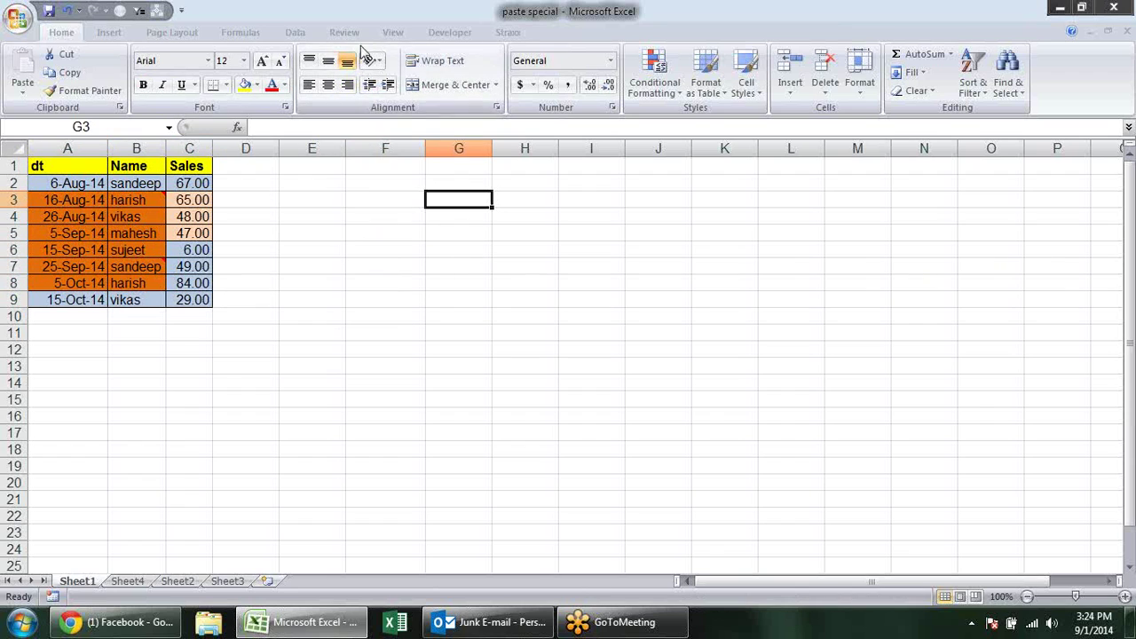
{"action": "left_click_drag", "start_coordinate": [200, 299], "coordinate": [54, 167]}
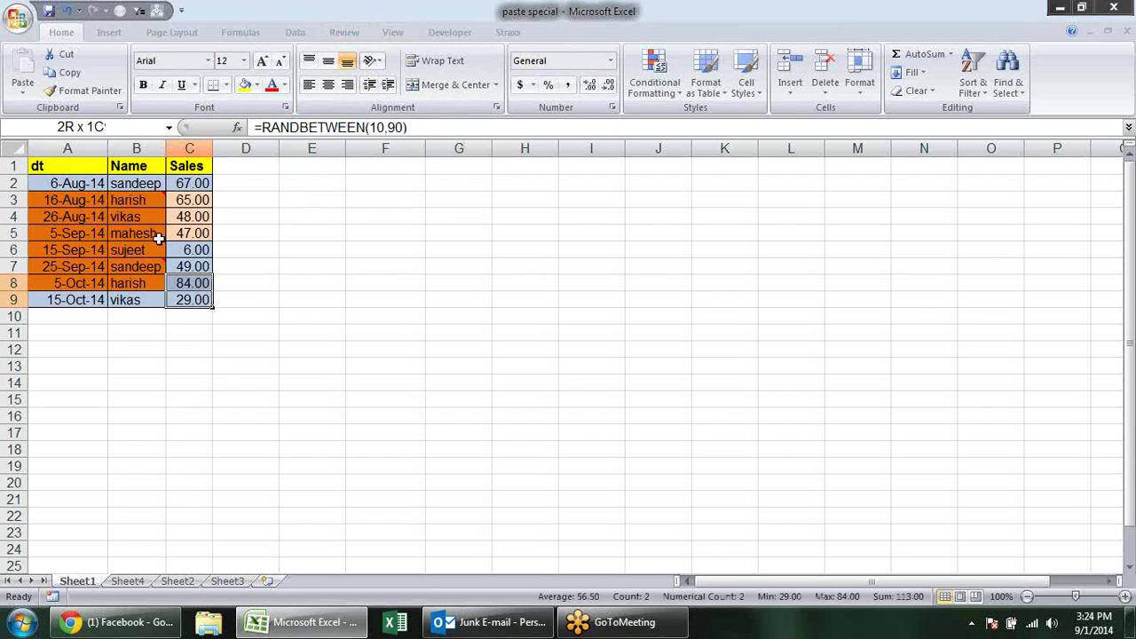
Copy the sales table and paste it as a static picture.
{"action": "key", "text": "ctrl+c"}
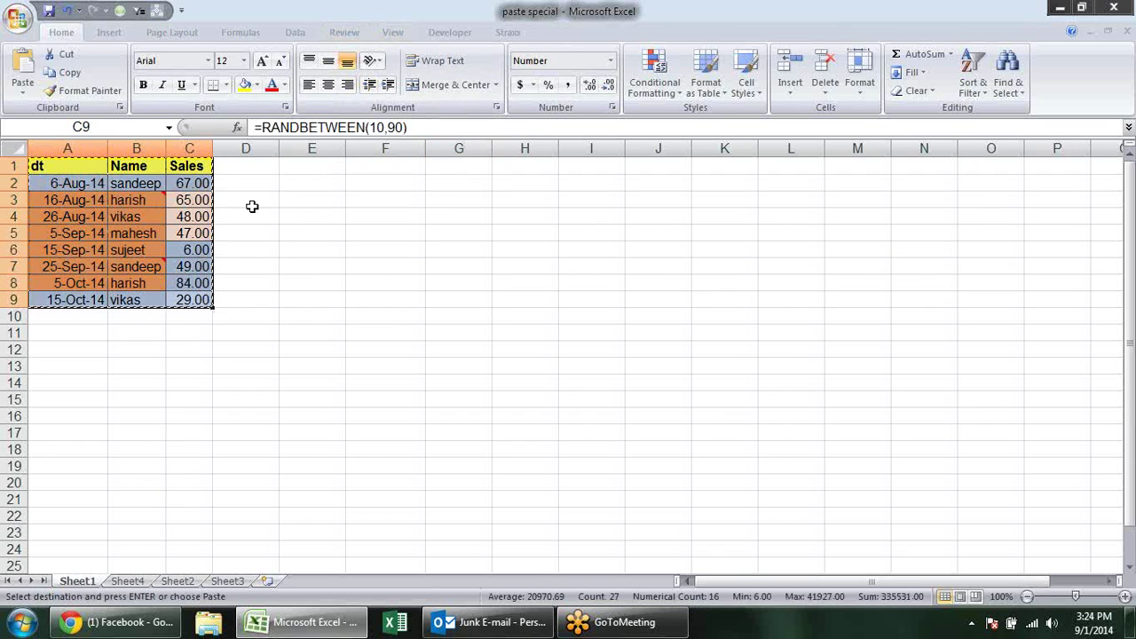
{"action": "left_click", "coordinate": [24, 94]}
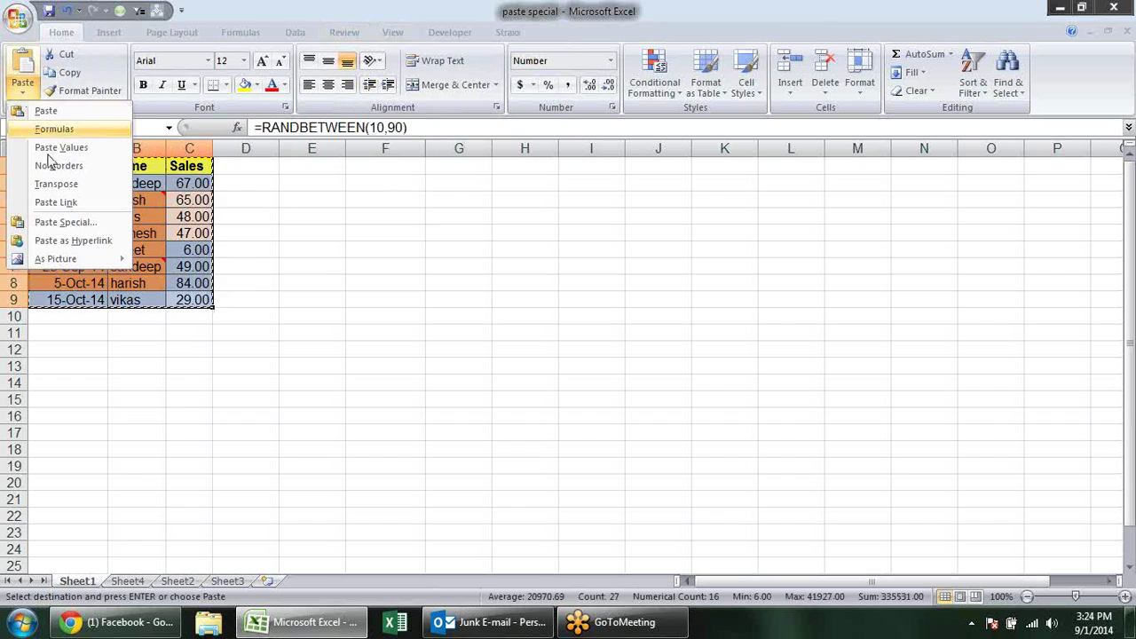
{"action": "mouse_move", "coordinate": [59, 262]}
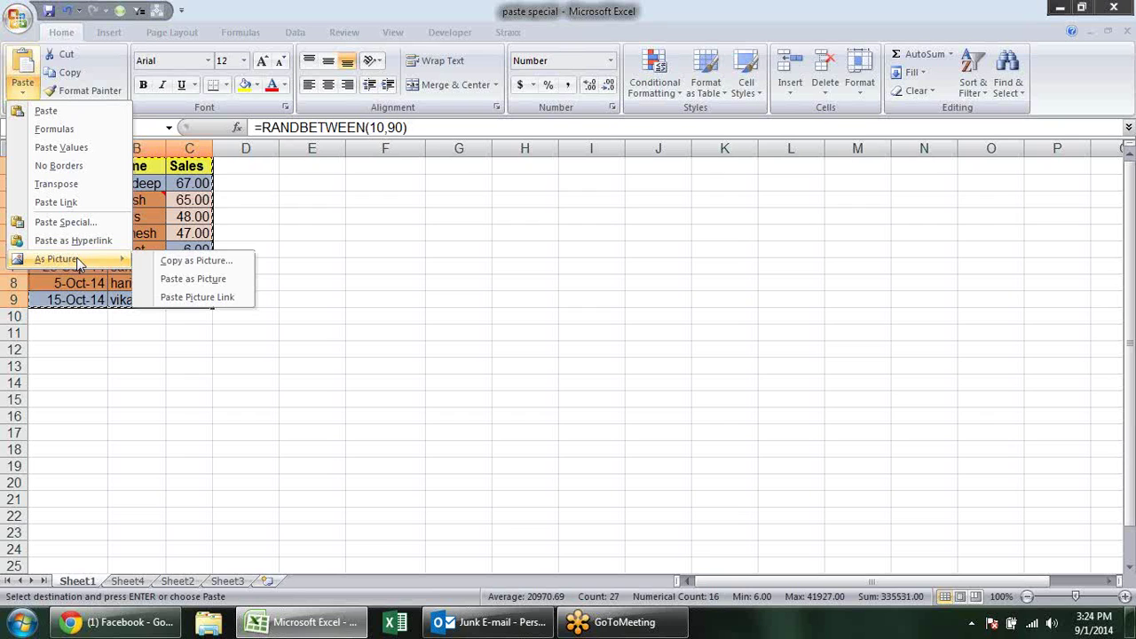
{"action": "left_click", "coordinate": [199, 279]}
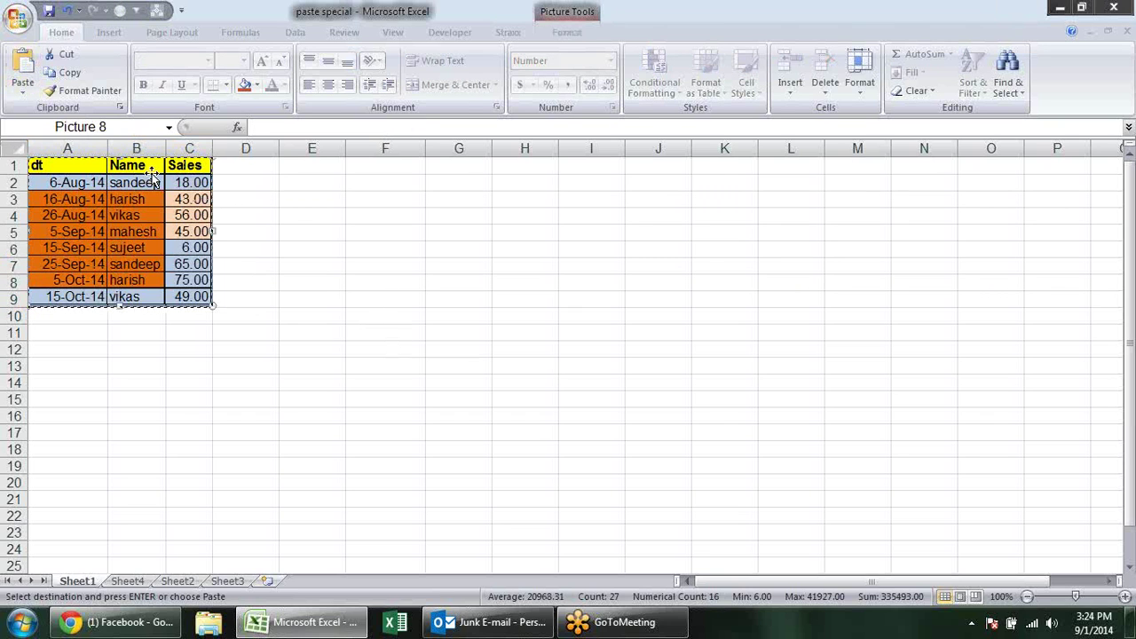
Move the table picture to column F and shrink it to fit columns F to H.
{"action": "left_click_drag", "start_coordinate": [143, 193], "coordinate": [457, 192]}
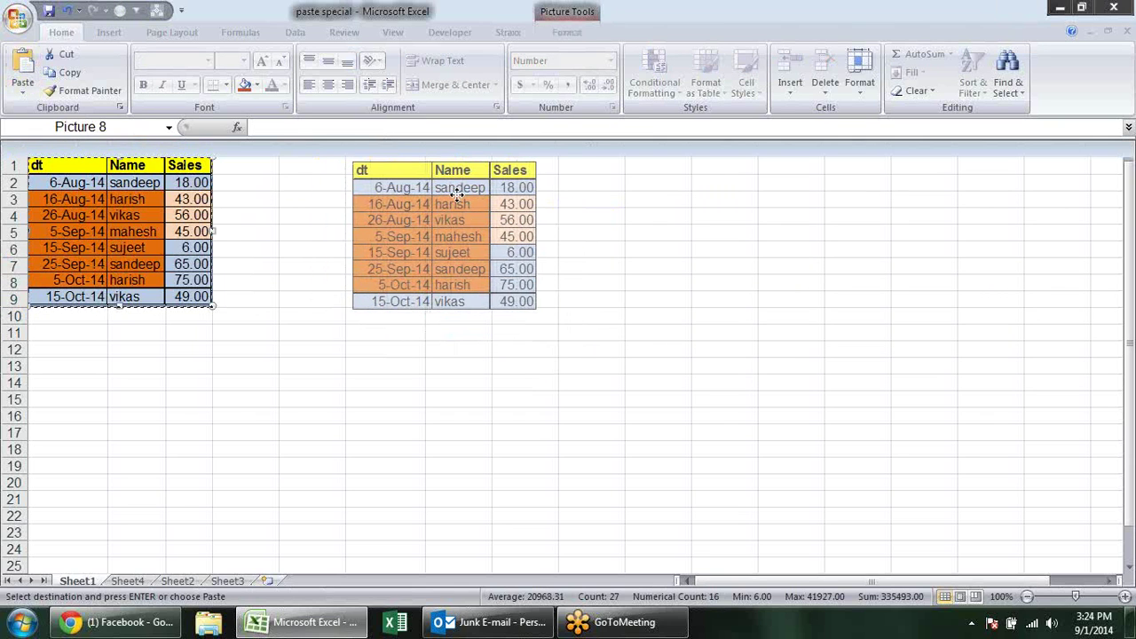
{"action": "left_click_drag", "start_coordinate": [537, 306], "coordinate": [514, 290]}
{"action": "key", "text": "Escape"}
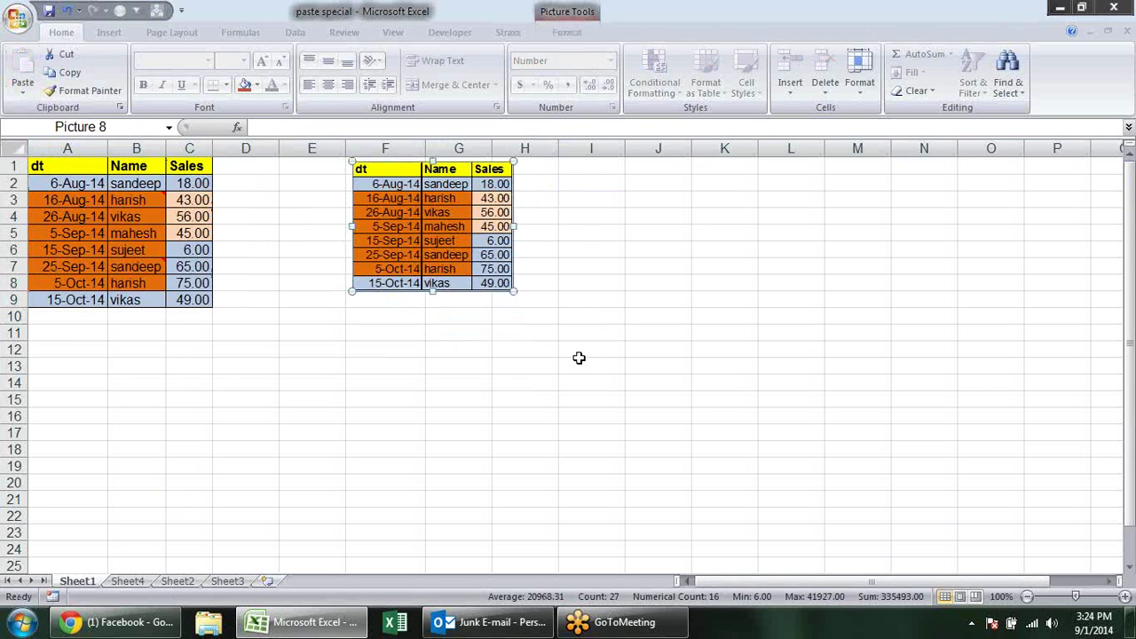
{"action": "left_click", "coordinate": [578, 353]}
{"action": "left_click", "coordinate": [472, 250]}
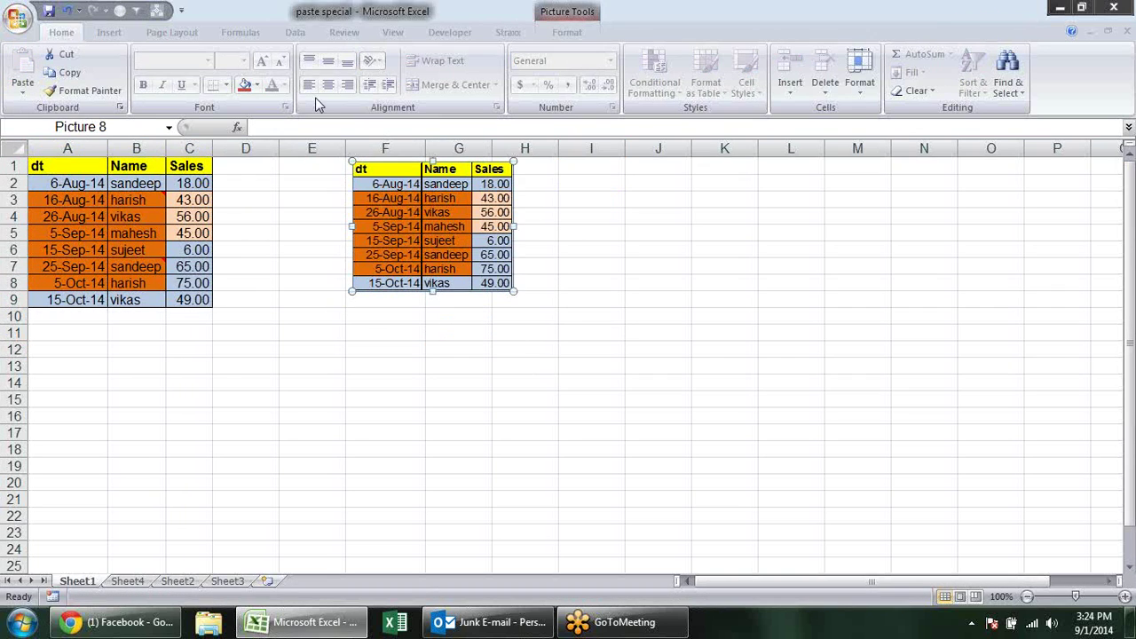
Hide the sheet gridlines and select the static table picture.
{"action": "left_click", "coordinate": [393, 32]}
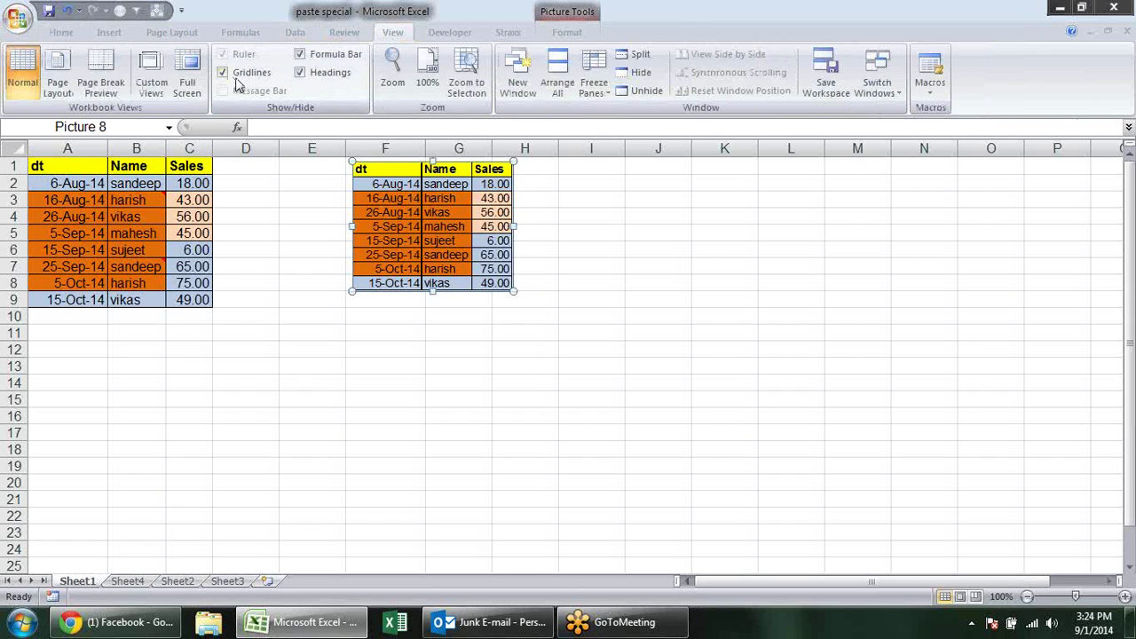
{"action": "left_click", "coordinate": [236, 76]}
{"action": "left_click", "coordinate": [421, 448]}
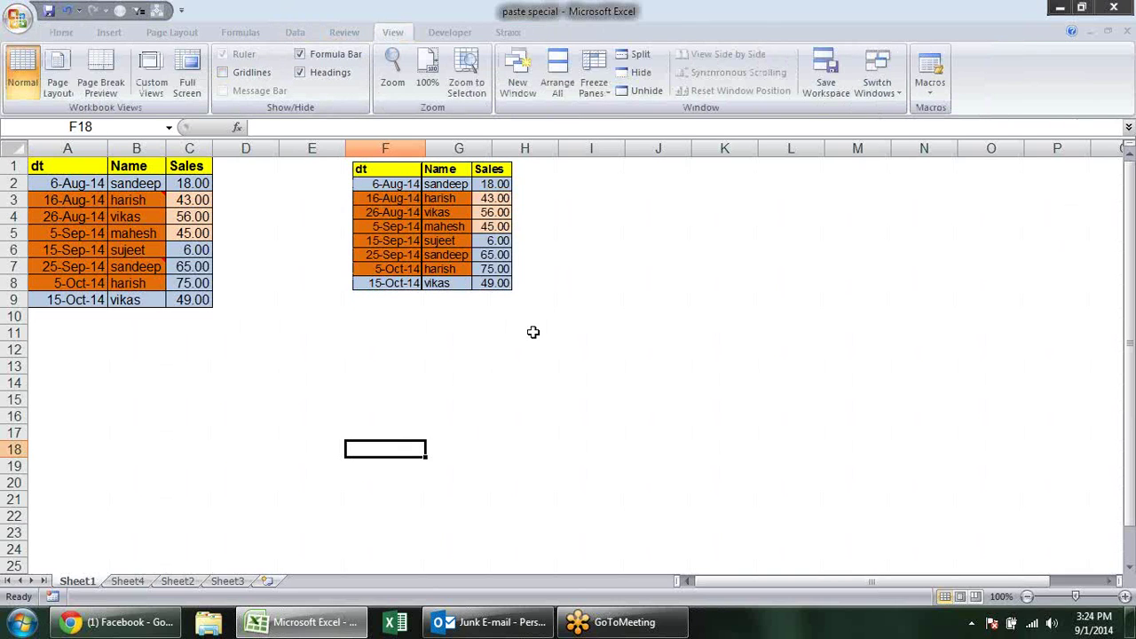
{"action": "left_click", "coordinate": [475, 284]}
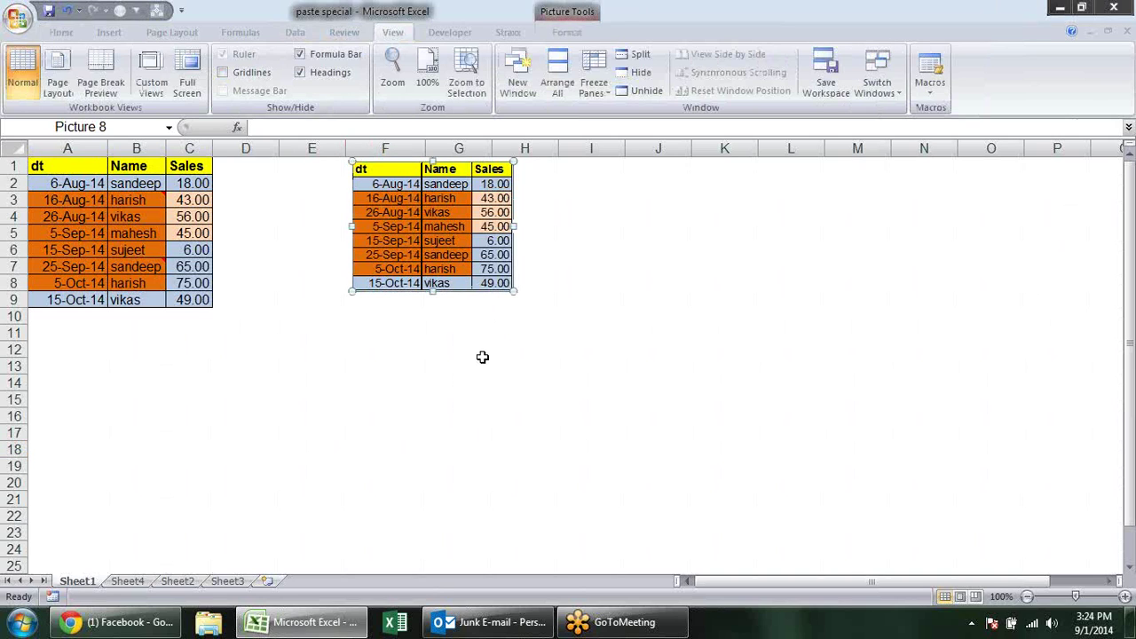
{"action": "left_click", "coordinate": [588, 319]}
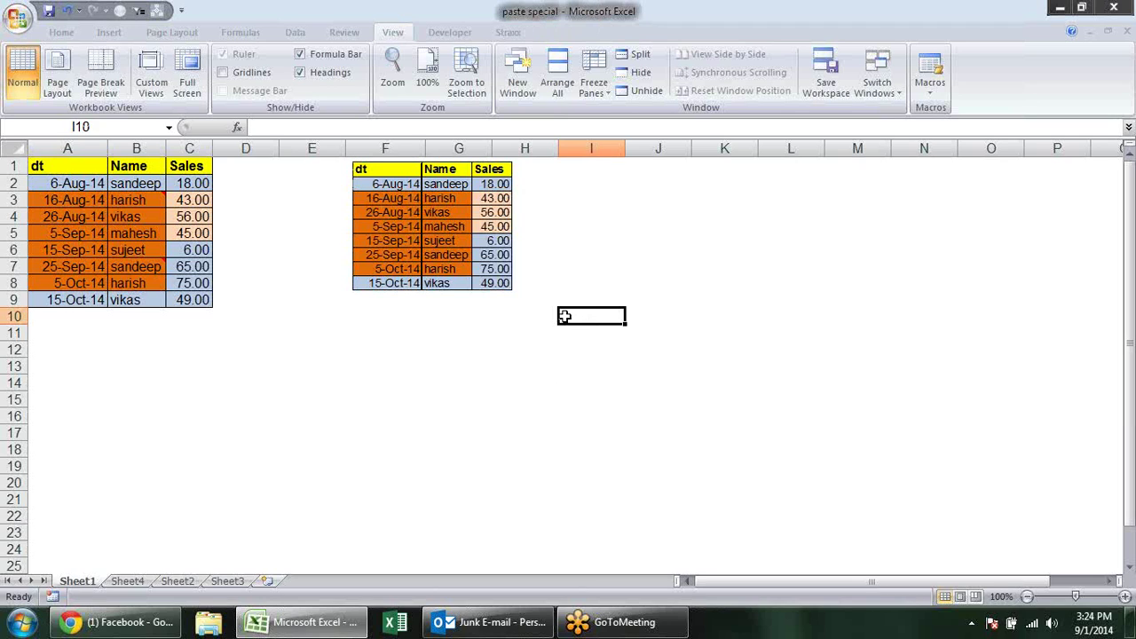
{"action": "left_click", "coordinate": [502, 255]}
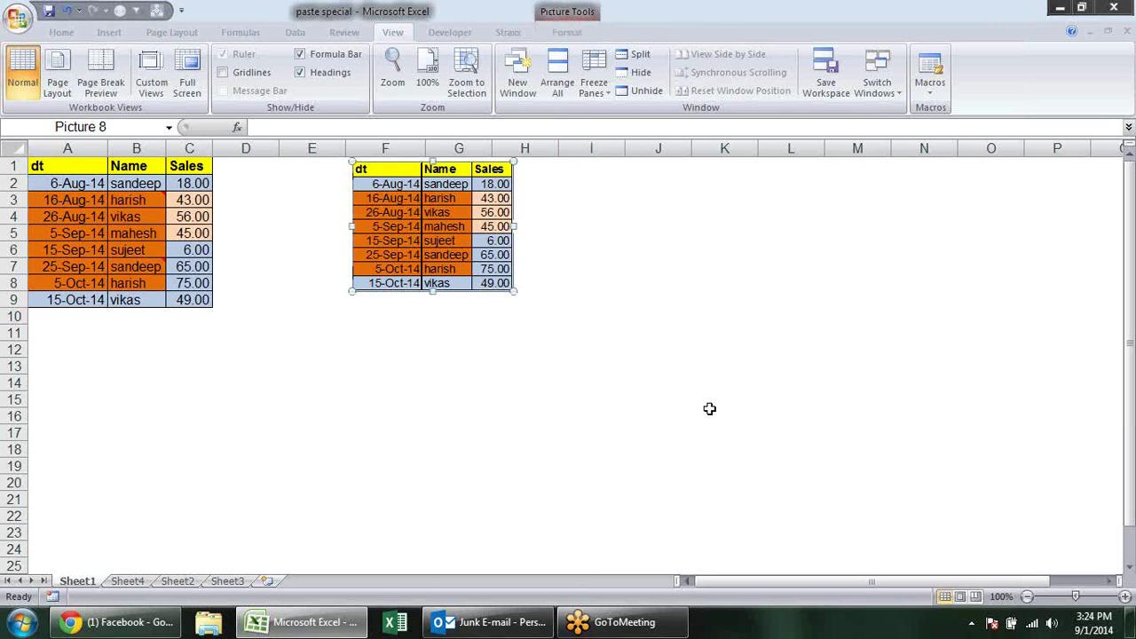
Delete the table picture and copy the A1:C9 sales table again.
{"action": "key", "text": "Delete"}
{"action": "left_click_drag", "start_coordinate": [93, 166], "coordinate": [196, 302]}
{"action": "key", "text": "ctrl+c"}
Paste A1:C9 as a linked picture, move it to E2 and enlarge it to span E2:I17.
{"action": "scroll", "coordinate": [32, 84], "scroll_direction": "up", "scroll_amount": 6}
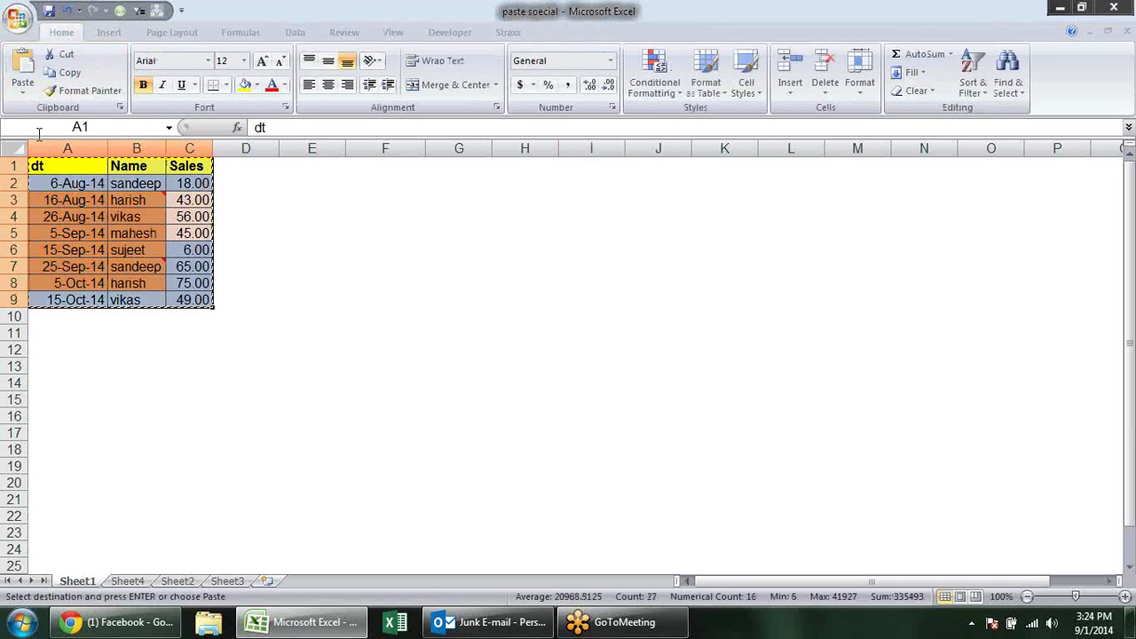
{"action": "left_click", "coordinate": [31, 92]}
{"action": "mouse_move", "coordinate": [86, 256]}
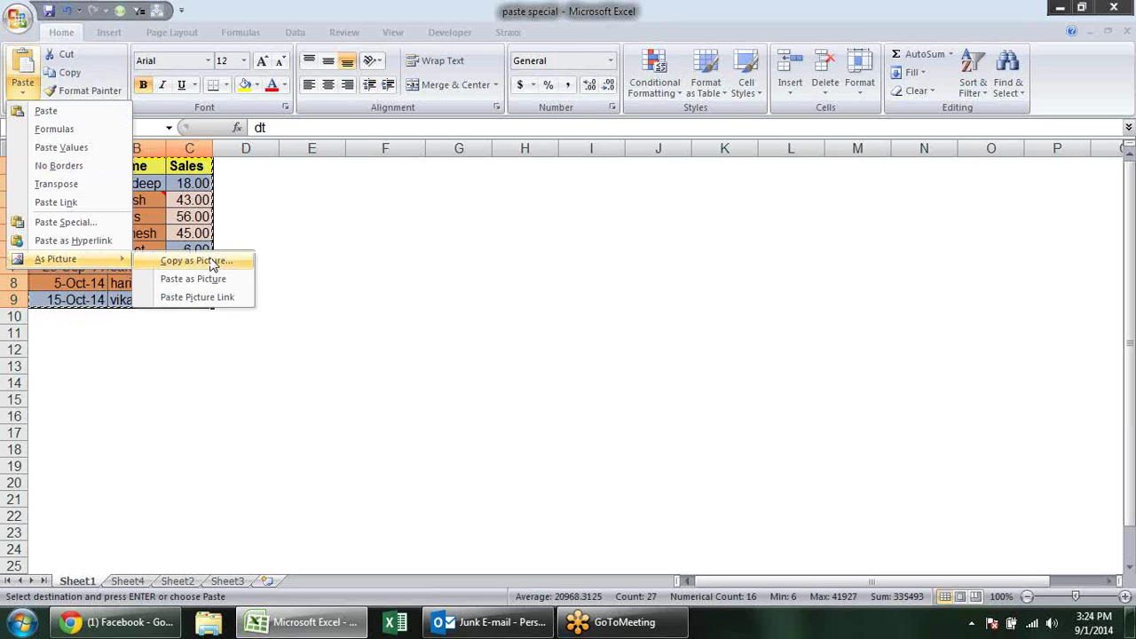
{"action": "left_click", "coordinate": [199, 298]}
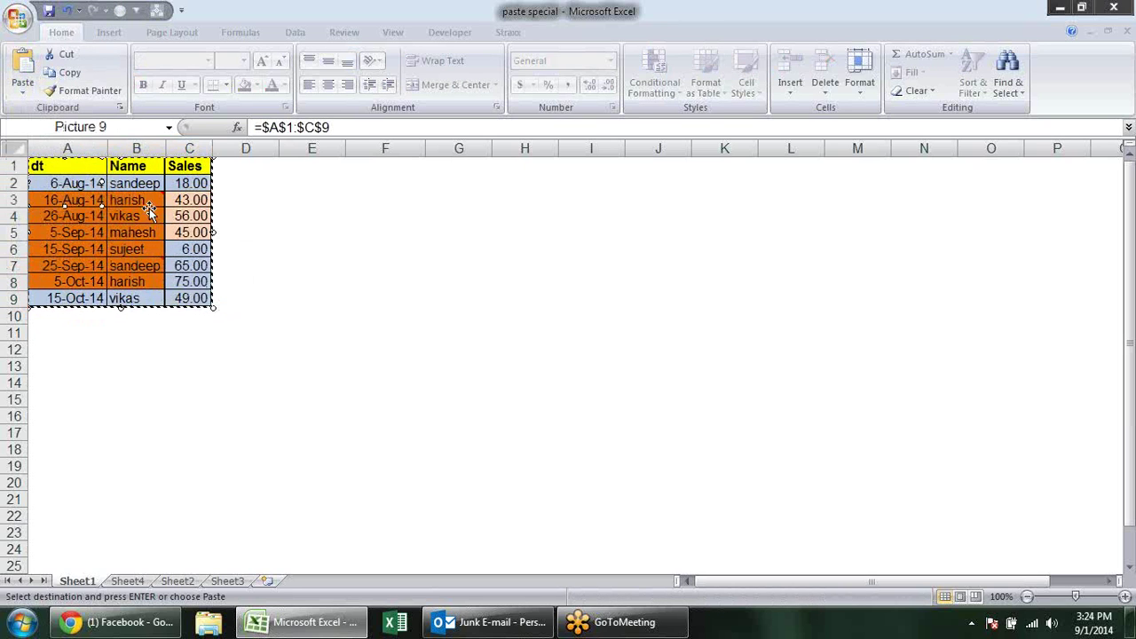
{"action": "left_click_drag", "start_coordinate": [384, 255], "coordinate": [439, 240]}
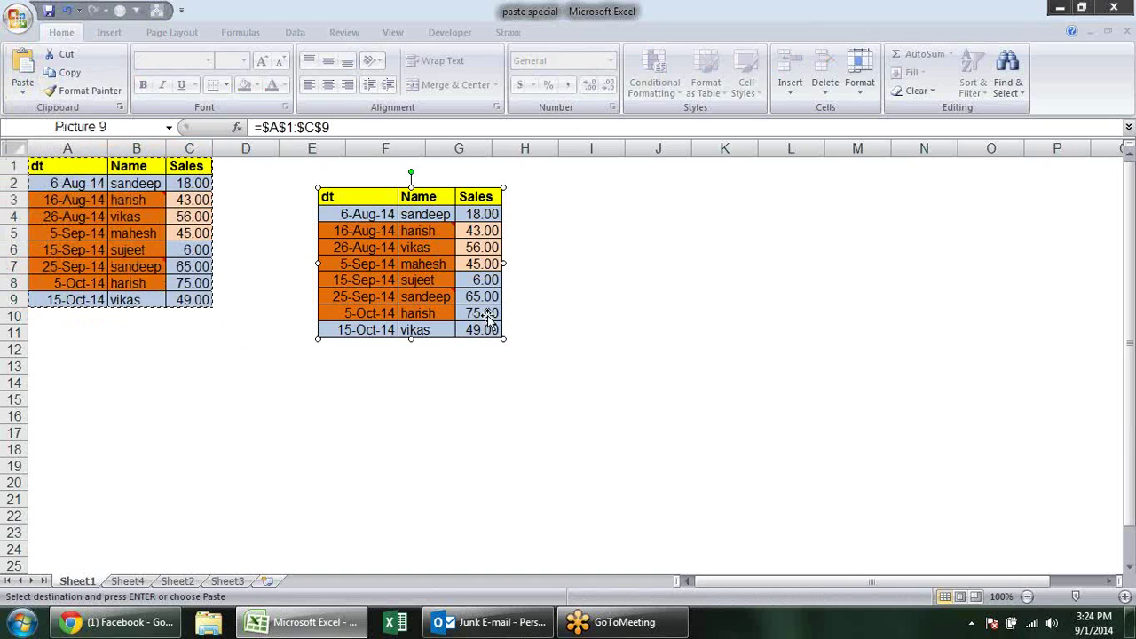
{"action": "left_click_drag", "start_coordinate": [503, 338], "coordinate": [626, 438]}
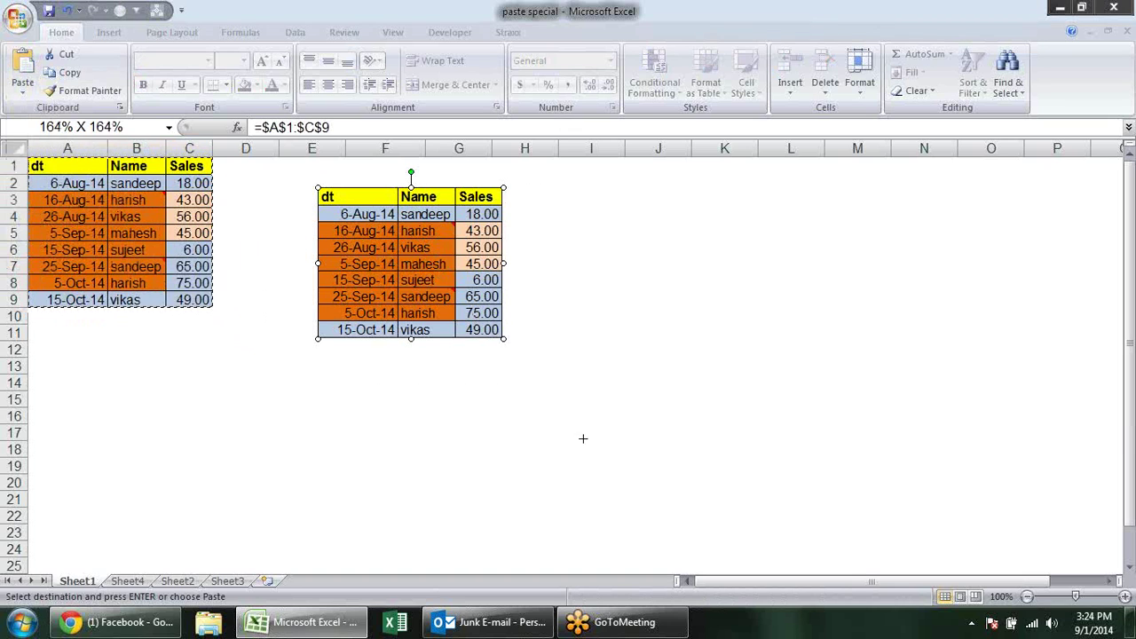
{"action": "left_click", "coordinate": [688, 426]}
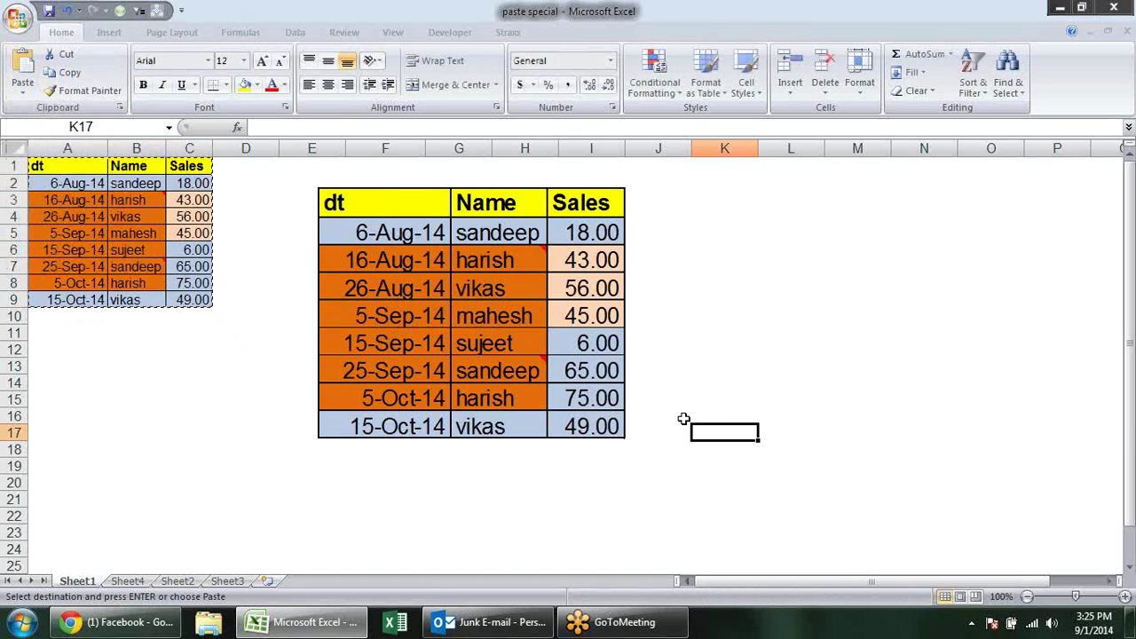
Replace the name in cell B2 with a new employee name.
{"action": "key", "text": "Escape"}
{"action": "left_click", "coordinate": [139, 183]}
{"action": "type", "text": "Pra"}
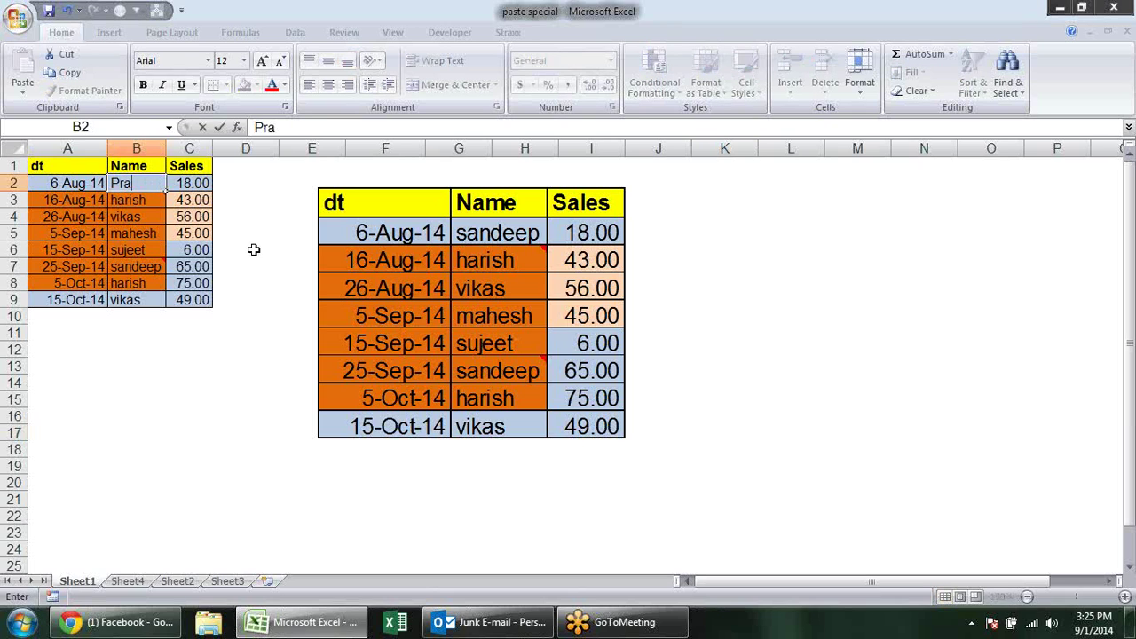
{"action": "key", "text": "Return"}
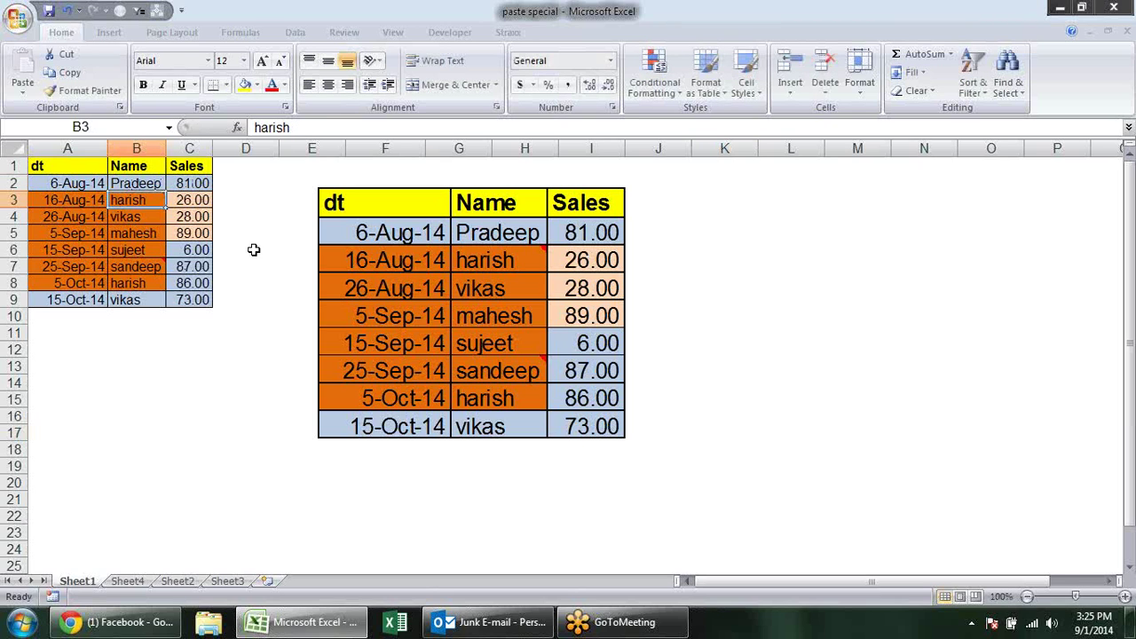
Give A2:B8 a peach fill, then select the linked picture to see it update.
{"action": "left_click_drag", "start_coordinate": [78, 183], "coordinate": [164, 283]}
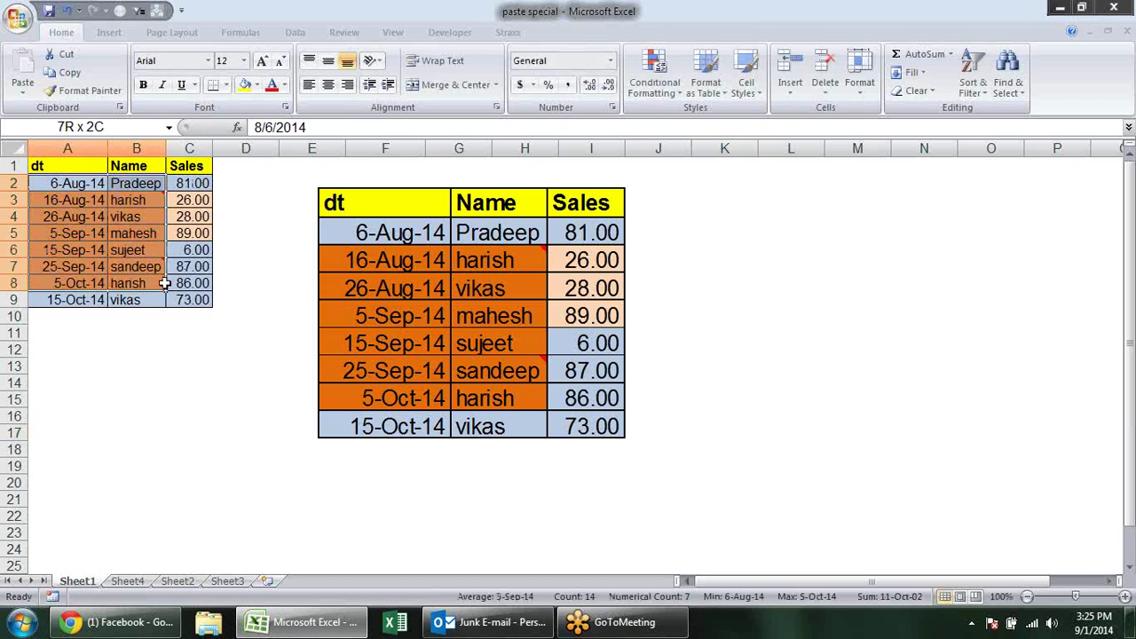
{"action": "left_click", "coordinate": [257, 85]}
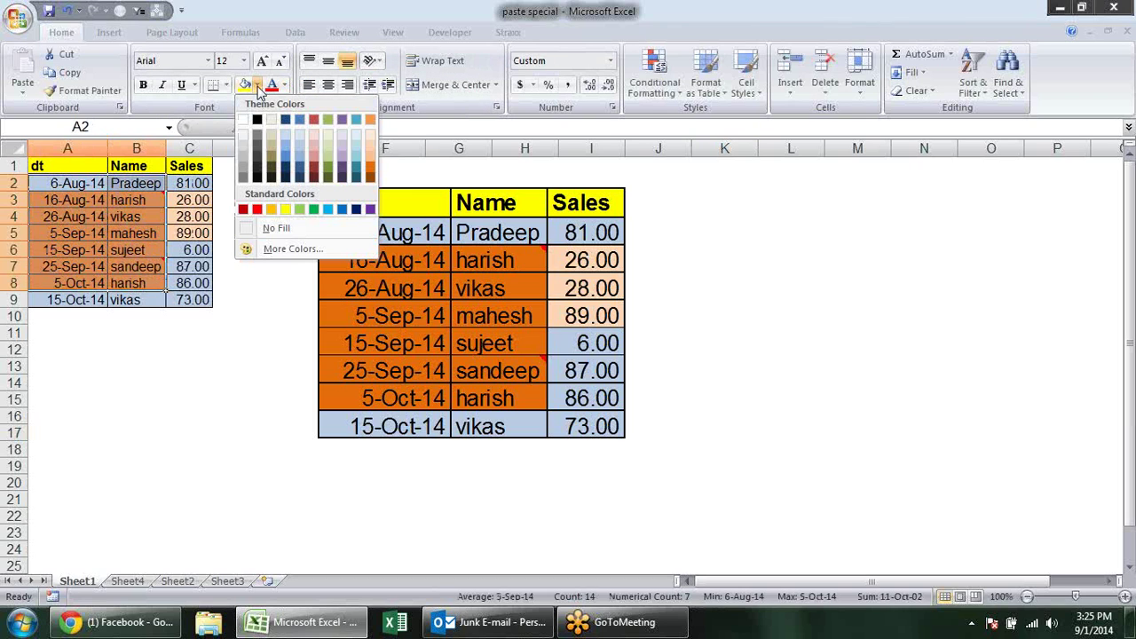
{"action": "left_click", "coordinate": [368, 156]}
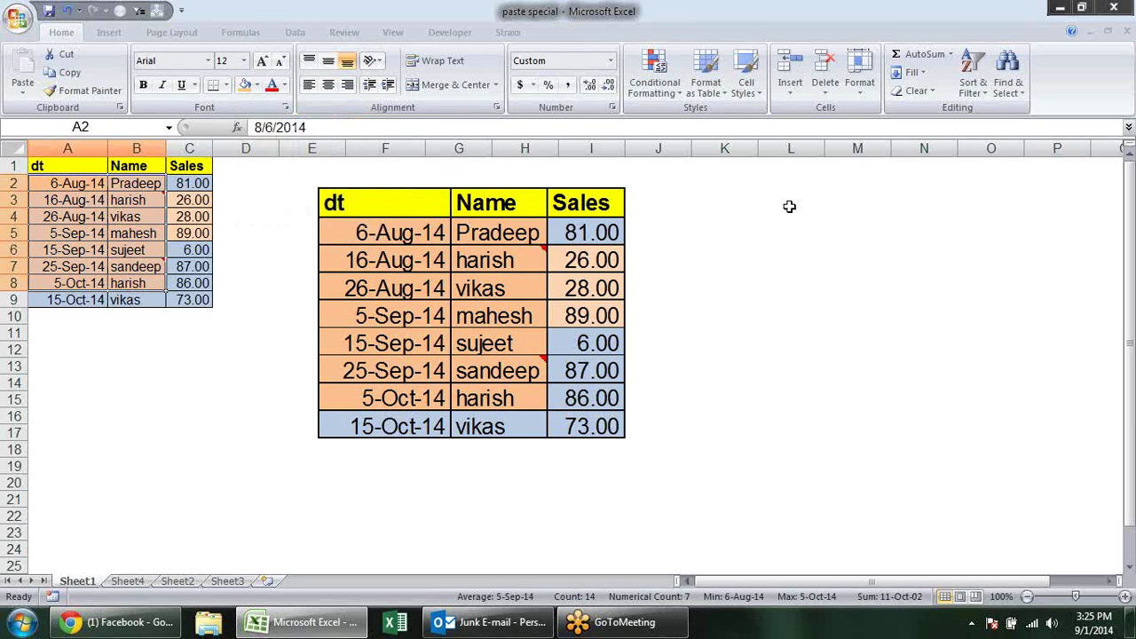
{"action": "left_click", "coordinate": [789, 214]}
{"action": "left_click", "coordinate": [626, 232]}
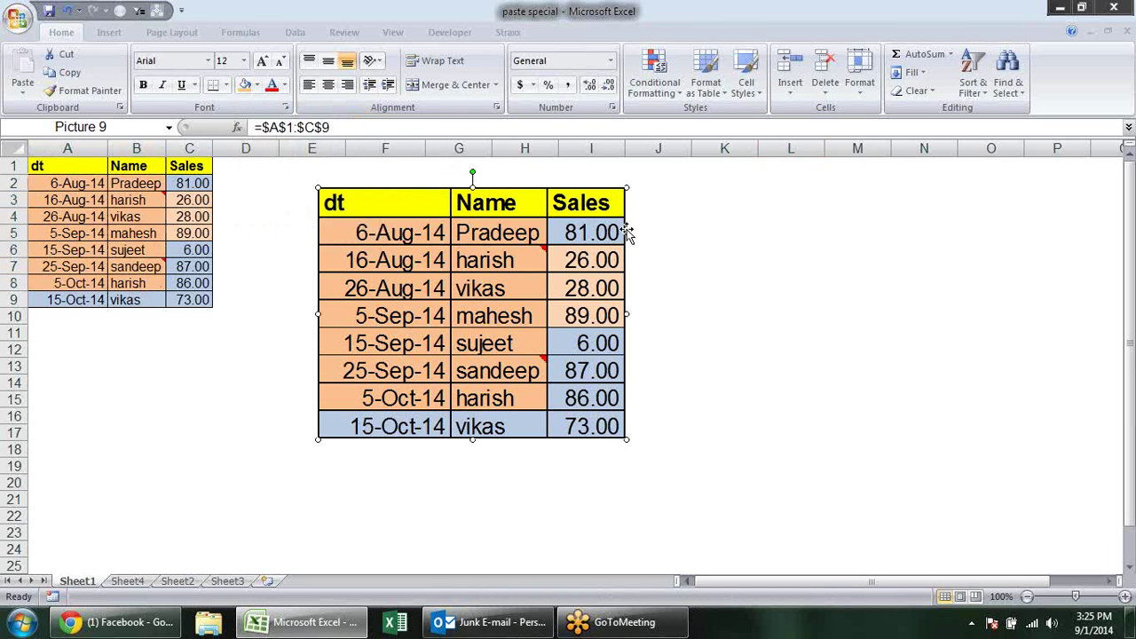
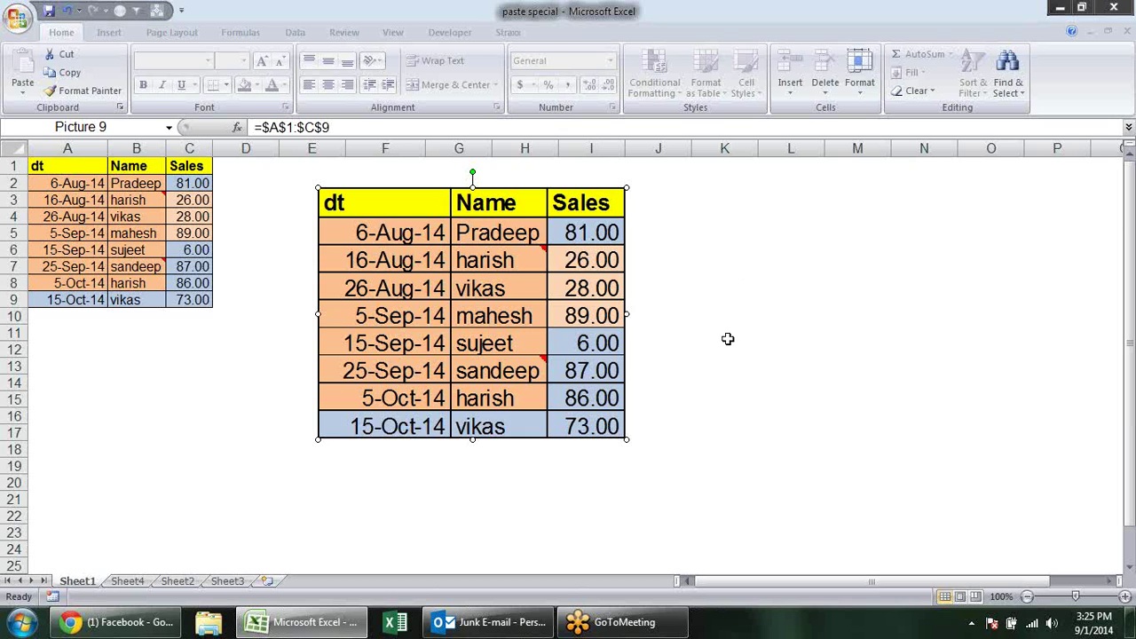
Move the dt/Name/Sales table picture from Sheet1 onto Sheet4.
{"action": "key", "text": "Delete"}
{"action": "left_click", "coordinate": [127, 581]}
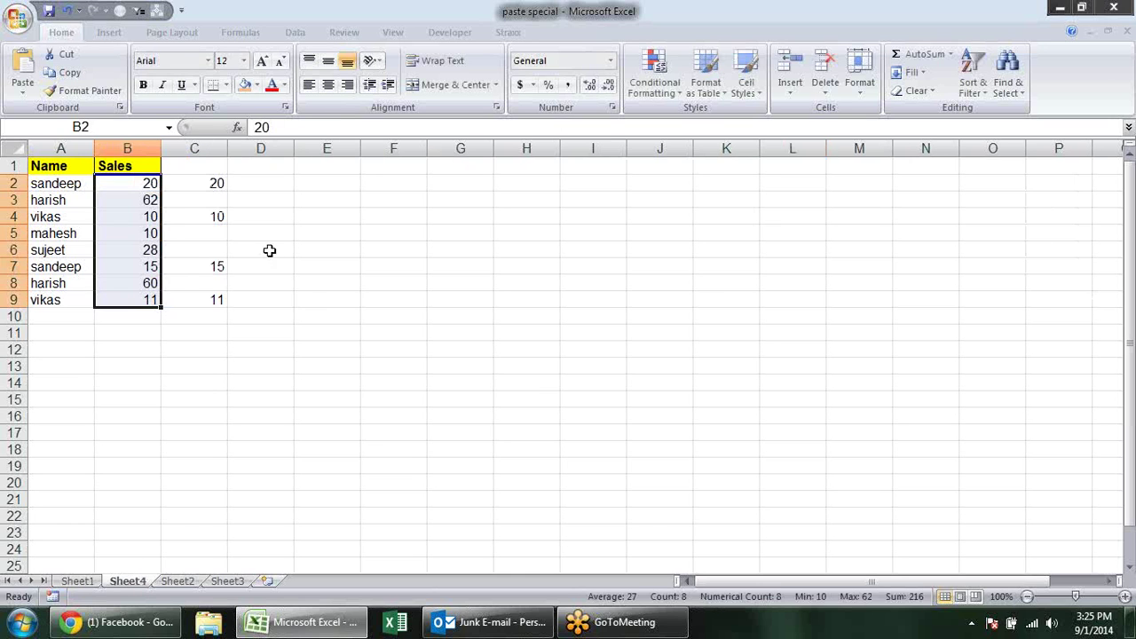
{"action": "left_click", "coordinate": [520, 383]}
{"action": "key", "text": "ctrl+v"}
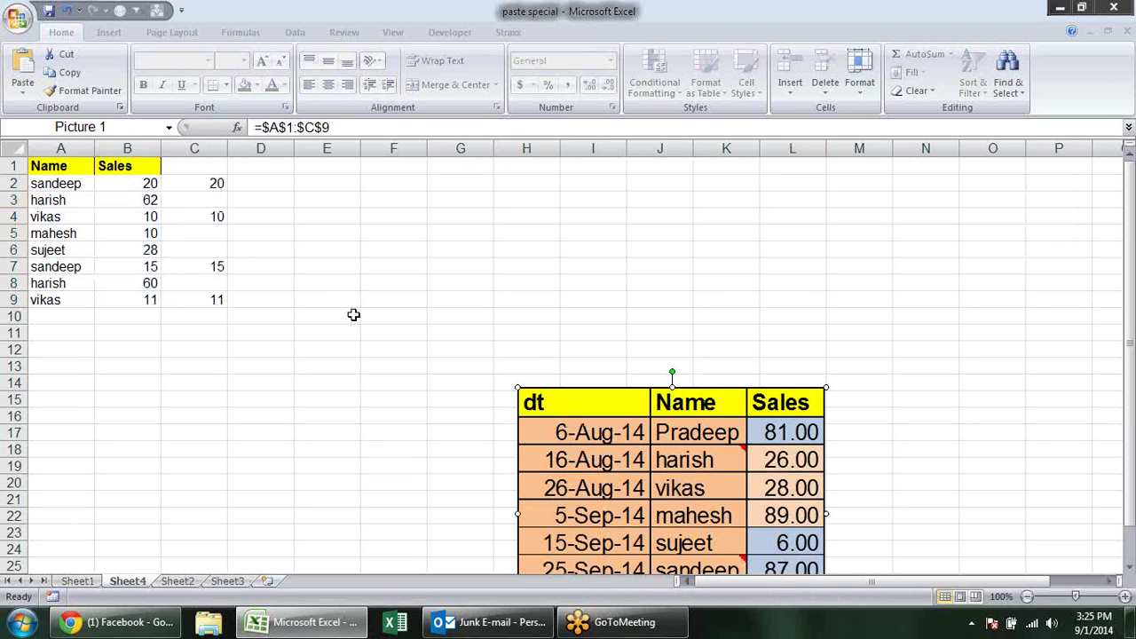
{"action": "left_click", "coordinate": [354, 317]}
Rename Pradeep to Sandeep in cell B2 of Sheet1.
{"action": "left_click", "coordinate": [77, 581]}
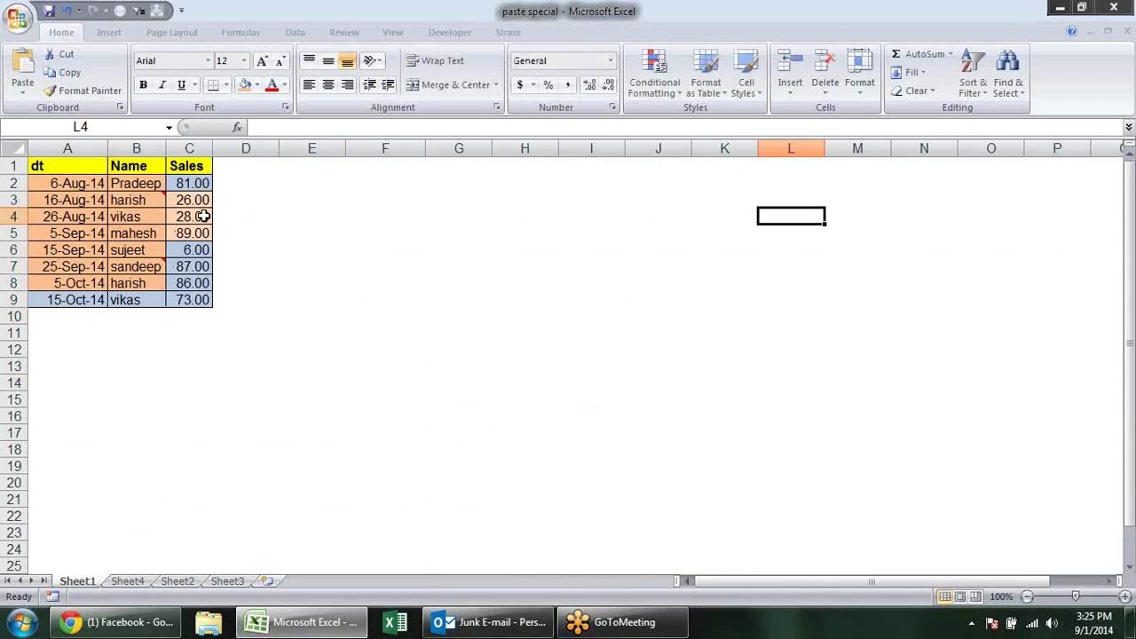
{"action": "left_click", "coordinate": [160, 182]}
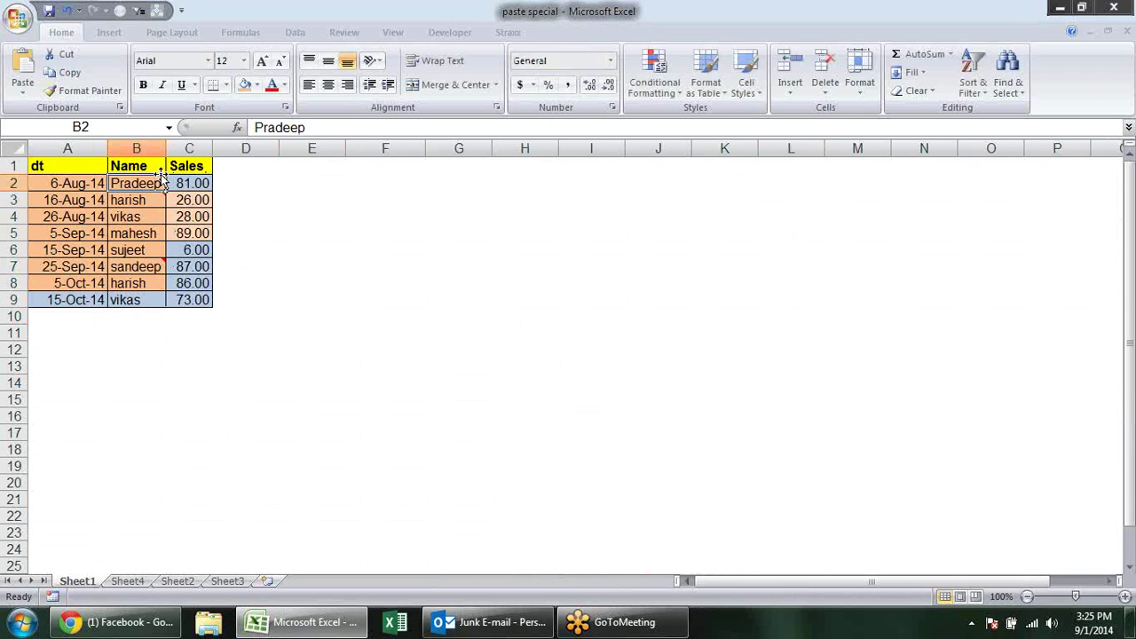
{"action": "type", "text": "Sandeep"}
{"action": "key", "text": "Return"}
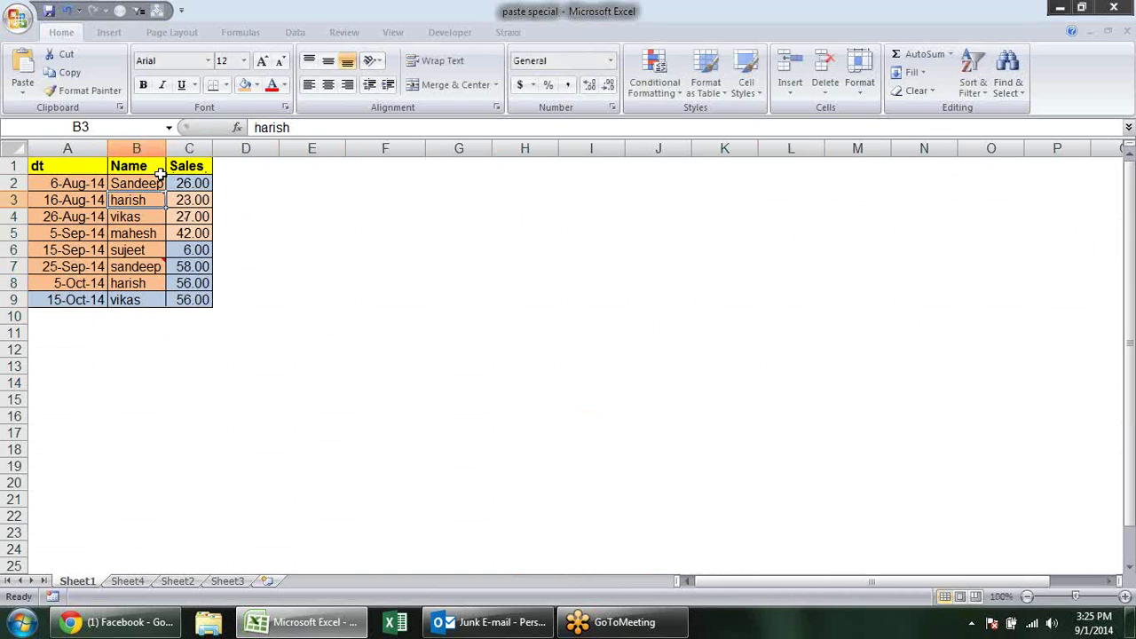
Drag the picture on Sheet4 up beside the Name/Sales list.
{"action": "left_click", "coordinate": [127, 580]}
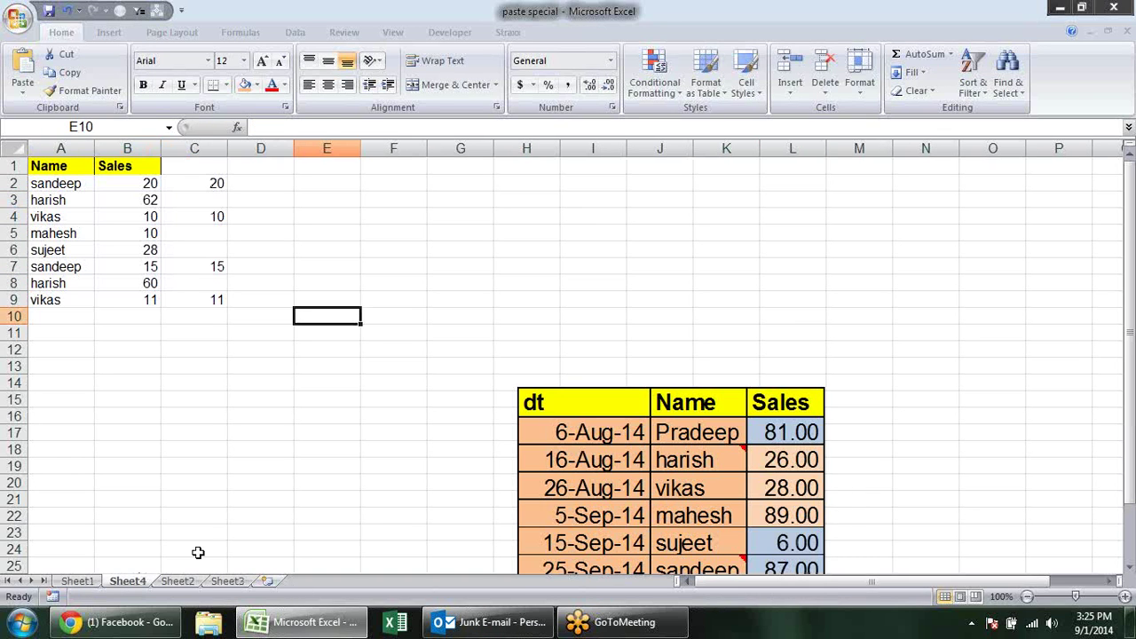
{"action": "left_click_drag", "start_coordinate": [464, 210], "coordinate": [439, 292]}
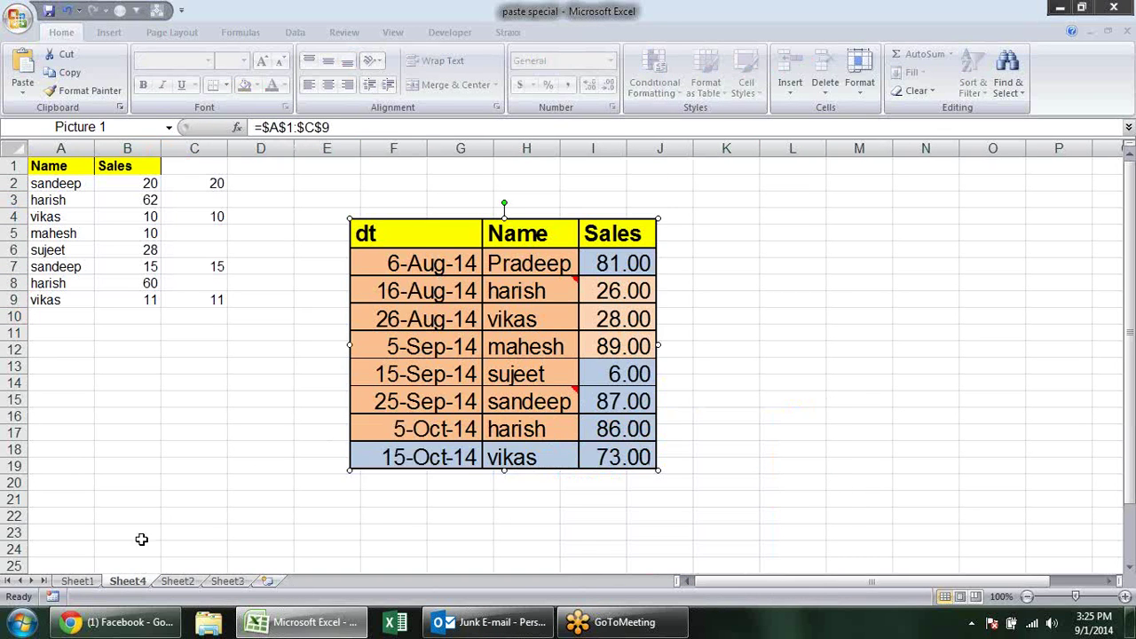
{"action": "left_click", "coordinate": [86, 586]}
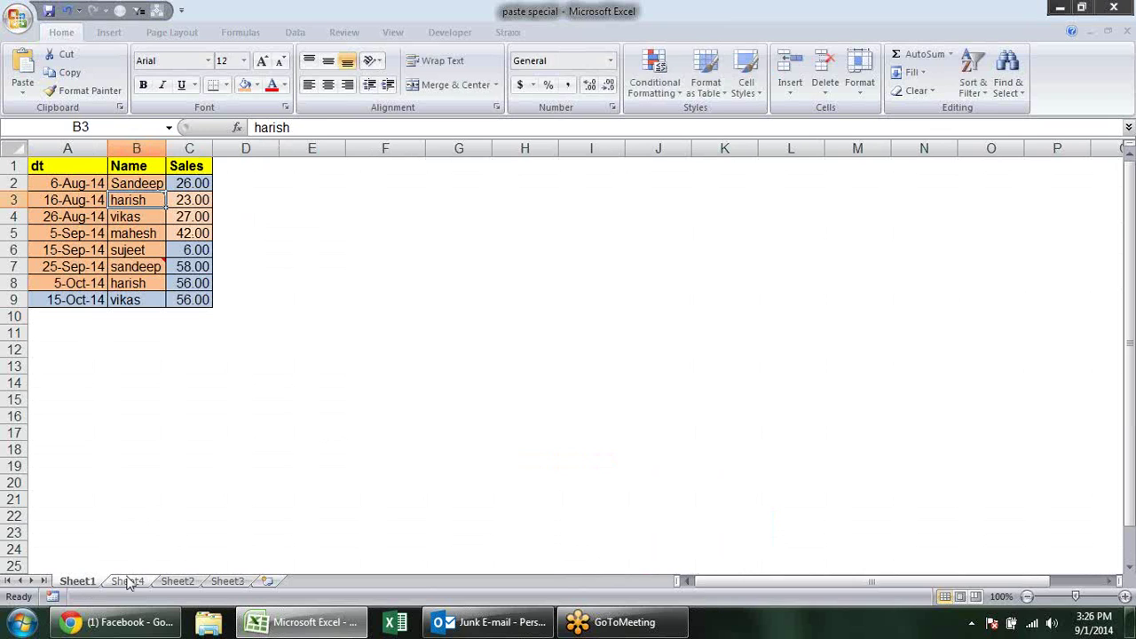
{"action": "left_click", "coordinate": [127, 582]}
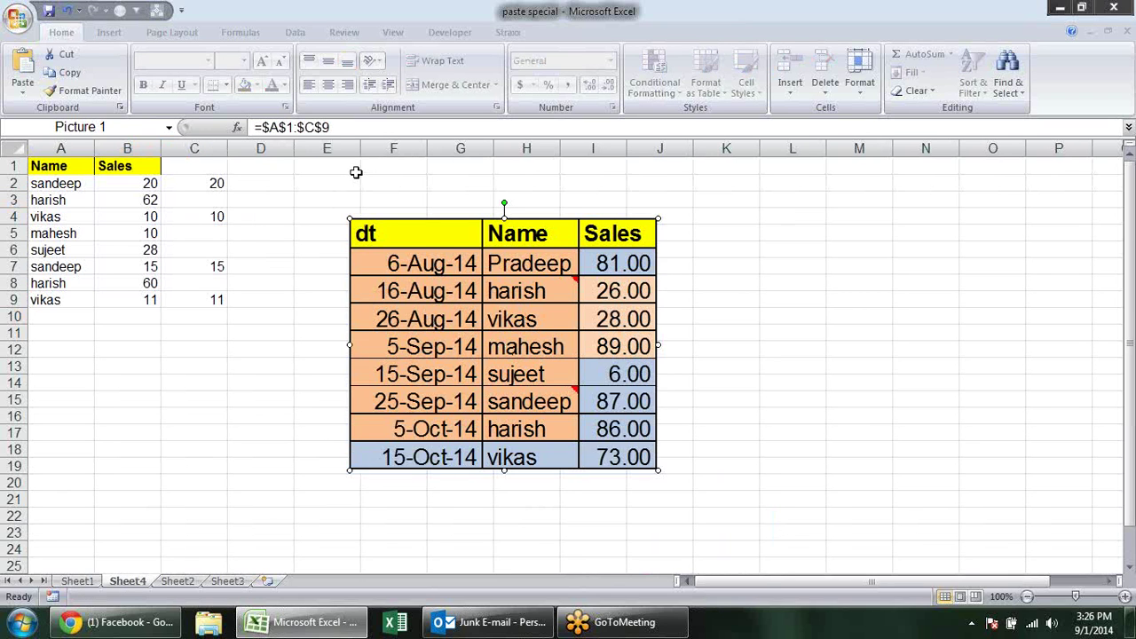
Link the Sheet4 picture to =Sheet1!$A$1:$C$9 so it shows Sandeep and current sales.
{"action": "left_click", "coordinate": [265, 127]}
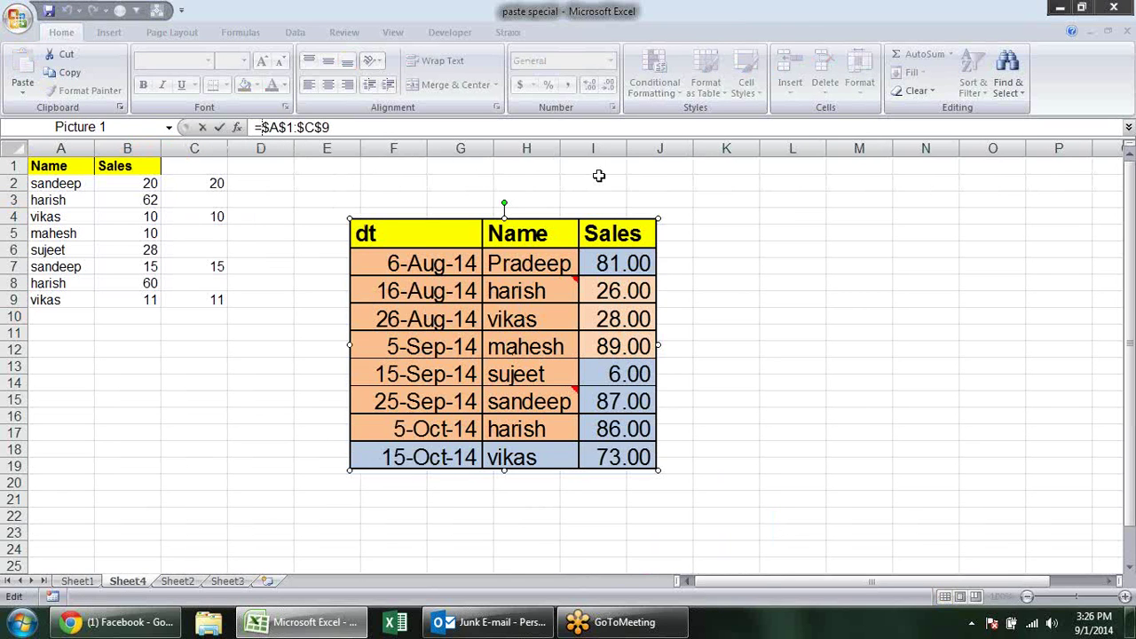
{"action": "type", "text": "Sheet1"}
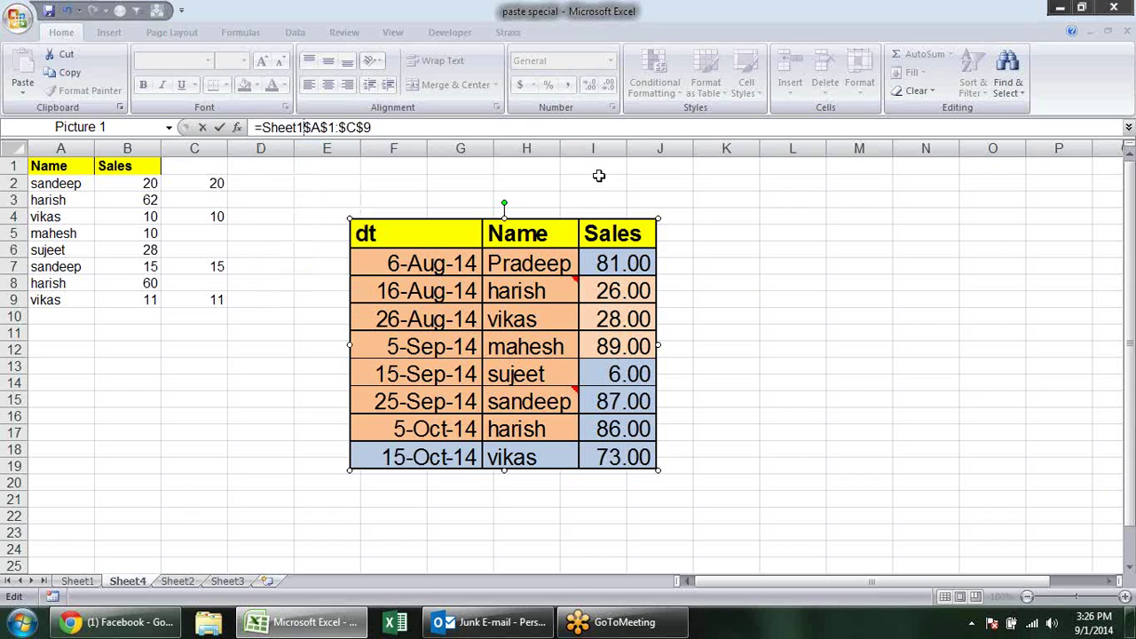
{"action": "type", "text": "!"}
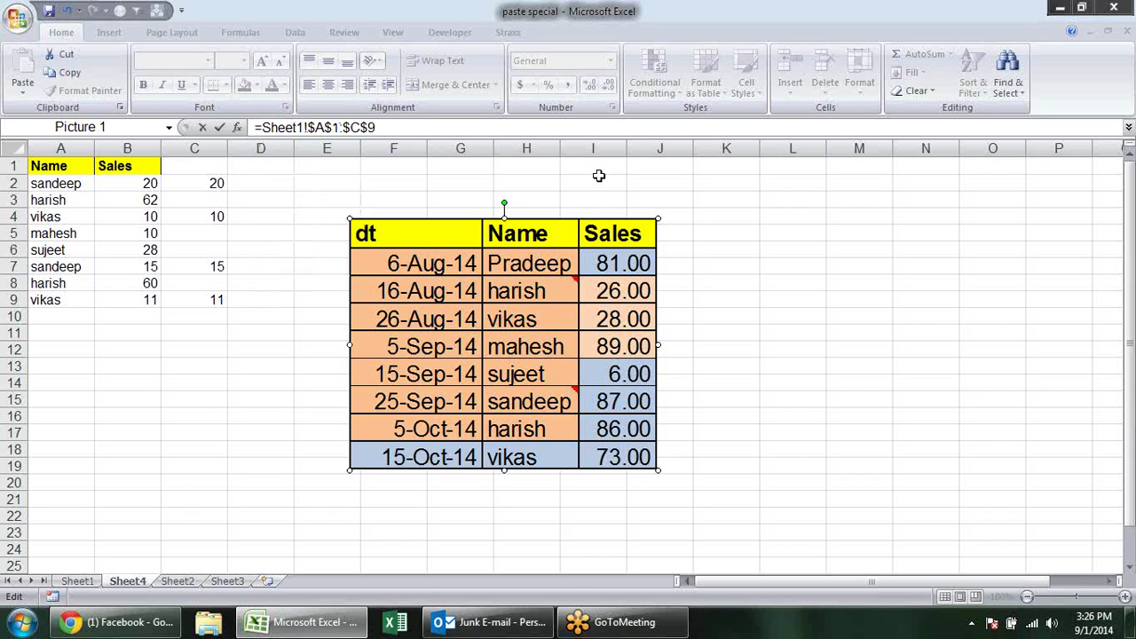
{"action": "key", "text": "Return"}
{"action": "left_click", "coordinate": [731, 316]}
{"action": "left_click", "coordinate": [487, 328]}
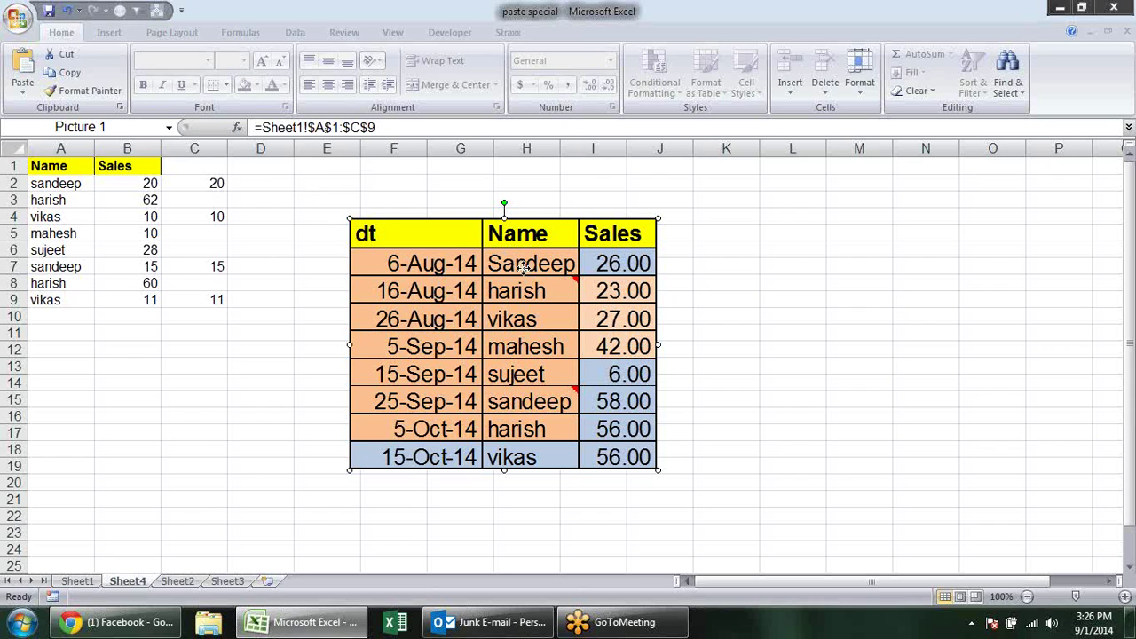
Drag the linked picture up, down and left until it spans columns E to I.
{"action": "left_click_drag", "start_coordinate": [522, 268], "coordinate": [524, 232]}
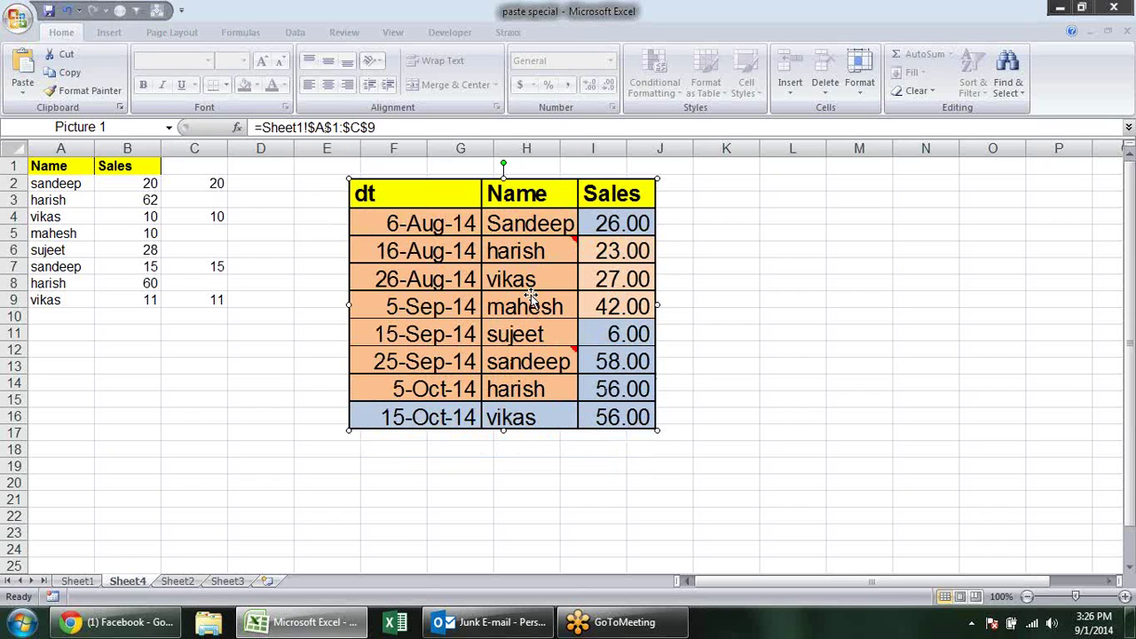
{"action": "left_click_drag", "start_coordinate": [531, 295], "coordinate": [522, 327]}
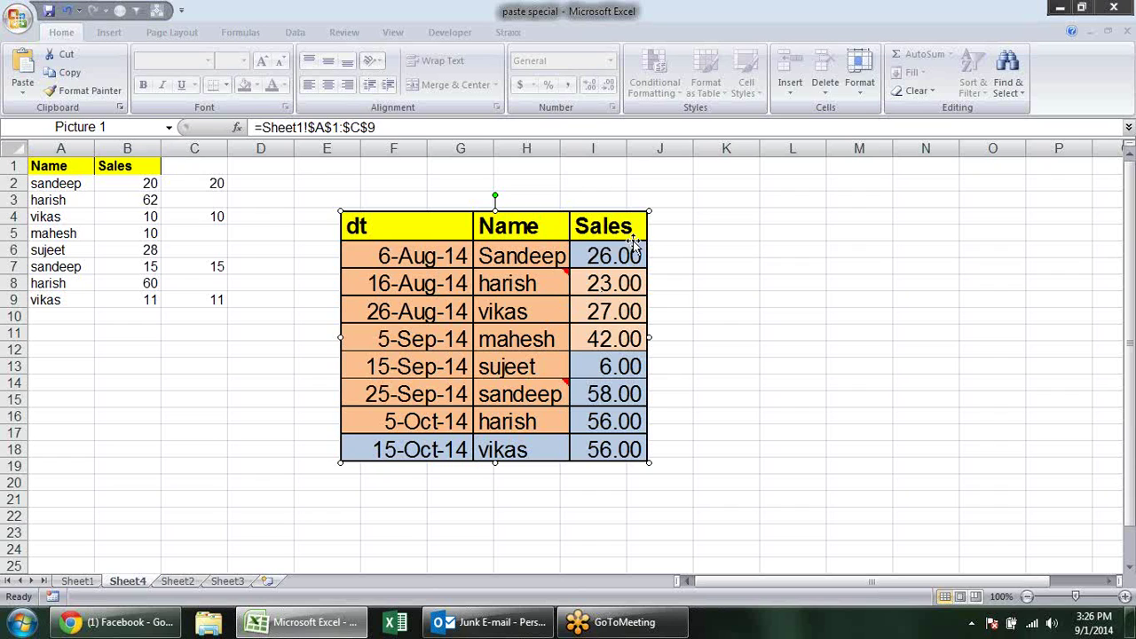
{"action": "left_click_drag", "start_coordinate": [497, 264], "coordinate": [445, 247]}
{"action": "left_click", "coordinate": [698, 299]}
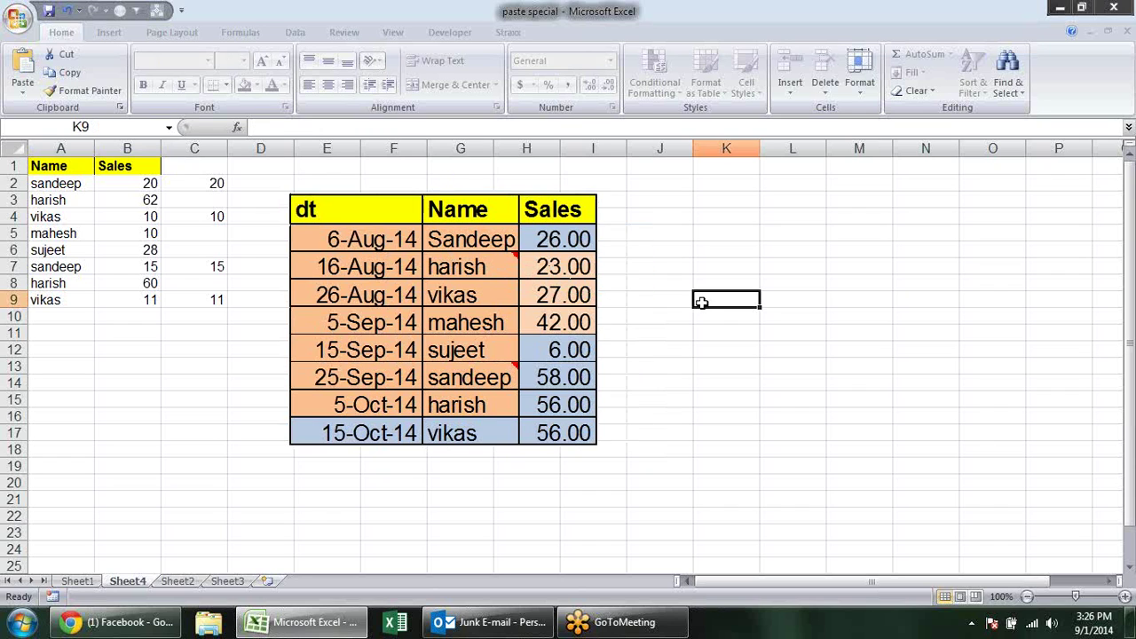
{"action": "left_click", "coordinate": [436, 348]}
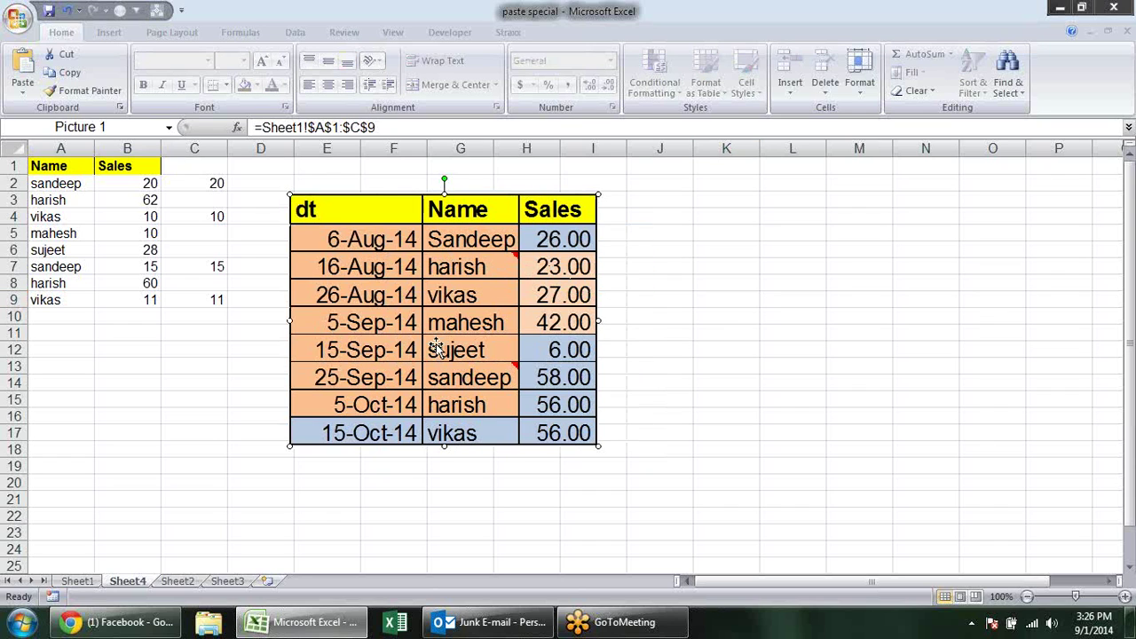
Fill Sheet1's A4:B7 dt and Name cells blue and check Sheet4's picture.
{"action": "left_click", "coordinate": [77, 580]}
{"action": "left_click_drag", "start_coordinate": [79, 217], "coordinate": [133, 266]}
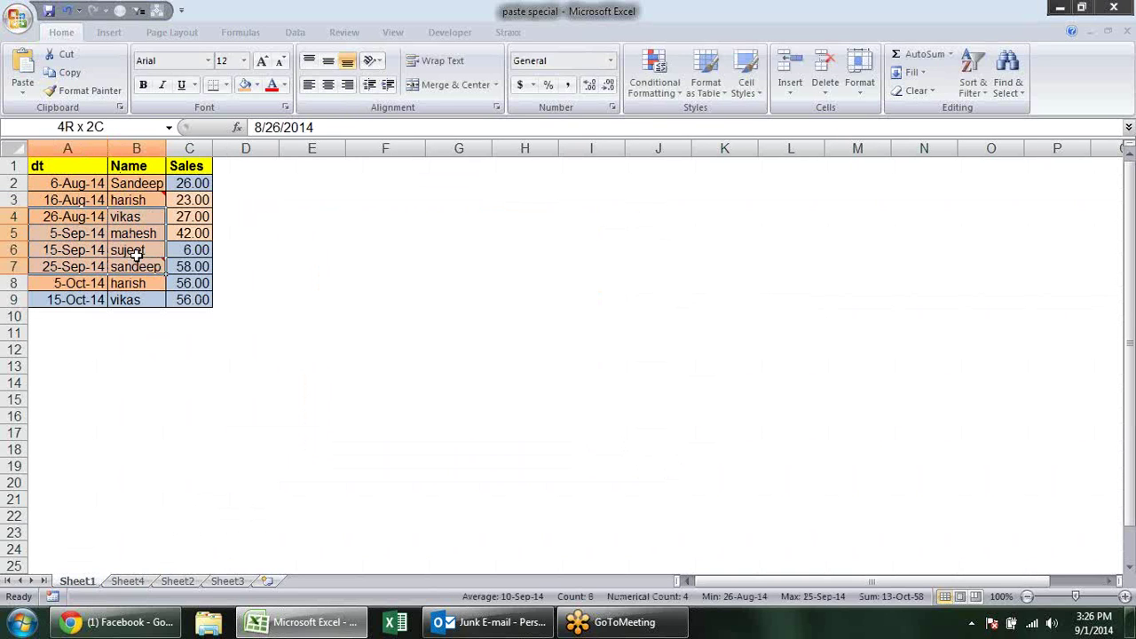
{"action": "left_click", "coordinate": [256, 85]}
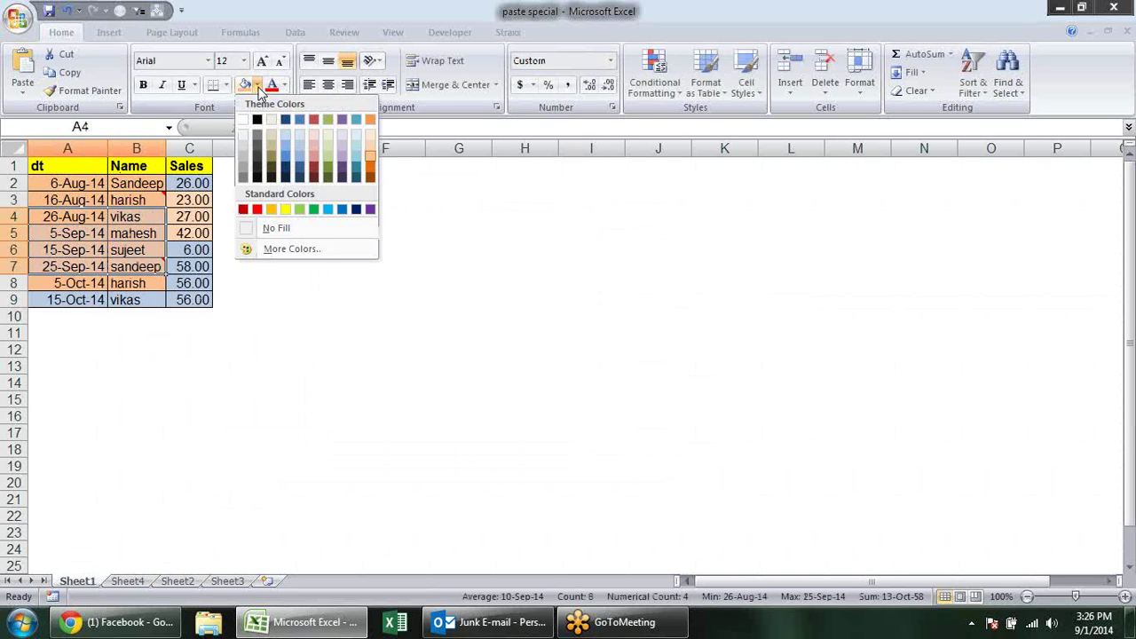
{"action": "left_click", "coordinate": [303, 164]}
{"action": "left_click", "coordinate": [385, 330]}
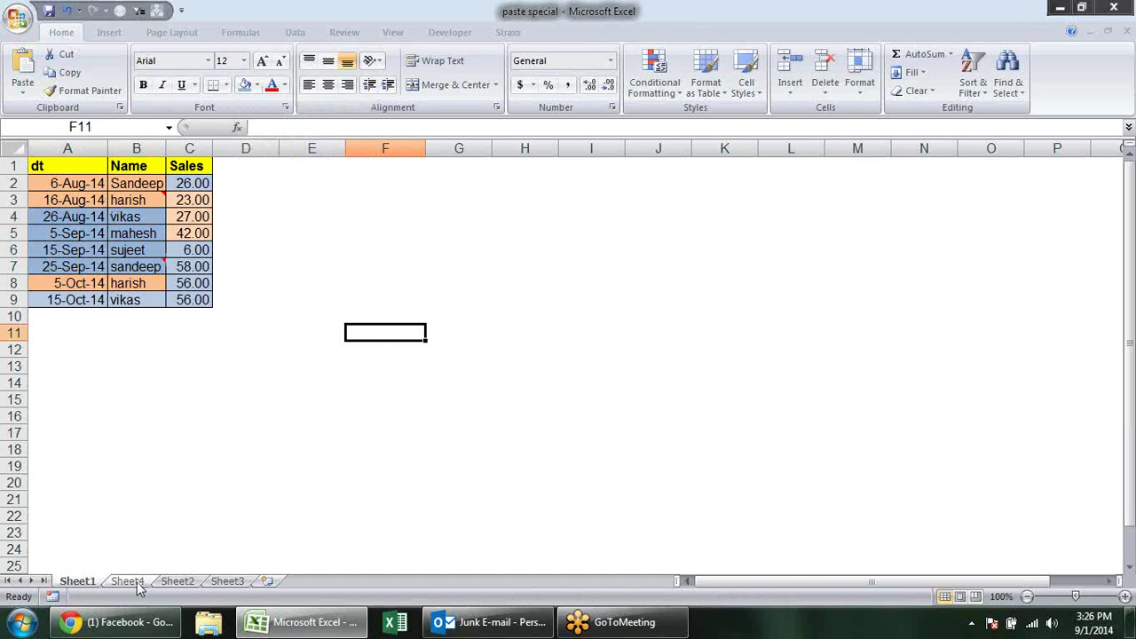
{"action": "left_click", "coordinate": [129, 581]}
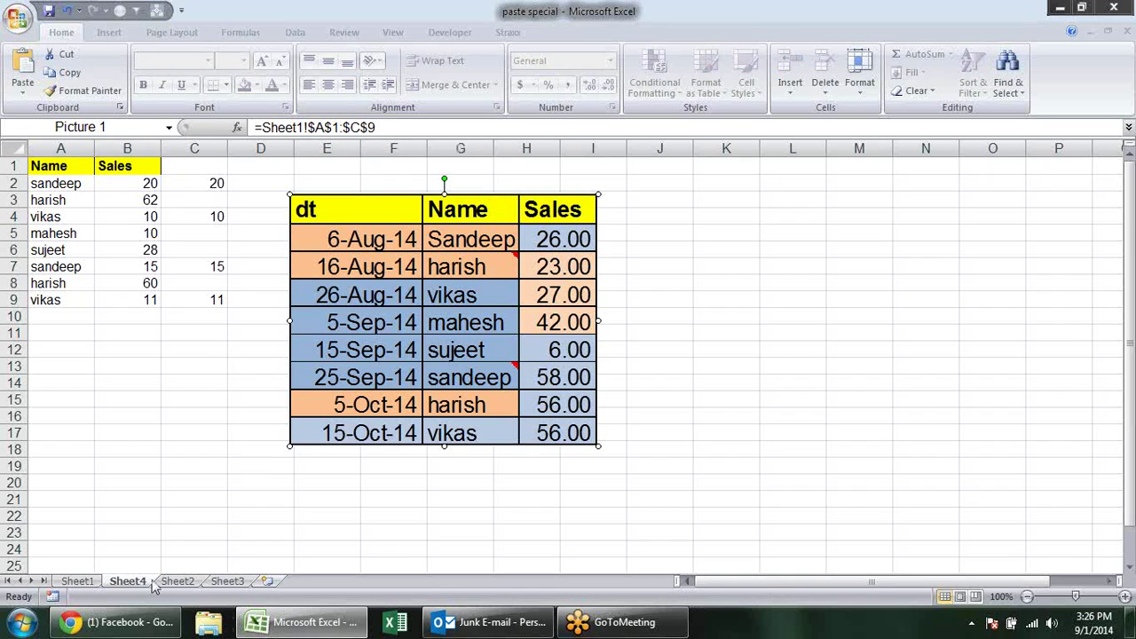
Reselect the dt and Name cells in rows 3 to 9, then return to Sheet4.
{"action": "left_click", "coordinate": [80, 581]}
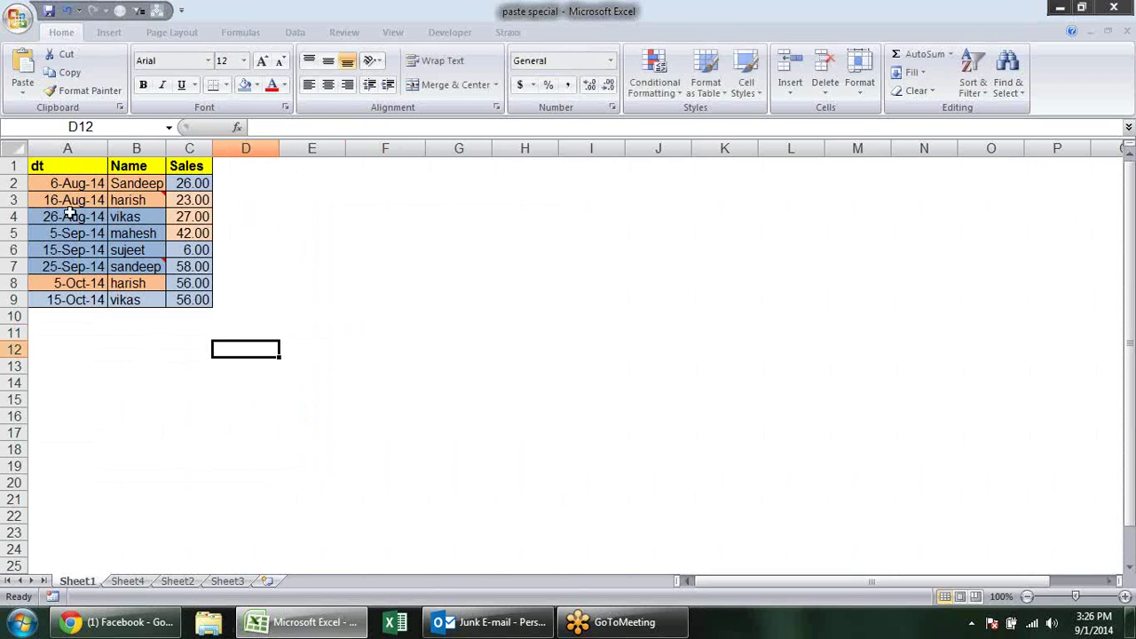
{"action": "left_click_drag", "start_coordinate": [67, 206], "coordinate": [151, 299]}
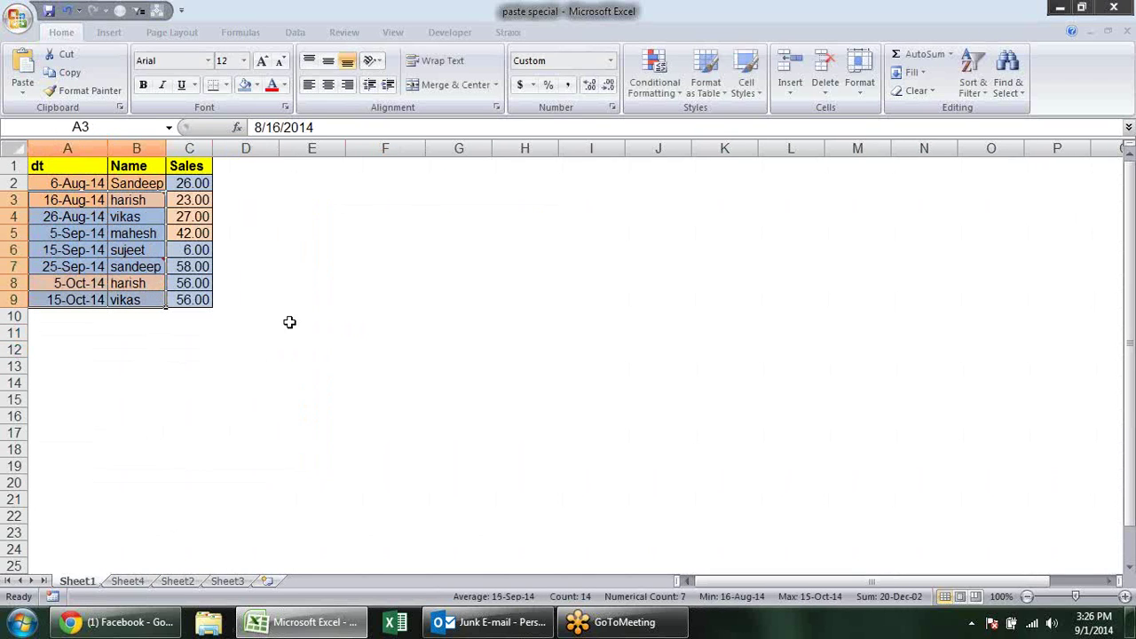
{"action": "left_click", "coordinate": [348, 314]}
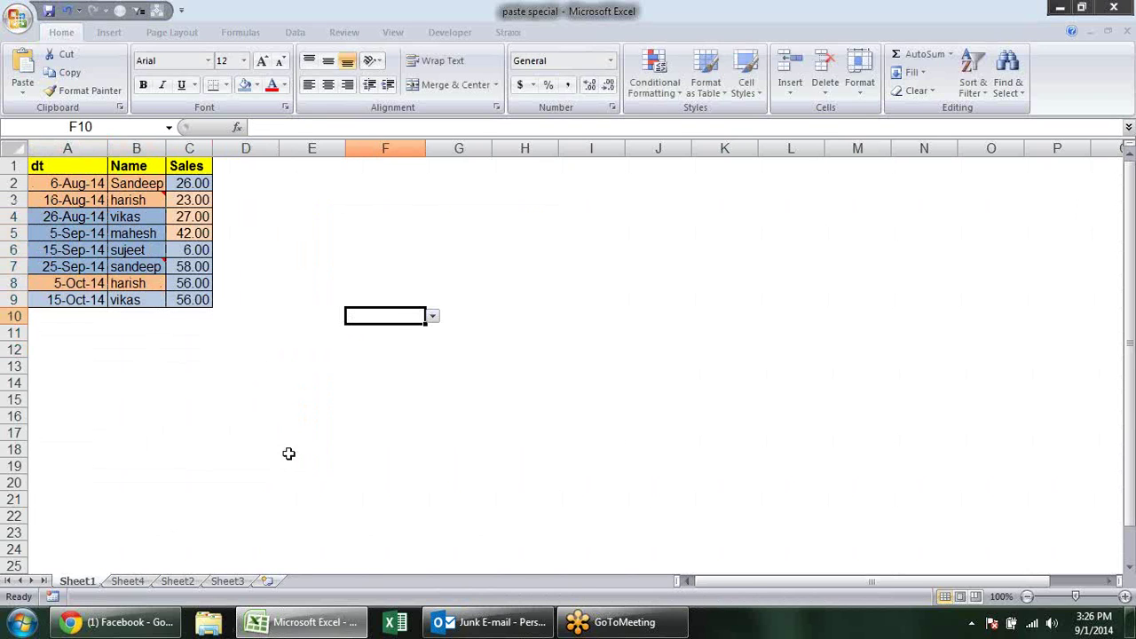
{"action": "left_click", "coordinate": [115, 583]}
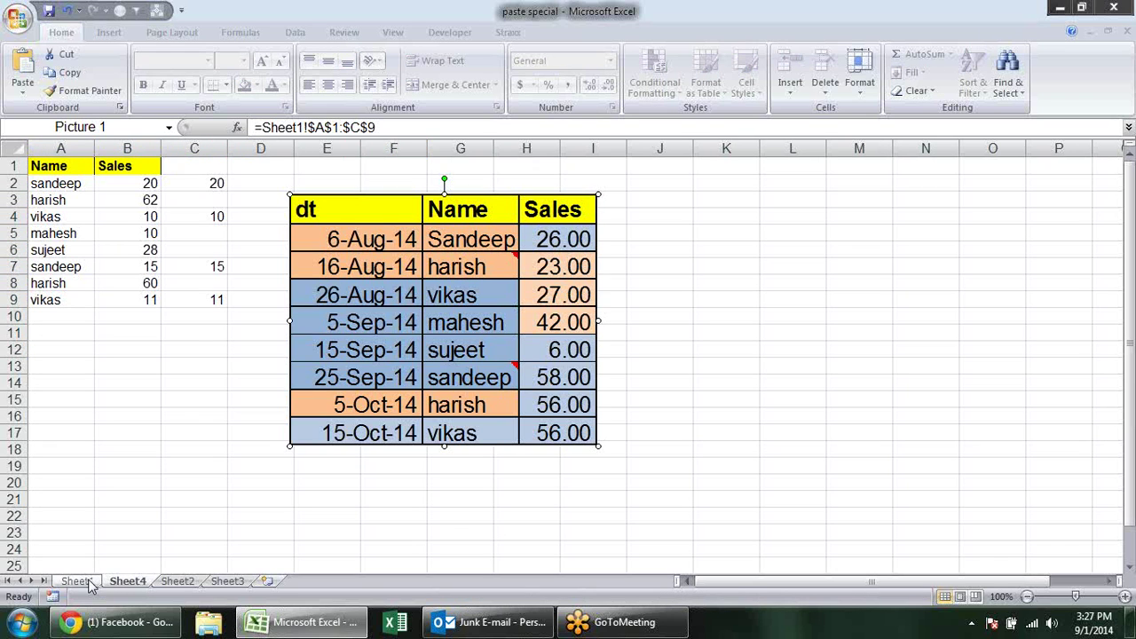
{"action": "left_click", "coordinate": [186, 384]}
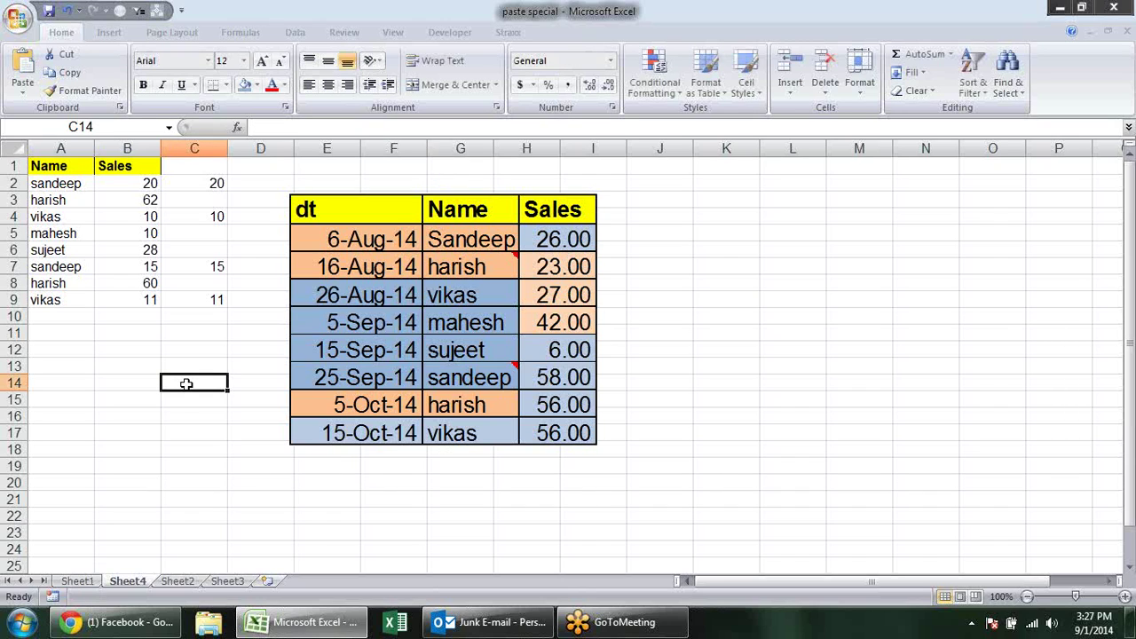
Close the workbook, answer the save prompt, and start a new blank workbook.
{"action": "left_click", "coordinate": [1115, 7]}
{"action": "left_click", "coordinate": [577, 352]}
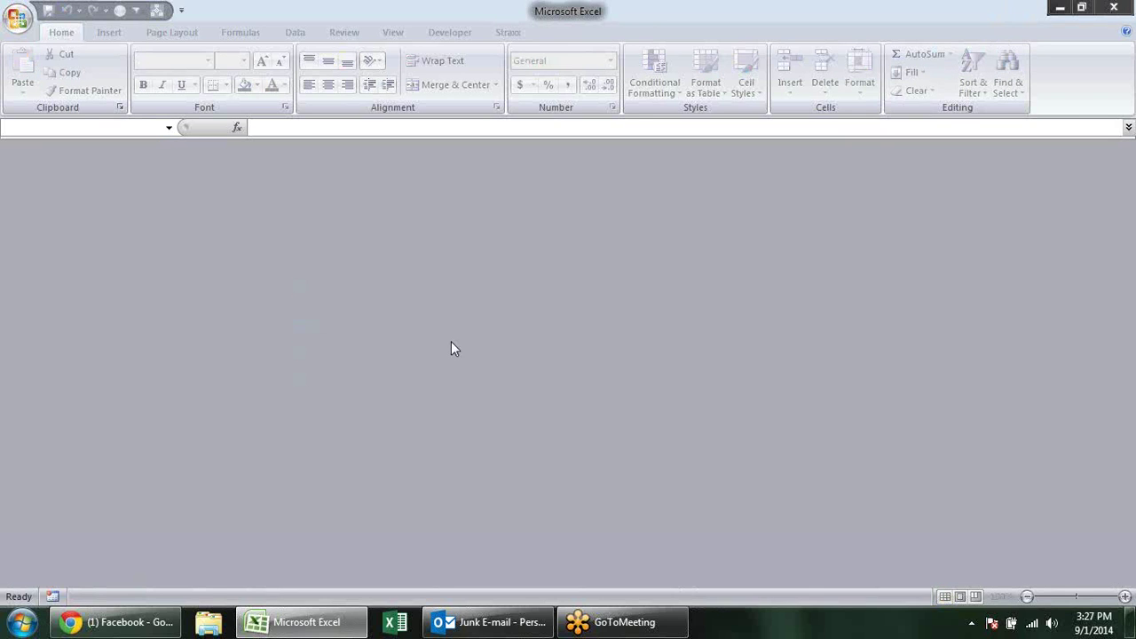
{"action": "key", "text": "ctrl+n"}
Select the empty block D3:F8 on Sheet1 of the new workbook.
{"action": "left_click", "coordinate": [417, 330]}
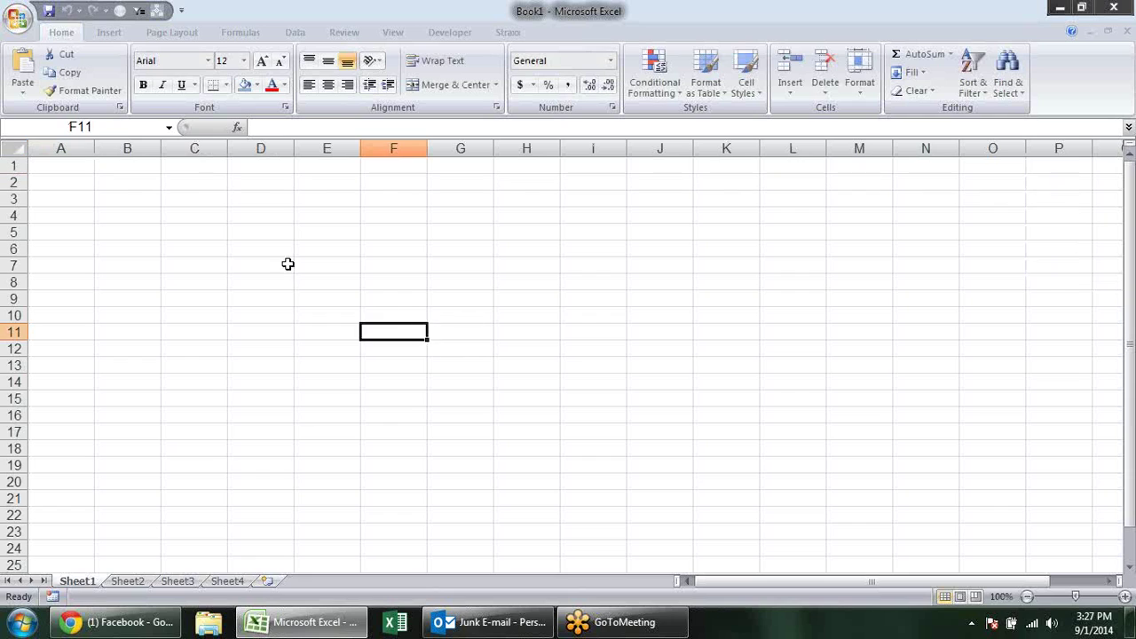
{"action": "left_click", "coordinate": [222, 197]}
{"action": "left_click", "coordinate": [323, 245]}
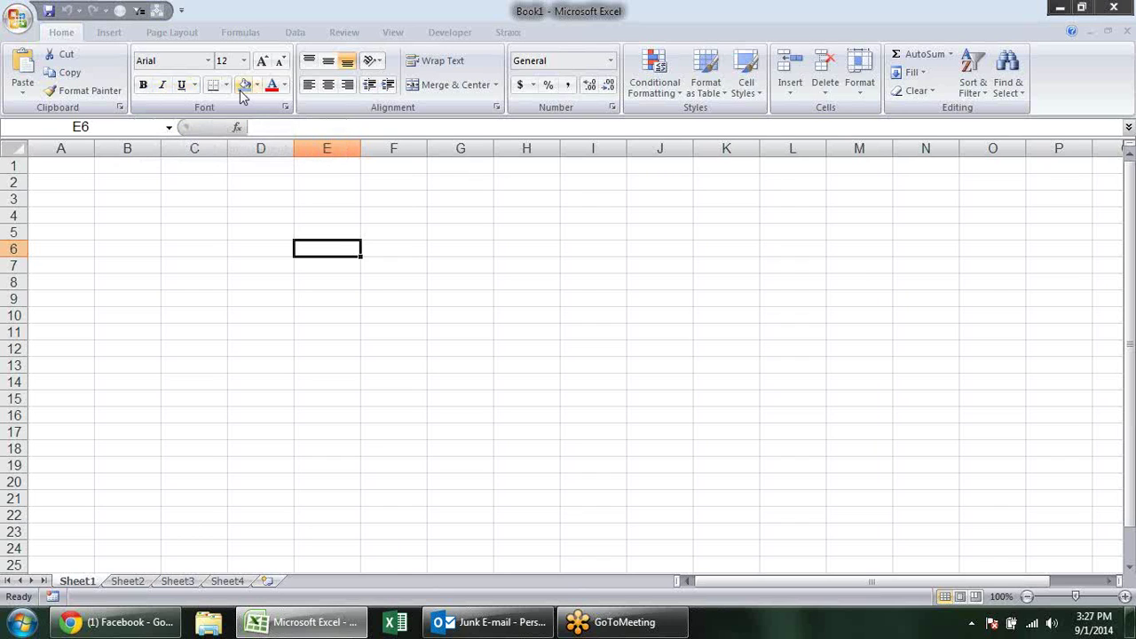
{"action": "left_click", "coordinate": [253, 203]}
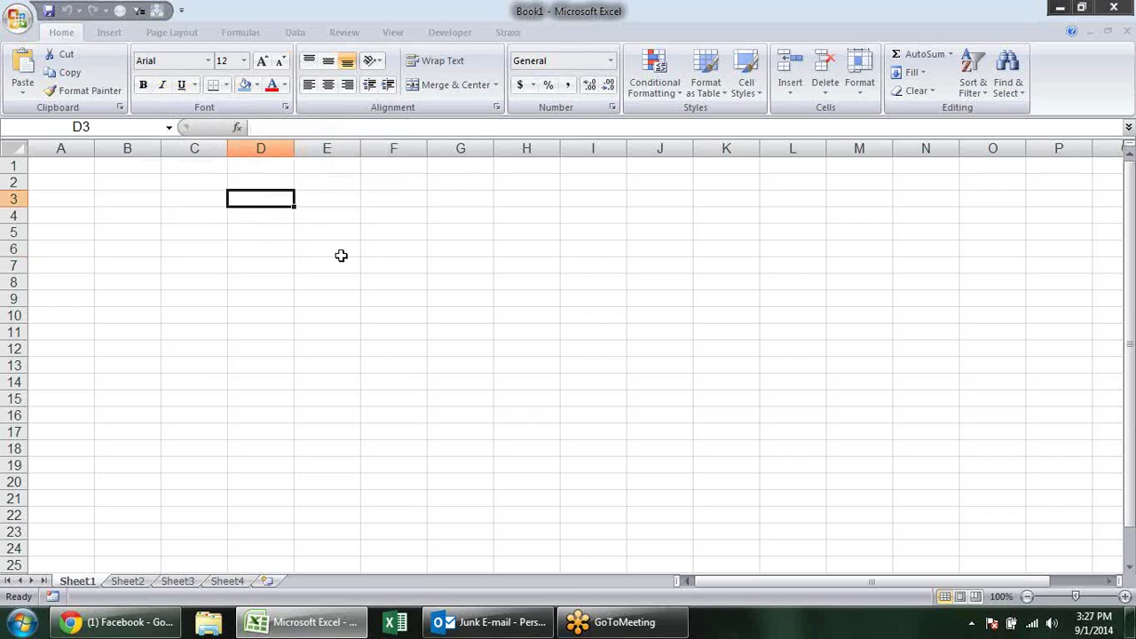
{"action": "left_click", "coordinate": [355, 200]}
{"action": "left_click", "coordinate": [233, 213]}
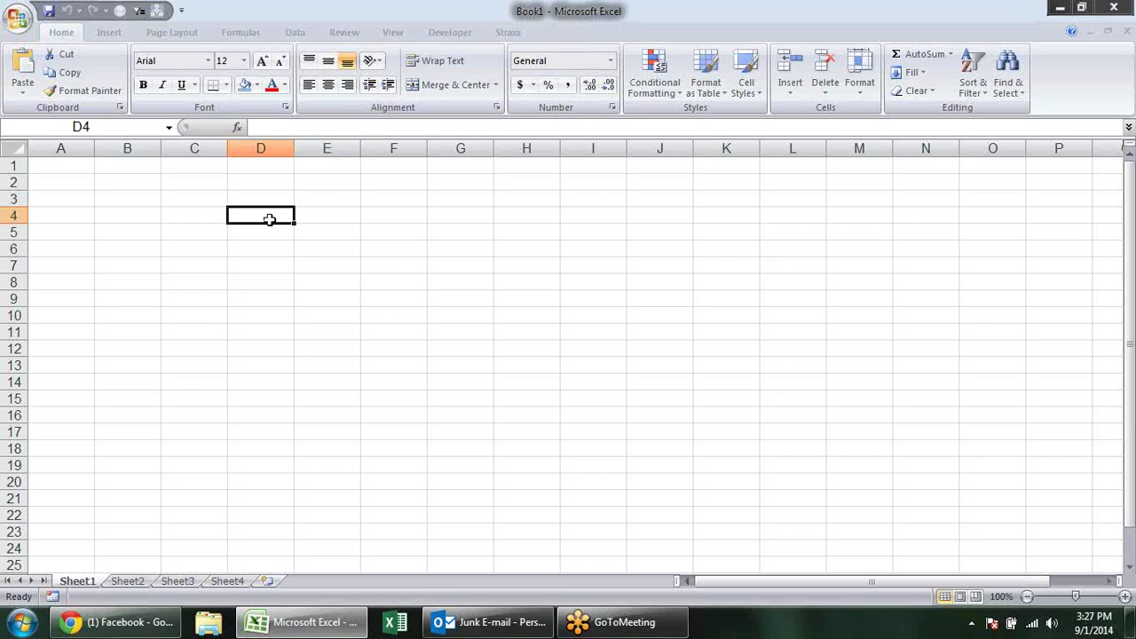
{"action": "left_click", "coordinate": [313, 229]}
{"action": "mouse_move", "coordinate": [279, 204]}
{"action": "left_mouse_down"}
{"action": "mouse_move", "coordinate": [351, 270]}
{"action": "mouse_move", "coordinate": [384, 280]}
{"action": "left_mouse_up"}
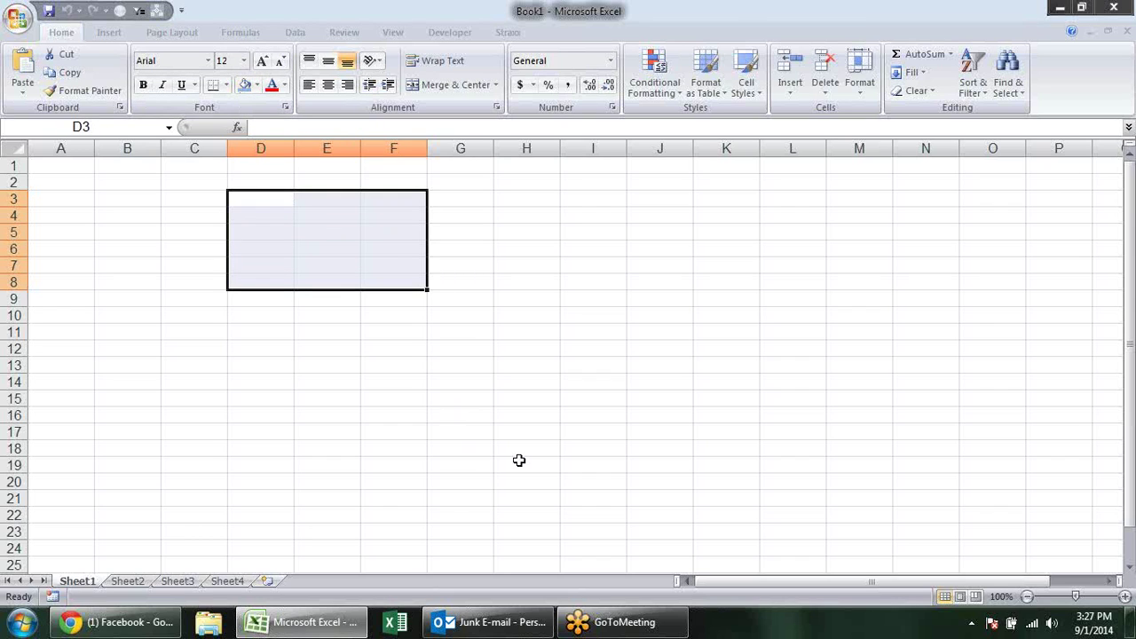
Apply All Borders to D3:F8 using the Alt, H, B shortcut.
{"action": "key", "text": "alt"}
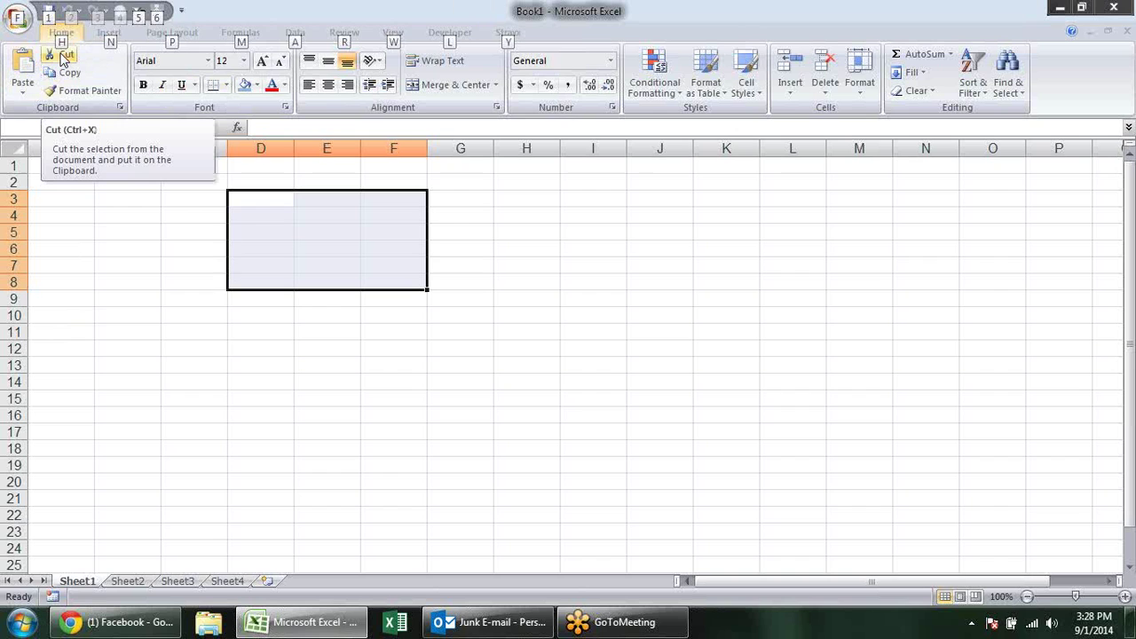
{"action": "key", "text": "h"}
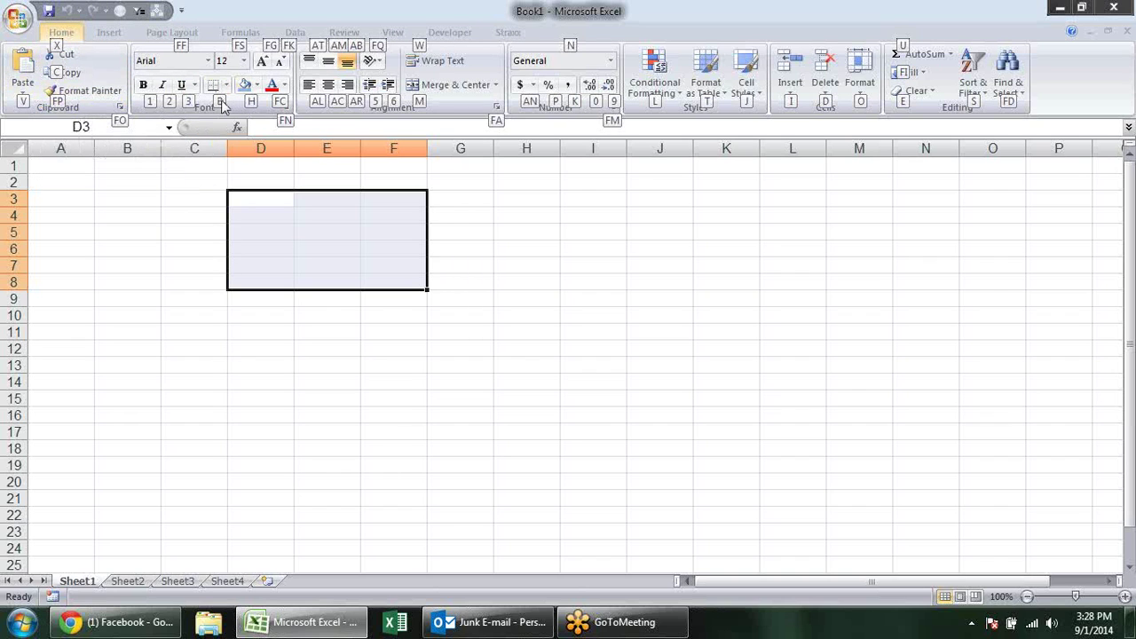
{"action": "key", "text": "b"}
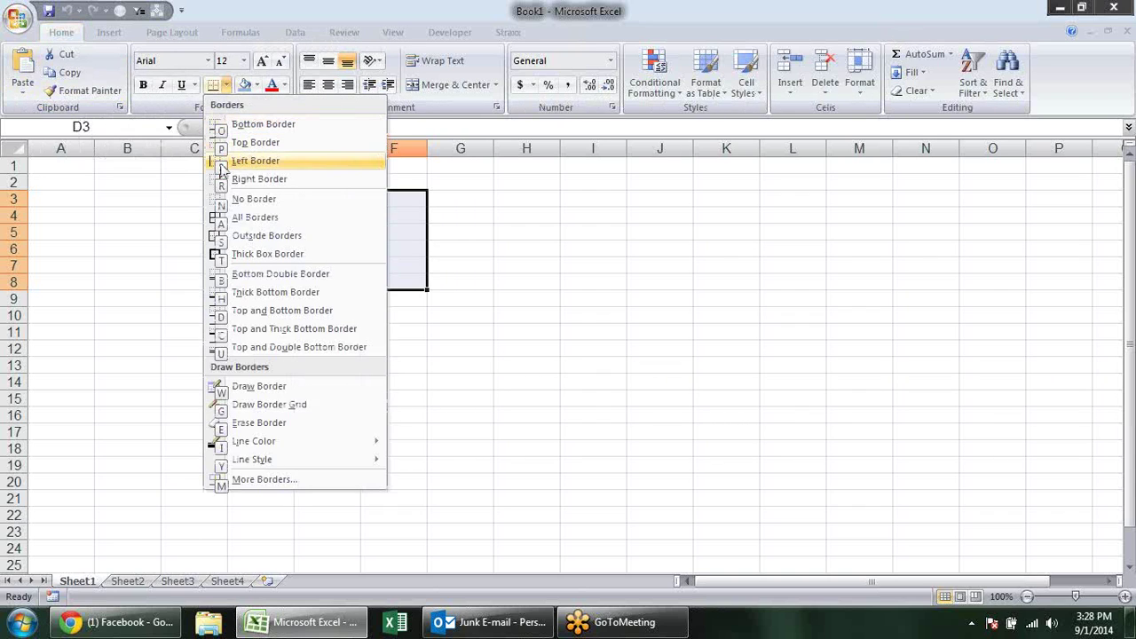
{"action": "left_click", "coordinate": [218, 220]}
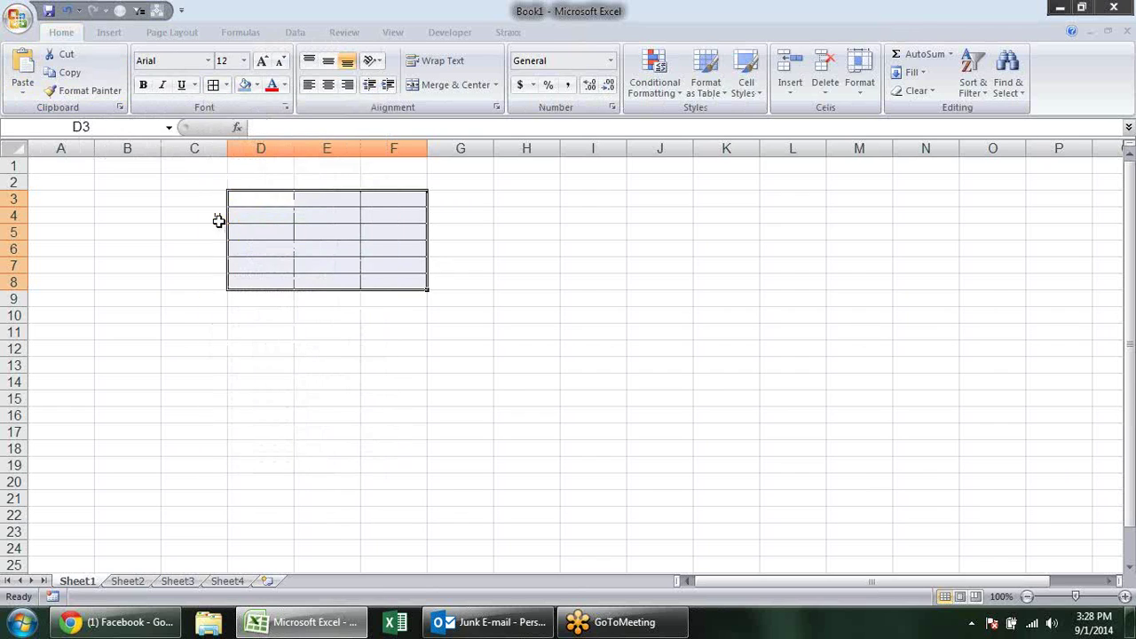
Give the range H4:J9 All Borders with Alt+H+B+A.
{"action": "left_click_drag", "start_coordinate": [524, 213], "coordinate": [648, 293]}
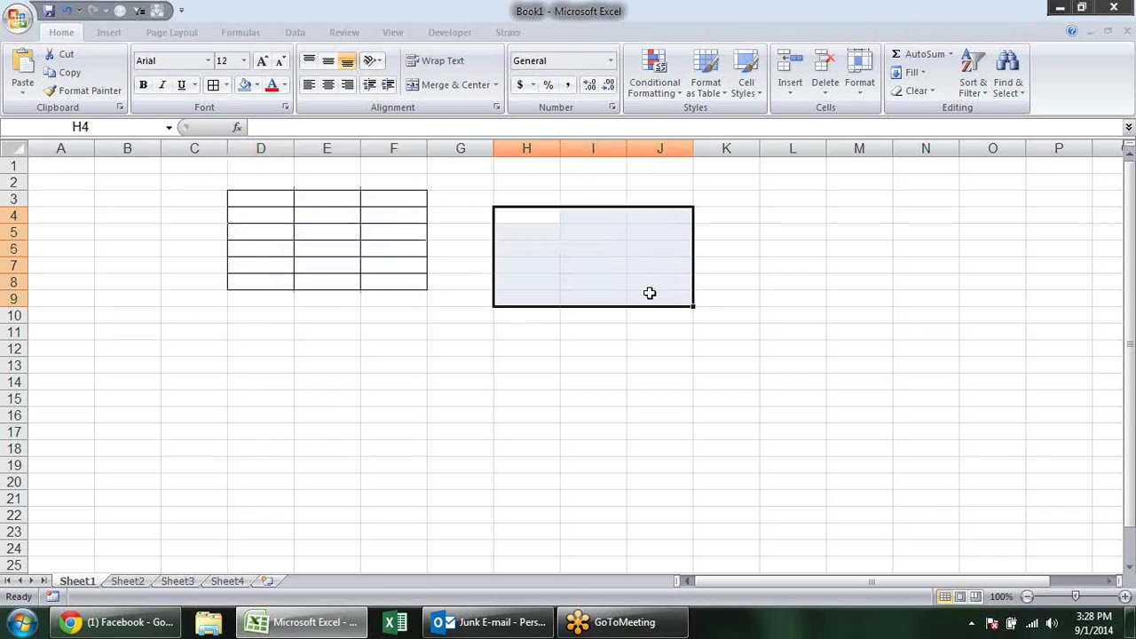
{"action": "key", "text": "alt+h"}
{"action": "key", "text": "b"}
{"action": "key", "text": "a"}
{"action": "left_click", "coordinate": [405, 348]}
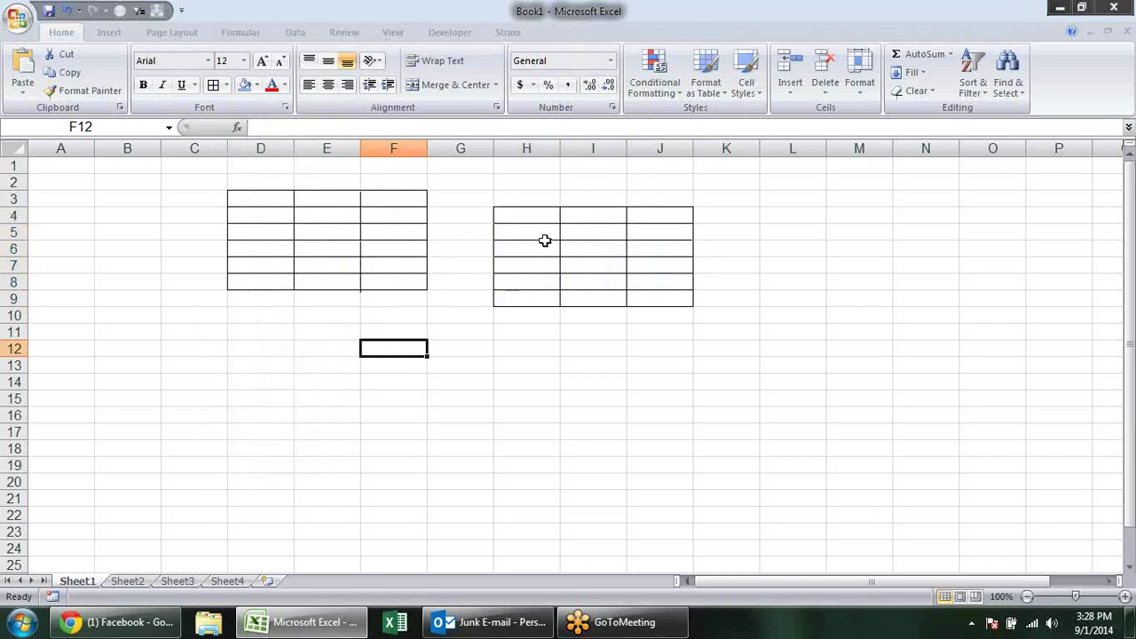
Select H5:I7 and bring up the Merge & Center options.
{"action": "left_click_drag", "start_coordinate": [545, 240], "coordinate": [620, 265]}
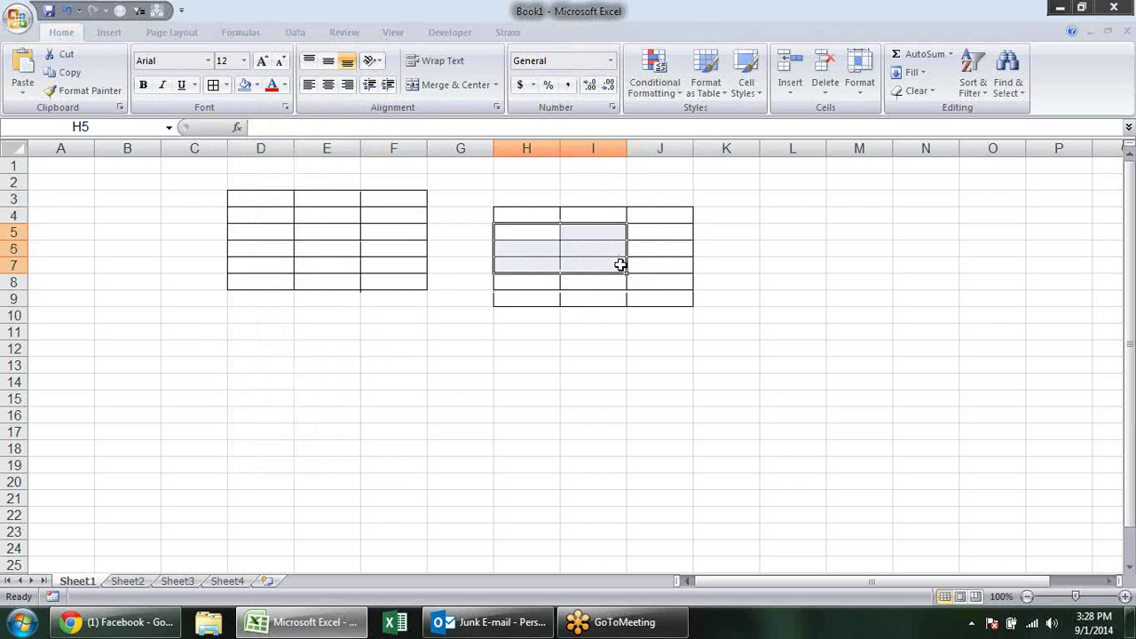
{"action": "key", "text": "alt"}
{"action": "key", "text": "h"}
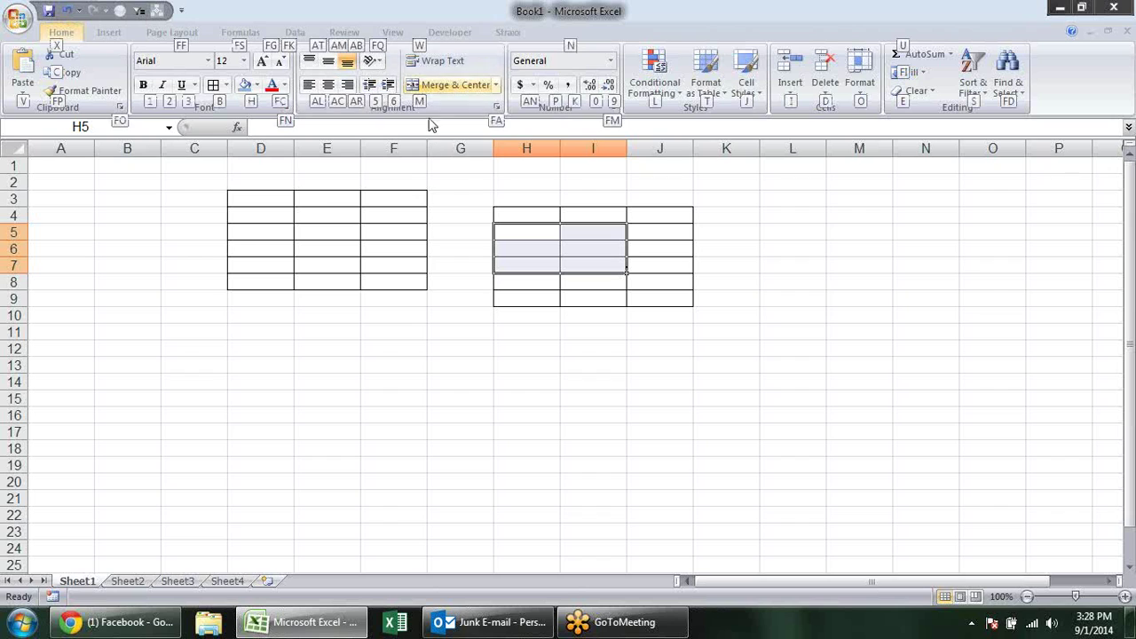
{"action": "key", "text": "m"}
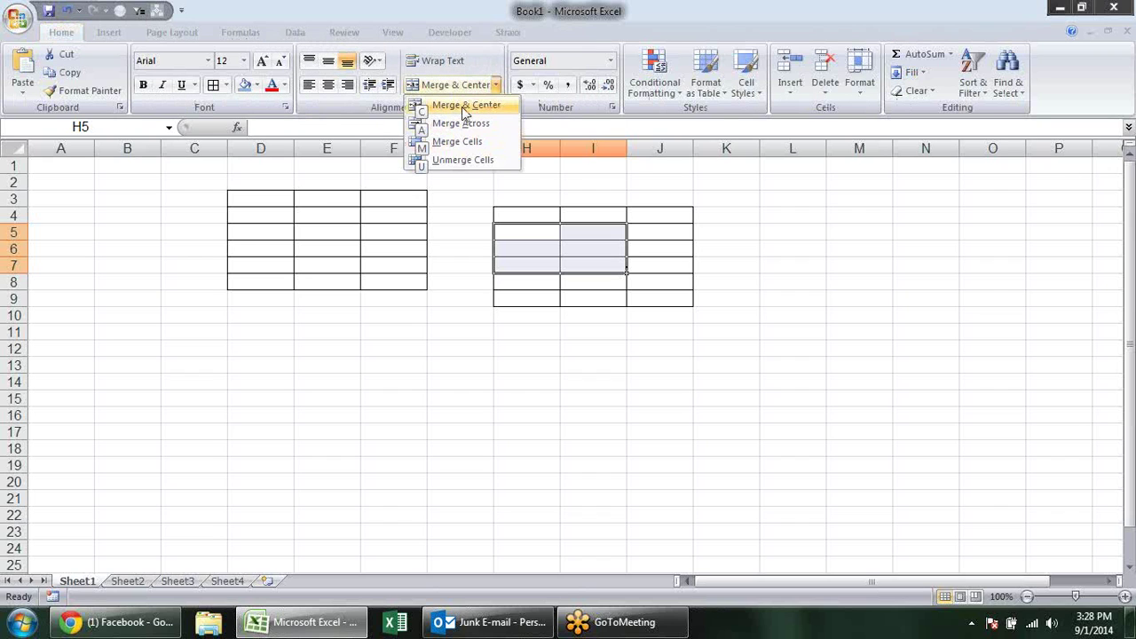
Merge H5:I7, unmerge it again, and reapply All Borders.
{"action": "left_click", "coordinate": [464, 112]}
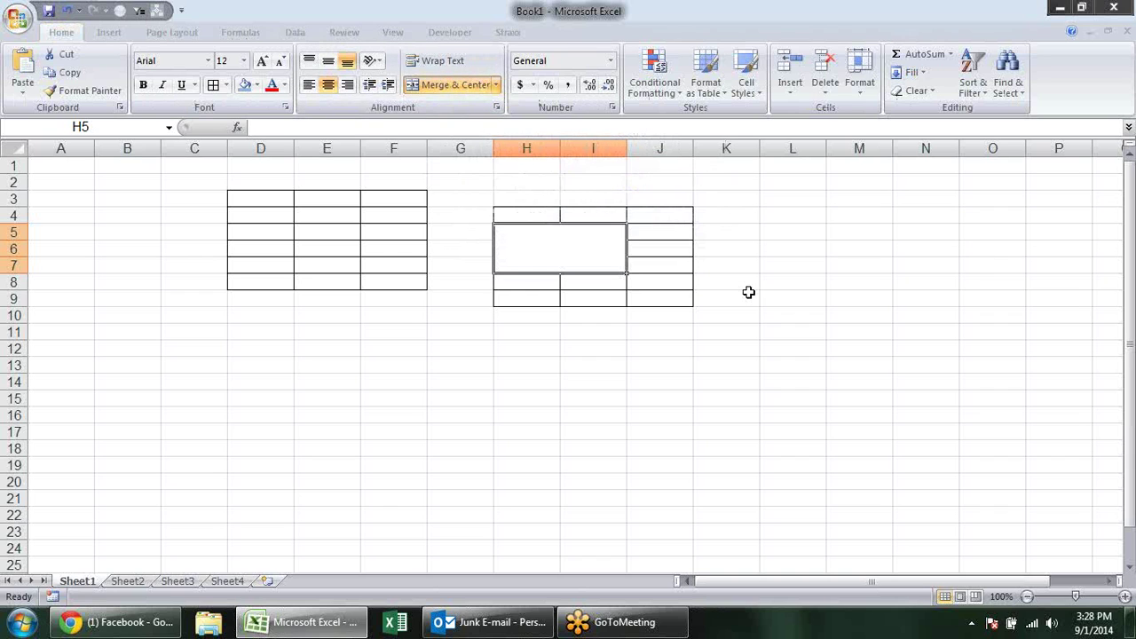
{"action": "key", "text": "alt+h"}
{"action": "key", "text": "m"}
{"action": "key", "text": "u"}
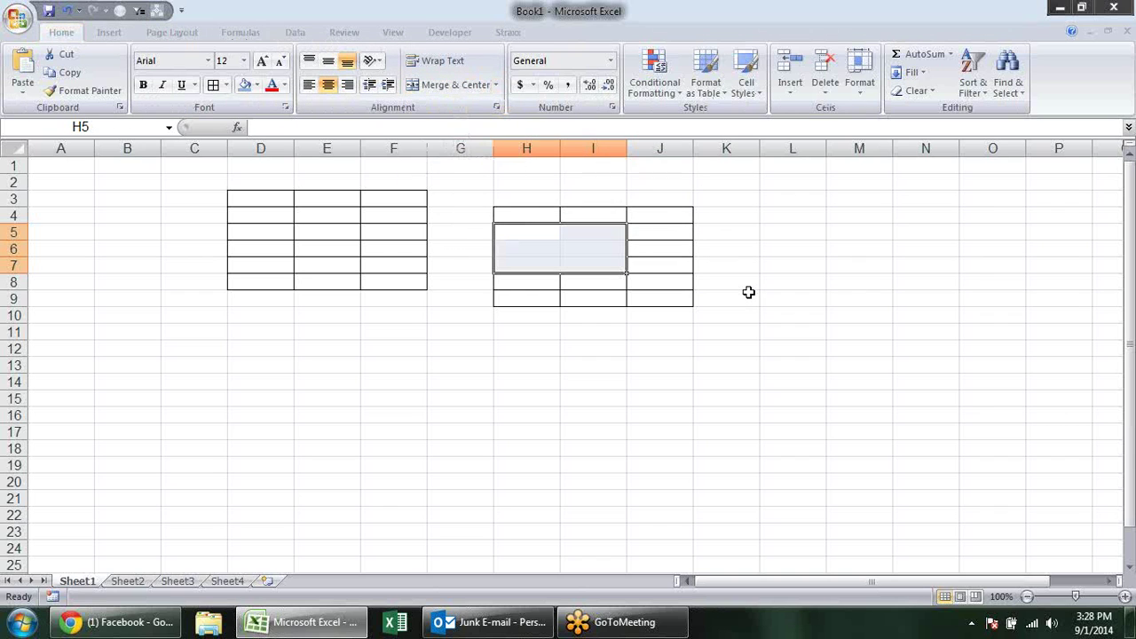
{"action": "key", "text": "alt+h"}
{"action": "key", "text": "b"}
{"action": "key", "text": "a"}
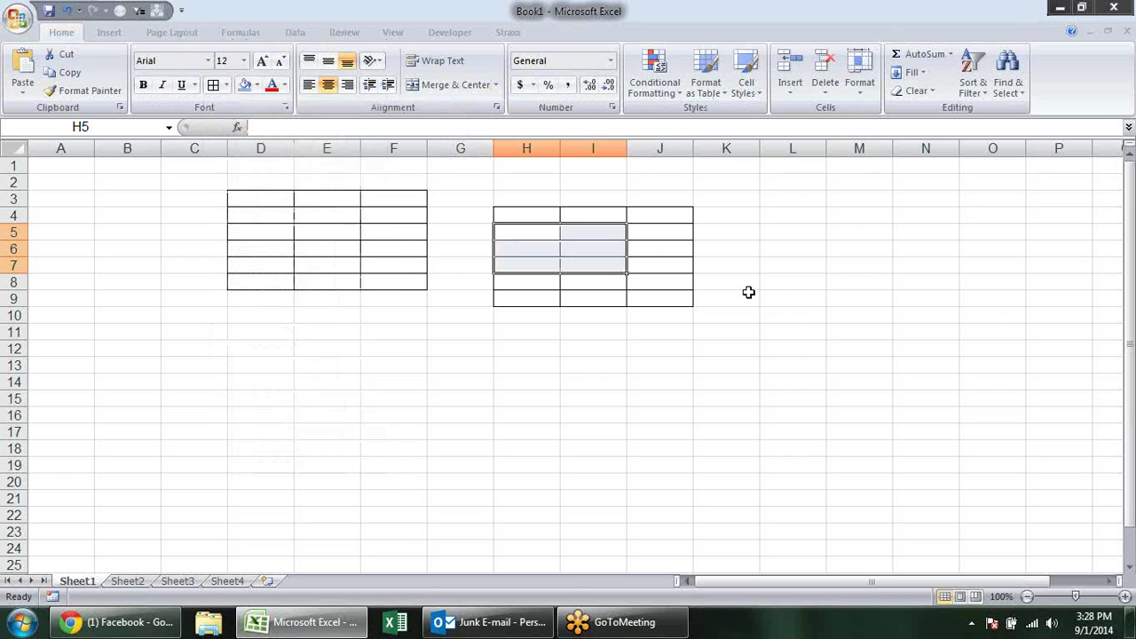
Click away from the grids to K9, L9 and I12, then open the file menu.
{"action": "left_click", "coordinate": [750, 295]}
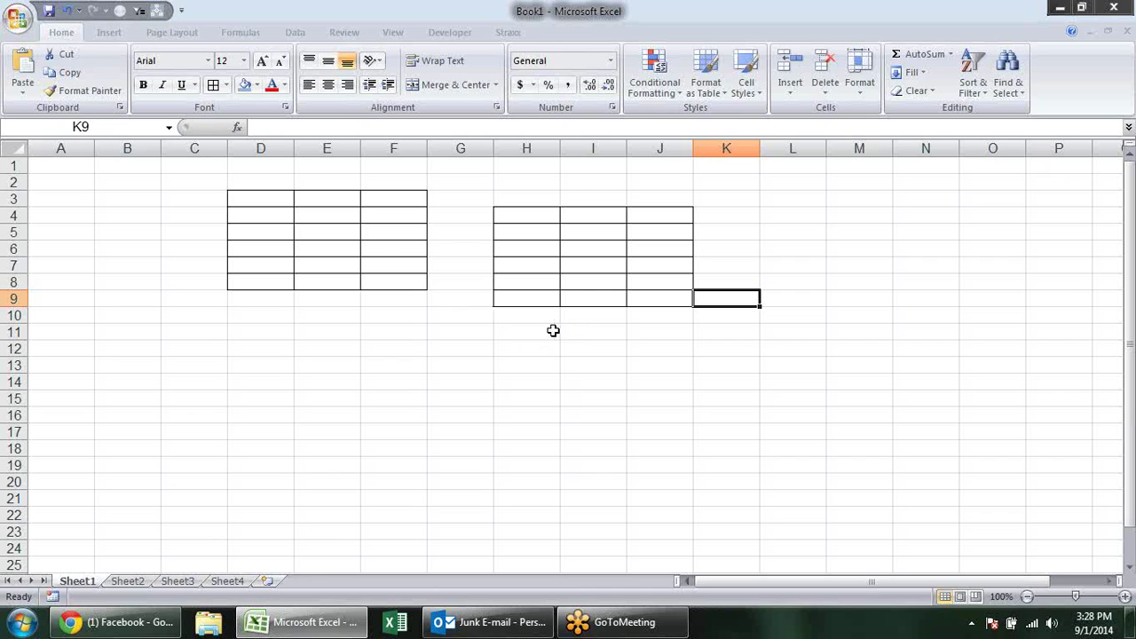
{"action": "left_click", "coordinate": [804, 298]}
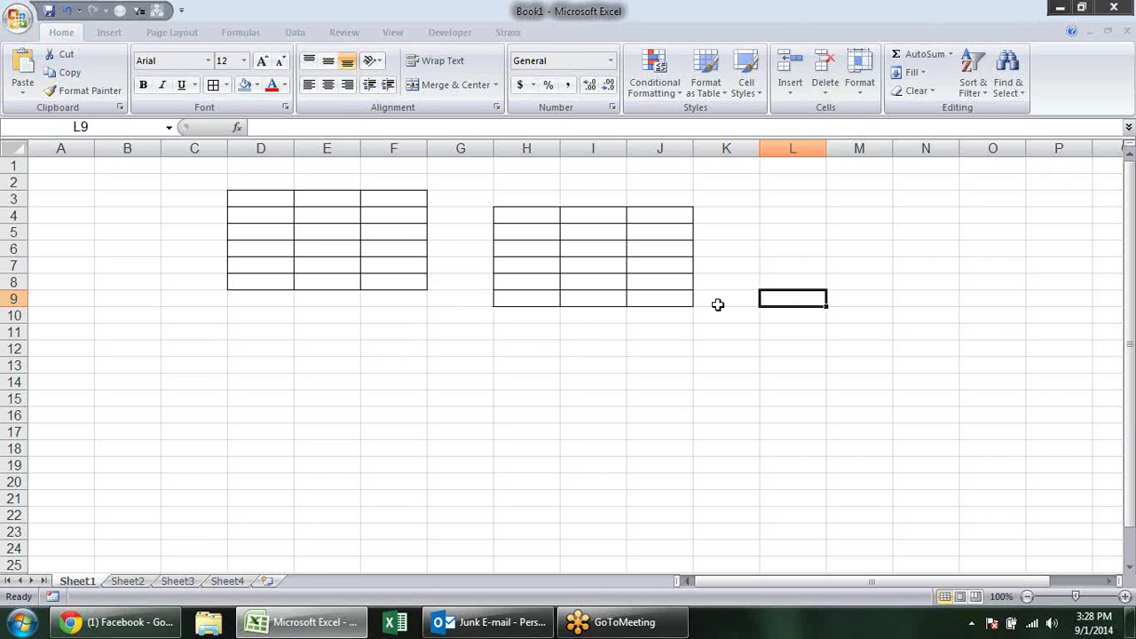
{"action": "left_click", "coordinate": [568, 355]}
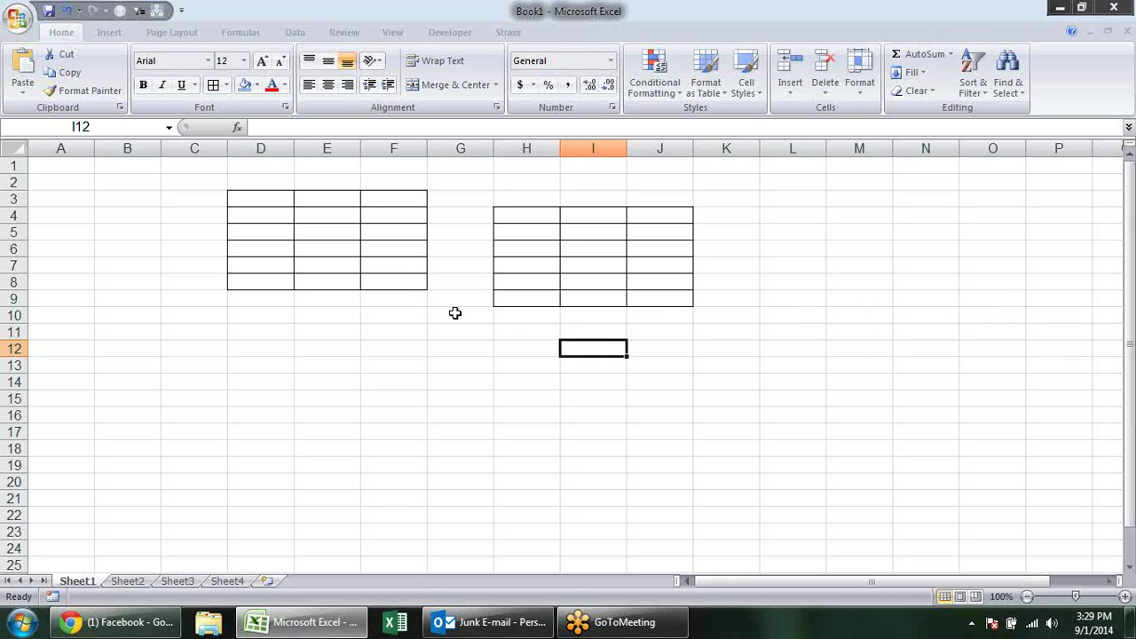
{"action": "key", "text": "alt+f"}
Open Print Preview of both grids, then close it back to the sheet.
{"action": "key", "text": "w"}
{"action": "key", "text": "v"}
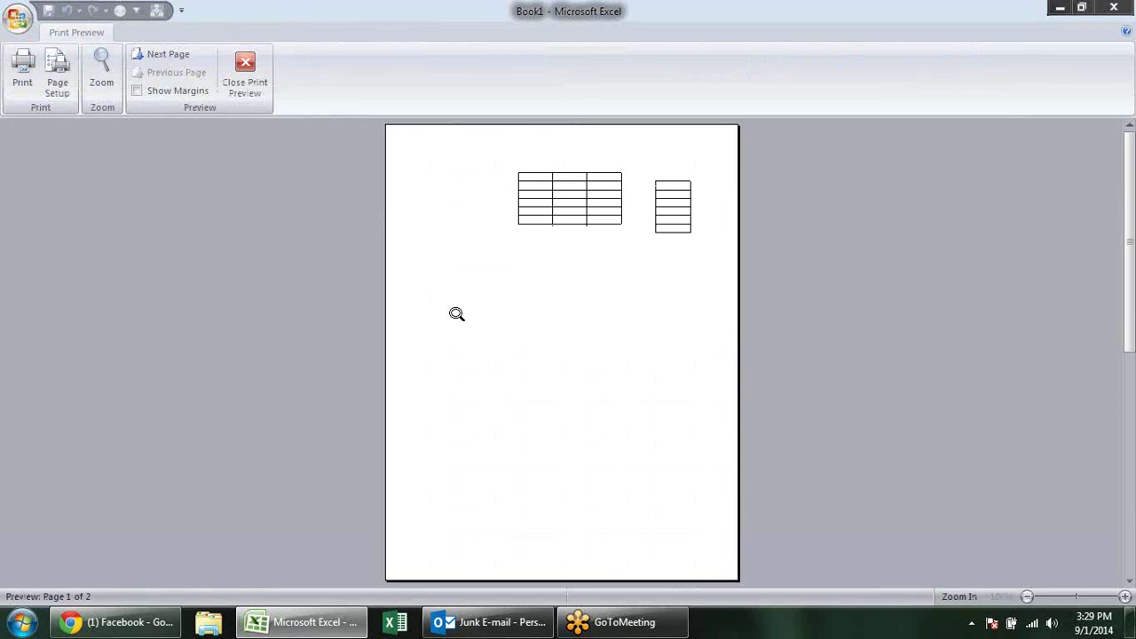
{"action": "key", "text": "Escape"}
{"action": "left_click", "coordinate": [454, 313]}
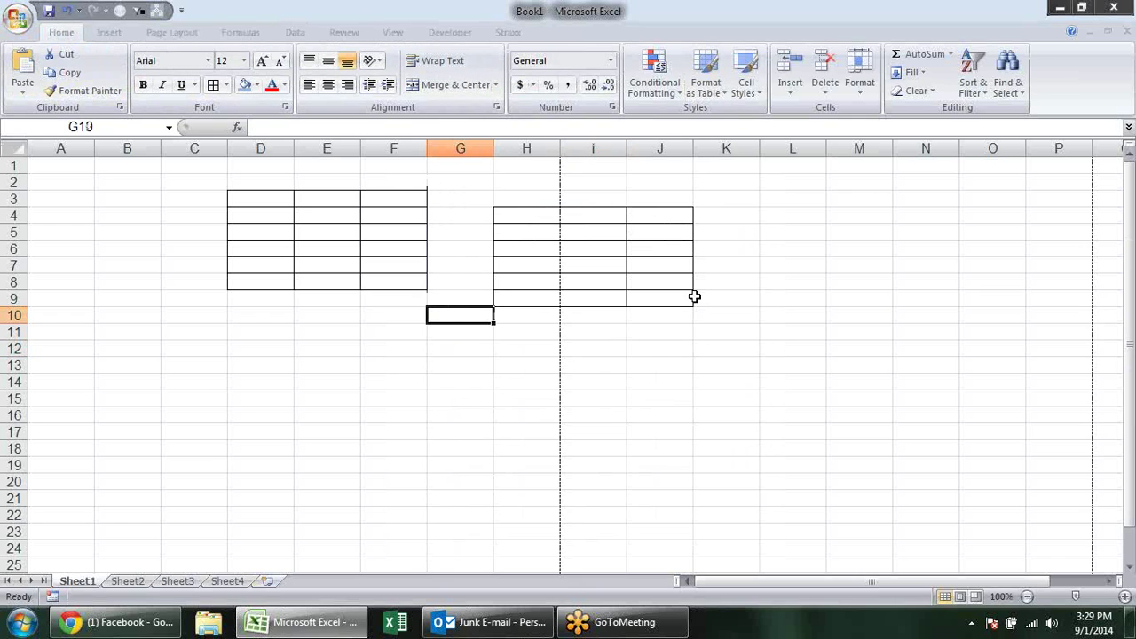
Open and dismiss the file menu, then select cell G3.
{"action": "key", "text": "alt"}
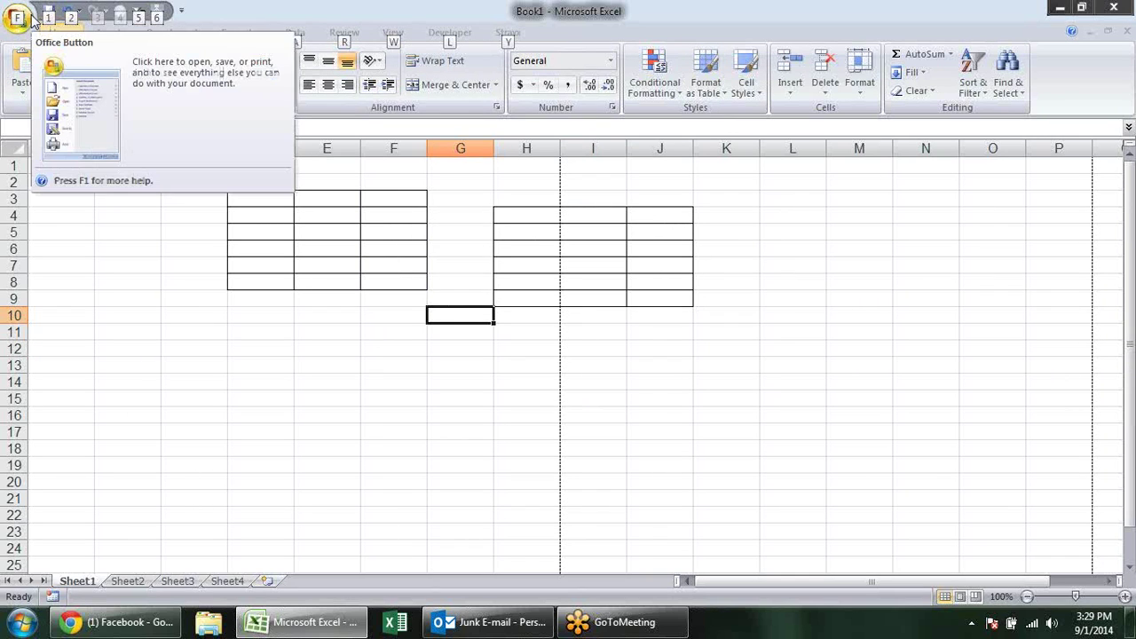
{"action": "key", "text": "f"}
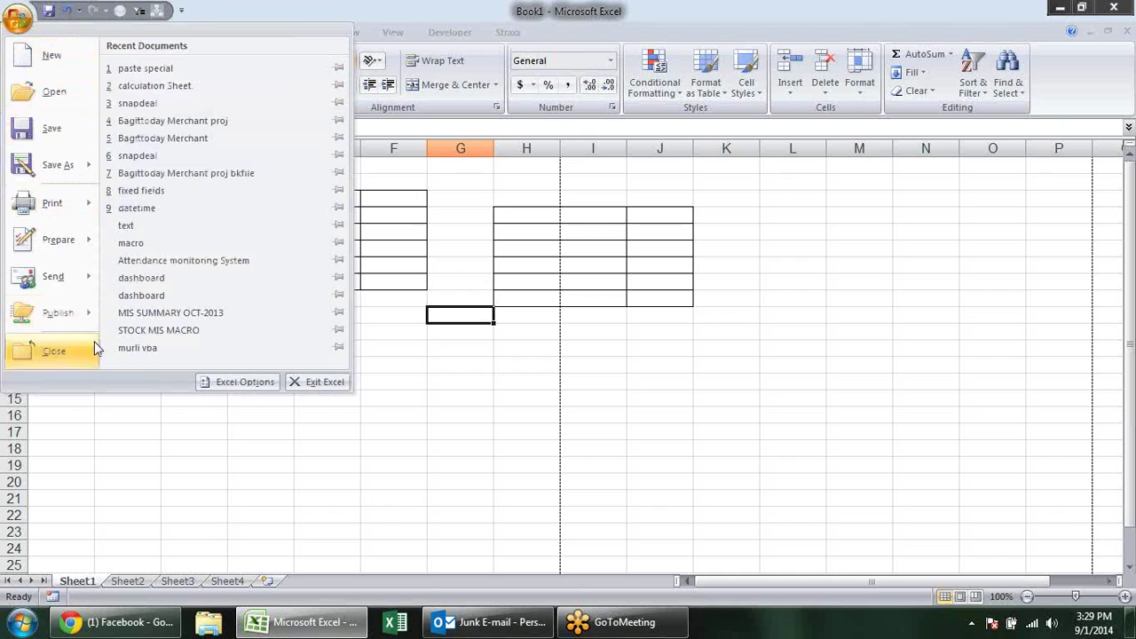
{"action": "left_click", "coordinate": [561, 368]}
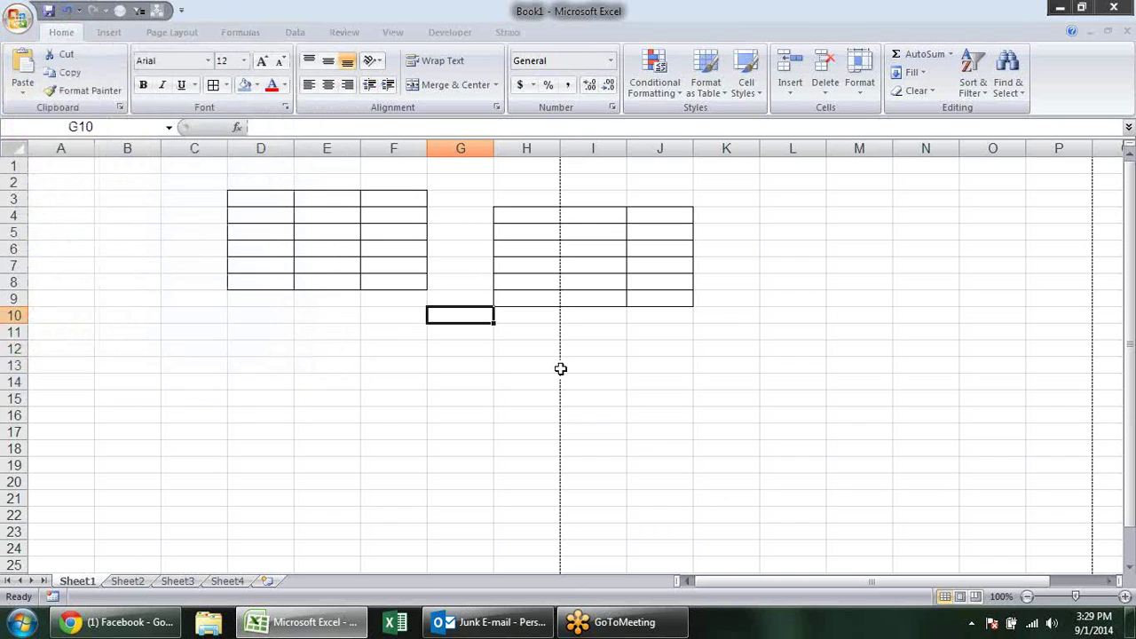
{"action": "left_click", "coordinate": [592, 327]}
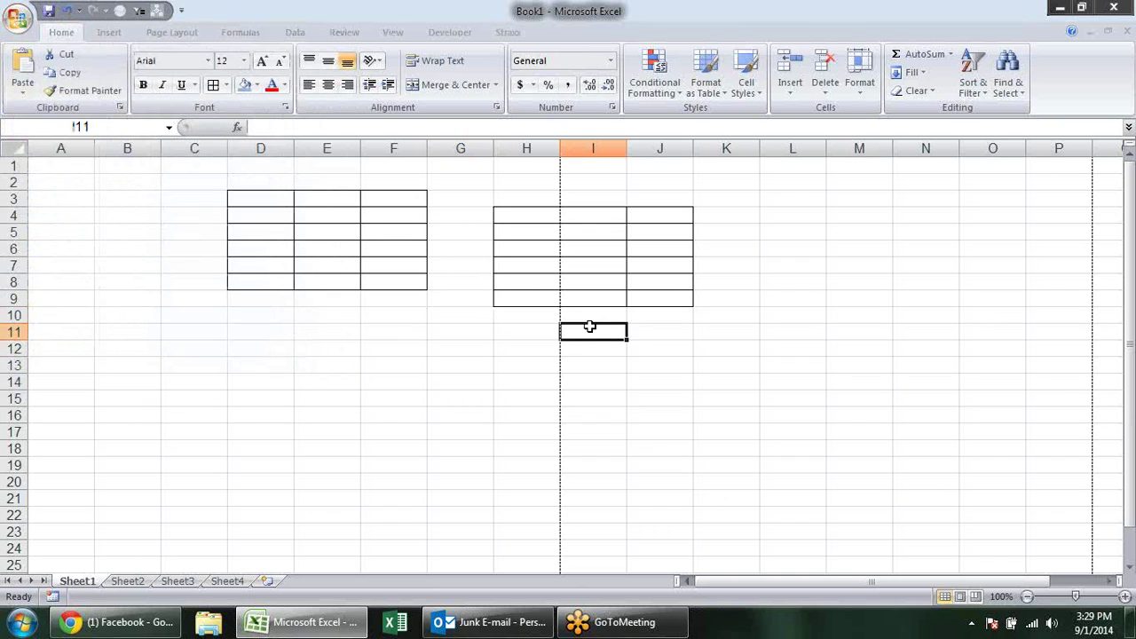
{"action": "left_click", "coordinate": [464, 199]}
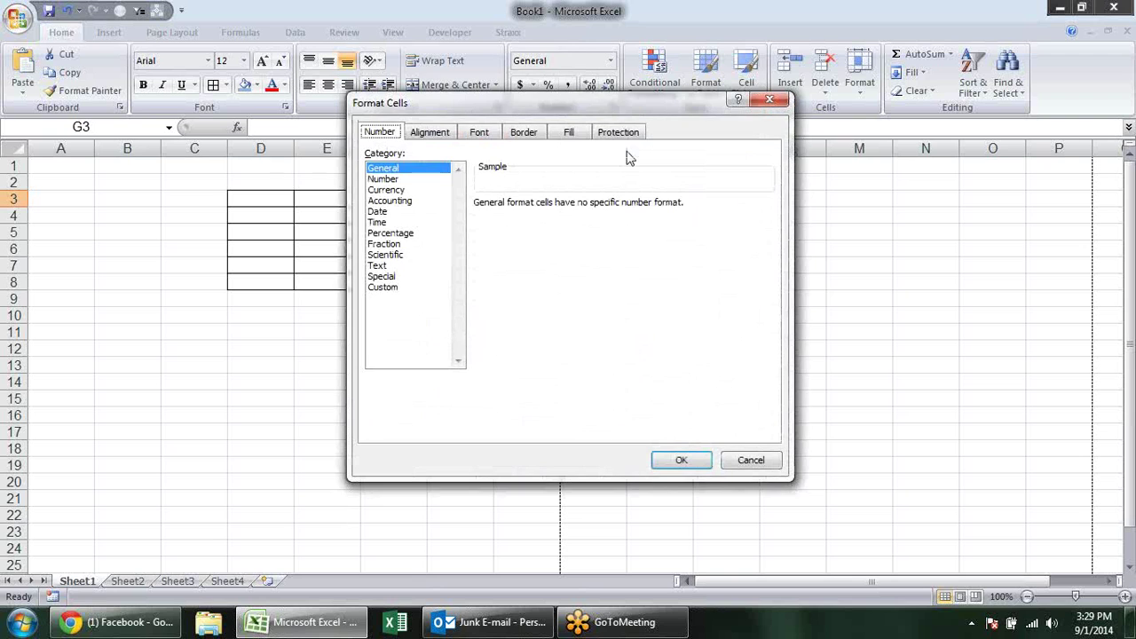
Reopen Format Cells for G3, move the dialog, and flip between Number and Alignment.
{"action": "key", "text": "Escape"}
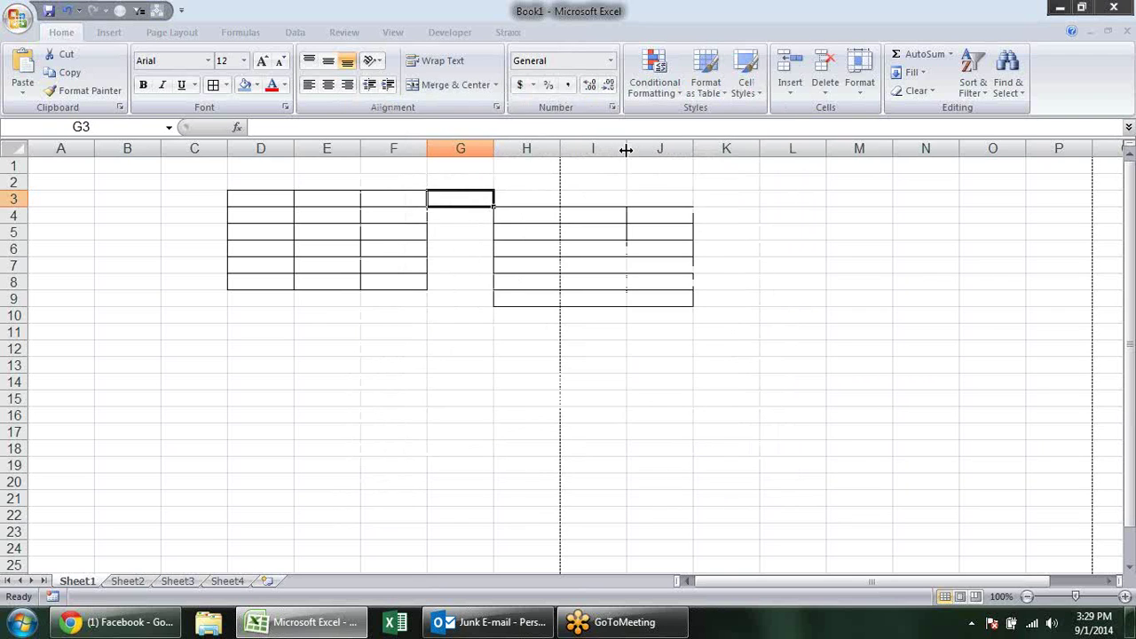
{"action": "key", "text": "ctrl+1"}
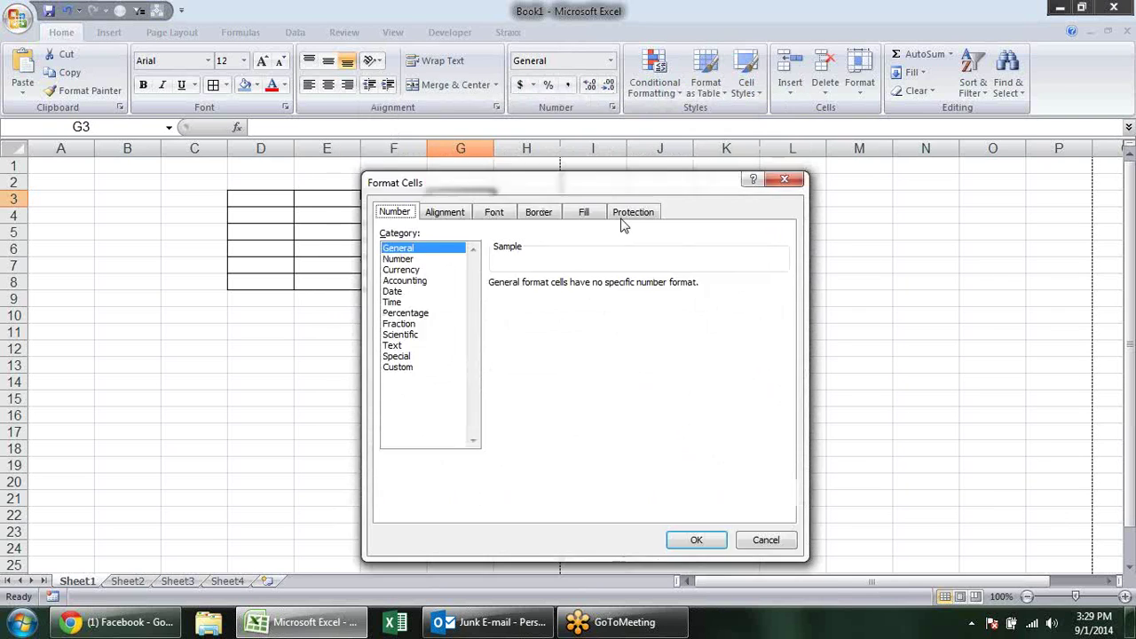
{"action": "left_click_drag", "start_coordinate": [648, 175], "coordinate": [536, 153]}
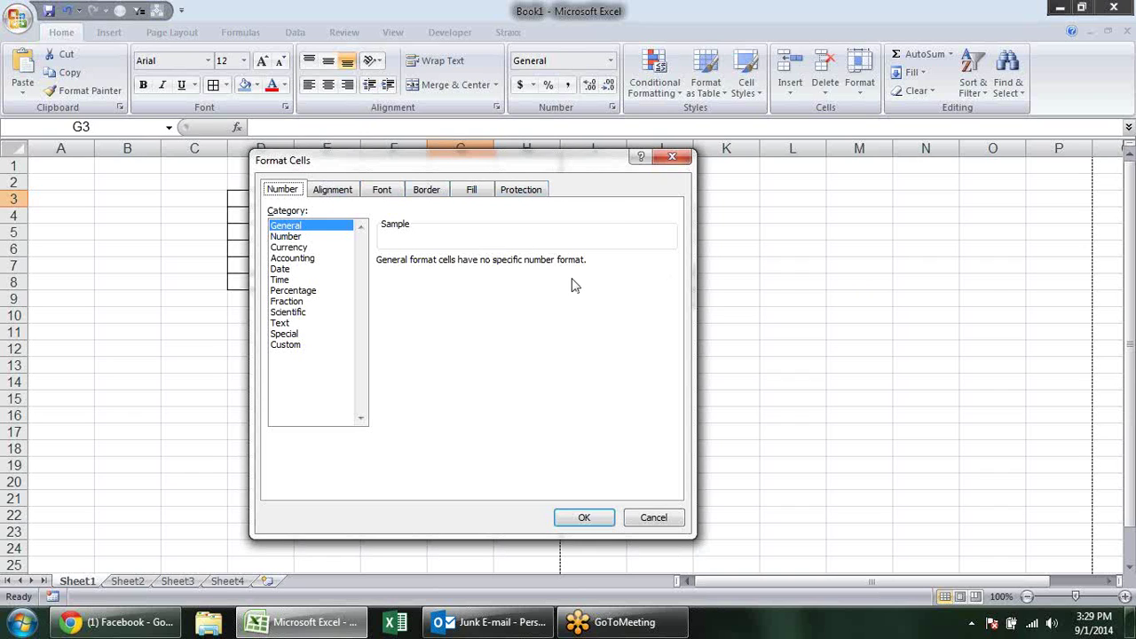
{"action": "key", "text": "ctrl+Tab"}
{"action": "key", "text": "ctrl+Tab"}
{"action": "key", "text": "ctrl+Tab"}
{"action": "key", "text": "ctrl+Tab"}
{"action": "key", "text": "ctrl+Tab"}
{"action": "key", "text": "ctrl+Tab"}
{"action": "key", "text": "ctrl+Tab"}
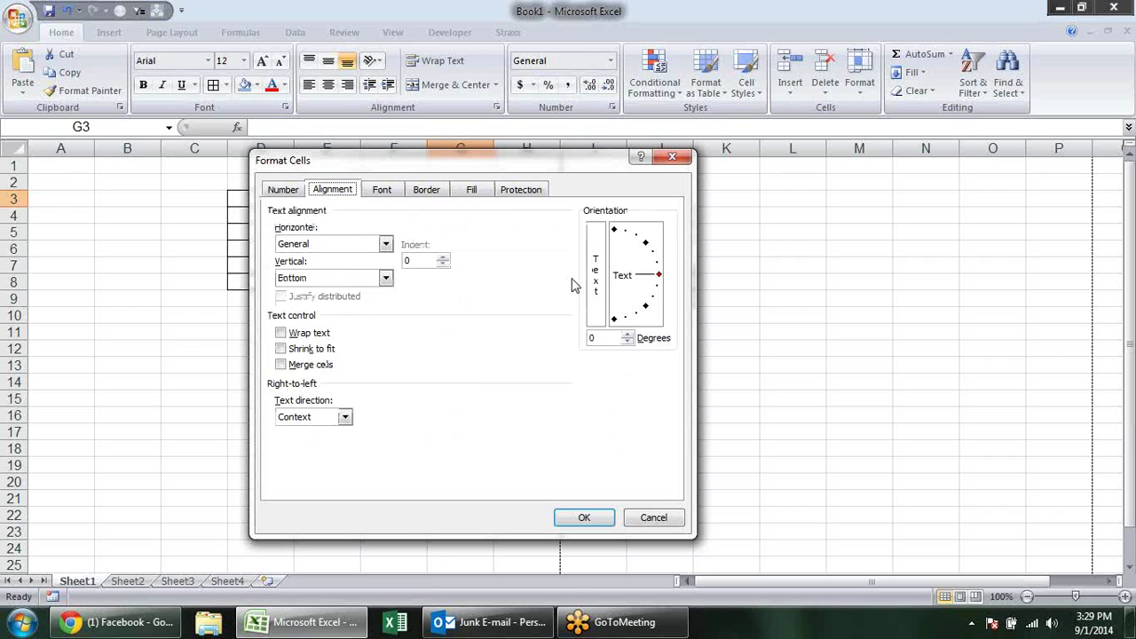
{"action": "key", "text": "ctrl+shift+Tab"}
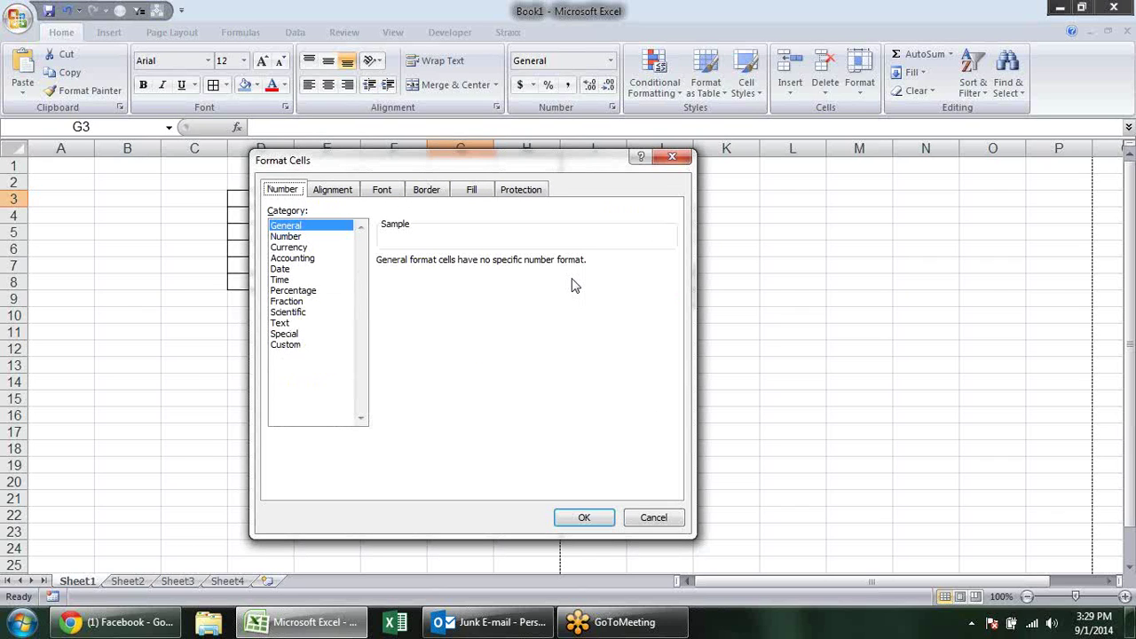
{"action": "key", "text": "ctrl+Tab"}
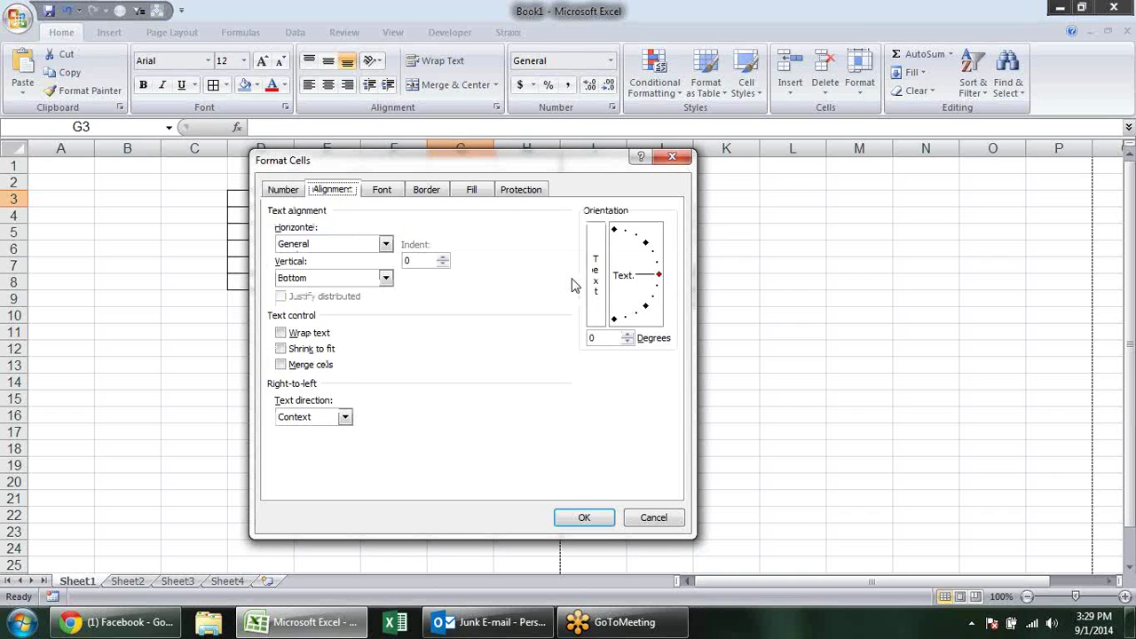
Cycle through the Font, Fill and Alignment tabs, ending on the Font settings.
{"action": "key", "text": "ctrl+Tab"}
{"action": "key", "text": "ctrl+Tab"}
{"action": "key", "text": "ctrl+Tab"}
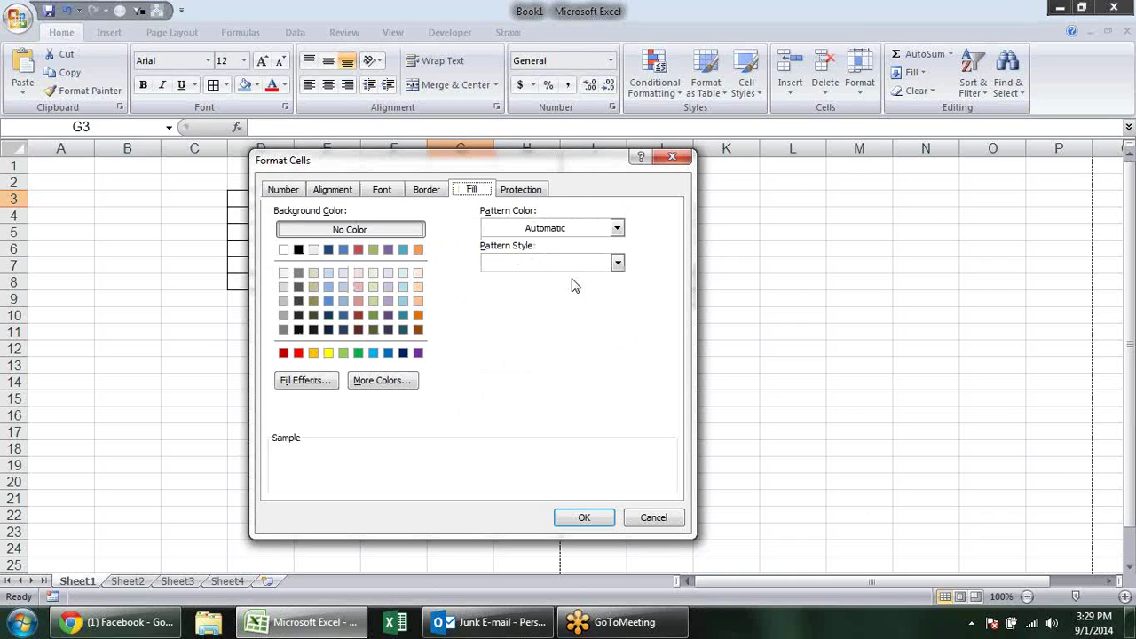
{"action": "key", "text": "ctrl+Tab"}
{"action": "key", "text": "ctrl+Tab"}
{"action": "key", "text": "ctrl+Tab"}
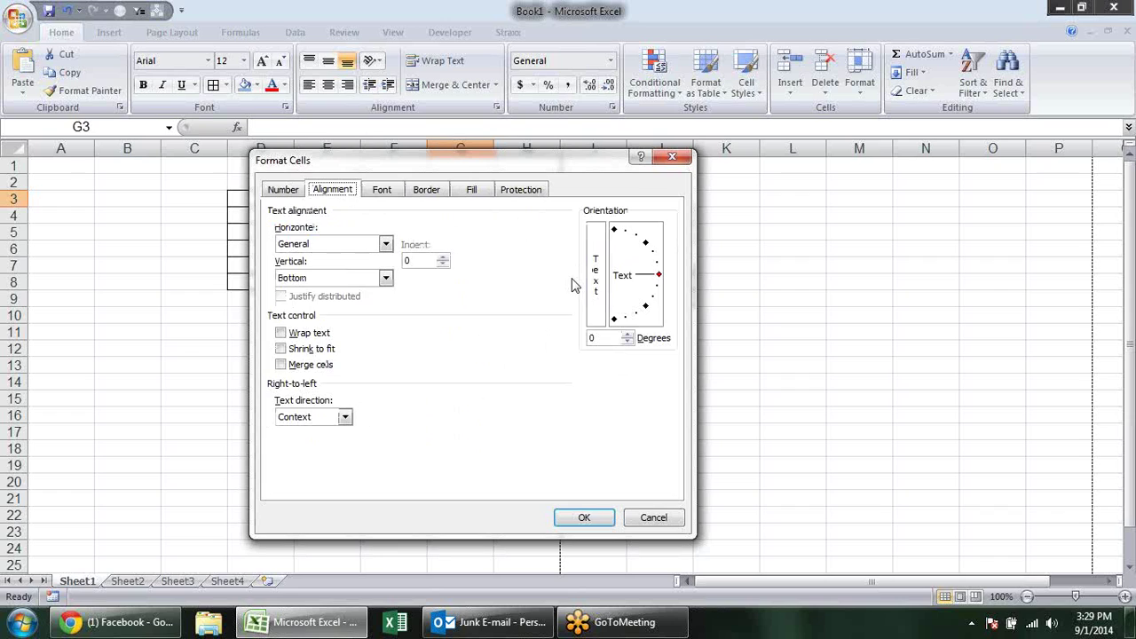
{"action": "key", "text": "ctrl+Tab"}
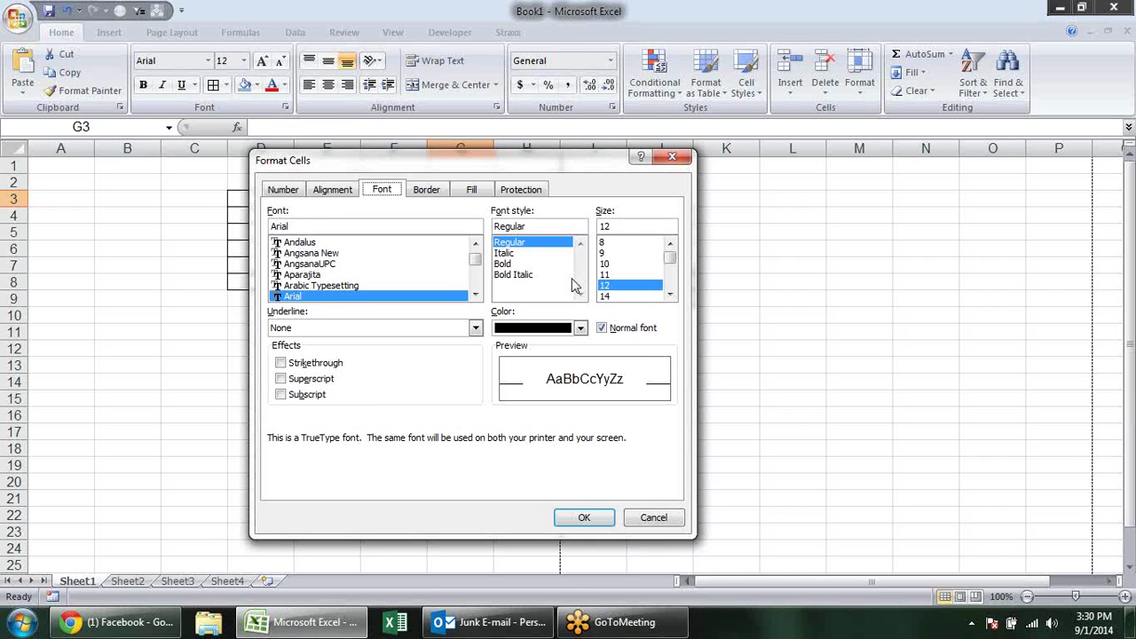
{"action": "key", "text": "Left"}
{"action": "key", "text": "Left"}
{"action": "key", "text": "Left"}
{"action": "key", "text": "Left"}
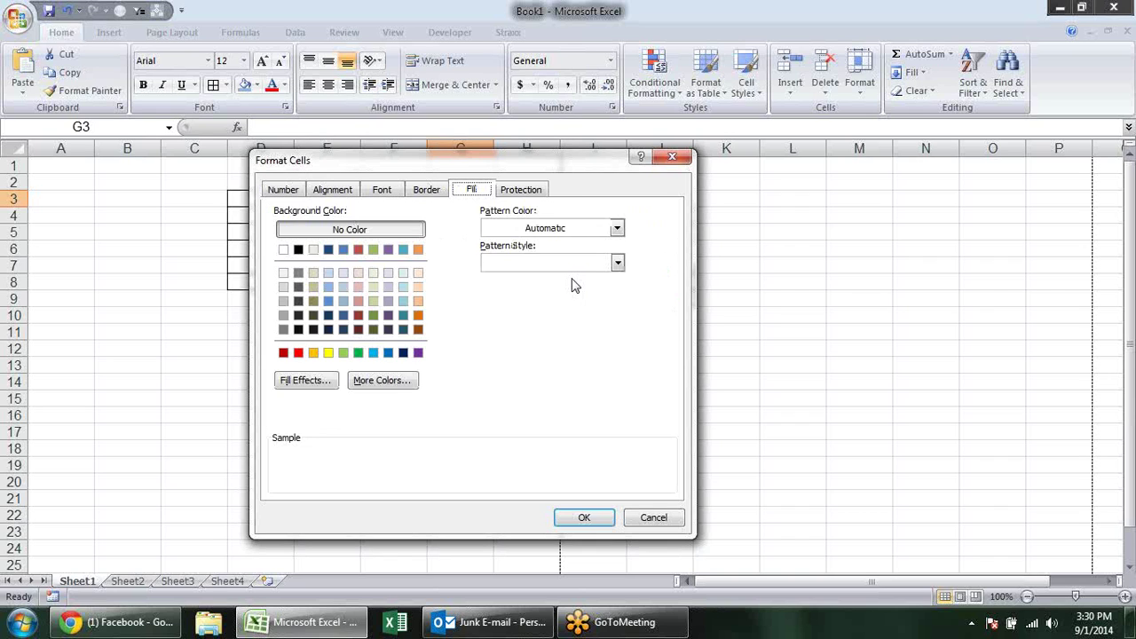
{"action": "key", "text": "Left"}
{"action": "key", "text": "Left"}
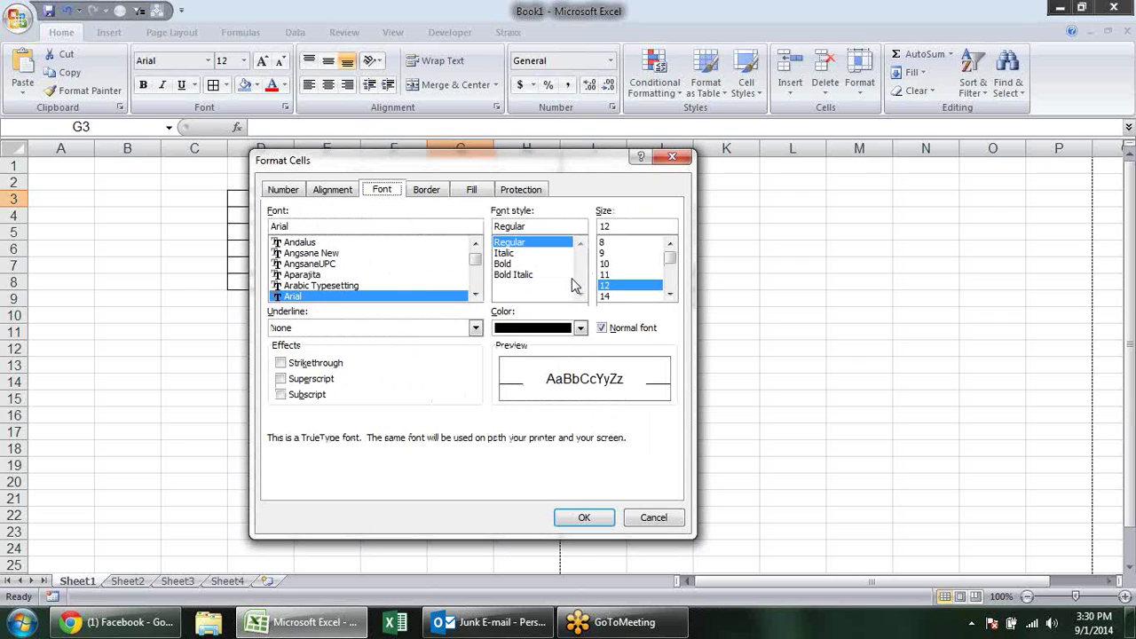
{"action": "key", "text": "Left"}
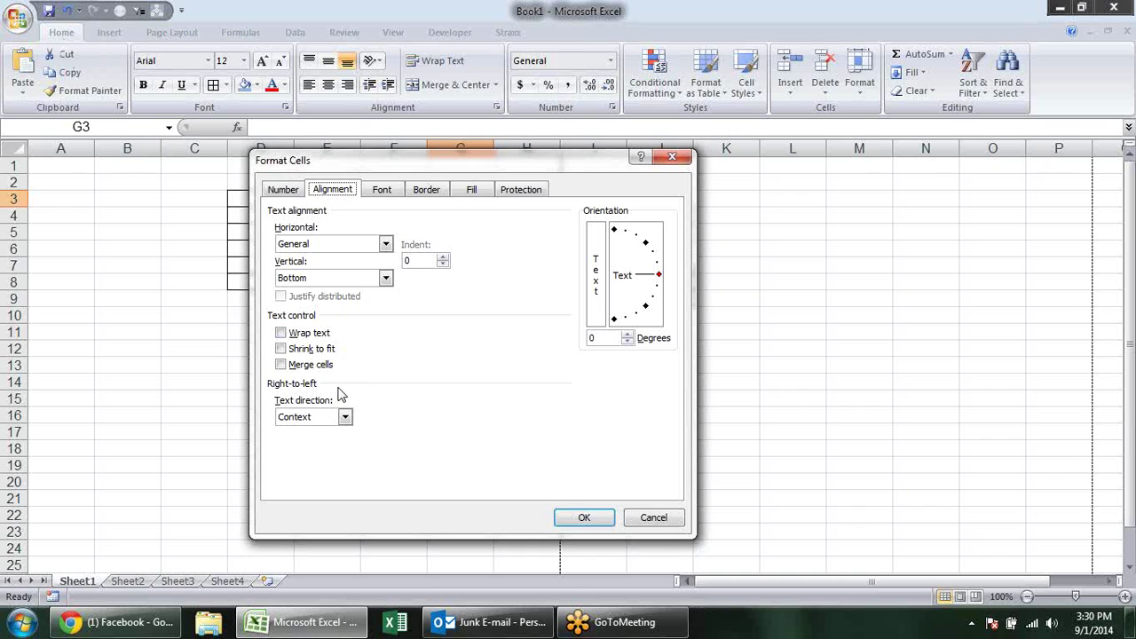
Set cell G3's horizontal alignment to Justify in Format Cells and apply it.
{"action": "key", "text": "alt+k"}
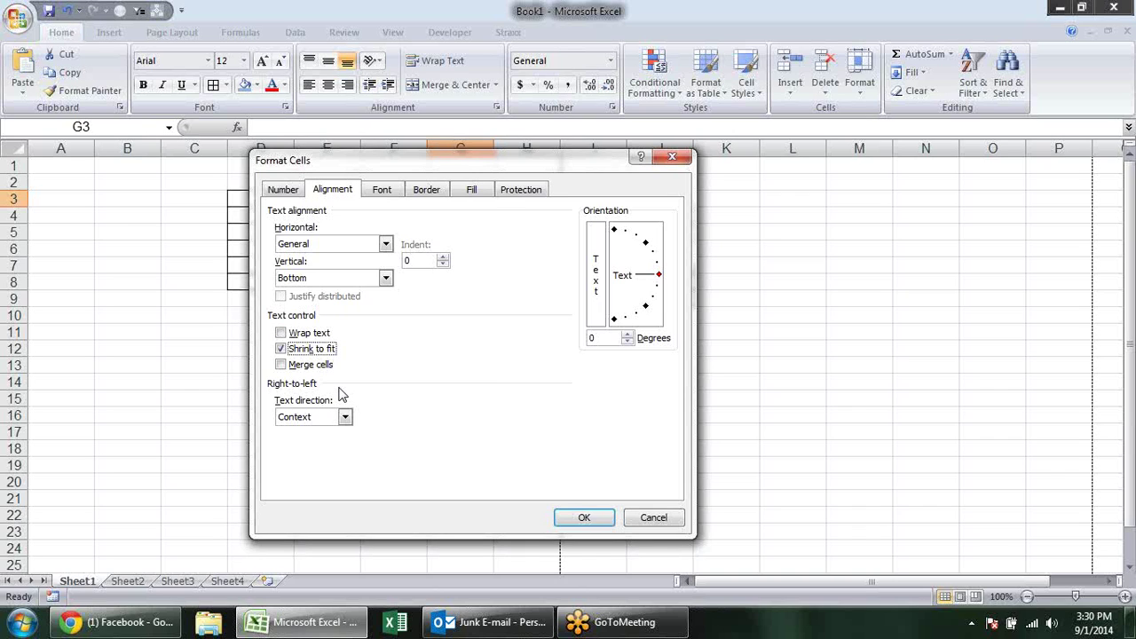
{"action": "key", "text": "alt+h"}
{"action": "key", "text": "alt+Down"}
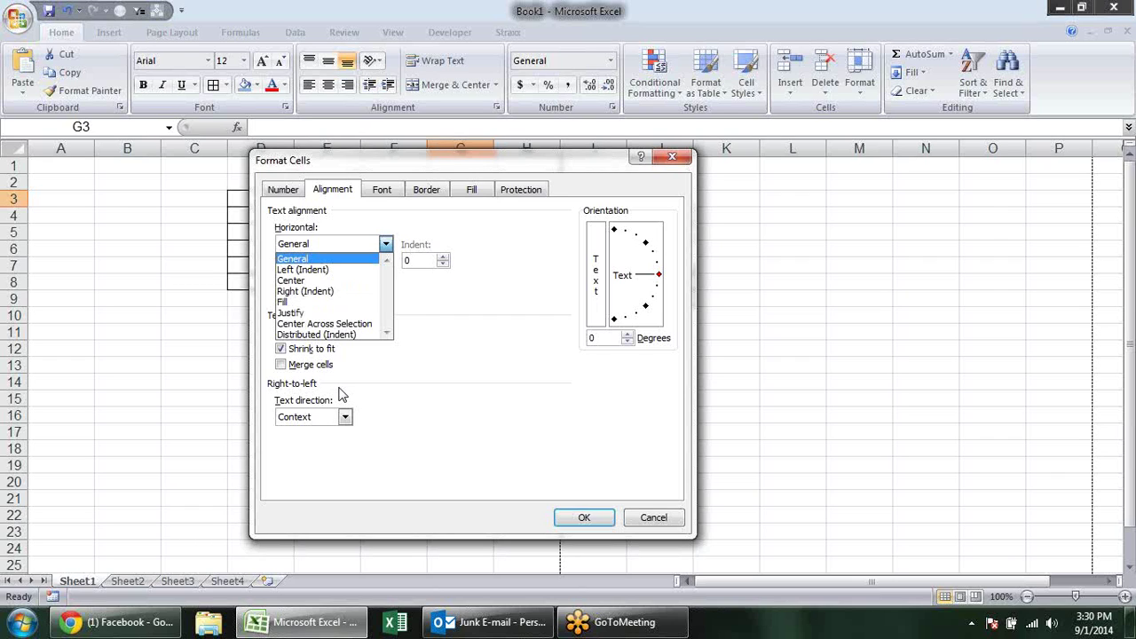
{"action": "key", "text": "Down"}
{"action": "key", "text": "Down"}
{"action": "key", "text": "Down"}
{"action": "key", "text": "Up"}
{"action": "key", "text": "Up"}
{"action": "key", "text": "Down"}
{"action": "key", "text": "Down"}
{"action": "key", "text": "Up"}
{"action": "key", "text": "Up"}
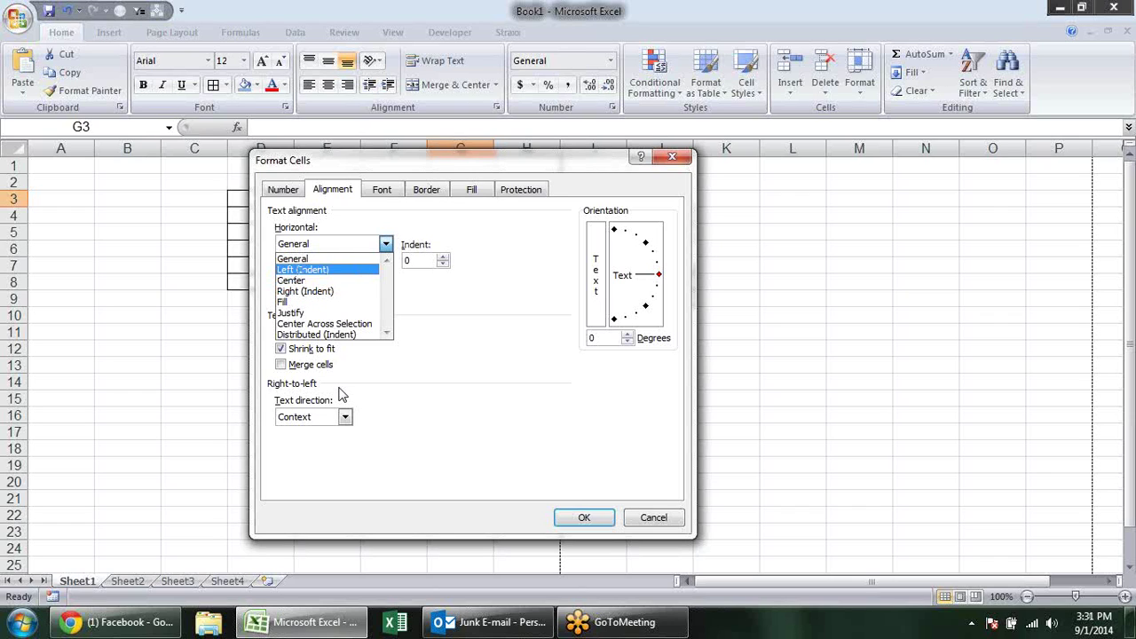
{"action": "key", "text": "Down"}
{"action": "key", "text": "Down"}
{"action": "key", "text": "Down"}
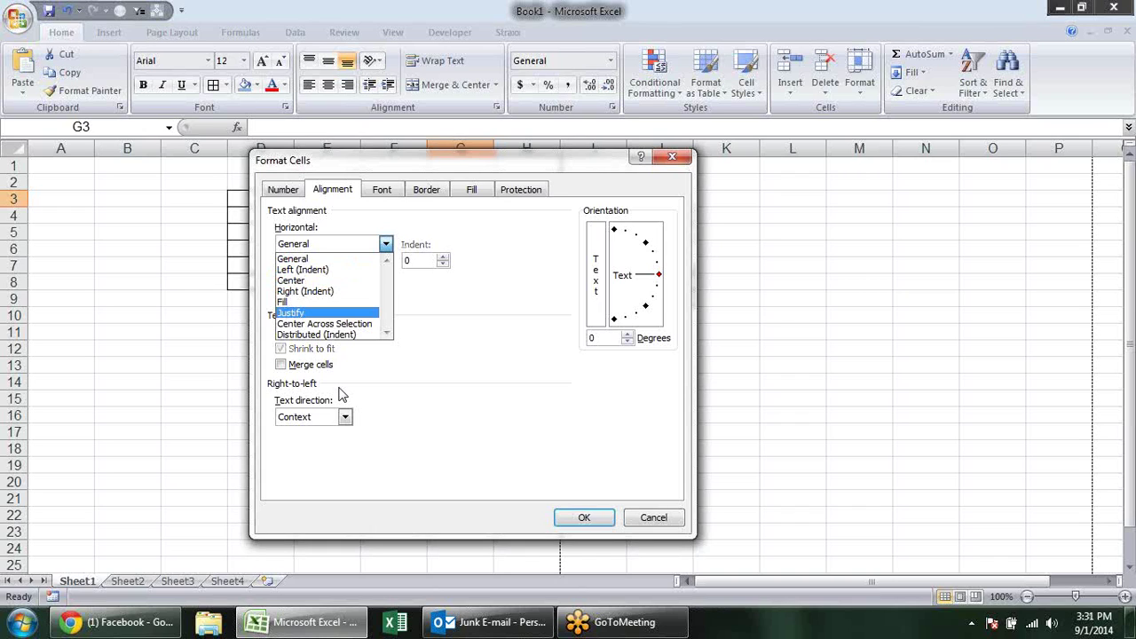
{"action": "key", "text": "Return"}
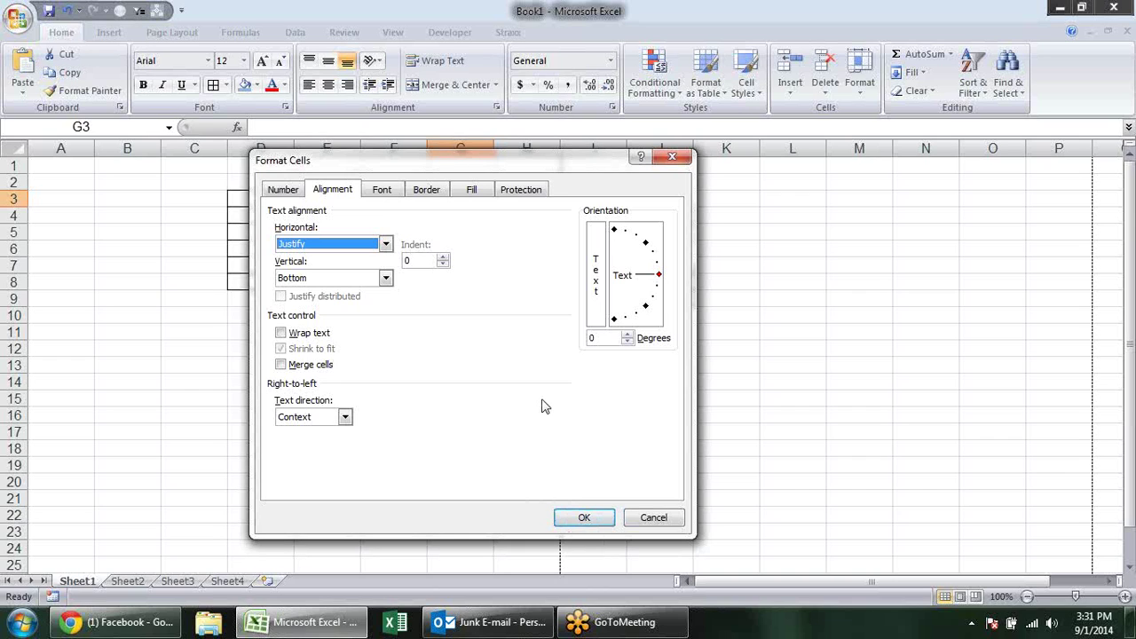
{"action": "key", "text": "Return"}
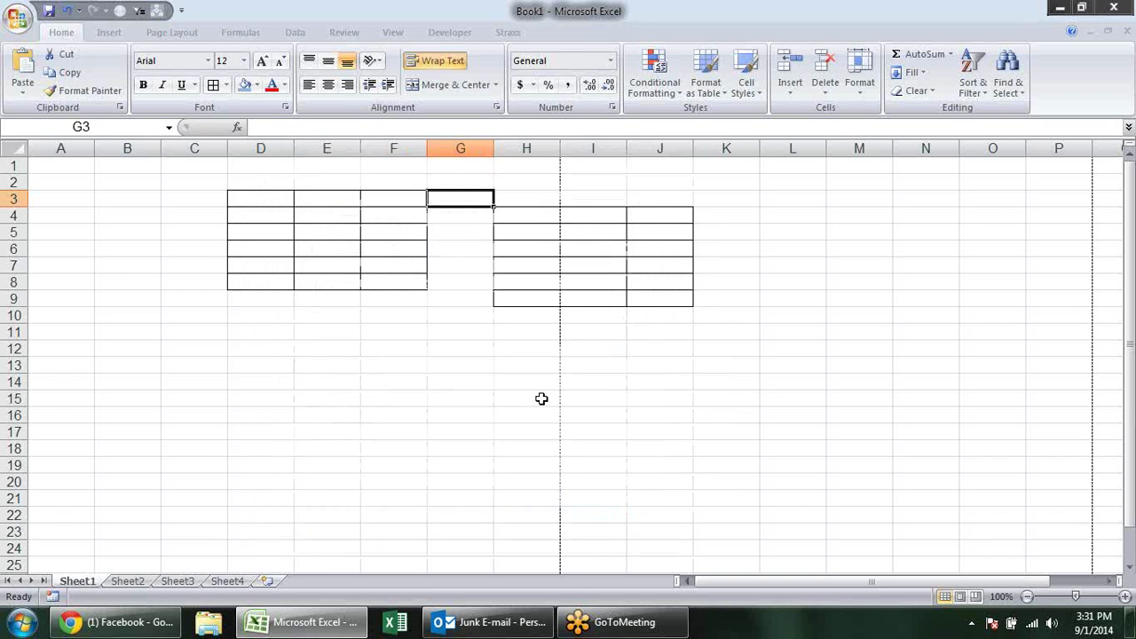
Reopen Format Cells twice, close it without changes, and select cell F9.
{"action": "key", "text": "ctrl+1"}
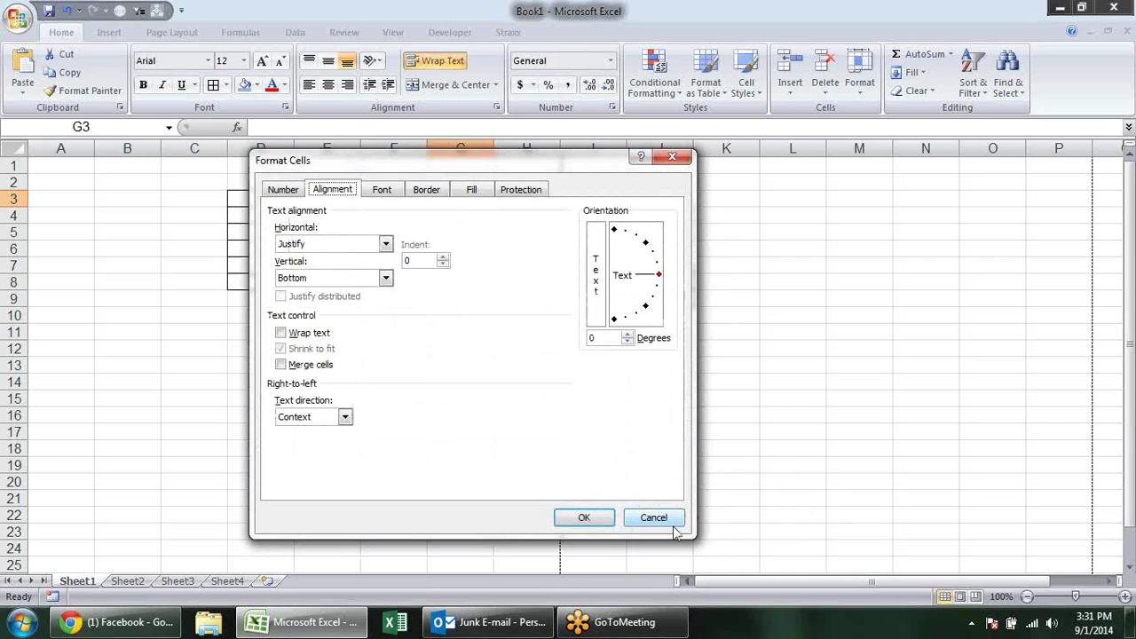
{"action": "key", "text": "Escape"}
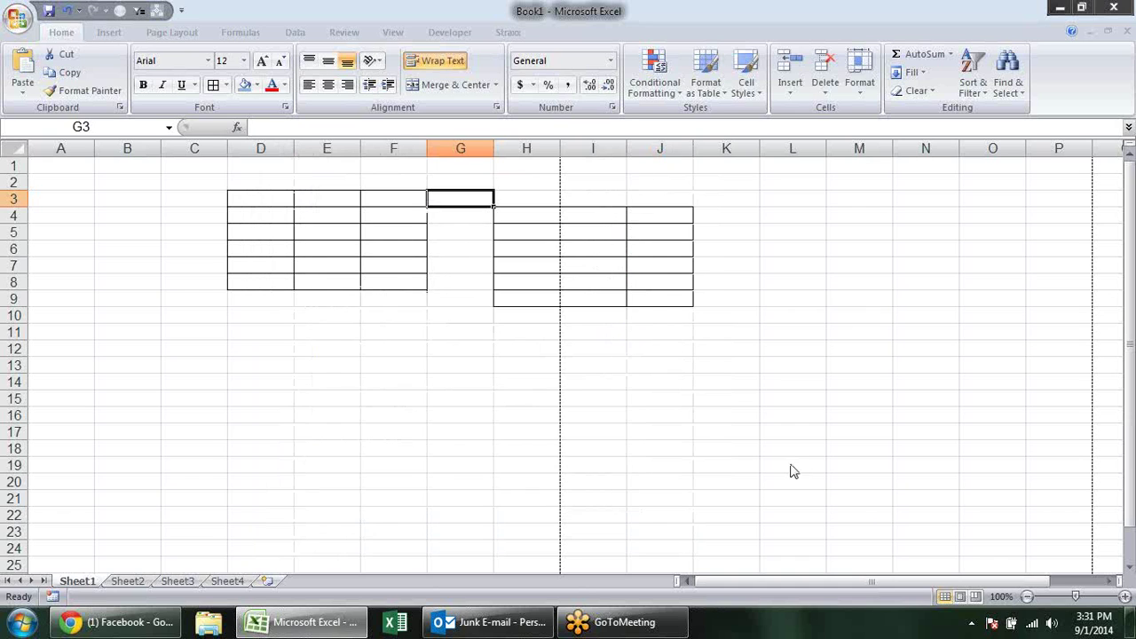
{"action": "key", "text": "ctrl+1"}
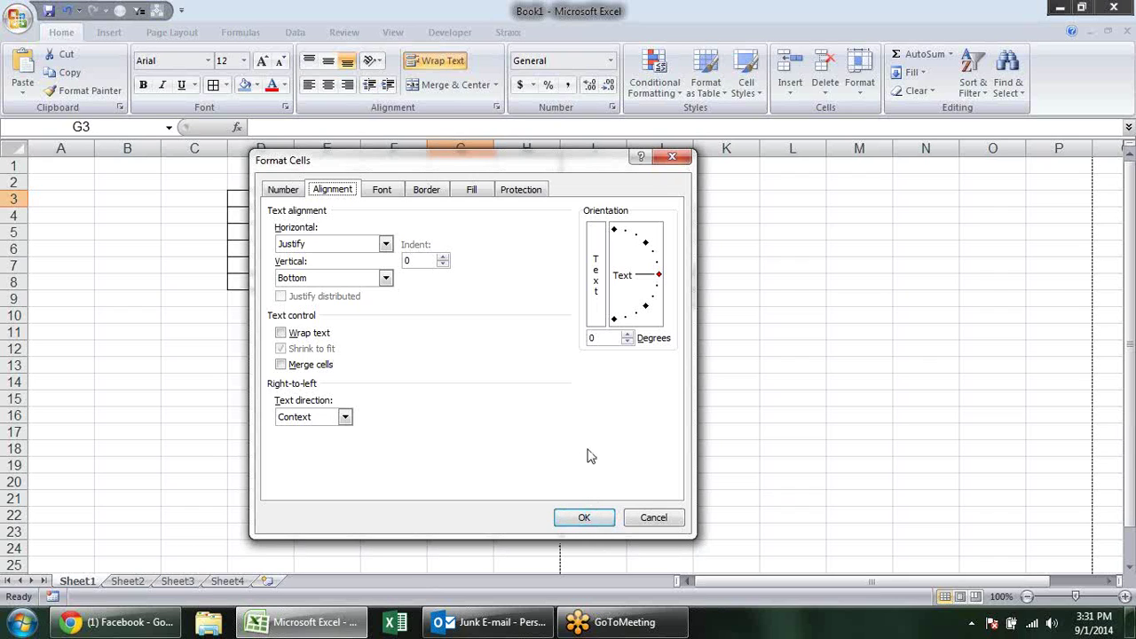
{"action": "key", "text": "Return"}
{"action": "left_click", "coordinate": [399, 297]}
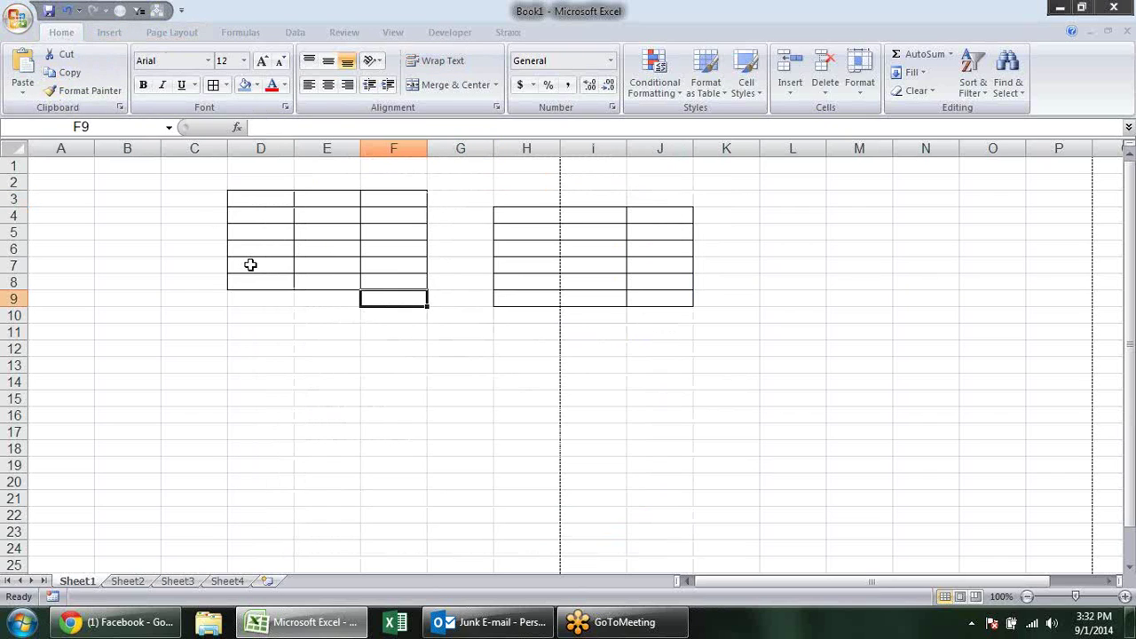
Open Print Preview for Sheet1 from the Office button's Print menu.
{"action": "key", "text": "alt"}
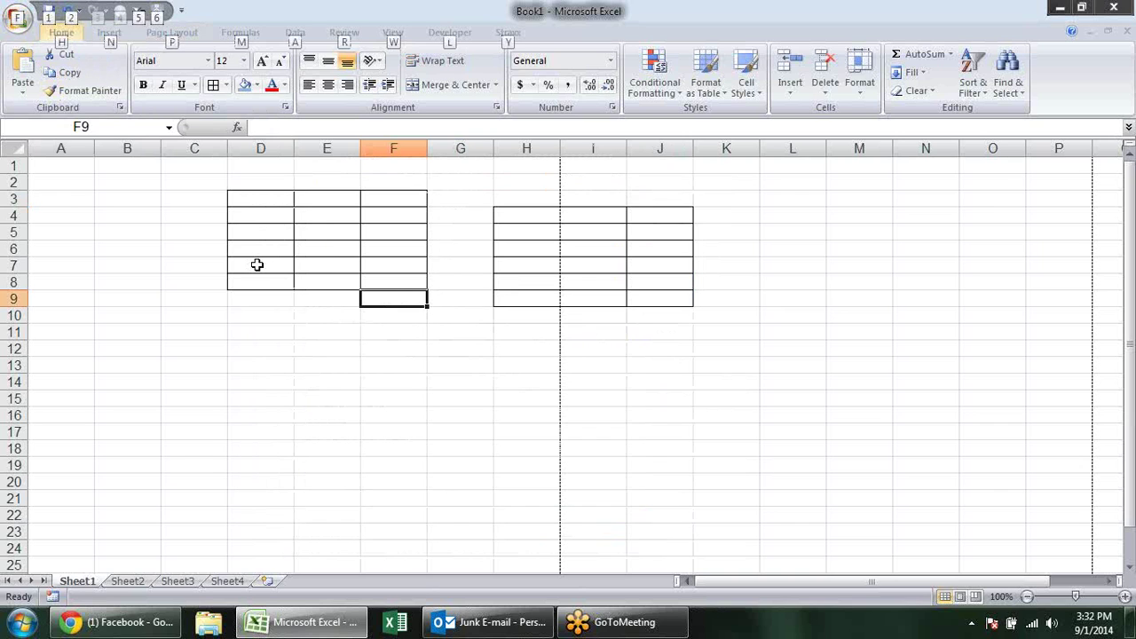
{"action": "key", "text": "f"}
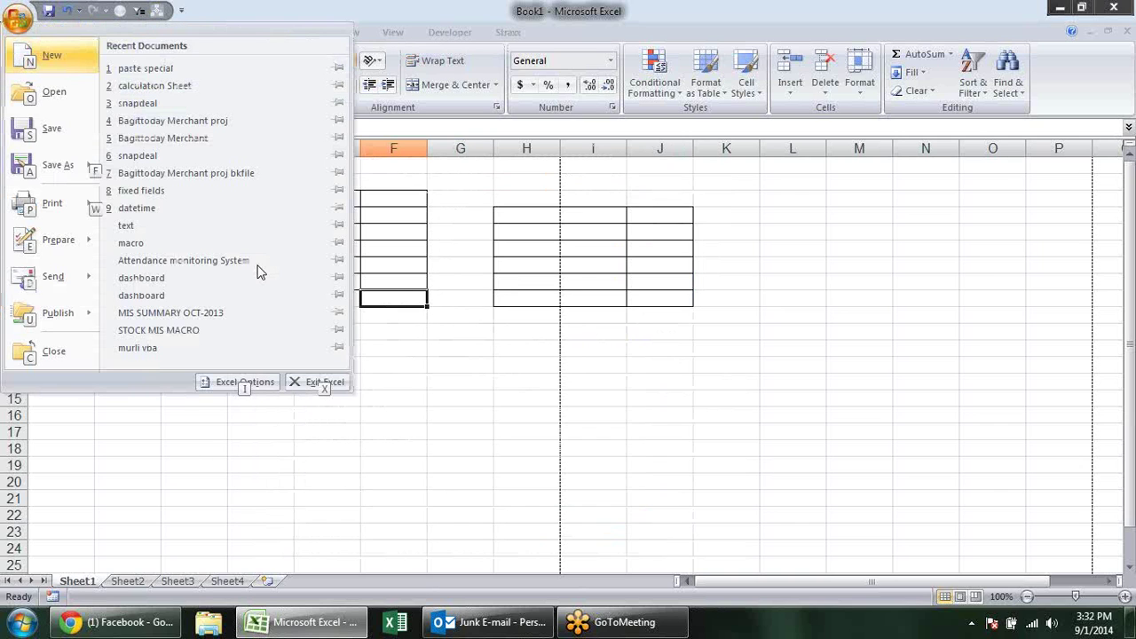
{"action": "mouse_move", "coordinate": [89, 204]}
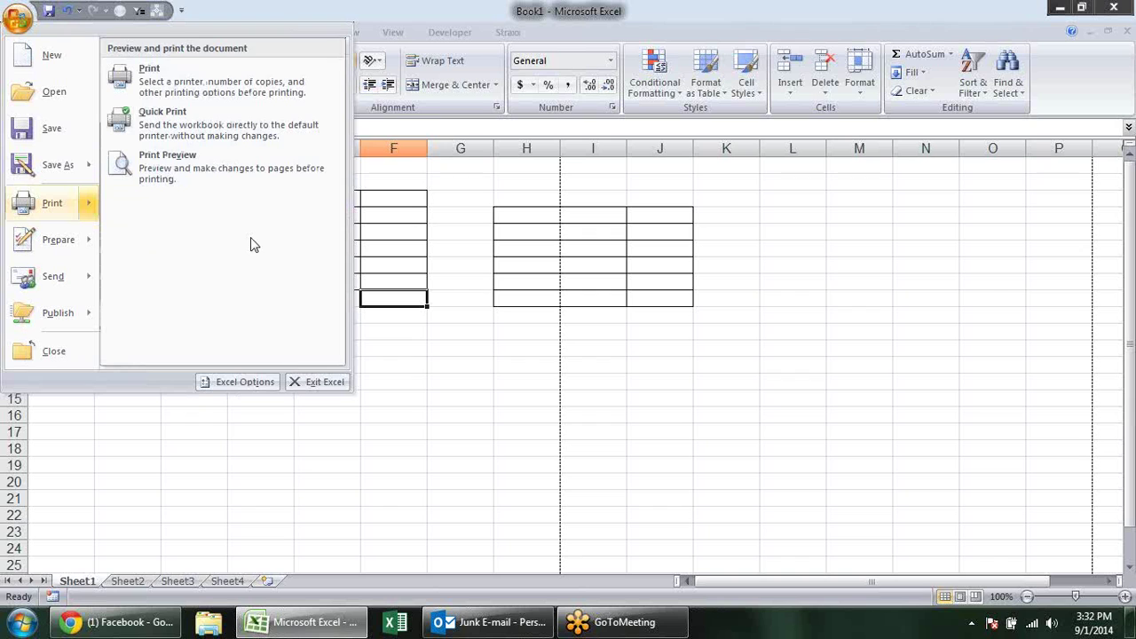
{"action": "key", "text": "Escape"}
{"action": "key", "text": "Escape"}
{"action": "key", "text": "alt+f"}
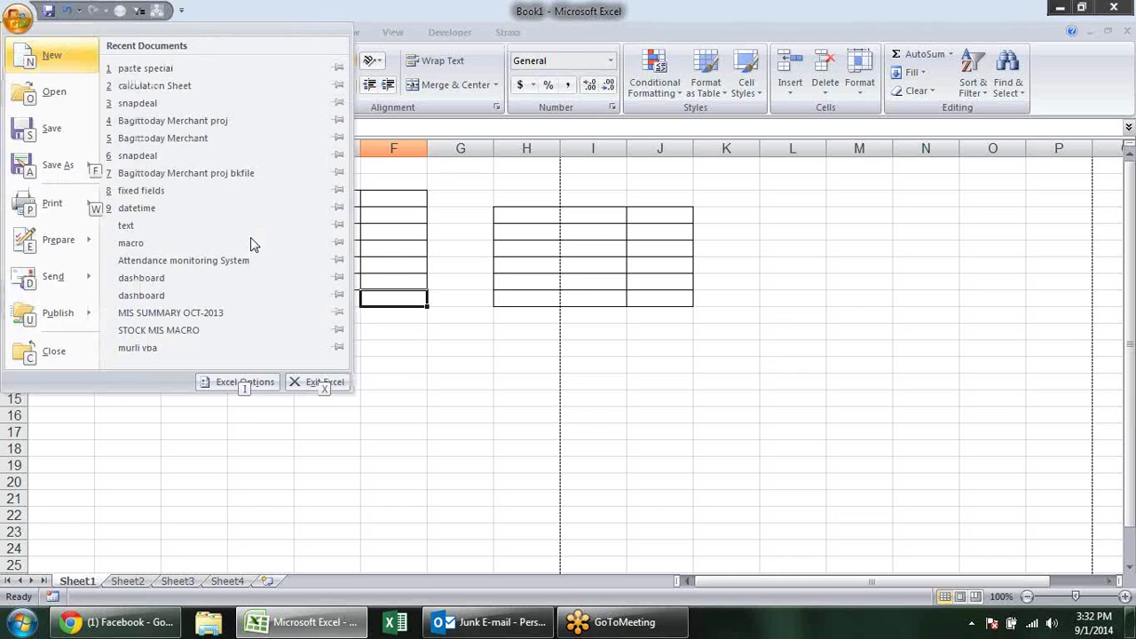
{"action": "key", "text": "p"}
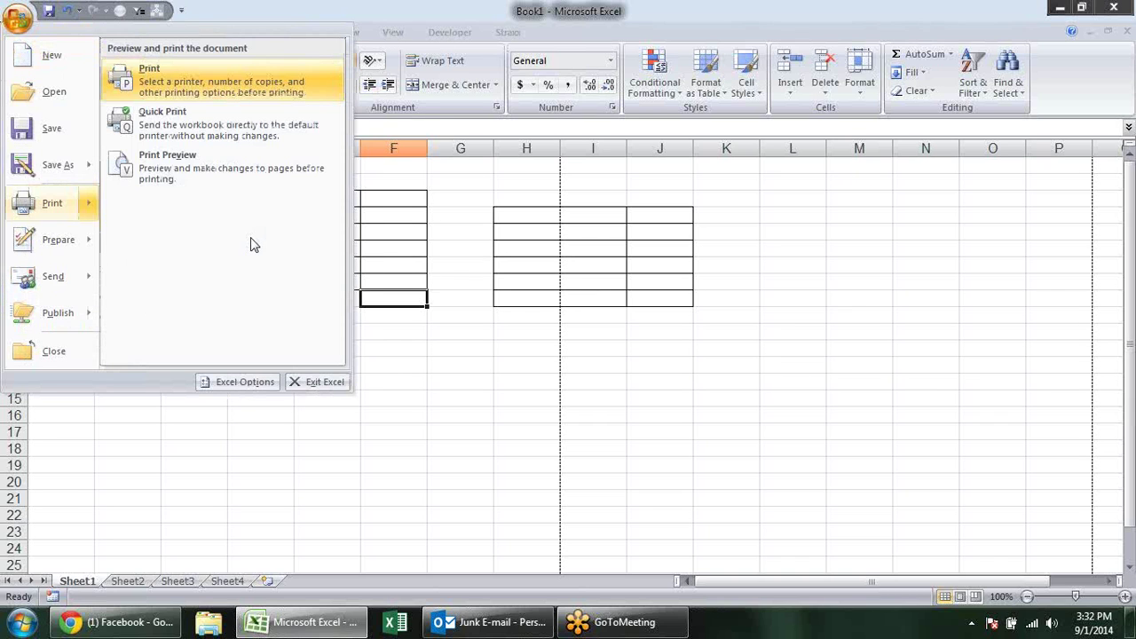
{"action": "key", "text": "v"}
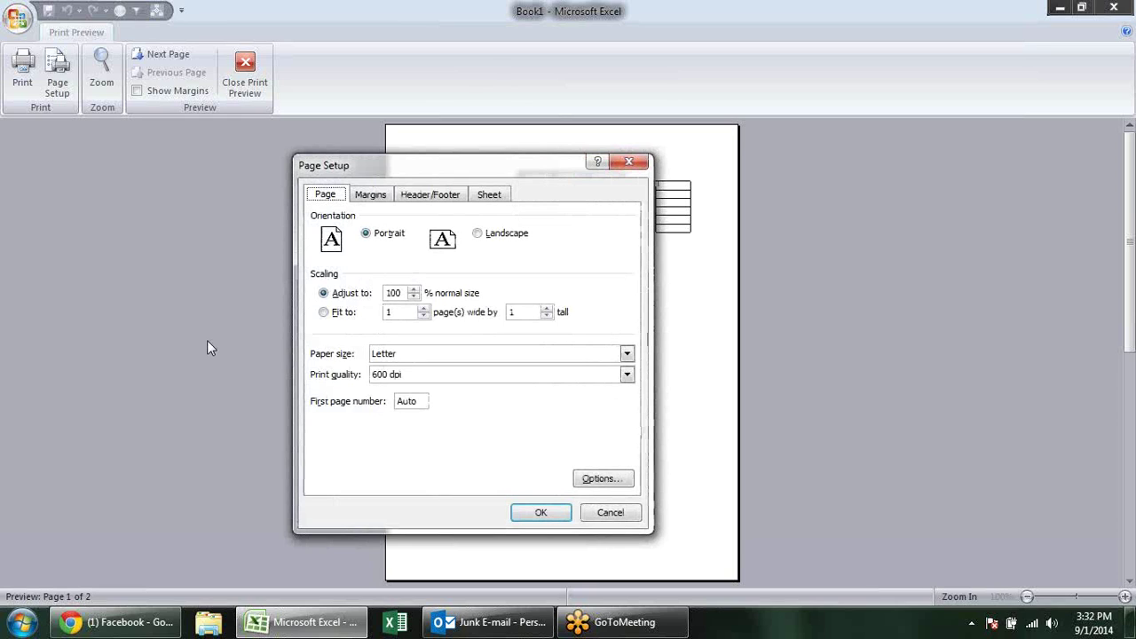
In Page Setup choose Landscape and fit to 1 page by 1, then exit Print Preview.
{"action": "key", "text": "Escape"}
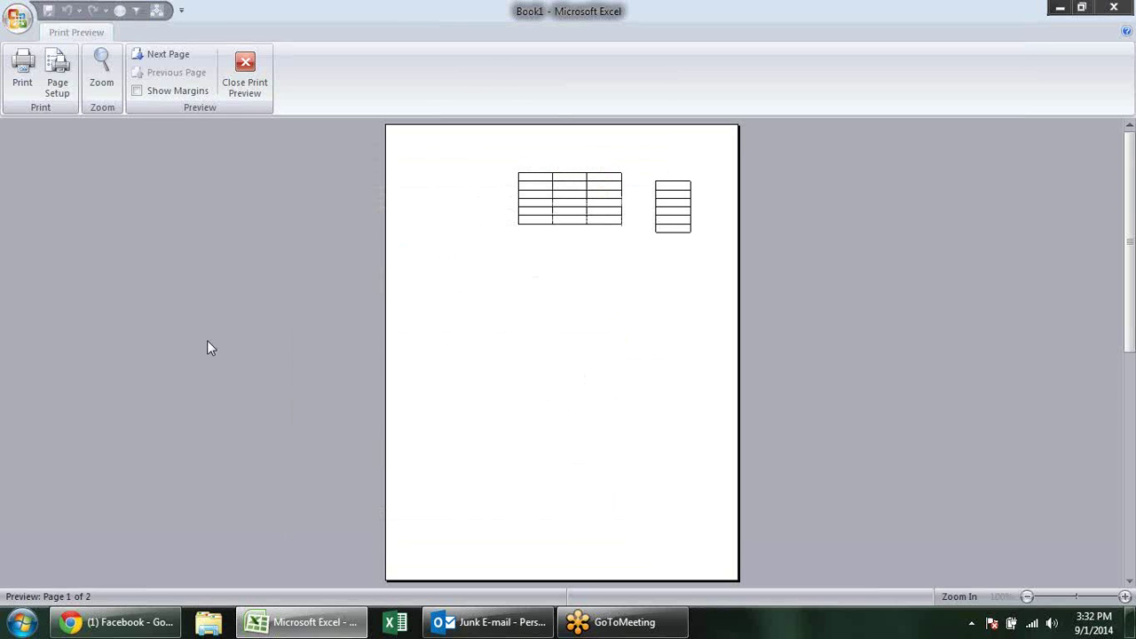
{"action": "key", "text": "alt"}
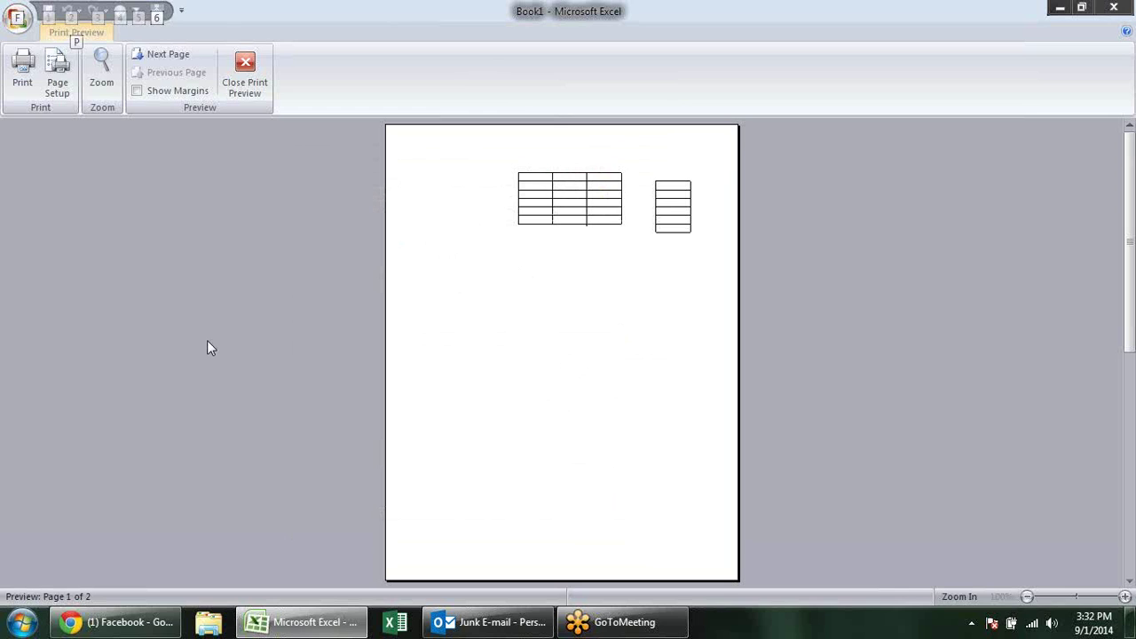
{"action": "key", "text": "p"}
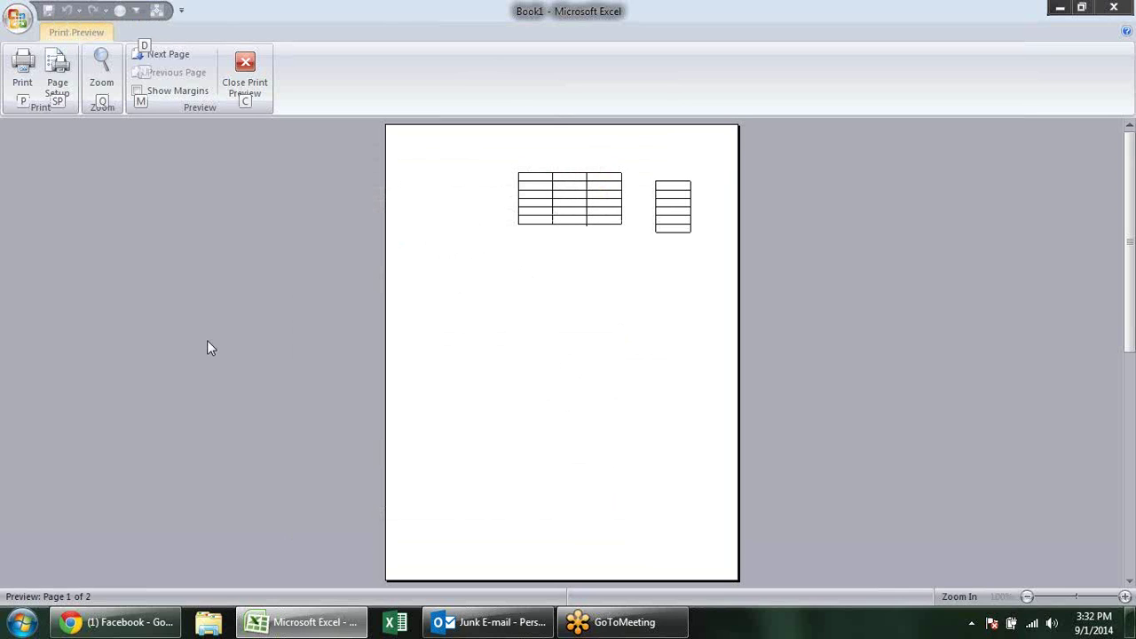
{"action": "key", "text": "s"}
{"action": "key", "text": "p"}
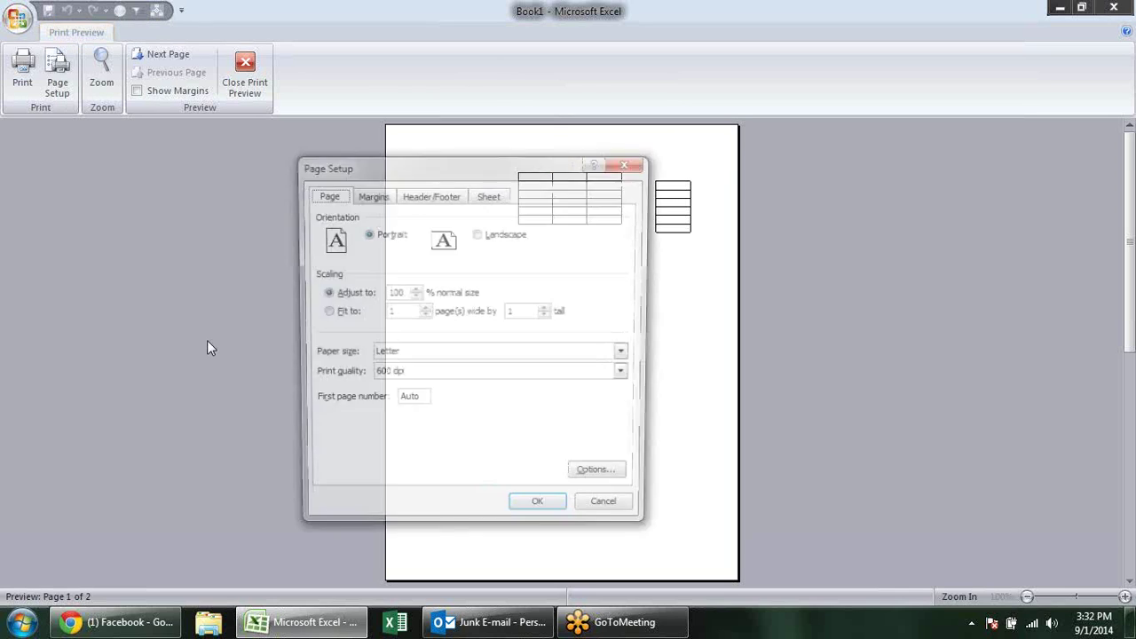
{"action": "key", "text": "ctrl+shift+Tab"}
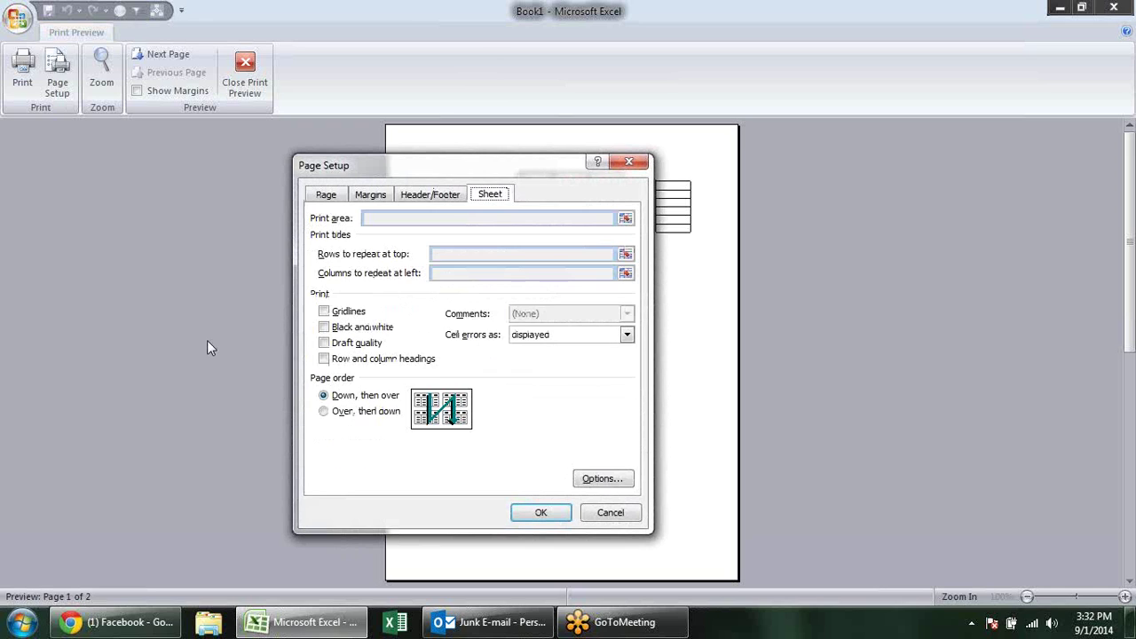
{"action": "key", "text": "ctrl+Tab"}
{"action": "key", "text": "ctrl+Tab"}
{"action": "key", "text": "ctrl+shift+Tab"}
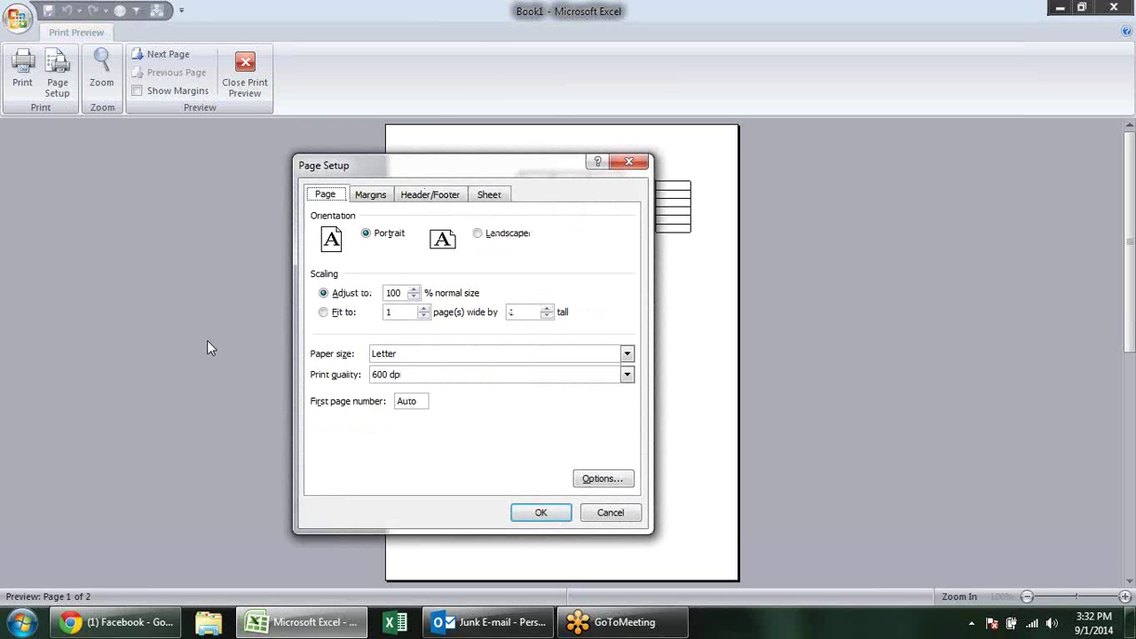
{"action": "key", "text": "alt+l"}
{"action": "key", "text": "alt+f"}
{"action": "key", "text": "Return"}
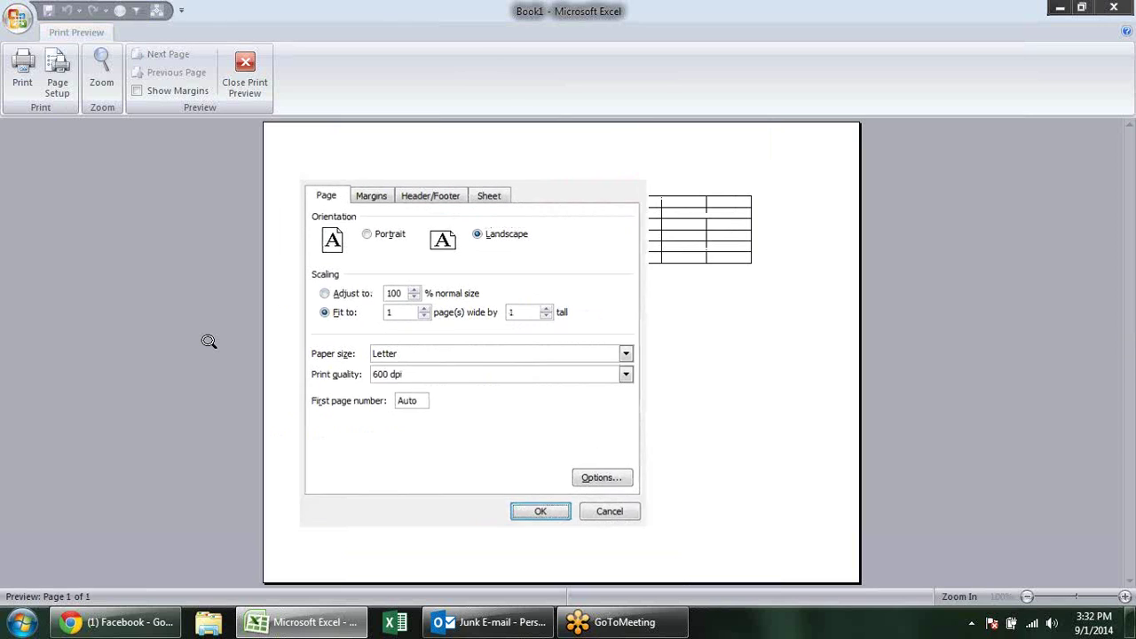
{"action": "key", "text": "Escape"}
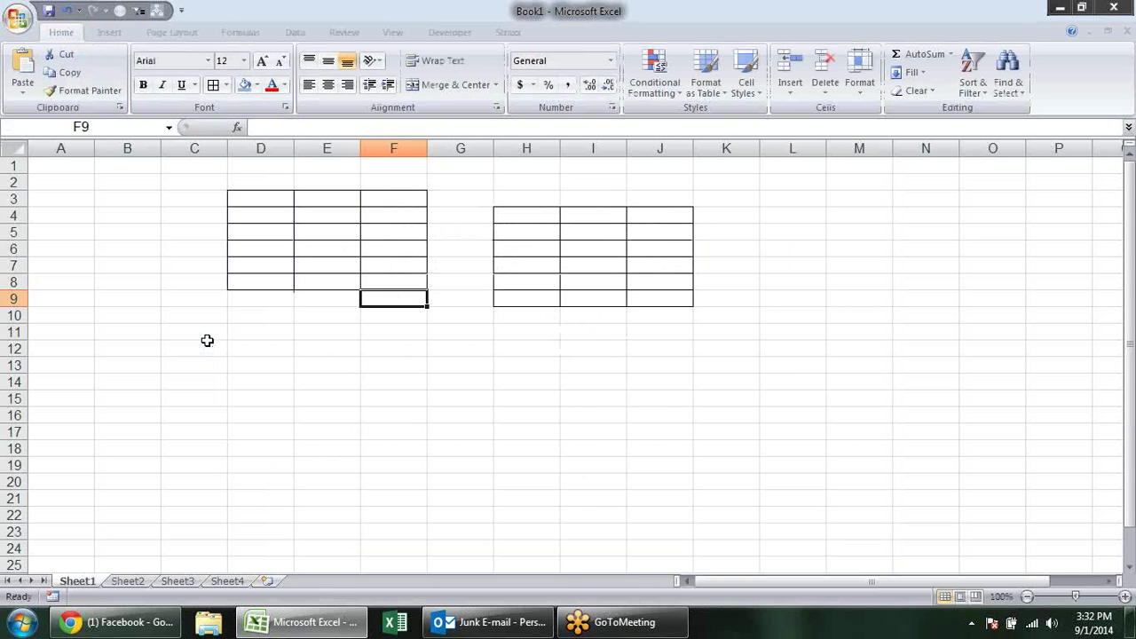
{"action": "key", "text": "alt+w"}
{"action": "key", "text": "i"}
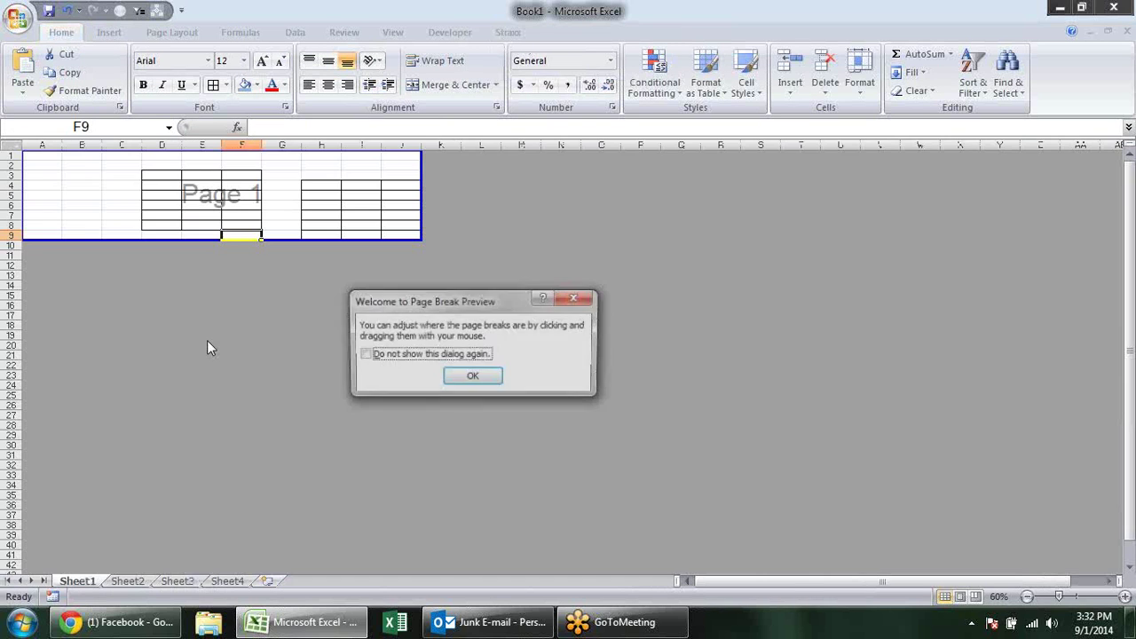
{"action": "key", "text": "Return"}
{"action": "key", "text": "alt+v"}
{"action": "key", "text": "n"}
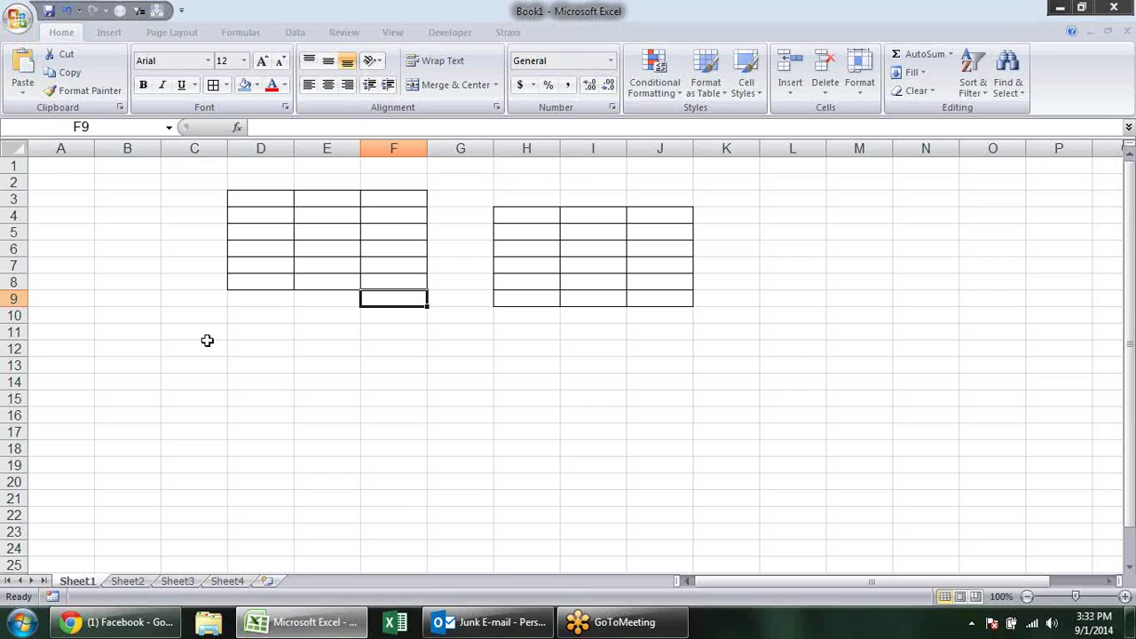
{"action": "left_click", "coordinate": [329, 315]}
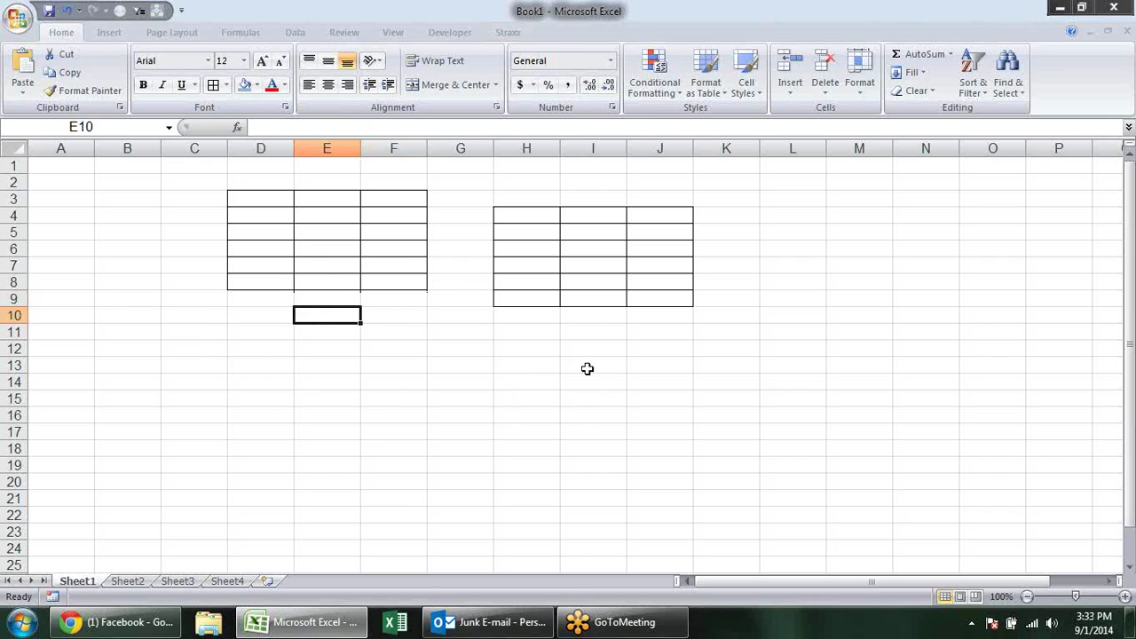
{"action": "left_click", "coordinate": [460, 334]}
{"action": "left_click", "coordinate": [274, 332]}
{"action": "left_click", "coordinate": [355, 311]}
{"action": "left_click", "coordinate": [376, 302]}
{"action": "left_click", "coordinate": [381, 246]}
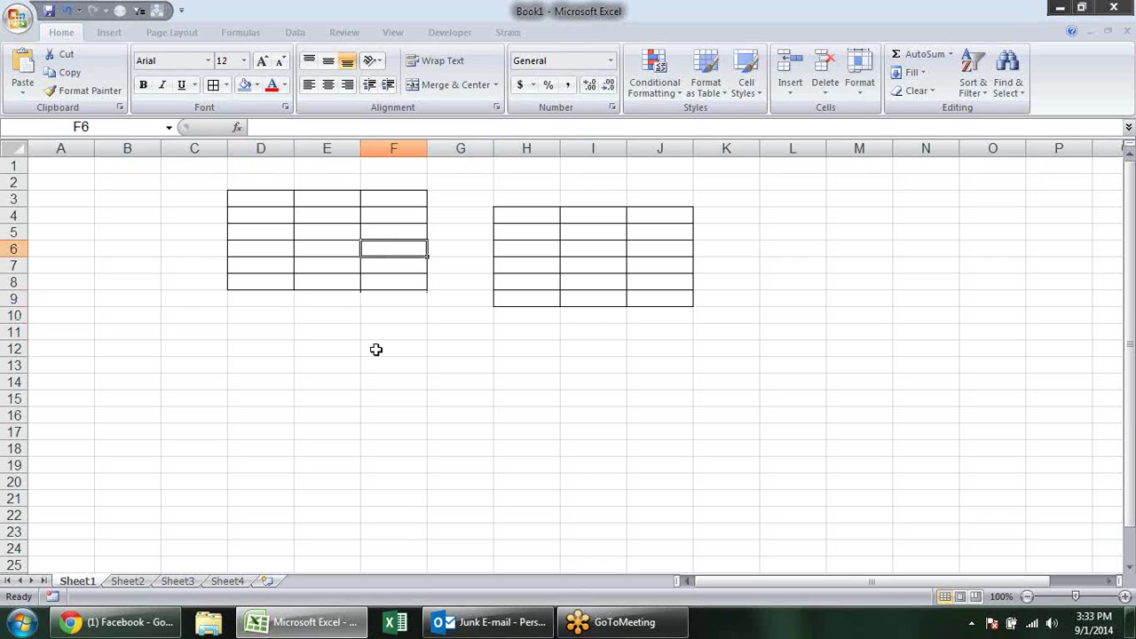
{"action": "left_click", "coordinate": [375, 349]}
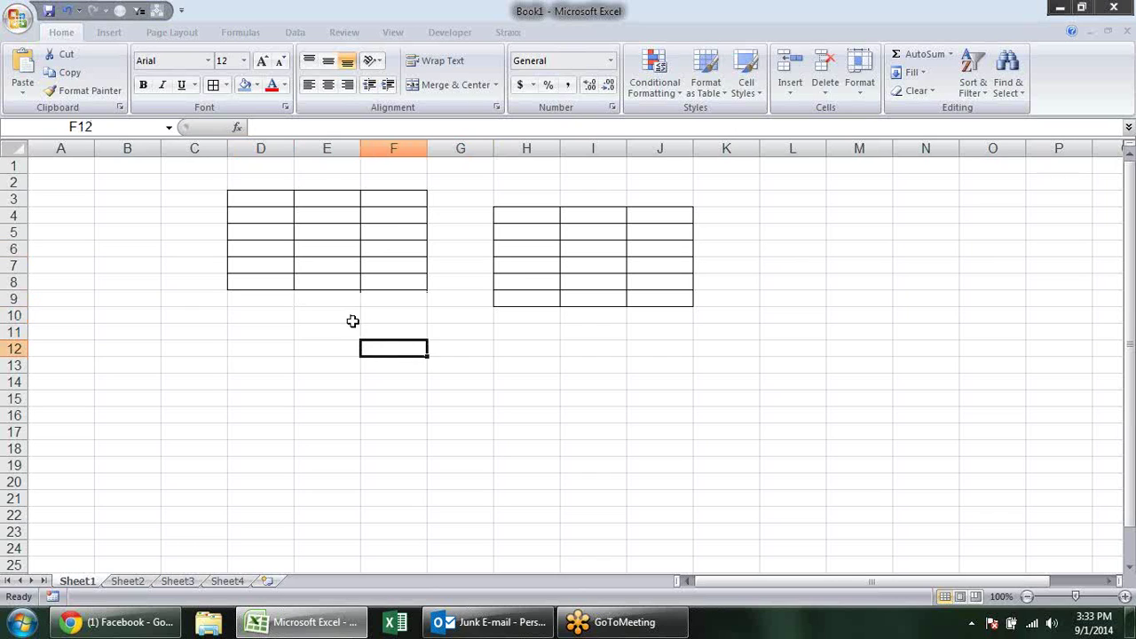
{"action": "left_click", "coordinate": [347, 319]}
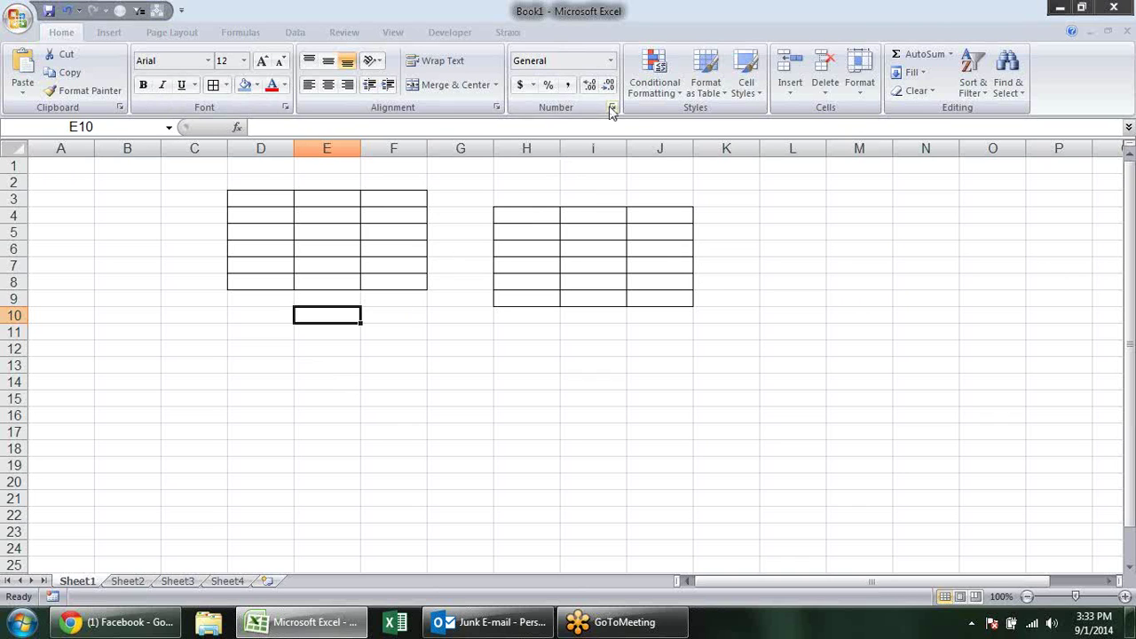
{"action": "key", "text": "ctrl+1"}
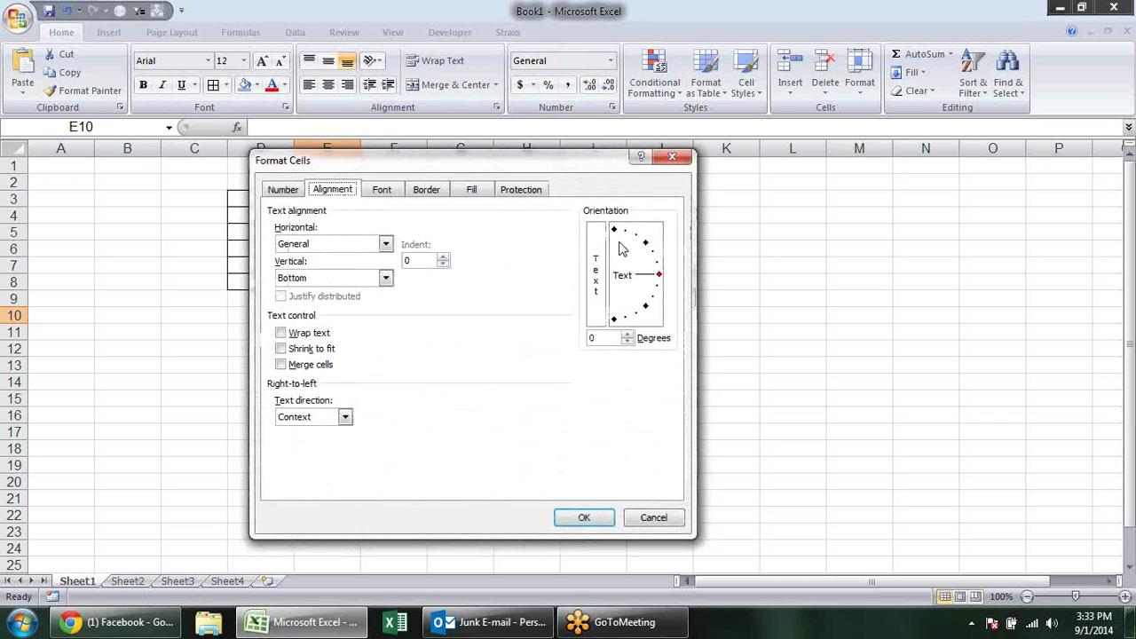
{"action": "key", "text": "ctrl+Tab"}
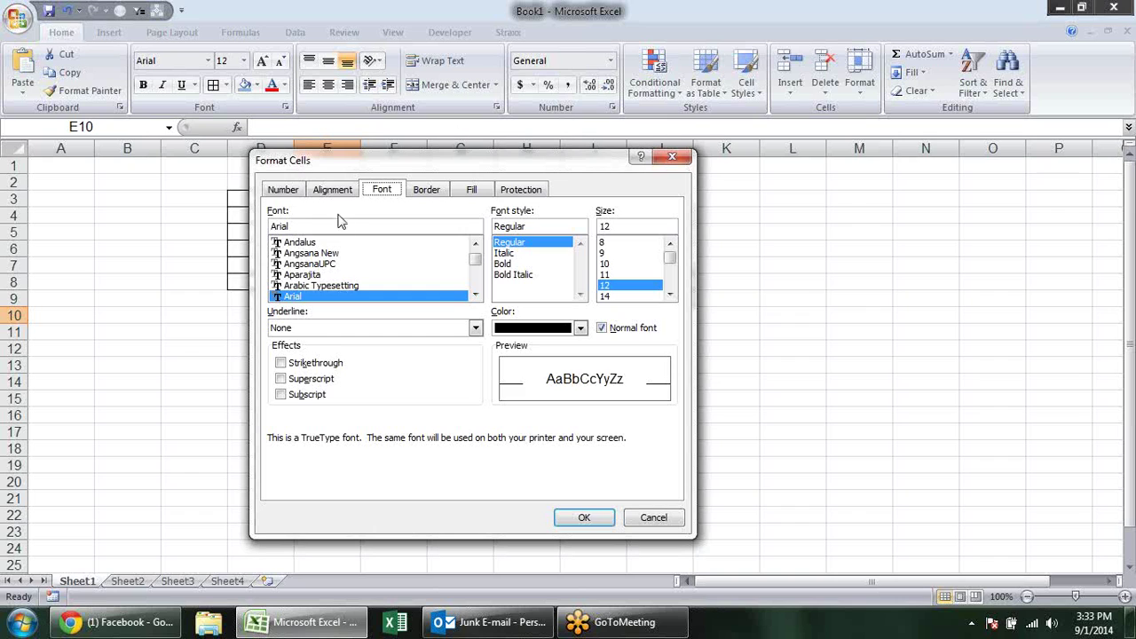
{"action": "left_click", "coordinate": [304, 190]}
{"action": "left_click", "coordinate": [332, 189]}
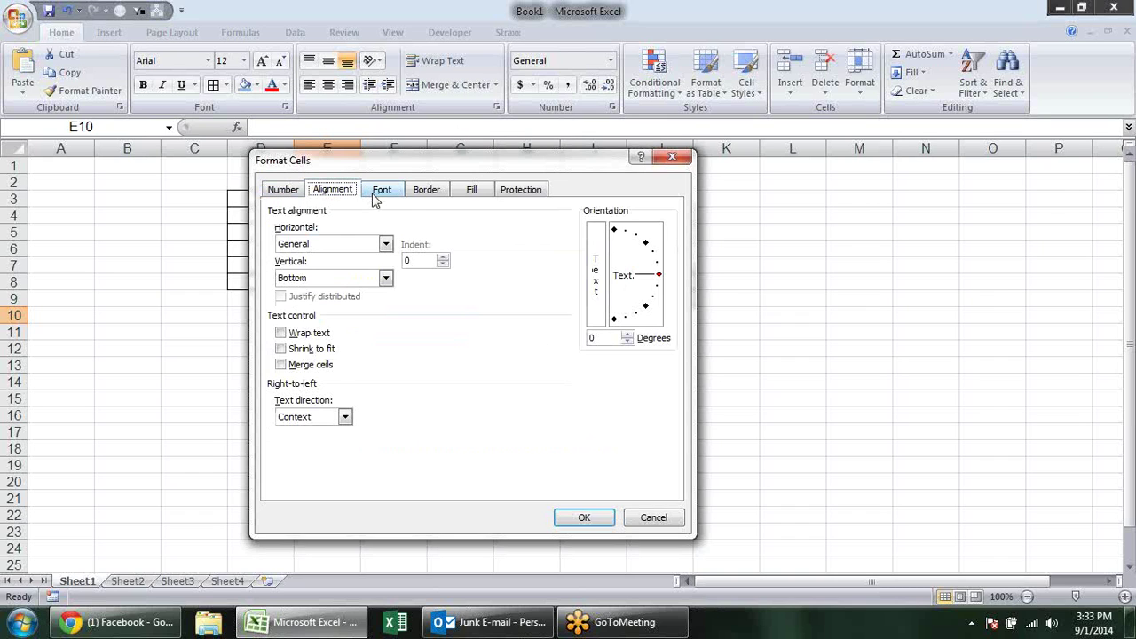
{"action": "left_click", "coordinate": [376, 193]}
{"action": "left_click", "coordinate": [410, 195]}
{"action": "left_click", "coordinate": [486, 200]}
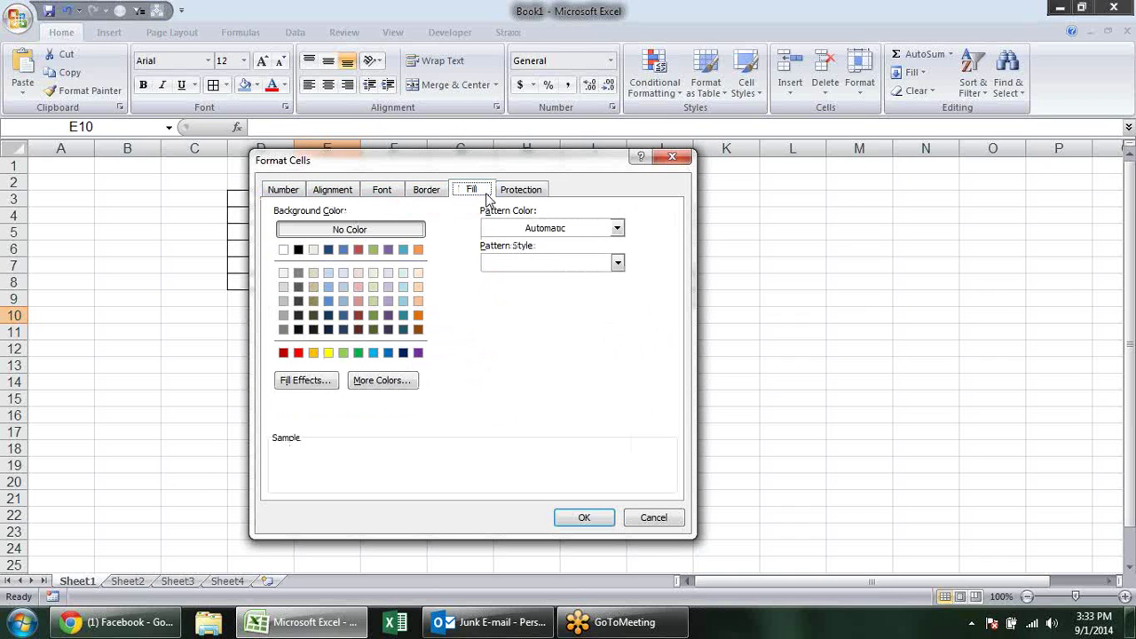
{"action": "left_click", "coordinate": [521, 190]}
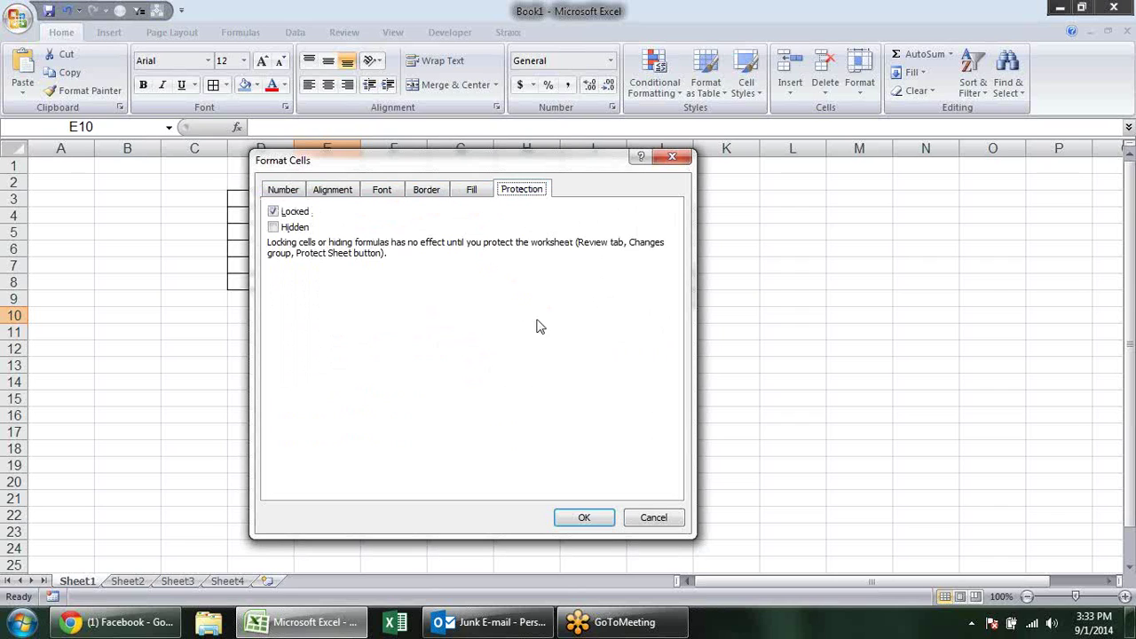
{"action": "key", "text": "Escape"}
{"action": "left_click", "coordinate": [432, 349]}
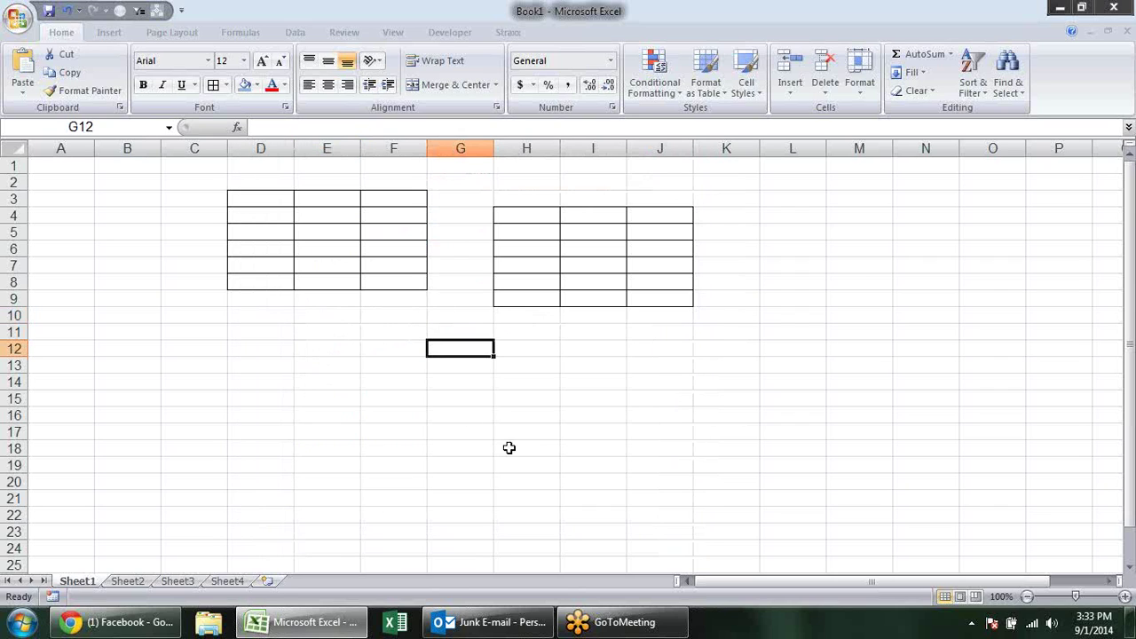
Select cell E16 and briefly open and dismiss its shortcut menu.
{"action": "left_click", "coordinate": [298, 411]}
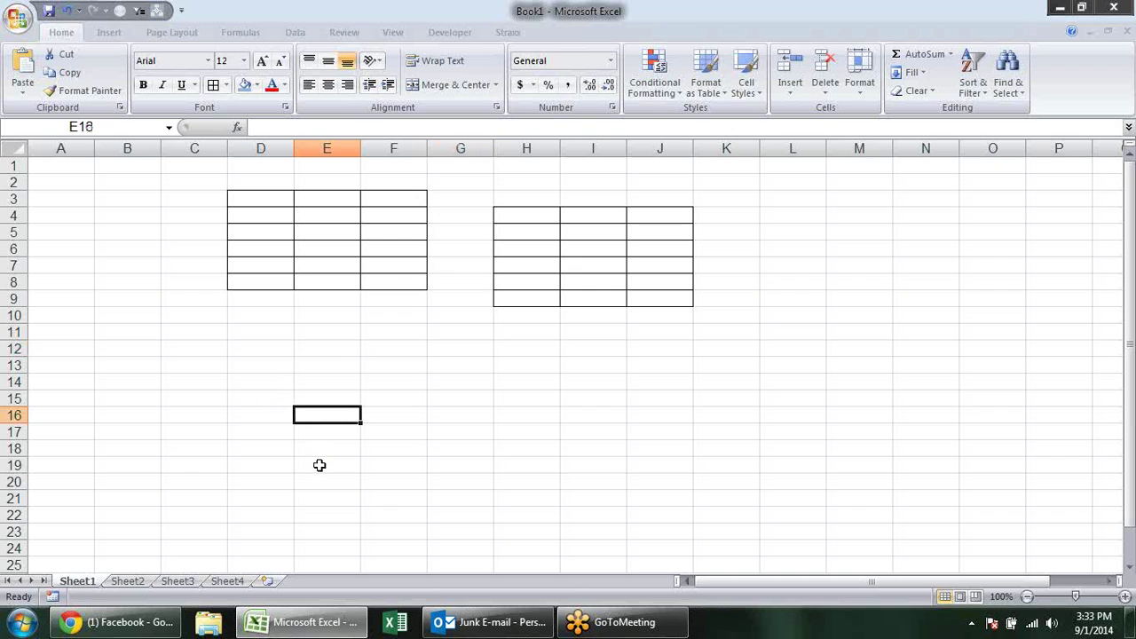
{"action": "key", "text": "shift+F10"}
{"action": "key", "text": "Escape"}
Insert new blank worksheet Sheet5 with Shift+F11, then return to Sheet1 and select D12.
{"action": "key", "text": "shift+F11"}
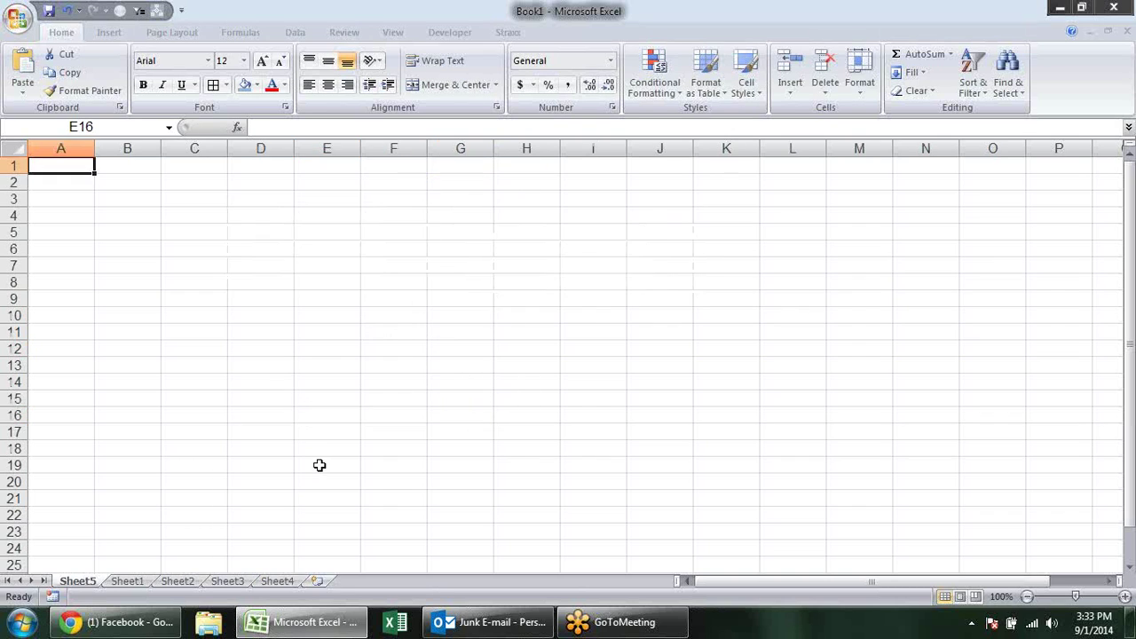
{"action": "left_click", "coordinate": [138, 583]}
{"action": "left_click", "coordinate": [246, 347]}
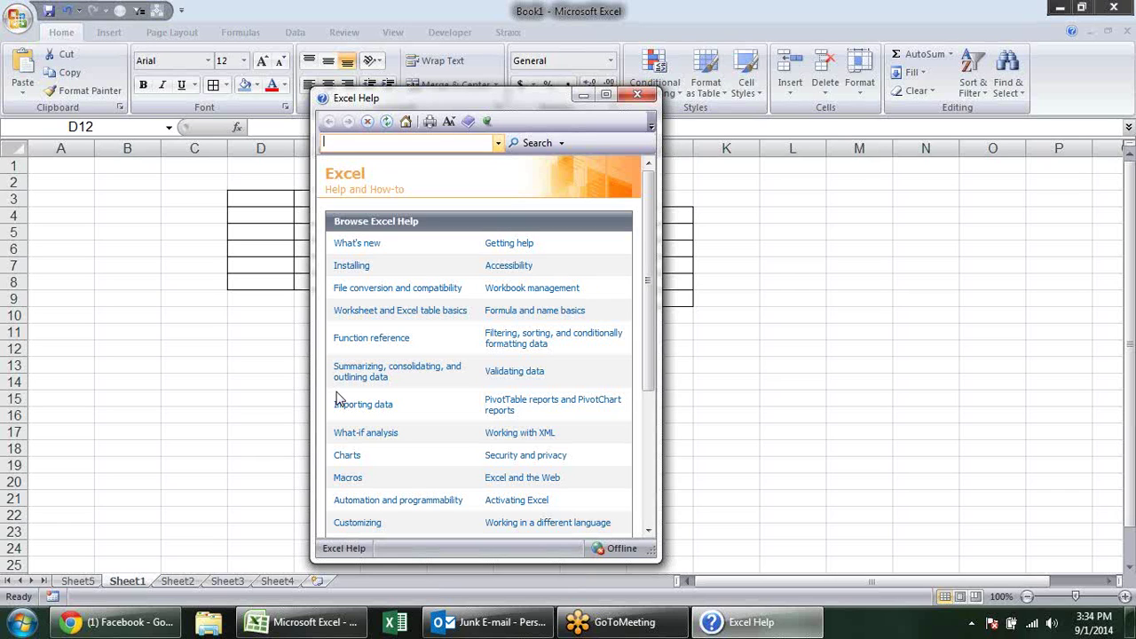
Search Excel Help for 'shortcut' and open the 'Excel shortcut and function keys' article.
{"action": "type", "text": "ro"}
{"action": "key", "text": "BackSpace"}
{"action": "key", "text": "BackSpace"}
{"action": "type", "text": "shor"}
{"action": "type", "text": "tcut"}
{"action": "key", "text": "Return"}
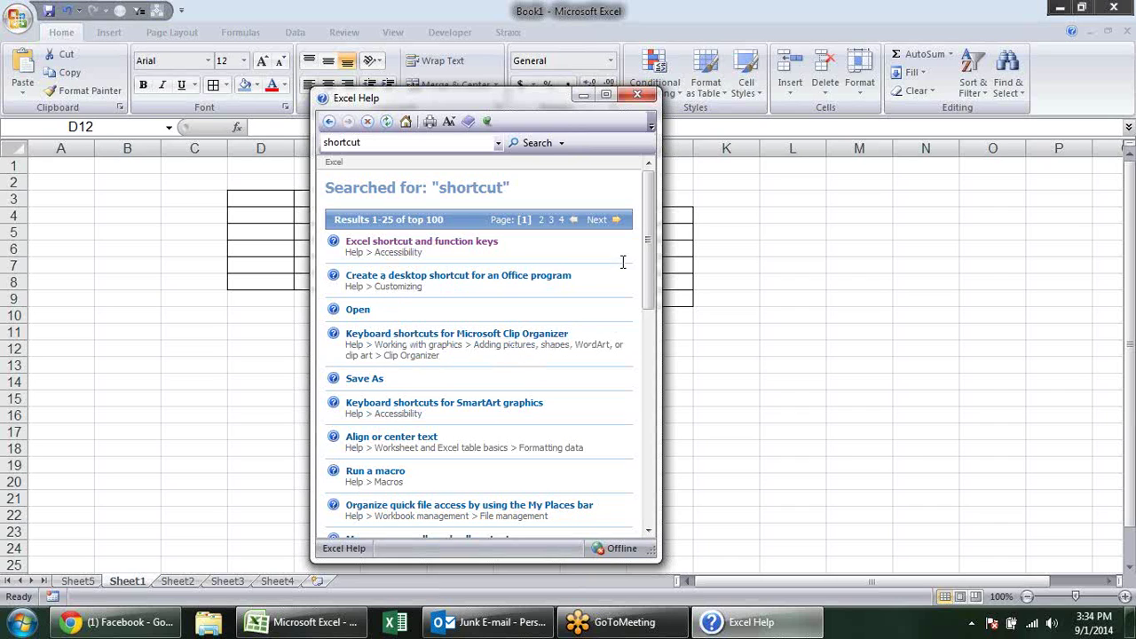
{"action": "left_click", "coordinate": [477, 245]}
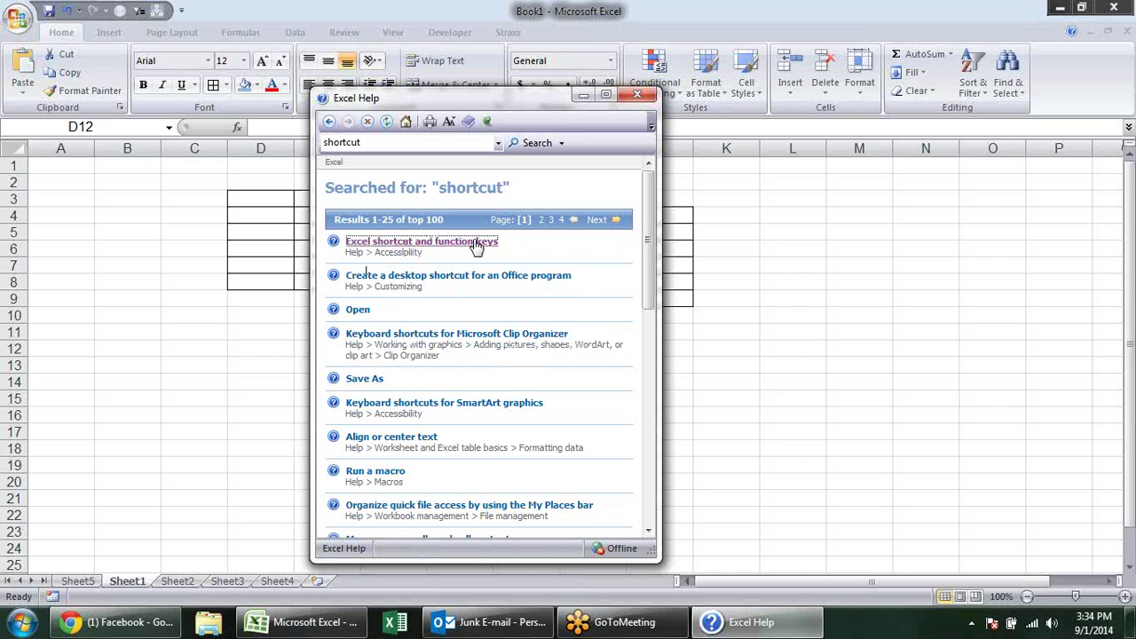
Maximize the Help window and scroll down through the shortcut and function keys article.
{"action": "left_click", "coordinate": [607, 94]}
{"action": "scroll", "coordinate": [370, 244], "scroll_direction": "down", "scroll_amount": 2}
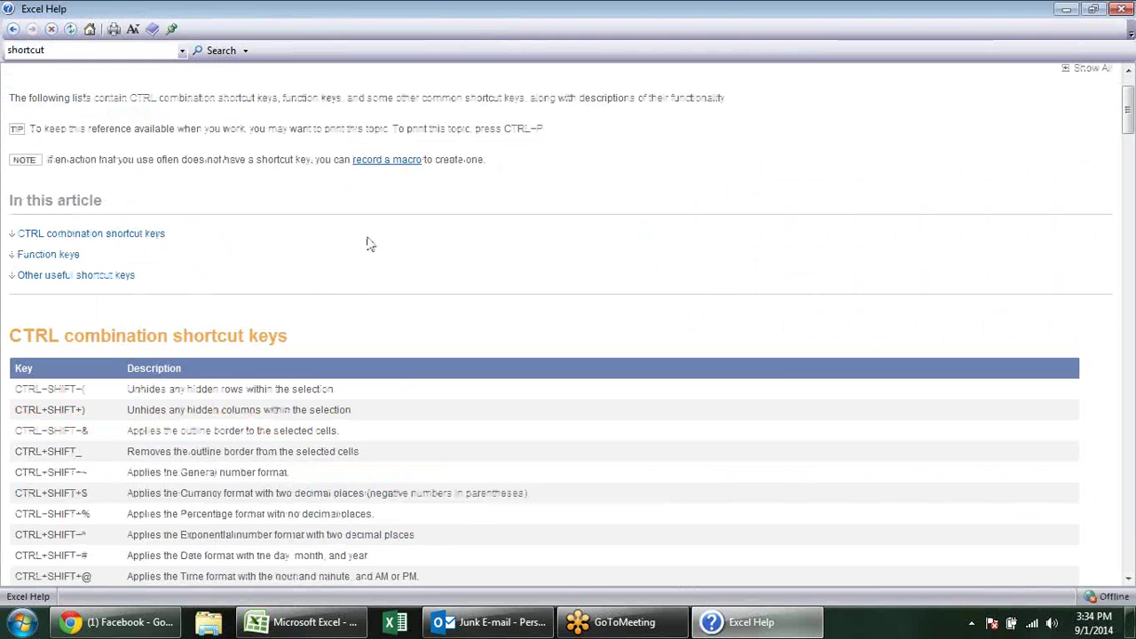
{"action": "scroll", "coordinate": [378, 279], "scroll_direction": "down", "scroll_amount": 2}
{"action": "scroll", "coordinate": [378, 280], "scroll_direction": "down", "scroll_amount": 2}
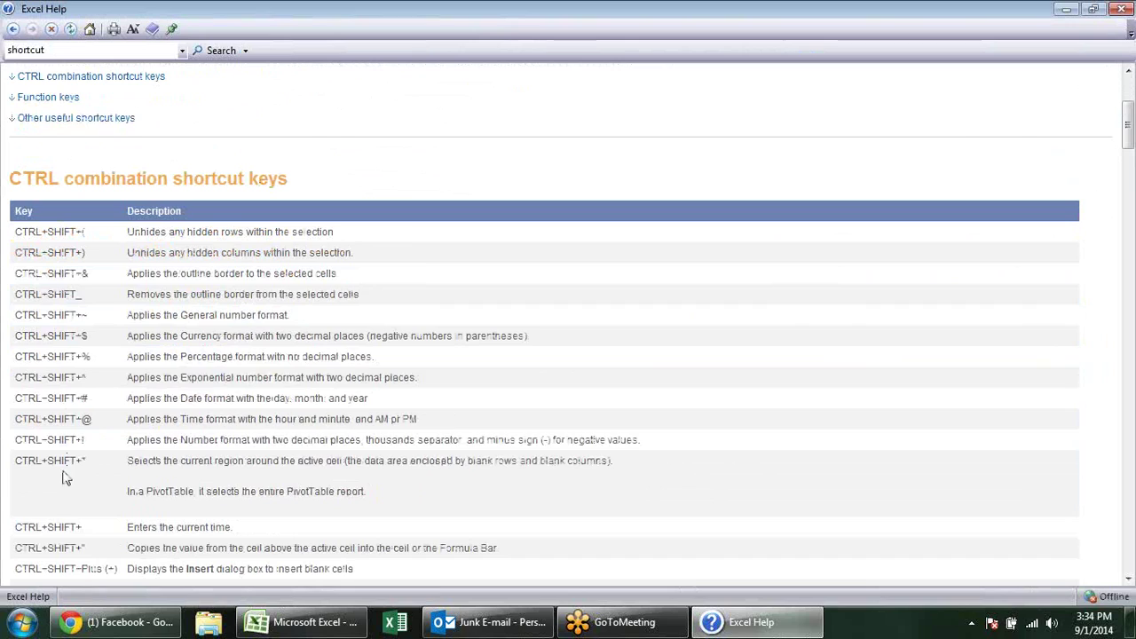
{"action": "scroll", "coordinate": [88, 502], "scroll_direction": "down", "scroll_amount": 6}
{"action": "scroll", "coordinate": [203, 279], "scroll_direction": "down", "scroll_amount": 4}
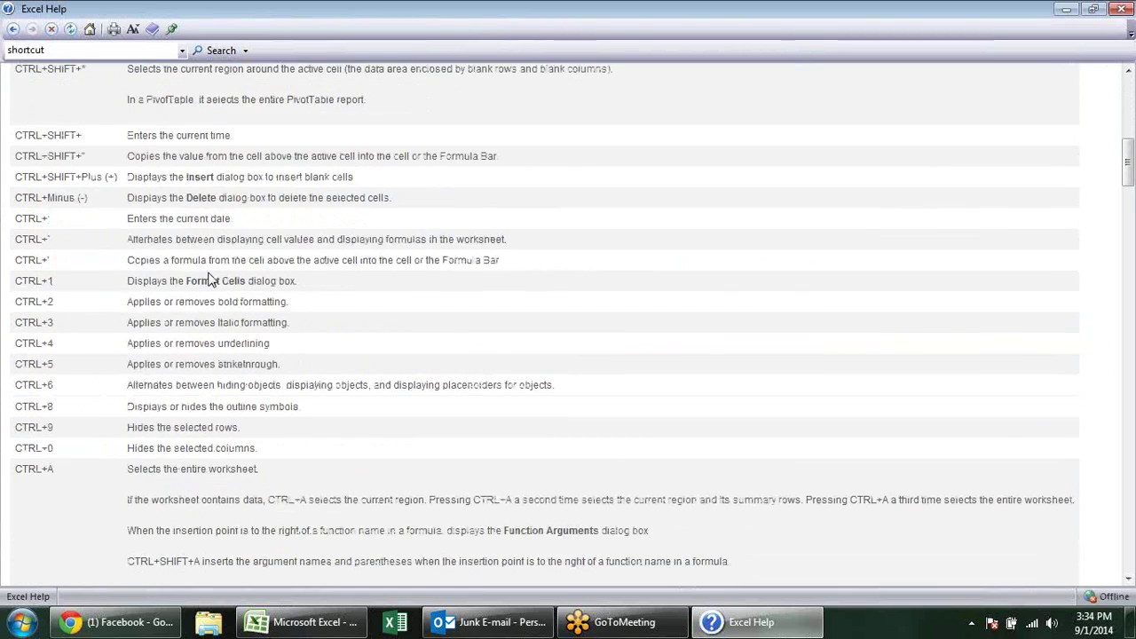
{"action": "scroll", "coordinate": [204, 279], "scroll_direction": "down", "scroll_amount": 7}
{"action": "scroll", "coordinate": [212, 272], "scroll_direction": "down", "scroll_amount": 8}
{"action": "scroll", "coordinate": [213, 272], "scroll_direction": "down", "scroll_amount": 3}
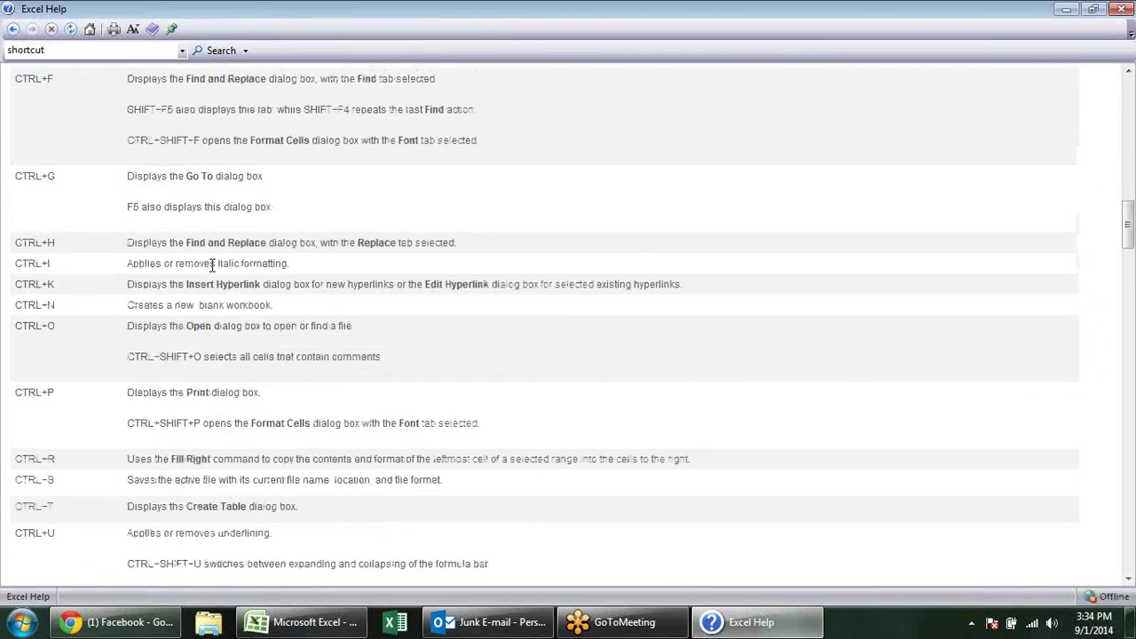
{"action": "scroll", "coordinate": [212, 267], "scroll_direction": "down", "scroll_amount": 3}
{"action": "scroll", "coordinate": [210, 265], "scroll_direction": "down", "scroll_amount": 1}
{"action": "scroll", "coordinate": [210, 264], "scroll_direction": "down", "scroll_amount": 6}
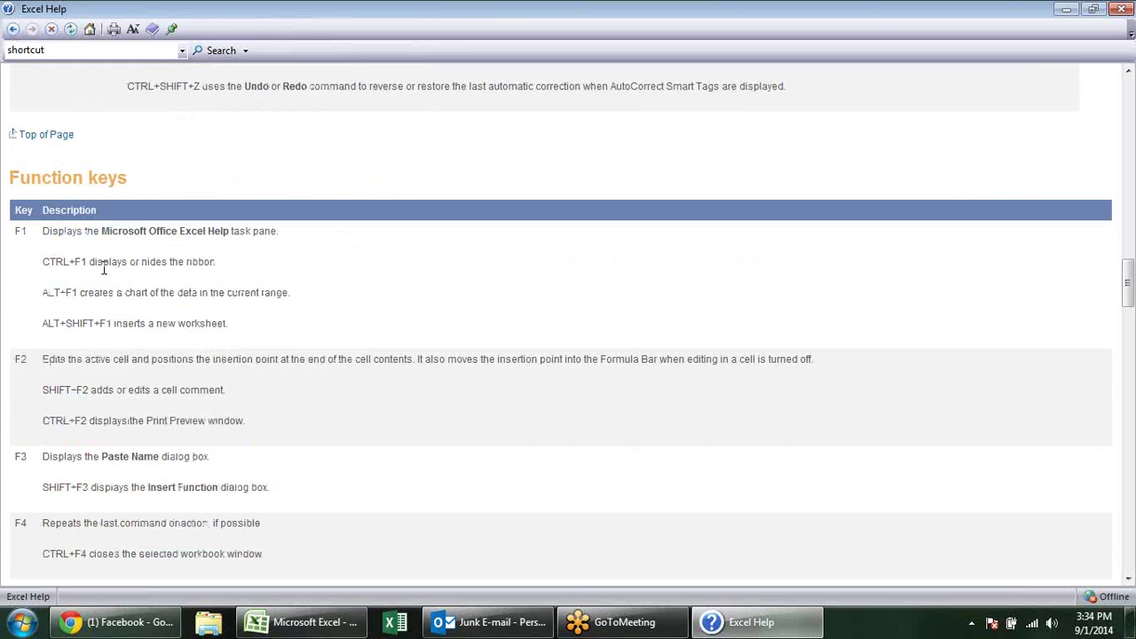
{"action": "scroll", "coordinate": [125, 360], "scroll_direction": "down", "scroll_amount": 7}
{"action": "scroll", "coordinate": [181, 415], "scroll_direction": "down", "scroll_amount": 1}
{"action": "scroll", "coordinate": [186, 419], "scroll_direction": "down", "scroll_amount": 10}
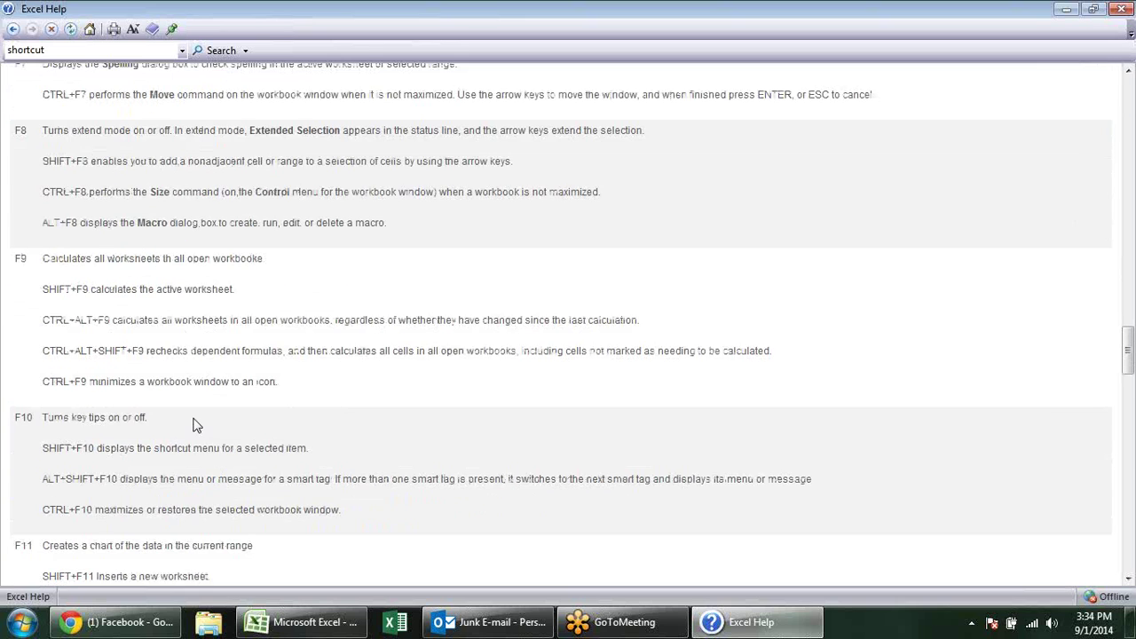
{"action": "scroll", "coordinate": [195, 426], "scroll_direction": "down", "scroll_amount": 3}
{"action": "scroll", "coordinate": [205, 408], "scroll_direction": "down", "scroll_amount": 10}
{"action": "scroll", "coordinate": [218, 354], "scroll_direction": "down", "scroll_amount": 2}
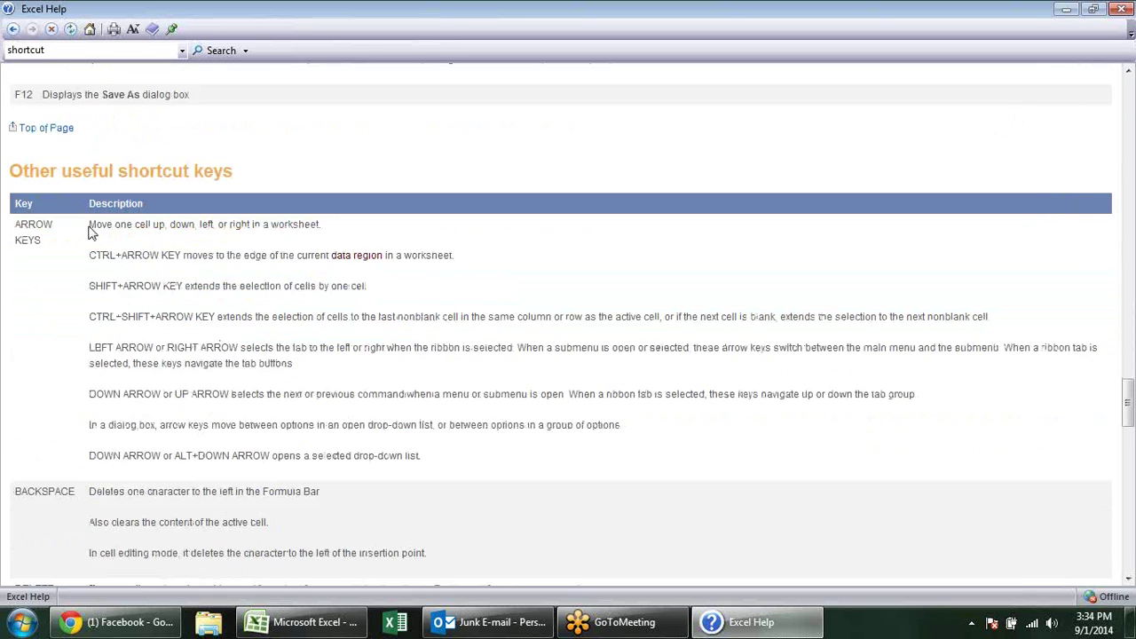
{"action": "scroll", "coordinate": [209, 311], "scroll_direction": "down", "scroll_amount": 3}
{"action": "scroll", "coordinate": [205, 306], "scroll_direction": "down", "scroll_amount": 1}
{"action": "scroll", "coordinate": [205, 305], "scroll_direction": "down", "scroll_amount": 2}
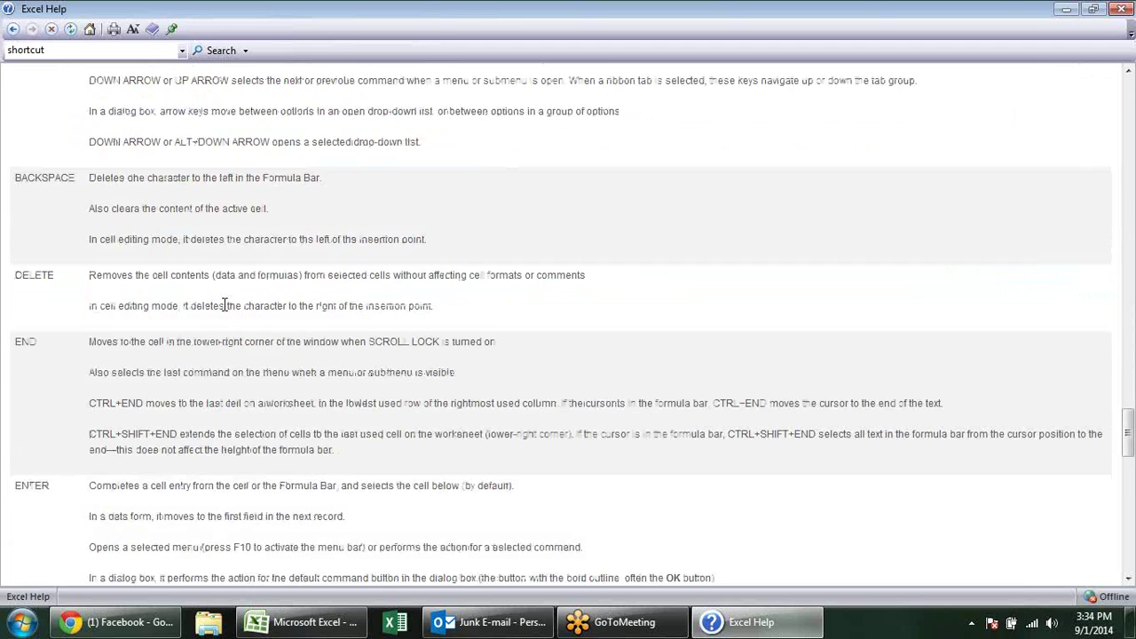
{"action": "scroll", "coordinate": [211, 236], "scroll_direction": "down", "scroll_amount": 5}
{"action": "scroll", "coordinate": [222, 282], "scroll_direction": "down", "scroll_amount": 7}
{"action": "scroll", "coordinate": [226, 288], "scroll_direction": "down", "scroll_amount": 5}
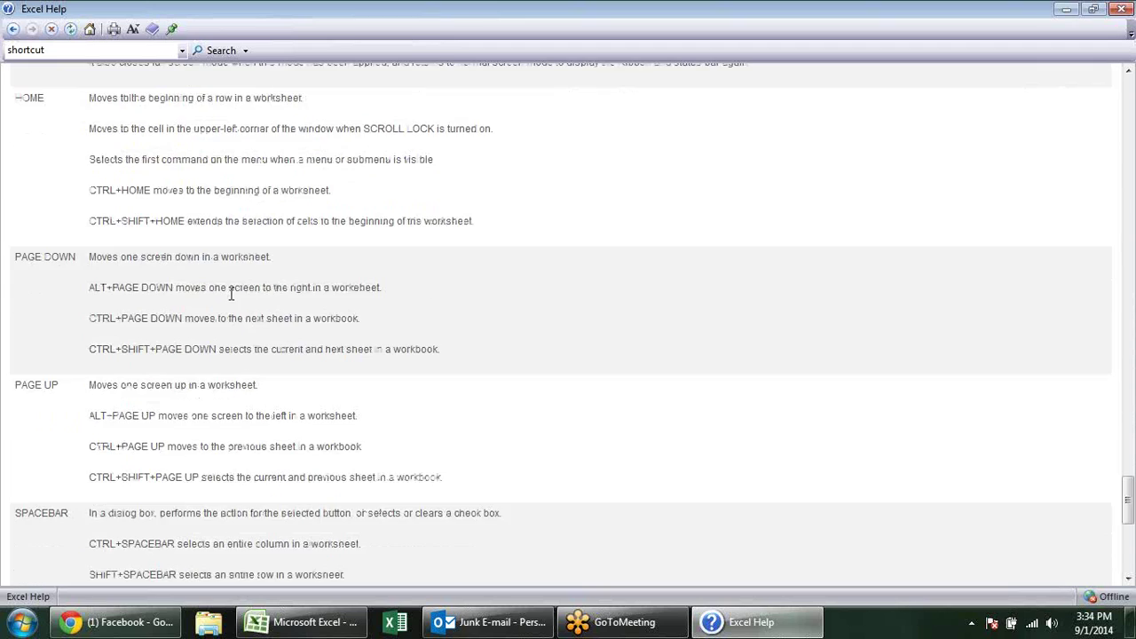
{"action": "scroll", "coordinate": [230, 292], "scroll_direction": "down", "scroll_amount": 7}
{"action": "scroll", "coordinate": [231, 293], "scroll_direction": "down", "scroll_amount": 3}
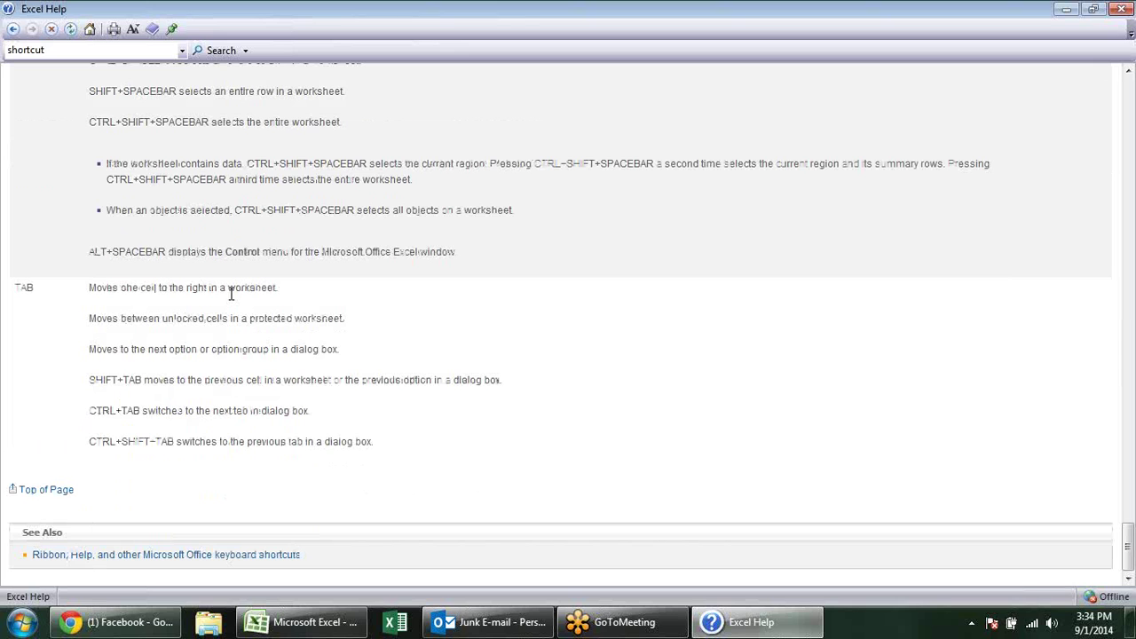
Scroll back up the article and minimize the Help window to return to Book1.
{"action": "scroll", "coordinate": [231, 293], "scroll_direction": "up", "scroll_amount": 15}
{"action": "scroll", "coordinate": [231, 293], "scroll_direction": "up", "scroll_amount": 2}
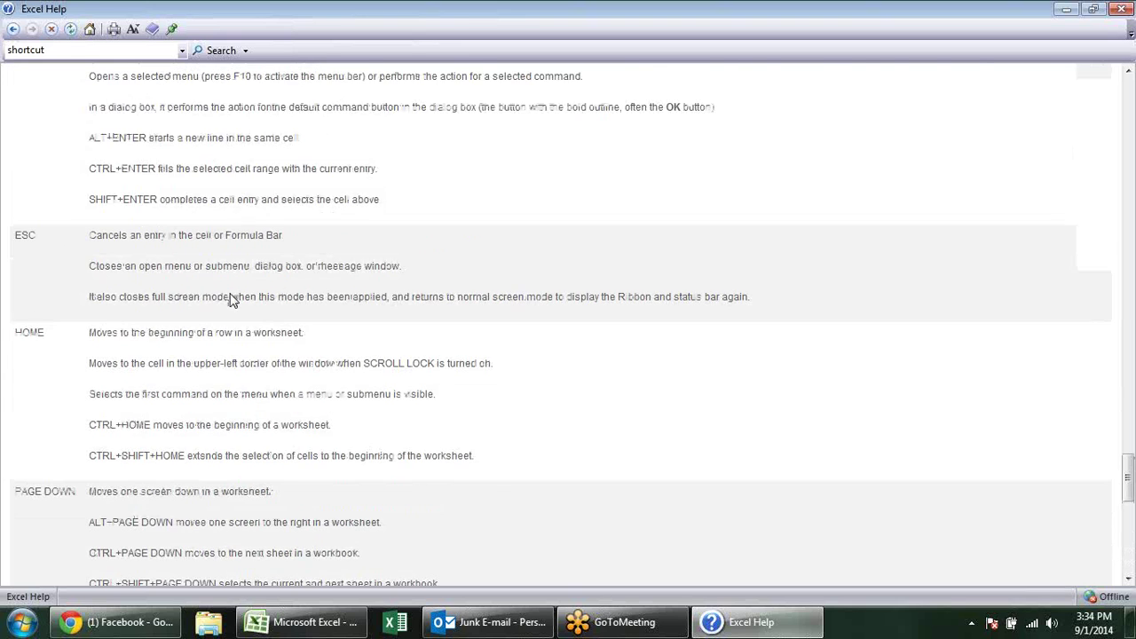
{"action": "scroll", "coordinate": [231, 294], "scroll_direction": "up", "scroll_amount": 20}
{"action": "scroll", "coordinate": [229, 300], "scroll_direction": "up", "scroll_amount": 10}
{"action": "scroll", "coordinate": [229, 300], "scroll_direction": "up", "scroll_amount": 10}
{"action": "scroll", "coordinate": [229, 300], "scroll_direction": "up", "scroll_amount": 8}
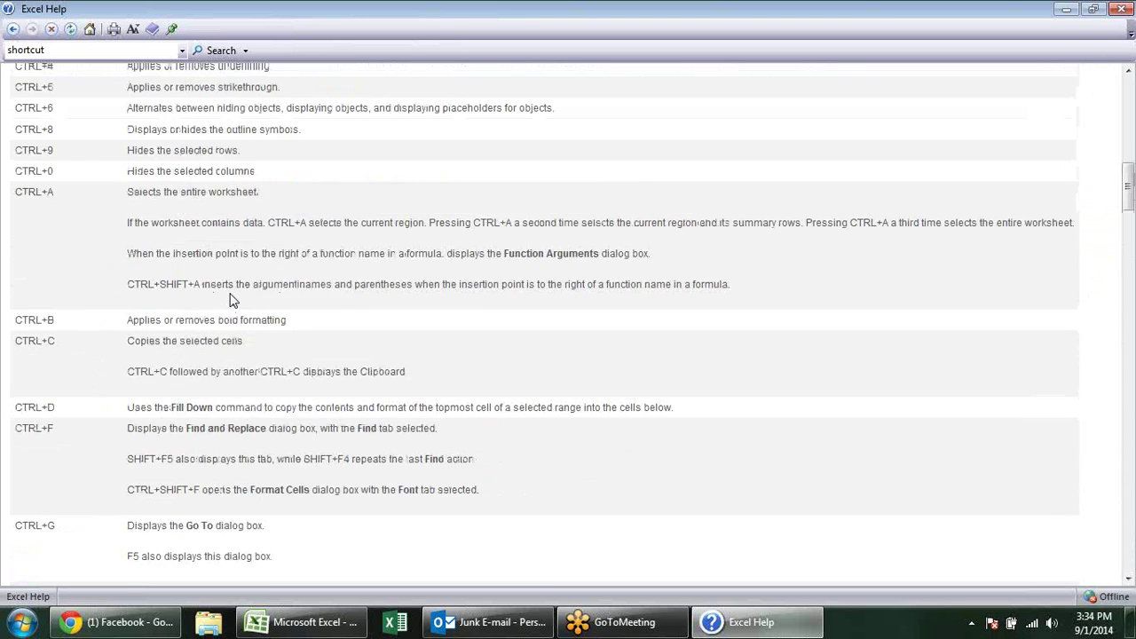
{"action": "scroll", "coordinate": [229, 300], "scroll_direction": "up", "scroll_amount": 15}
{"action": "scroll", "coordinate": [229, 300], "scroll_direction": "up", "scroll_amount": 5}
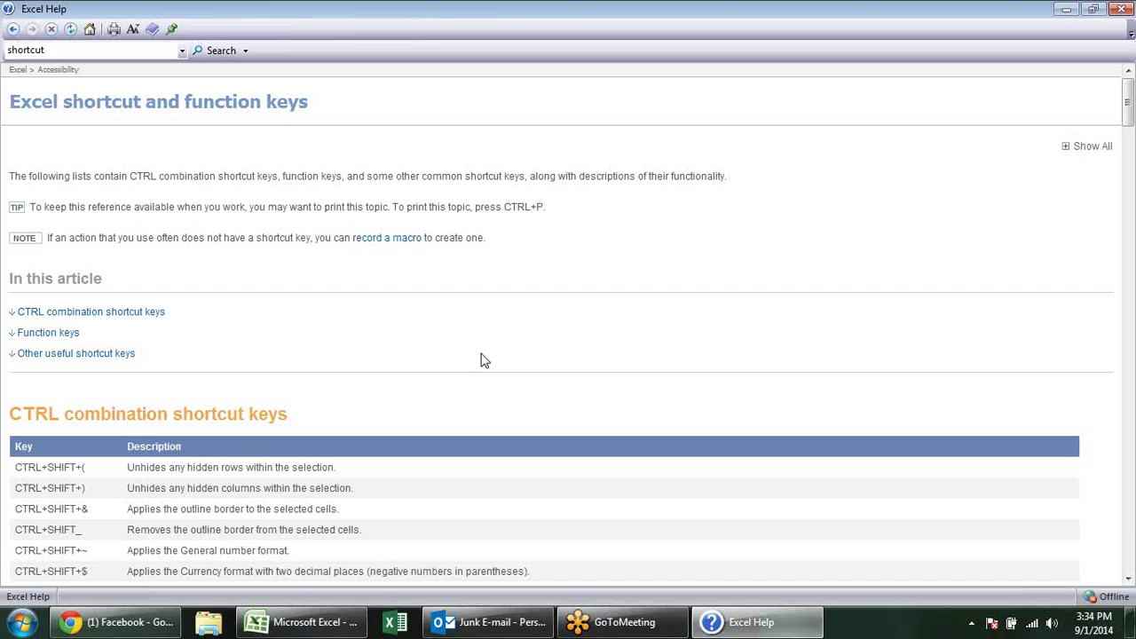
{"action": "scroll", "coordinate": [437, 321], "scroll_direction": "down", "scroll_amount": 5}
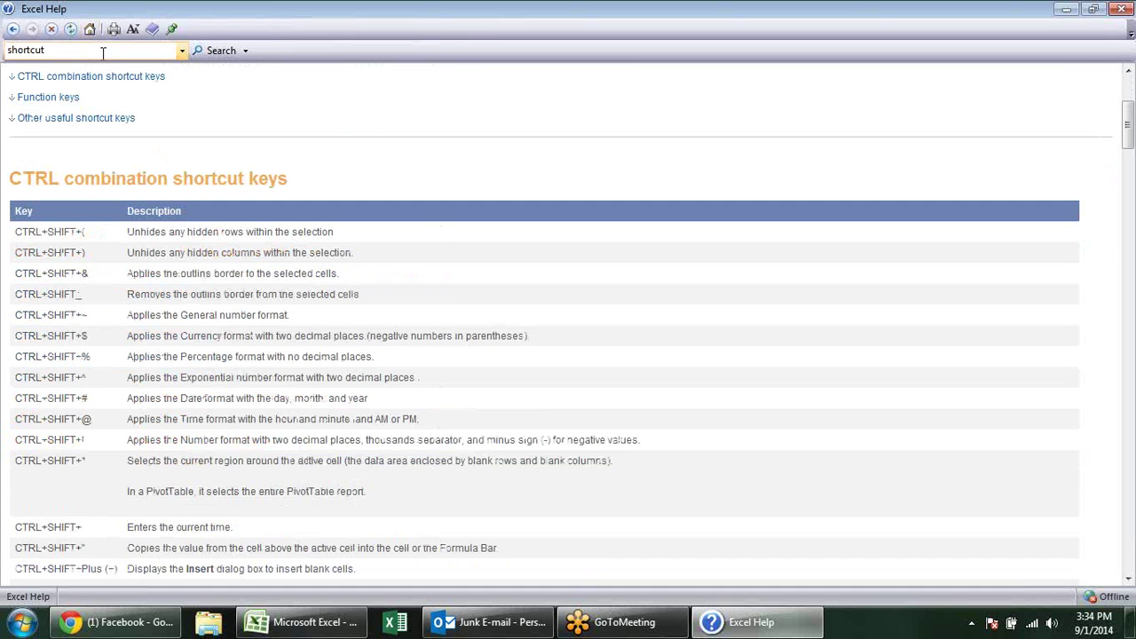
{"action": "left_click", "coordinate": [1065, 9]}
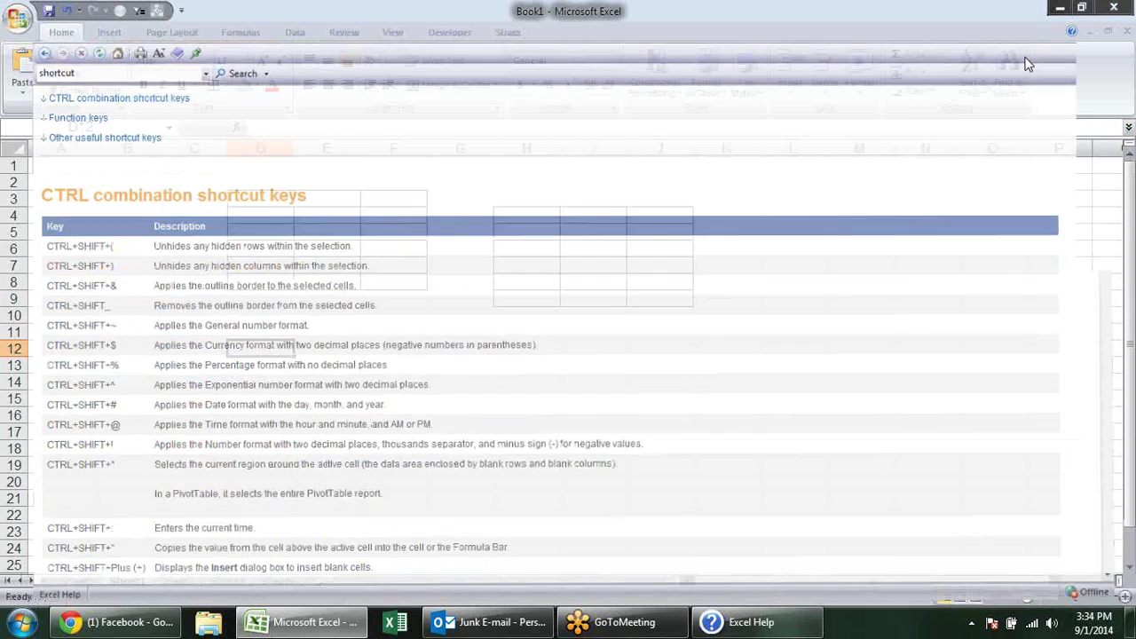
Minimize Excel, refresh the desktop, then use Show desktop to hide the Excel Help window.
{"action": "left_click", "coordinate": [1065, 9]}
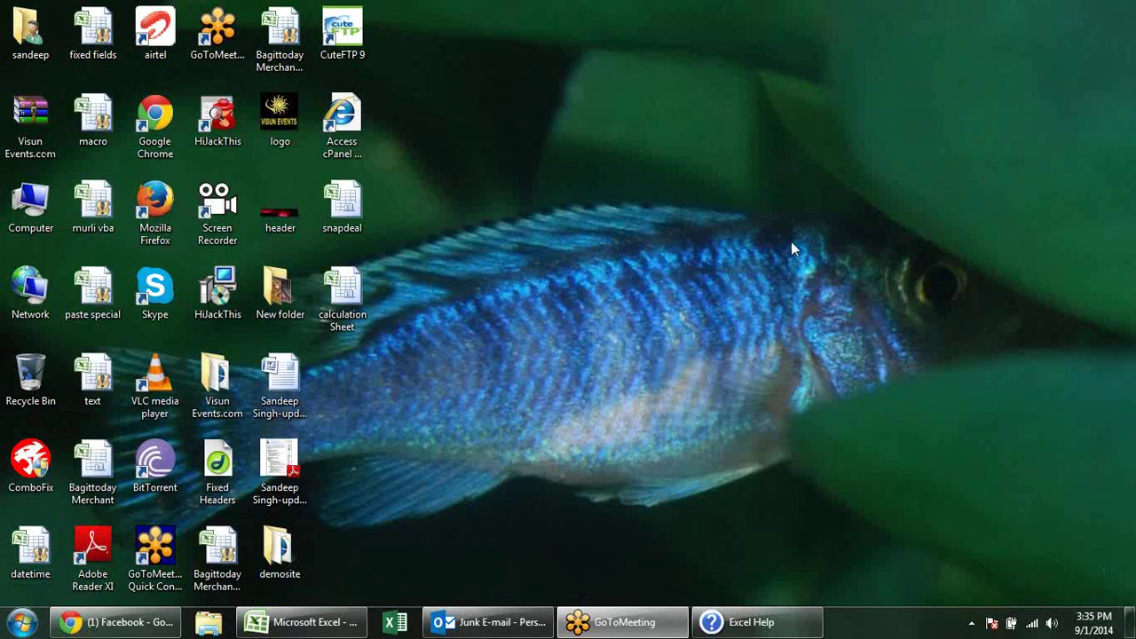
{"action": "right_click", "coordinate": [745, 148]}
{"action": "left_click", "coordinate": [800, 197]}
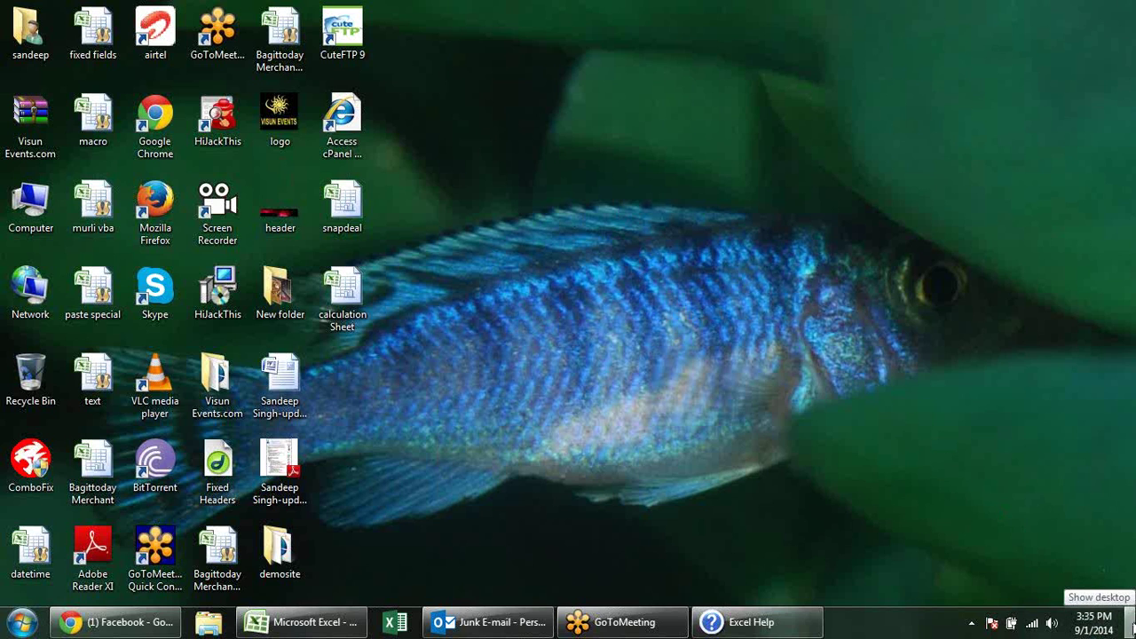
{"action": "left_click", "coordinate": [1130, 626]}
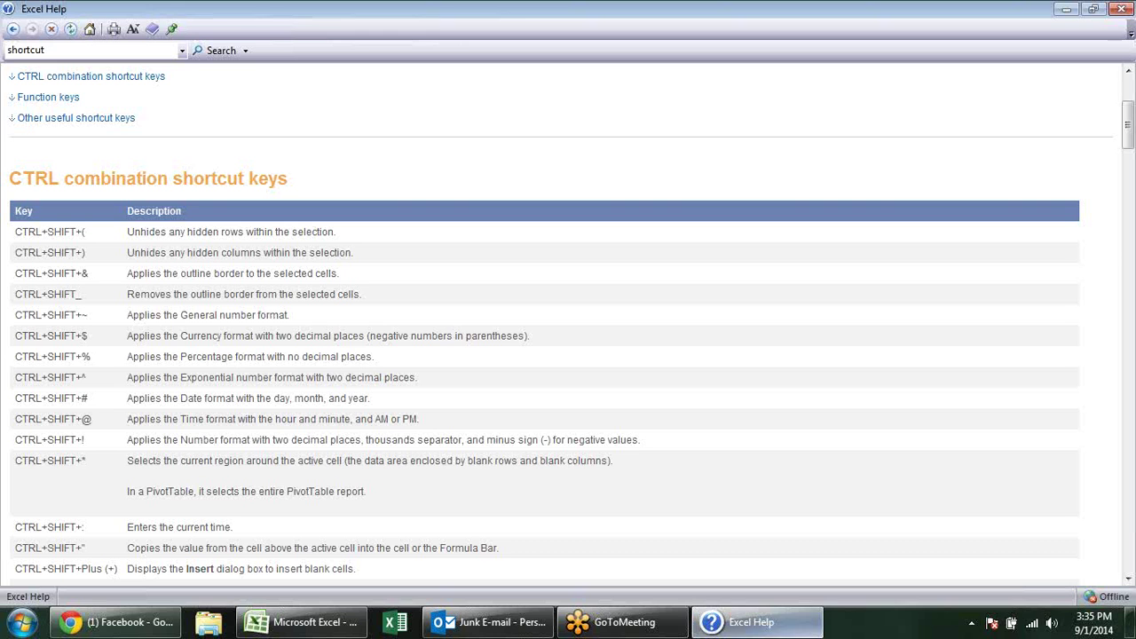
{"action": "left_click", "coordinate": [1130, 626]}
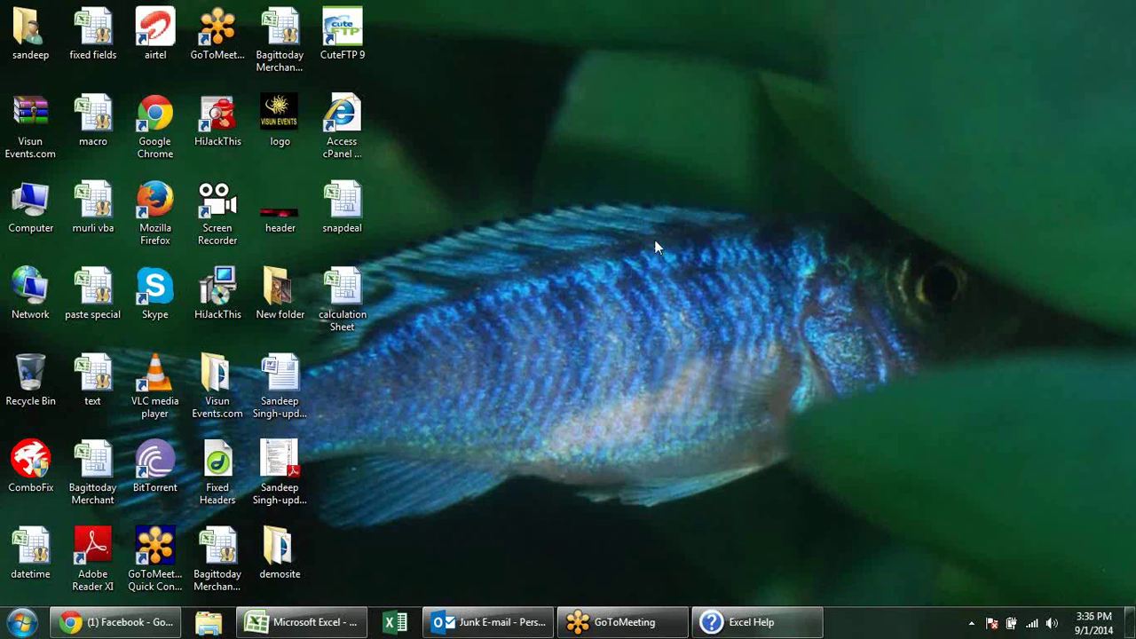
Search Windows Help and Support for 'shortcut' and open the Keyboard shortcuts article.
{"action": "key", "text": "F1"}
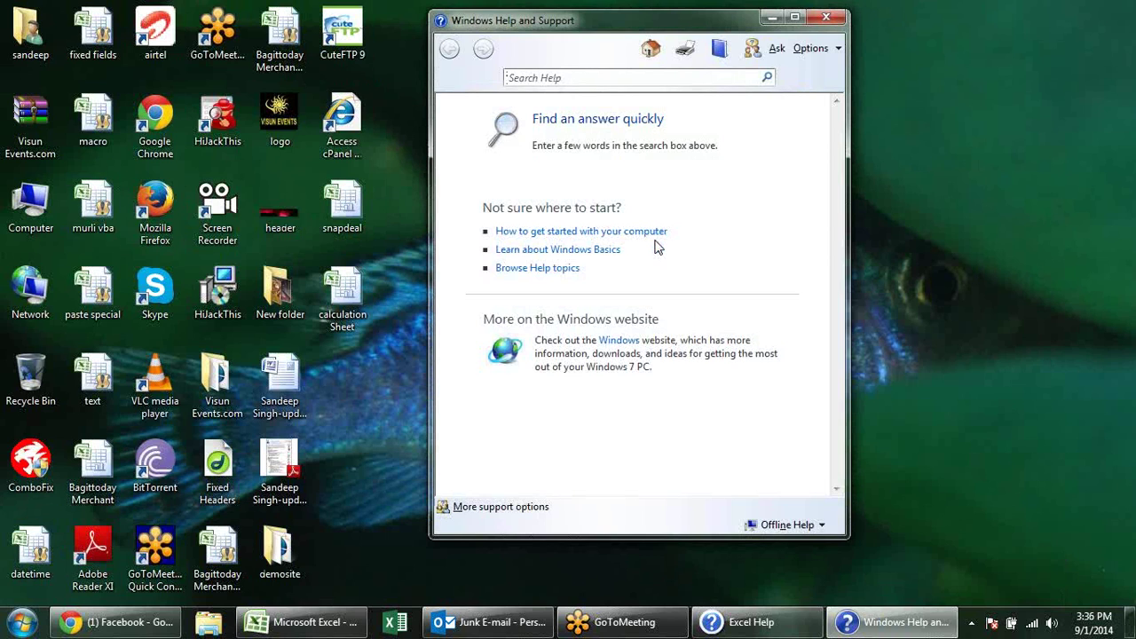
{"action": "type", "text": "shorcut"}
{"action": "key", "text": "Return"}
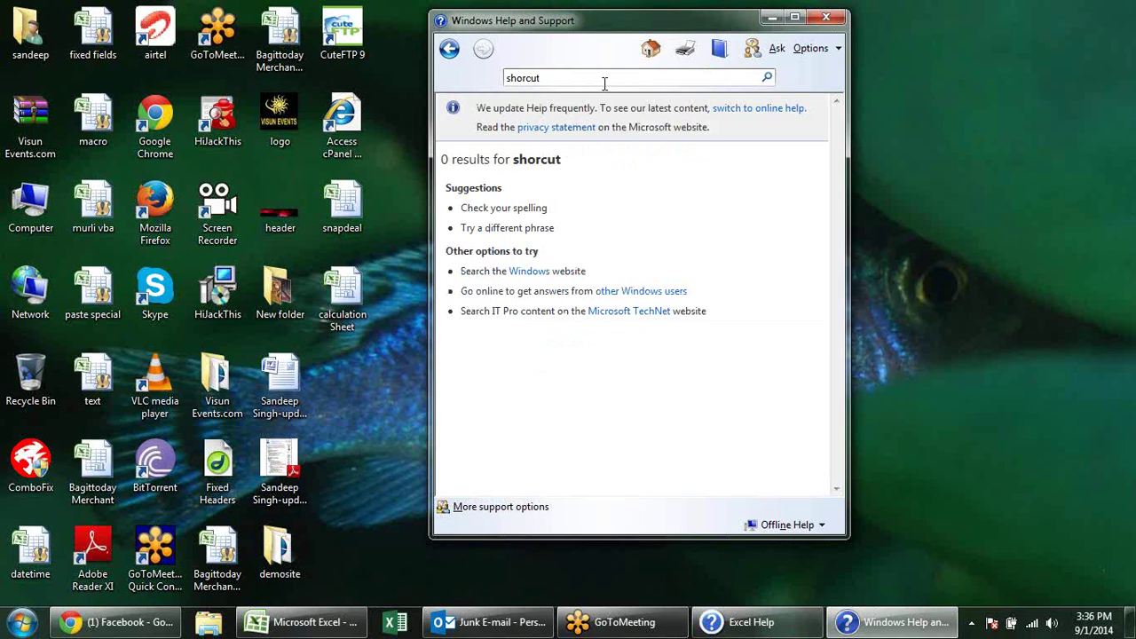
{"action": "type", "text": "s"}
{"action": "key", "text": "BackSpace"}
{"action": "key", "text": "BackSpace"}
{"action": "key", "text": "BackSpace"}
{"action": "key", "text": "BackSpace"}
{"action": "type", "text": "tcut"}
{"action": "key", "text": "Return"}
{"action": "left_click", "coordinate": [539, 145]}
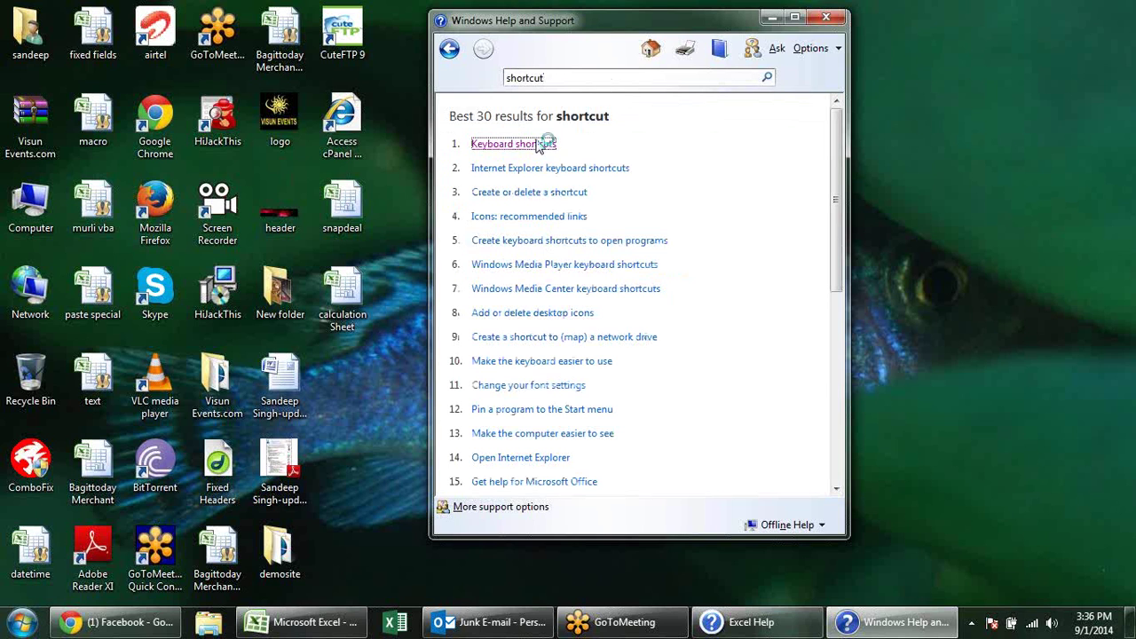
Maximize the window, expand and scroll the Windows logo key shortcuts table, then close Help.
{"action": "left_click", "coordinate": [796, 19]}
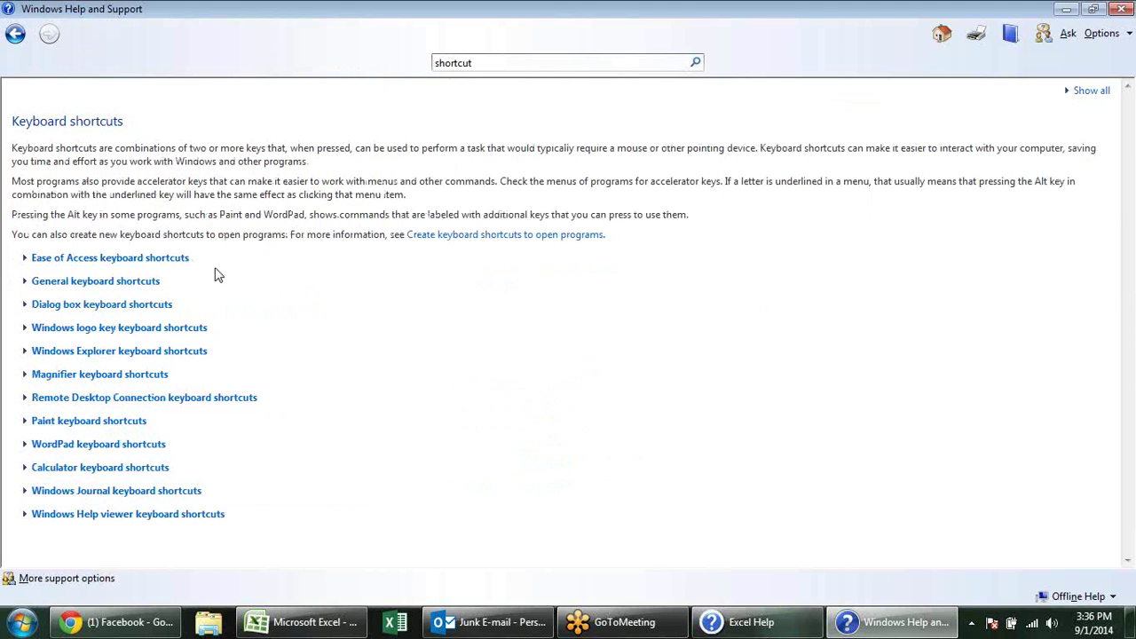
{"action": "left_click", "coordinate": [69, 334]}
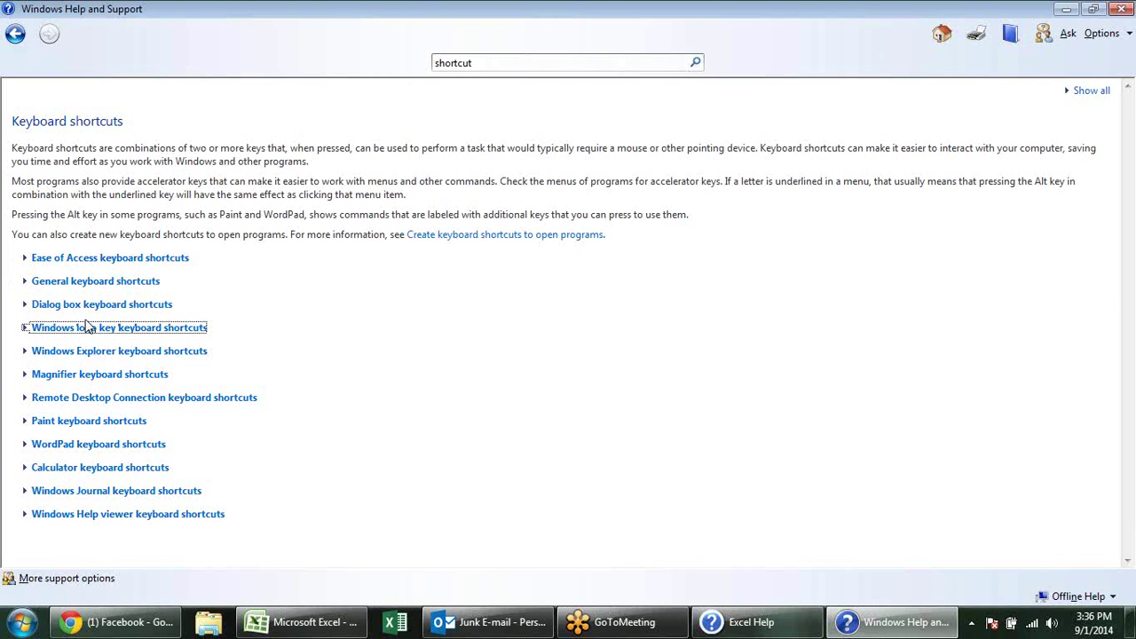
{"action": "scroll", "coordinate": [517, 198], "scroll_direction": "down", "scroll_amount": 5}
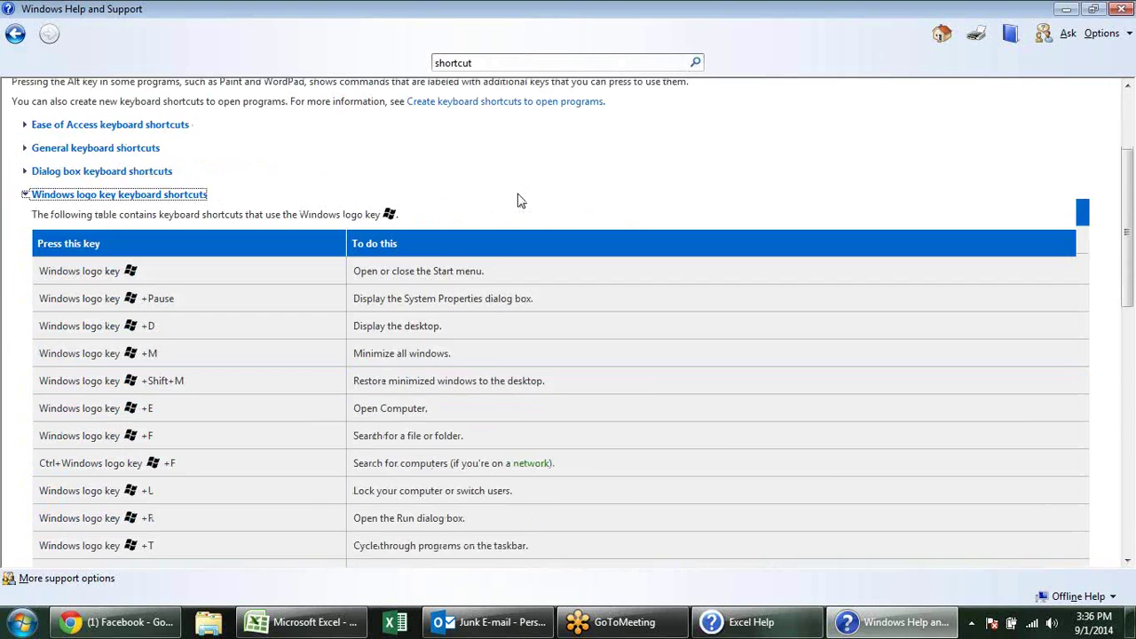
{"action": "scroll", "coordinate": [231, 275], "scroll_direction": "down", "scroll_amount": 3}
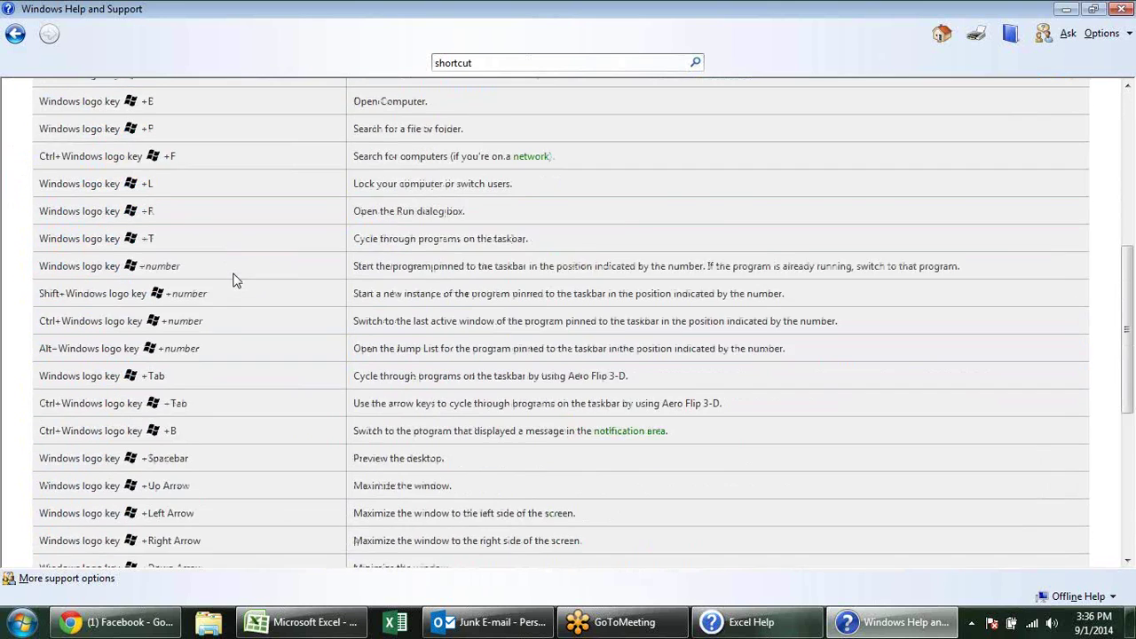
{"action": "scroll", "coordinate": [273, 237], "scroll_direction": "down", "scroll_amount": 2}
{"action": "scroll", "coordinate": [273, 237], "scroll_direction": "down", "scroll_amount": 1}
{"action": "scroll", "coordinate": [273, 237], "scroll_direction": "down", "scroll_amount": 3}
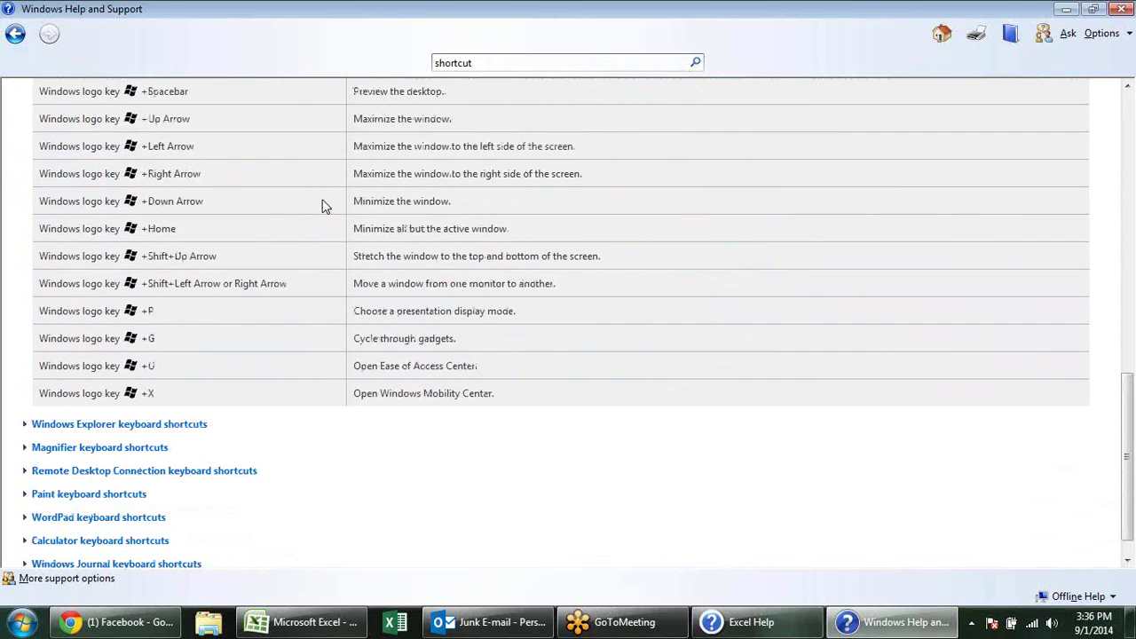
{"action": "scroll", "coordinate": [325, 222], "scroll_direction": "up", "scroll_amount": 3}
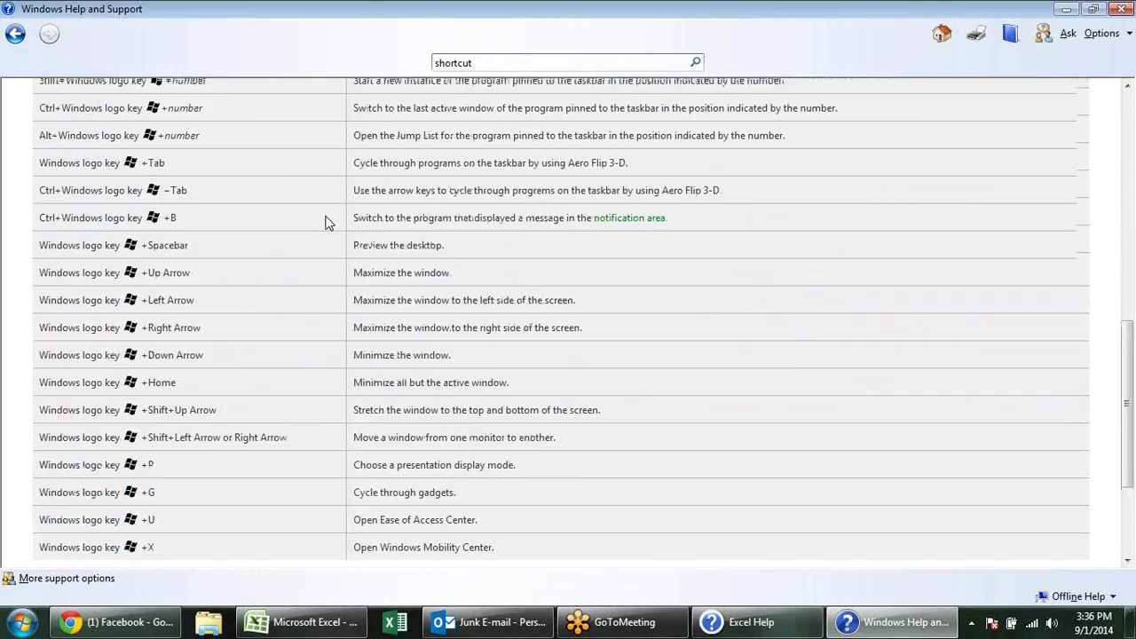
{"action": "scroll", "coordinate": [324, 222], "scroll_direction": "up", "scroll_amount": 6}
{"action": "scroll", "coordinate": [325, 223], "scroll_direction": "up", "scroll_amount": 2}
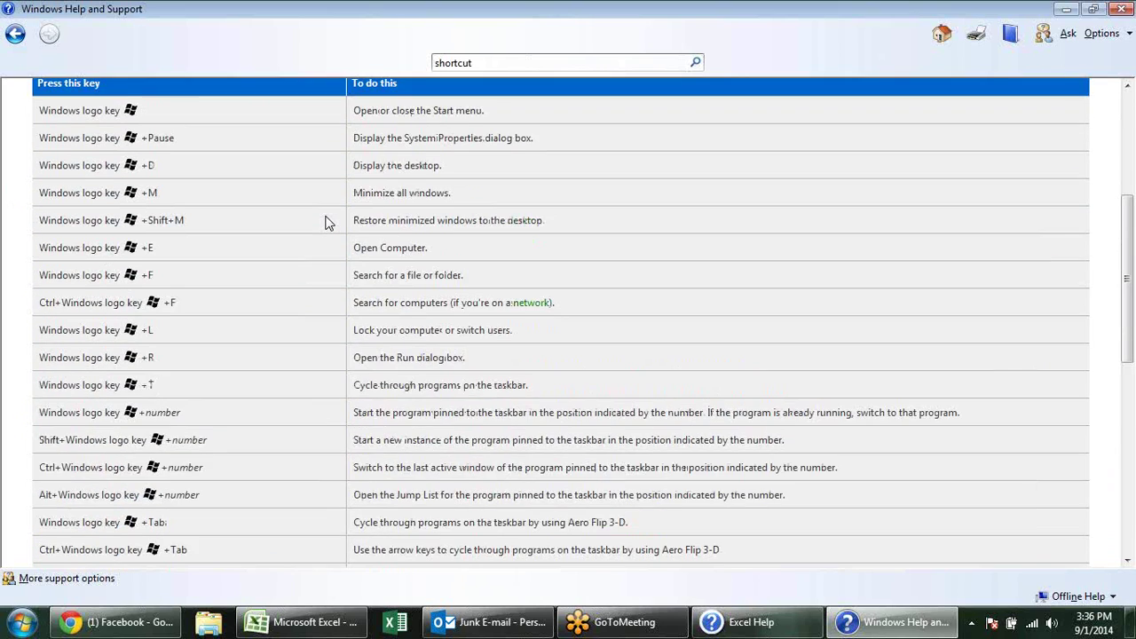
{"action": "scroll", "coordinate": [325, 223], "scroll_direction": "up", "scroll_amount": 1}
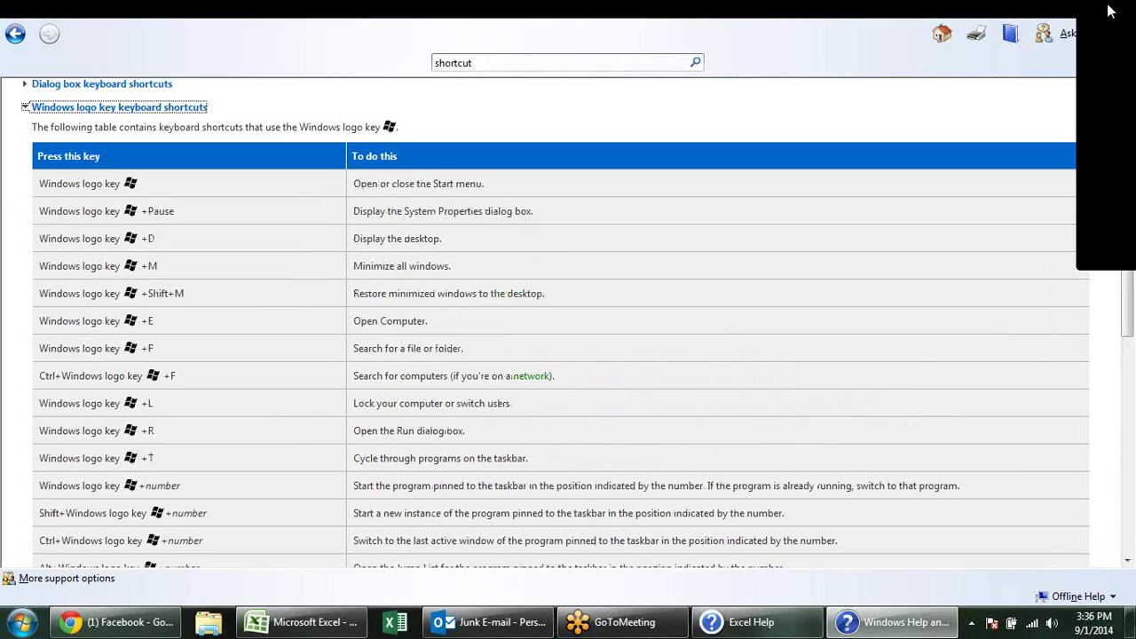
{"action": "left_click", "coordinate": [1120, 9]}
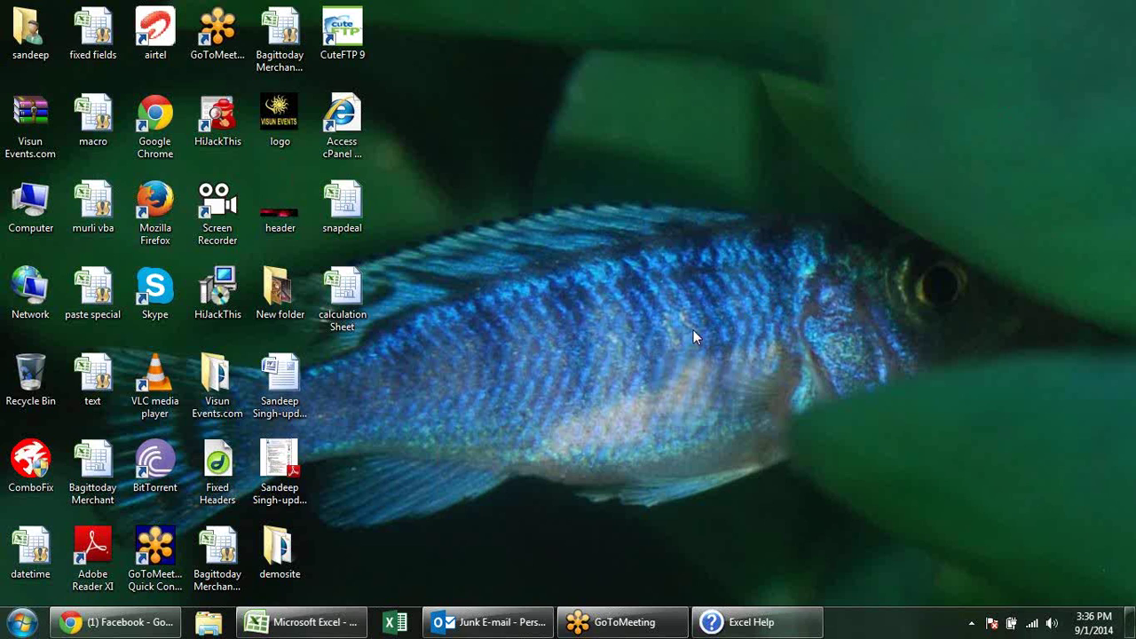
Flip through the open windows with Win+Tab, then Alt+Tab back to Excel's Book1.
{"action": "mouse_move", "coordinate": [302, 622]}
{"action": "key", "text": "super+Tab"}
{"action": "key", "text": "super+Tab"}
{"action": "key", "text": "super+Tab"}
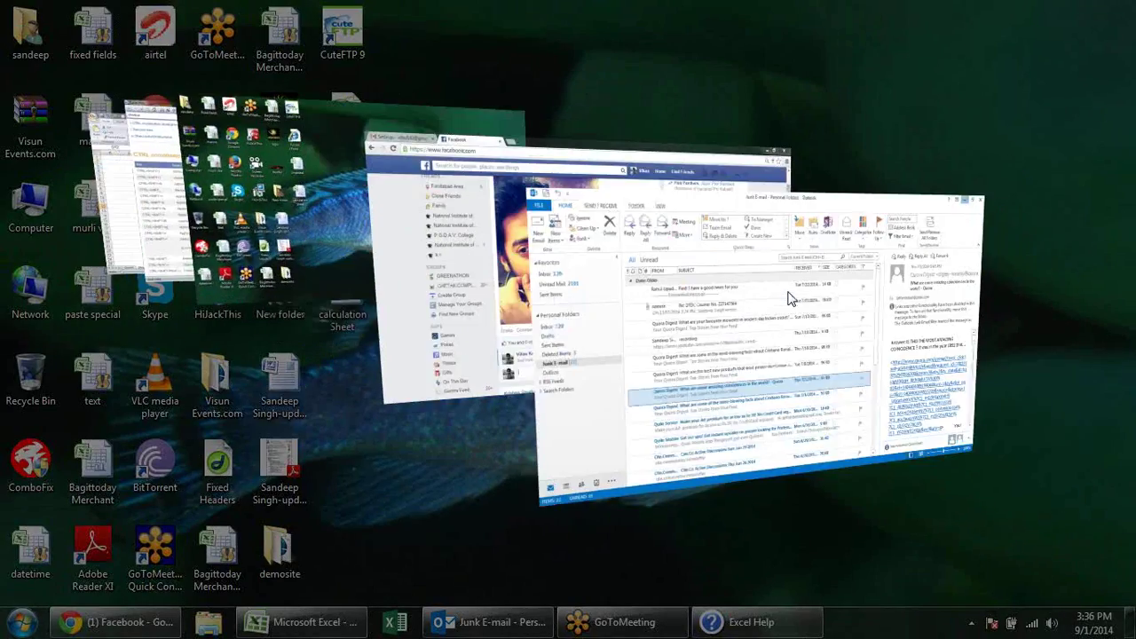
{"action": "key", "text": "super+Tab"}
{"action": "key", "text": "super+Tab"}
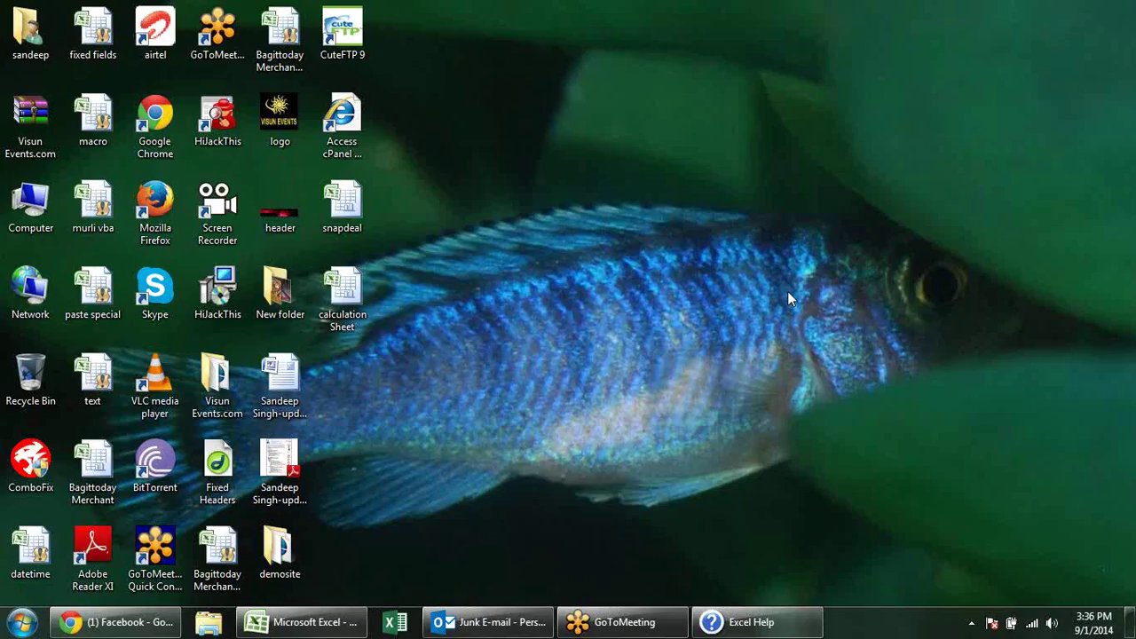
{"action": "key", "text": "alt+Tab"}
{"action": "key", "text": "alt+Tab"}
{"action": "key", "text": "alt+Tab"}
{"action": "key", "text": "alt+Tab"}
{"action": "key", "text": "alt+Tab"}
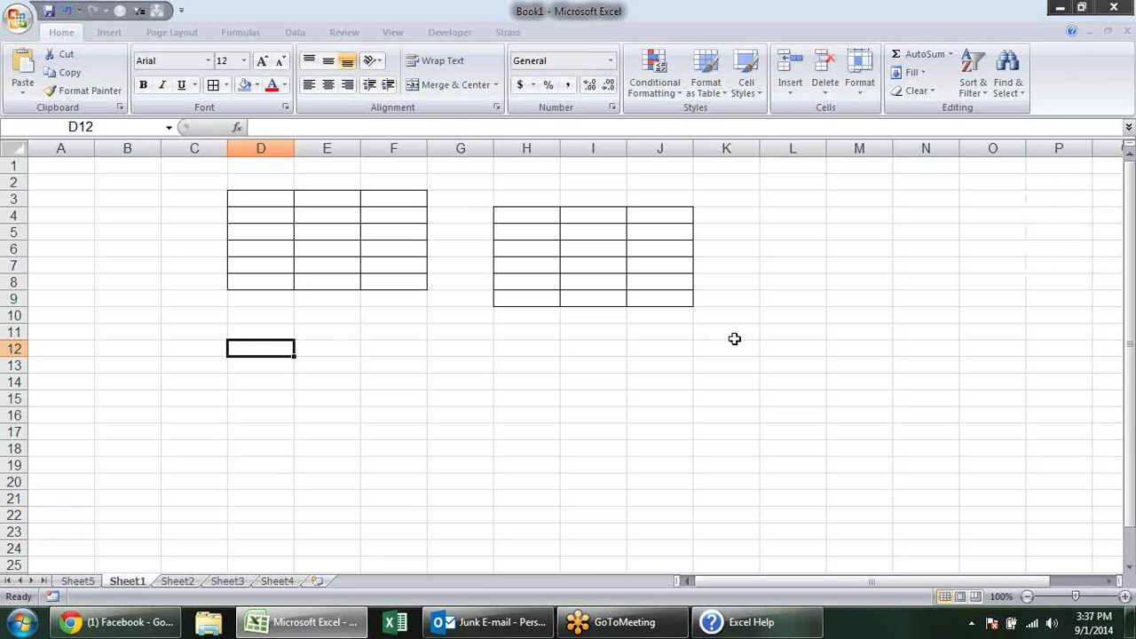
Alt+Tab to the browser and back, select cells K17 and F10, then bring up Excel Help.
{"action": "key", "text": "alt+Tab"}
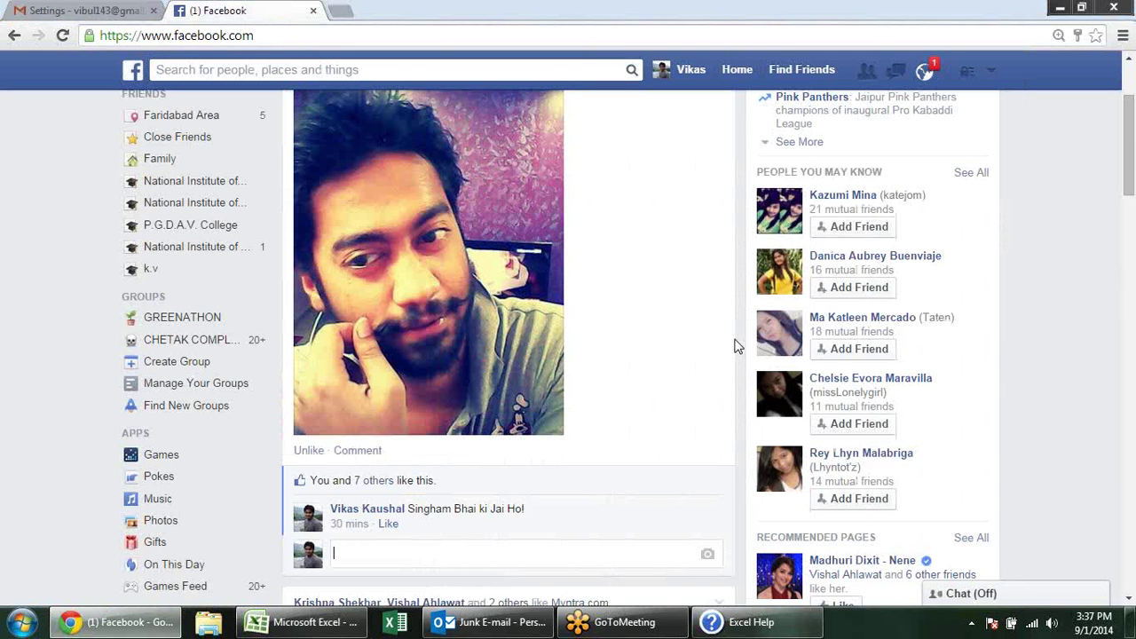
{"action": "key", "text": "alt+Tab"}
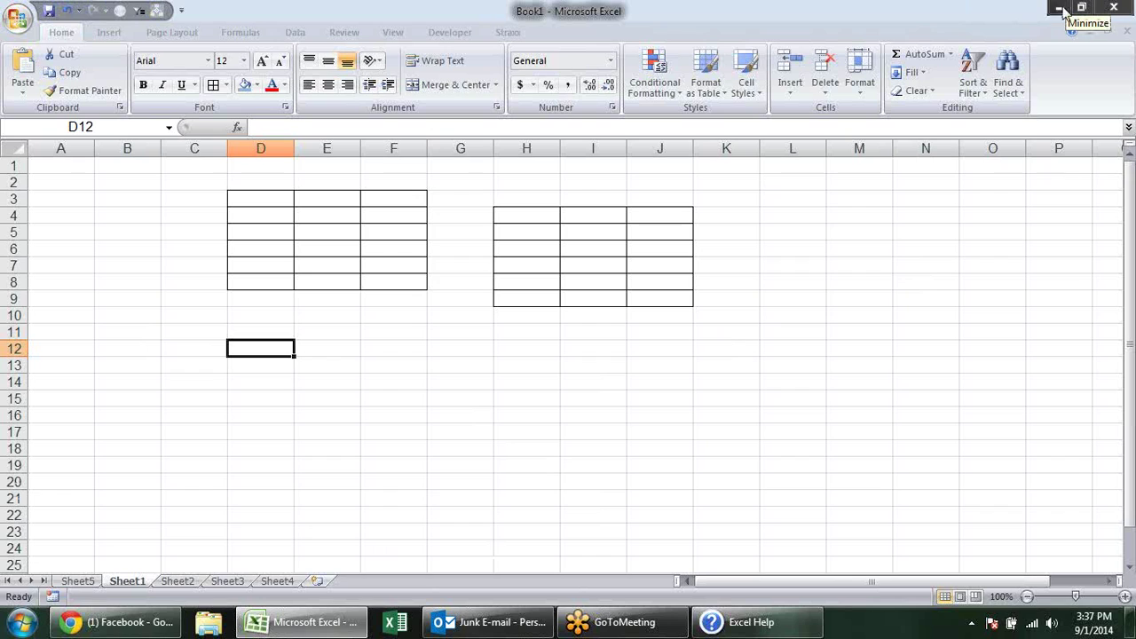
{"action": "left_click", "coordinate": [731, 437]}
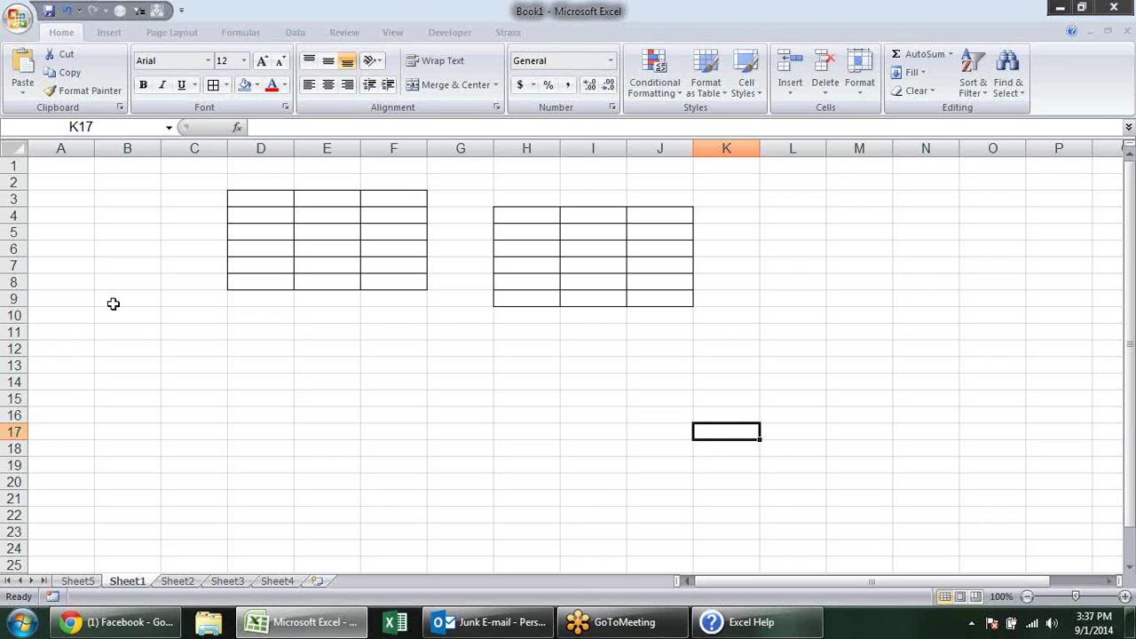
{"action": "left_click", "coordinate": [408, 320]}
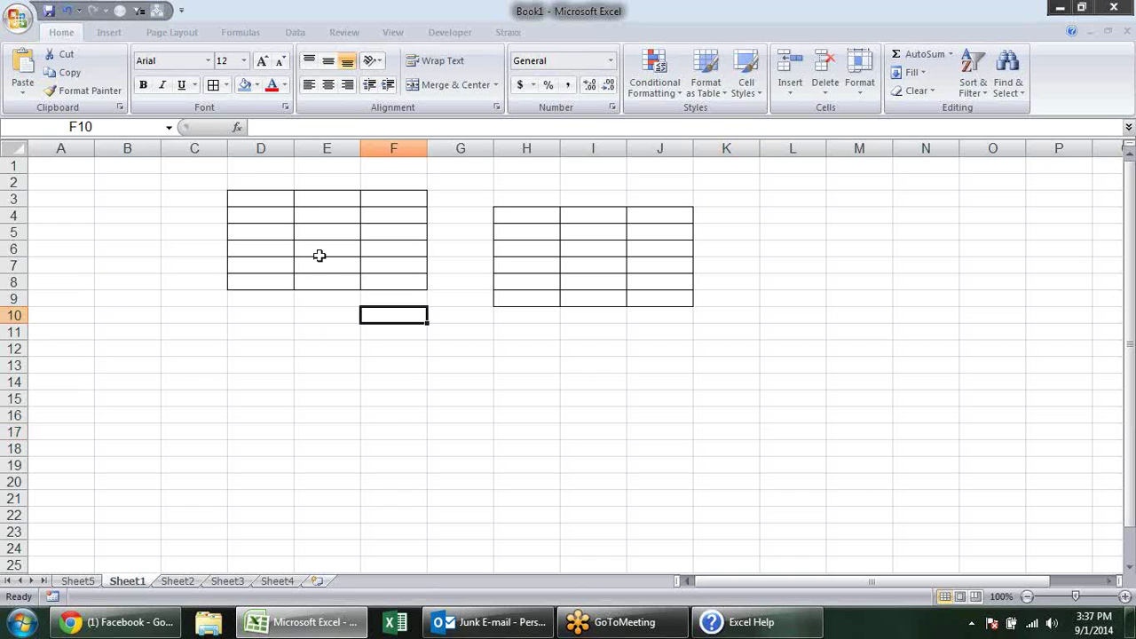
{"action": "key", "text": "F1"}
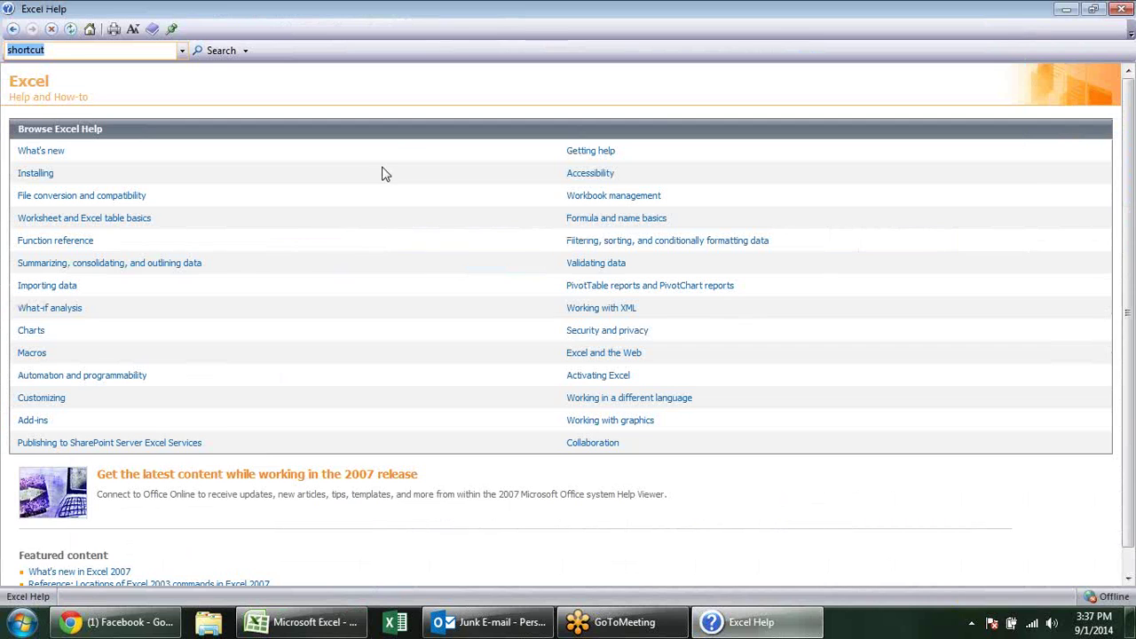
Search Excel Help for 'limits' and open the 'Excel specifications and limits' article.
{"action": "key", "text": "BackSpace"}
{"action": "type", "text": "s"}
{"action": "key", "text": "Return"}
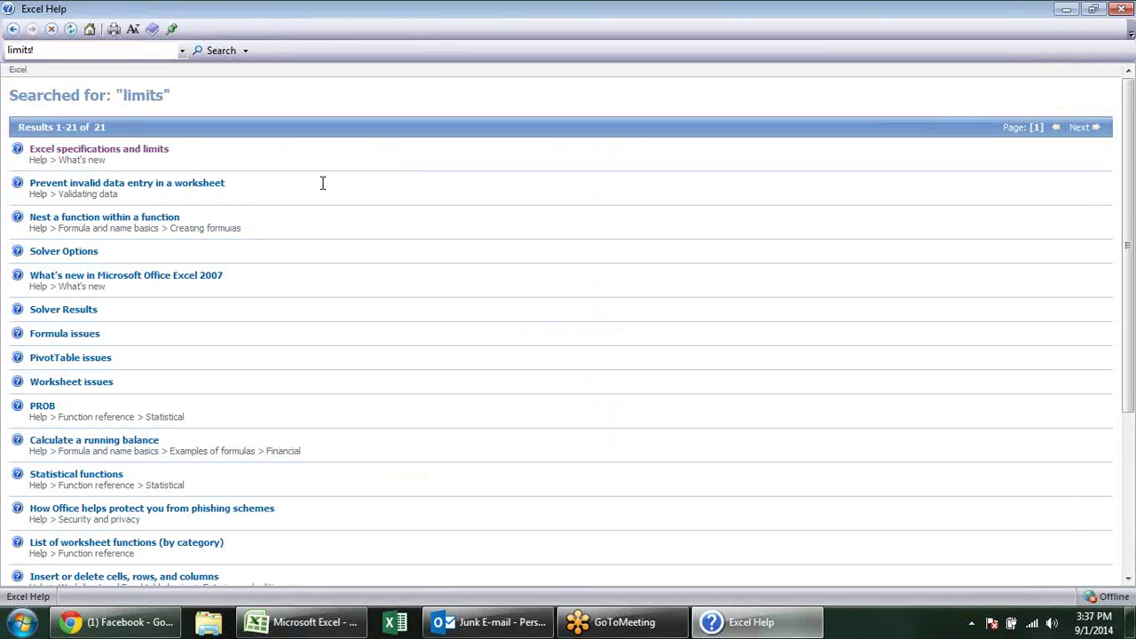
{"action": "left_click", "coordinate": [99, 149]}
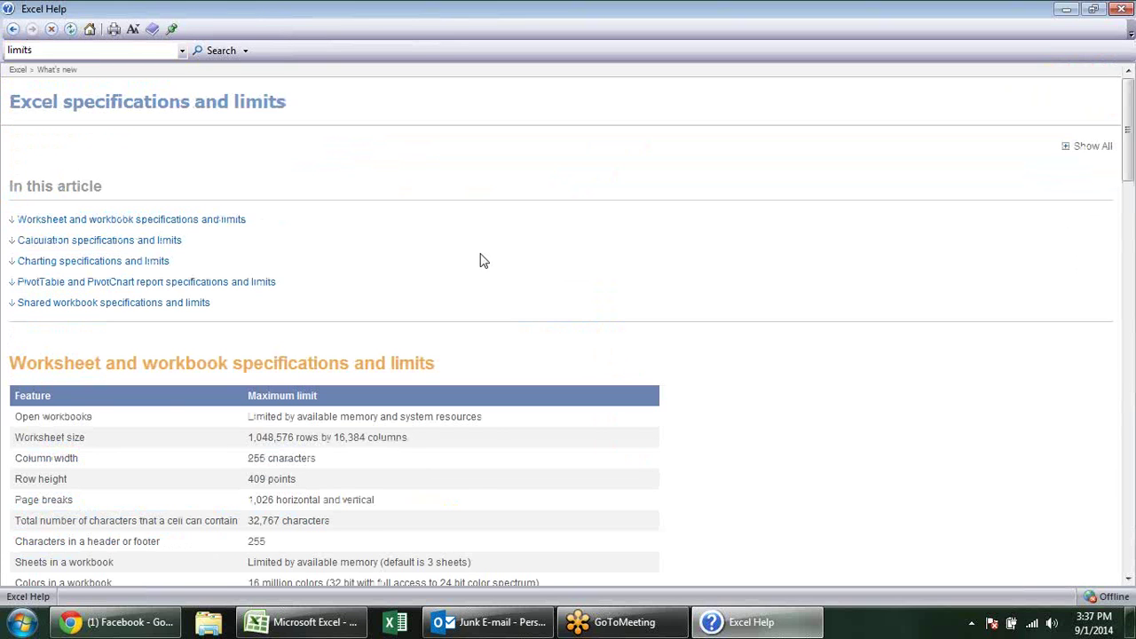
Scroll through the worksheet and calculation limits tables, highlighting the 16,384 columns limit.
{"action": "scroll", "coordinate": [484, 257], "scroll_direction": "down", "scroll_amount": 5}
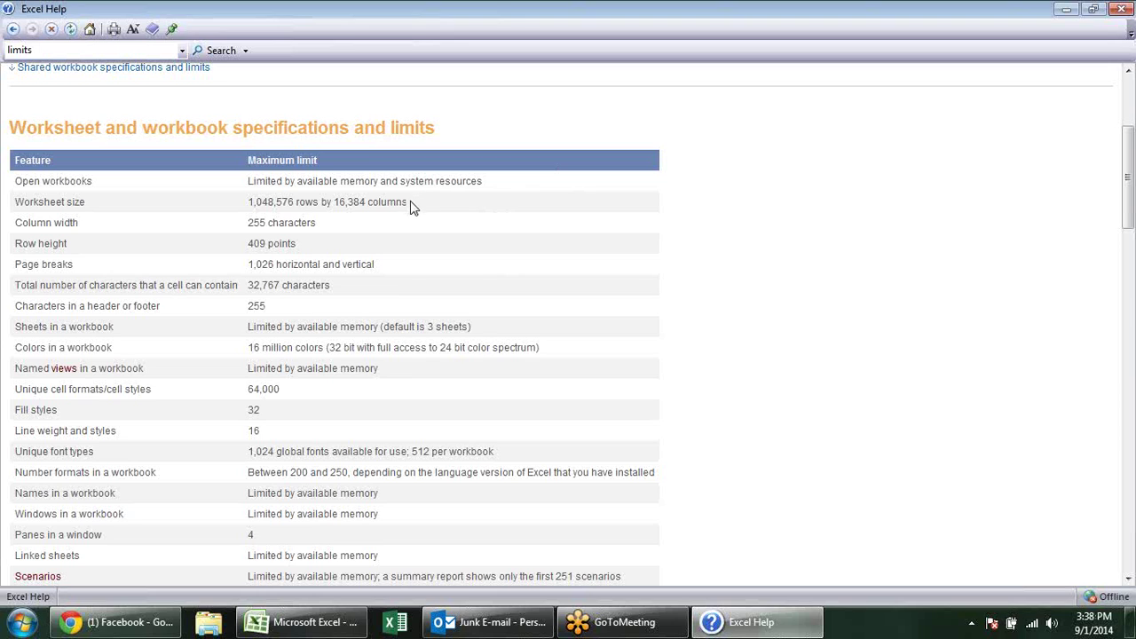
{"action": "left_click_drag", "start_coordinate": [411, 202], "coordinate": [330, 209]}
{"action": "left_click", "coordinate": [333, 215]}
{"action": "scroll", "coordinate": [401, 108], "scroll_direction": "up", "scroll_amount": 2}
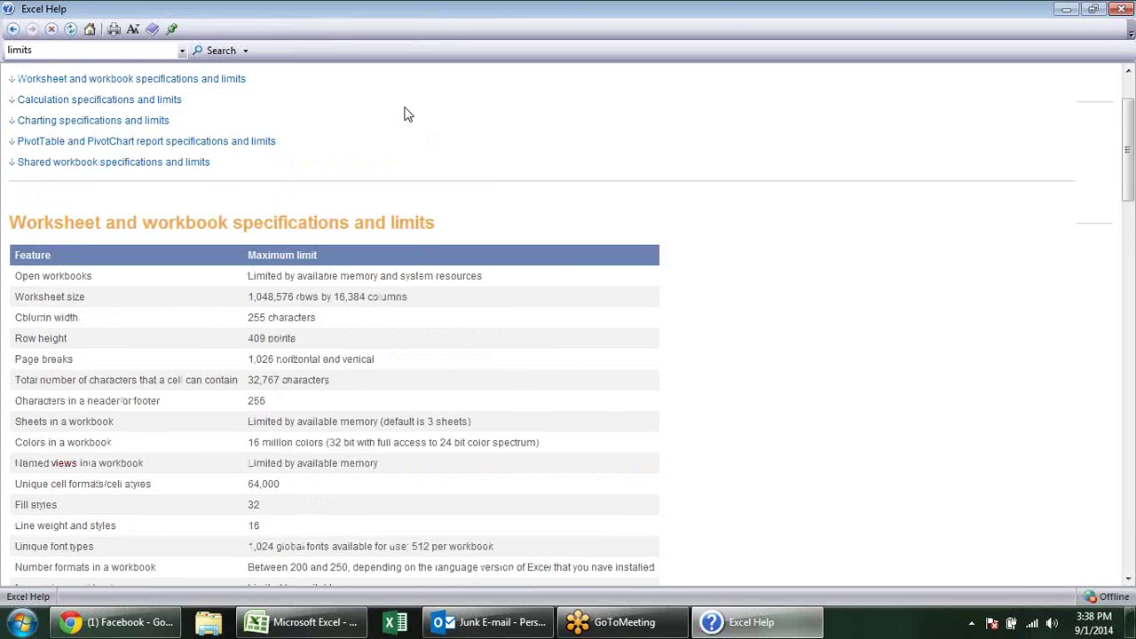
{"action": "scroll", "coordinate": [403, 112], "scroll_direction": "down", "scroll_amount": 1}
{"action": "scroll", "coordinate": [460, 206], "scroll_direction": "down", "scroll_amount": 3}
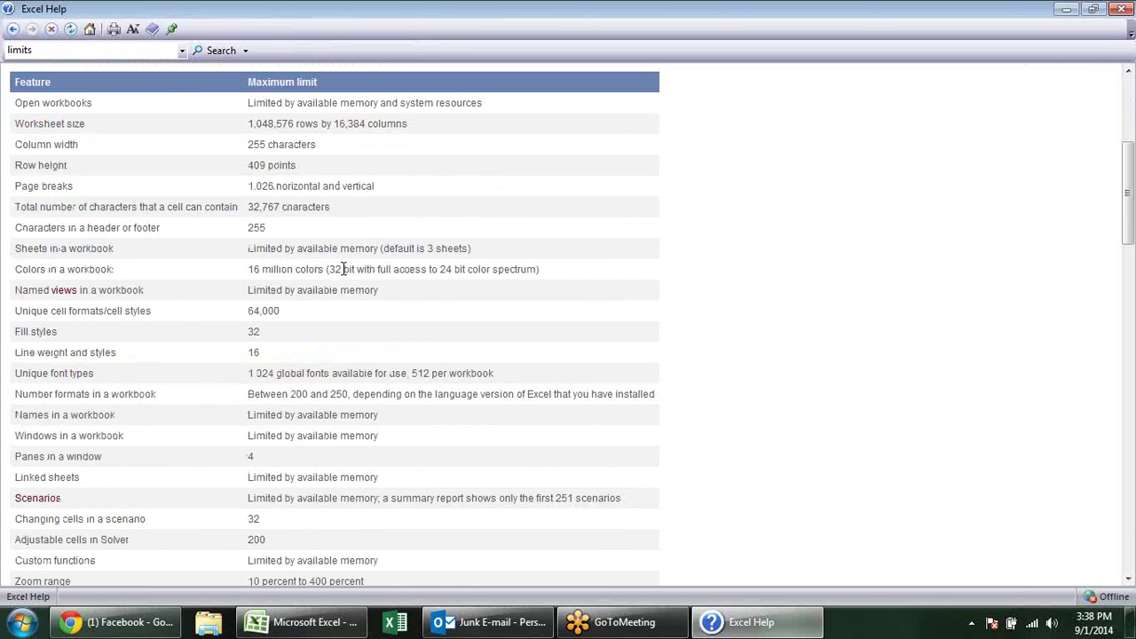
{"action": "scroll", "coordinate": [324, 346], "scroll_direction": "up", "scroll_amount": 3}
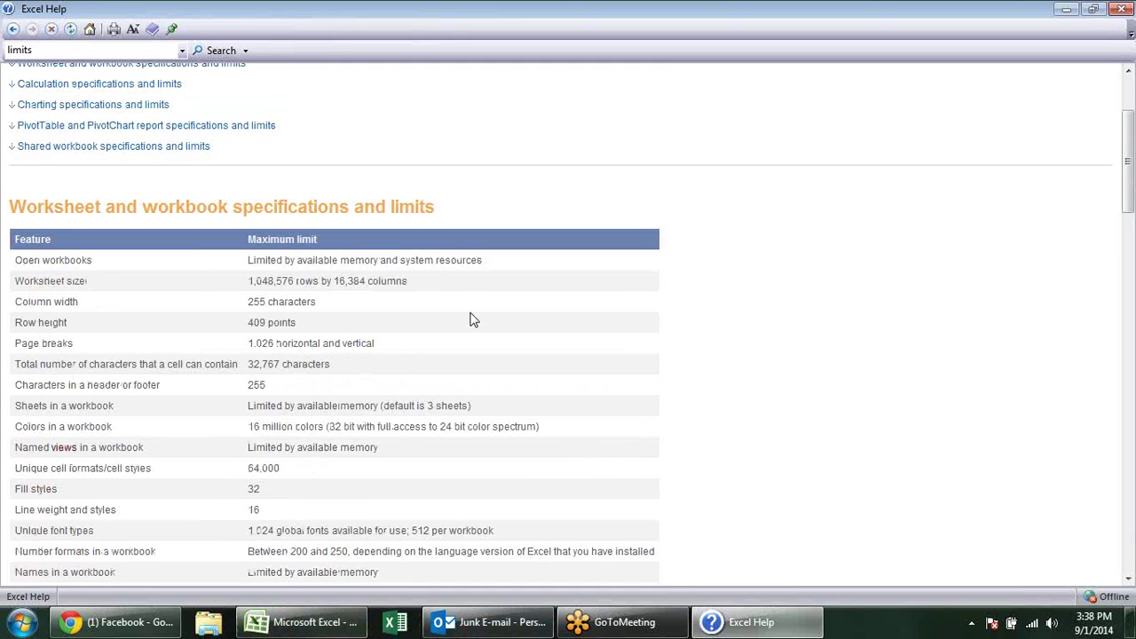
{"action": "scroll", "coordinate": [477, 310], "scroll_direction": "down", "scroll_amount": 3}
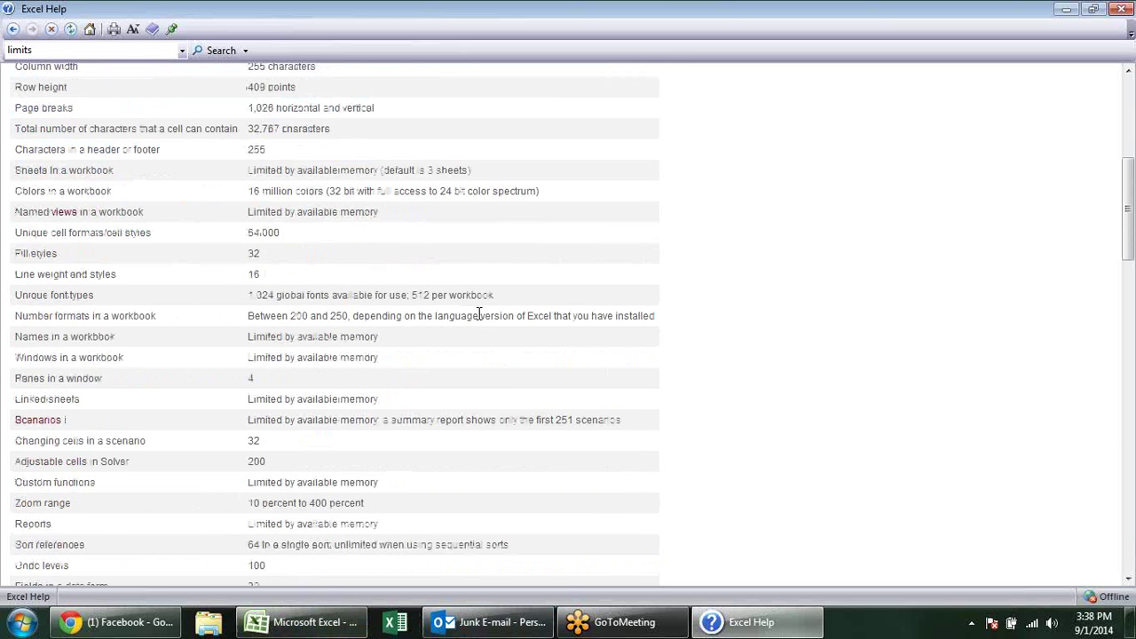
{"action": "scroll", "coordinate": [478, 315], "scroll_direction": "up", "scroll_amount": 3}
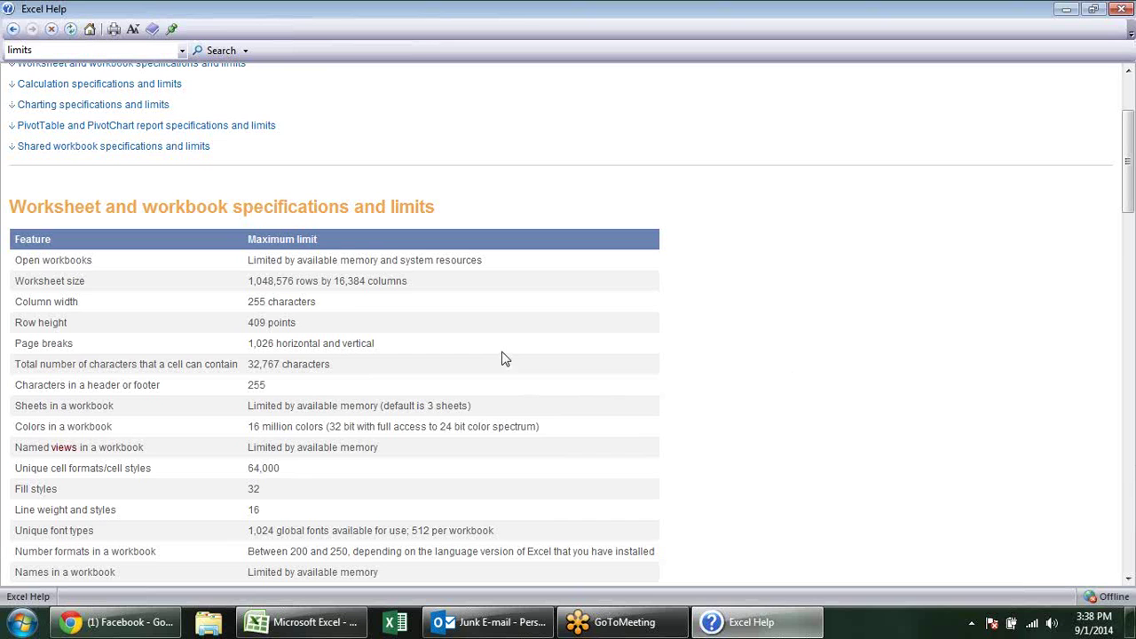
{"action": "scroll", "coordinate": [359, 300], "scroll_direction": "down", "scroll_amount": 3}
{"action": "scroll", "coordinate": [358, 300], "scroll_direction": "down", "scroll_amount": 3}
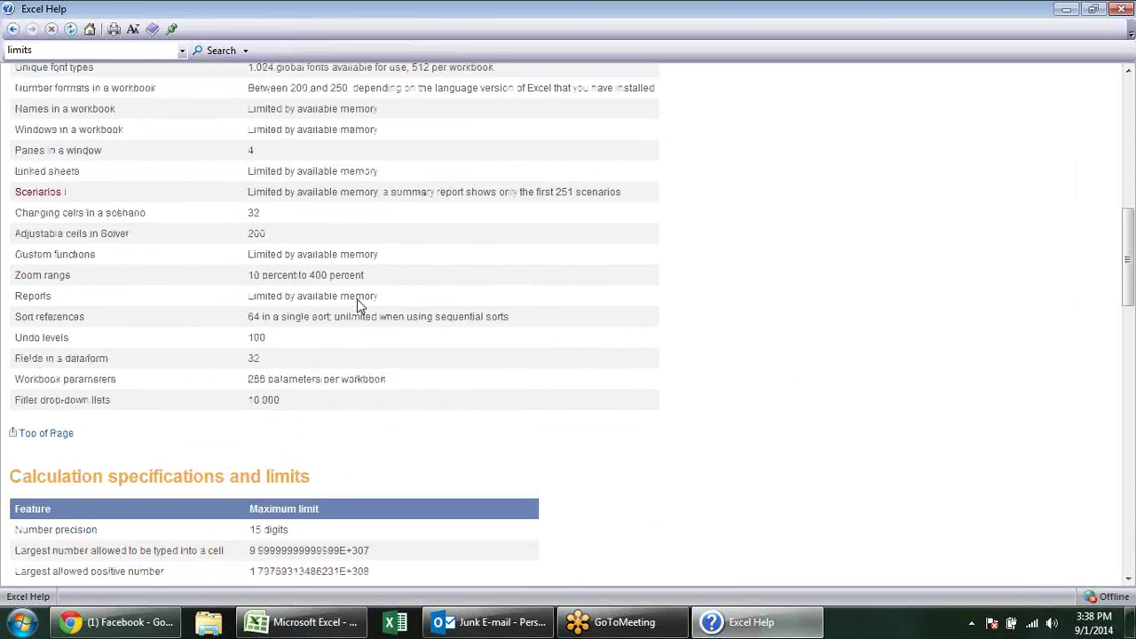
{"action": "scroll", "coordinate": [358, 301], "scroll_direction": "down", "scroll_amount": 3}
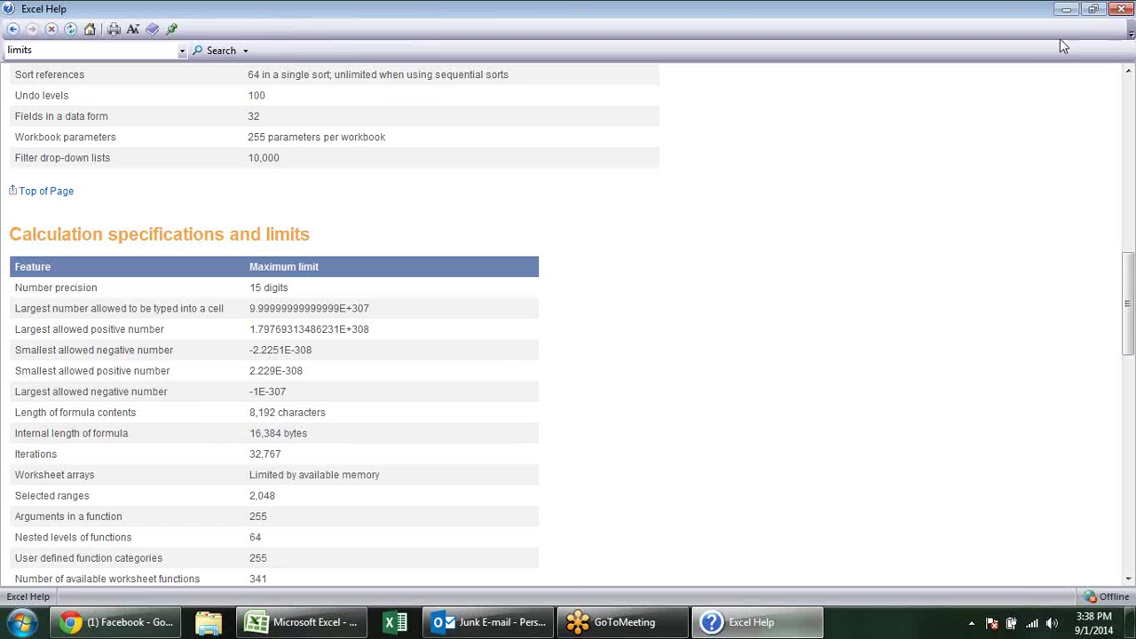
Close Excel Help, select C10, then open Excel Options and close it again.
{"action": "left_click", "coordinate": [1118, 13]}
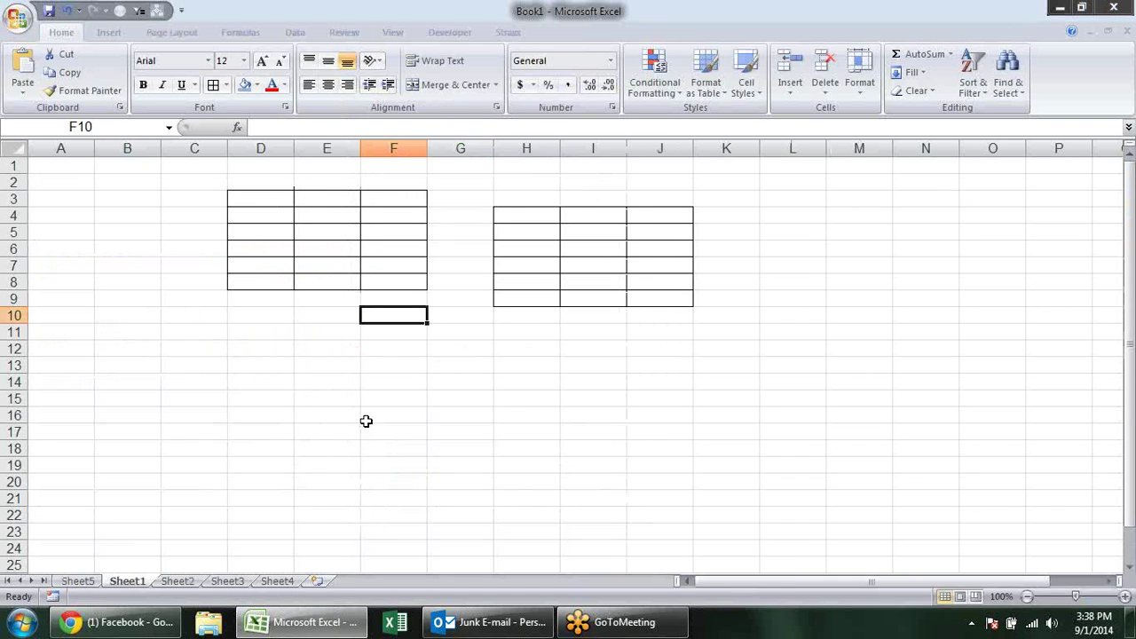
{"action": "left_click", "coordinate": [217, 317]}
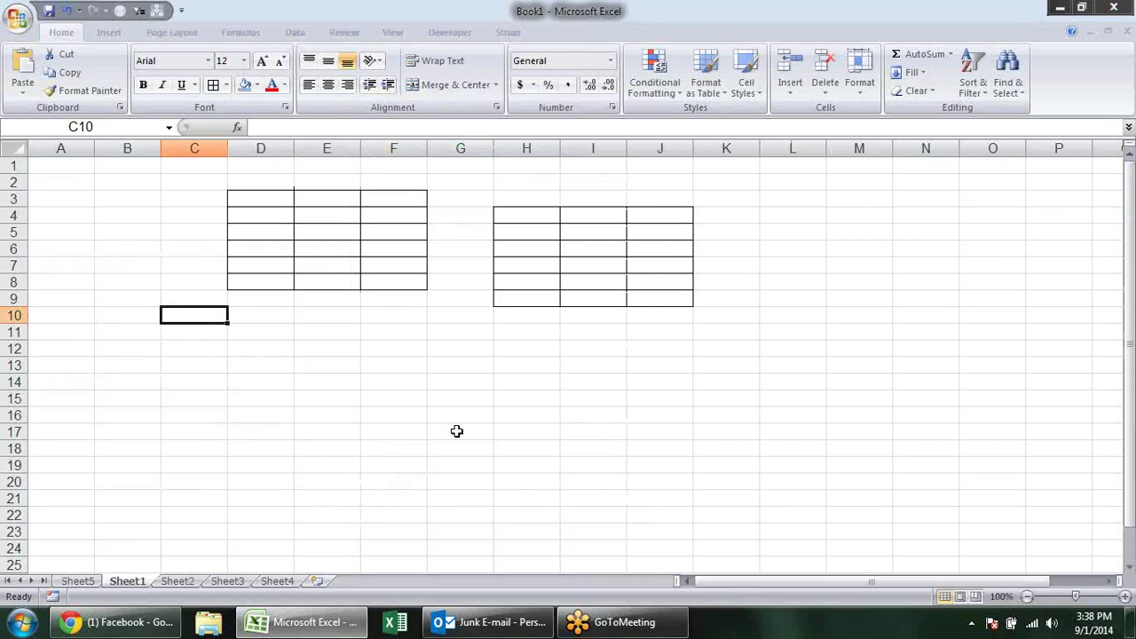
{"action": "left_click", "coordinate": [20, 21]}
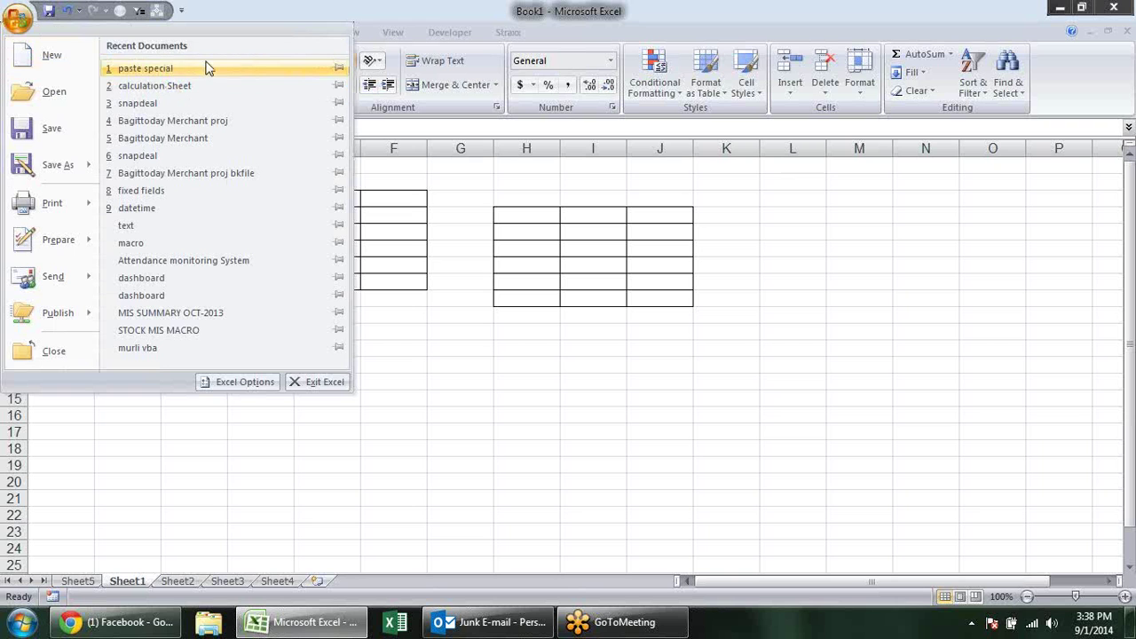
{"action": "left_click", "coordinate": [251, 382]}
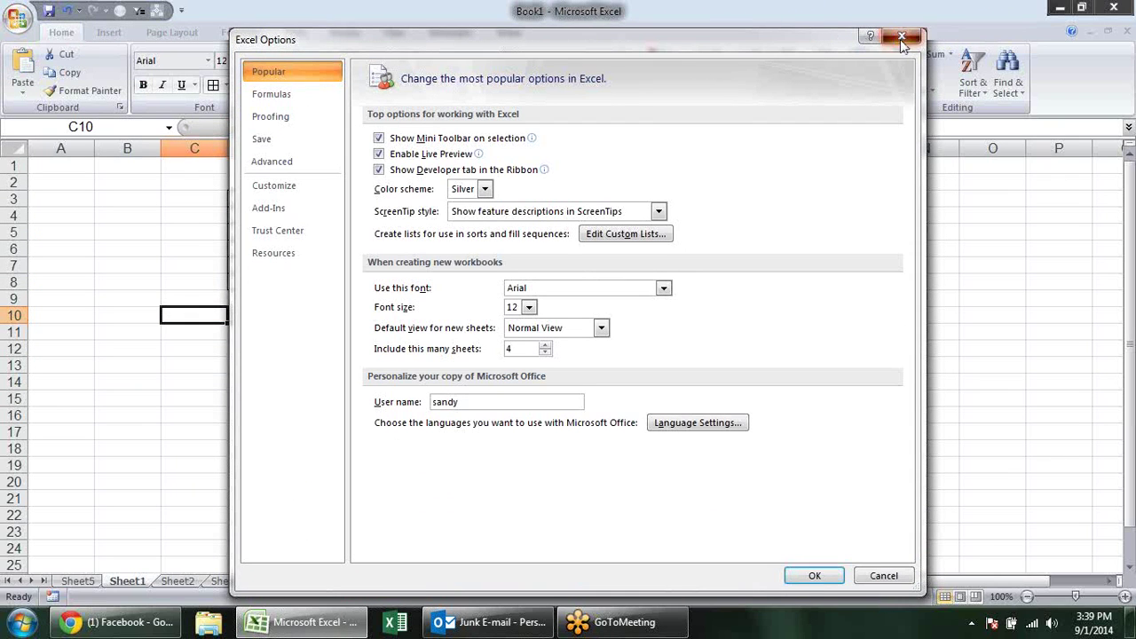
{"action": "left_click", "coordinate": [902, 37]}
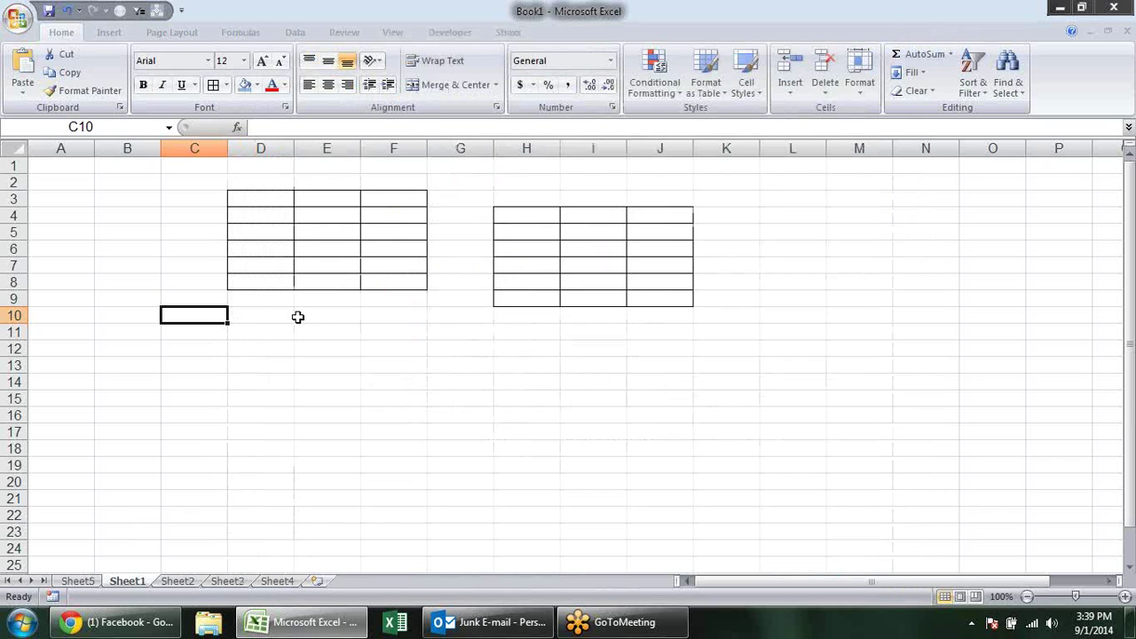
Select cells E9, E10, C5, C3, B2, C5 and B3 around the tables.
{"action": "left_click", "coordinate": [327, 303]}
{"action": "left_click", "coordinate": [330, 318]}
{"action": "left_click", "coordinate": [179, 237]}
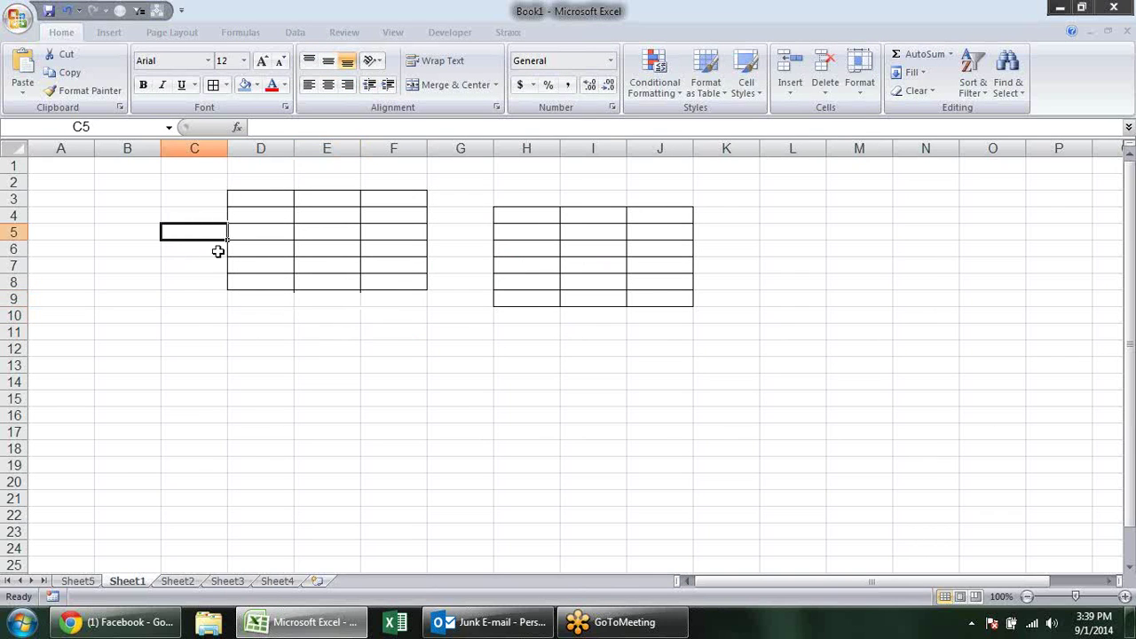
{"action": "left_click", "coordinate": [180, 195]}
{"action": "left_click", "coordinate": [147, 184]}
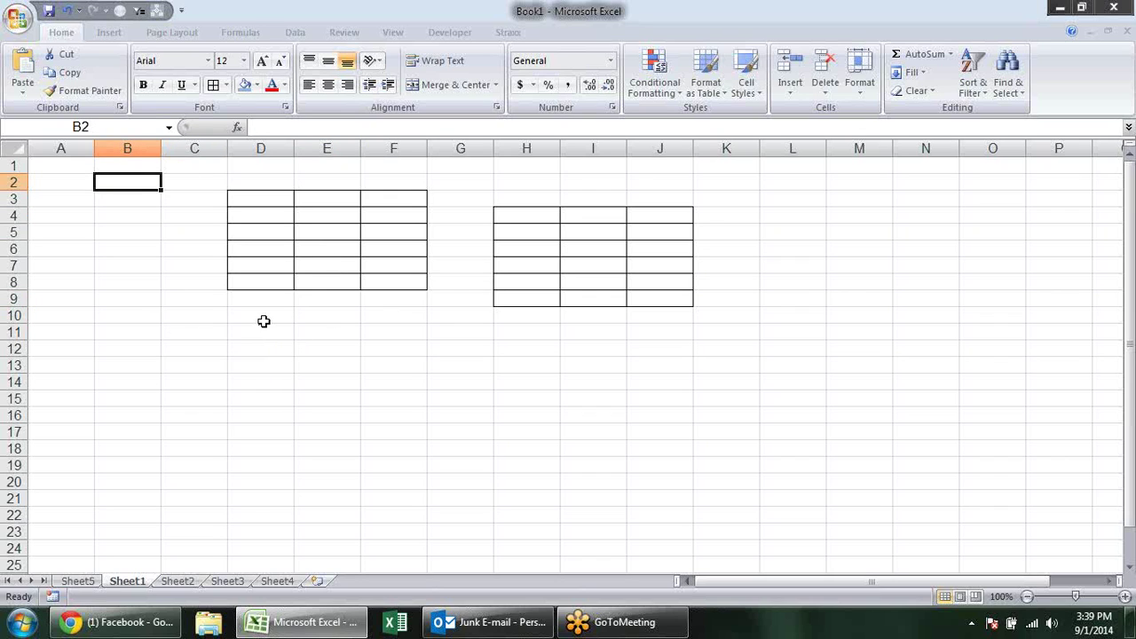
{"action": "left_click", "coordinate": [203, 227]}
{"action": "left_click", "coordinate": [155, 202]}
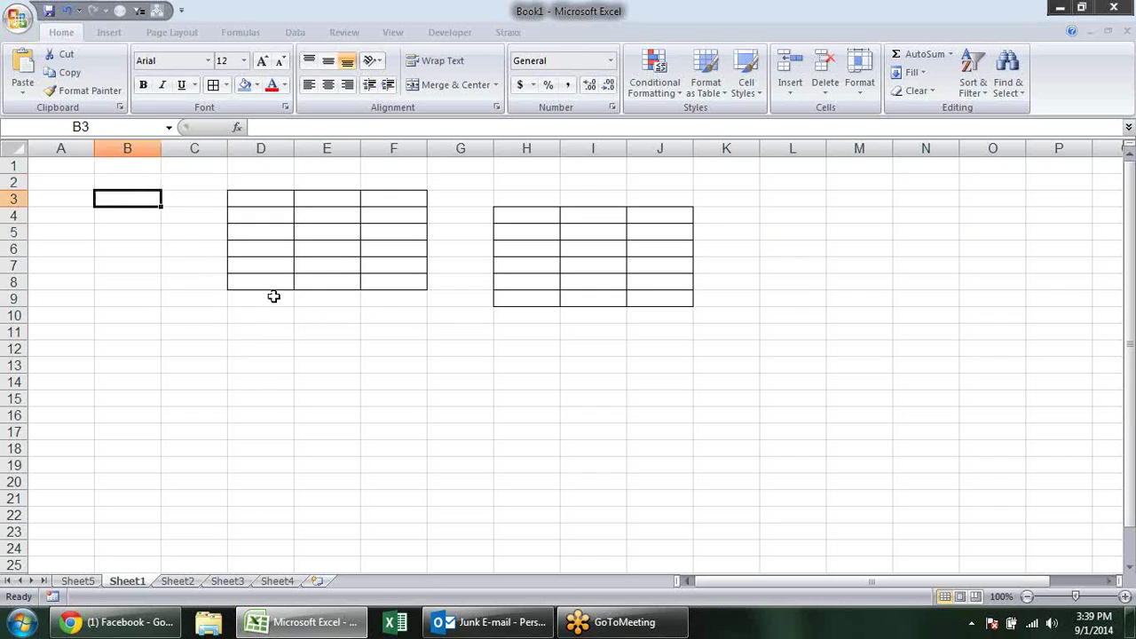
Reopen Excel Options, dismiss it with Esc unchanged, and select cell E16.
{"action": "left_click", "coordinate": [18, 20]}
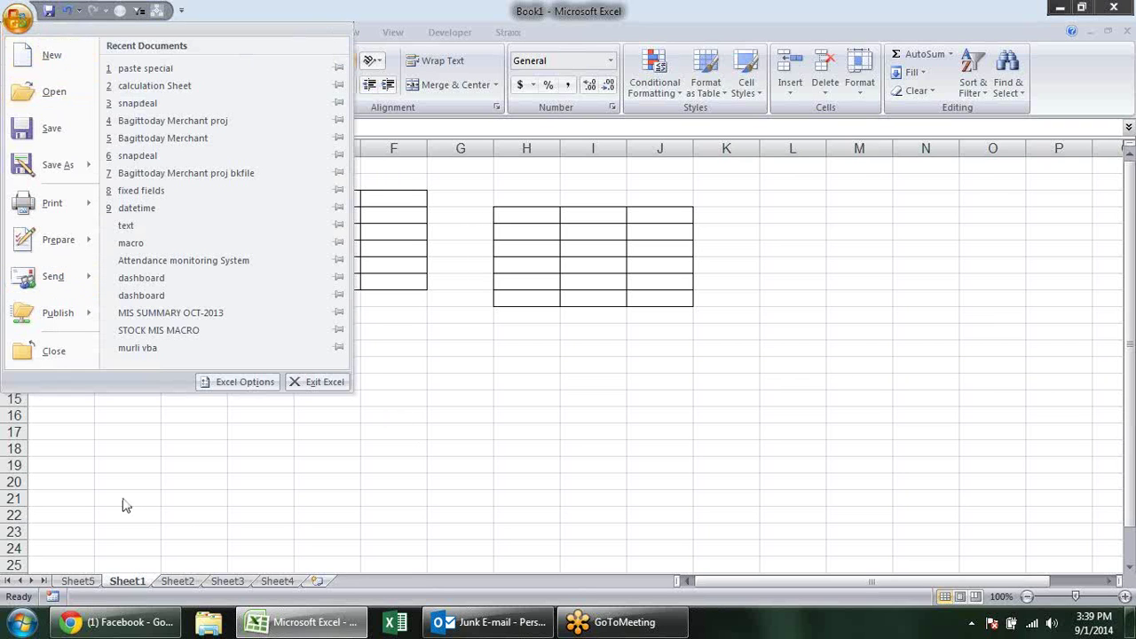
{"action": "left_click", "coordinate": [236, 383]}
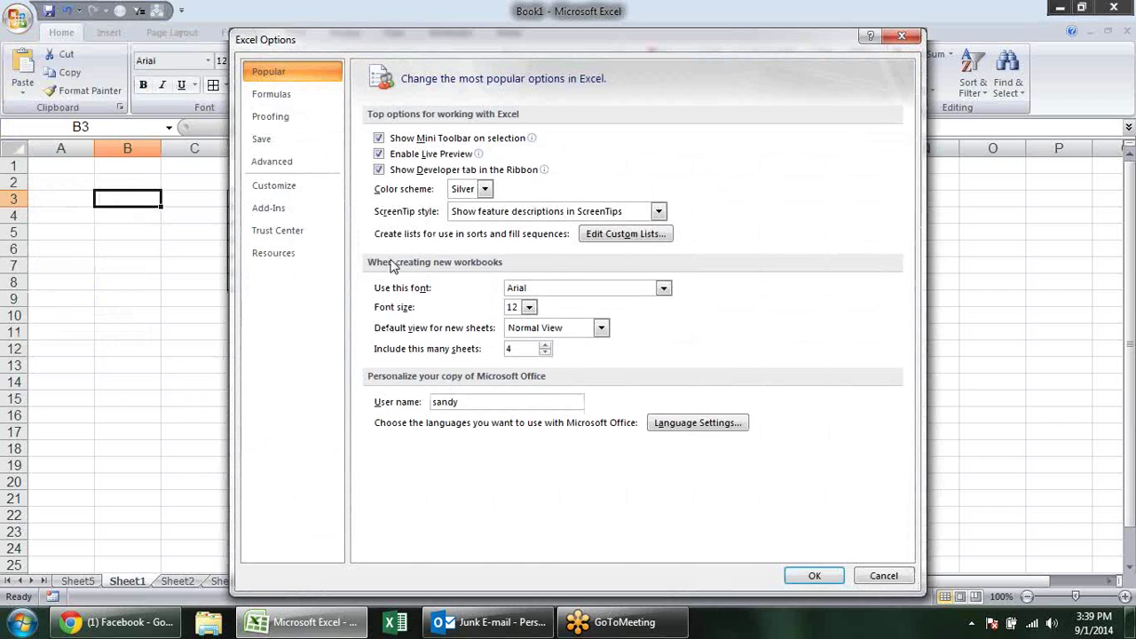
{"action": "key", "text": "Escape"}
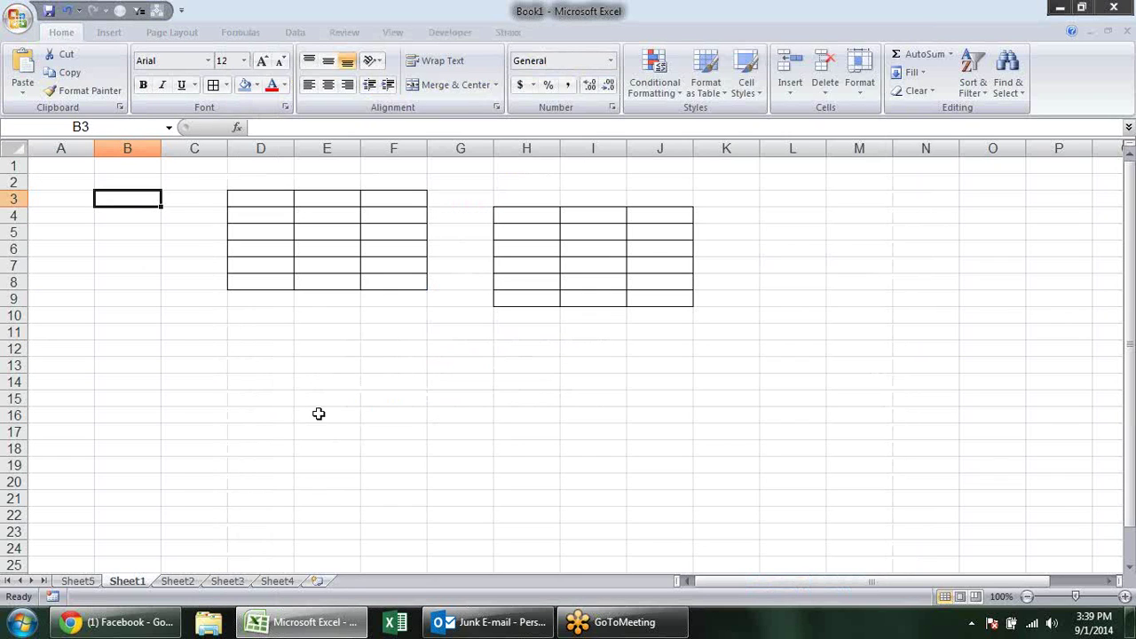
{"action": "left_click", "coordinate": [318, 417]}
Type sample text in C4 and highlight part of it to show the Mini Toolbar, then cancel.
{"action": "left_click", "coordinate": [180, 212]}
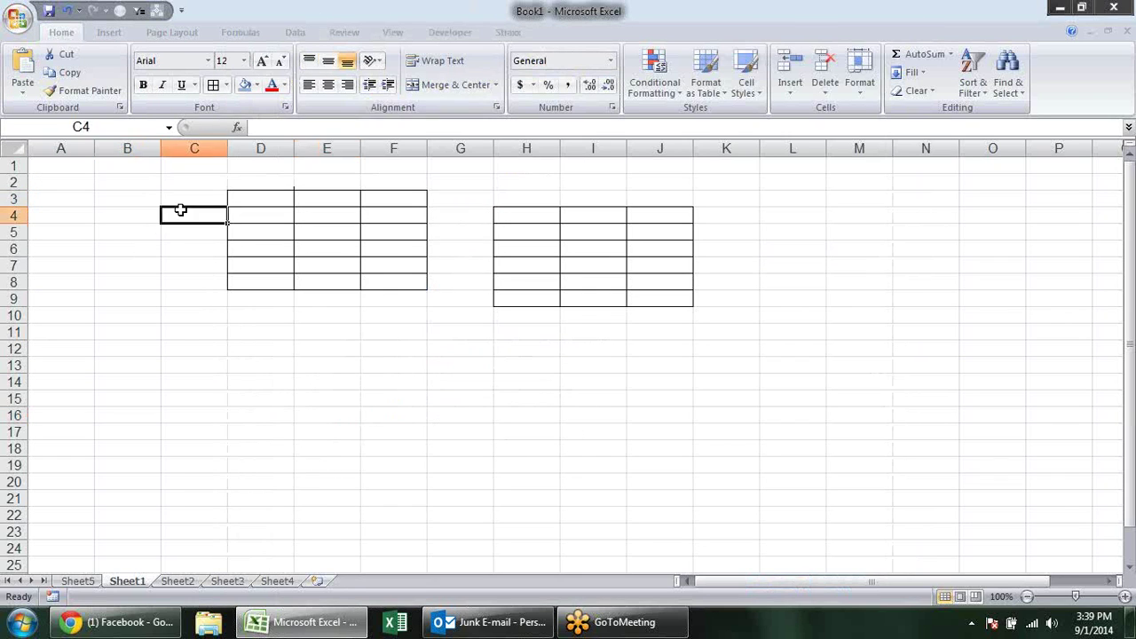
{"action": "type", "text": "sdfdsfdsf"}
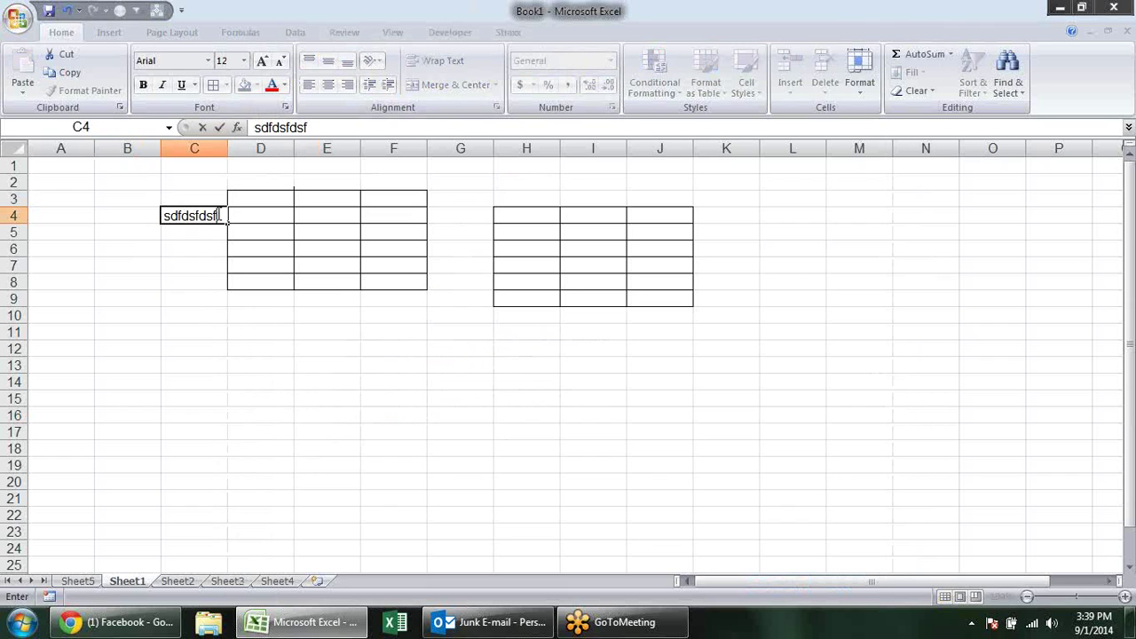
{"action": "left_click_drag", "start_coordinate": [219, 214], "coordinate": [188, 217]}
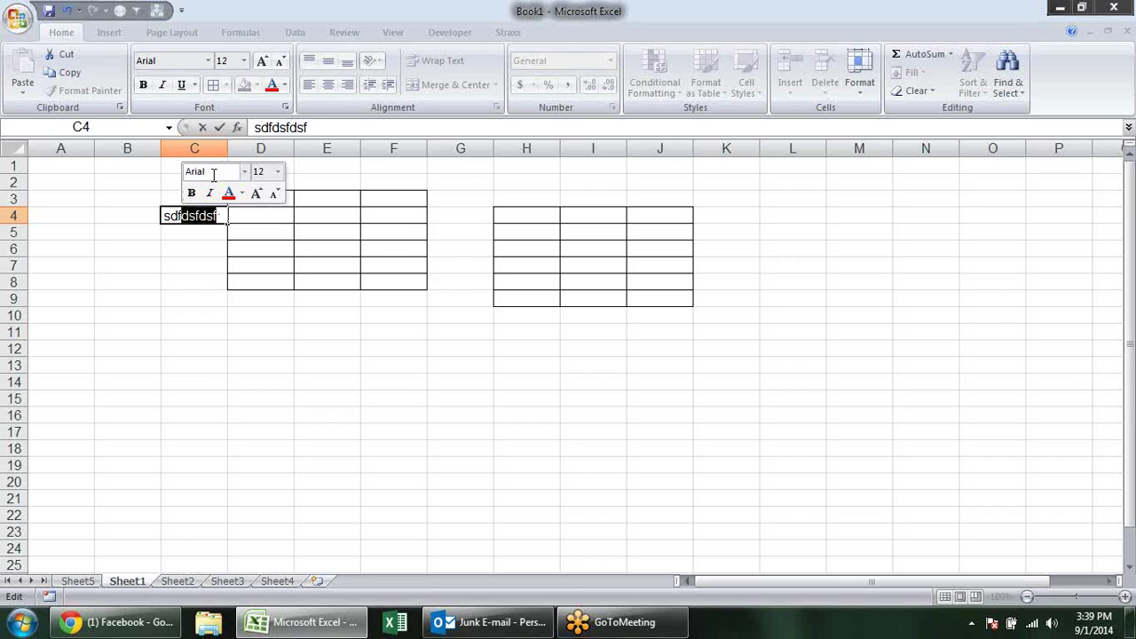
{"action": "key", "text": "Escape"}
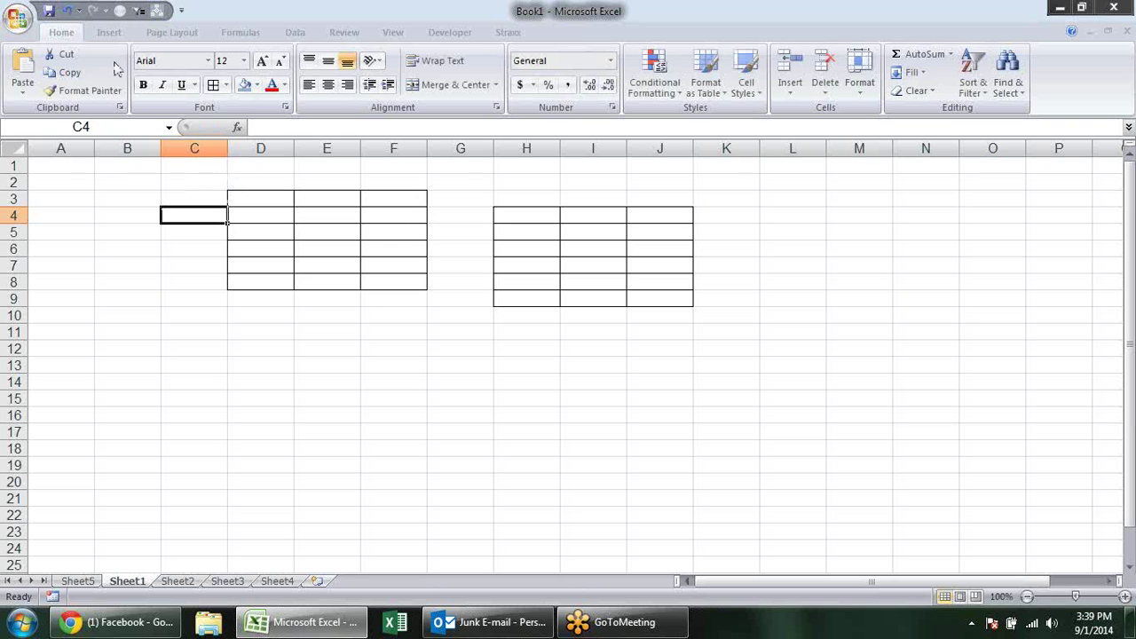
Uncheck 'Show Mini Toolbar on selection' on the Popular page of Excel Options and confirm with OK.
{"action": "left_click", "coordinate": [18, 18]}
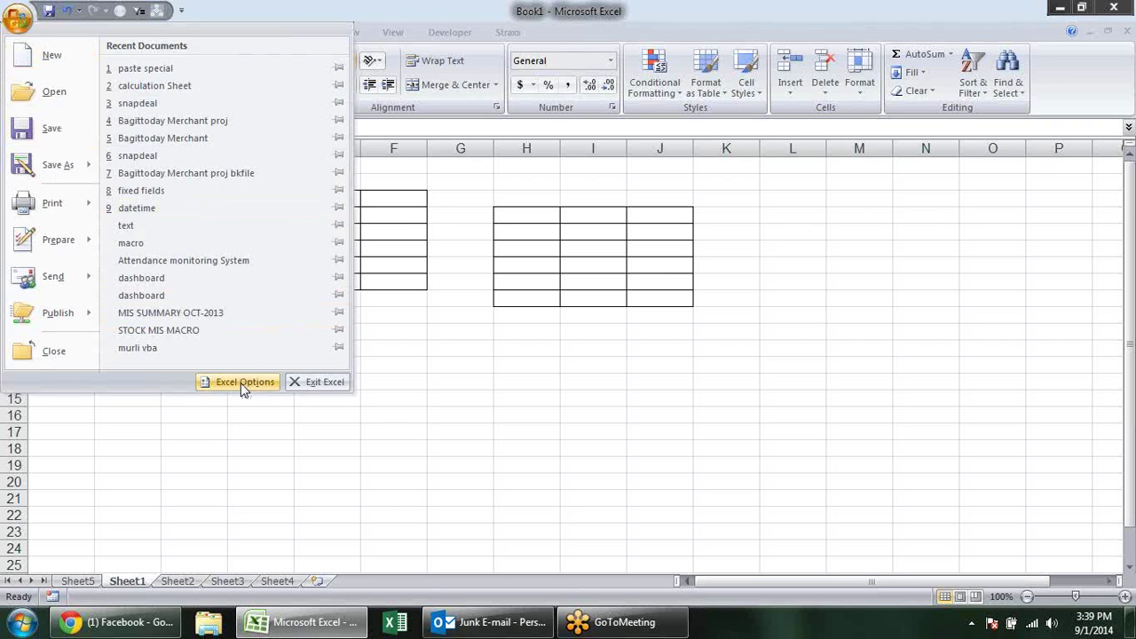
{"action": "left_click", "coordinate": [238, 382]}
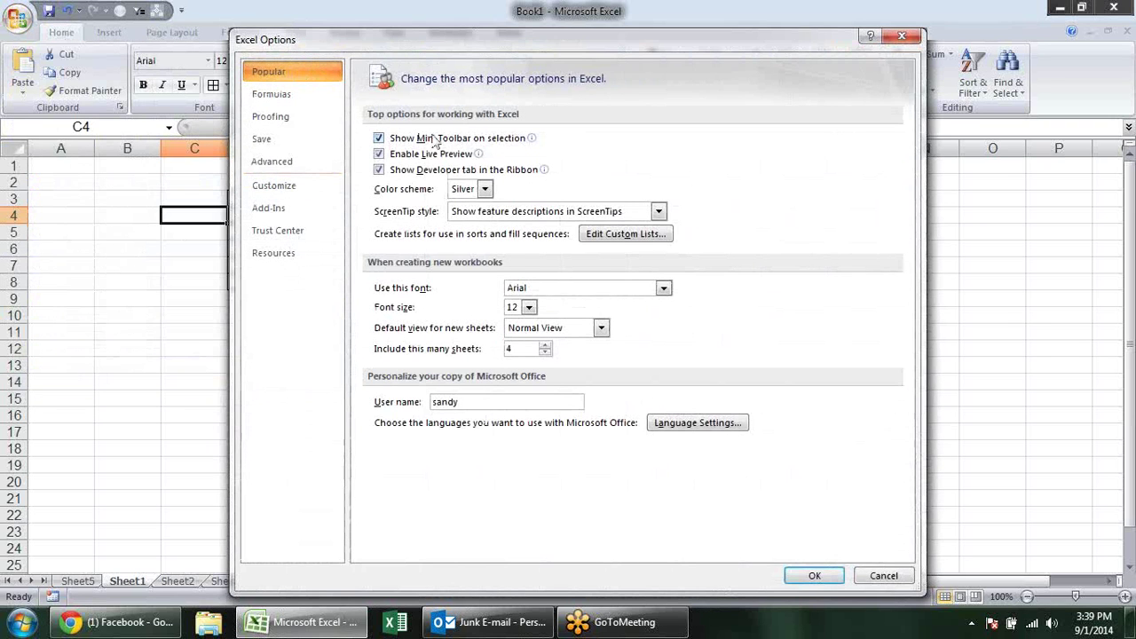
{"action": "mouse_move", "coordinate": [399, 146]}
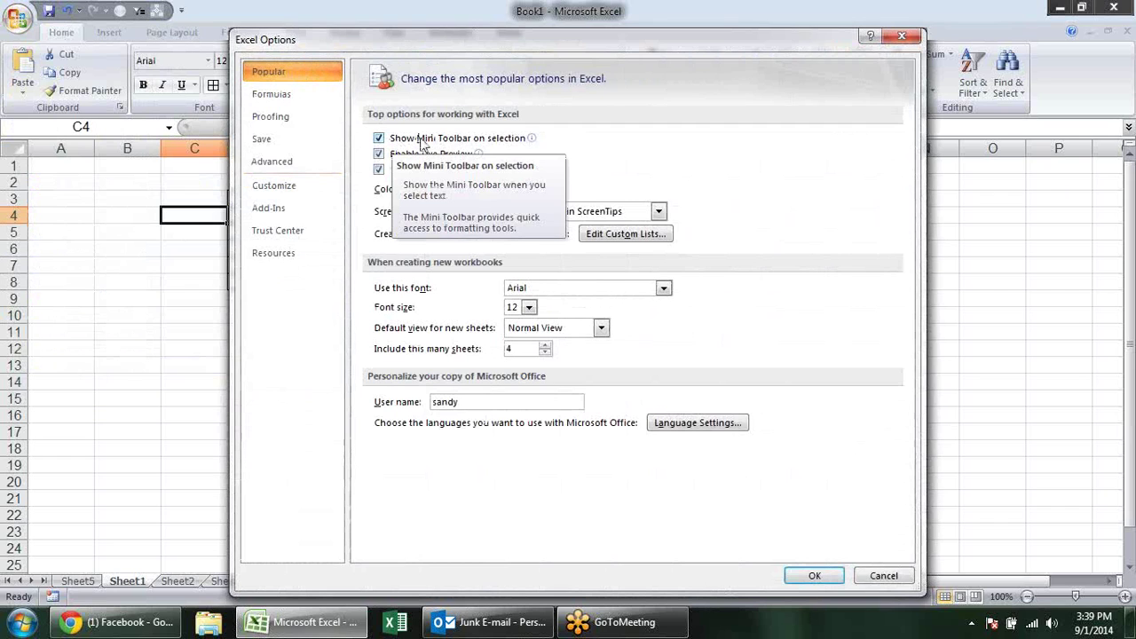
{"action": "left_click", "coordinate": [379, 138]}
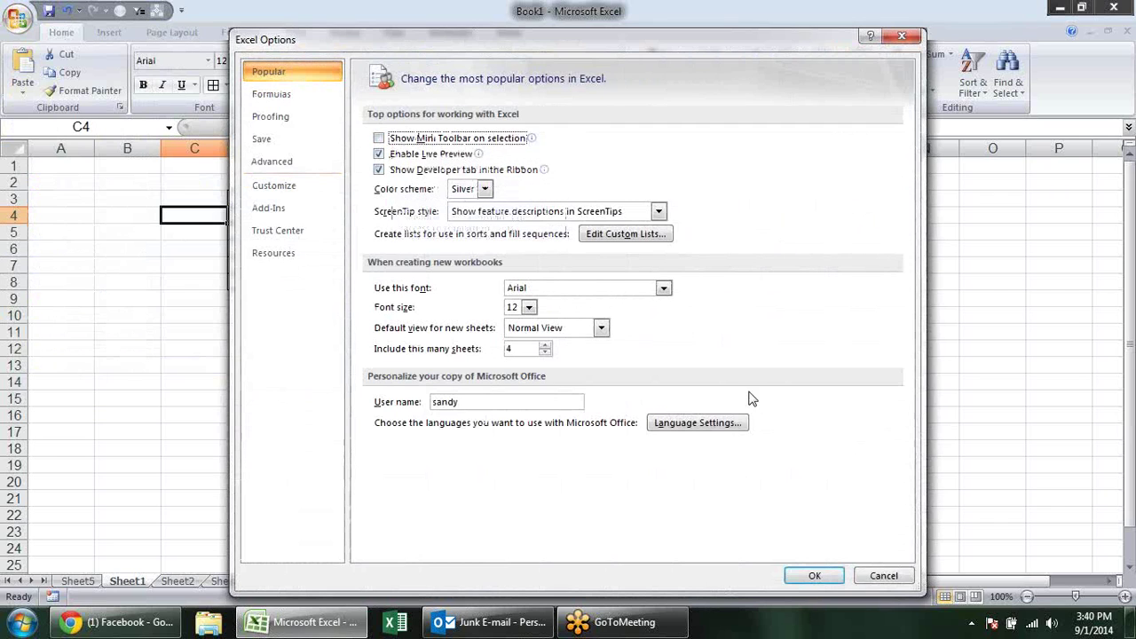
{"action": "left_click", "coordinate": [814, 575]}
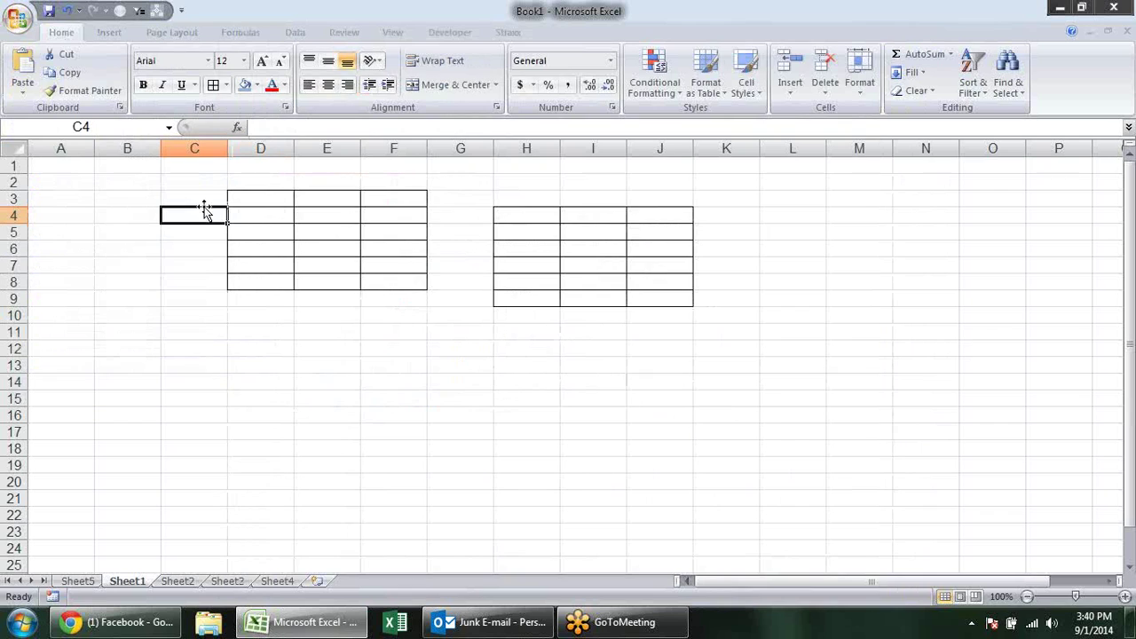
Retype text in C4 and highlight it to confirm no Mini Toolbar appears, then discard it.
{"action": "type", "text": "fdsdffd"}
{"action": "left_click_drag", "start_coordinate": [203, 216], "coordinate": [183, 216]}
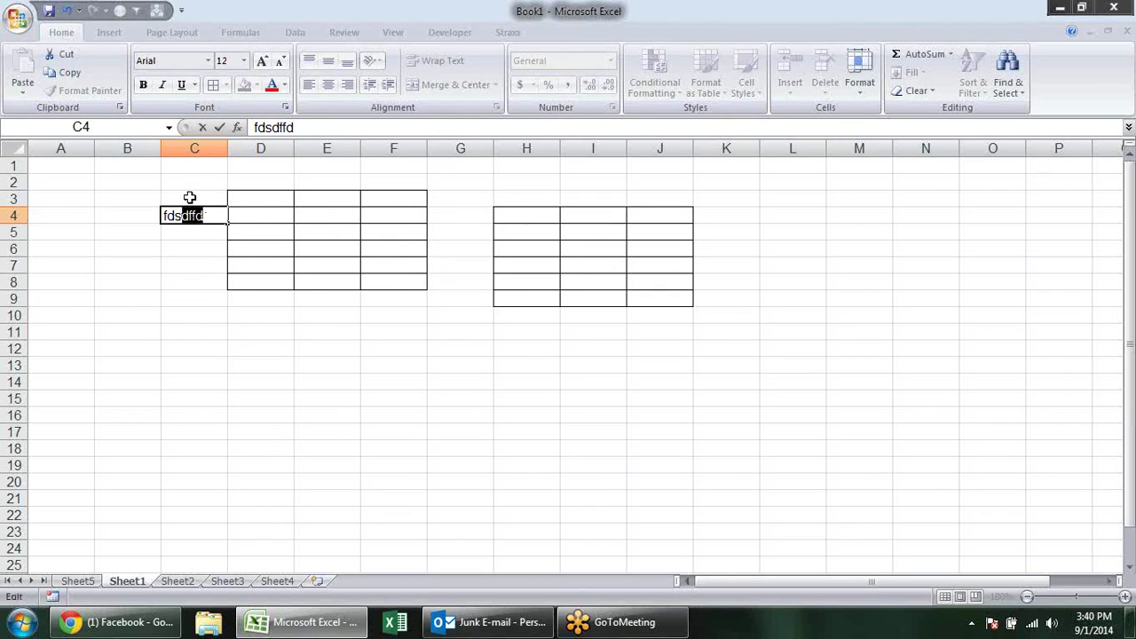
{"action": "key", "text": "Escape"}
Re-check 'Show Mini Toolbar on selection' in Excel Options, click OK, and select cell H14.
{"action": "left_click", "coordinate": [24, 26]}
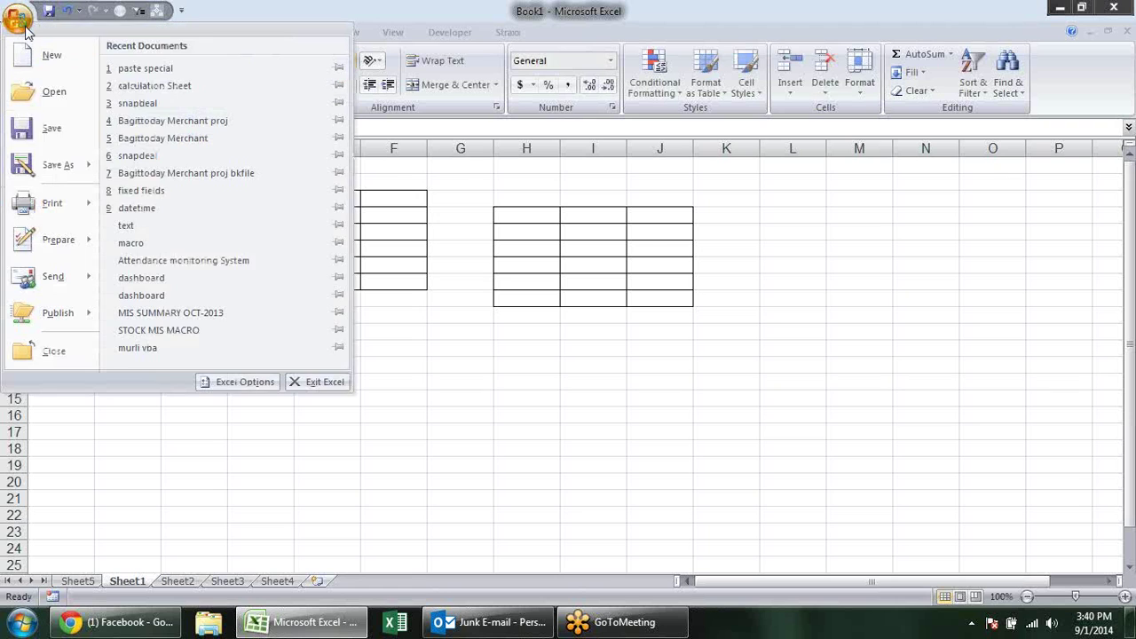
{"action": "left_click", "coordinate": [220, 384]}
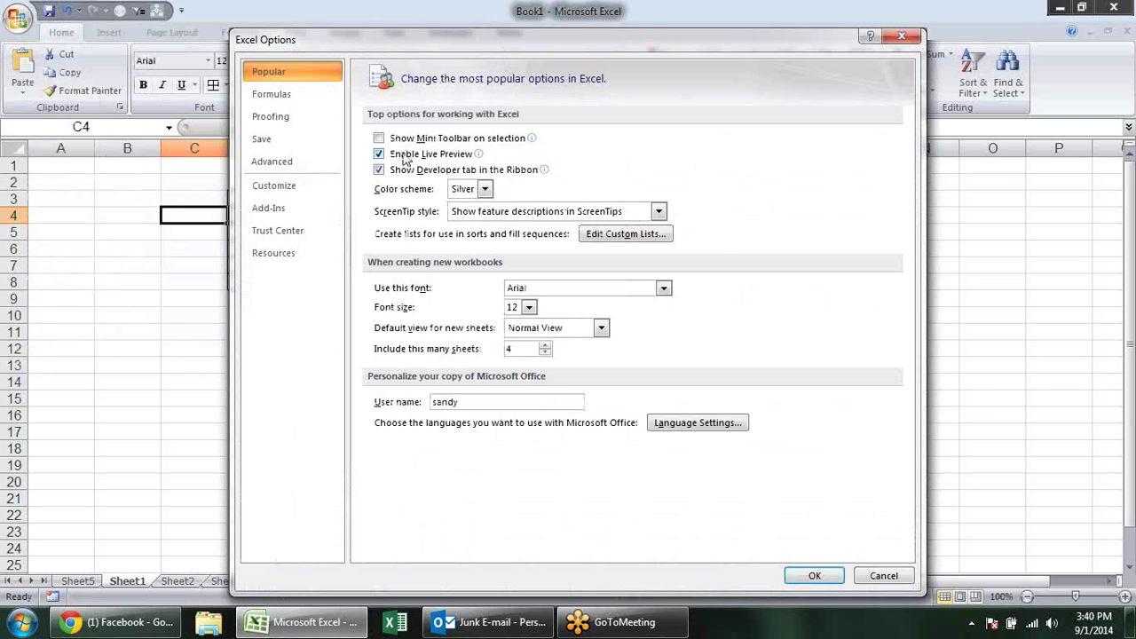
{"action": "left_click", "coordinate": [401, 140]}
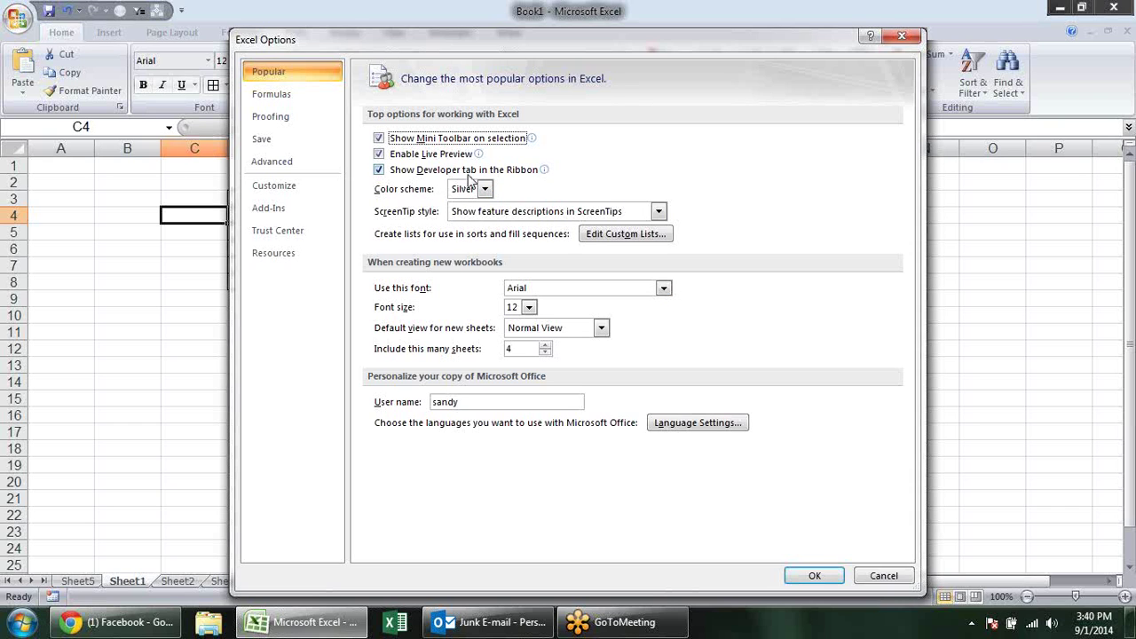
{"action": "left_click", "coordinate": [819, 579]}
{"action": "left_click", "coordinate": [515, 383]}
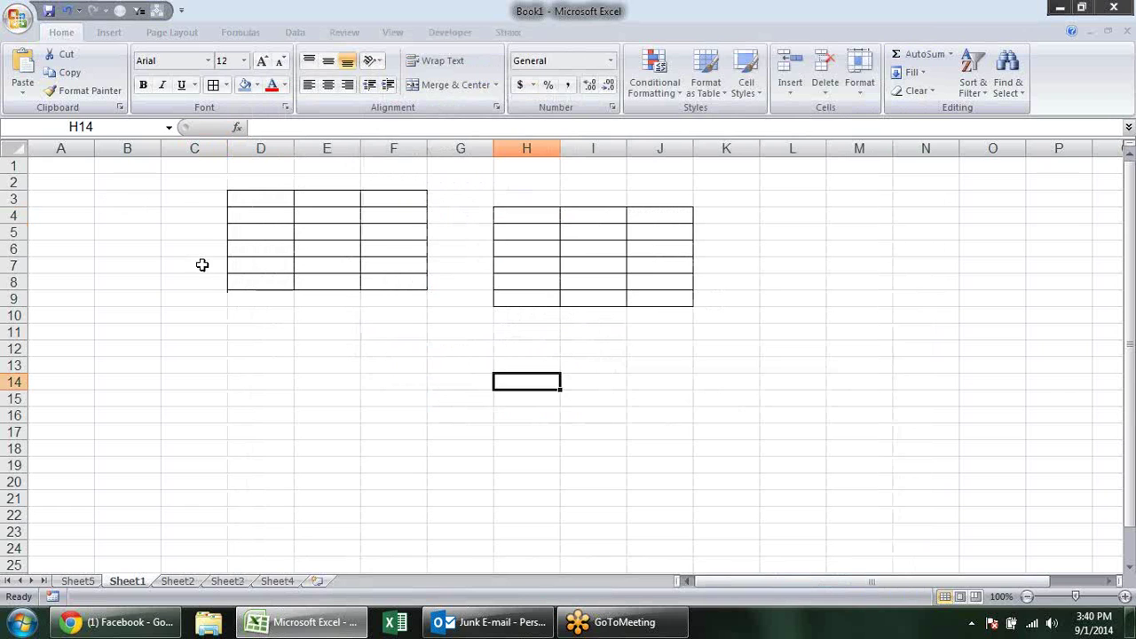
Select D4:E9 and preview the Format as Table and Cell Styles galleries without applying any style.
{"action": "left_click_drag", "start_coordinate": [247, 216], "coordinate": [347, 295]}
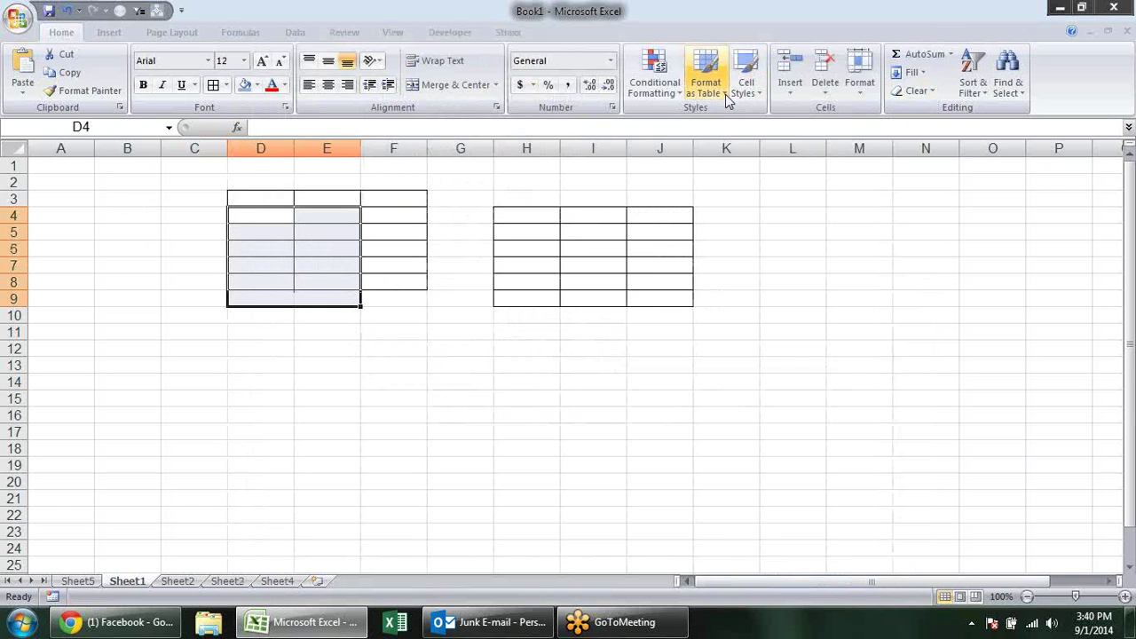
{"action": "left_click", "coordinate": [715, 84]}
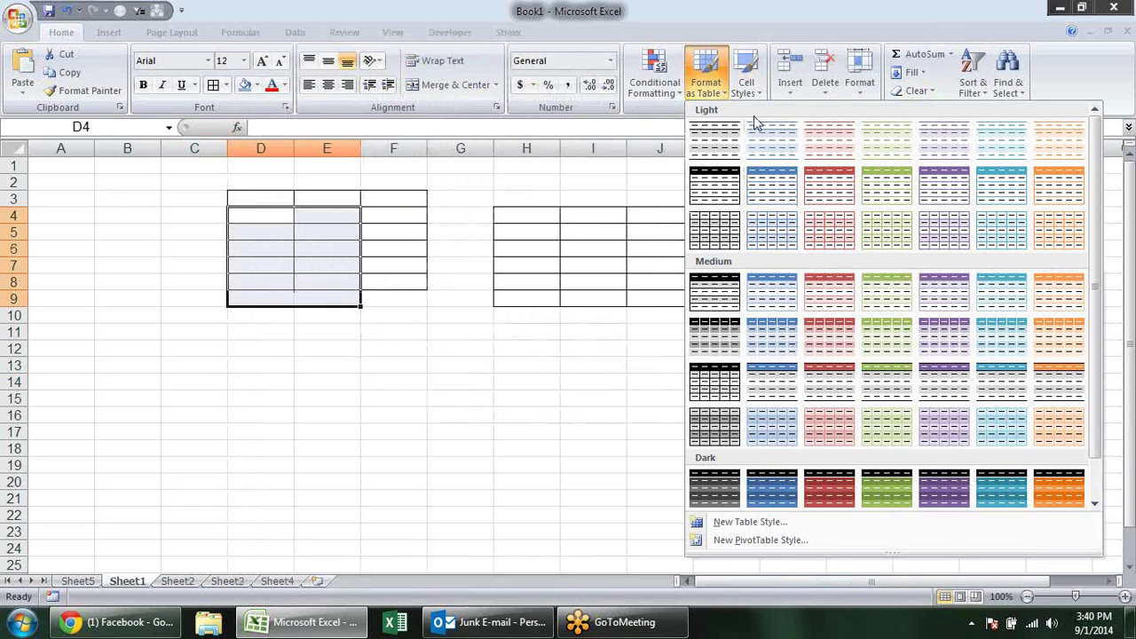
{"action": "left_click", "coordinate": [754, 80]}
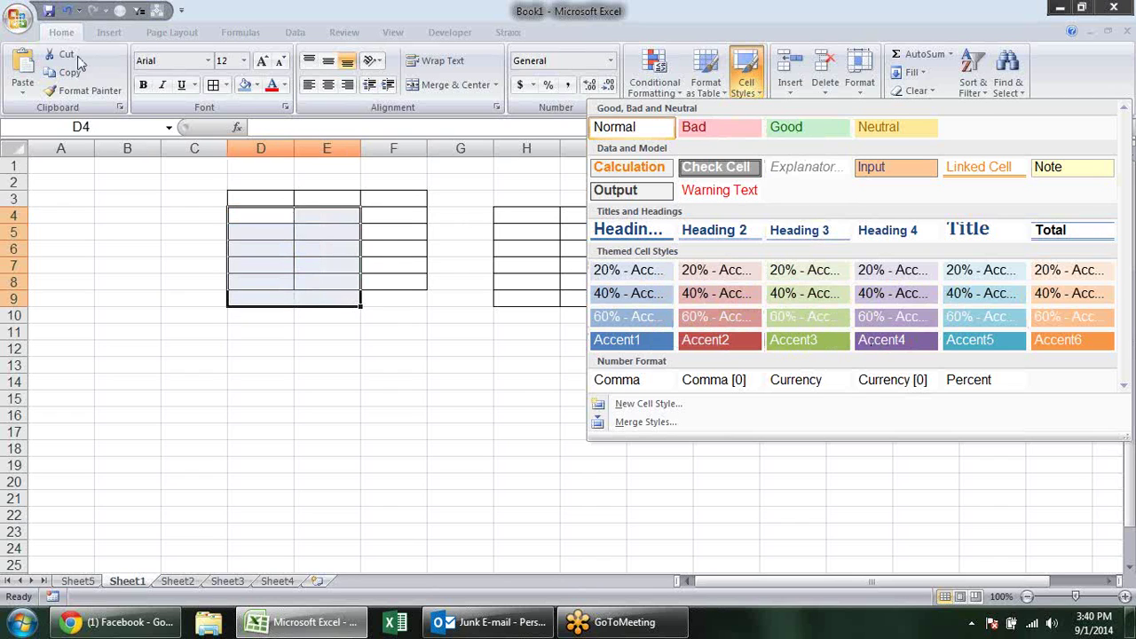
{"action": "left_click", "coordinate": [53, 39]}
Open Excel Options and close it unchanged, then show the Developer tab.
{"action": "left_click", "coordinate": [17, 17]}
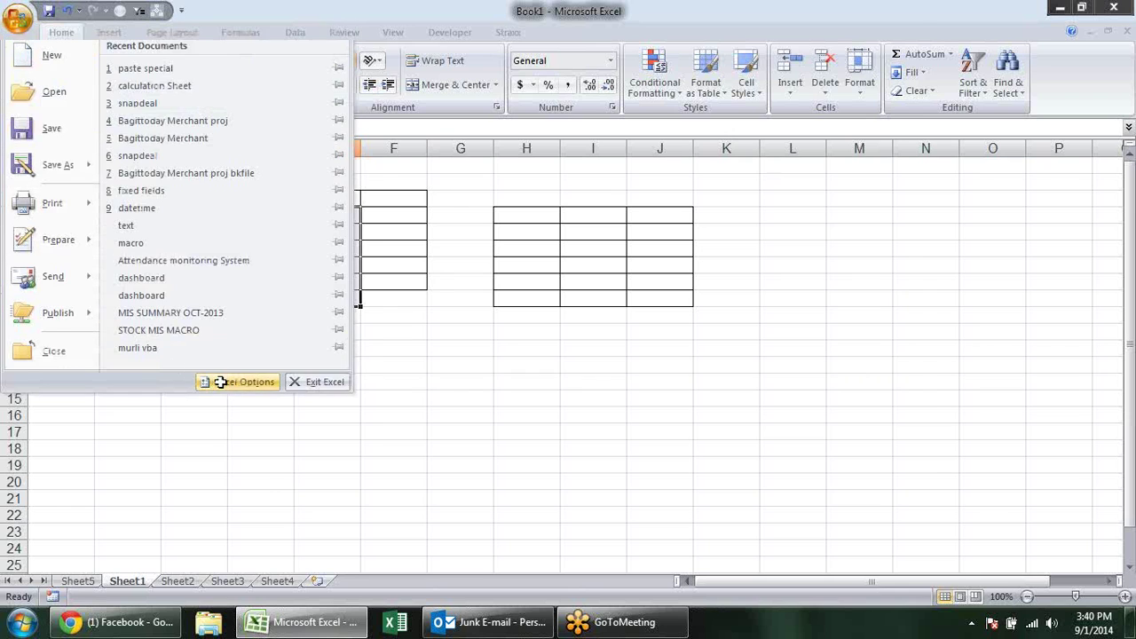
{"action": "left_click", "coordinate": [222, 382]}
{"action": "mouse_move", "coordinate": [410, 158]}
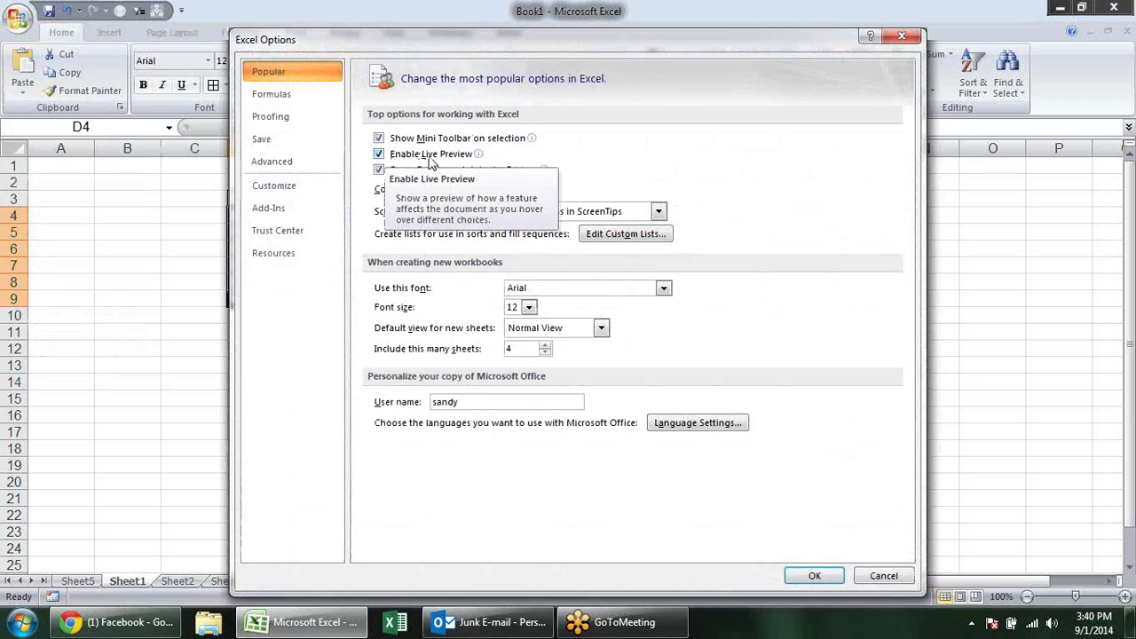
{"action": "key", "text": "Return"}
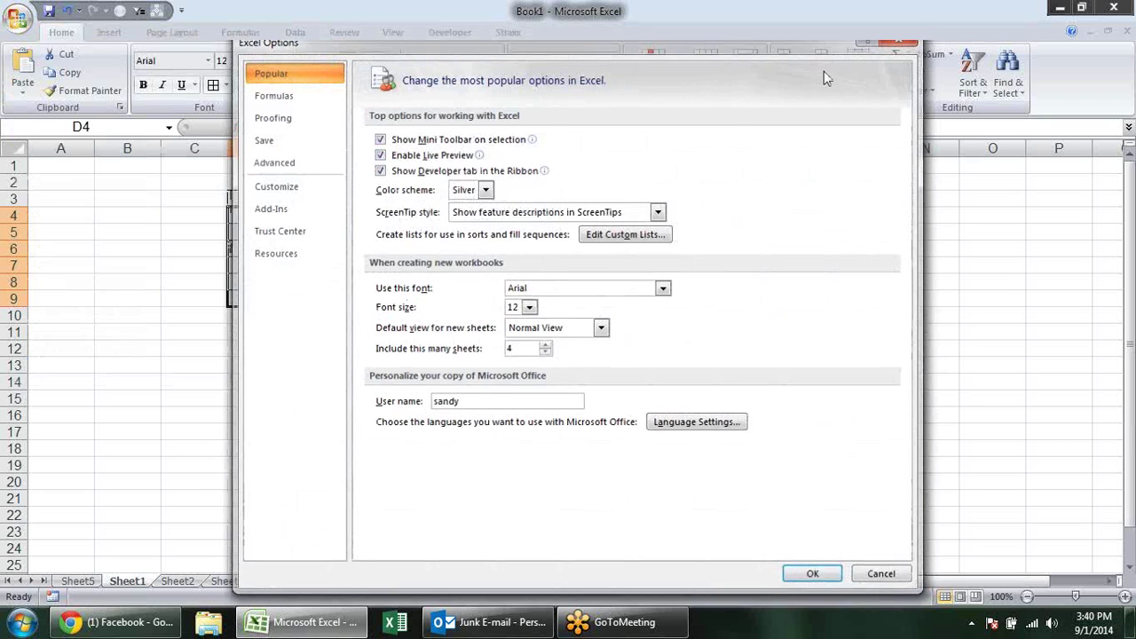
{"action": "left_click", "coordinate": [435, 36]}
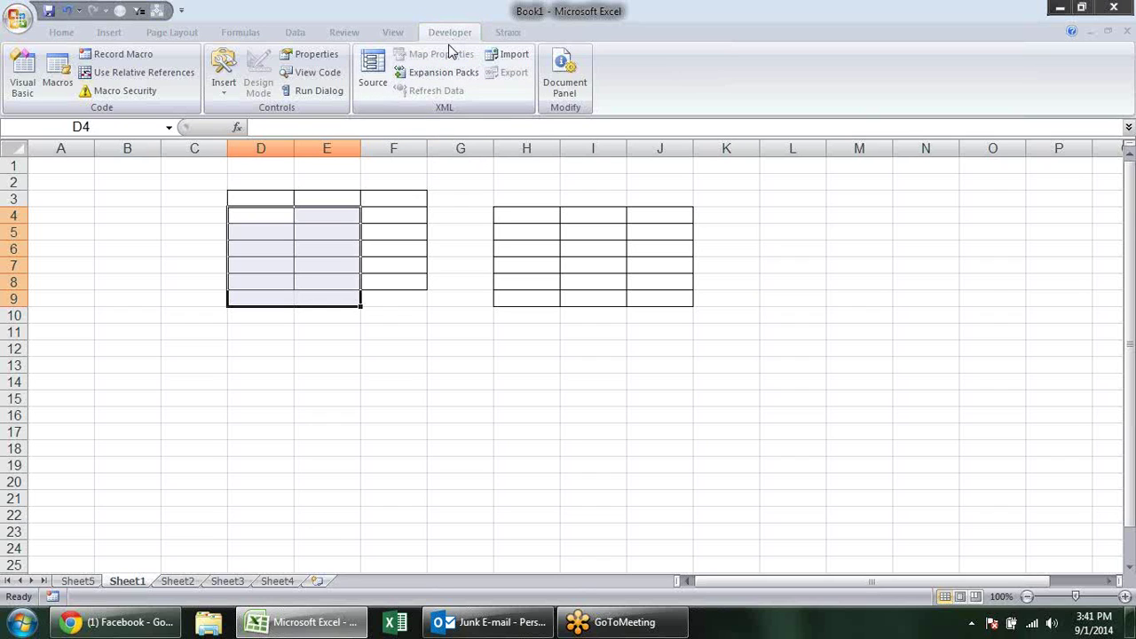
Check the Excel 2007 colour scheme list keeping Silver, close Options, and launch Excel 2013.
{"action": "left_click", "coordinate": [23, 22]}
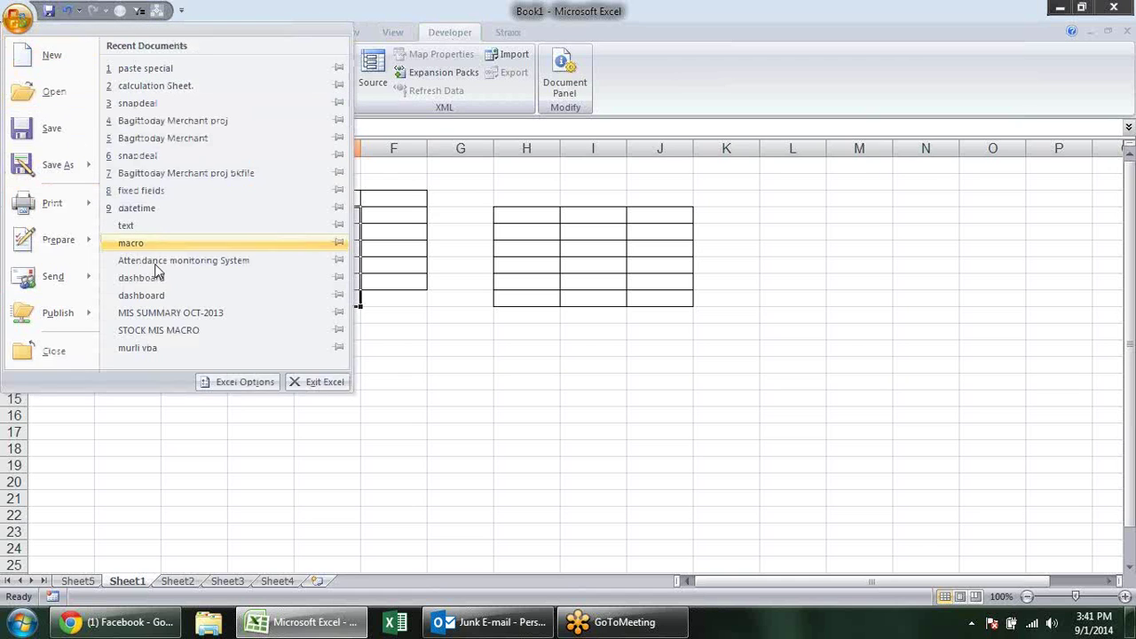
{"action": "left_click", "coordinate": [232, 387]}
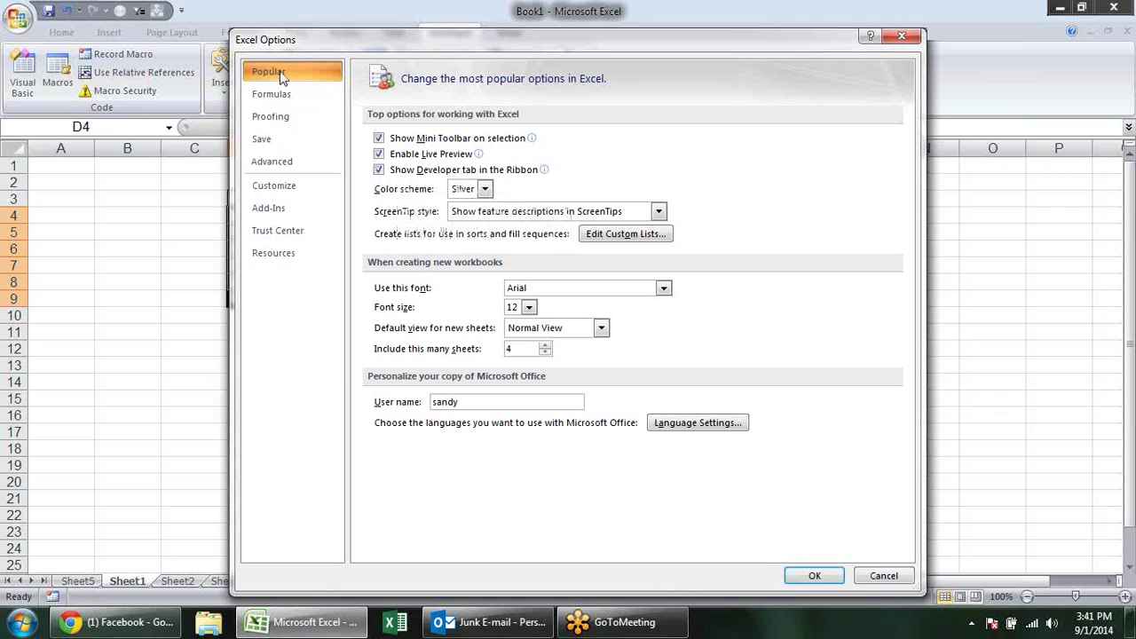
{"action": "mouse_move", "coordinate": [509, 175]}
{"action": "left_click_drag", "start_coordinate": [521, 45], "coordinate": [654, 55]}
{"action": "left_click", "coordinate": [618, 199]}
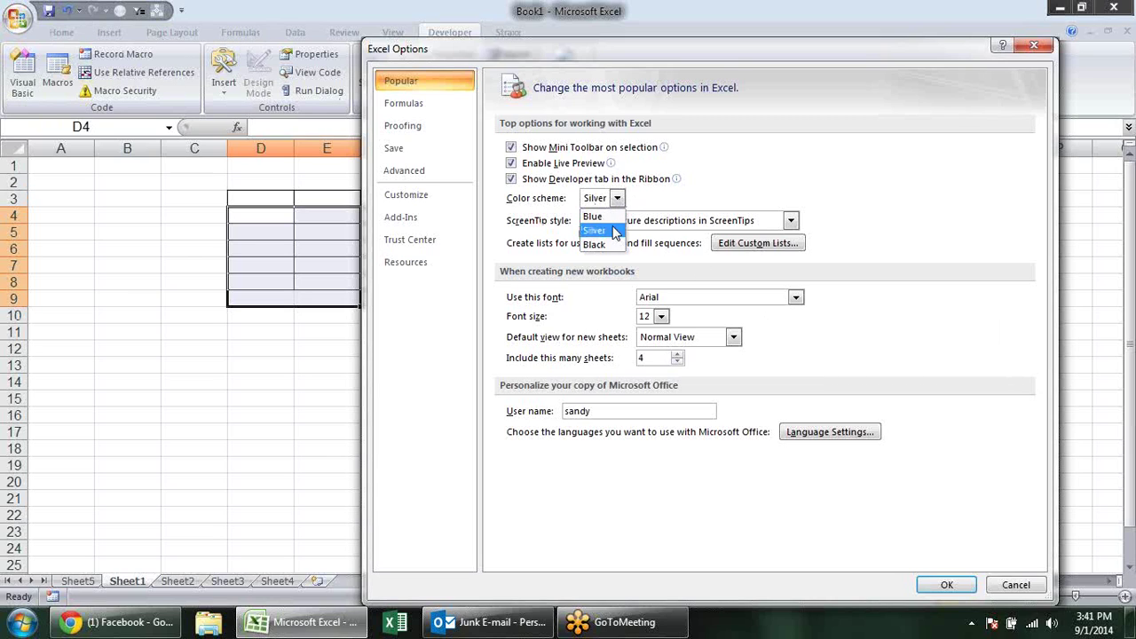
{"action": "left_click", "coordinate": [678, 201]}
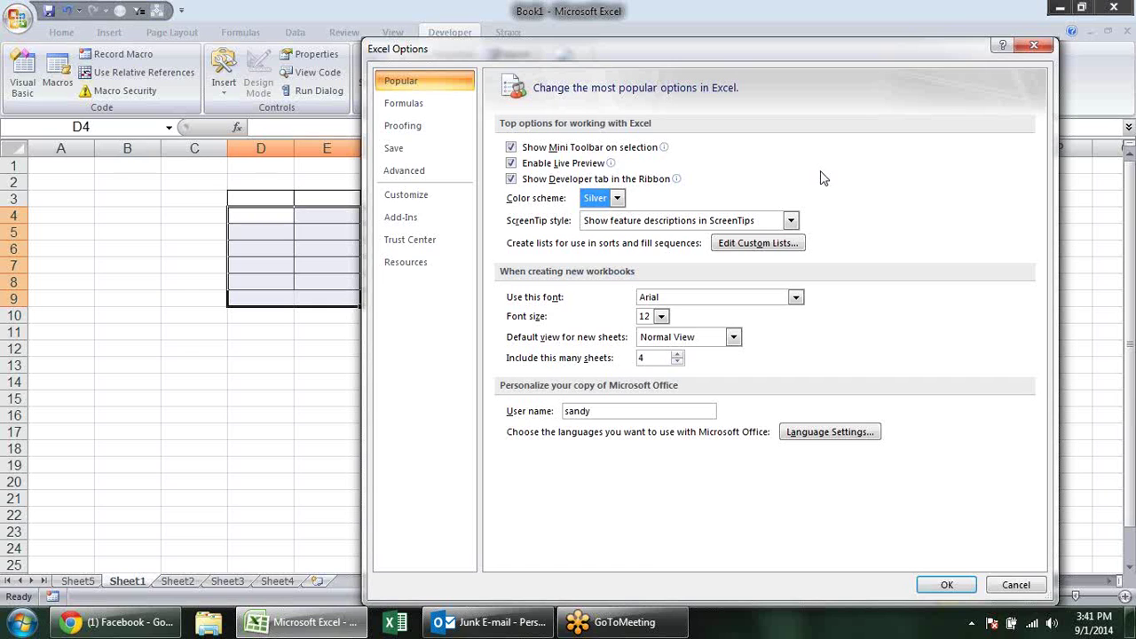
{"action": "left_click", "coordinate": [1034, 45]}
{"action": "left_click", "coordinate": [401, 624]}
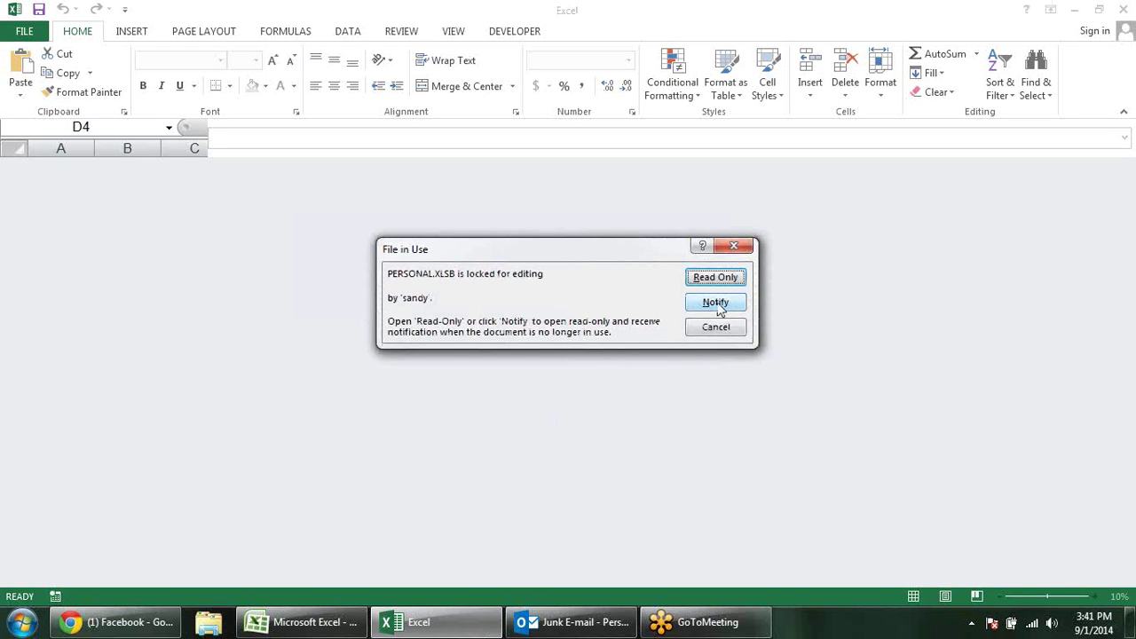
Open PERSONAL.XLSB read-only, decline the default-program prompt, create a blank workbook, and open Excel 2013 Options.
{"action": "left_click", "coordinate": [733, 281]}
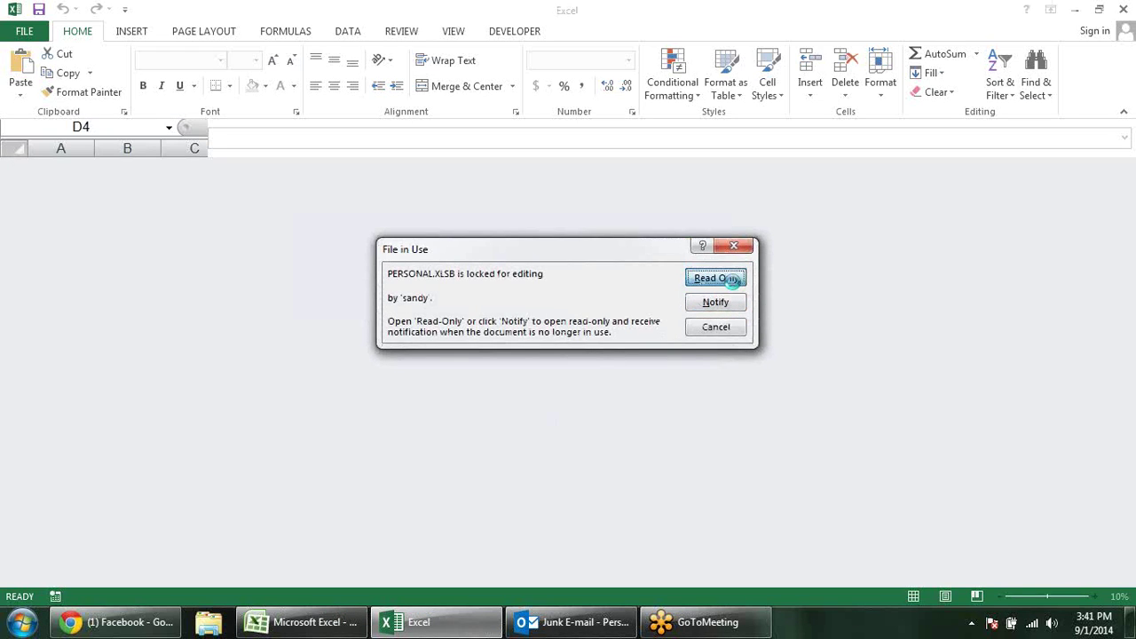
{"action": "left_click", "coordinate": [626, 368]}
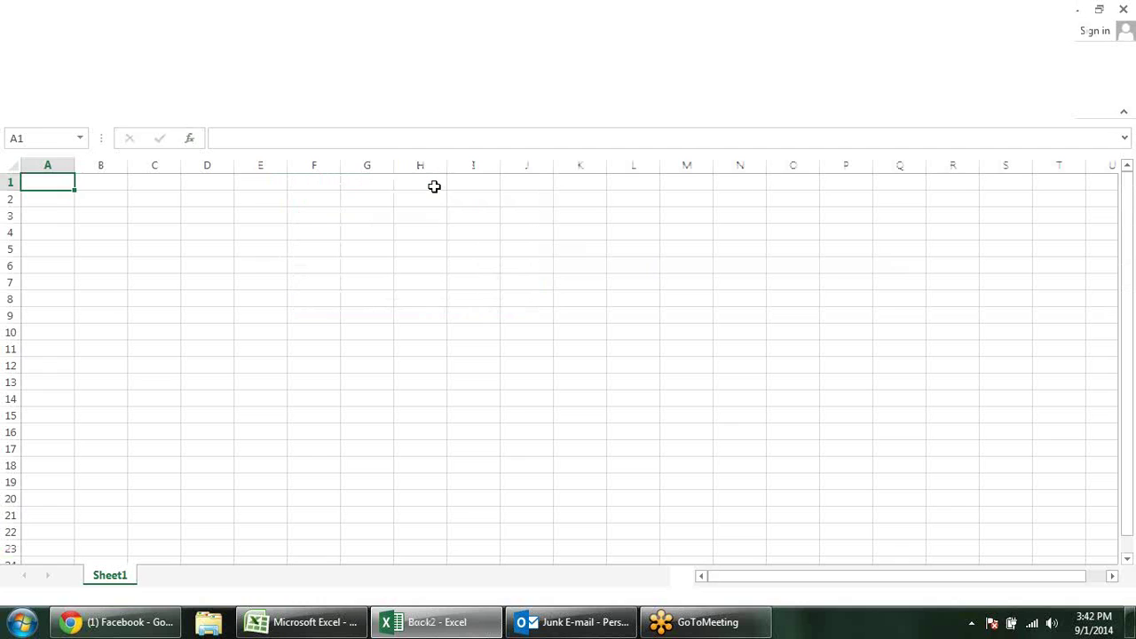
{"action": "left_click", "coordinate": [419, 298]}
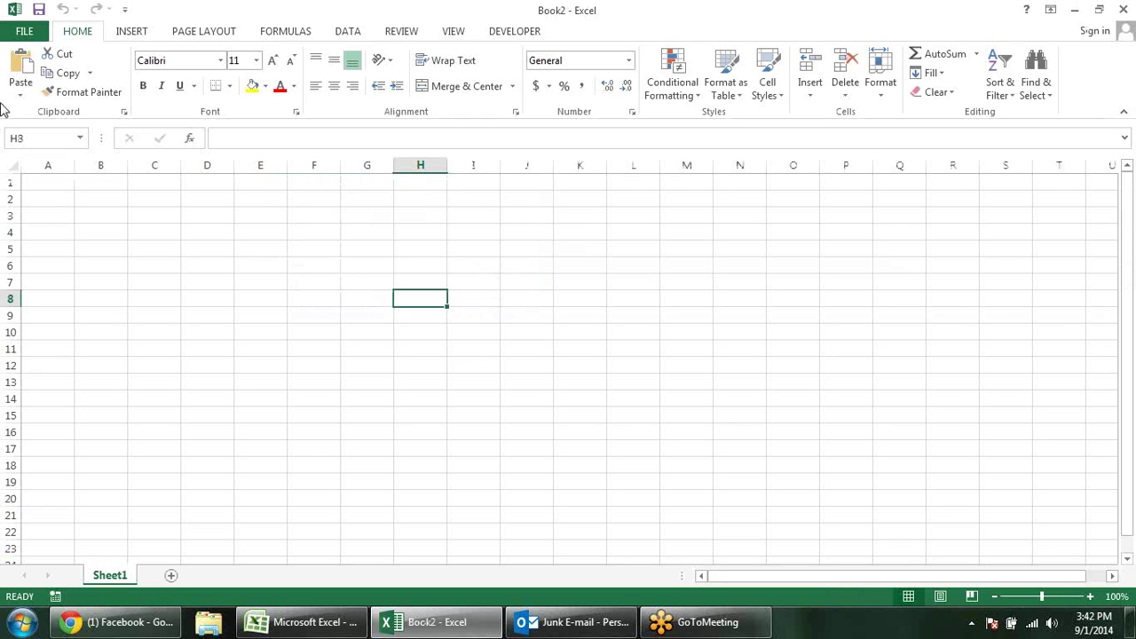
{"action": "left_click", "coordinate": [25, 31]}
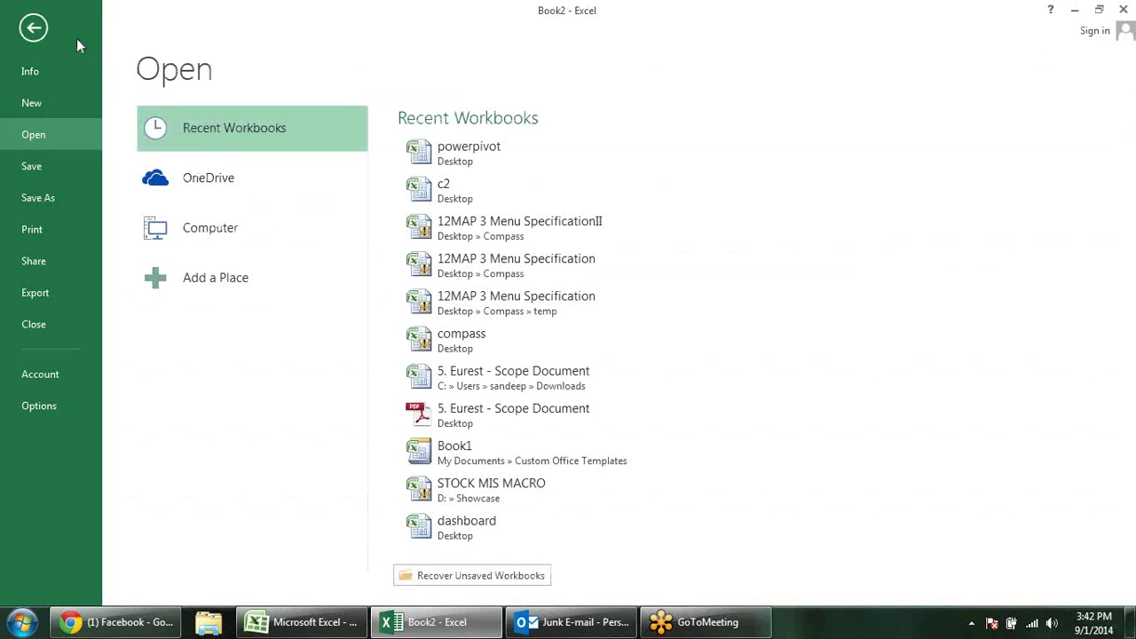
{"action": "left_click", "coordinate": [58, 408]}
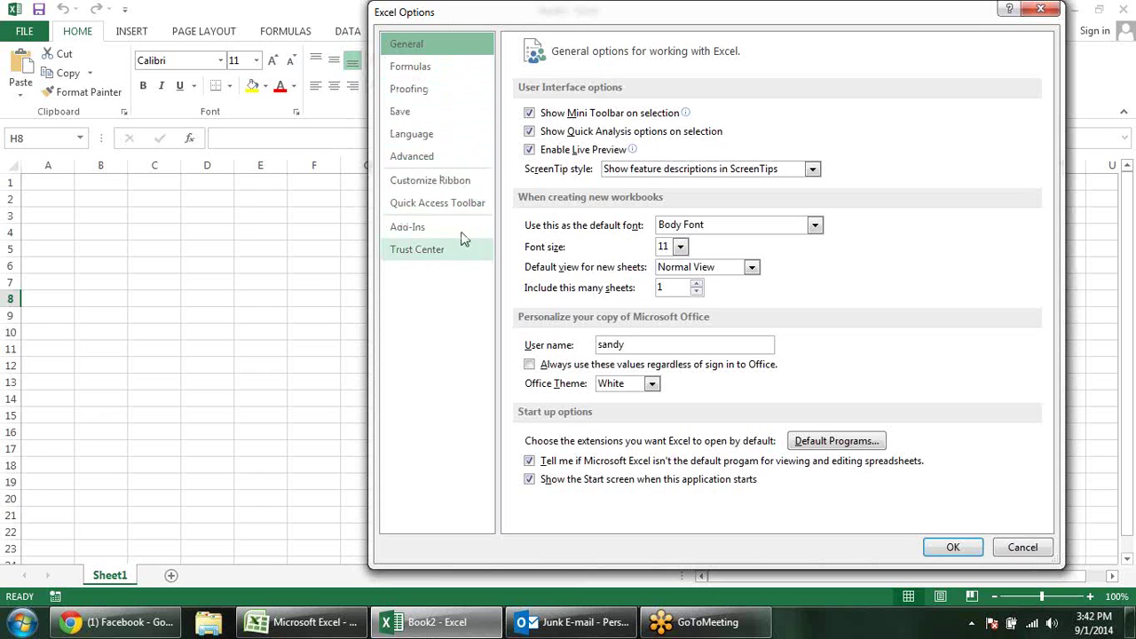
Inspect the Developer tab entry and its groups under Customize Ribbon.
{"action": "left_click", "coordinate": [436, 191]}
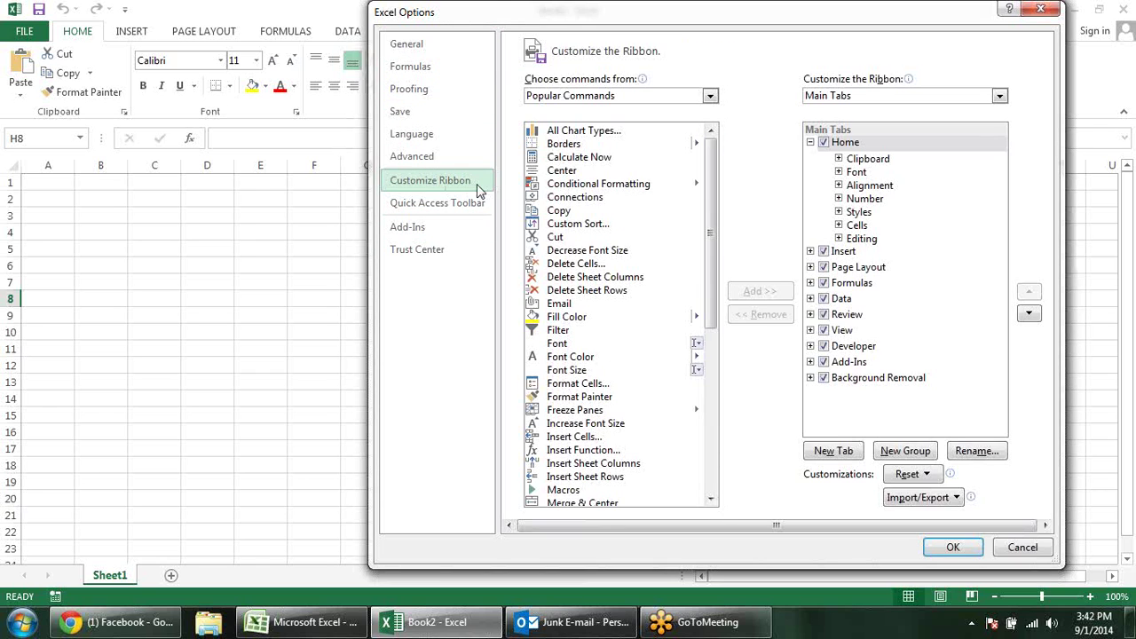
{"action": "left_click", "coordinate": [824, 350]}
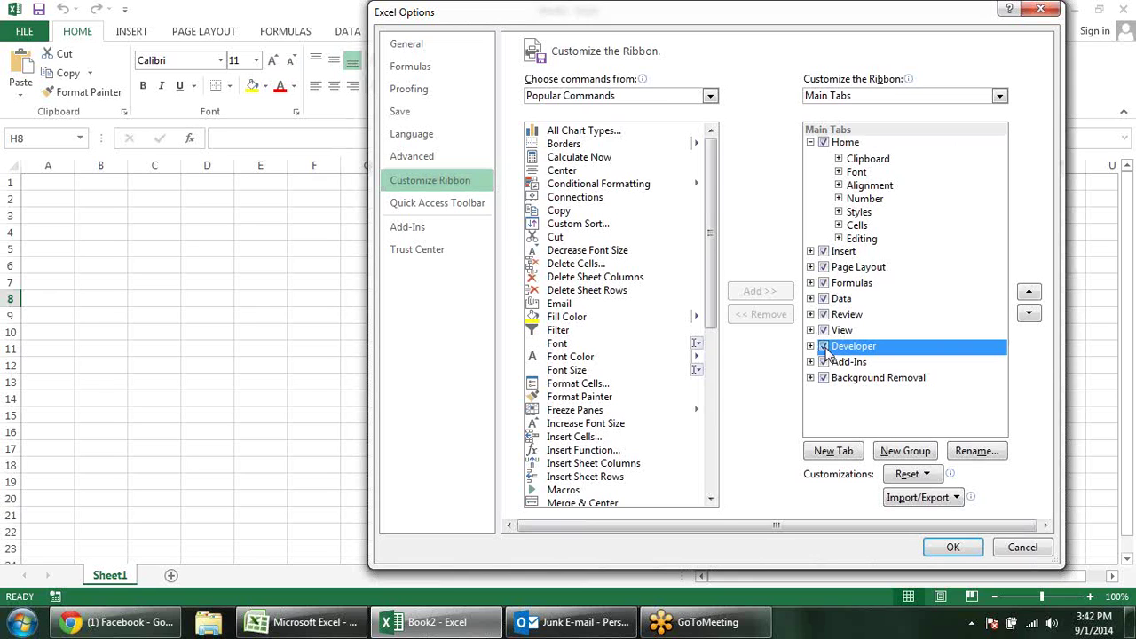
{"action": "double_click", "coordinate": [825, 351]}
{"action": "left_click", "coordinate": [824, 348]}
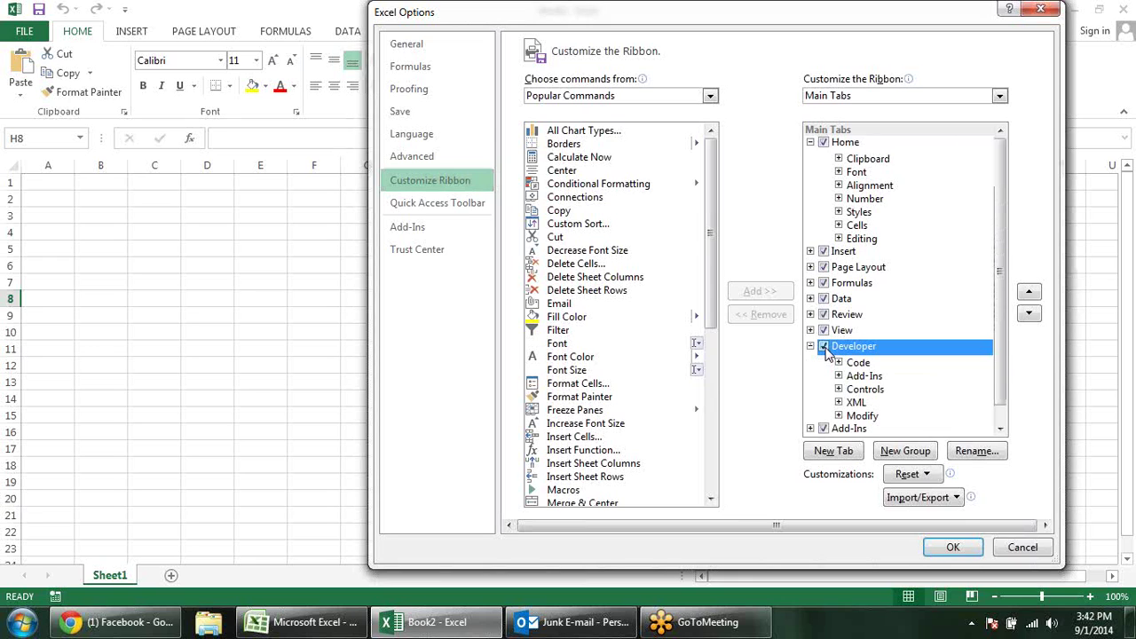
{"action": "left_click", "coordinate": [810, 347]}
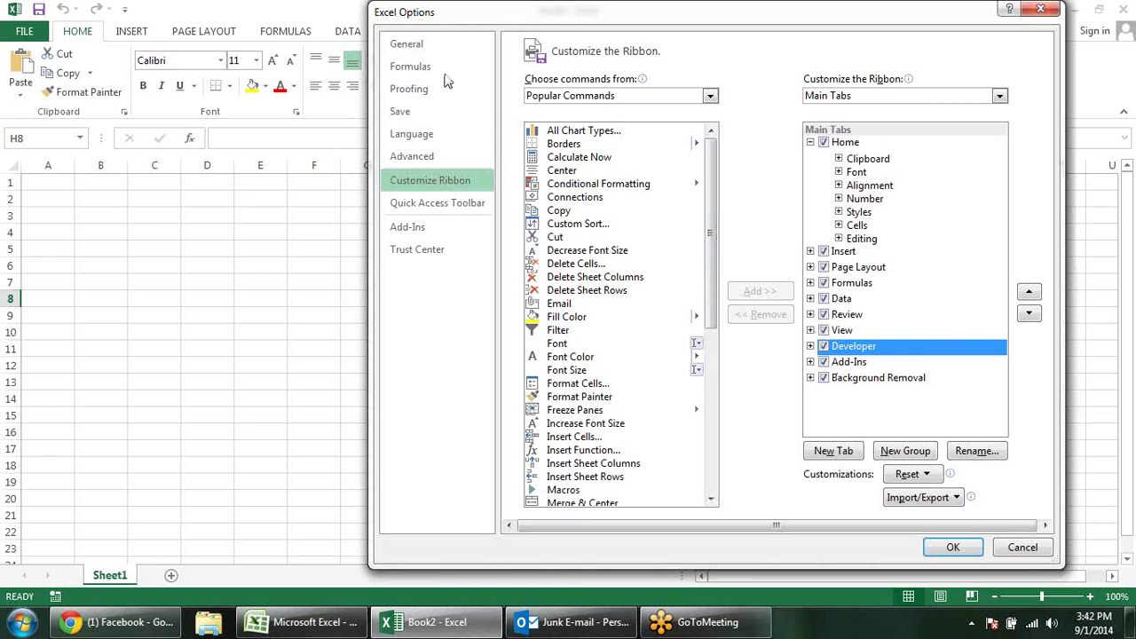
Browse the General and Advanced pages, then return to the Excel 2007 Book1 window.
{"action": "left_click", "coordinate": [437, 44]}
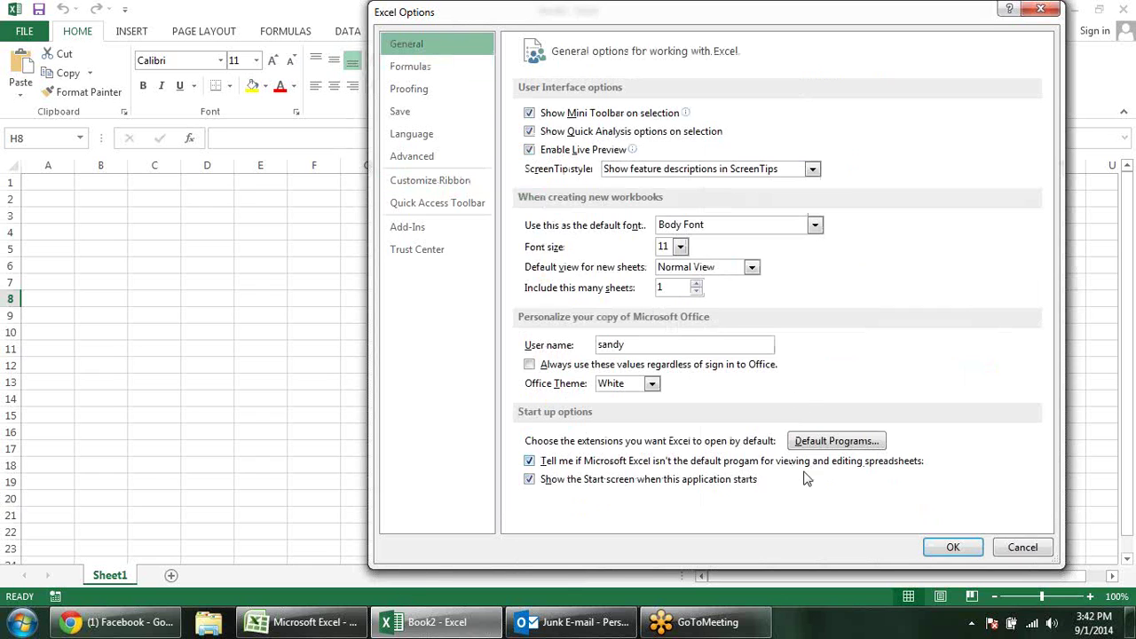
{"action": "left_click", "coordinate": [450, 158]}
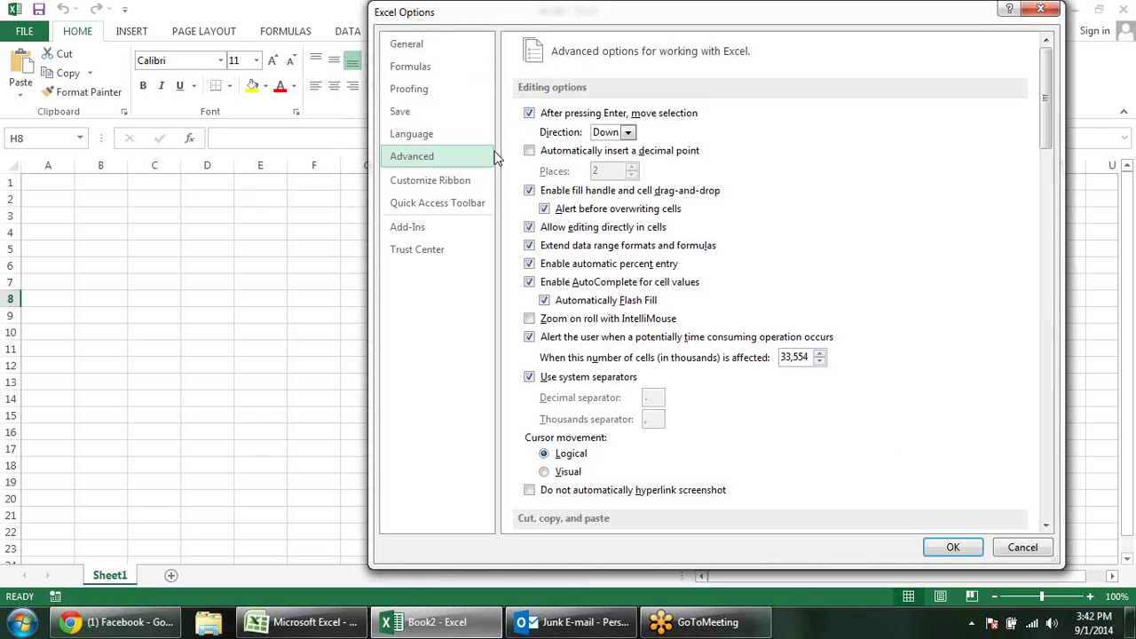
{"action": "left_click_drag", "start_coordinate": [1045, 104], "coordinate": [1047, 515]}
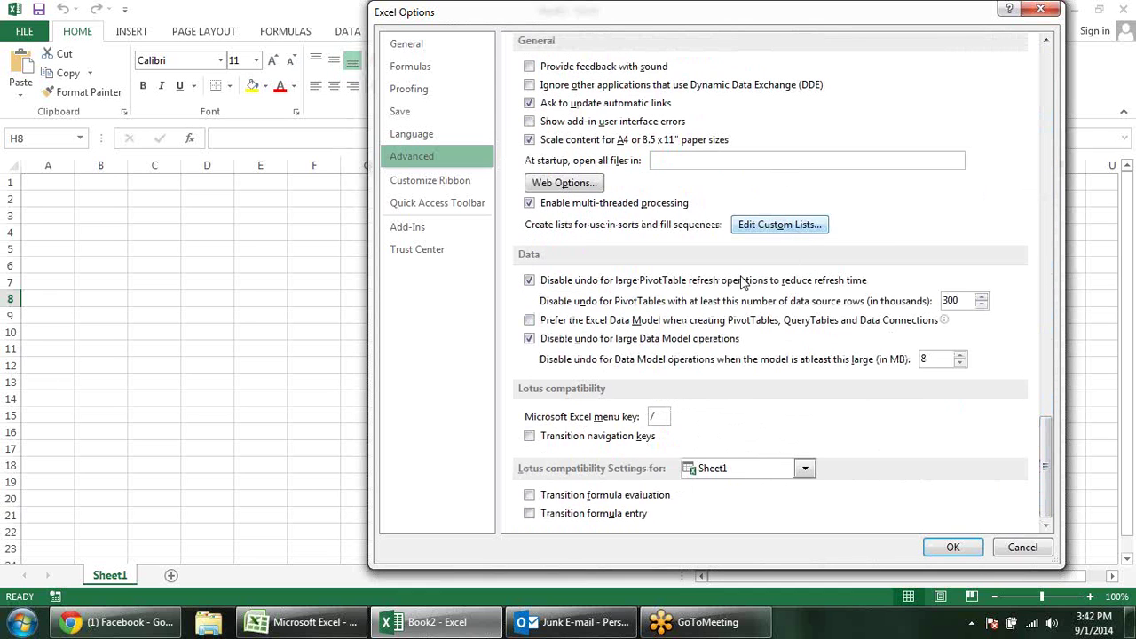
{"action": "left_click", "coordinate": [315, 622]}
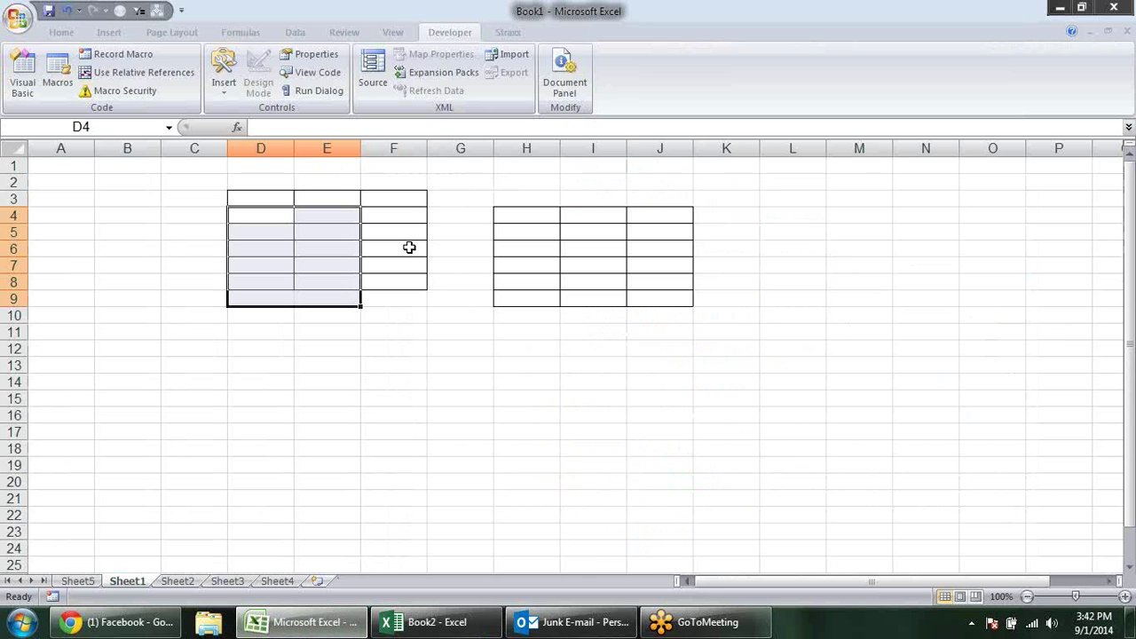
Open Excel Options, view General, move the window left, and scroll through Advanced.
{"action": "left_click", "coordinate": [18, 17]}
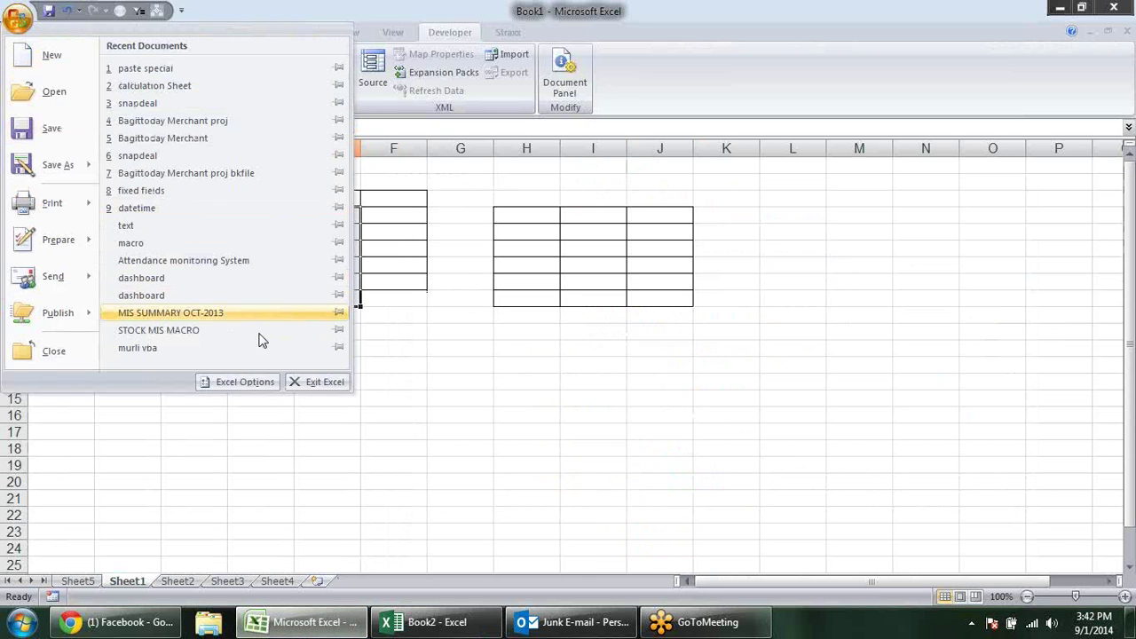
{"action": "left_click", "coordinate": [251, 380]}
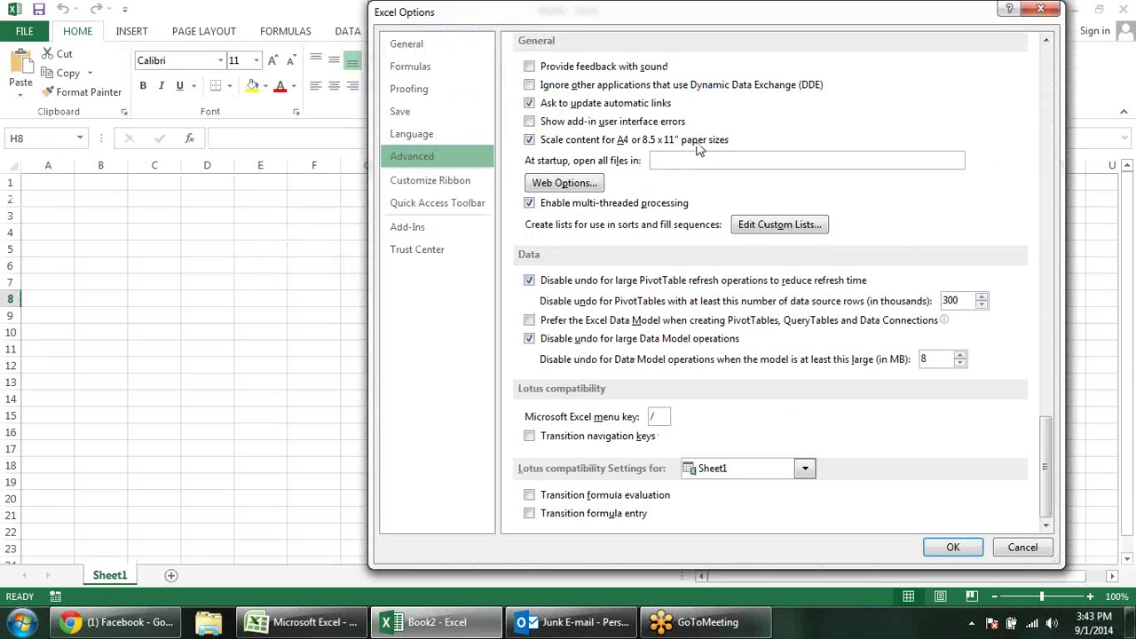
{"action": "left_click", "coordinate": [413, 44]}
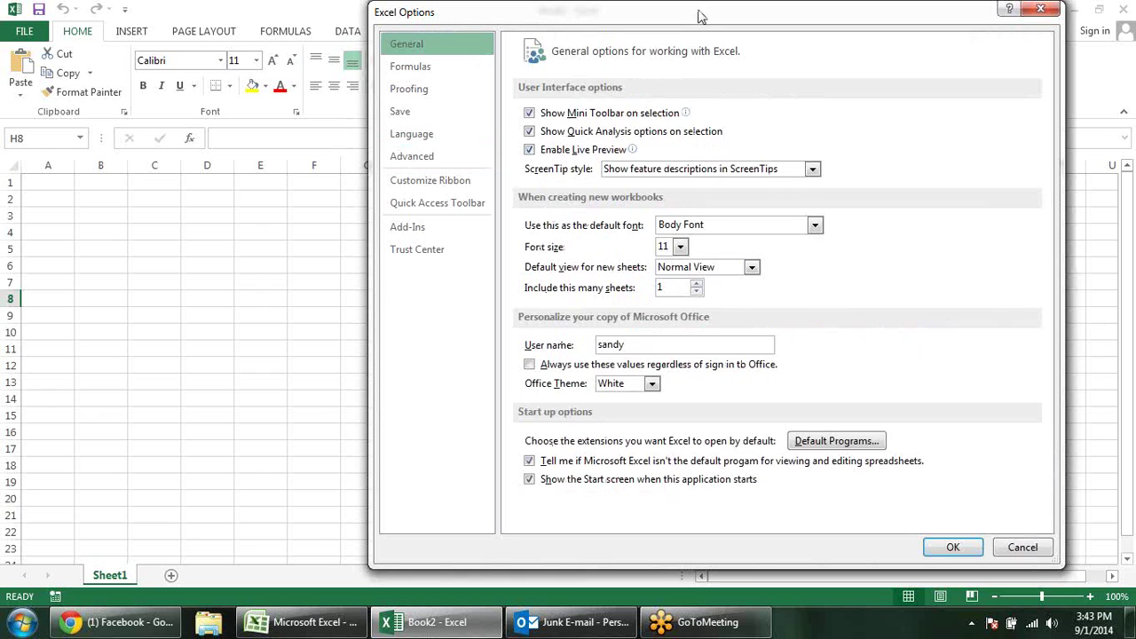
{"action": "left_click_drag", "start_coordinate": [698, 17], "coordinate": [586, 7]}
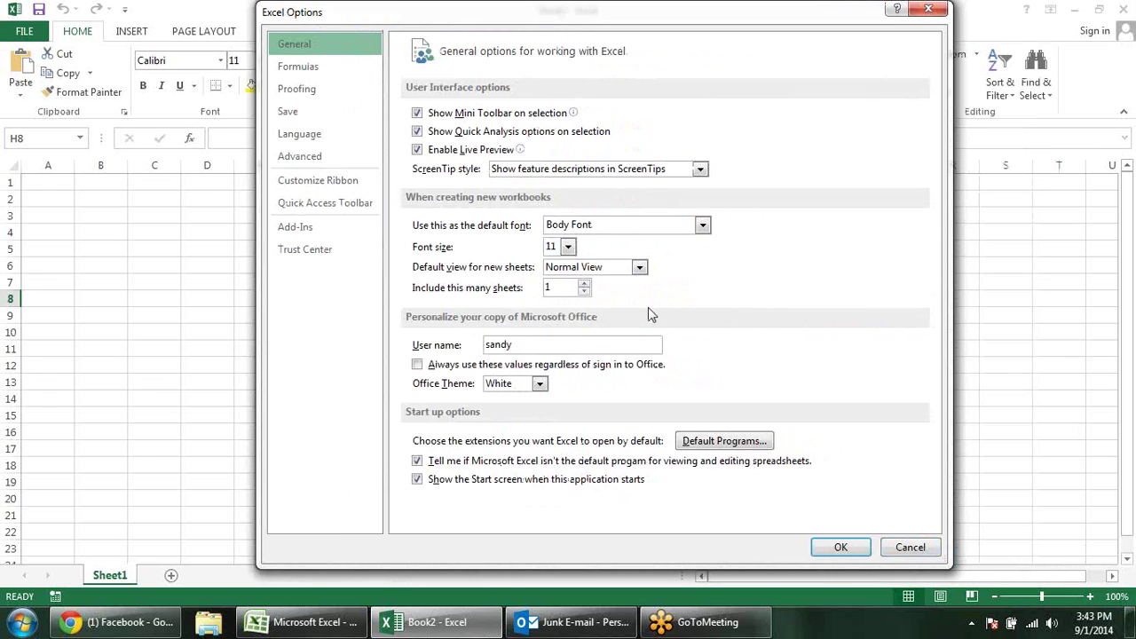
{"action": "left_click", "coordinate": [322, 156]}
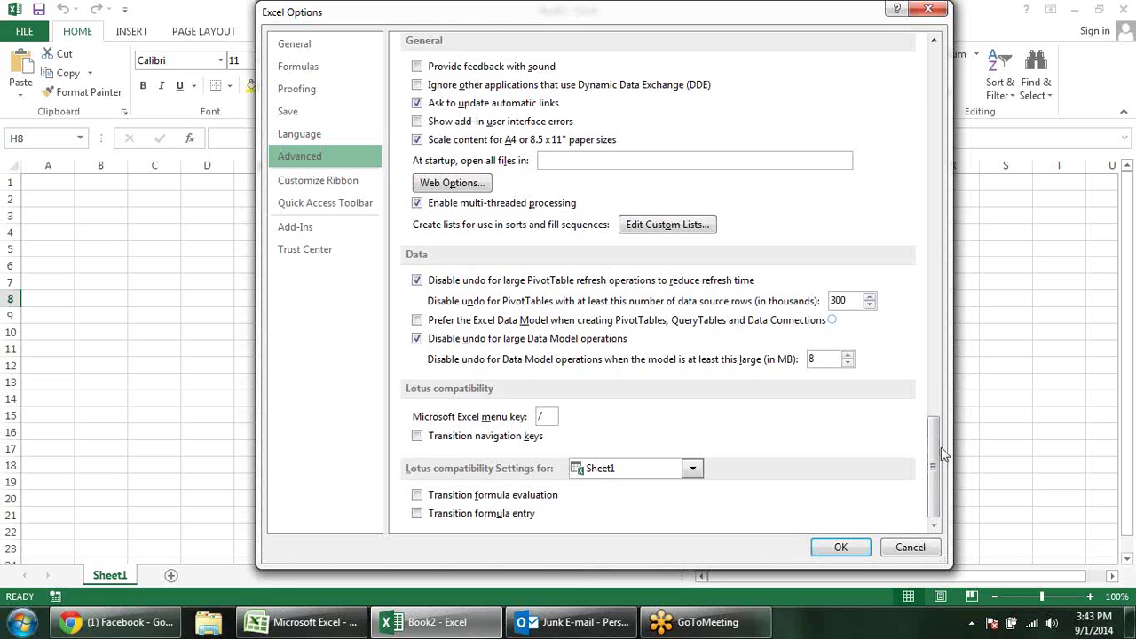
{"action": "left_click_drag", "start_coordinate": [937, 435], "coordinate": [972, 45]}
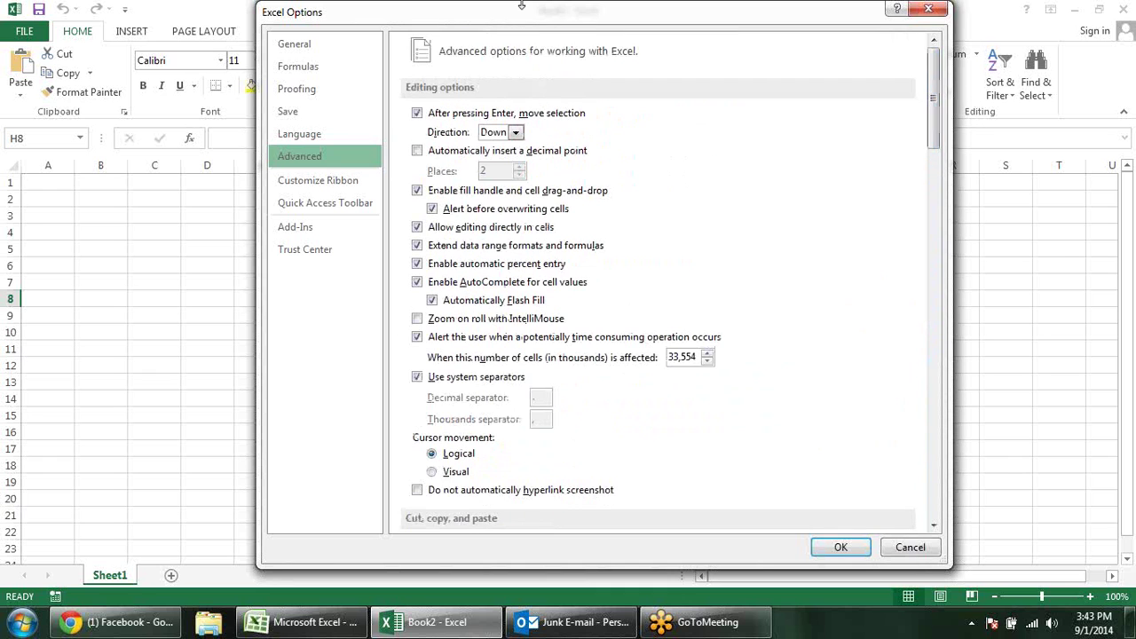
Step through Formulas, Proofing, Save, Language, Advanced, Customize Ribbon and Quick Access Toolbar, then close Excel 2013 Options.
{"action": "left_click", "coordinate": [299, 90]}
{"action": "left_click", "coordinate": [307, 70]}
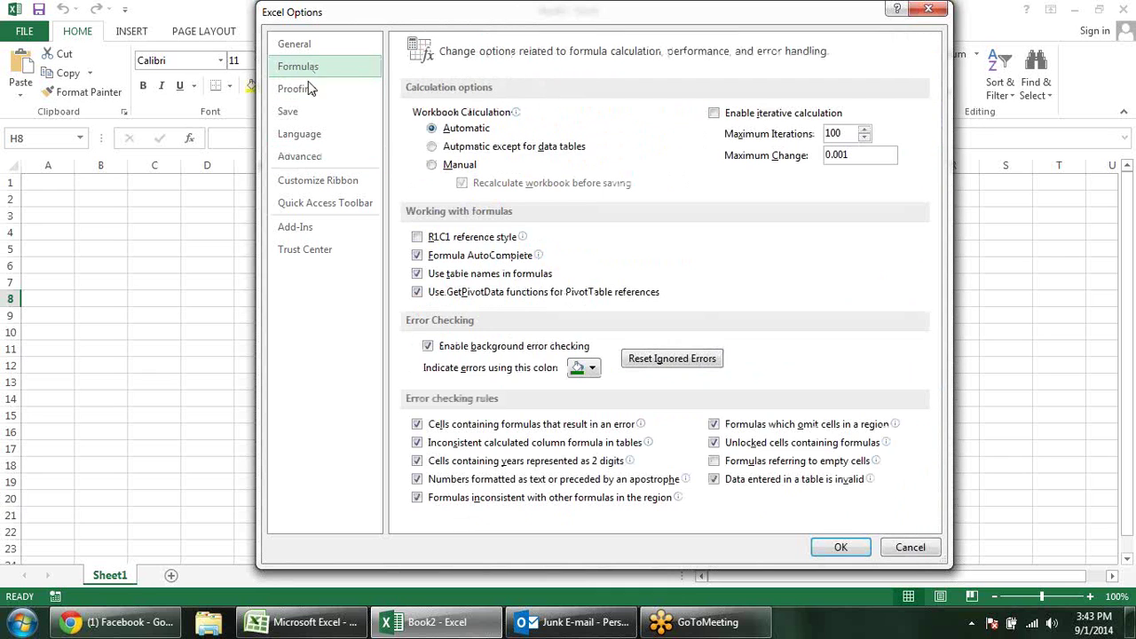
{"action": "left_click", "coordinate": [304, 94]}
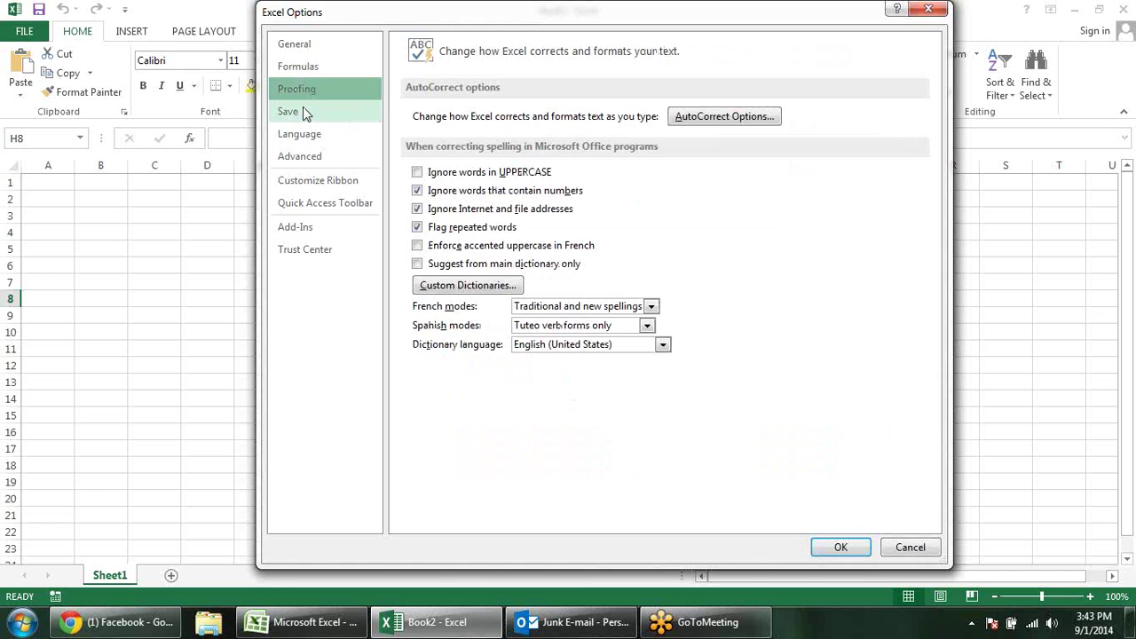
{"action": "left_click", "coordinate": [303, 111]}
{"action": "left_click", "coordinate": [310, 134]}
{"action": "left_click", "coordinate": [315, 156]}
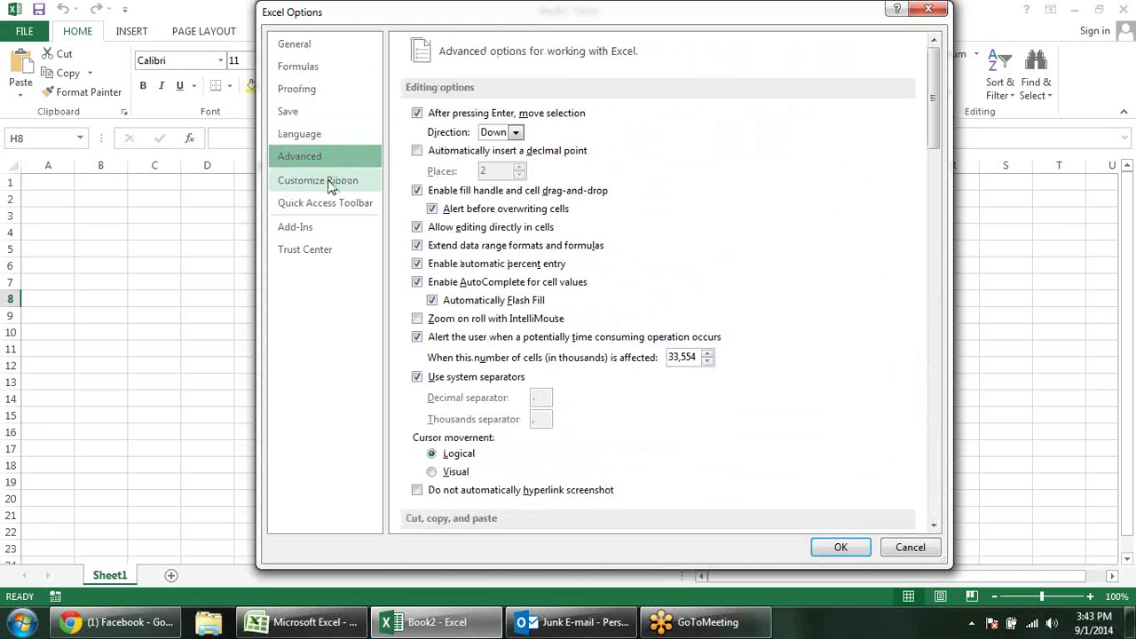
{"action": "left_click", "coordinate": [331, 185]}
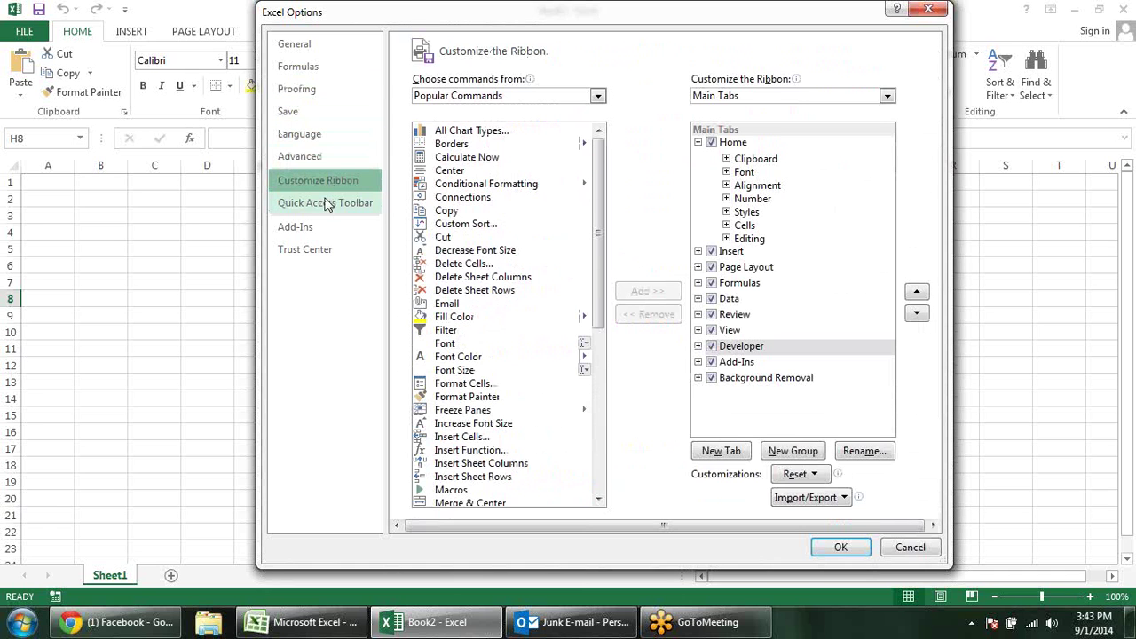
{"action": "left_click", "coordinate": [327, 204]}
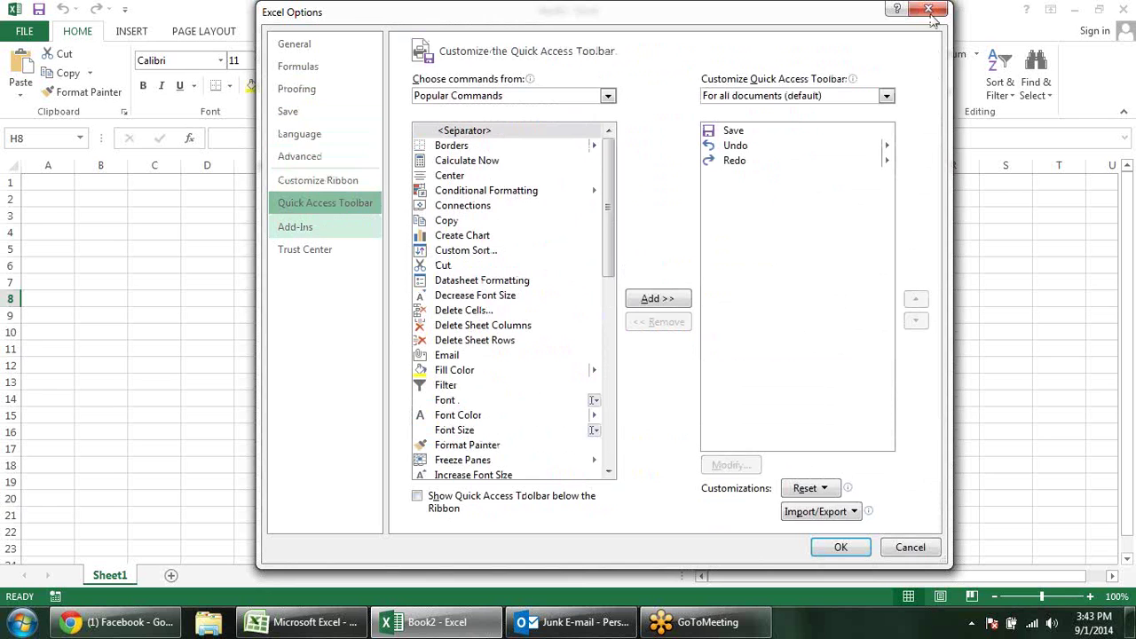
{"action": "left_click", "coordinate": [929, 9]}
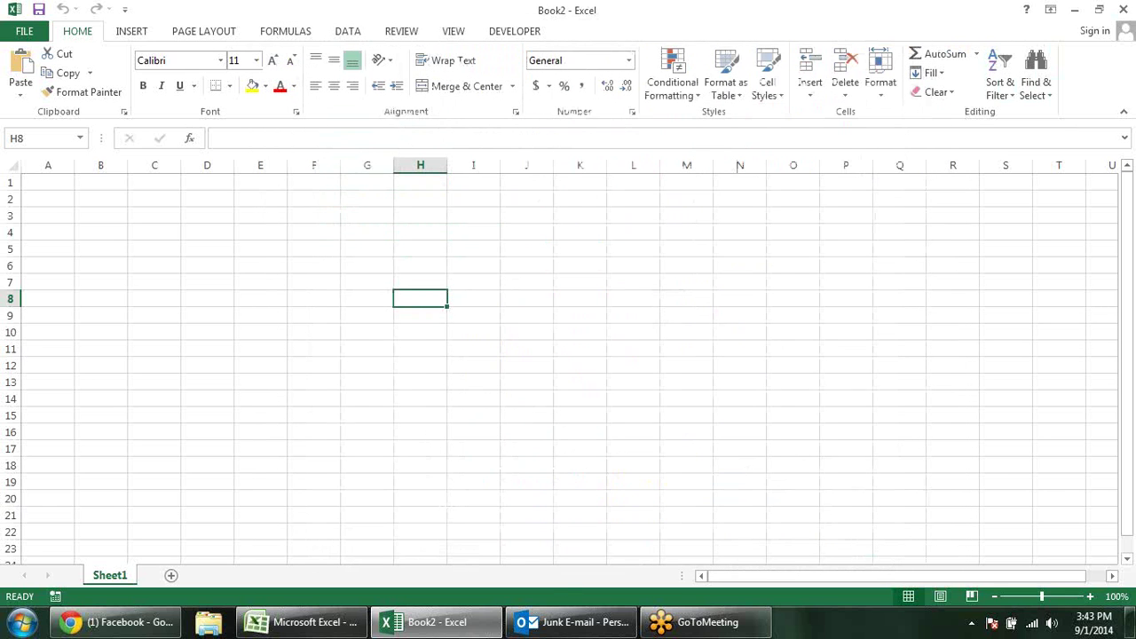
In the Excel 2007 window, change the Excel Options colour scheme from Silver to Blue and apply it.
{"action": "left_click", "coordinate": [312, 629]}
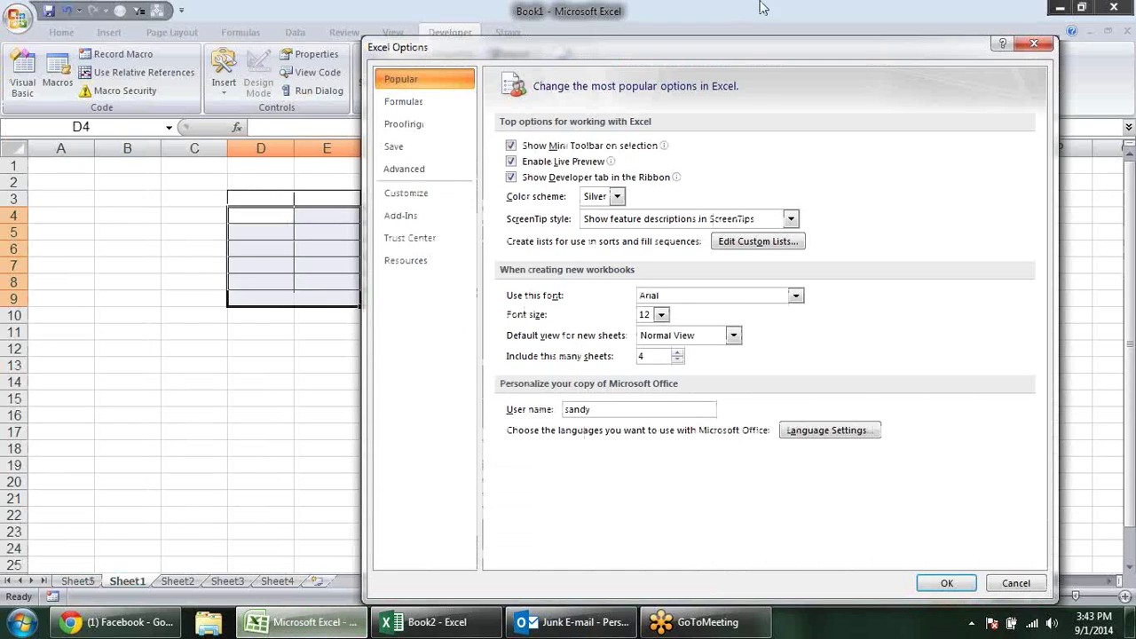
{"action": "left_click", "coordinate": [617, 199]}
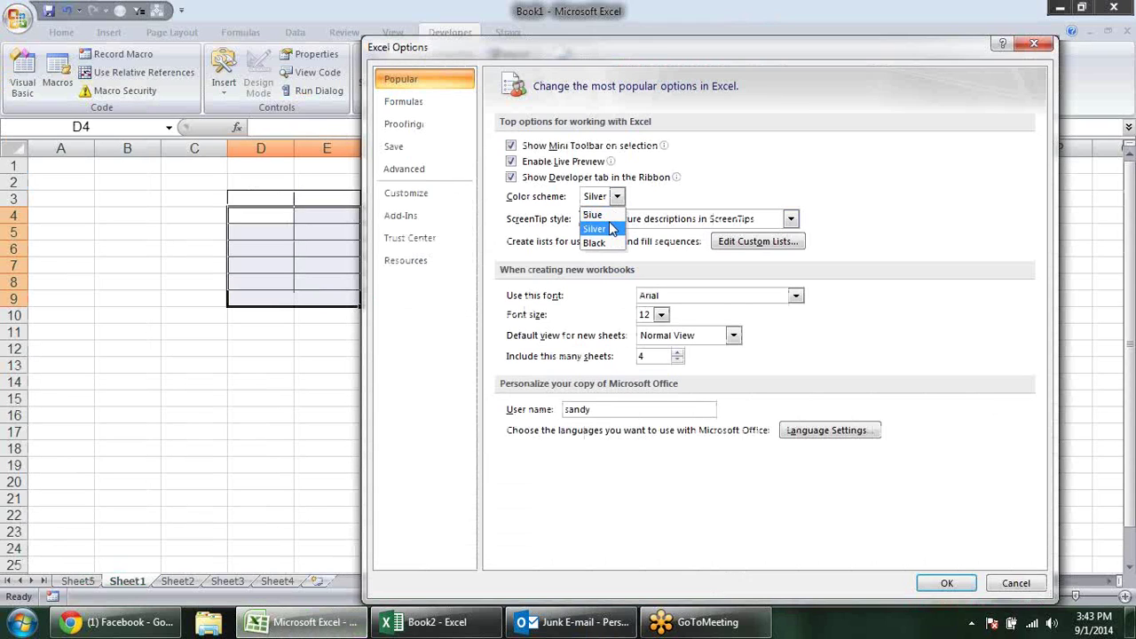
{"action": "left_click", "coordinate": [593, 215]}
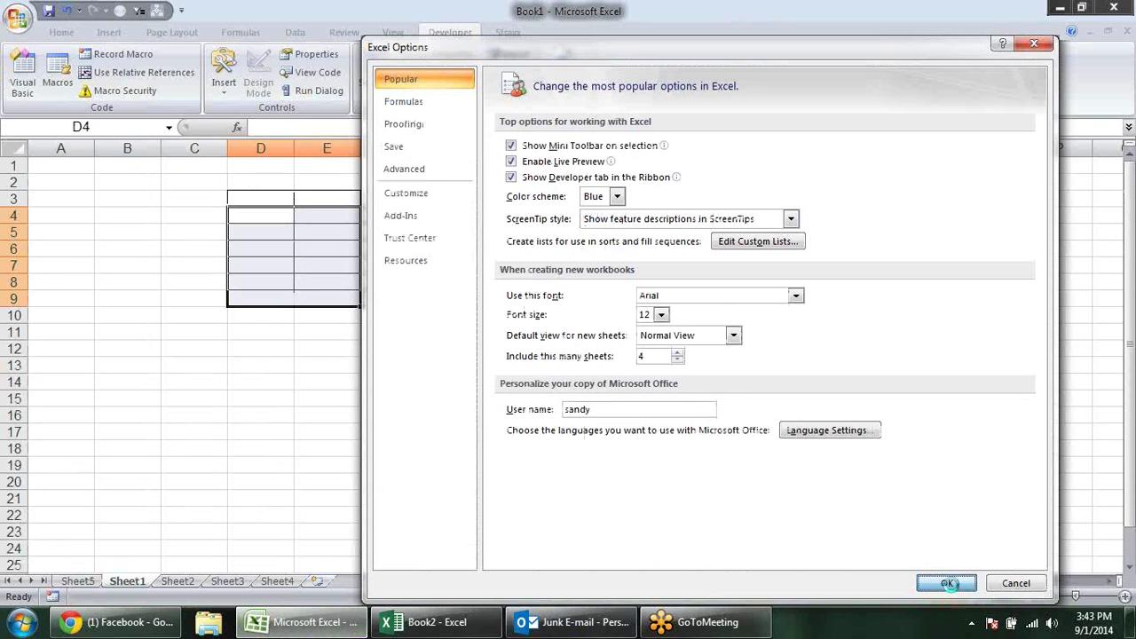
{"action": "left_click", "coordinate": [948, 585]}
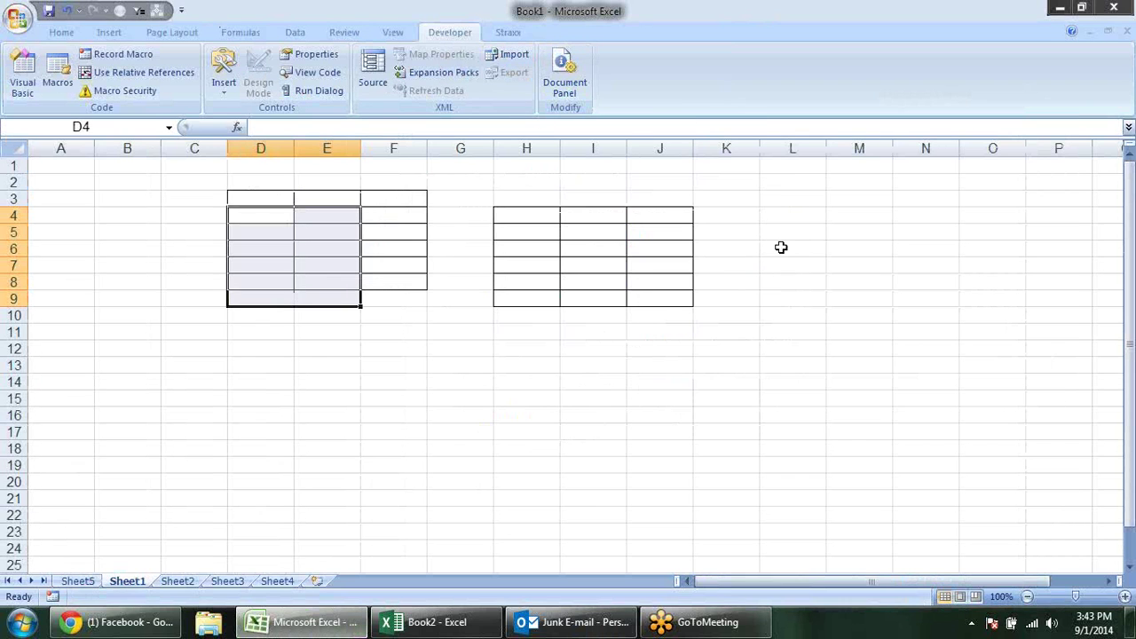
Select cell H17, bring the Excel 2013 Book2 window forward, and dismiss the Format Cells dialog.
{"action": "left_click", "coordinate": [556, 437]}
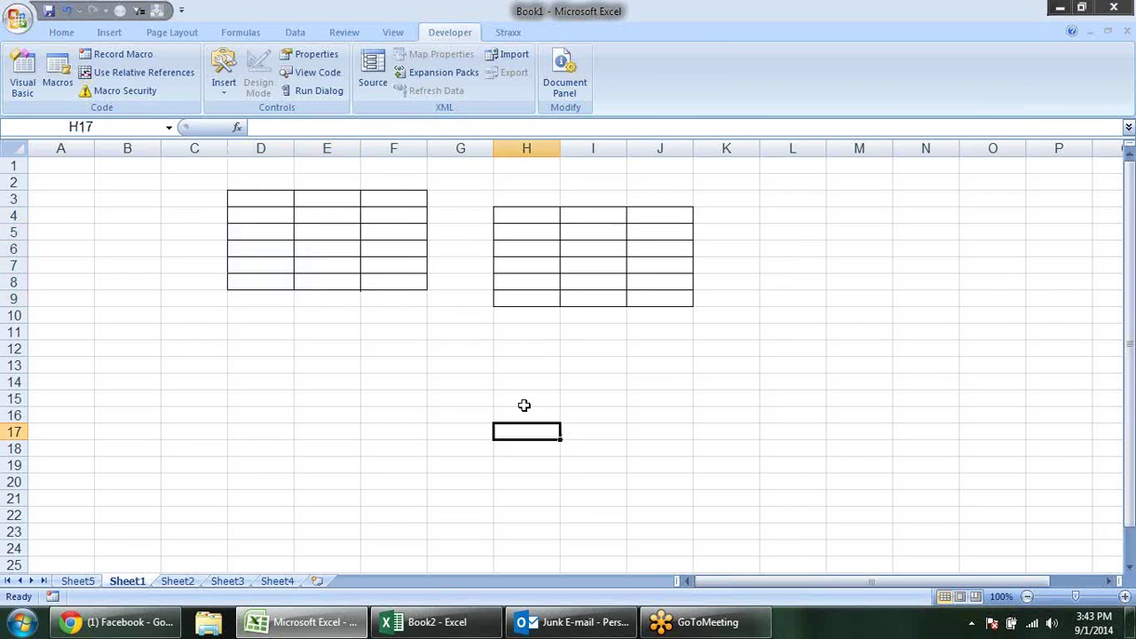
{"action": "left_click", "coordinate": [399, 630]}
{"action": "key", "text": "ctrl+1"}
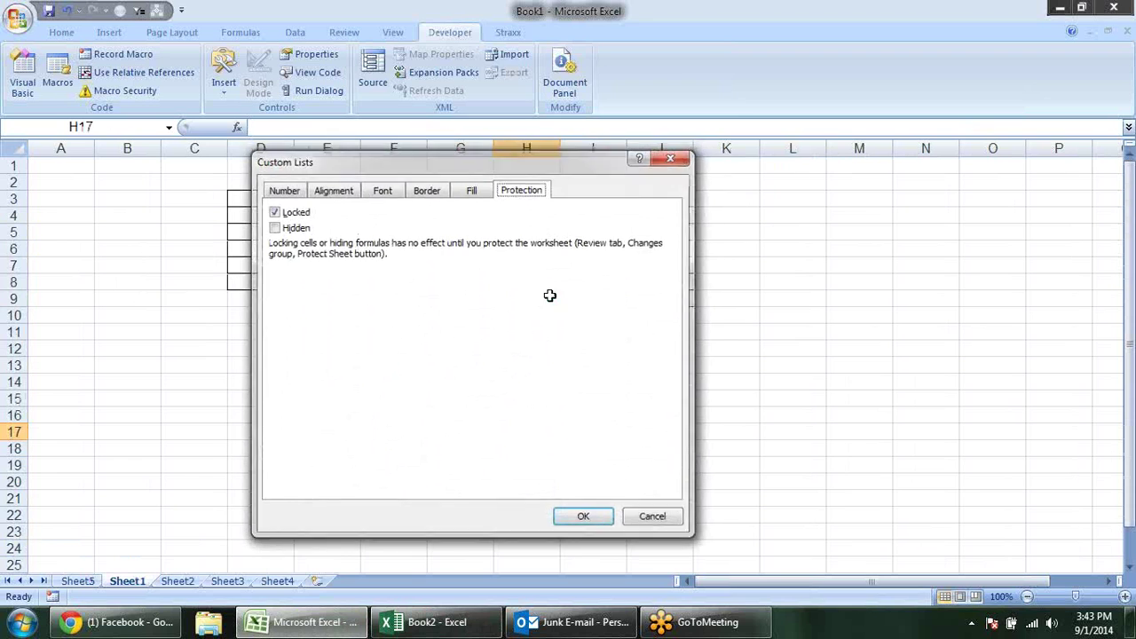
{"action": "key", "text": "Escape"}
Open Excel Options, view the ScreenTip style choices without changing them, and close it.
{"action": "left_click", "coordinate": [18, 16]}
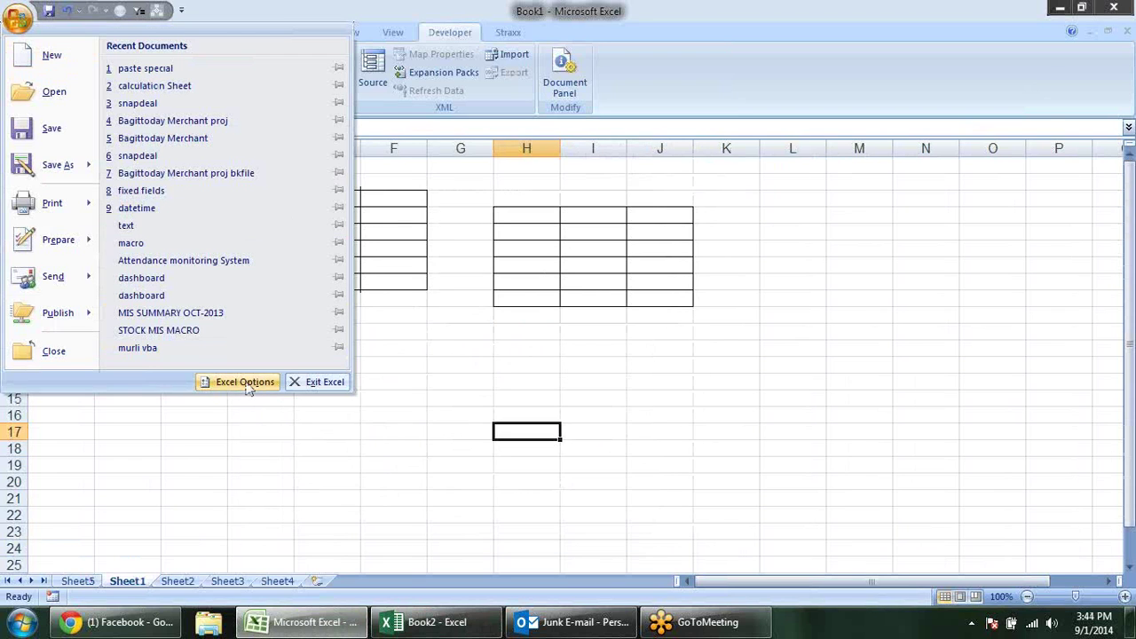
{"action": "left_click", "coordinate": [235, 382]}
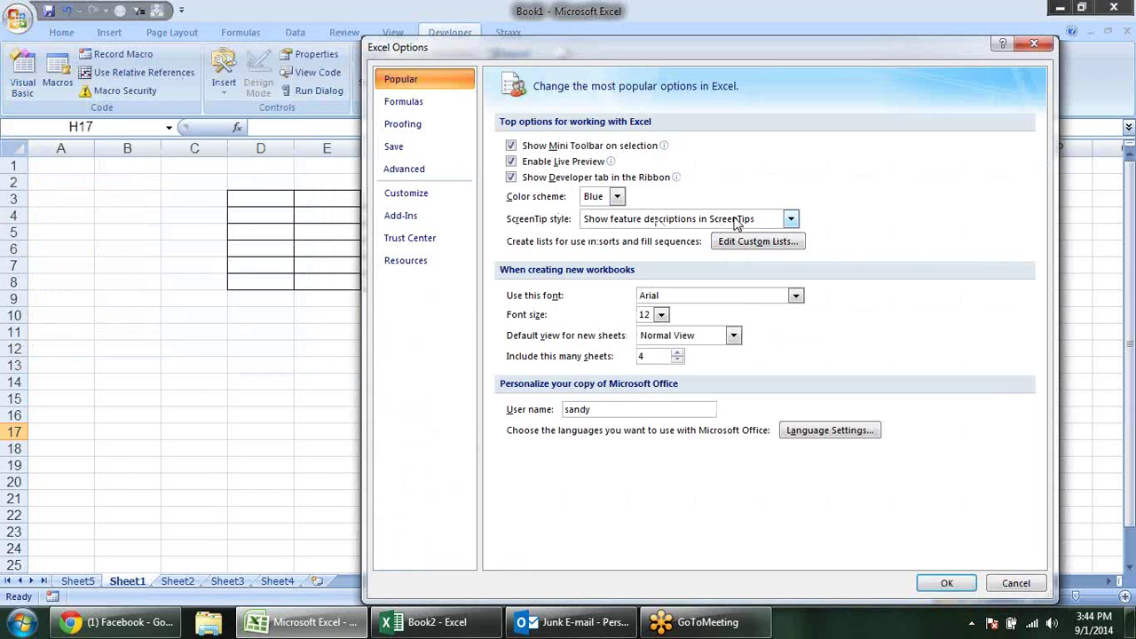
{"action": "left_click", "coordinate": [651, 222]}
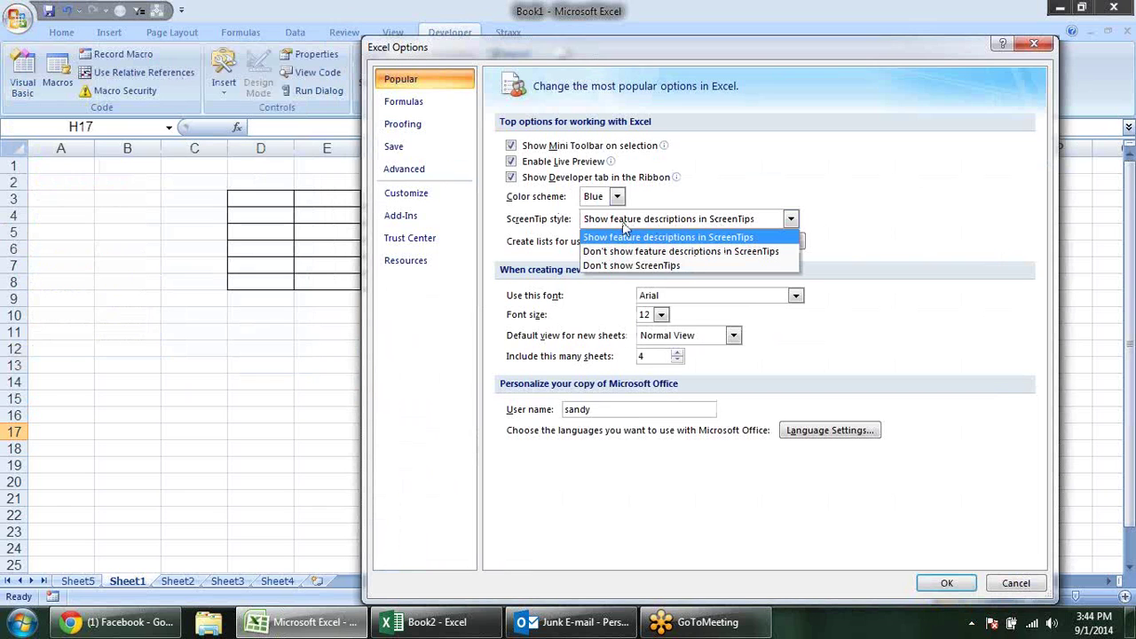
{"action": "left_click", "coordinate": [179, 242]}
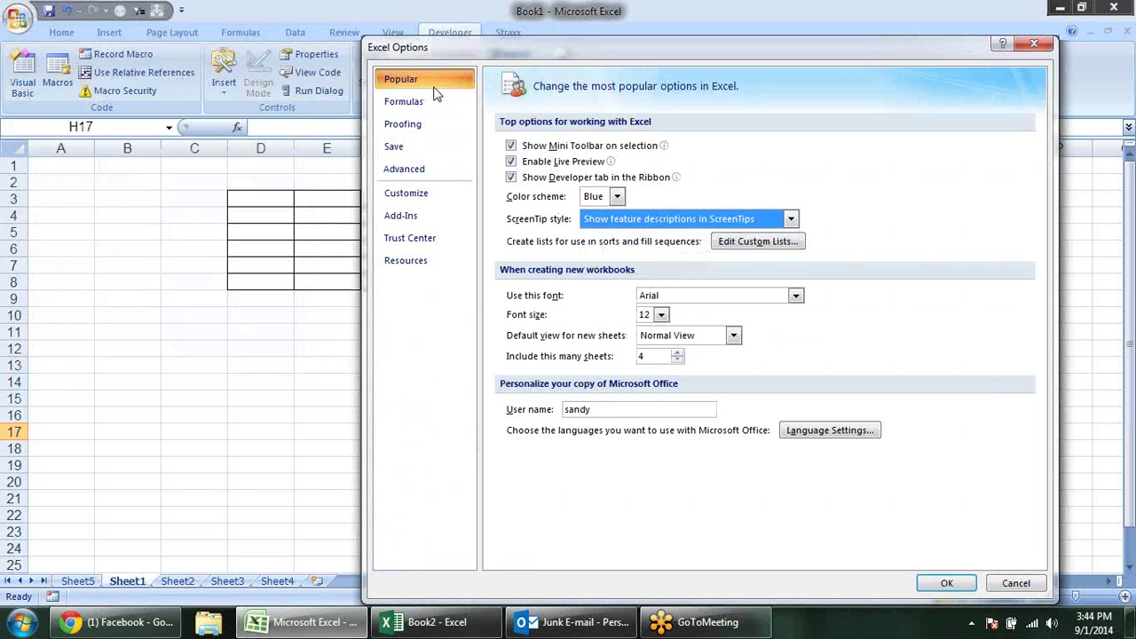
{"action": "key", "text": "Escape"}
Dismiss the Office menu and switch from the Insert tab to the Home tab.
{"action": "left_click", "coordinate": [22, 22]}
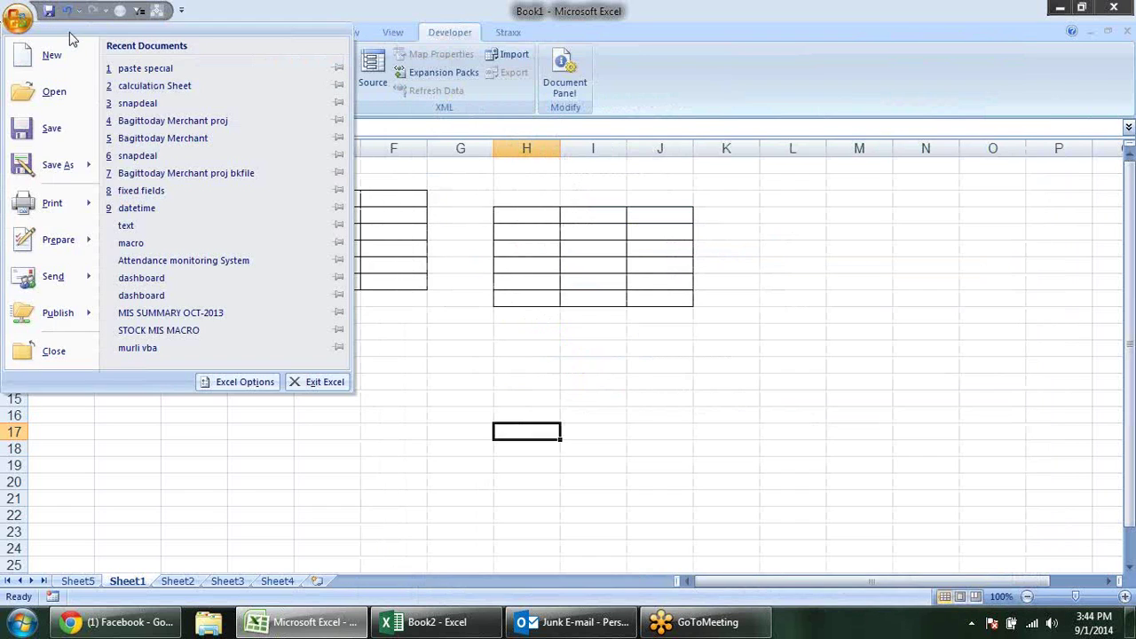
{"action": "left_click", "coordinate": [627, 347]}
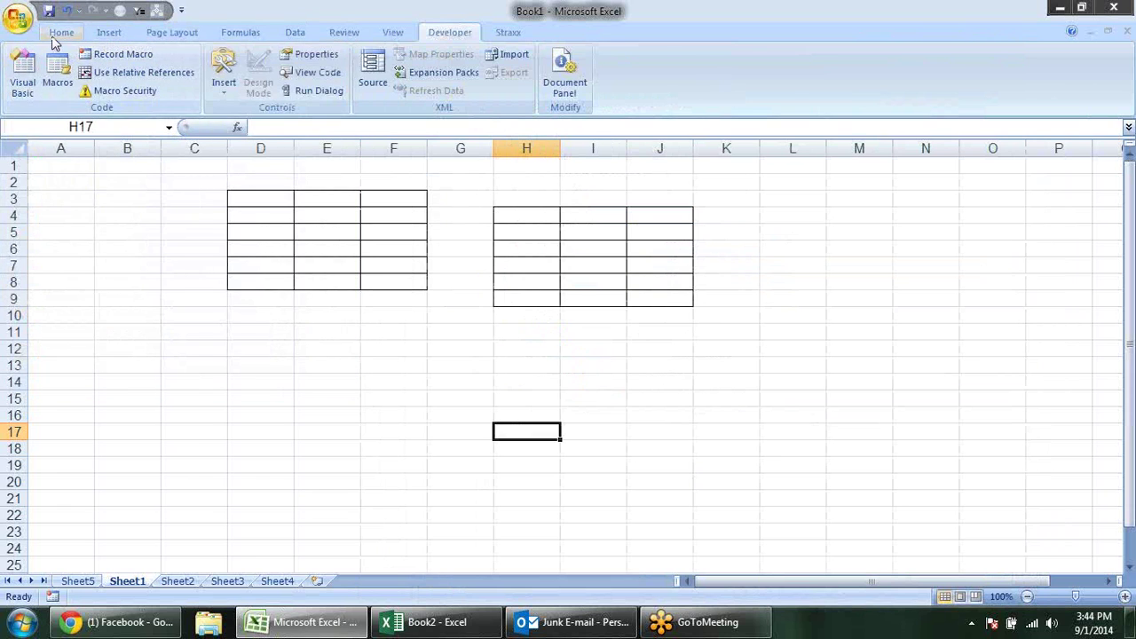
{"action": "left_click", "coordinate": [96, 33]}
{"action": "left_click", "coordinate": [84, 38]}
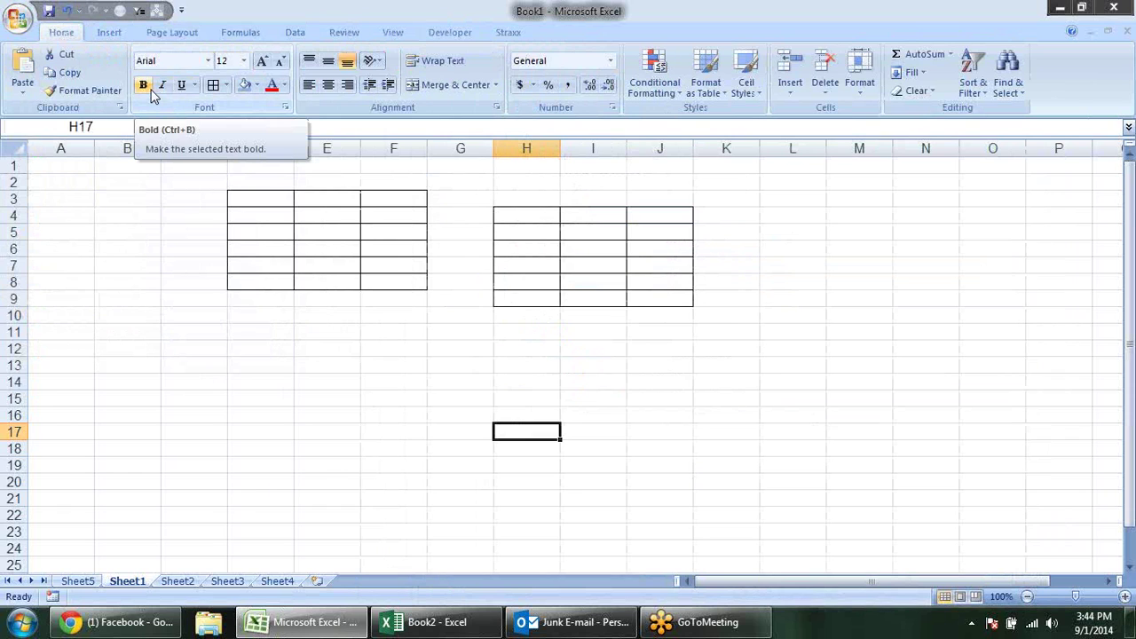
Reopen Excel Options and review the ScreenTip style list, keeping Show feature descriptions in ScreenTips.
{"action": "left_click", "coordinate": [16, 22]}
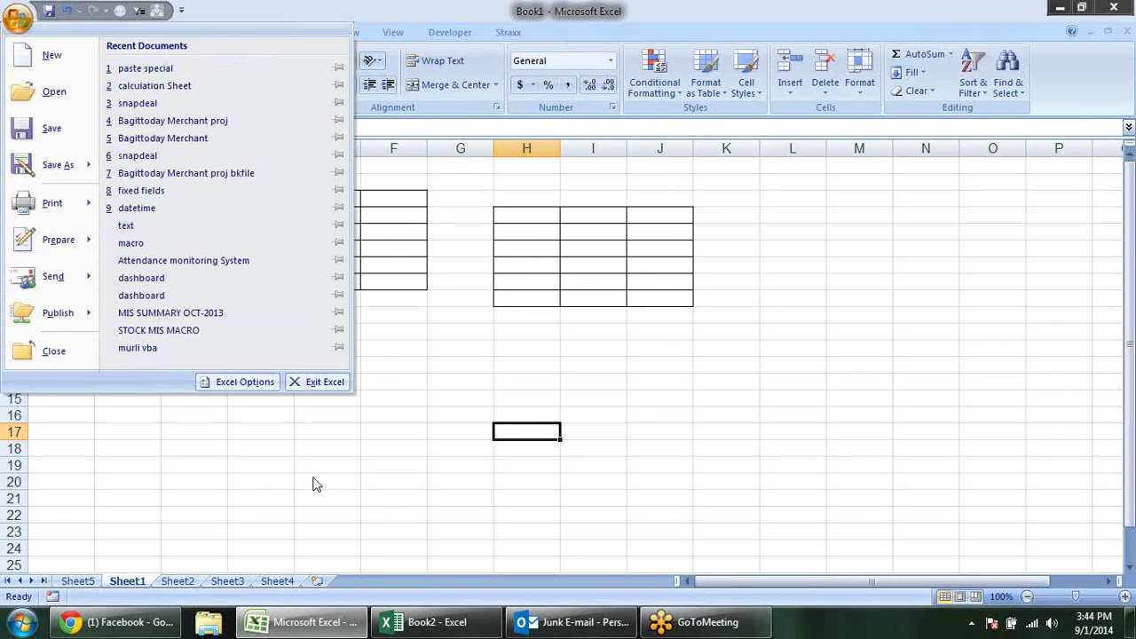
{"action": "left_click", "coordinate": [226, 382]}
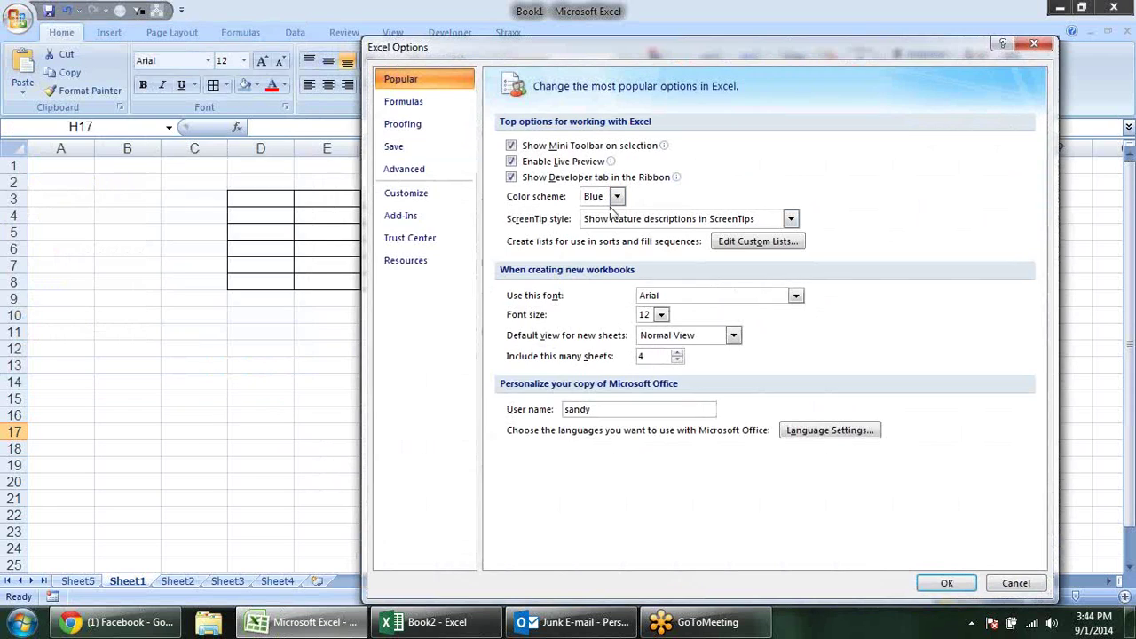
{"action": "left_click", "coordinate": [791, 222]}
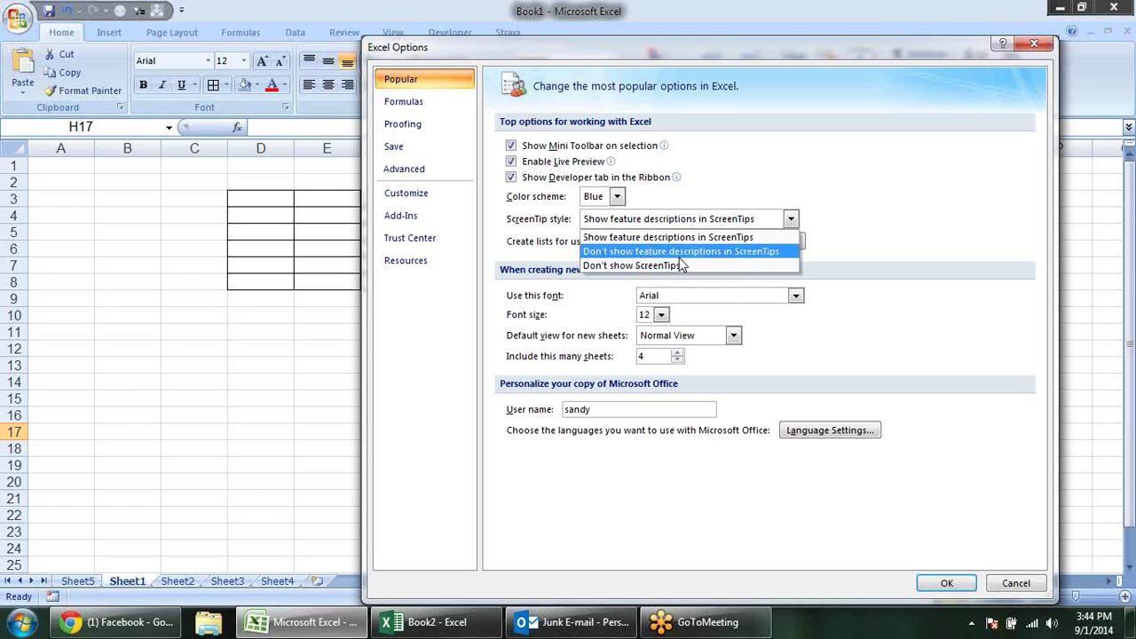
{"action": "left_click", "coordinate": [855, 256]}
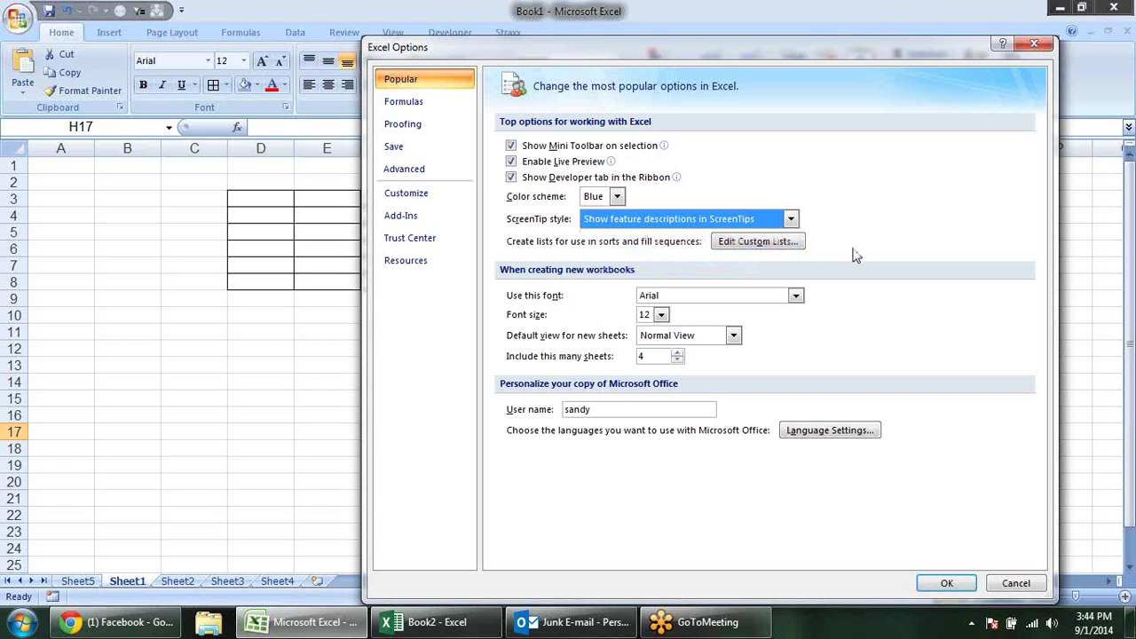
Enter the first name in B2 and autofill the repeating custom name list down to B16.
{"action": "key", "text": "Escape"}
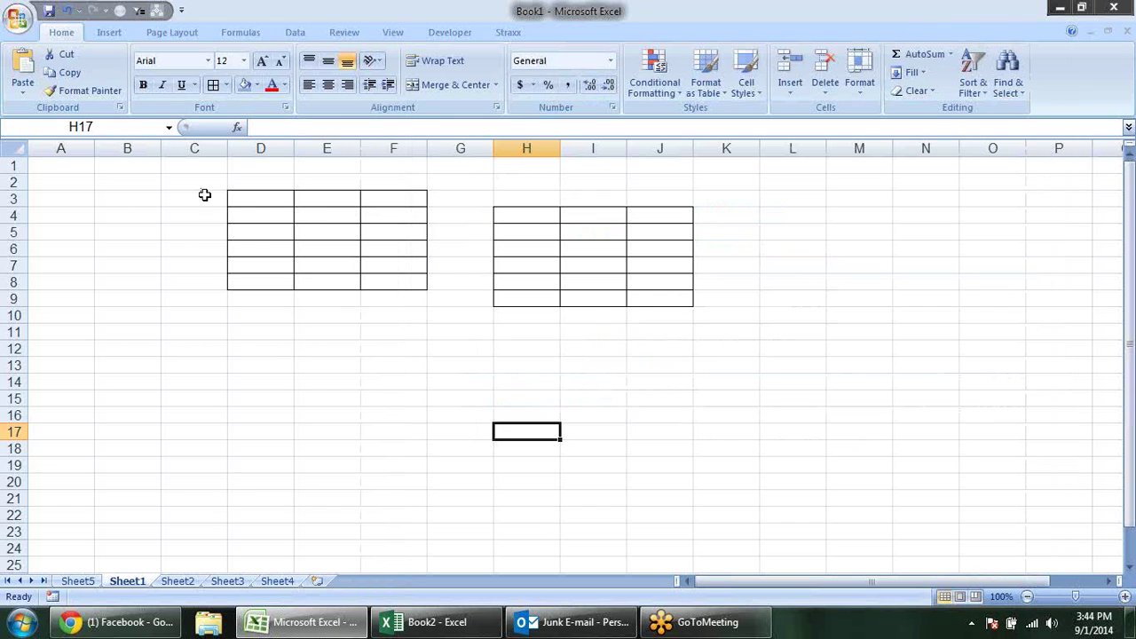
{"action": "left_click", "coordinate": [137, 180]}
{"action": "type", "text": "san"}
{"action": "type", "text": "ewep"}
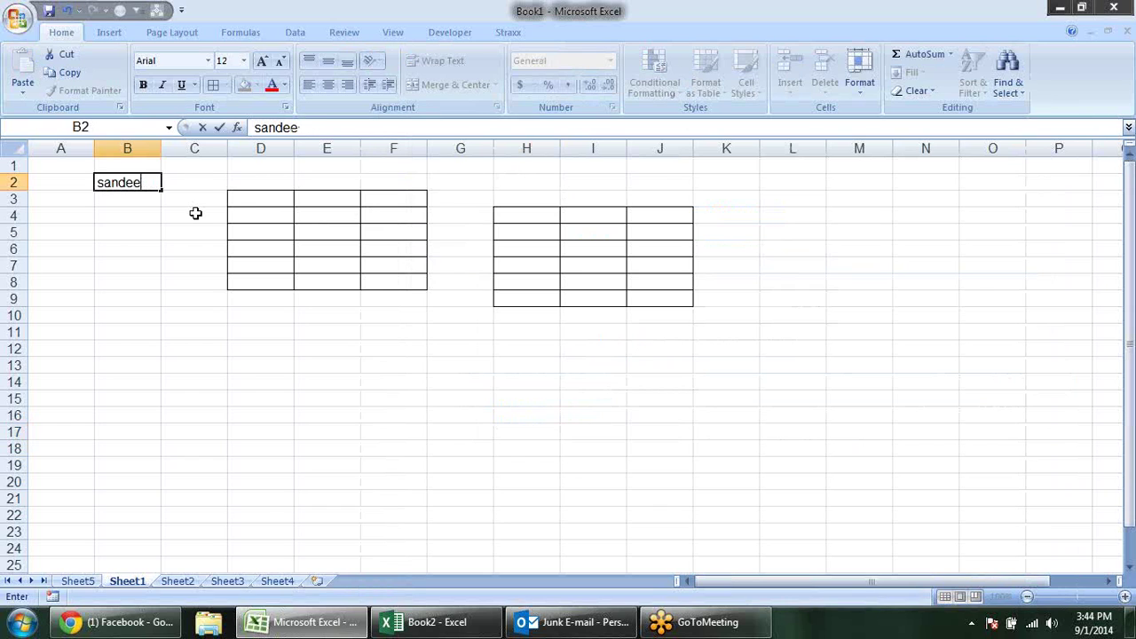
{"action": "type", "text": "p"}
{"action": "key", "text": "Return"}
{"action": "left_click", "coordinate": [124, 185]}
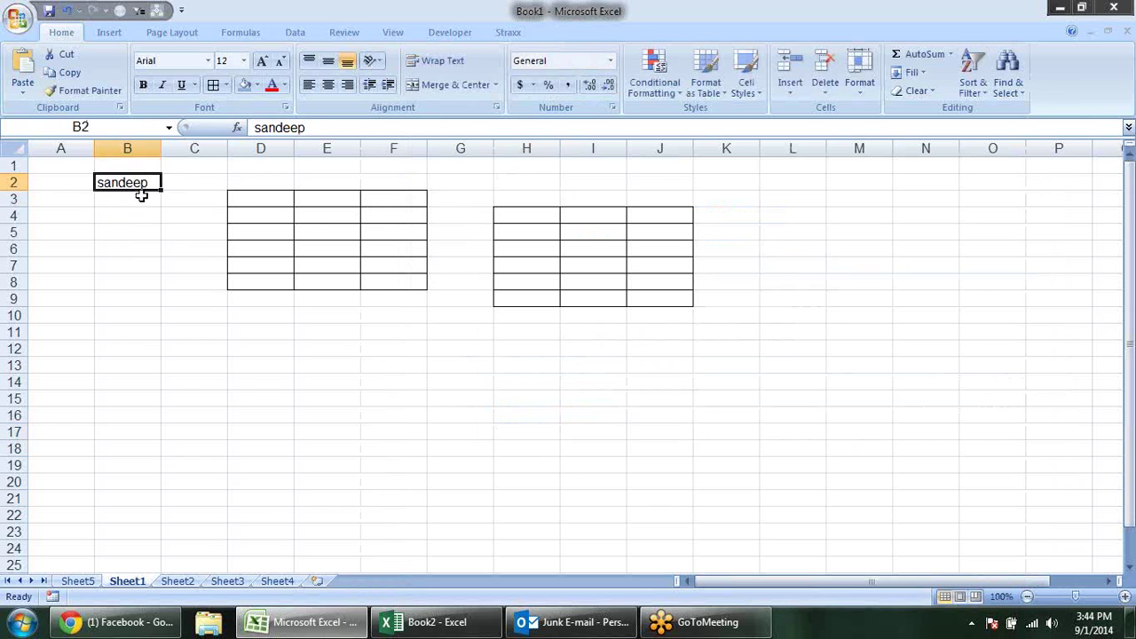
{"action": "left_click_drag", "start_coordinate": [160, 188], "coordinate": [149, 419]}
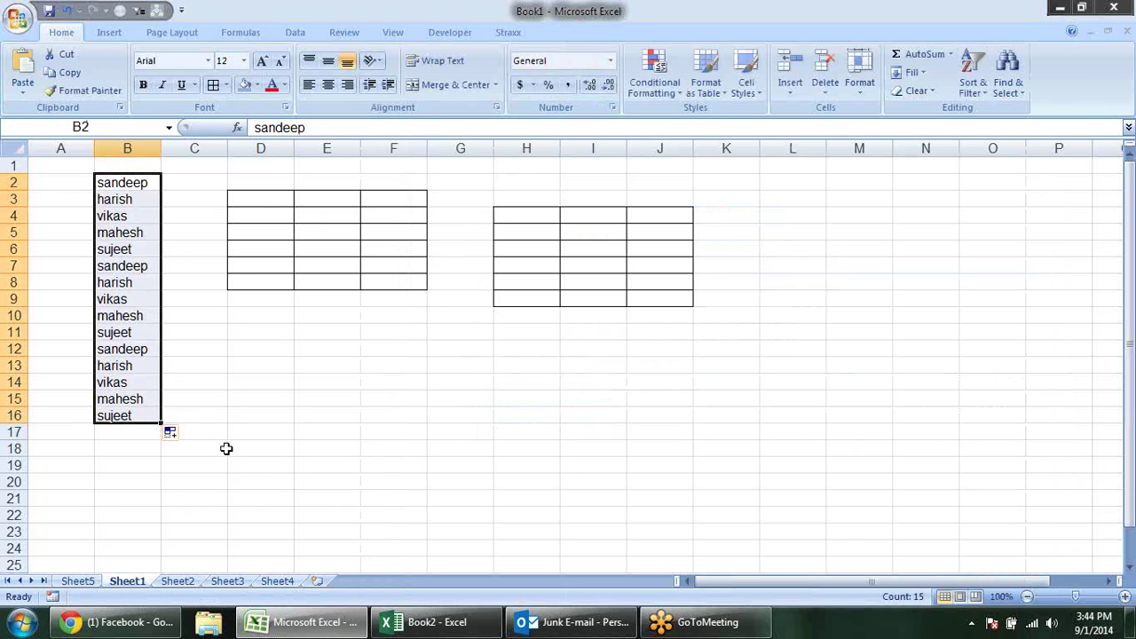
{"action": "left_click", "coordinate": [187, 182]}
Enter palwal in C2 and autofill the repeating city list down to C18.
{"action": "type", "text": "palwal"}
{"action": "key", "text": "Return"}
{"action": "left_click", "coordinate": [187, 182]}
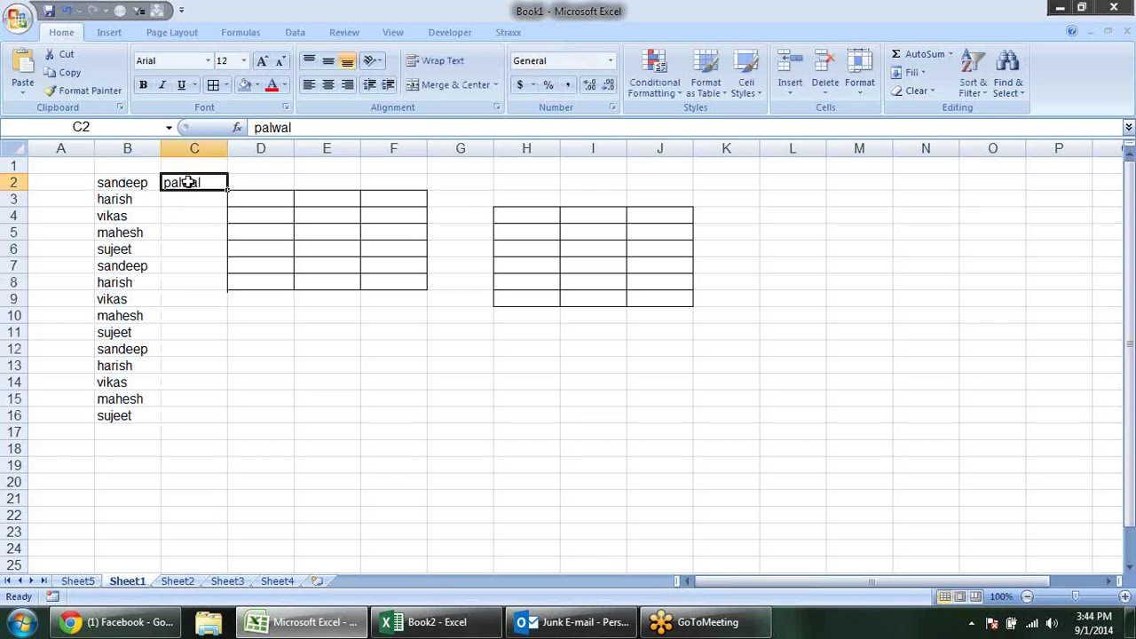
{"action": "left_click_drag", "start_coordinate": [226, 190], "coordinate": [186, 454]}
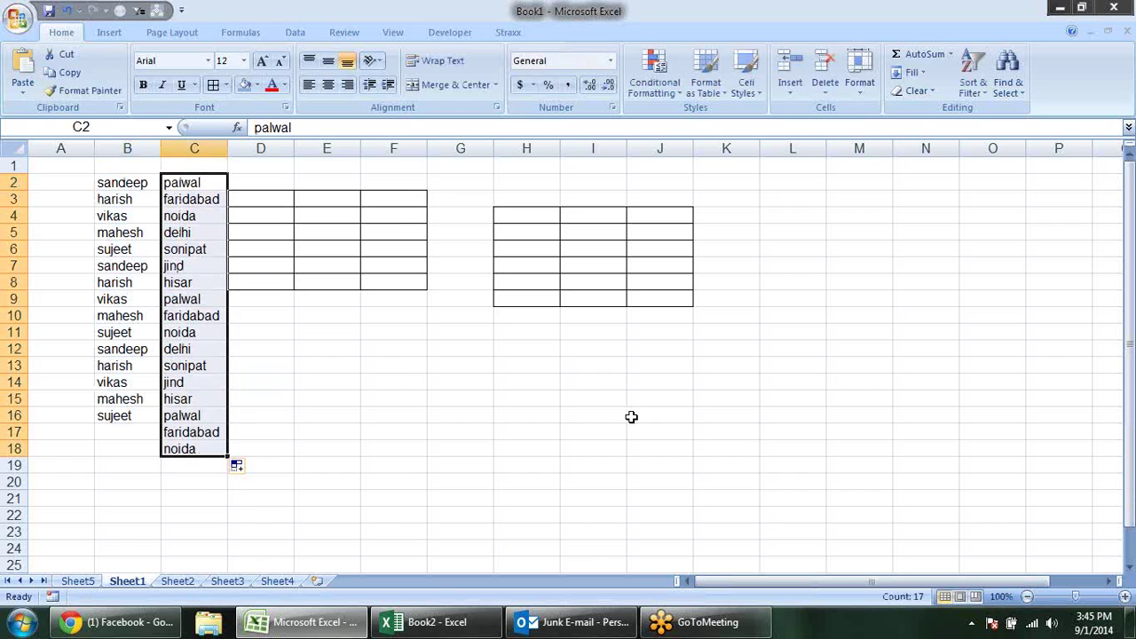
{"action": "left_click", "coordinate": [438, 348]}
Review the filled cells by selecting delhi in C5, faridabad in C10 and names B3:B5.
{"action": "left_click", "coordinate": [217, 237]}
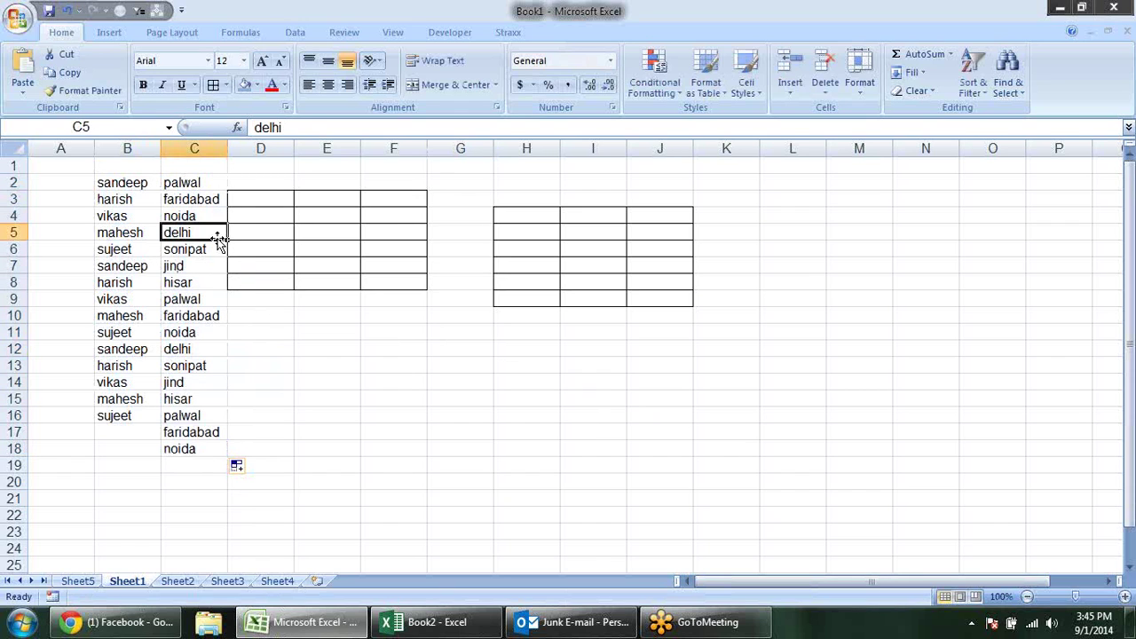
{"action": "left_click", "coordinate": [195, 317]}
{"action": "left_click", "coordinate": [116, 212]}
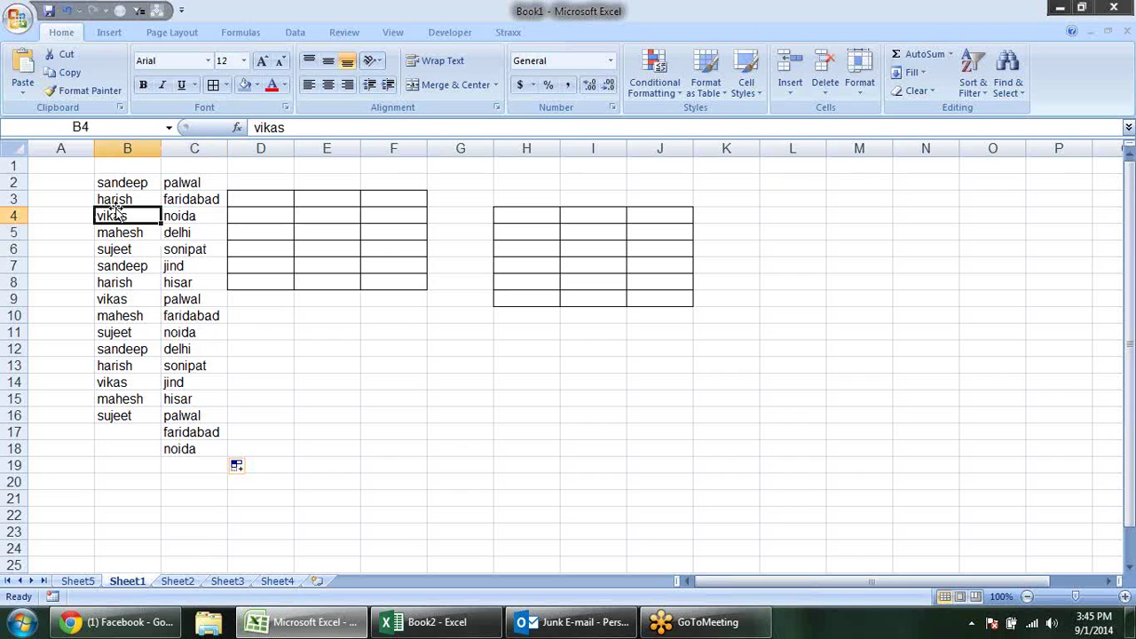
{"action": "left_click_drag", "start_coordinate": [137, 194], "coordinate": [144, 246]}
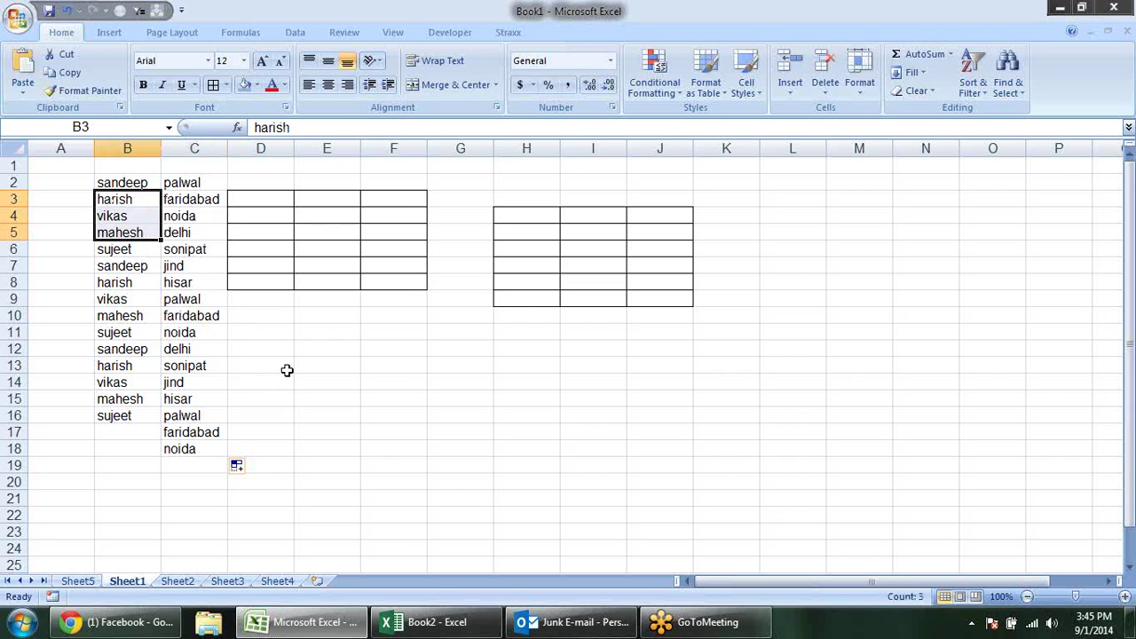
{"action": "left_click", "coordinate": [302, 329]}
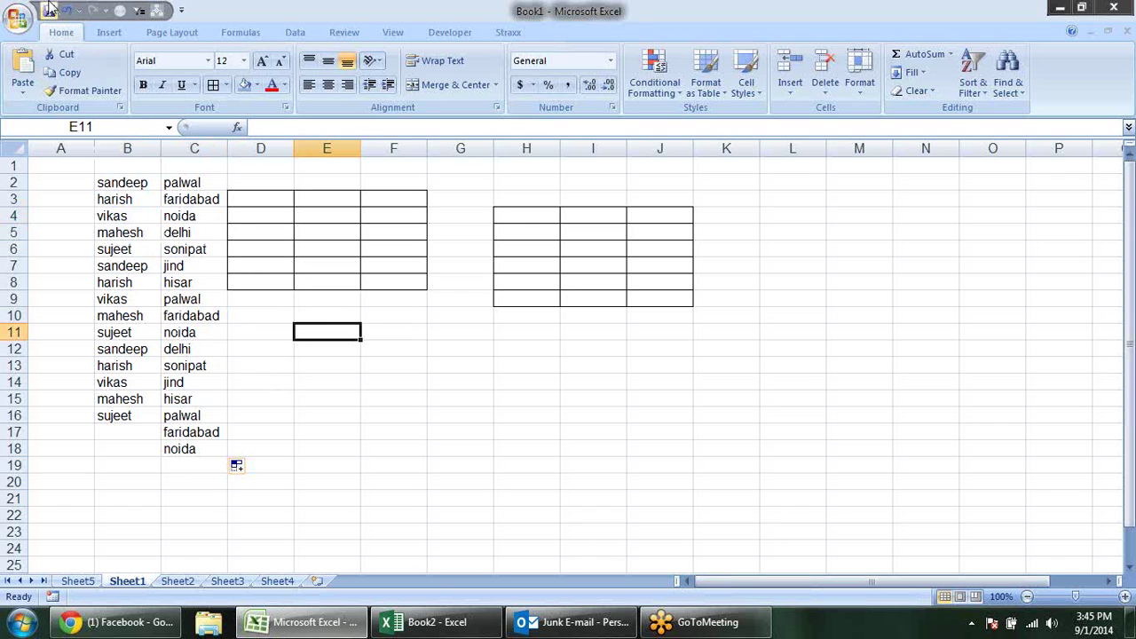
{"action": "left_click", "coordinate": [27, 24]}
{"action": "left_click", "coordinate": [259, 386]}
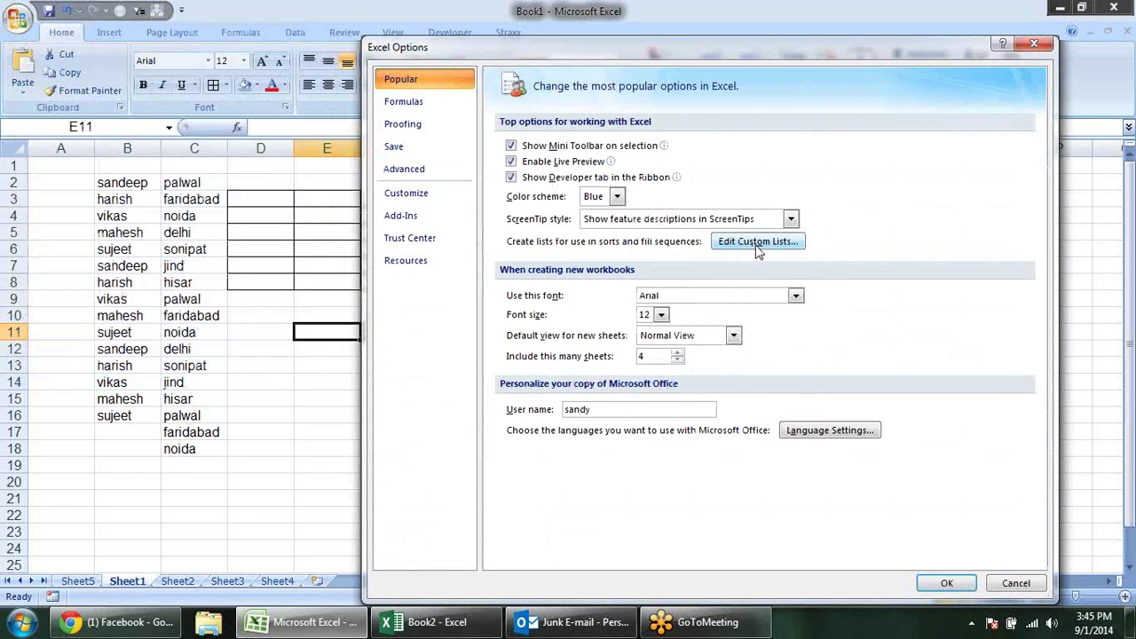
{"action": "left_click", "coordinate": [758, 252]}
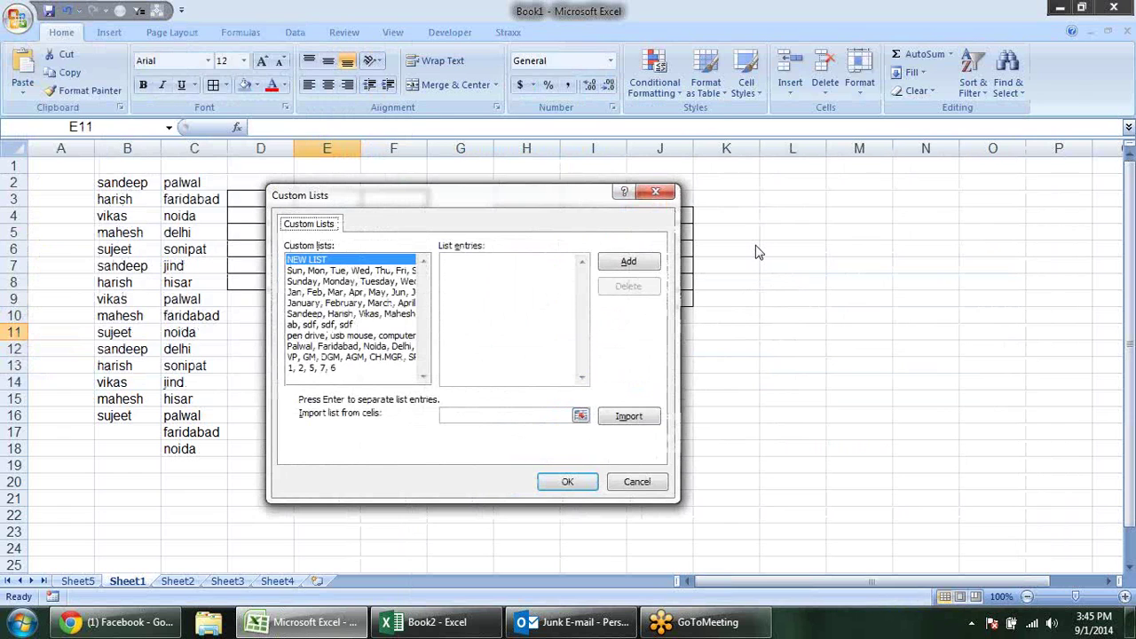
{"action": "left_click", "coordinate": [393, 271]}
{"action": "left_click", "coordinate": [394, 282]}
{"action": "left_click", "coordinate": [386, 292]}
{"action": "left_click", "coordinate": [385, 305]}
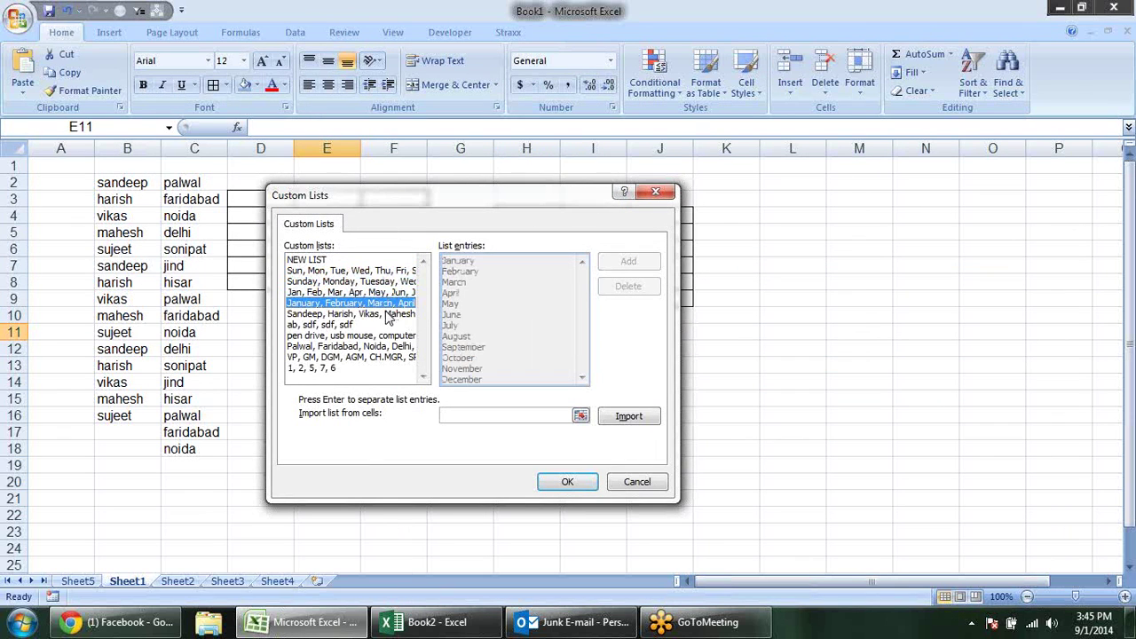
{"action": "left_click", "coordinate": [394, 315]}
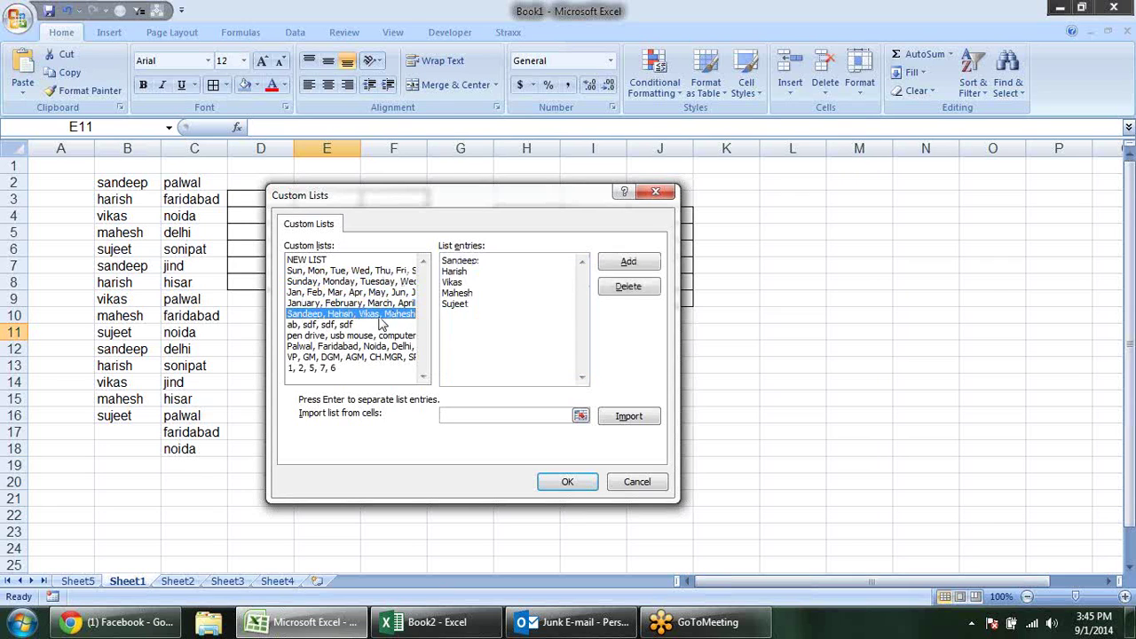
{"action": "left_click", "coordinate": [375, 336]}
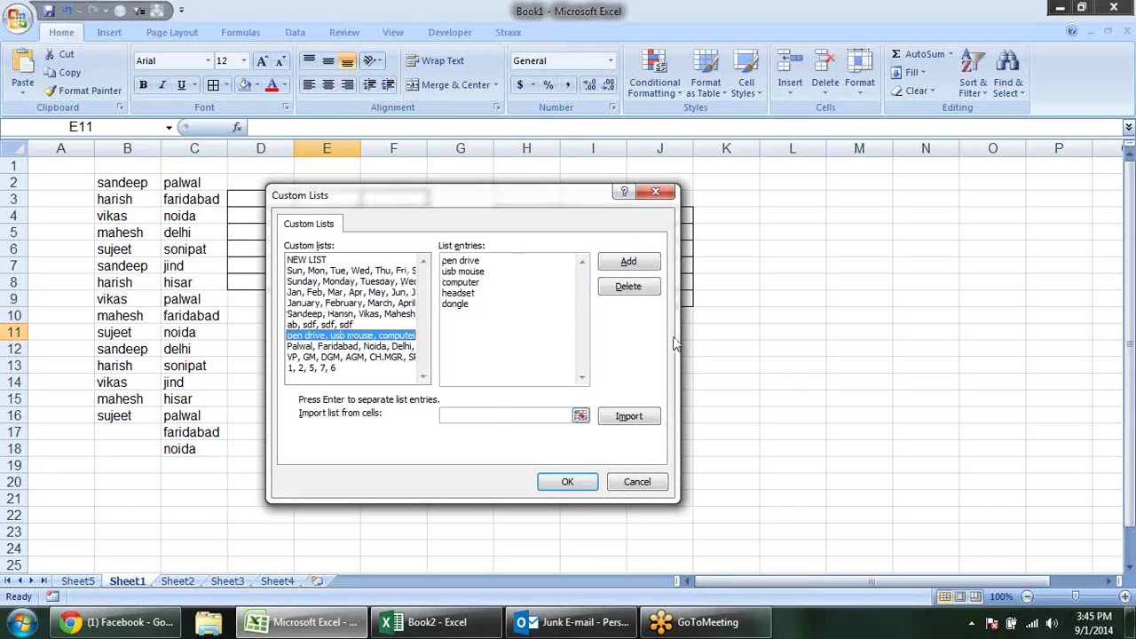
{"action": "key", "text": "Escape"}
Enter rice, sugar, wheat, oats and milk down K4:K8.
{"action": "left_click", "coordinate": [751, 221]}
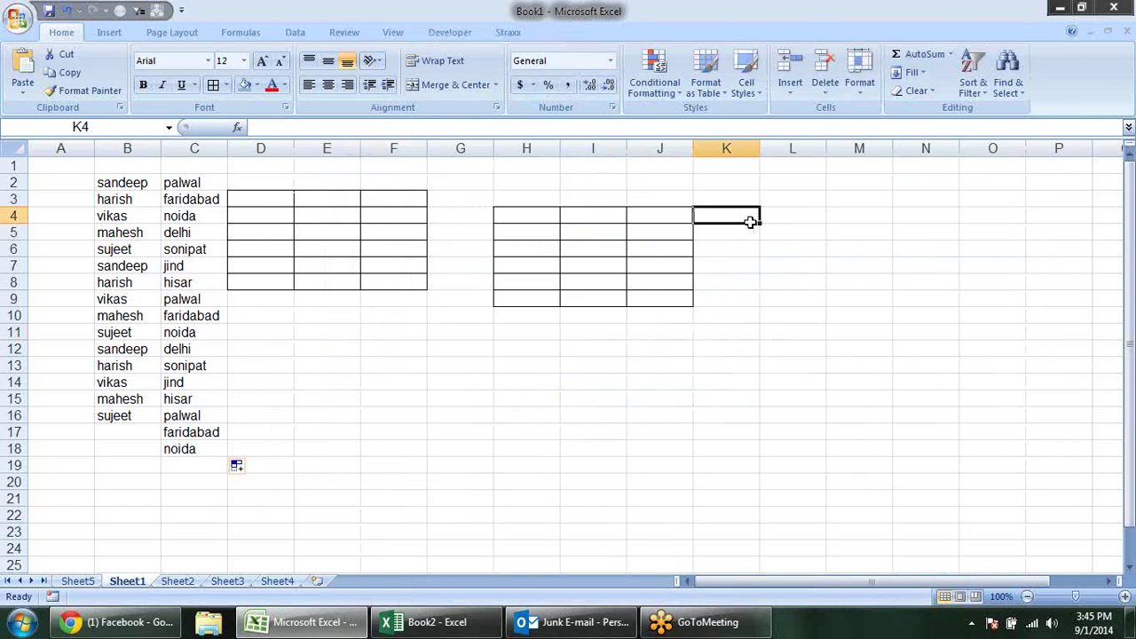
{"action": "type", "text": "rice"}
{"action": "key", "text": "Return"}
{"action": "type", "text": "sugar"}
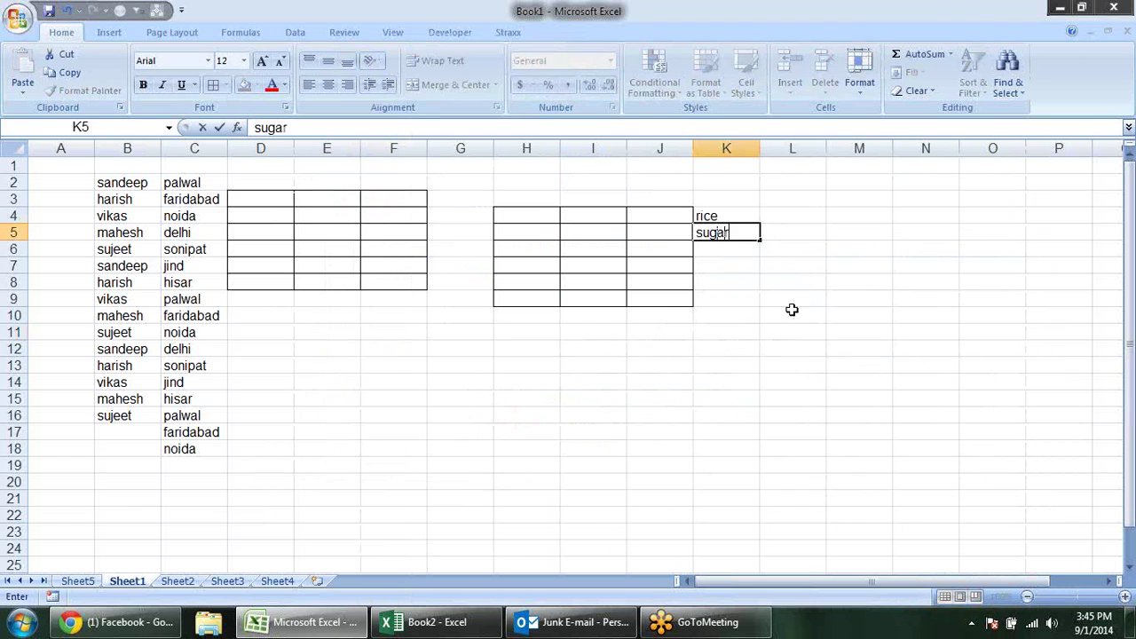
{"action": "key", "text": "Return"}
{"action": "type", "text": "wheat"}
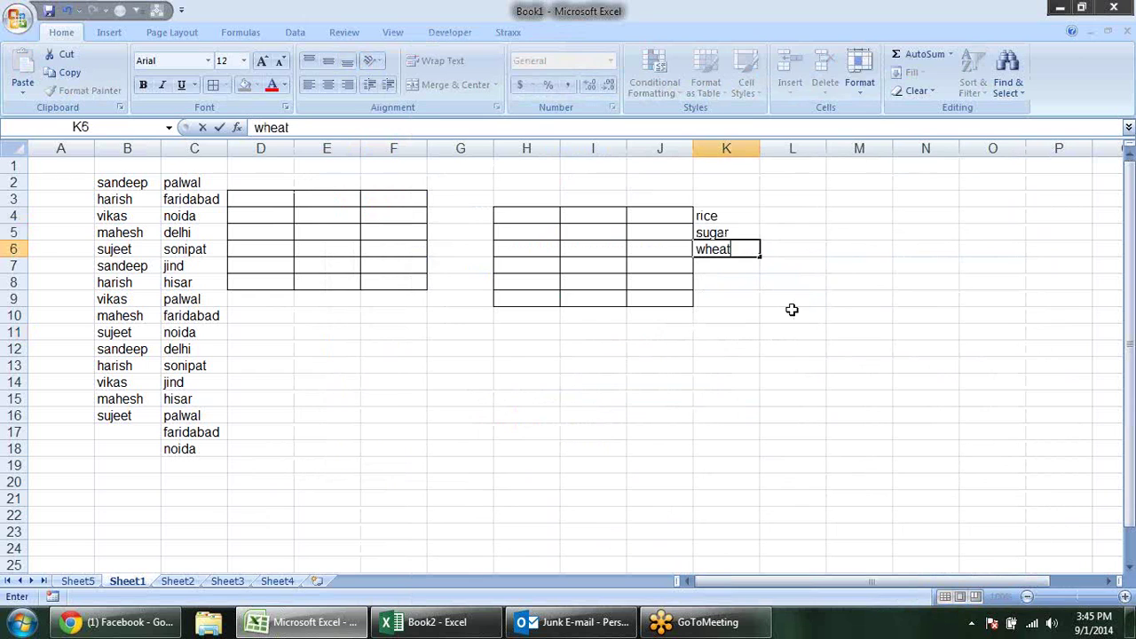
{"action": "key", "text": "Return"}
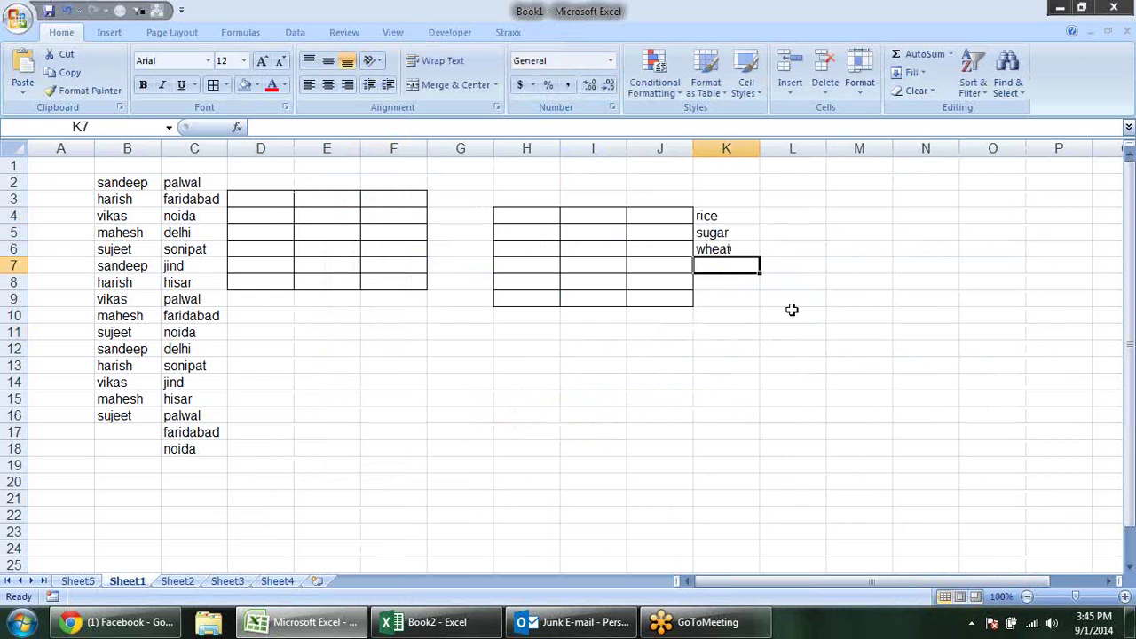
{"action": "type", "text": "oats"}
{"action": "key", "text": "Return"}
{"action": "type", "text": "milk"}
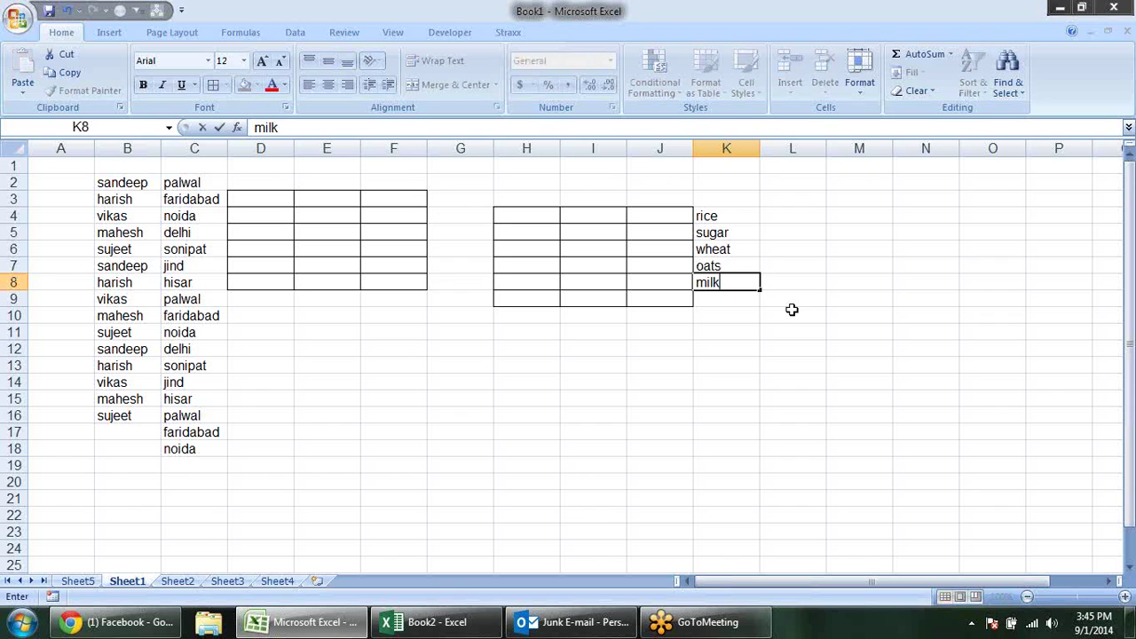
{"action": "key", "text": "Return"}
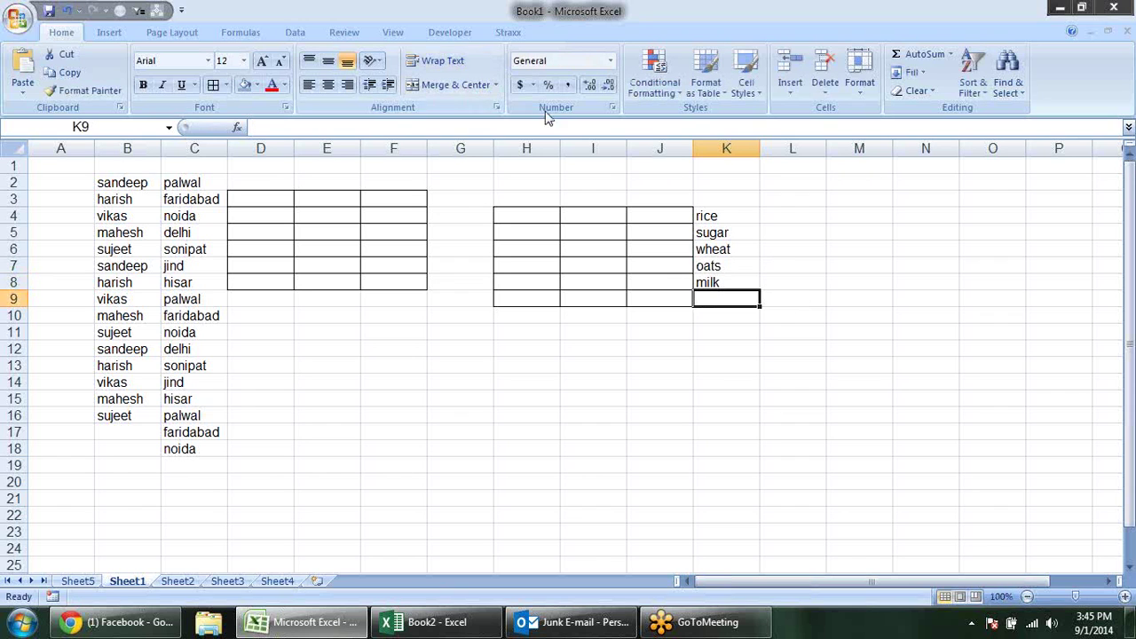
Import $K$4:$K$8 as a new custom list through Excel Options' Edit Custom Lists.
{"action": "left_click", "coordinate": [18, 17]}
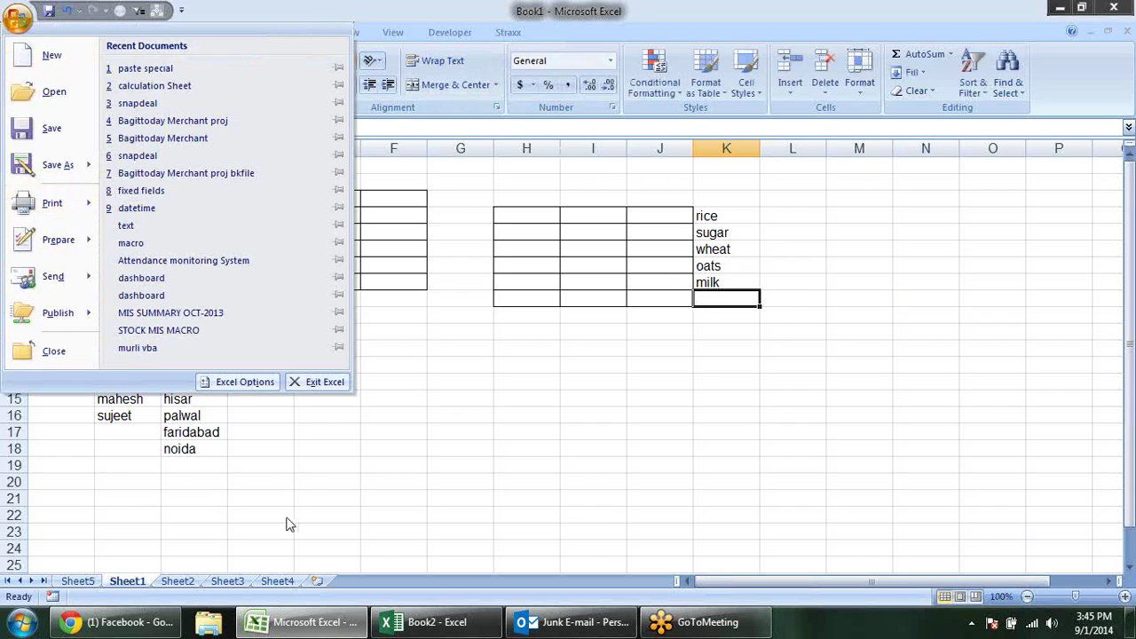
{"action": "left_click", "coordinate": [245, 381]}
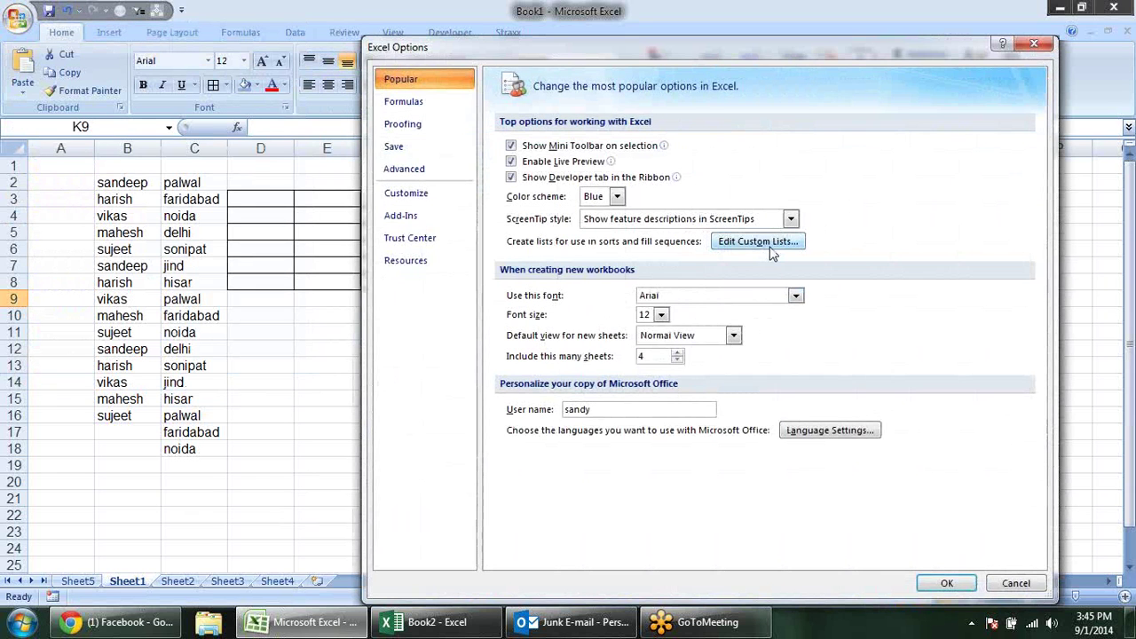
{"action": "left_click", "coordinate": [770, 245]}
{"action": "left_click_drag", "start_coordinate": [491, 149], "coordinate": [476, 118]}
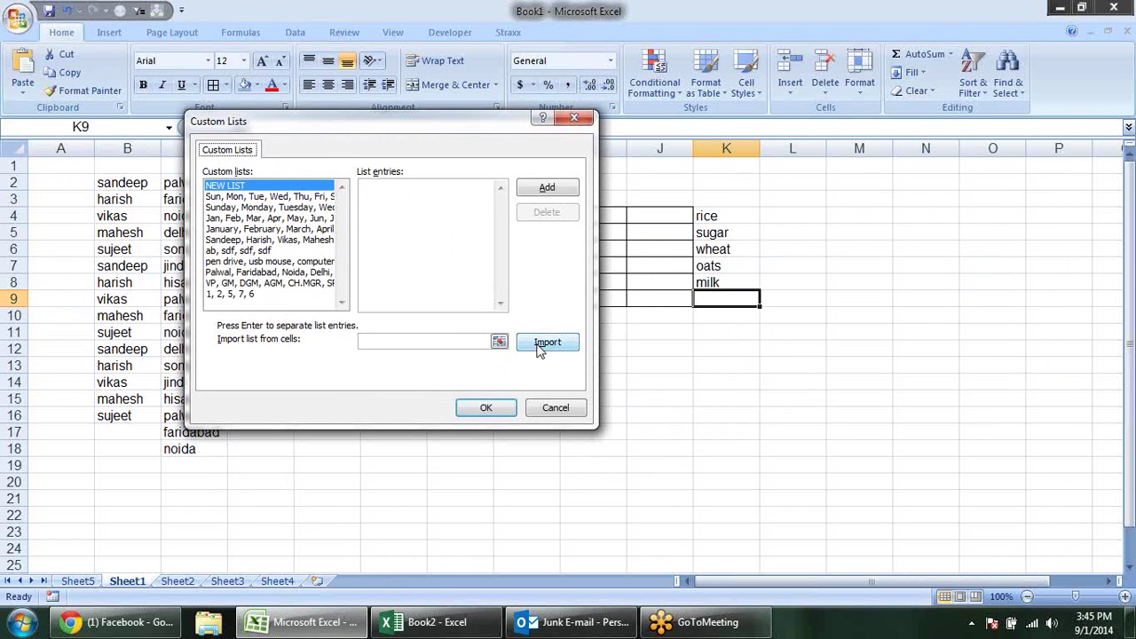
{"action": "left_click", "coordinate": [499, 345]}
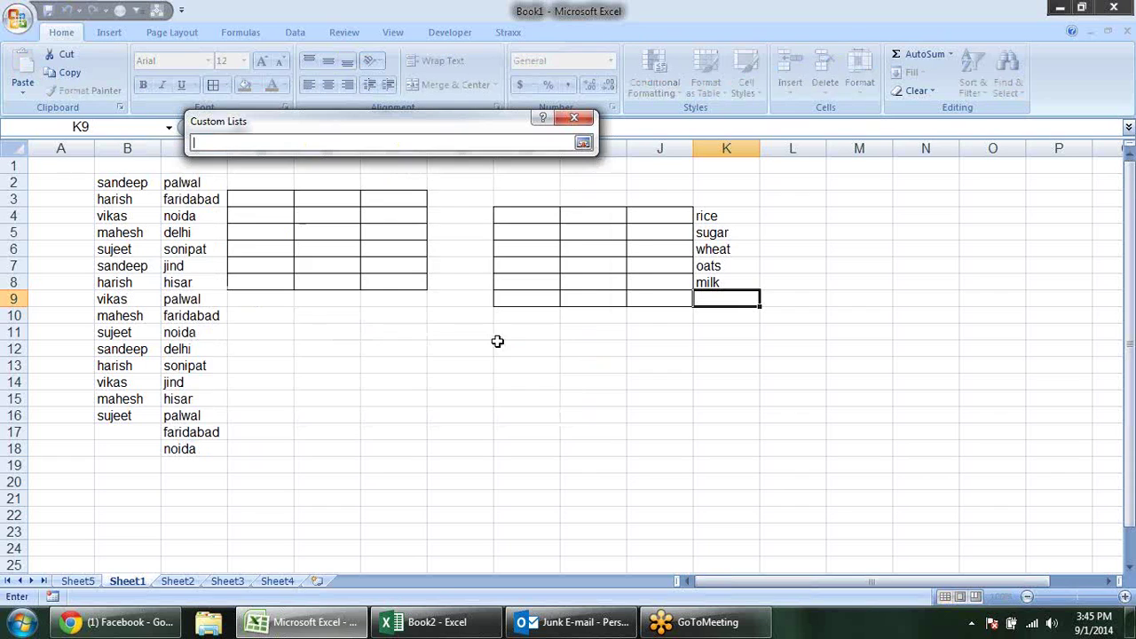
{"action": "left_click_drag", "start_coordinate": [741, 216], "coordinate": [735, 284]}
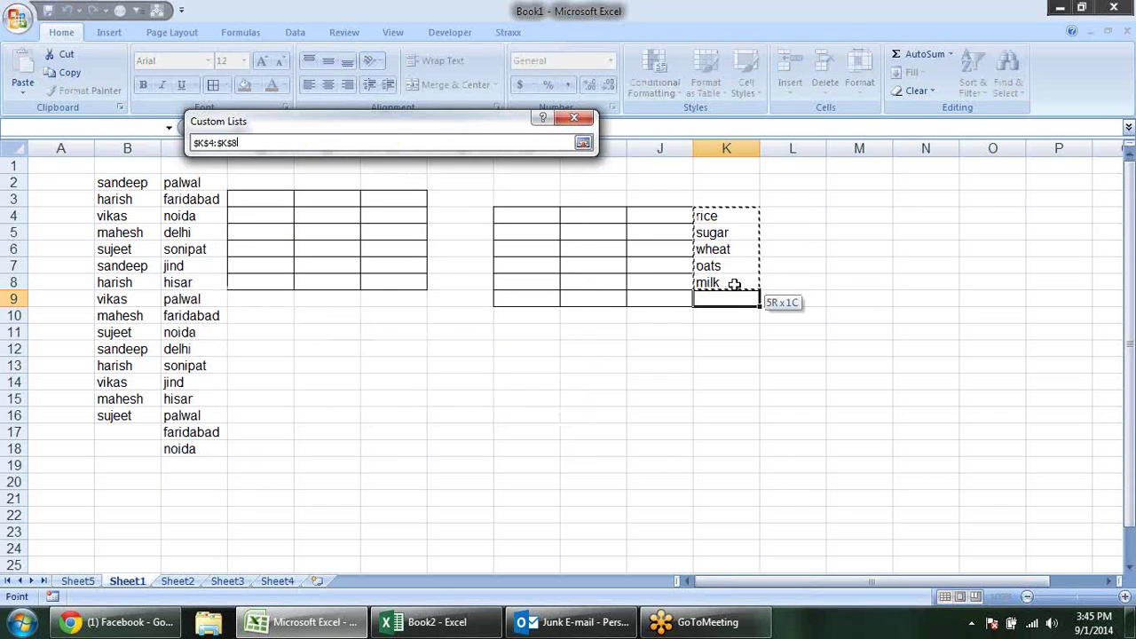
{"action": "left_click", "coordinate": [583, 143]}
{"action": "left_click", "coordinate": [546, 345]}
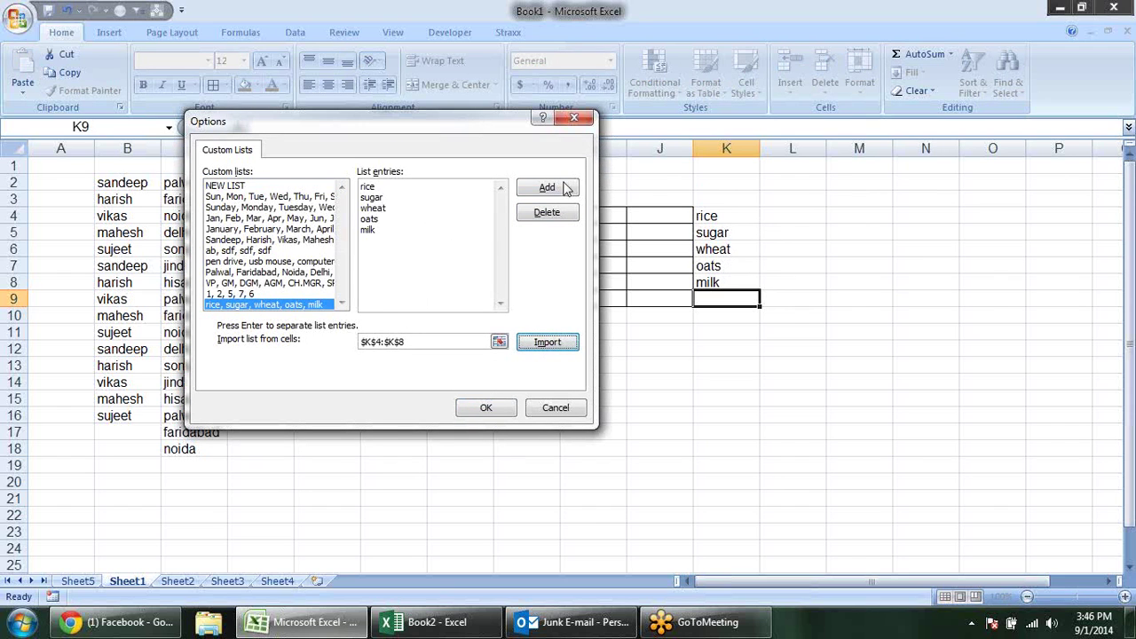
{"action": "left_click", "coordinate": [487, 409]}
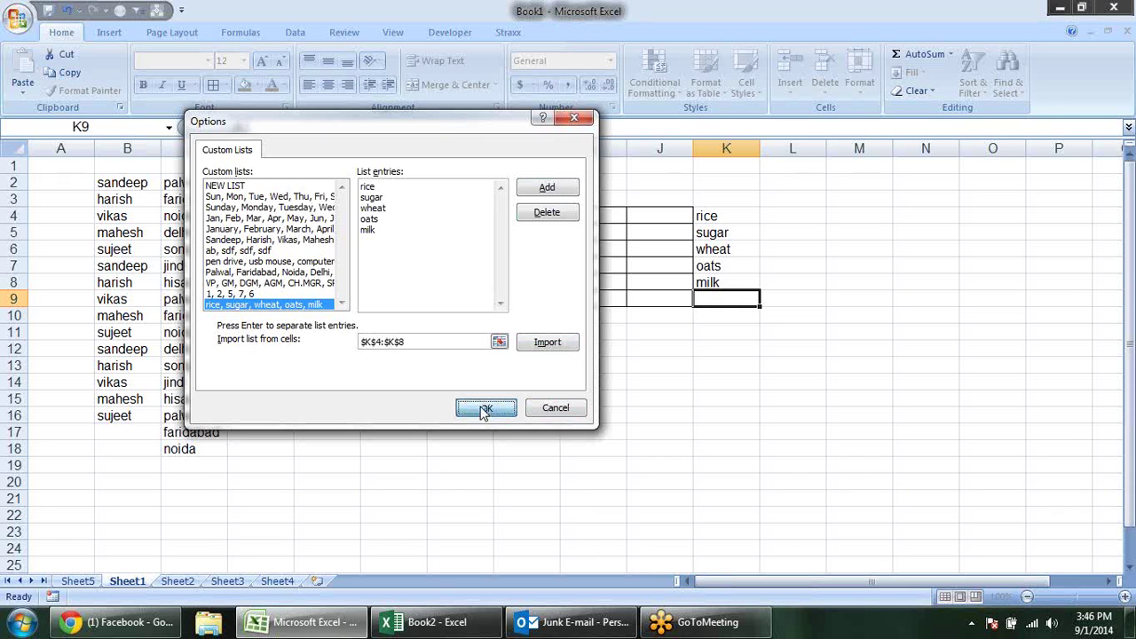
{"action": "left_click", "coordinate": [485, 408]}
{"action": "left_click", "coordinate": [946, 585]}
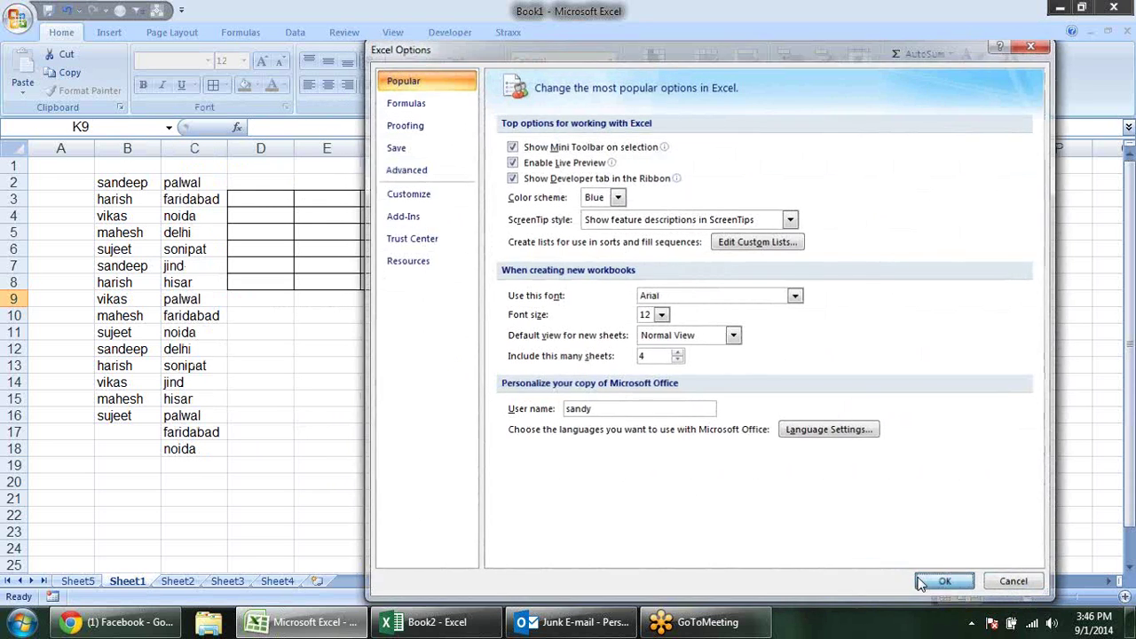
Enter oats in cell G13.
{"action": "left_click", "coordinate": [444, 369]}
{"action": "type", "text": "oats"}
{"action": "key", "text": "Return"}
Autofill G13 down to G20 with the custom grocery list sequence.
{"action": "left_click", "coordinate": [481, 368]}
{"action": "left_click_drag", "start_coordinate": [495, 373], "coordinate": [470, 490]}
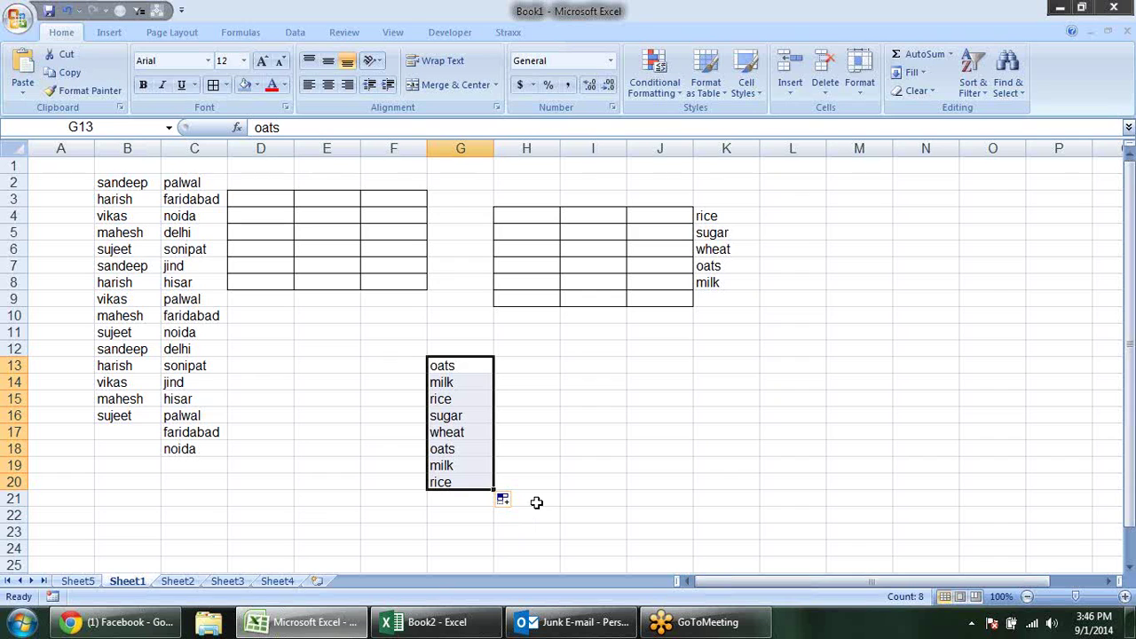
{"action": "left_click", "coordinate": [543, 396]}
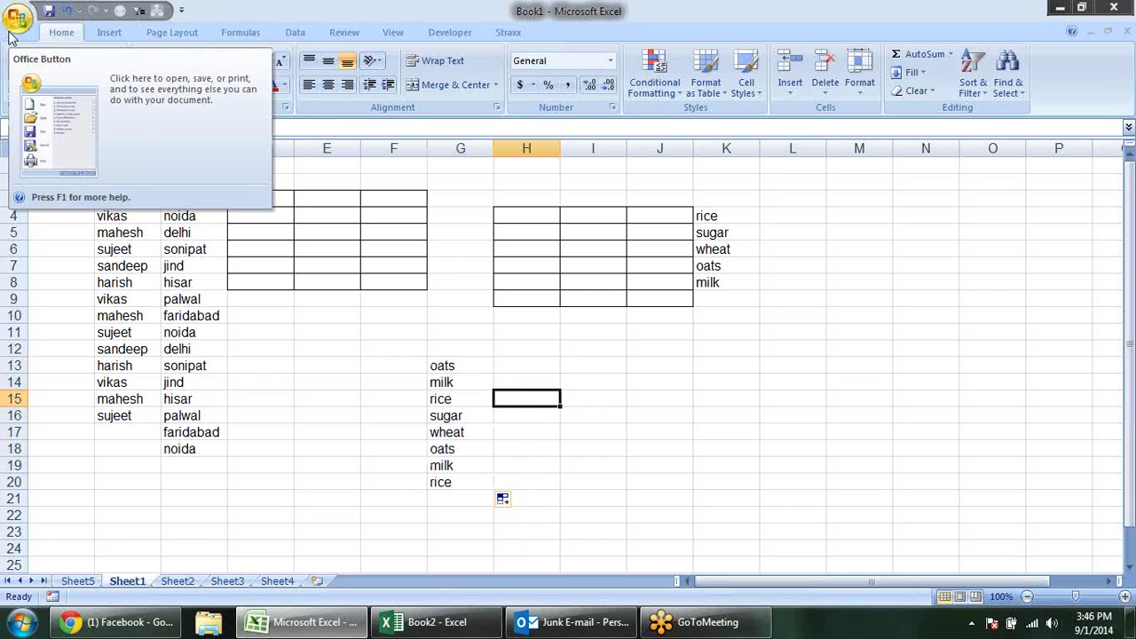
View the Formulas and Popular pages of Excel Options, then close without changes.
{"action": "left_click", "coordinate": [18, 20]}
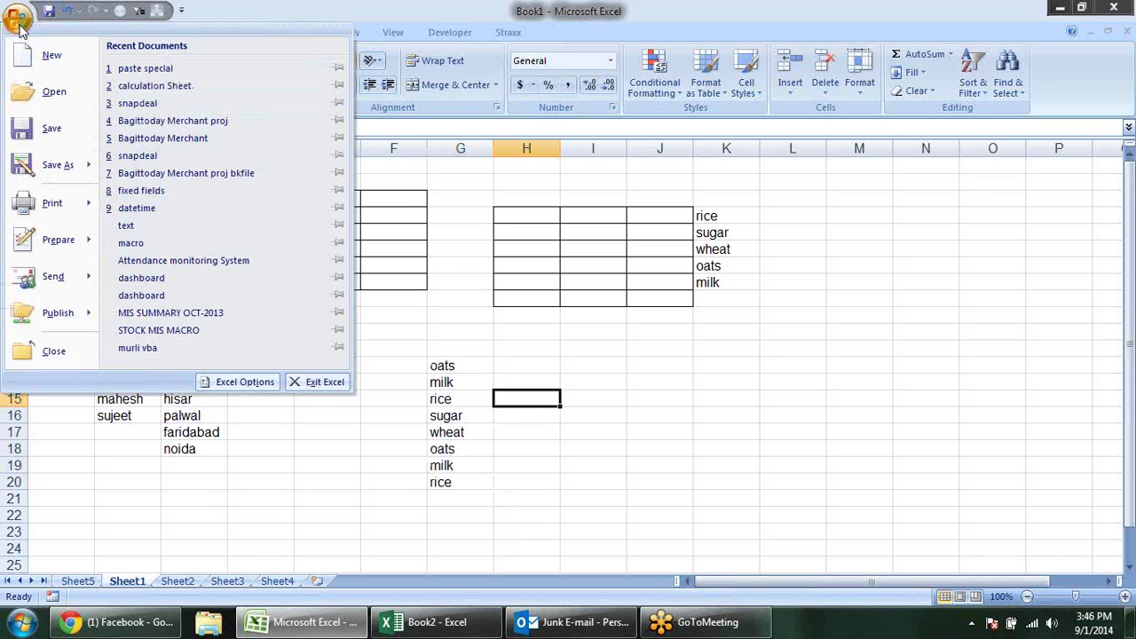
{"action": "left_click", "coordinate": [241, 389]}
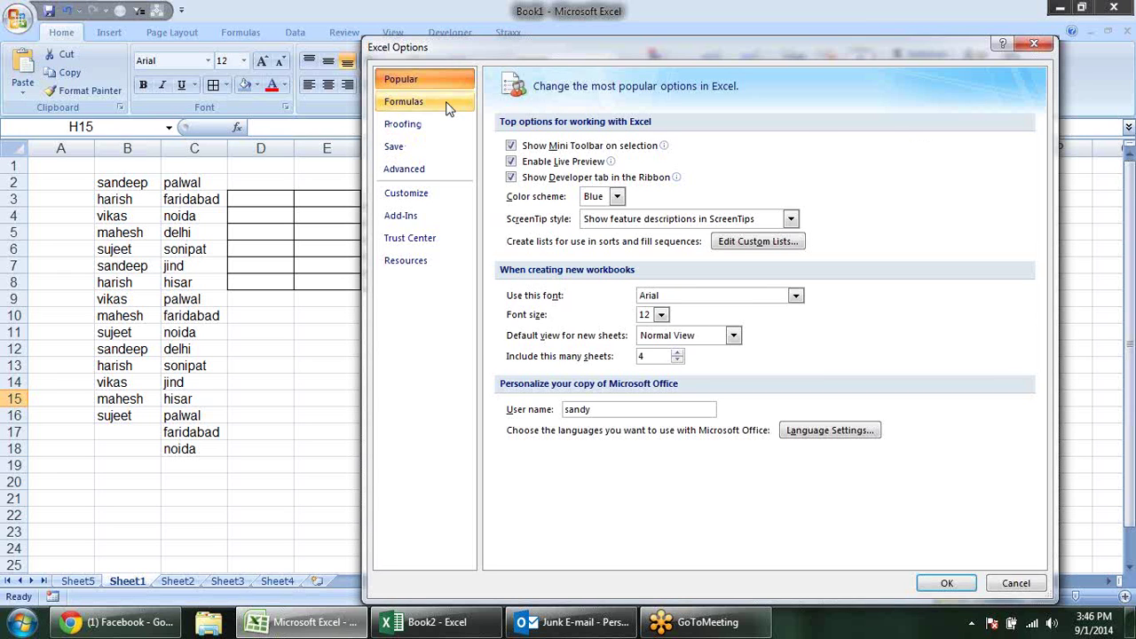
{"action": "left_click", "coordinate": [448, 107]}
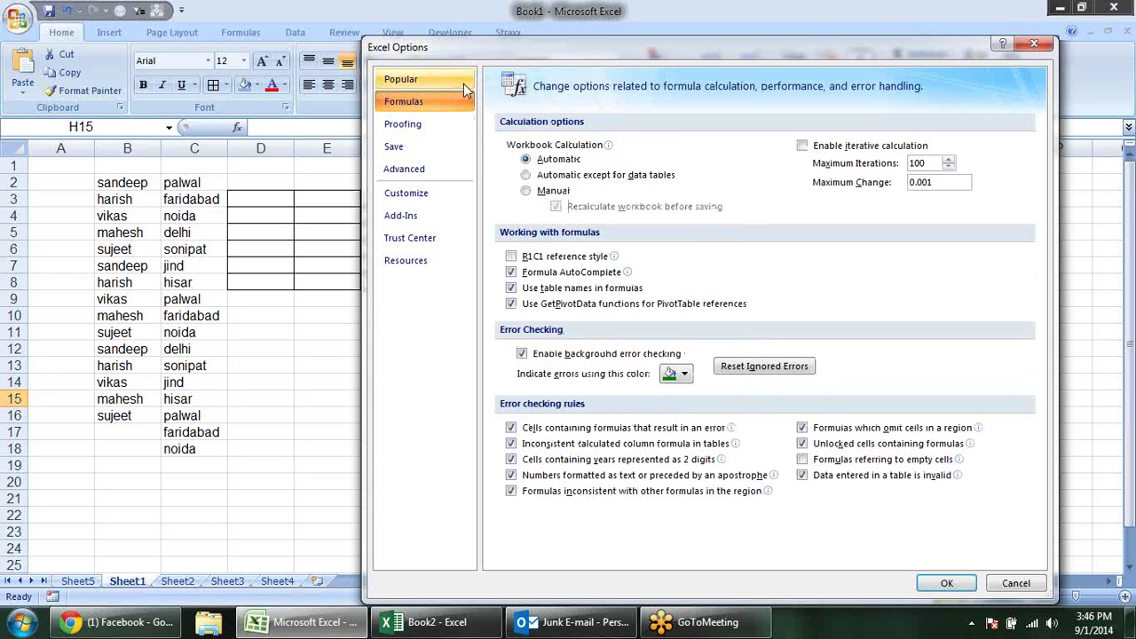
{"action": "left_click", "coordinate": [463, 89]}
{"action": "key", "text": "Escape"}
{"action": "left_click", "coordinate": [387, 338]}
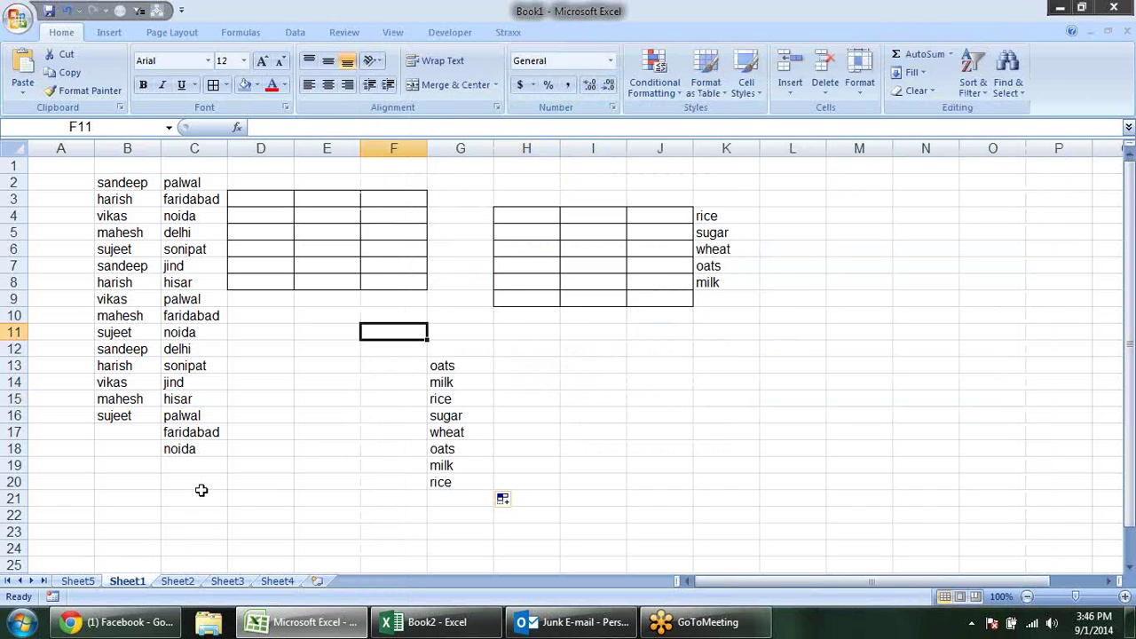
Delete the empty Sheet5 with the Alt+H, D, S shortcut, then select cells on Sheet1.
{"action": "left_click", "coordinate": [75, 584]}
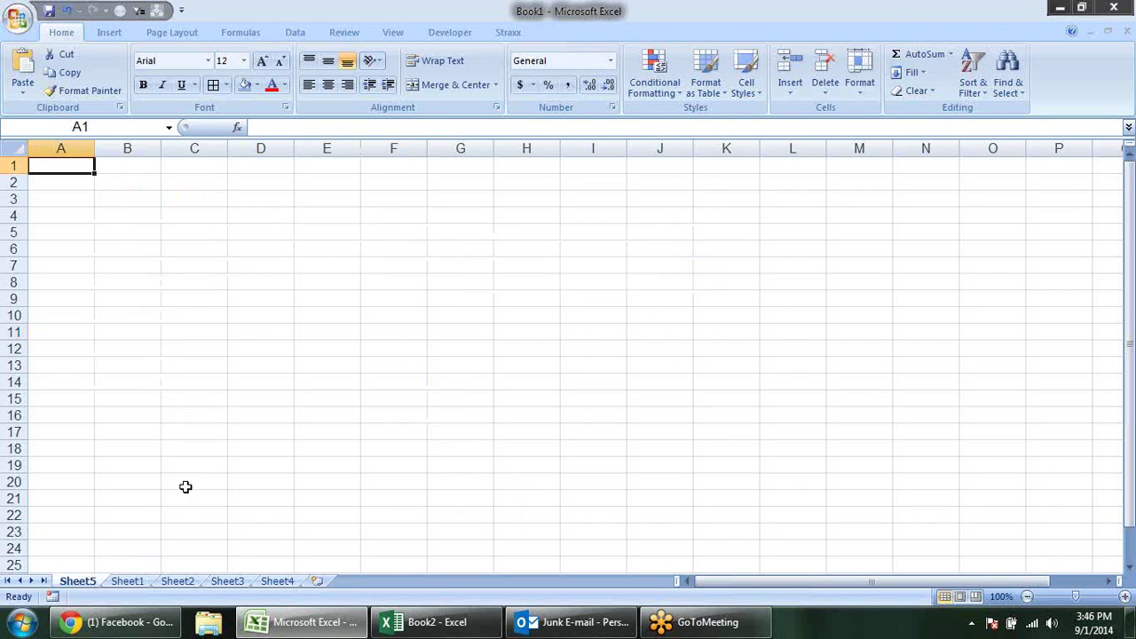
{"action": "key", "text": "alt+h"}
{"action": "key", "text": "d"}
{"action": "key", "text": "s"}
{"action": "key", "text": "Down"}
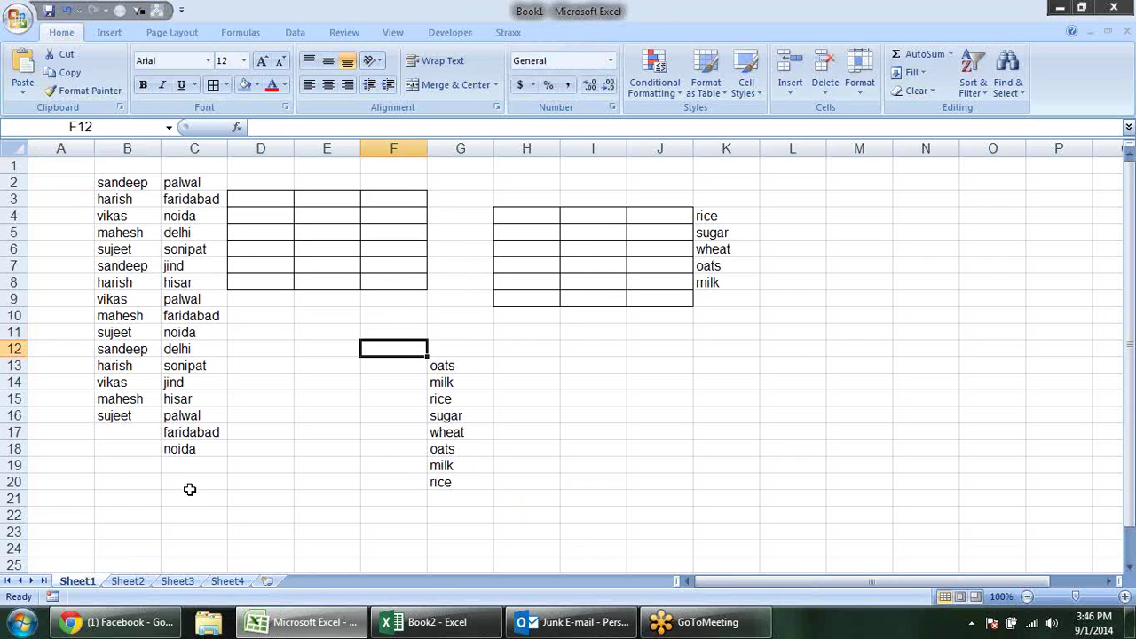
{"action": "left_click", "coordinate": [284, 411]}
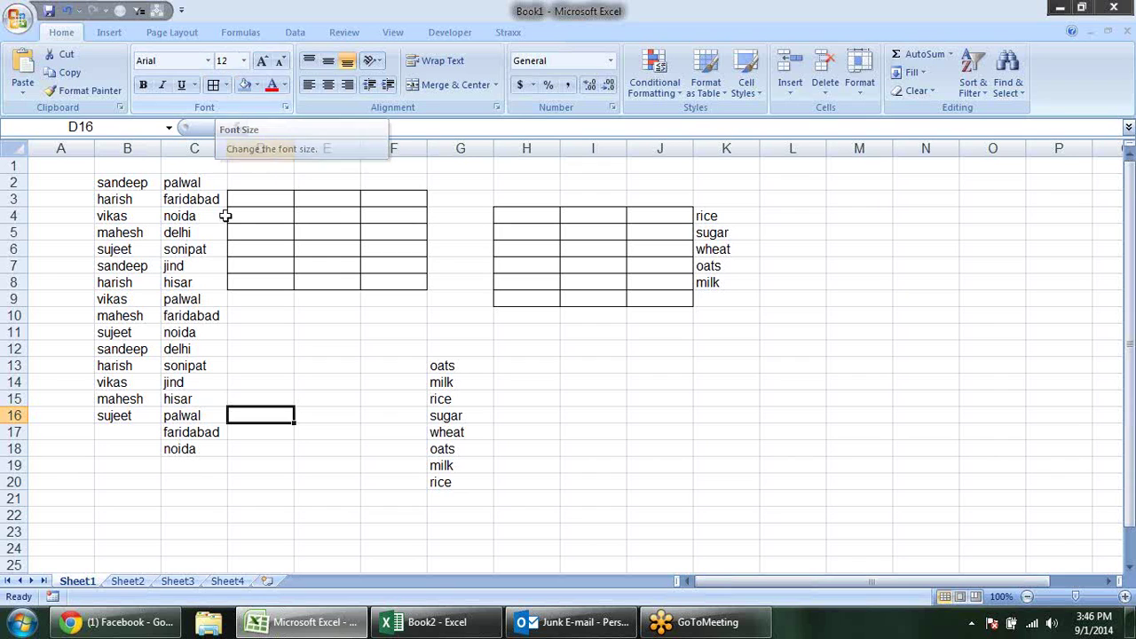
{"action": "left_click", "coordinate": [337, 271]}
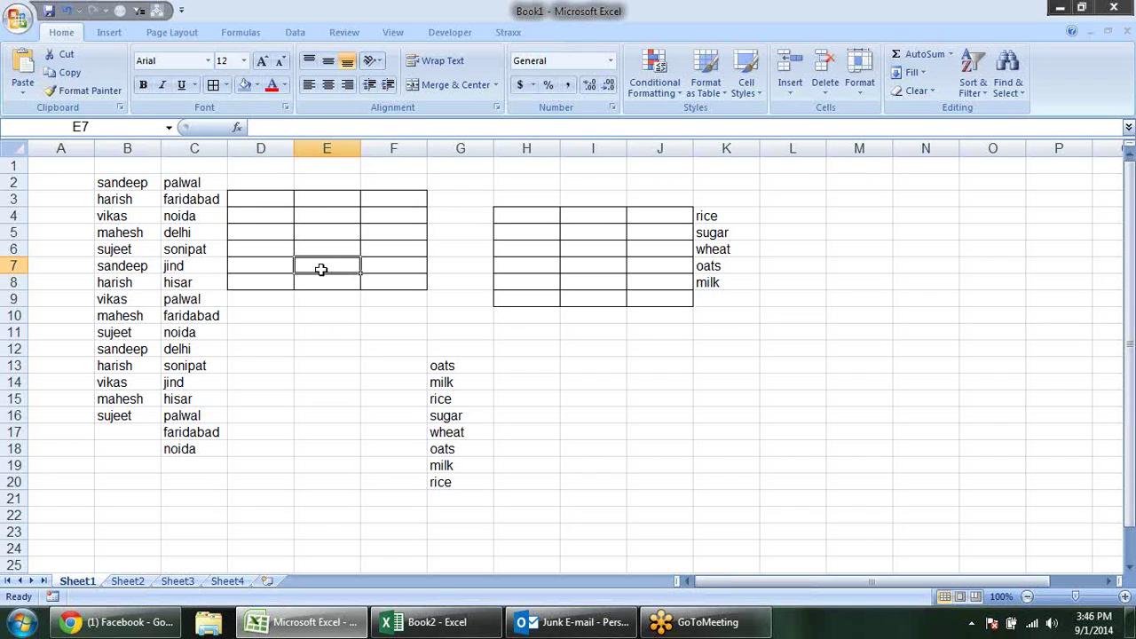
Check Excel 2007's default font list, keeping Arial, then switch to Excel 2013's Book2.
{"action": "left_click", "coordinate": [18, 18]}
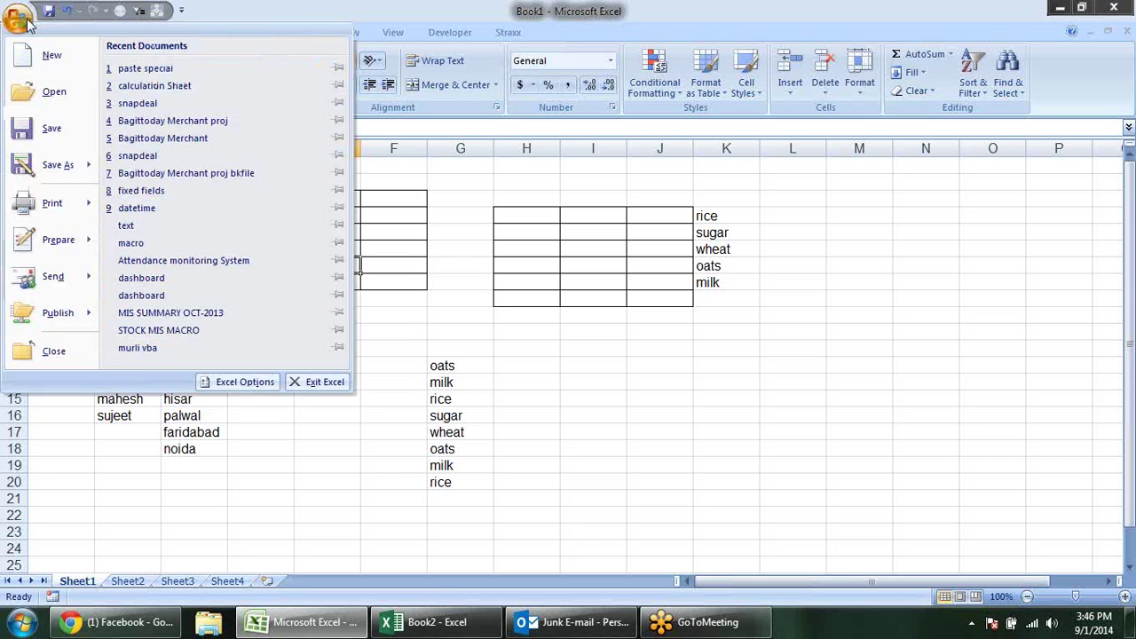
{"action": "left_click", "coordinate": [235, 383]}
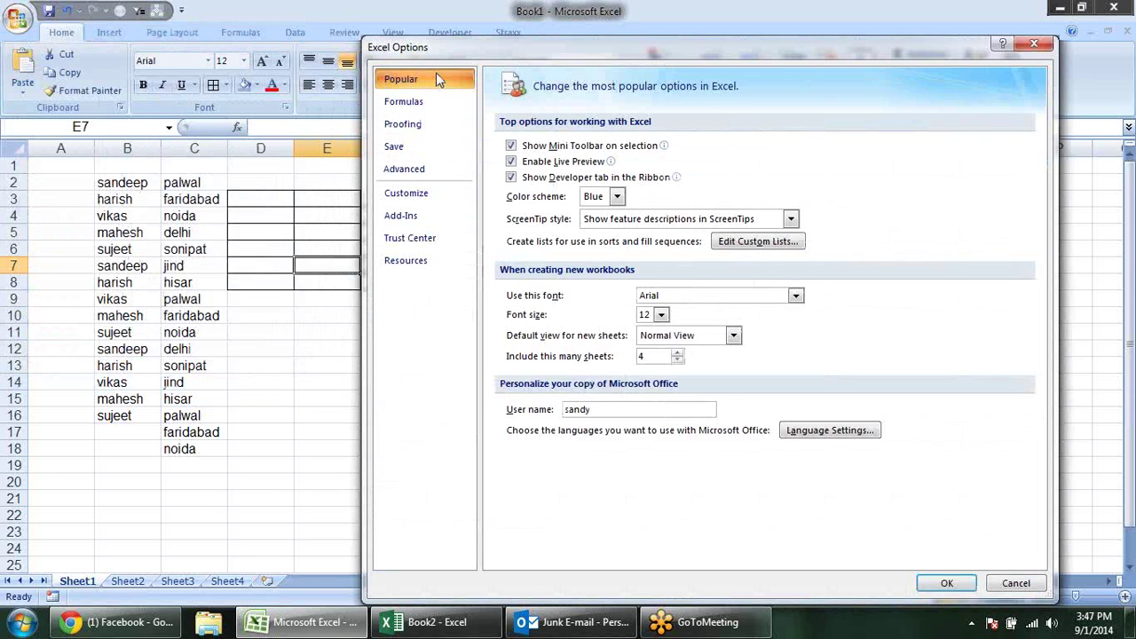
{"action": "left_click", "coordinate": [795, 294]}
{"action": "left_click", "coordinate": [796, 295]}
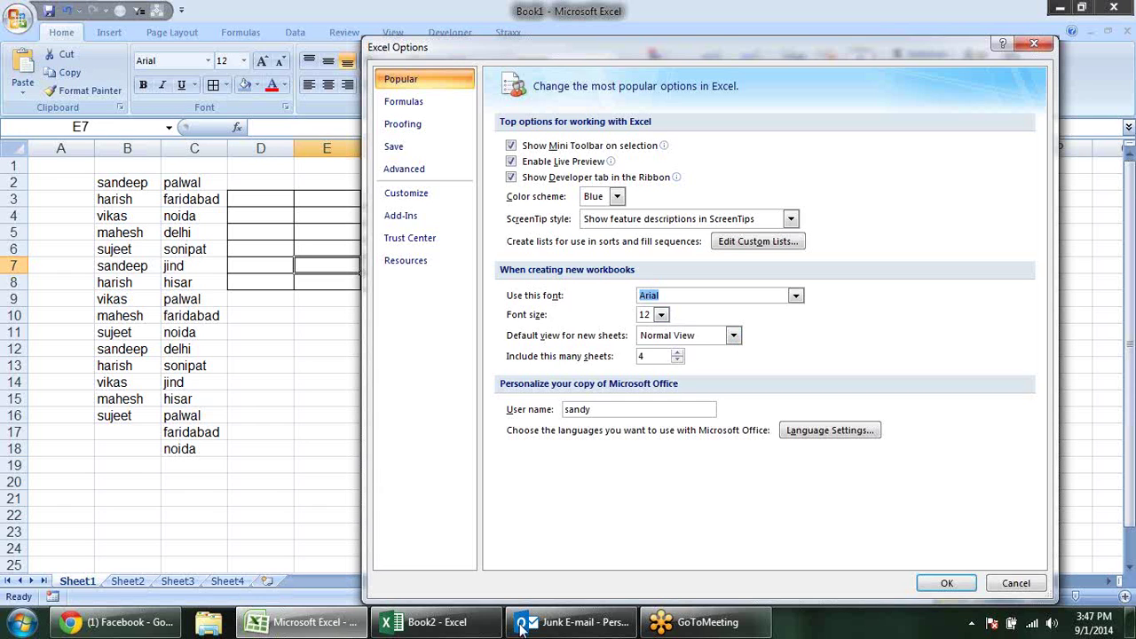
{"action": "left_click", "coordinate": [430, 622]}
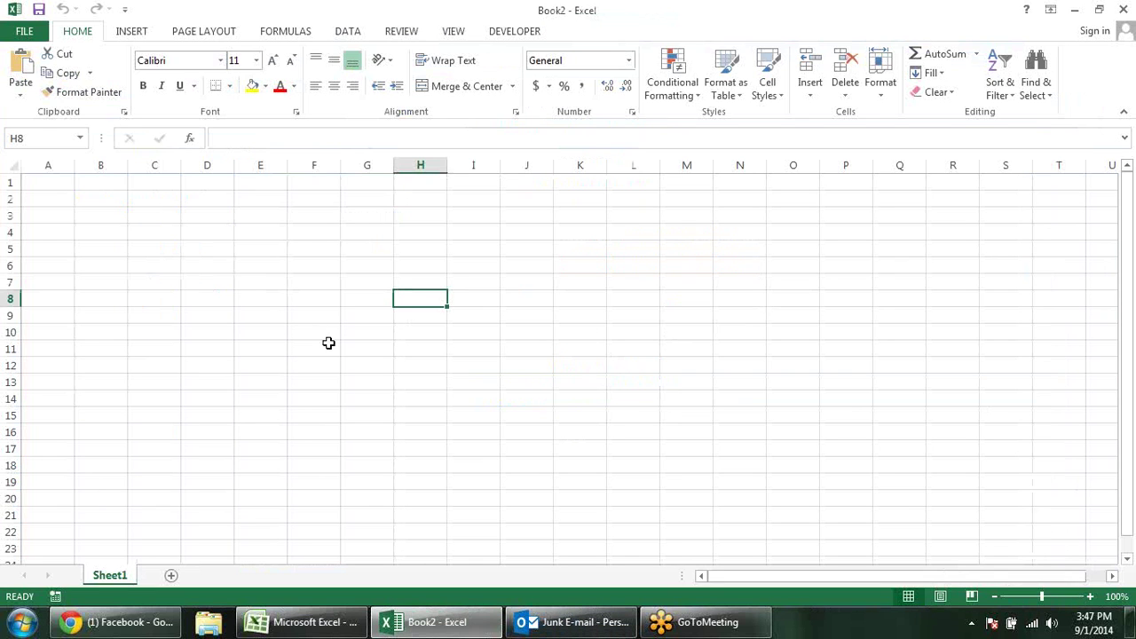
Look at Excel 2013's General options, close them, and return to the Excel 2007 window.
{"action": "left_click", "coordinate": [14, 36]}
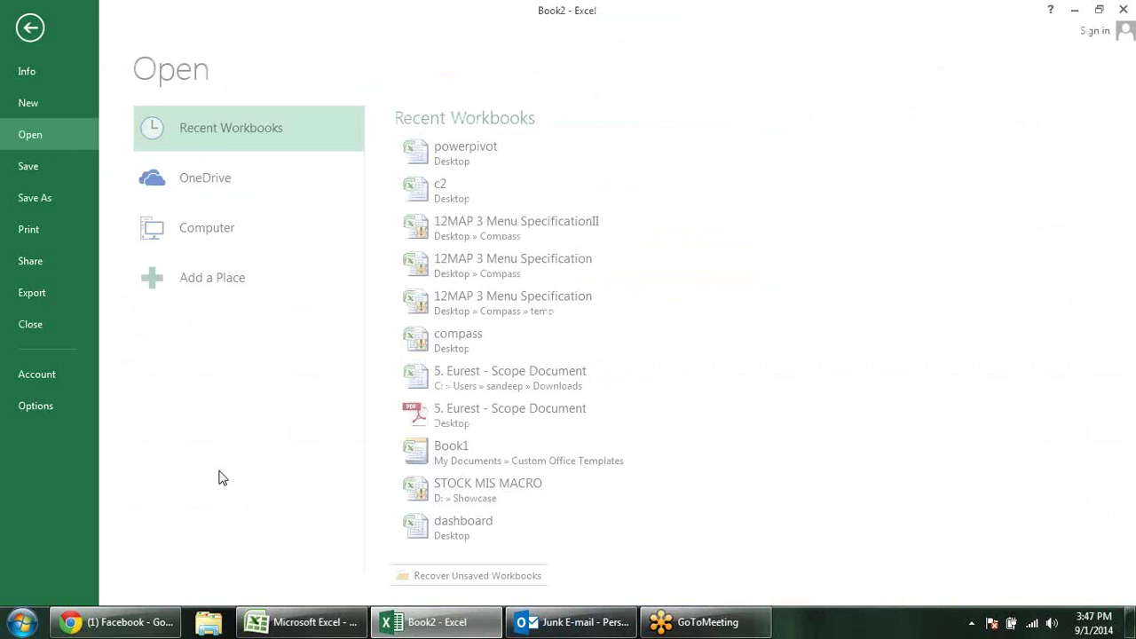
{"action": "left_click", "coordinate": [39, 406]}
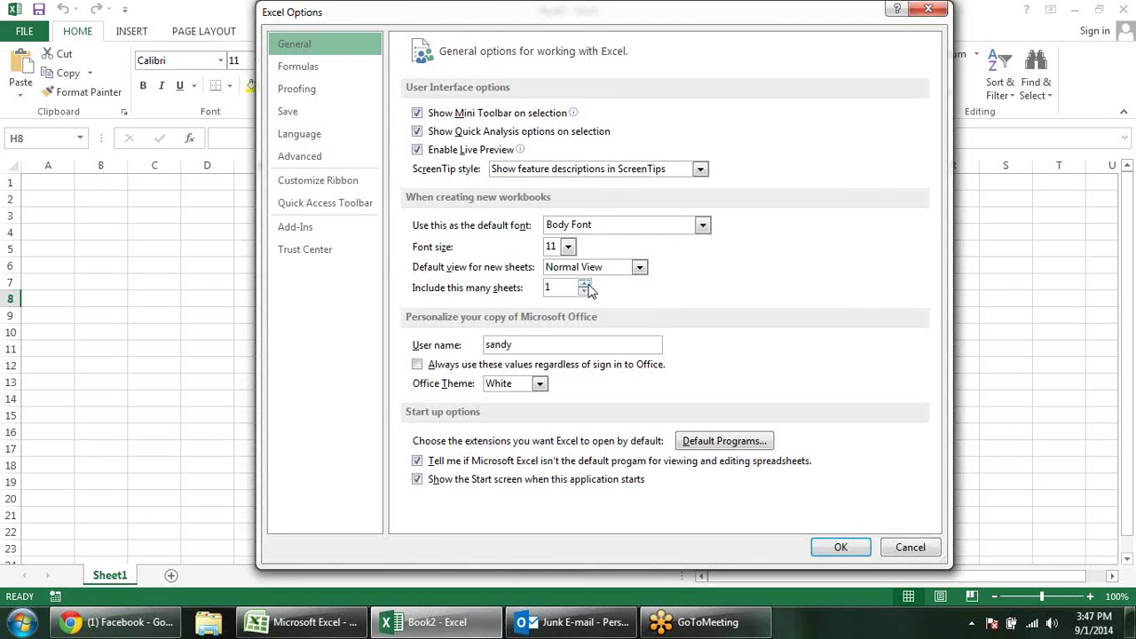
{"action": "key", "text": "Escape"}
{"action": "left_click", "coordinate": [316, 621]}
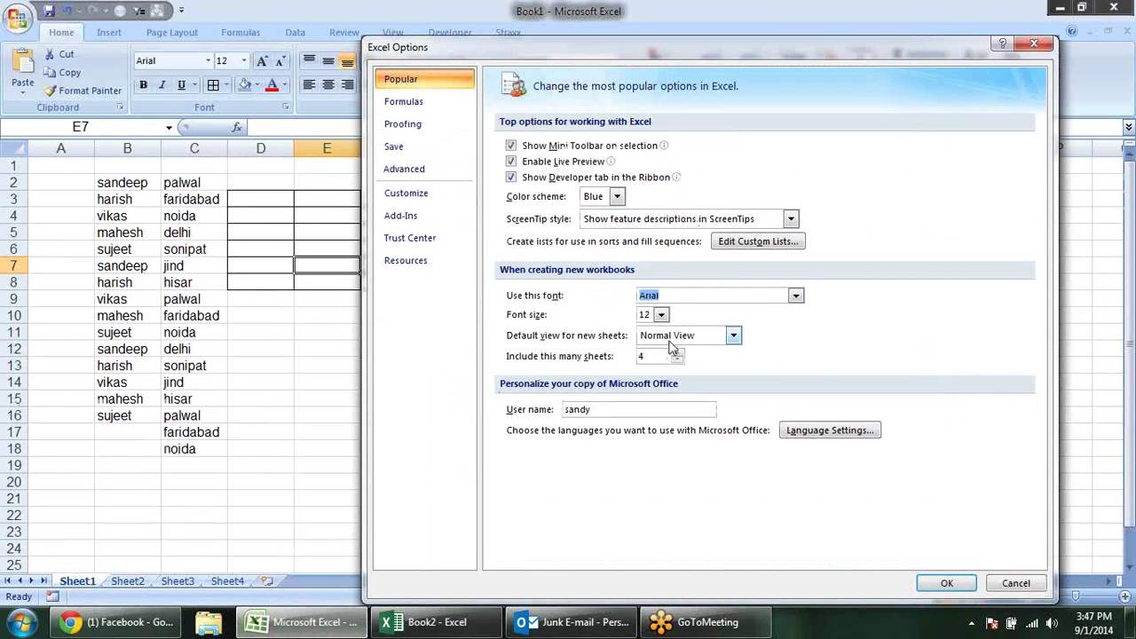
Keep Normal View as the default for new sheets and clear the sheet count of 4.
{"action": "left_click", "coordinate": [733, 336]}
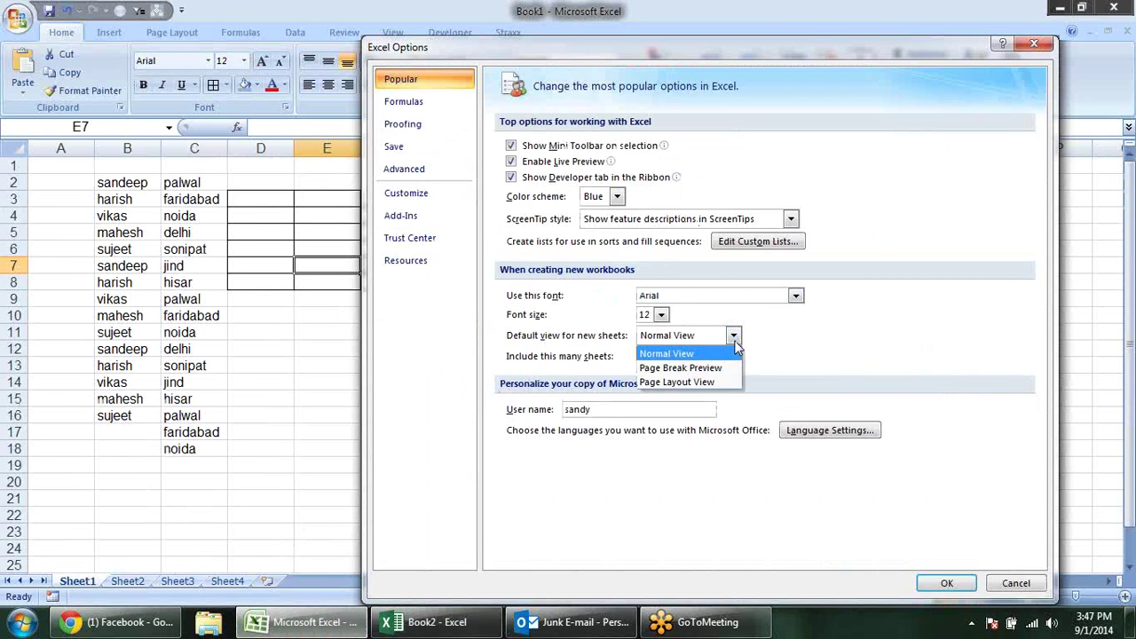
{"action": "left_click", "coordinate": [793, 357]}
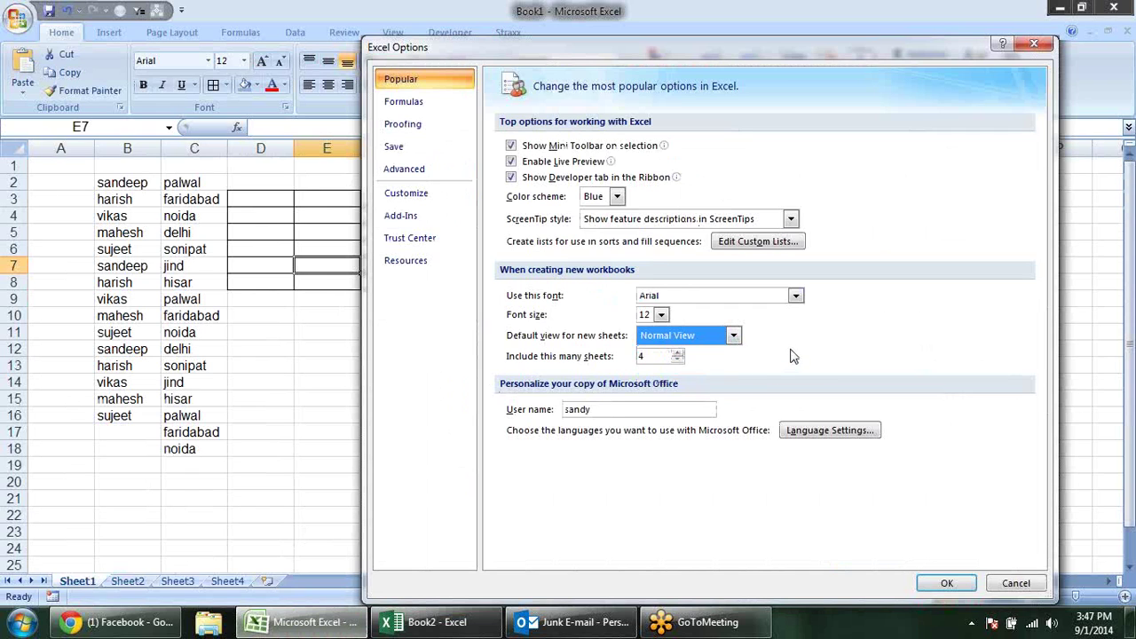
{"action": "left_click", "coordinate": [661, 356]}
{"action": "key", "text": "BackSpace"}
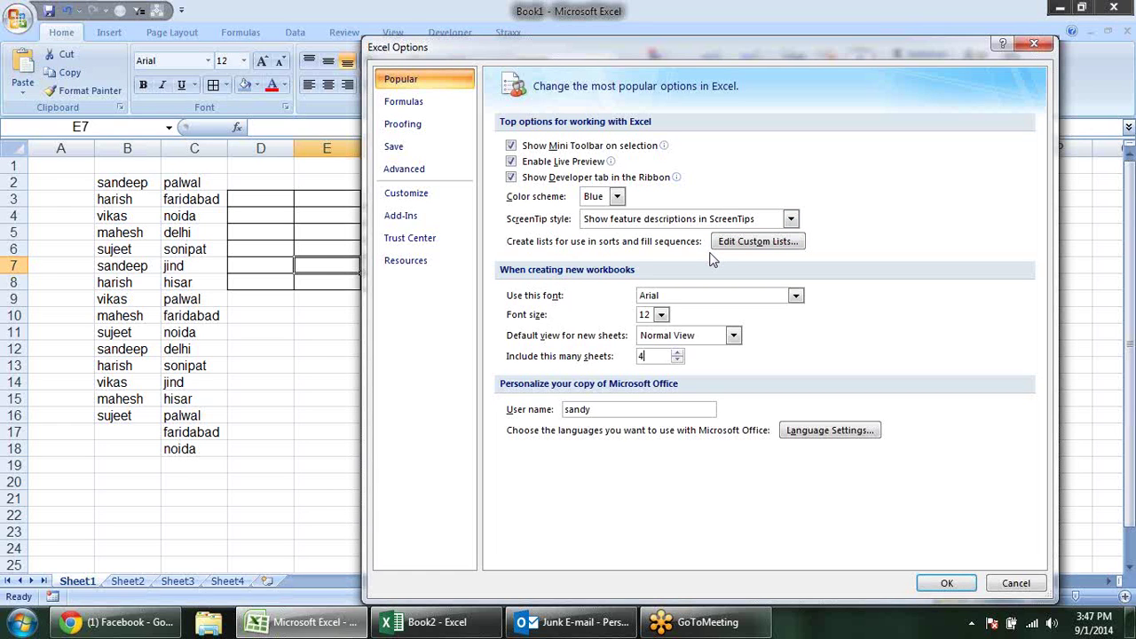
Close Excel Options and enter 12 in L3.
{"action": "left_click", "coordinate": [413, 105]}
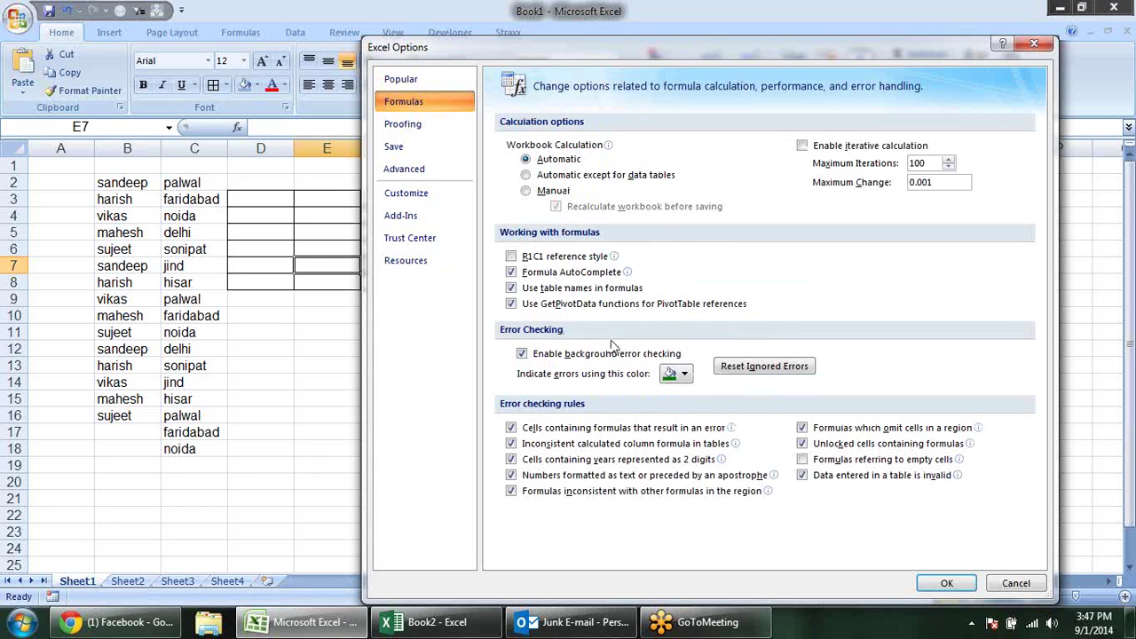
{"action": "key", "text": "Escape"}
{"action": "left_click", "coordinate": [467, 195]}
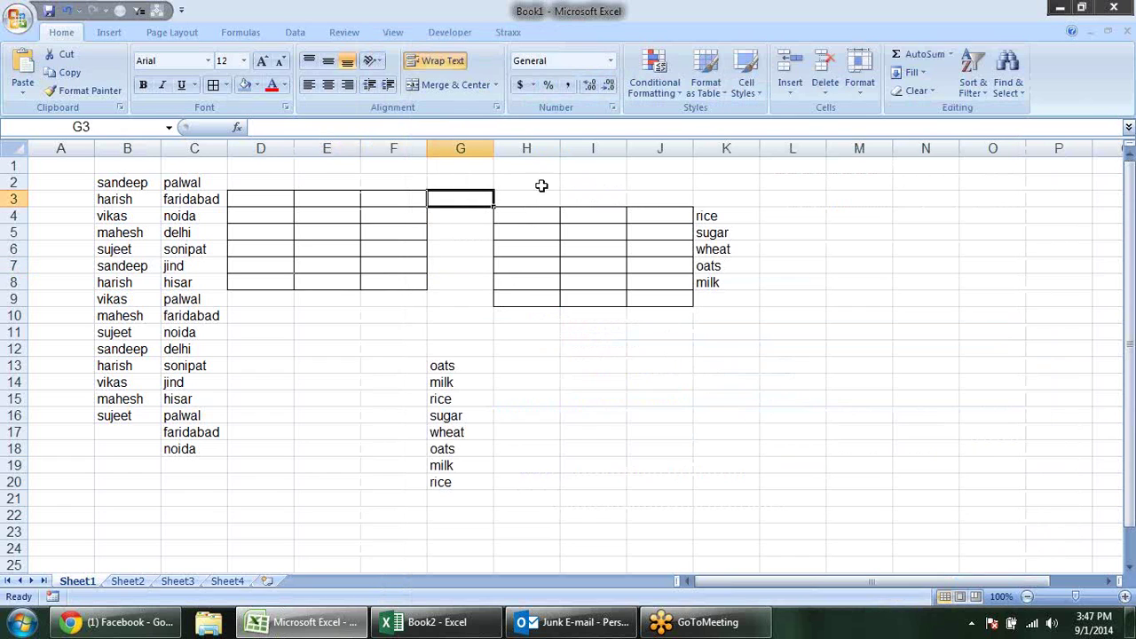
{"action": "left_click_drag", "start_coordinate": [806, 193], "coordinate": [807, 296]}
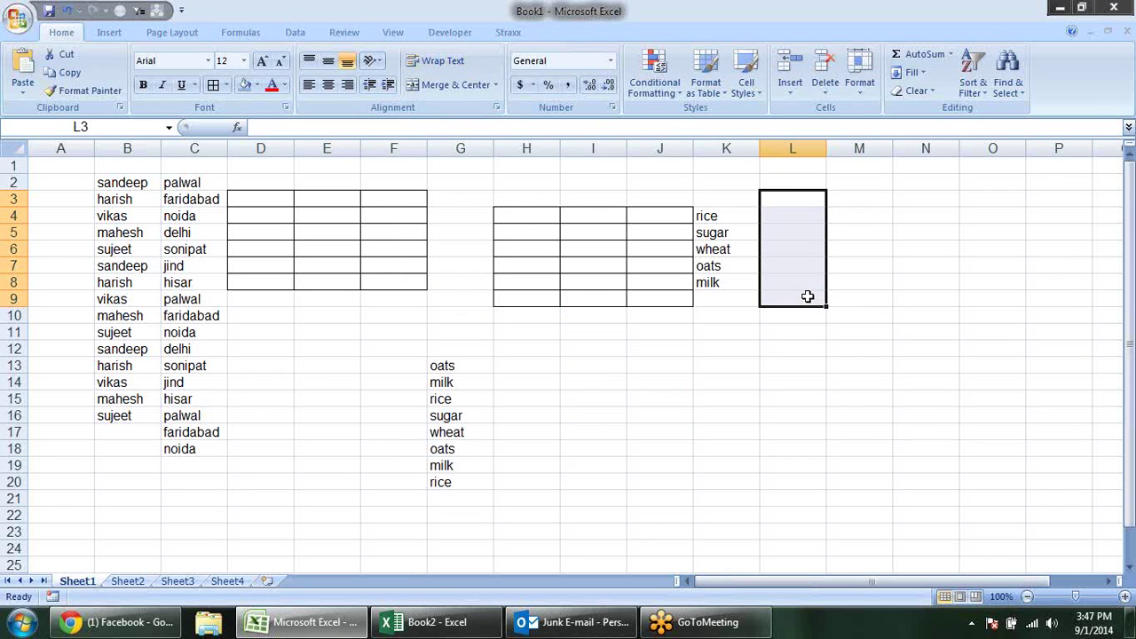
{"action": "type", "text": "=ra"}
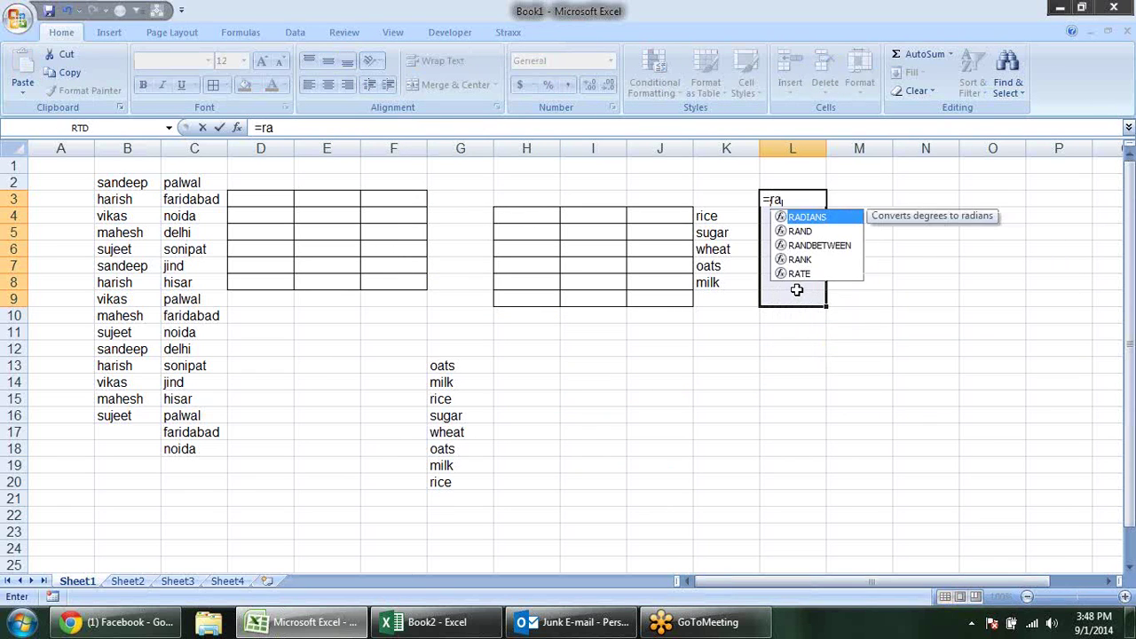
{"action": "key", "text": "Right"}
{"action": "key", "text": "Down"}
{"action": "key", "text": "Down"}
{"action": "key", "text": "Up"}
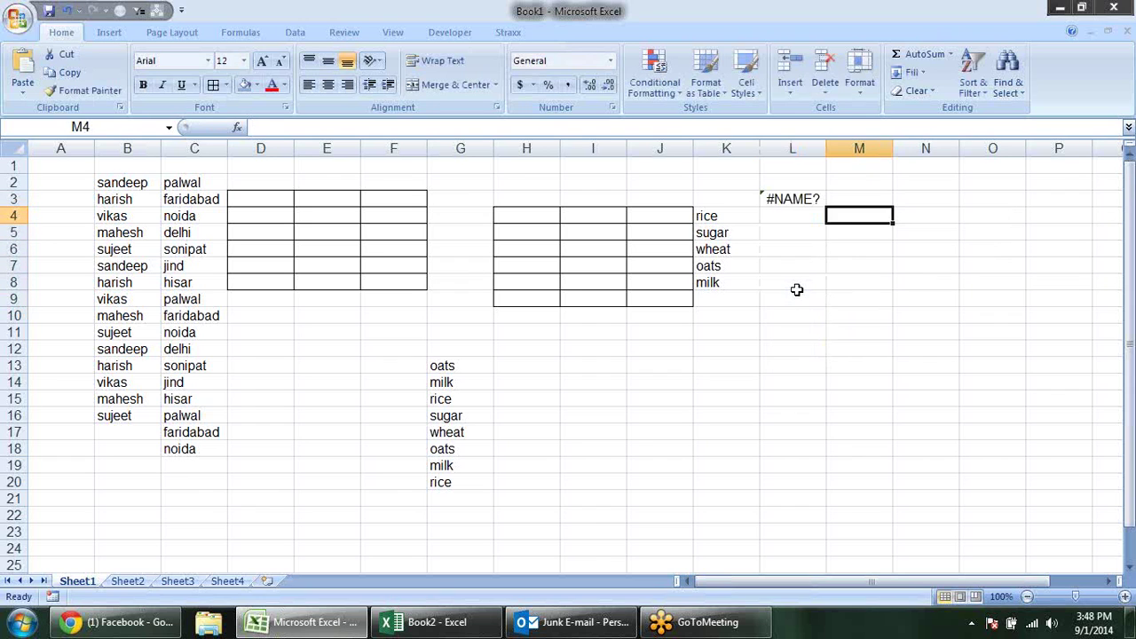
{"action": "key", "text": "Up"}
{"action": "key", "text": "Left"}
{"action": "type", "text": "12"}
{"action": "key", "text": "Return"}
Enter 121, 2 and 1 in L4 to L6.
{"action": "type", "text": "121"}
{"action": "key", "text": "Return"}
{"action": "type", "text": "12"}
{"action": "key", "text": "Return"}
{"action": "key", "text": "Up"}
{"action": "key", "text": "Delete"}
{"action": "type", "text": "2"}
{"action": "key", "text": "Return"}
{"action": "type", "text": "1"}
{"action": "key", "text": "Return"}
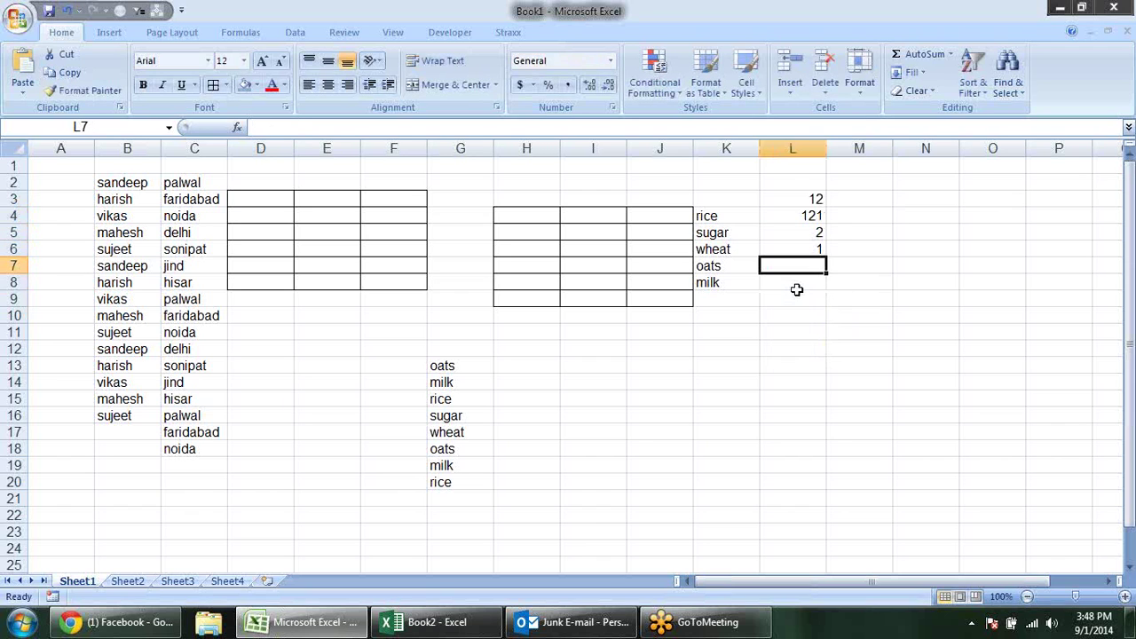
Total L3:L6 in L7 with AutoSum (=SUM(L3:L6)) and make it bold.
{"action": "key", "text": "alt+equal"}
{"action": "key", "text": "Return"}
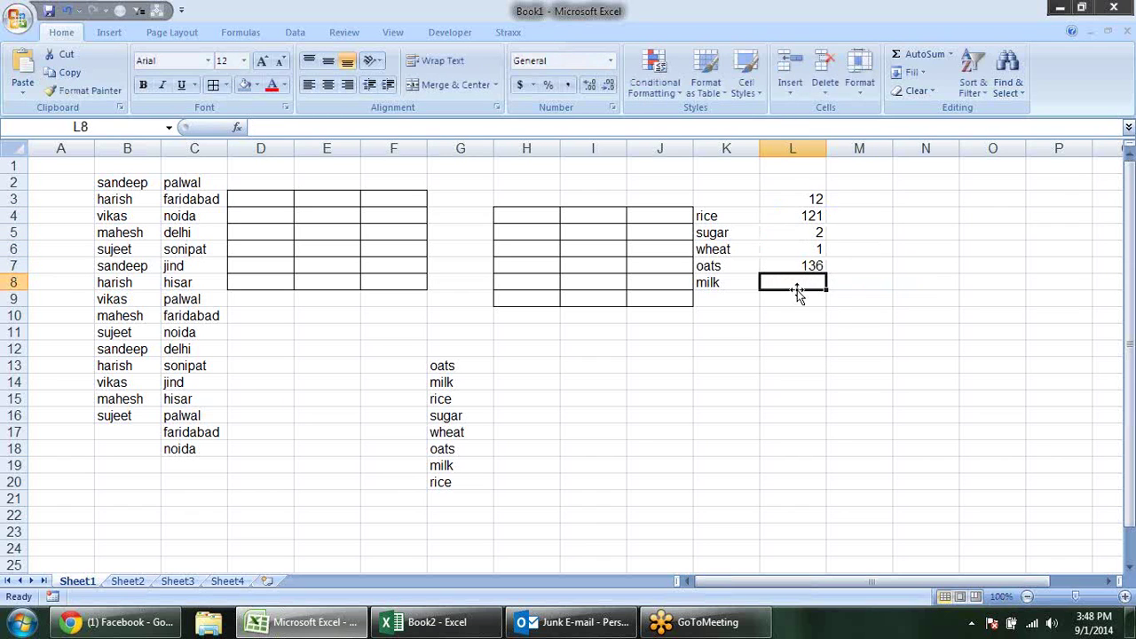
{"action": "left_click", "coordinate": [789, 264]}
{"action": "key", "text": "ctrl+b"}
Change L4 to 50 so the L7 total reads 65.
{"action": "left_click", "coordinate": [804, 213]}
{"action": "type", "text": "50"}
{"action": "key", "text": "Return"}
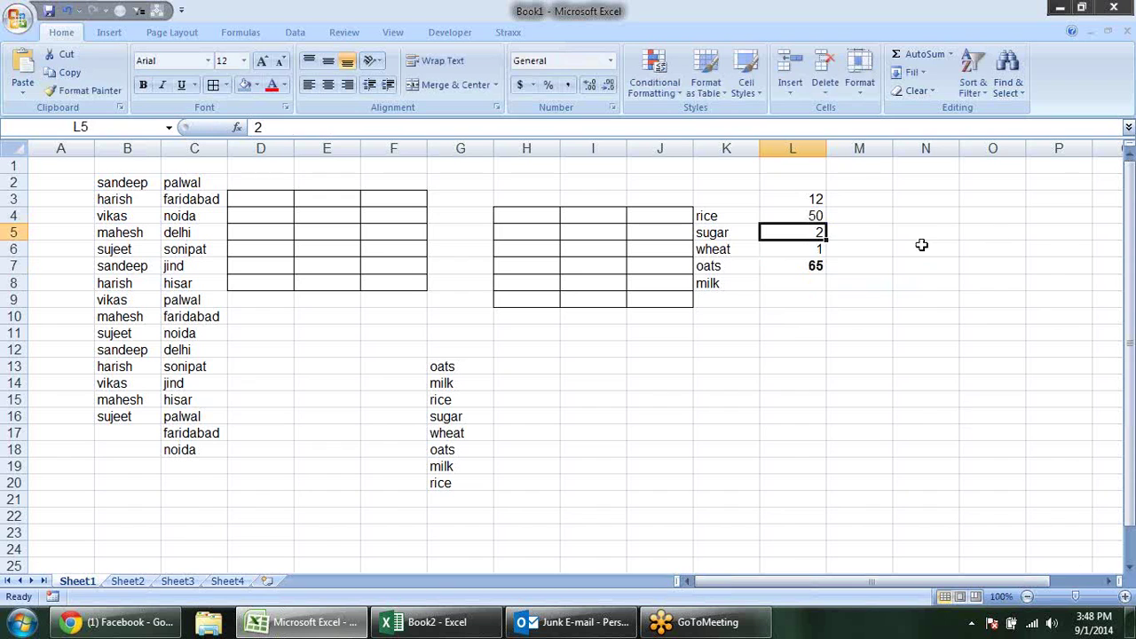
{"action": "left_click_drag", "start_coordinate": [813, 252], "coordinate": [813, 266]}
{"action": "left_click", "coordinate": [805, 263]}
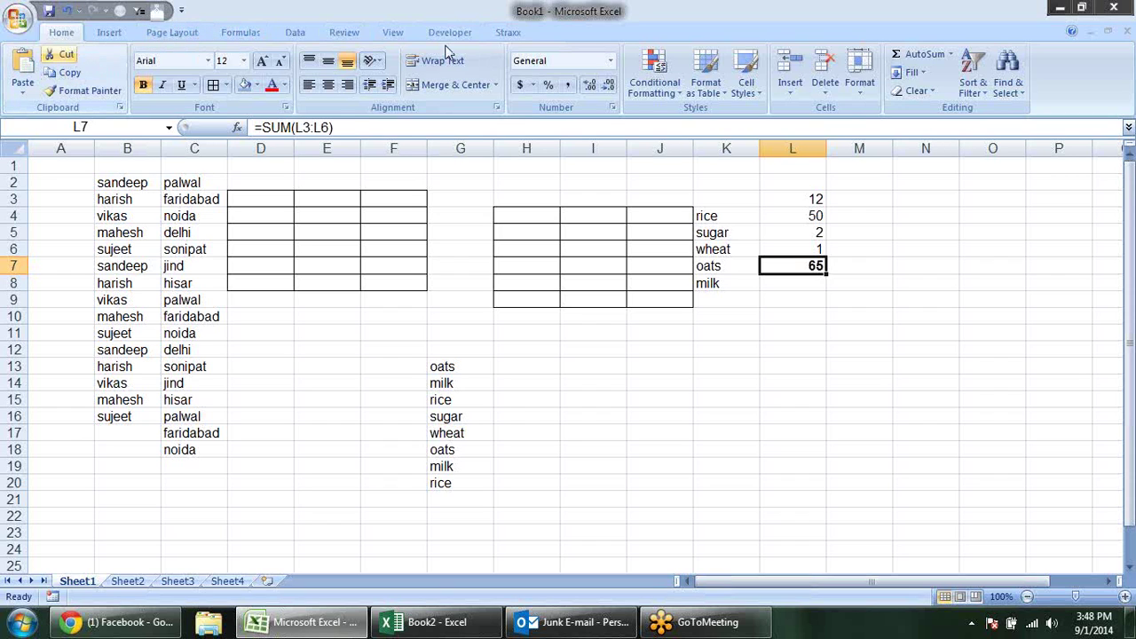
Set workbook calculation to Manual in the Excel Options Formulas settings.
{"action": "key", "text": "alt+f"}
{"action": "key", "text": "i"}
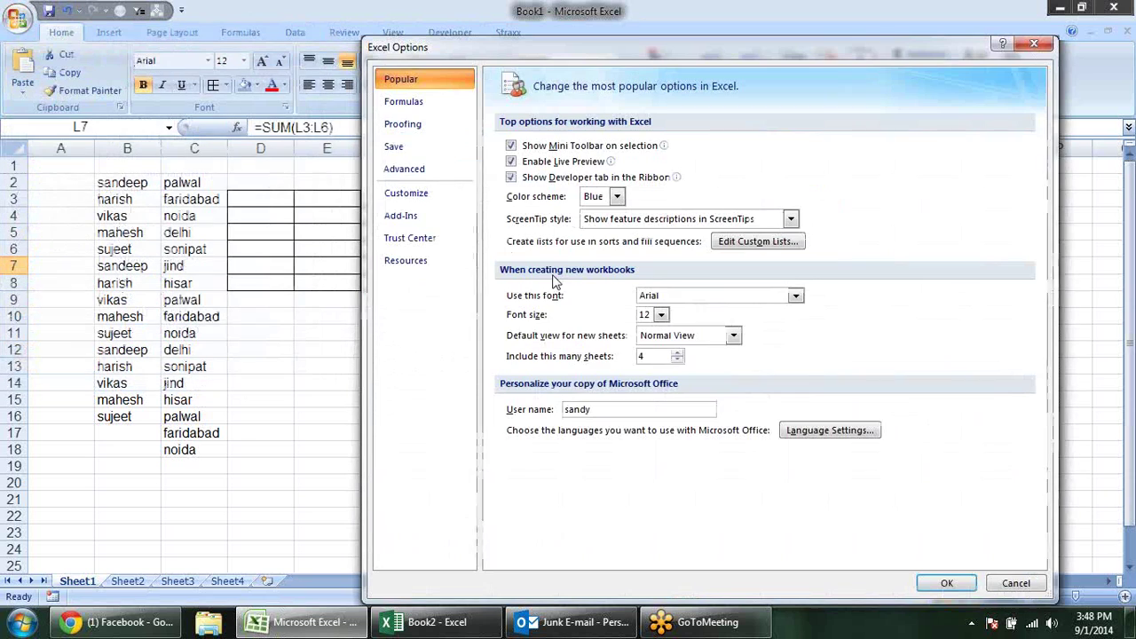
{"action": "left_click", "coordinate": [456, 104]}
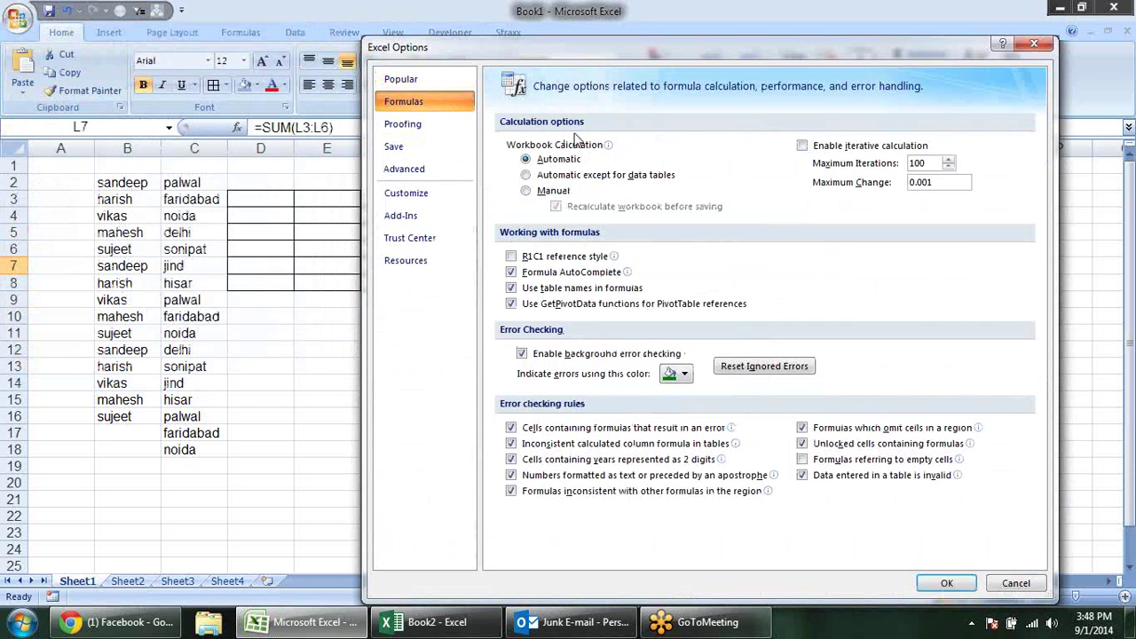
{"action": "left_click", "coordinate": [554, 190]}
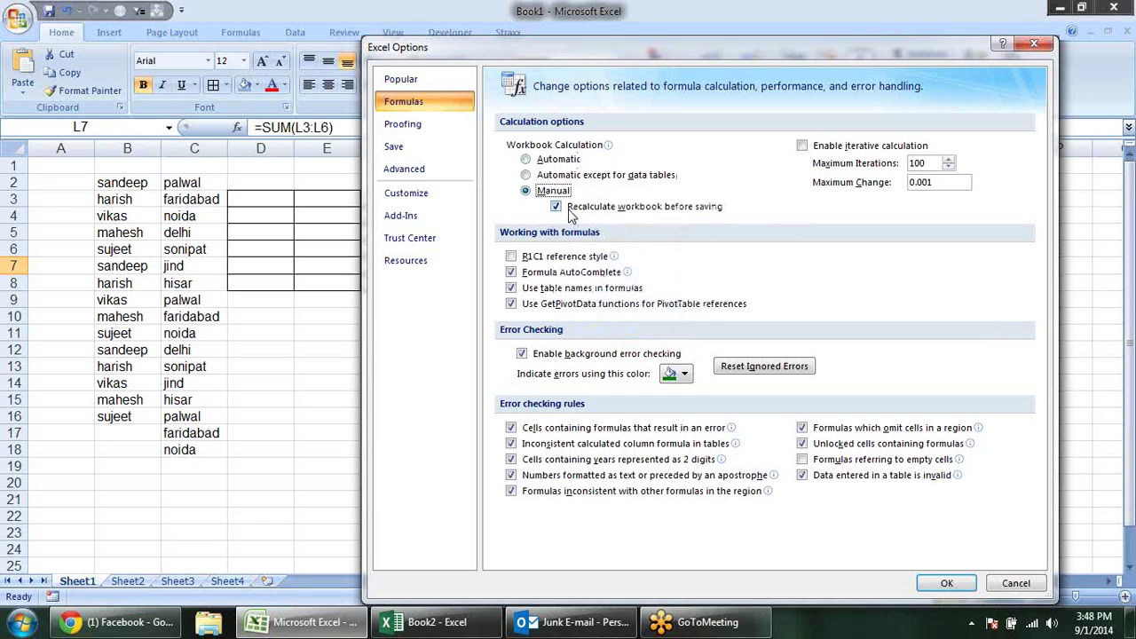
{"action": "left_click", "coordinate": [943, 583]}
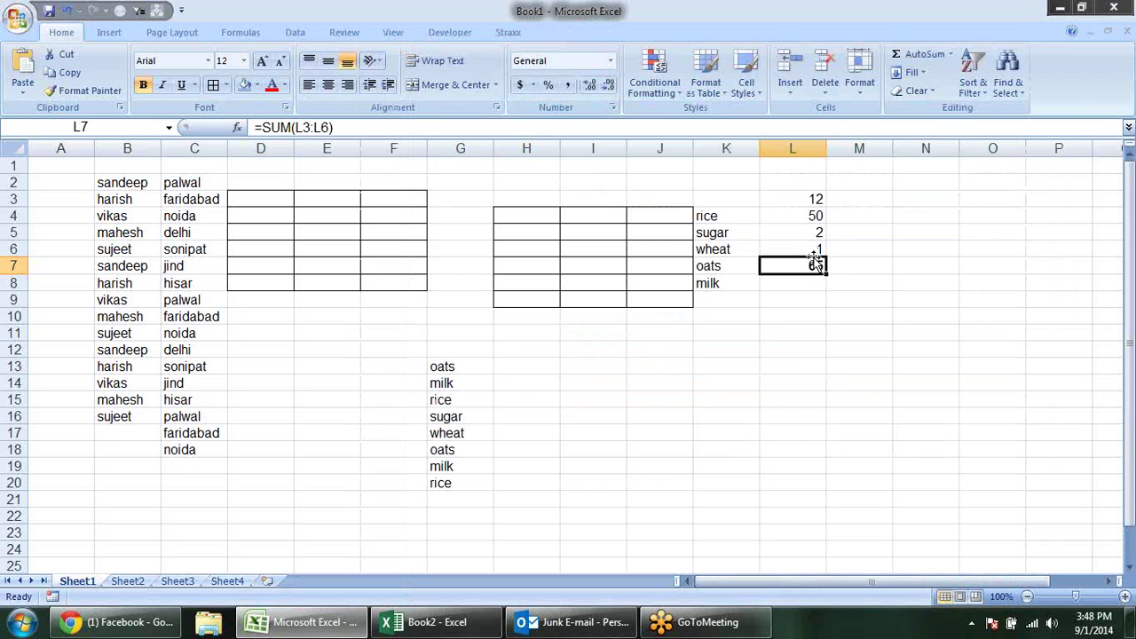
Change L4 to 150 and re-enter the bold L7 total formula to update it.
{"action": "left_click", "coordinate": [812, 214]}
{"action": "type", "text": "150"}
{"action": "key", "text": "Return"}
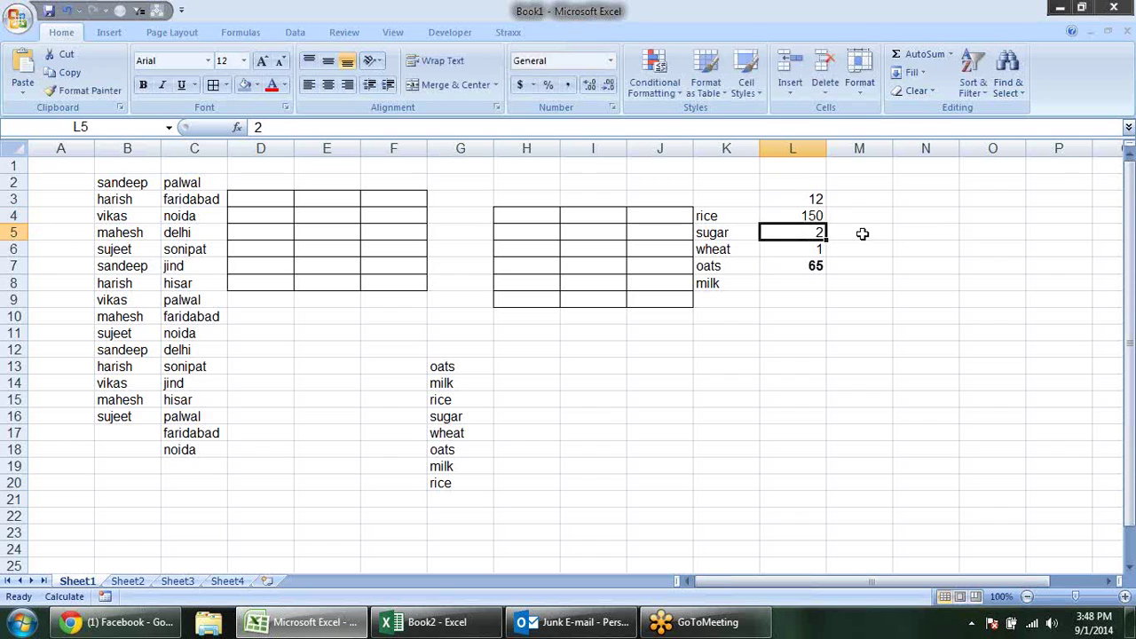
{"action": "left_click", "coordinate": [814, 266]}
{"action": "left_click", "coordinate": [813, 282]}
{"action": "left_click", "coordinate": [815, 267]}
{"action": "key", "text": "ctrl+b"}
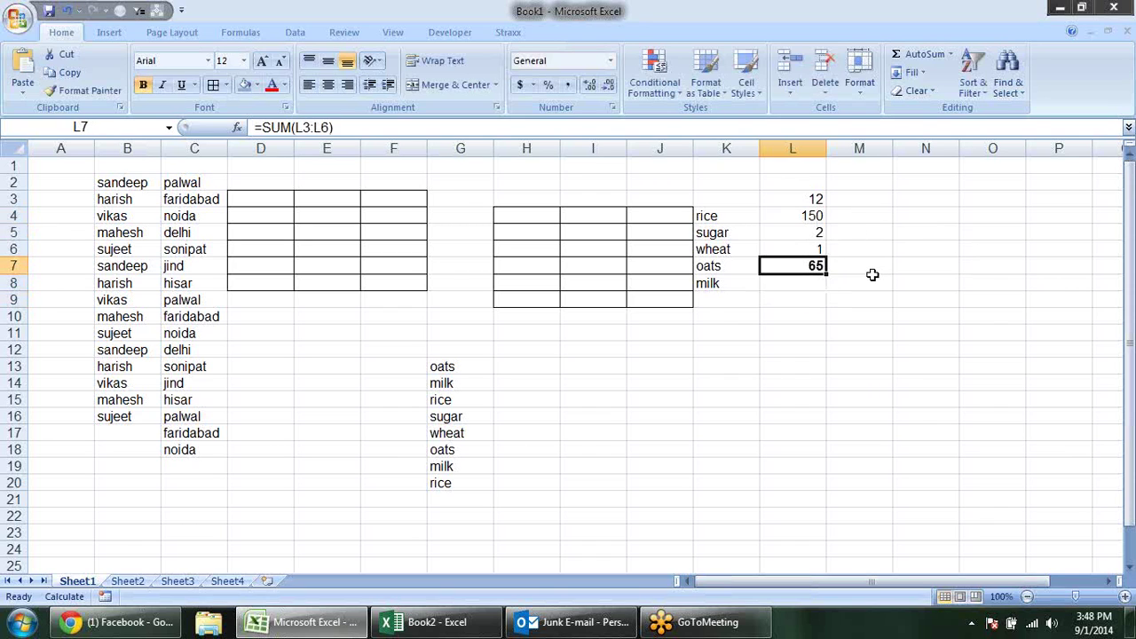
{"action": "key", "text": "F2"}
{"action": "key", "text": "Return"}
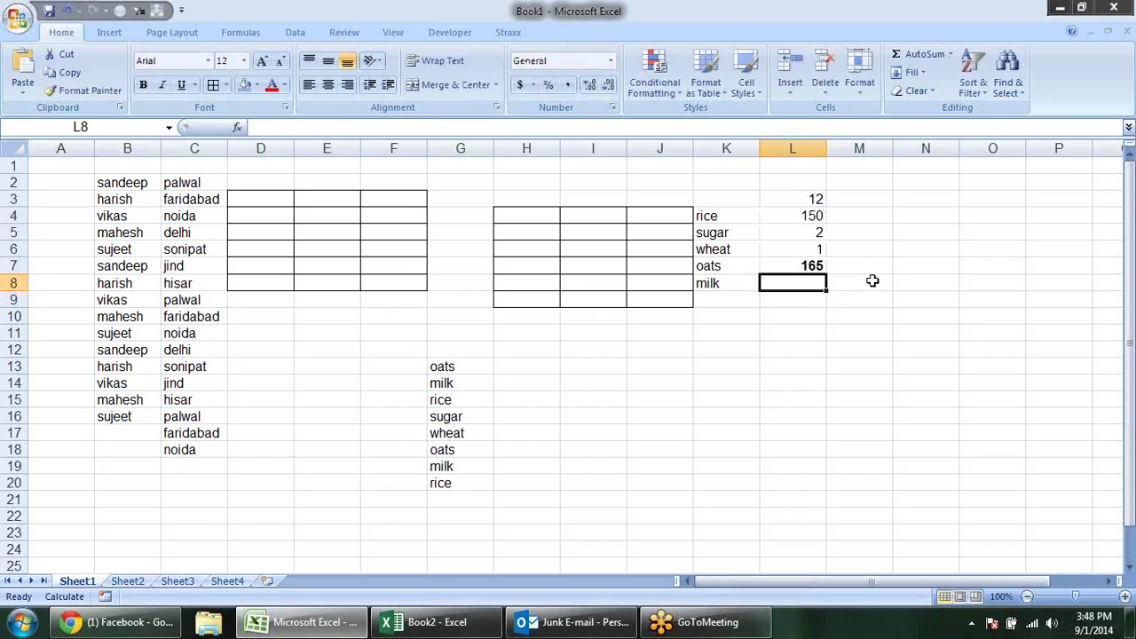
{"action": "key", "text": "Up"}
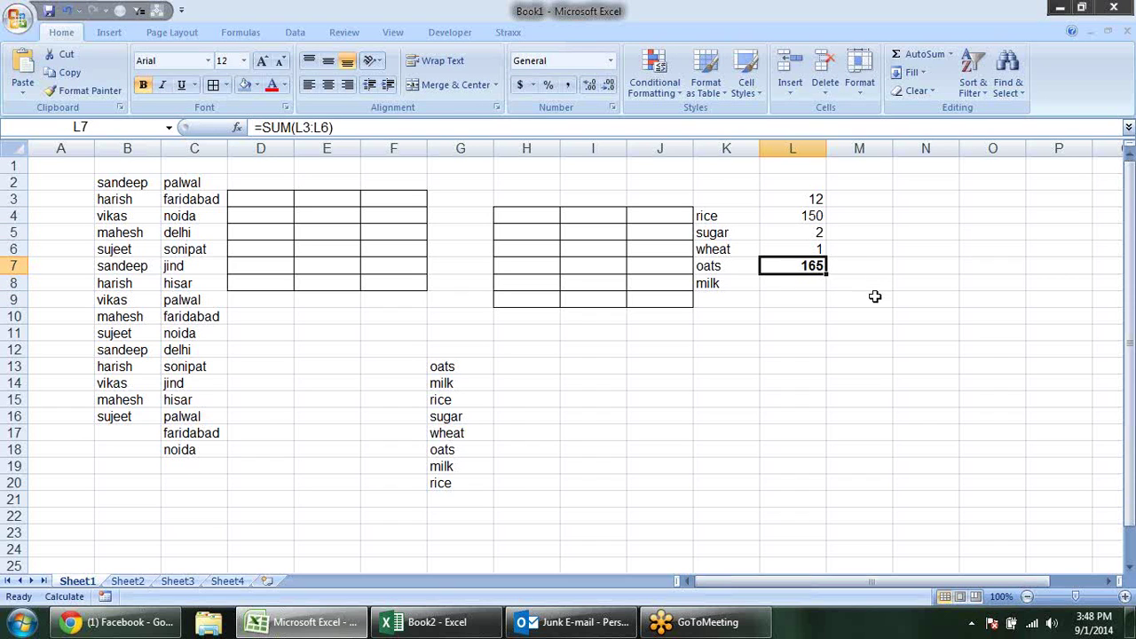
Change L4 to 79 and recalculate with F9 so L7 reads 94.
{"action": "left_click", "coordinate": [823, 213]}
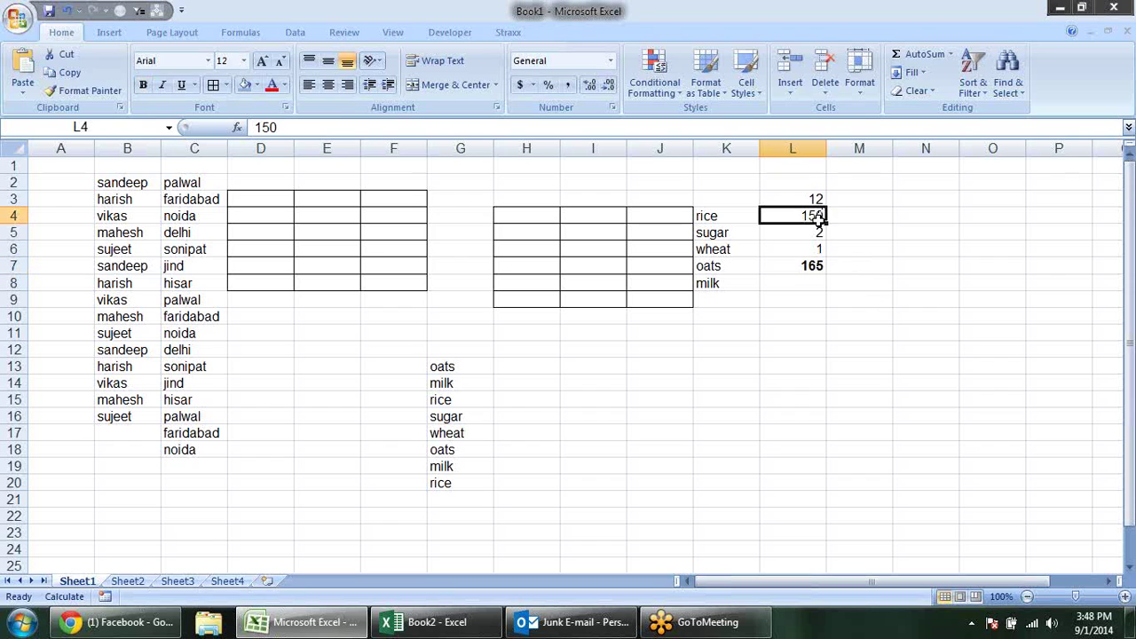
{"action": "type", "text": "79"}
{"action": "key", "text": "Return"}
{"action": "key", "text": "Return"}
{"action": "key", "text": "Down"}
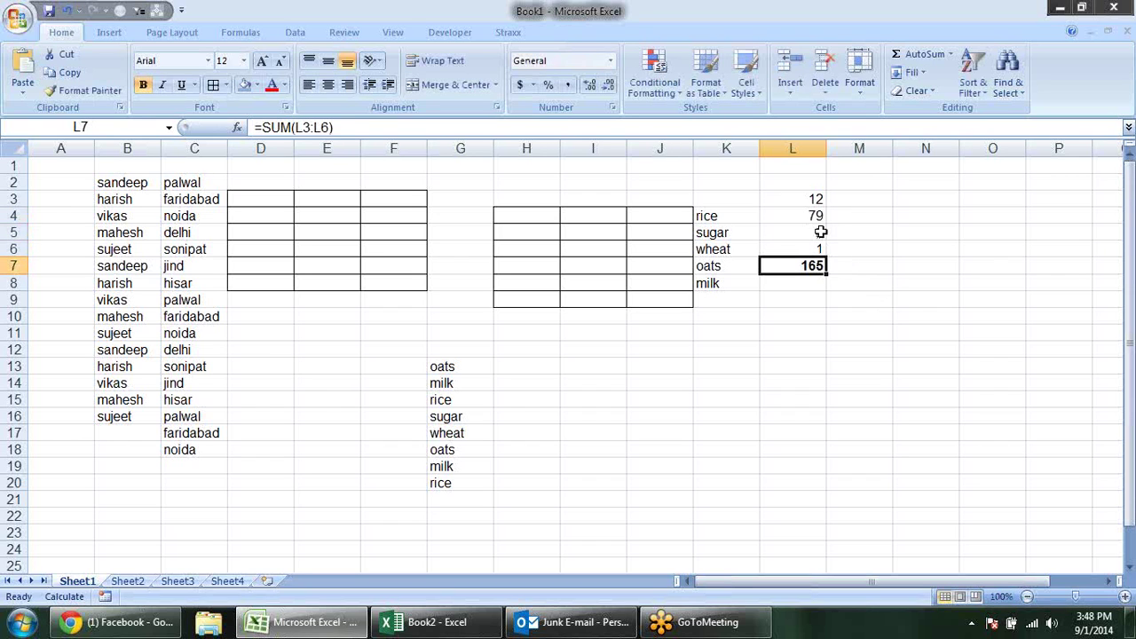
{"action": "key", "text": "F9"}
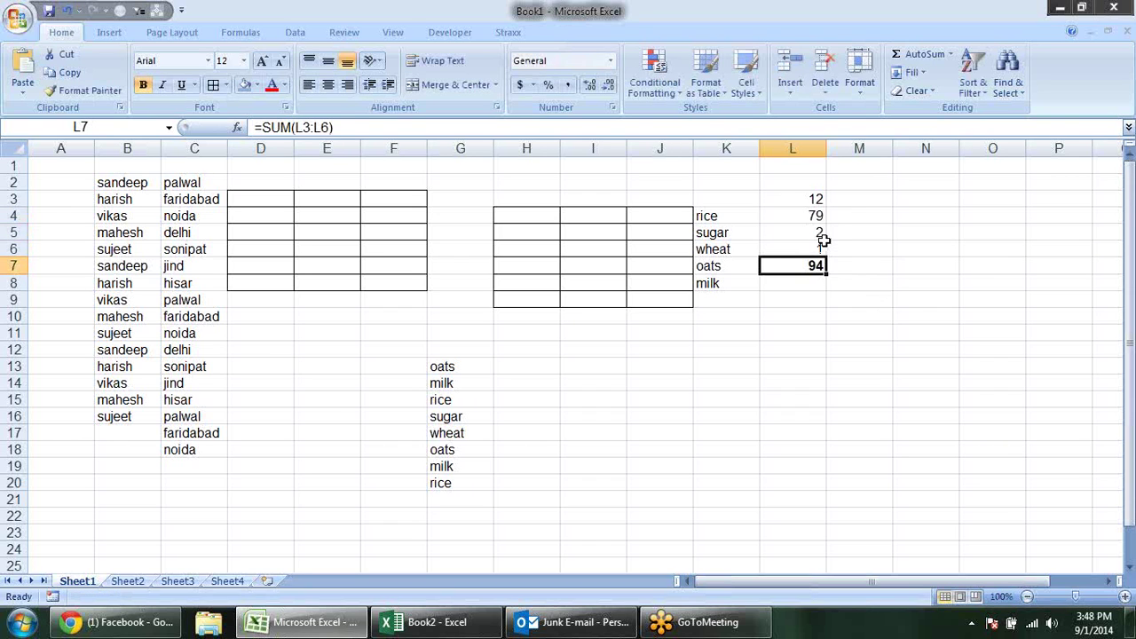
{"action": "left_click_drag", "start_coordinate": [845, 284], "coordinate": [842, 264]}
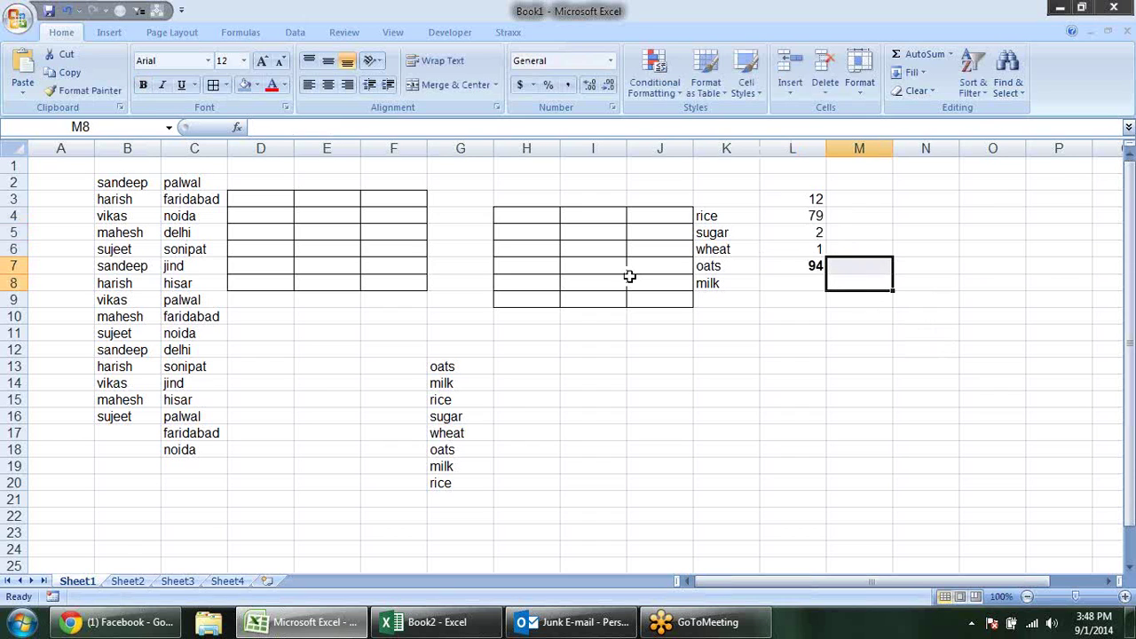
Set Calculation Options to Automatic on the Formulas ribbon and check it.
{"action": "left_click", "coordinate": [234, 38]}
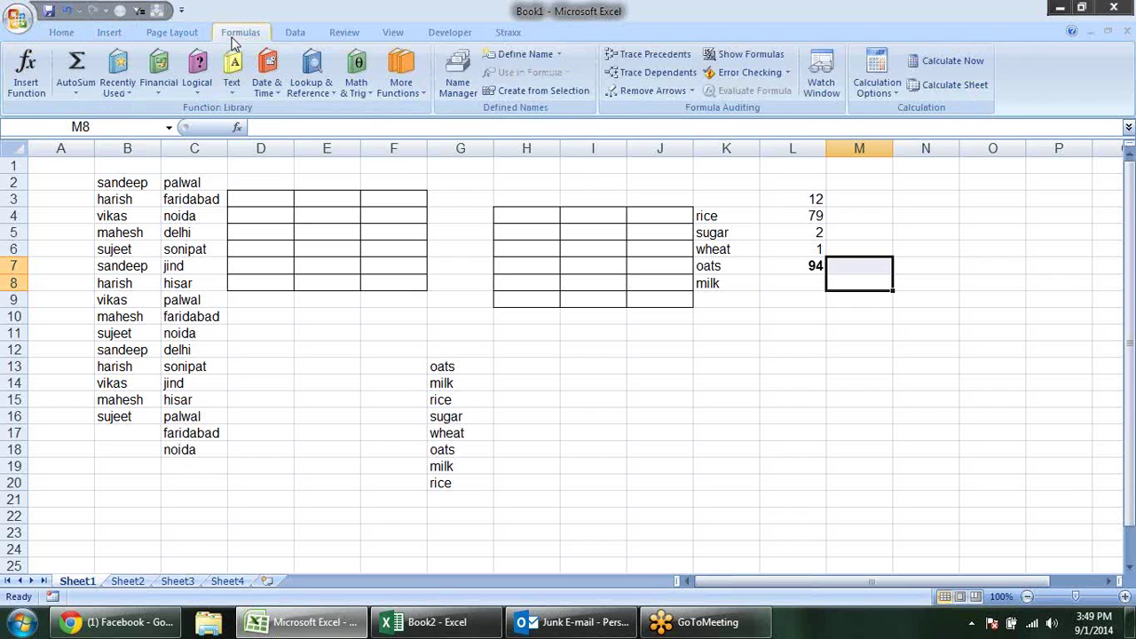
{"action": "left_click", "coordinate": [889, 92]}
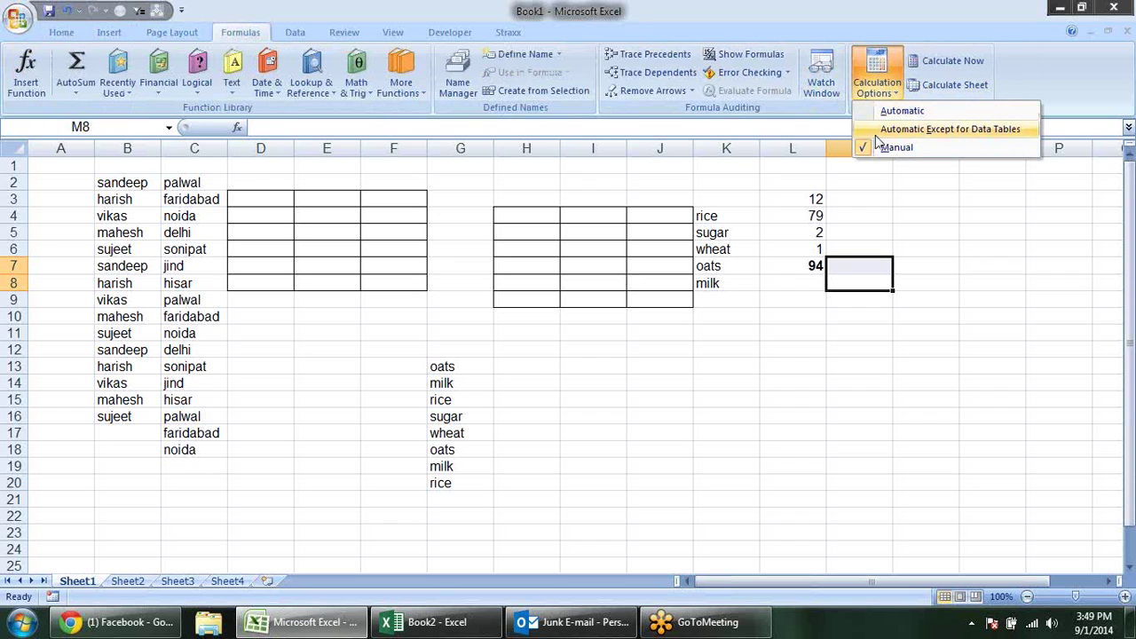
{"action": "left_click", "coordinate": [892, 112]}
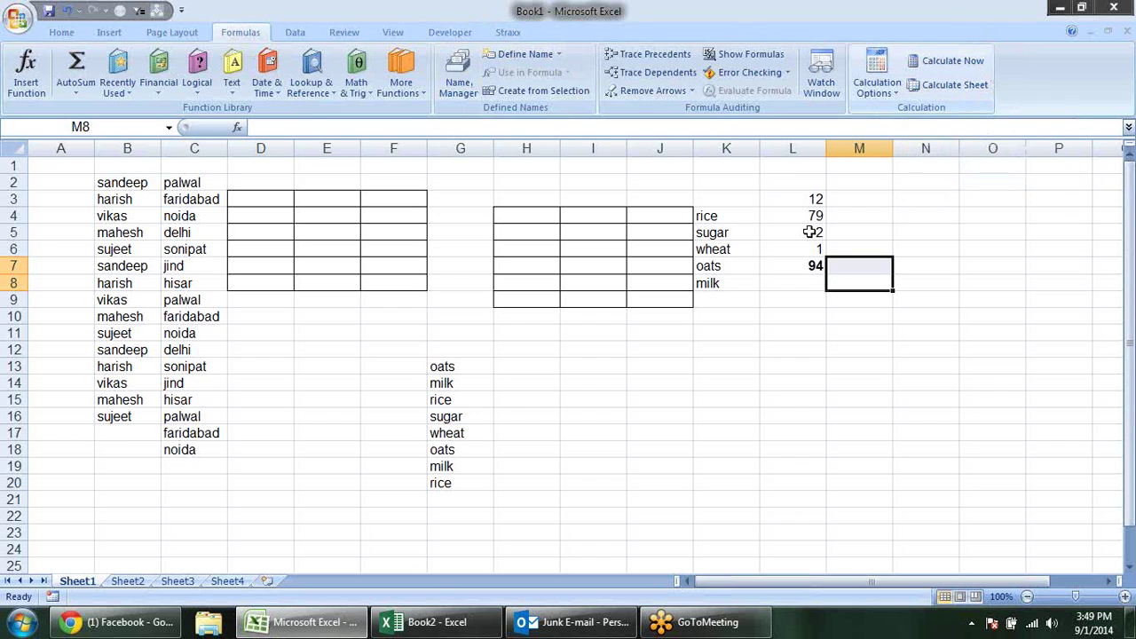
{"action": "left_click", "coordinate": [865, 183]}
{"action": "left_click", "coordinate": [747, 195]}
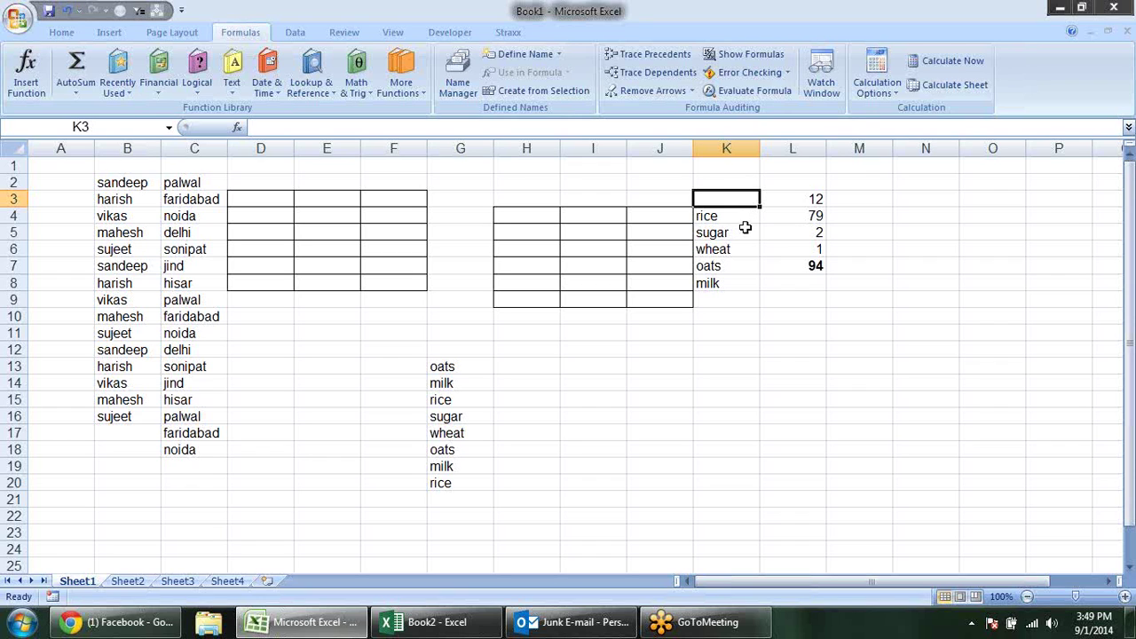
{"action": "left_click", "coordinate": [877, 80]}
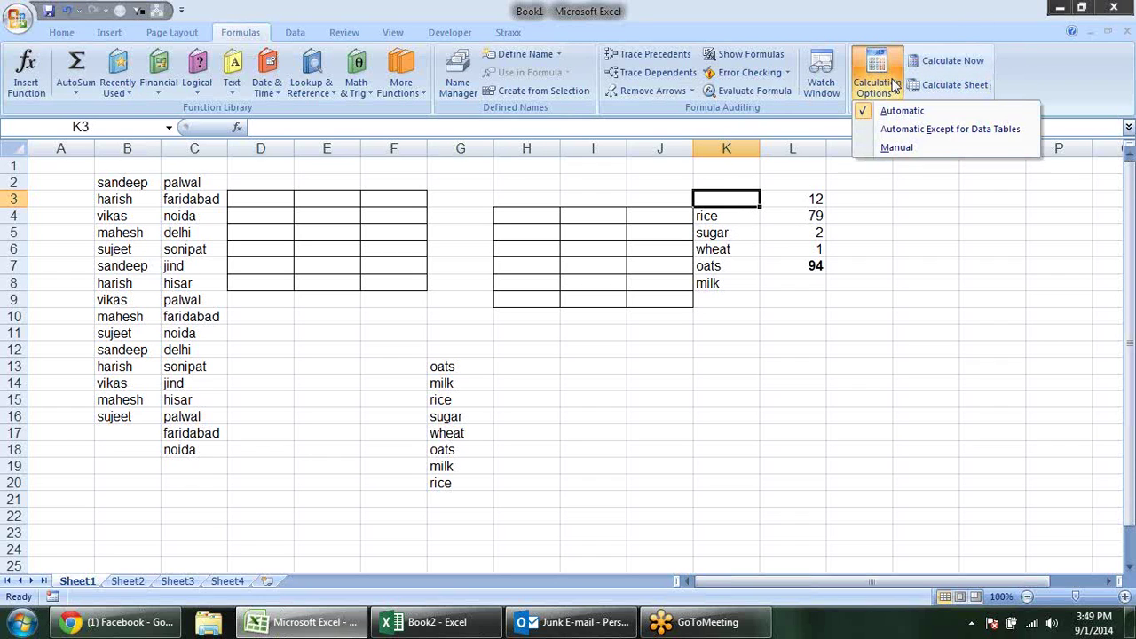
{"action": "left_click", "coordinate": [912, 282]}
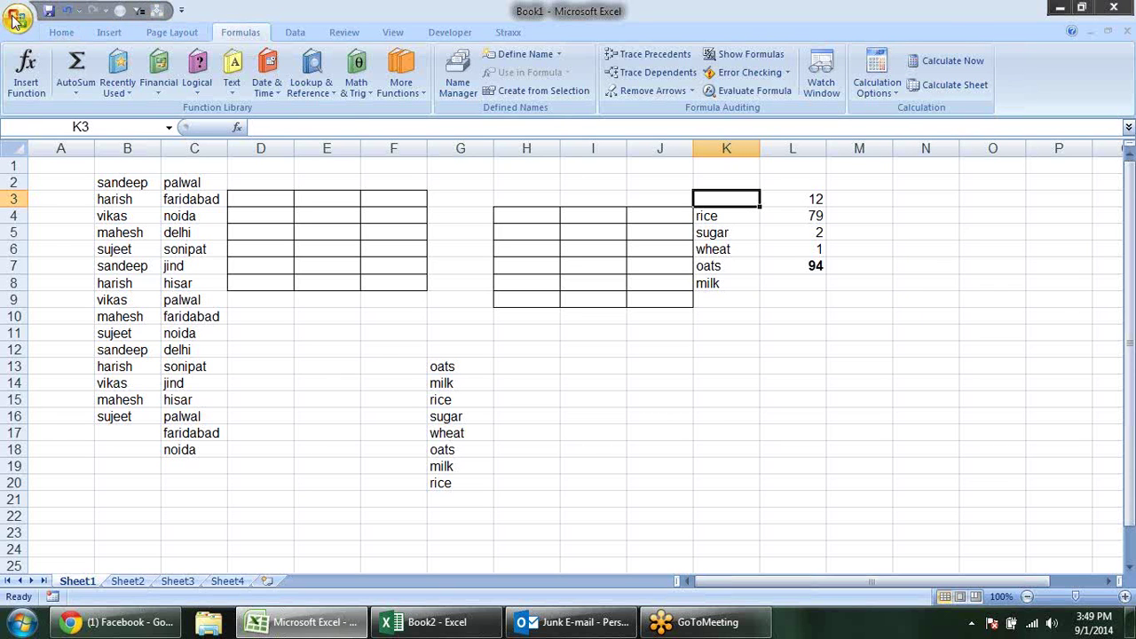
Confirm Automatic calculation in Excel Options' Formulas settings, closing without changes.
{"action": "left_click", "coordinate": [16, 21]}
{"action": "left_click", "coordinate": [252, 384]}
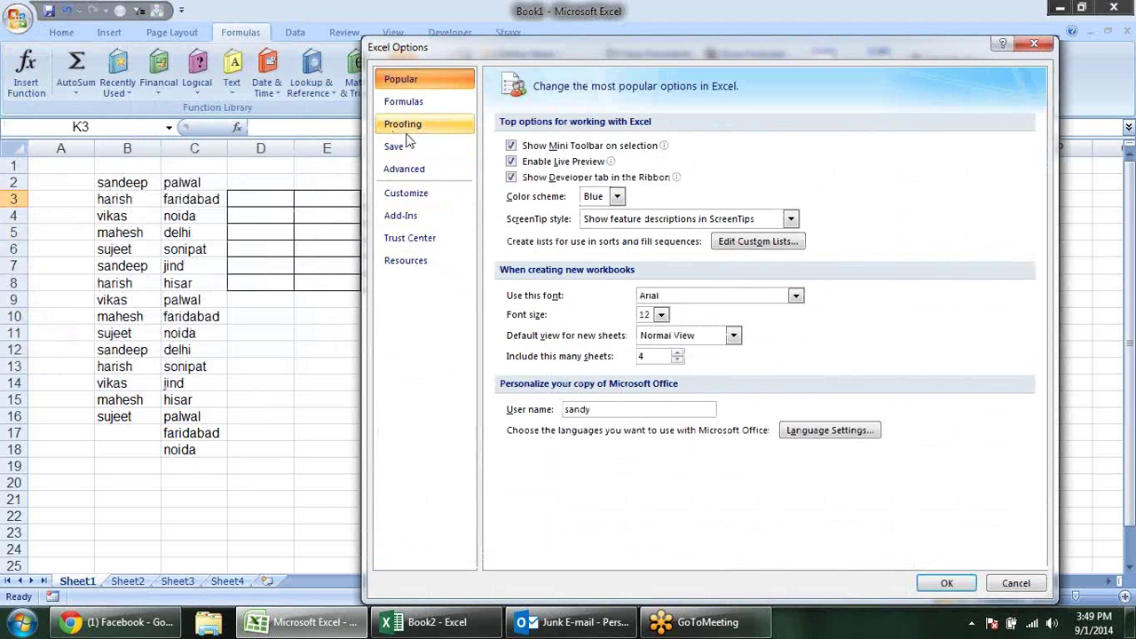
{"action": "left_click", "coordinate": [425, 104]}
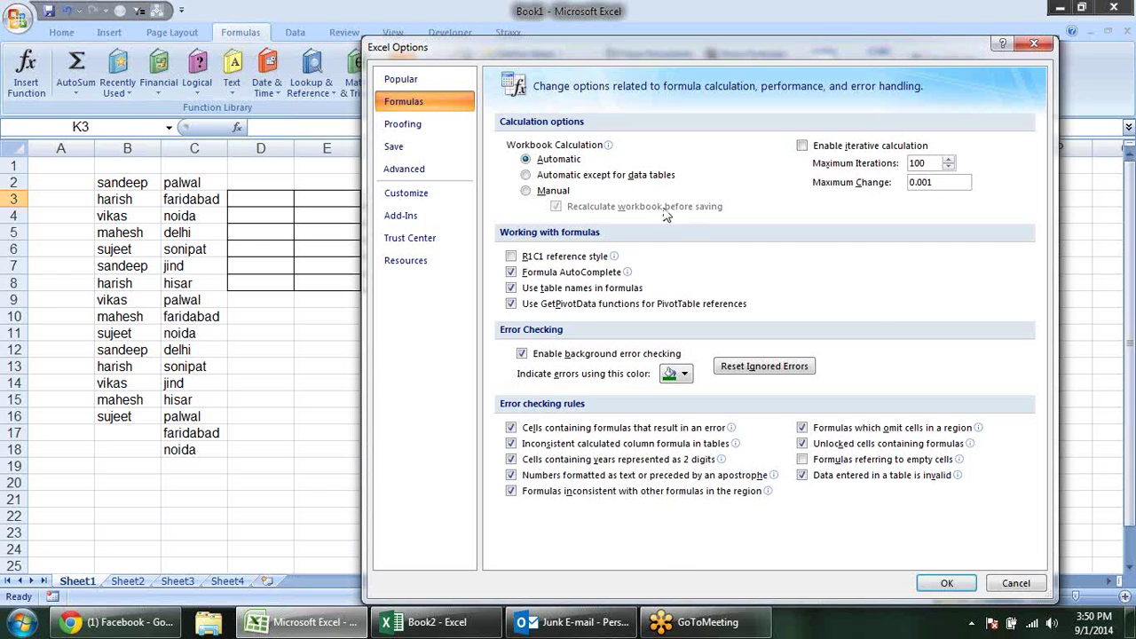
{"action": "key", "text": "Escape"}
{"action": "left_click", "coordinate": [596, 367]}
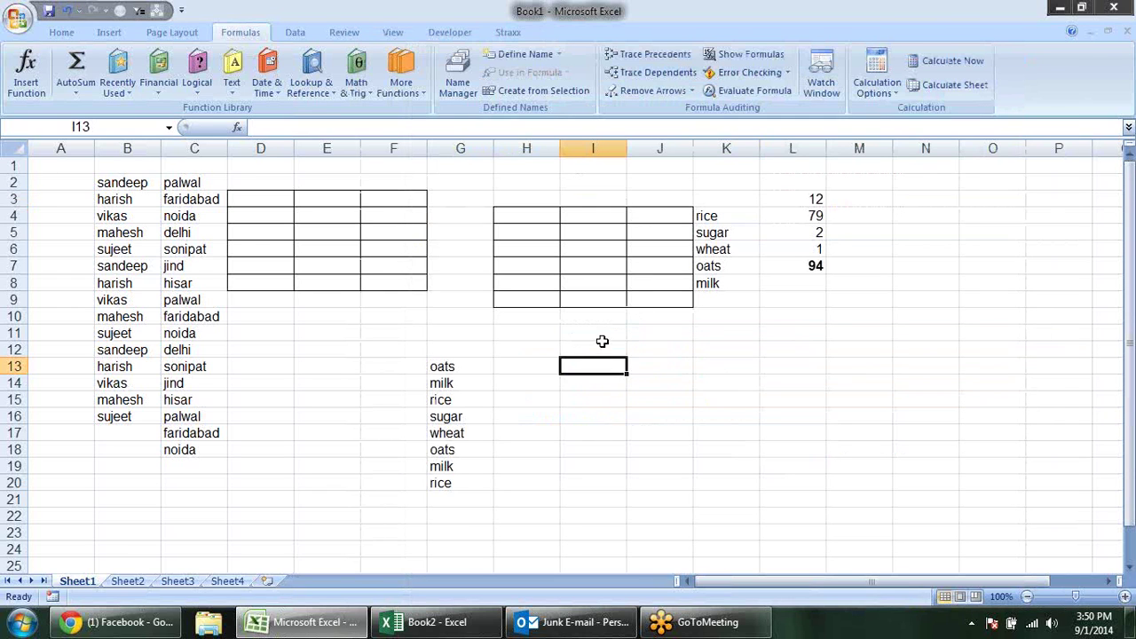
Enter =10+I12 in I11.
{"action": "left_click", "coordinate": [602, 343]}
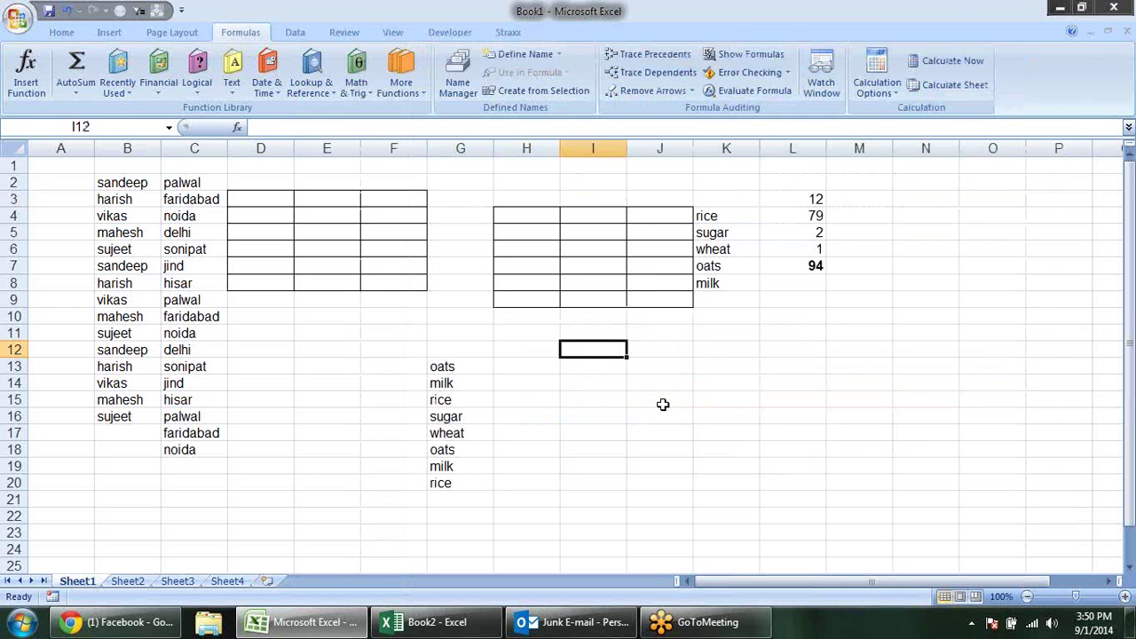
{"action": "key", "text": "Down"}
{"action": "key", "text": "Down"}
{"action": "key", "text": "Up"}
{"action": "key", "text": "Up"}
{"action": "key", "text": "Up"}
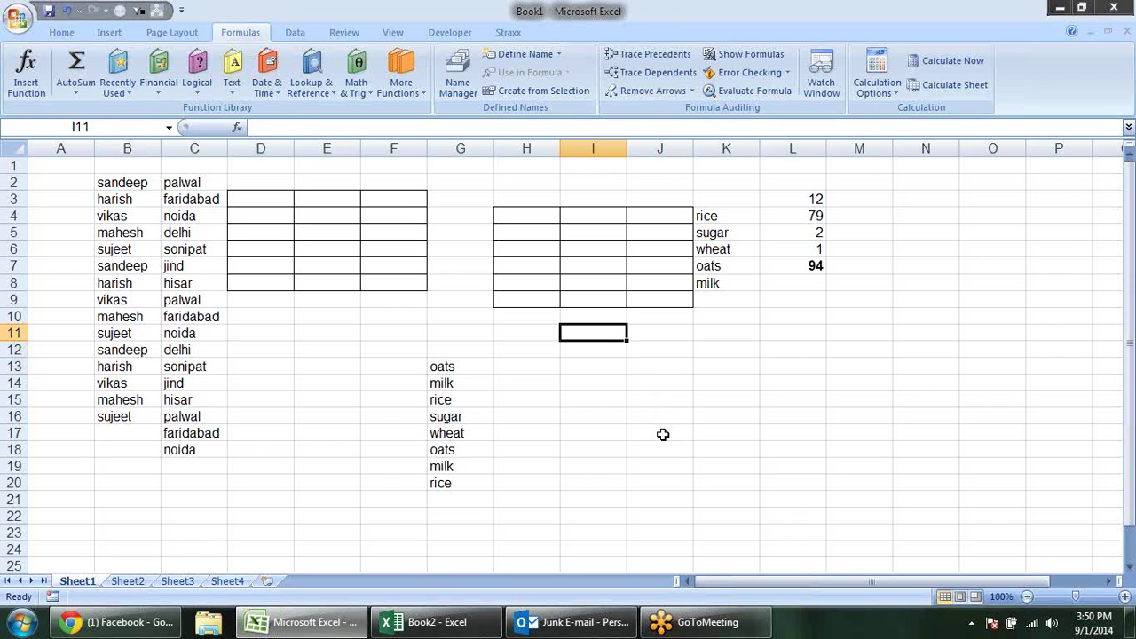
{"action": "type", "text": "=10"}
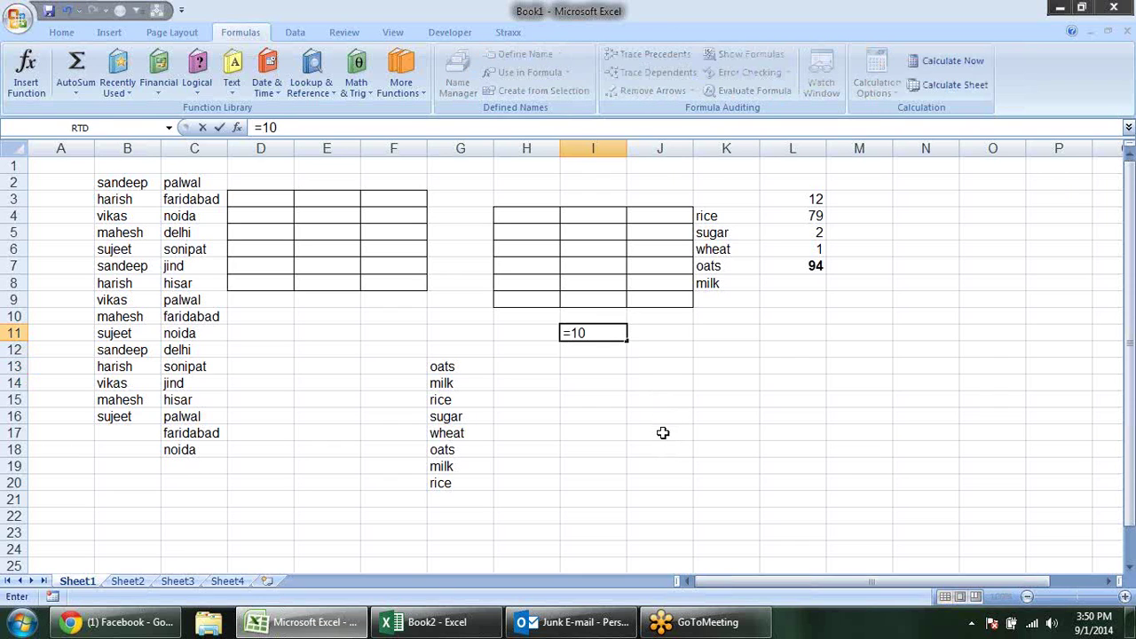
{"action": "type", "text": "+"}
{"action": "left_click", "coordinate": [619, 352]}
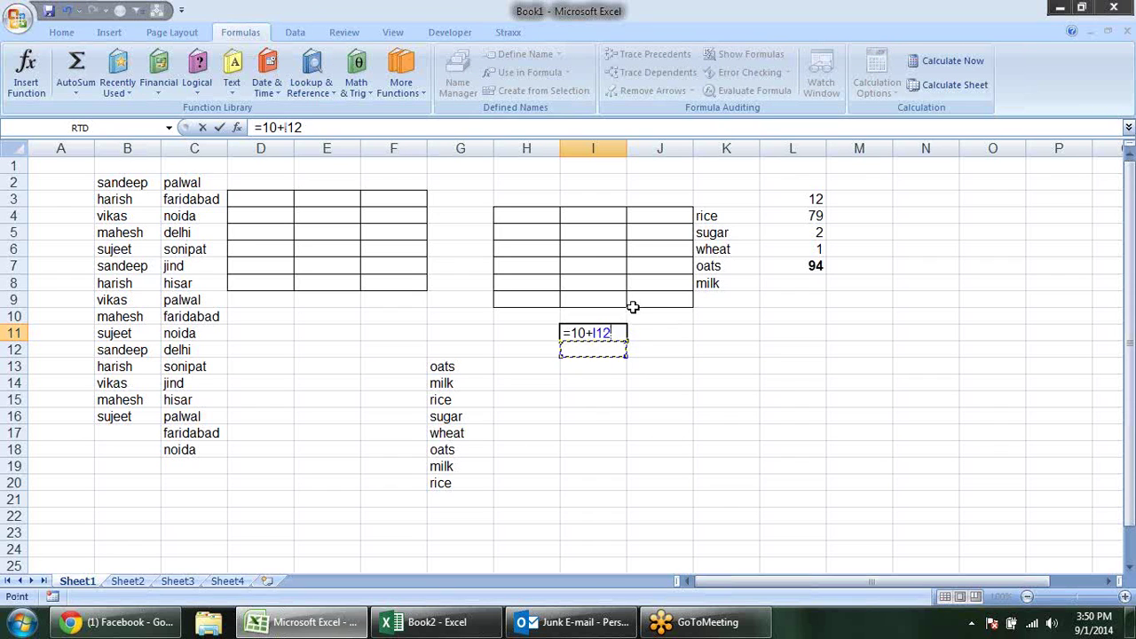
{"action": "key", "text": "Return"}
Enter =I11+10 in I12 and close the circular reference help.
{"action": "type", "text": "="}
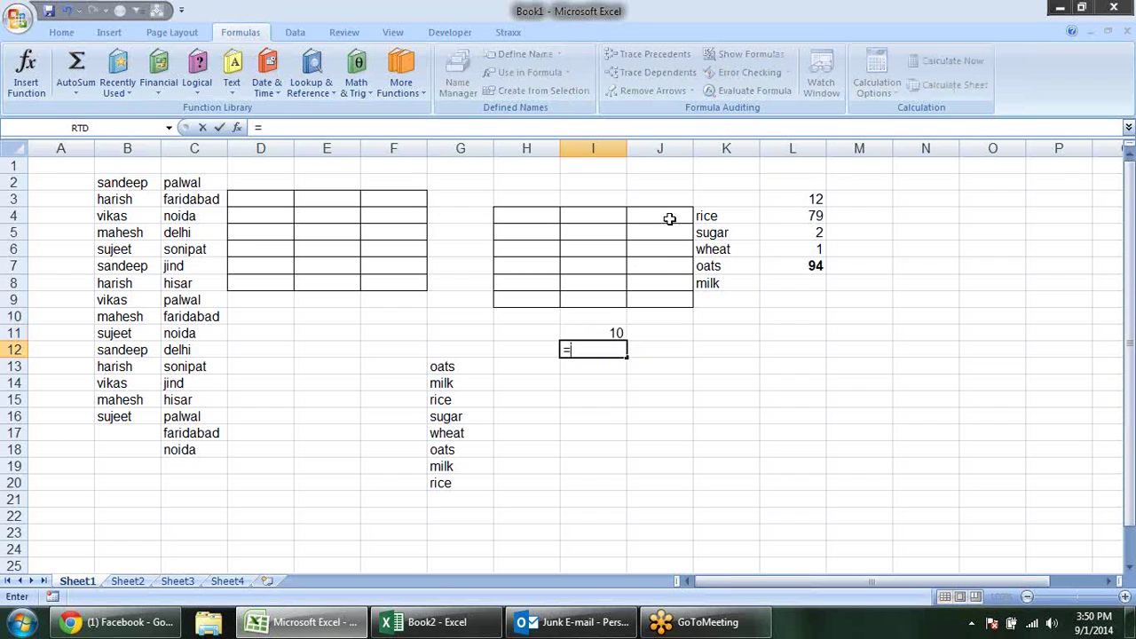
{"action": "key", "text": "Up"}
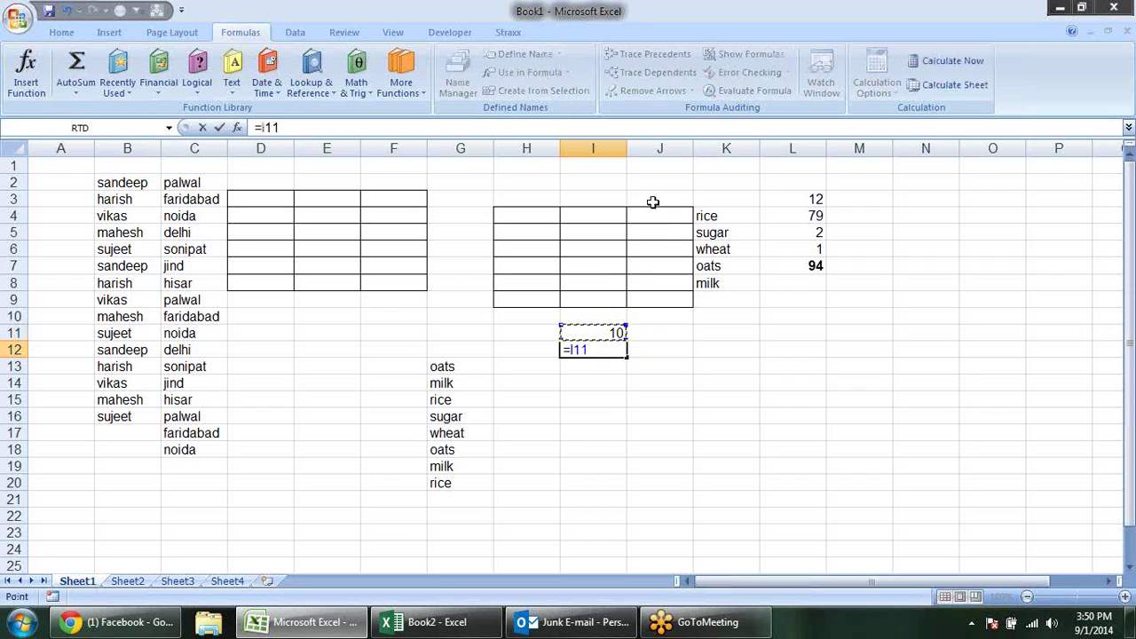
{"action": "type", "text": "+10"}
{"action": "key", "text": "Return"}
{"action": "key", "text": "Return"}
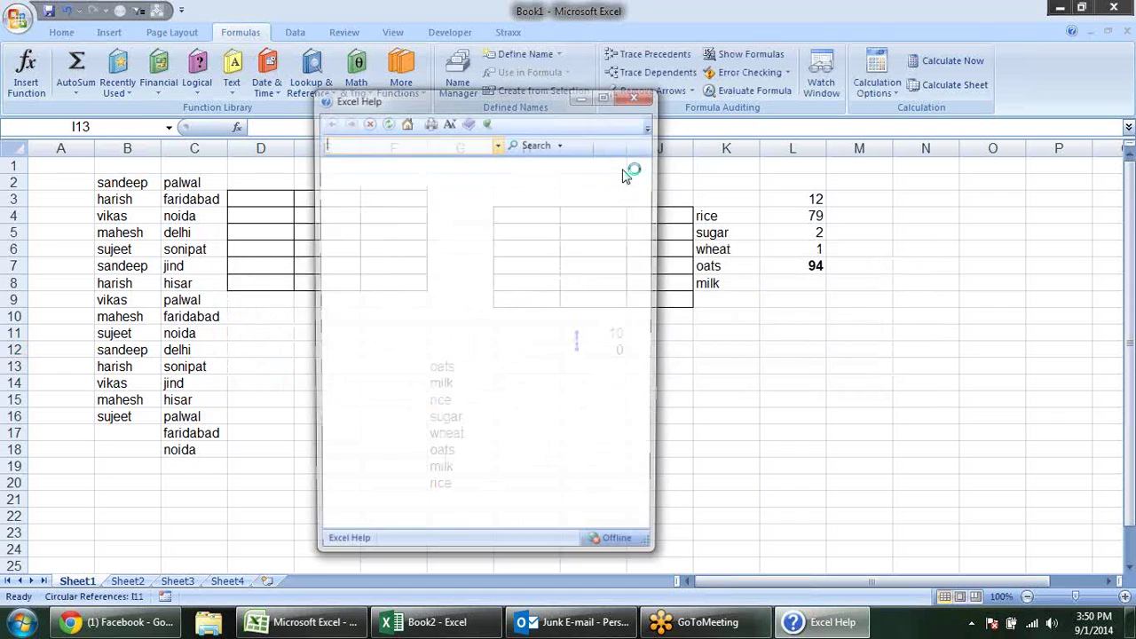
{"action": "left_click", "coordinate": [635, 93]}
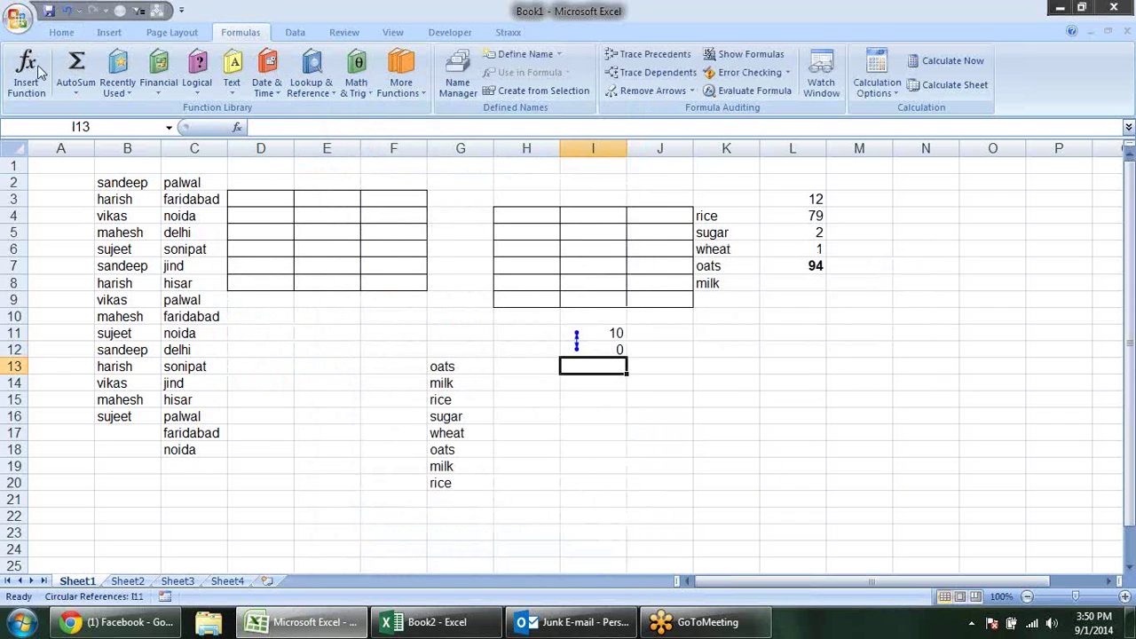
Check Enable iterative calculation and set Maximum Iterations to 50 in Excel Options.
{"action": "left_click", "coordinate": [18, 19]}
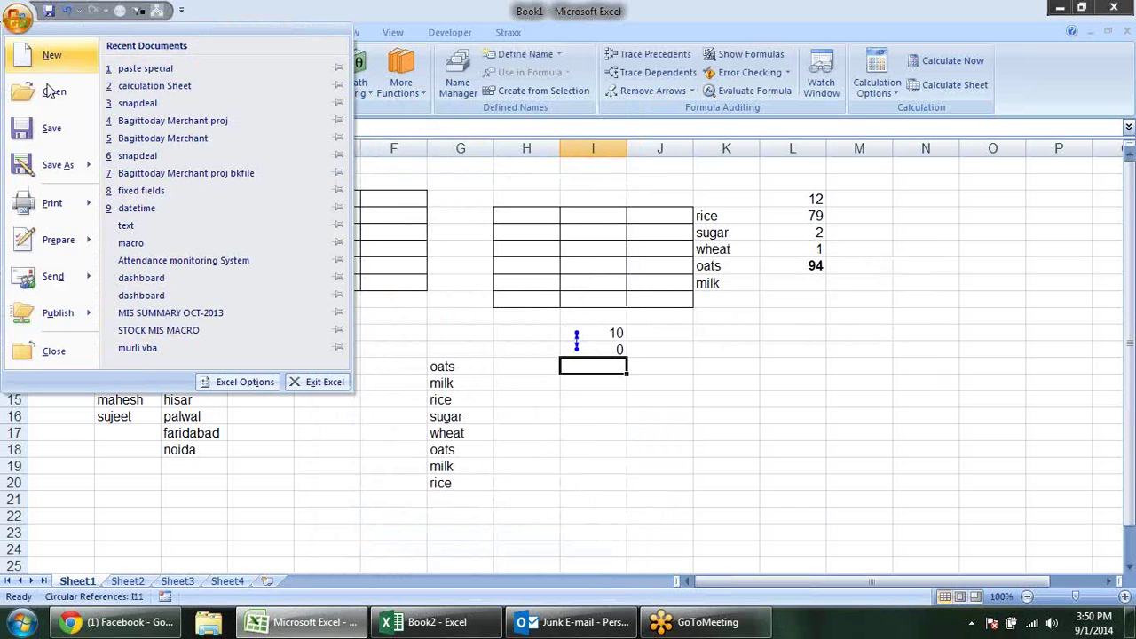
{"action": "left_click", "coordinate": [254, 385]}
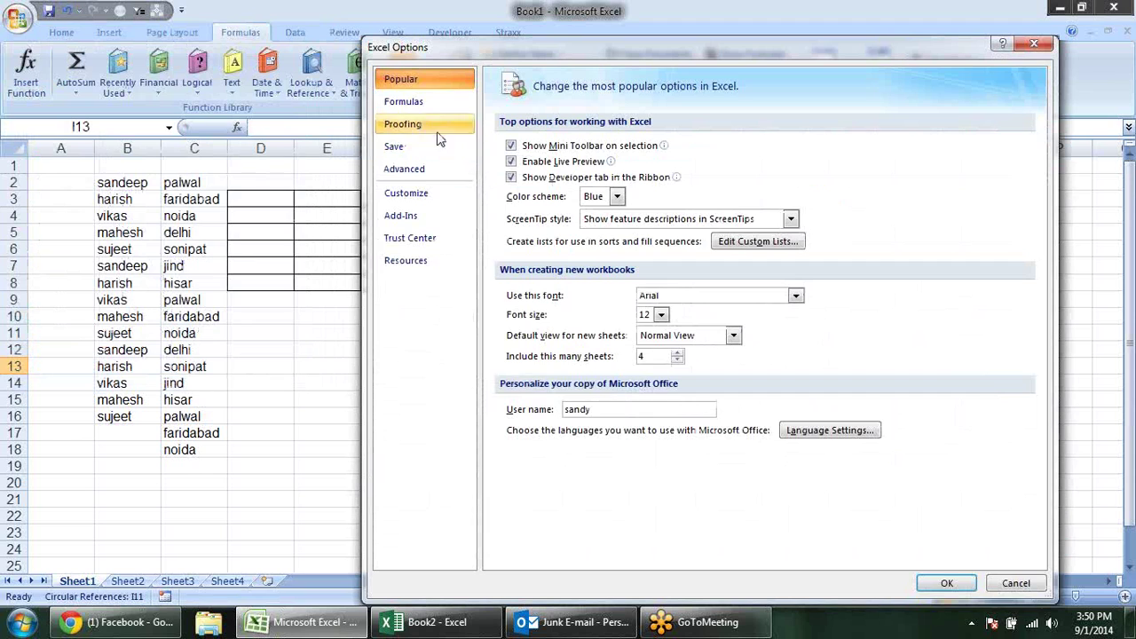
{"action": "left_click", "coordinate": [412, 102]}
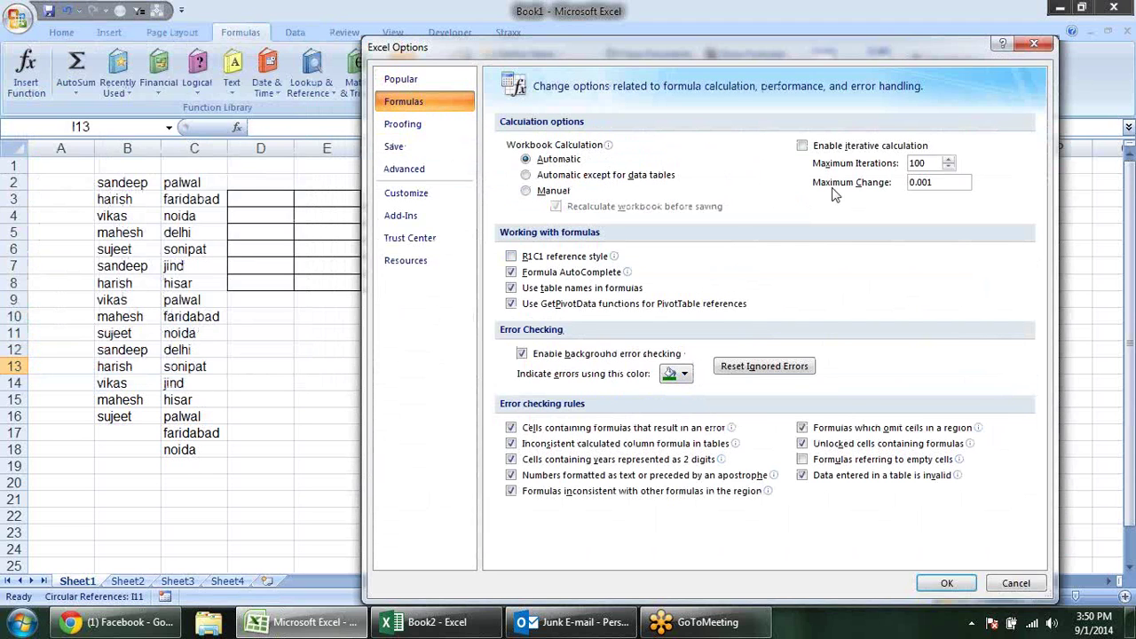
{"action": "left_click", "coordinate": [802, 145]}
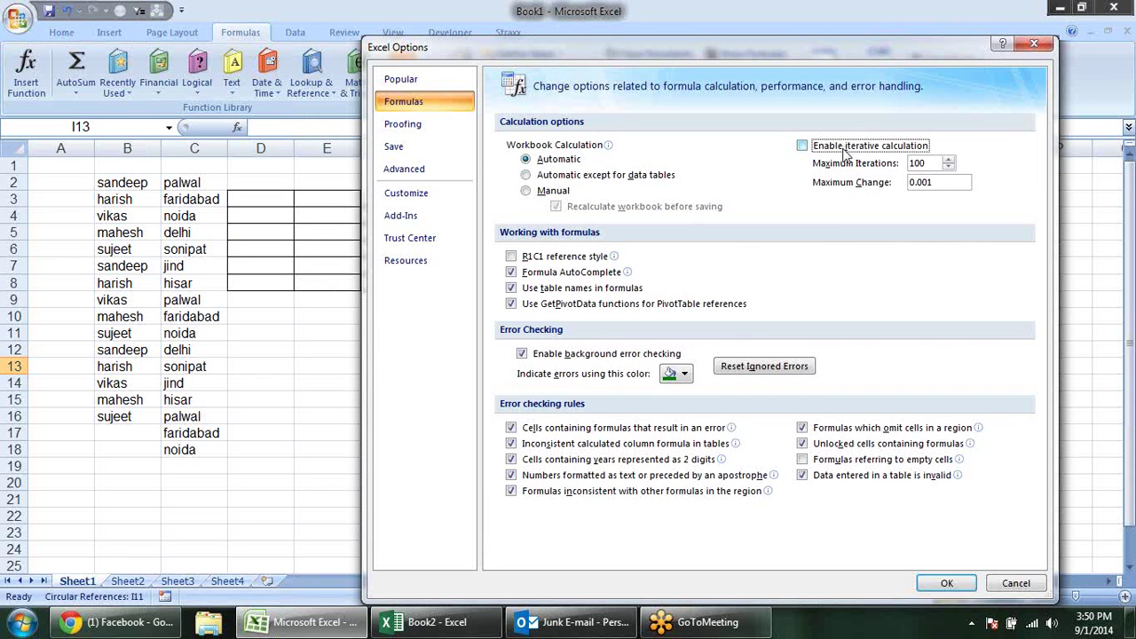
{"action": "left_click", "coordinate": [843, 148]}
{"action": "double_click", "coordinate": [919, 165]}
{"action": "type", "text": "50"}
{"action": "left_click", "coordinate": [947, 585]}
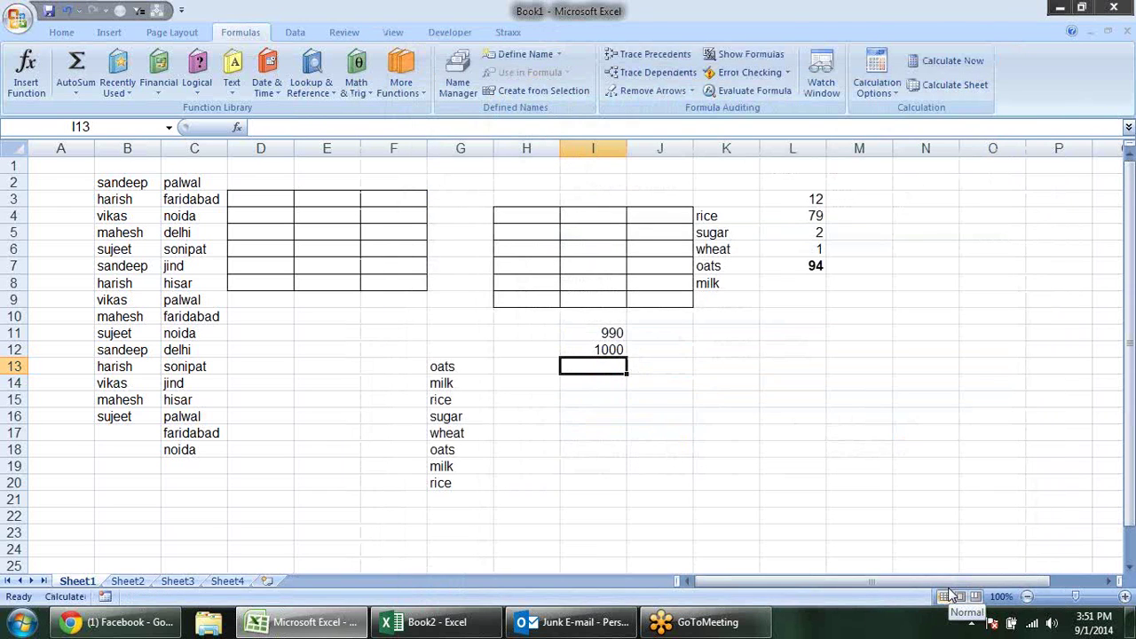
Compare the formulas in I11 (990) and I12 (1000), then bring up the Office menu.
{"action": "left_click", "coordinate": [607, 350]}
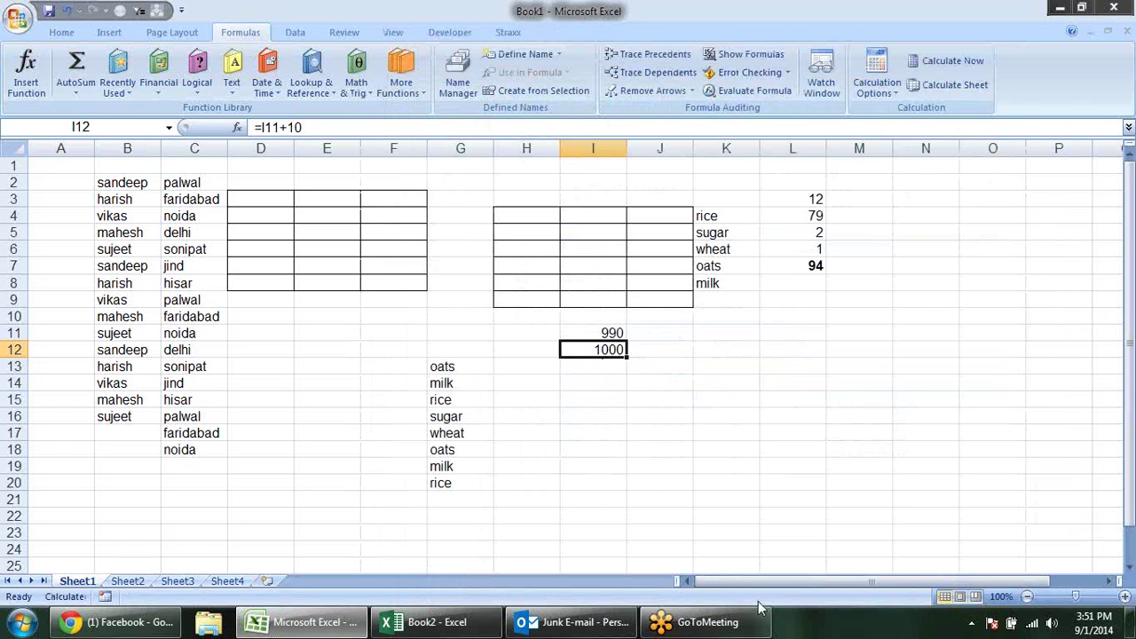
{"action": "key", "text": "Up"}
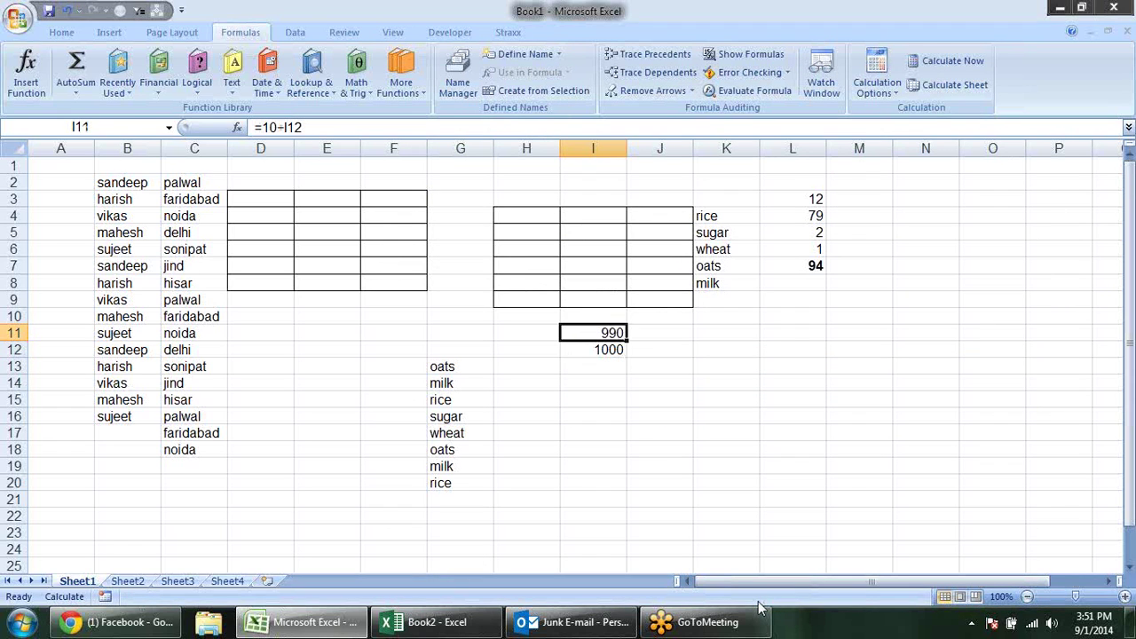
{"action": "key", "text": "Down"}
{"action": "key", "text": "Up"}
{"action": "key", "text": "Down"}
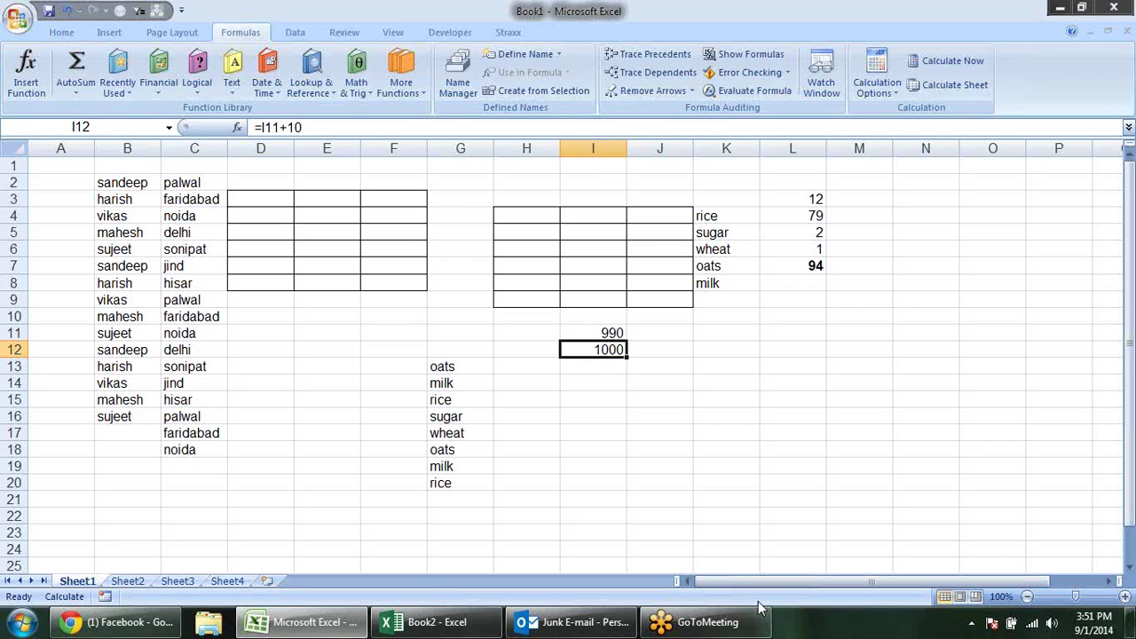
{"action": "key", "text": "alt+f"}
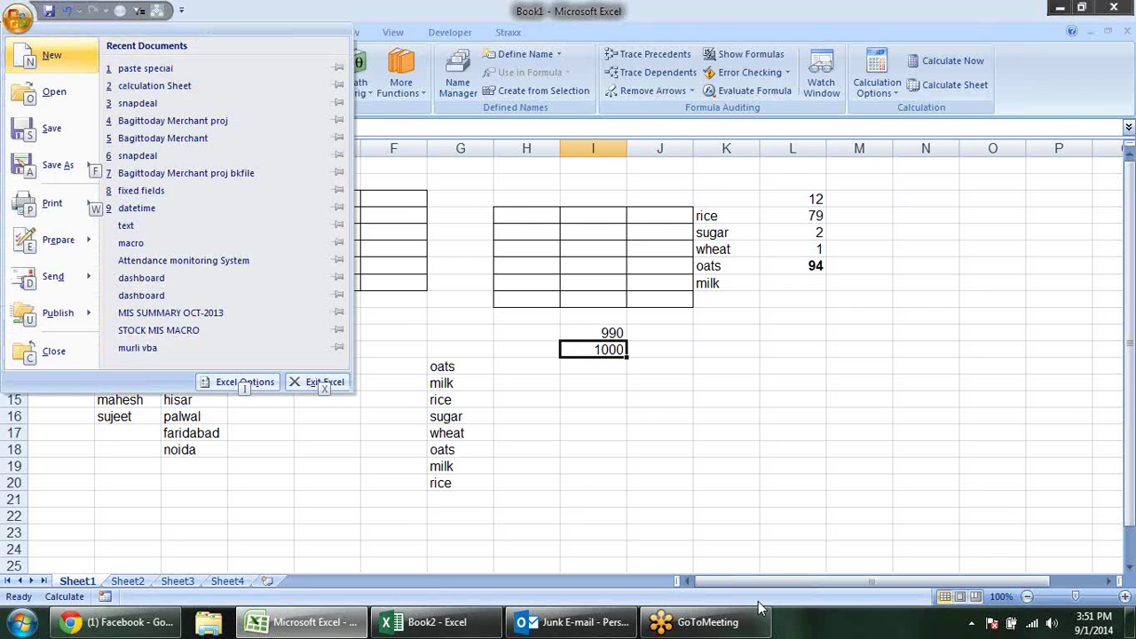
{"action": "key", "text": "i"}
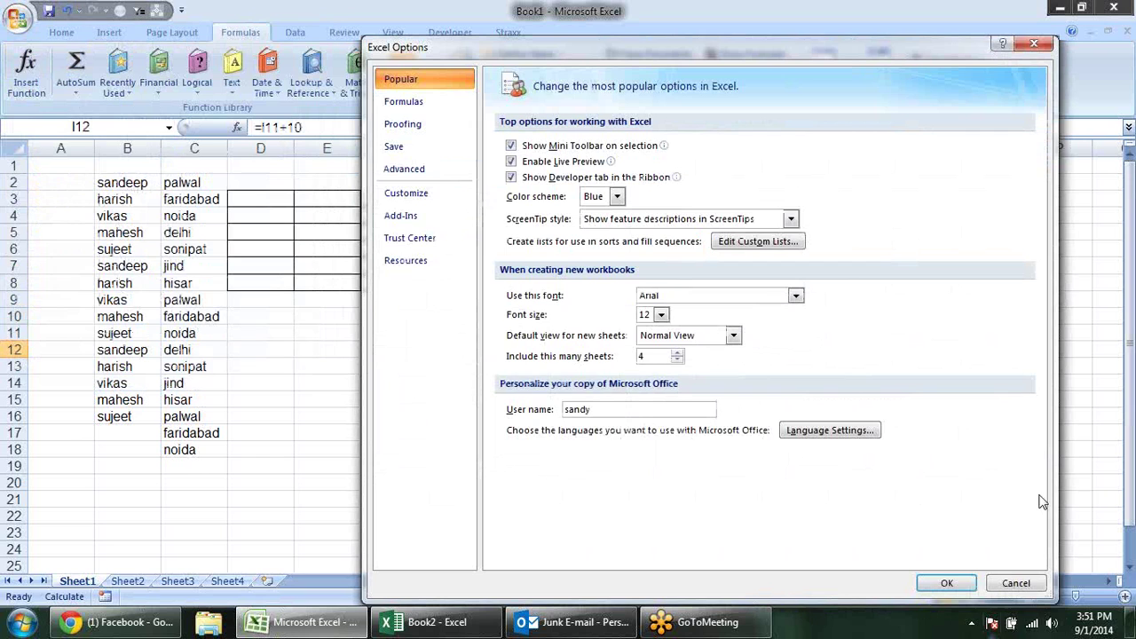
{"action": "left_click", "coordinate": [429, 108]}
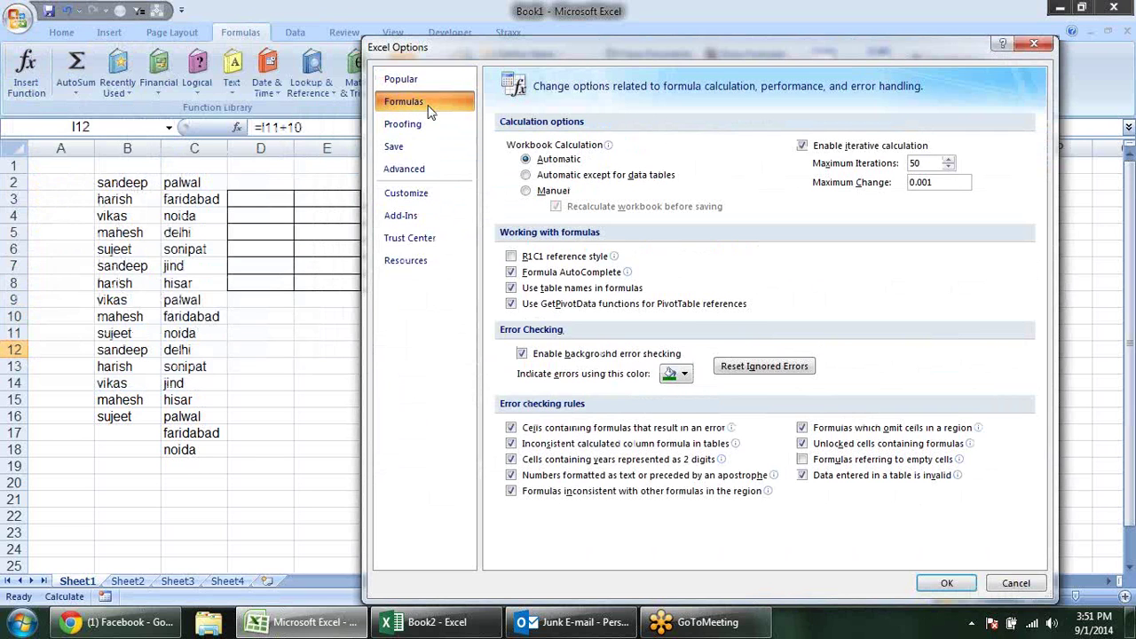
{"action": "left_click", "coordinate": [839, 146]}
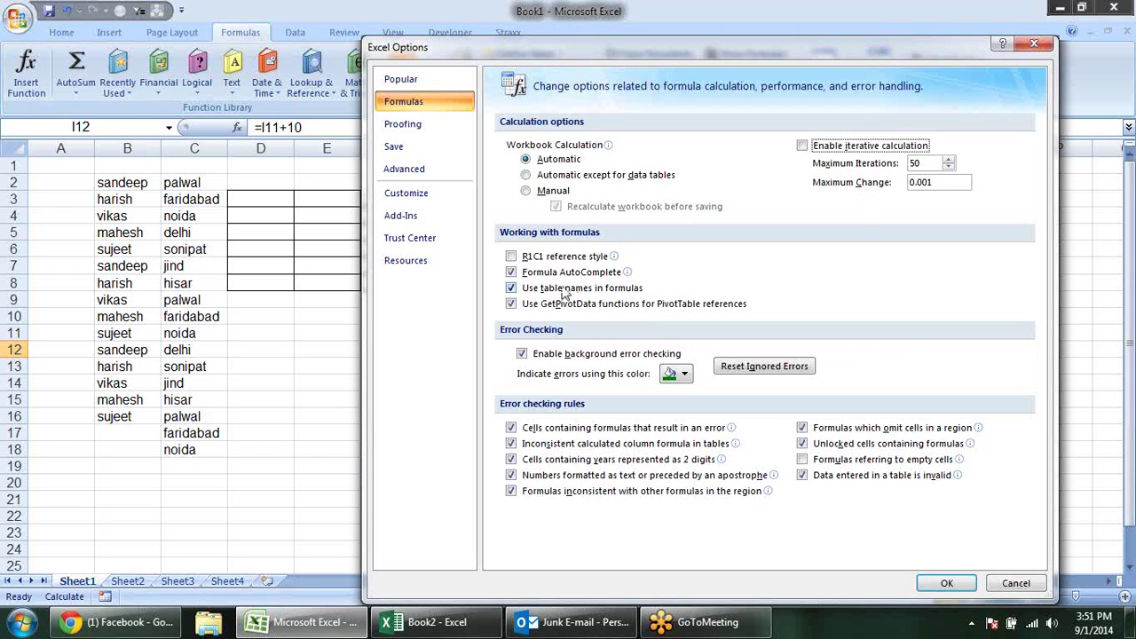
{"action": "mouse_move", "coordinate": [585, 262]}
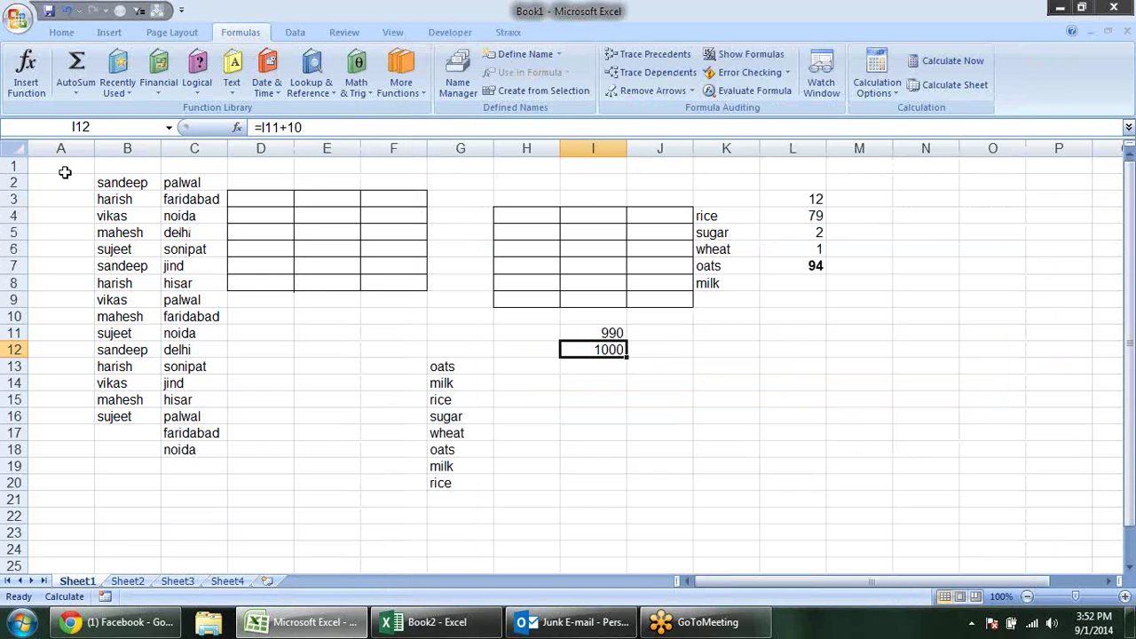
Type sd in A2 and enter =a2 in E11.
{"action": "left_click", "coordinate": [61, 168]}
{"action": "left_click", "coordinate": [65, 180]}
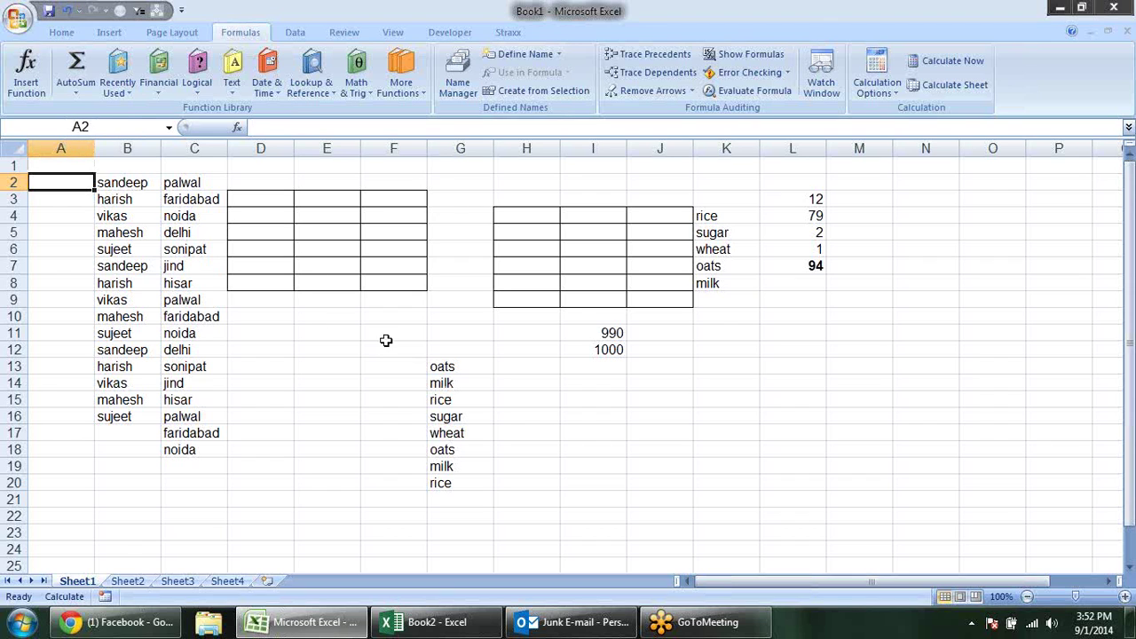
{"action": "type", "text": "sd"}
{"action": "left_click", "coordinate": [318, 325]}
{"action": "type", "text": "=a"}
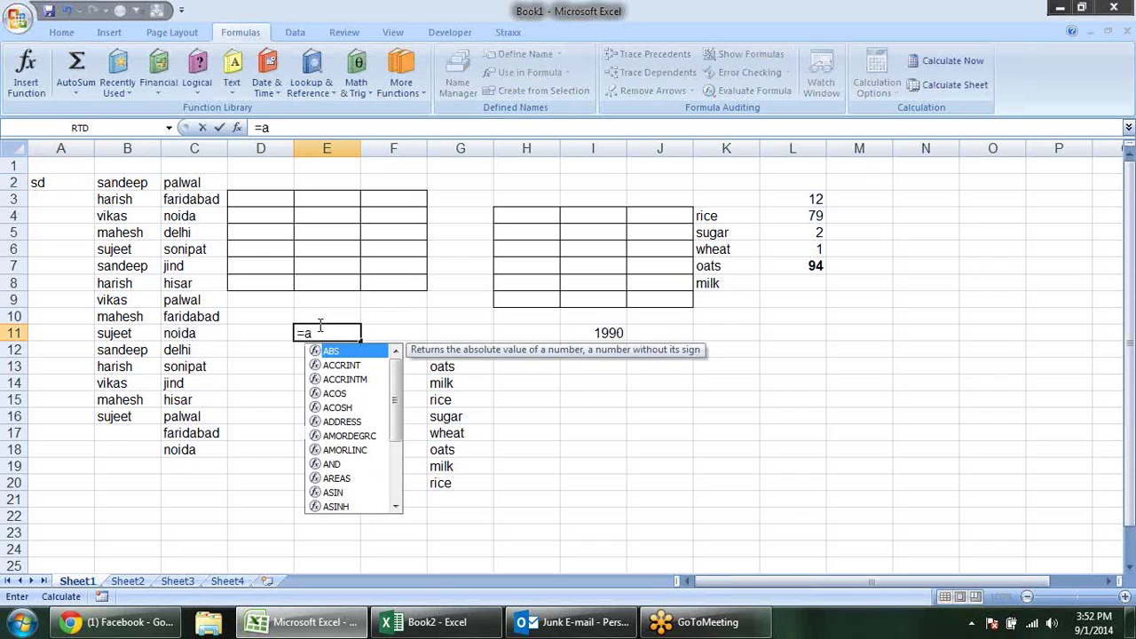
{"action": "type", "text": "2"}
{"action": "key", "text": "Return"}
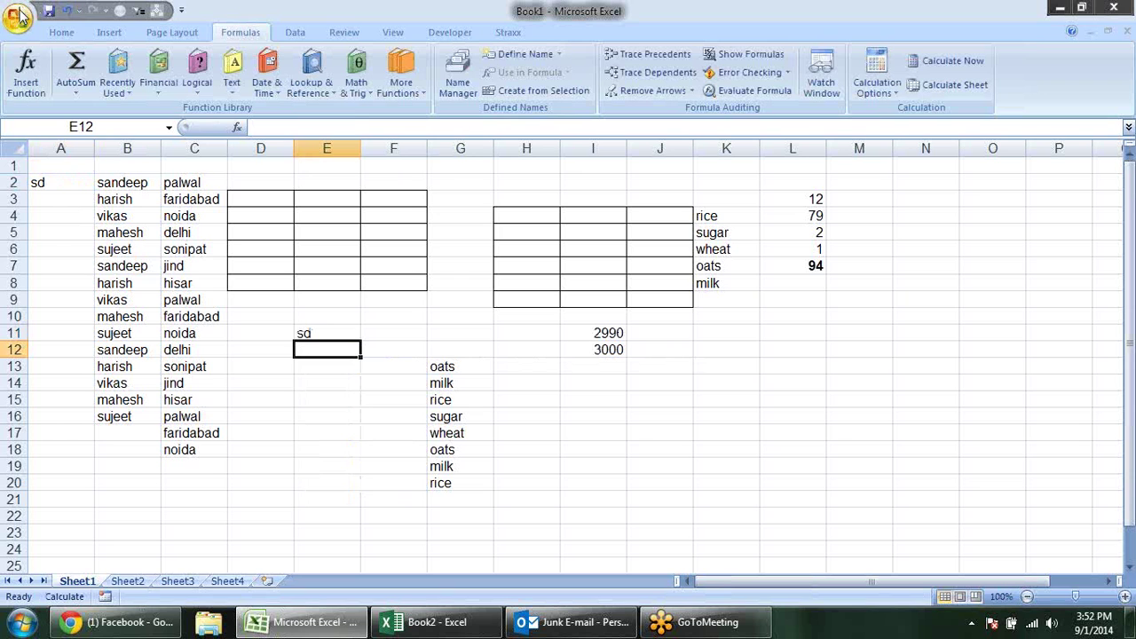
{"action": "left_click", "coordinate": [18, 17]}
Check R1C1 reference style in the Excel Options Formulas settings.
{"action": "left_click", "coordinate": [255, 382]}
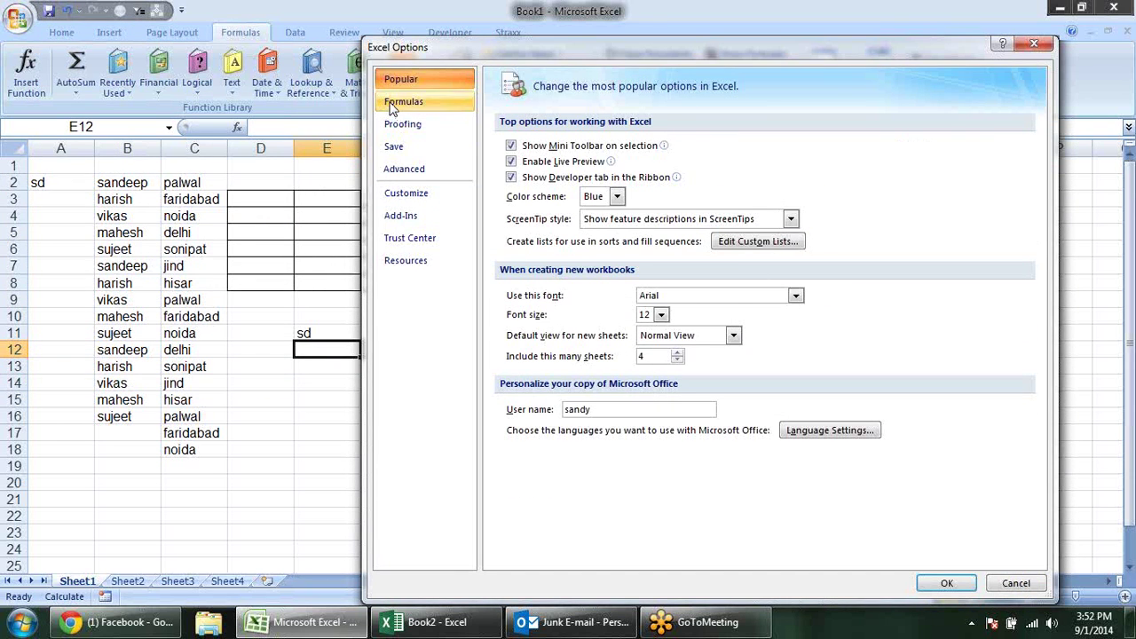
{"action": "left_click", "coordinate": [401, 103]}
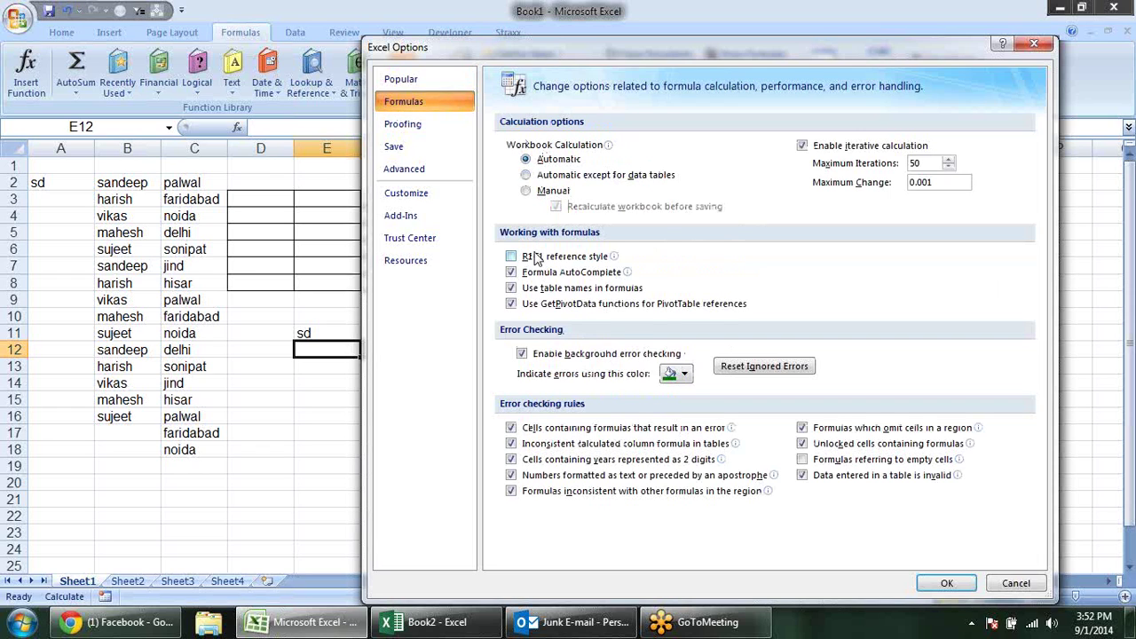
{"action": "mouse_move", "coordinate": [544, 259]}
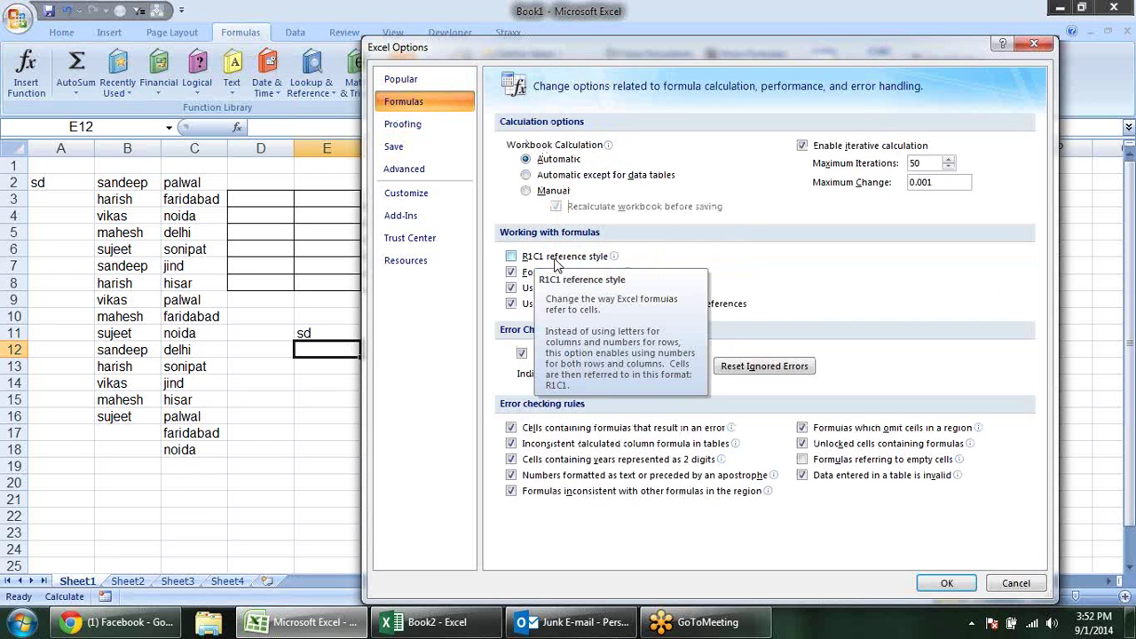
{"action": "left_click", "coordinate": [557, 260]}
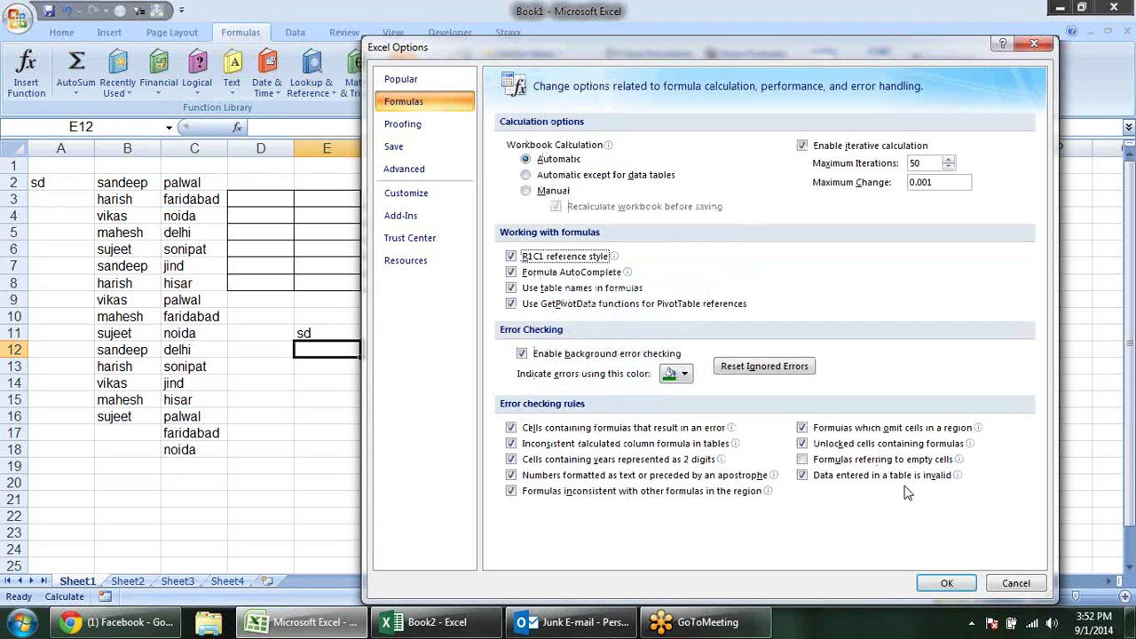
{"action": "left_click", "coordinate": [947, 583]}
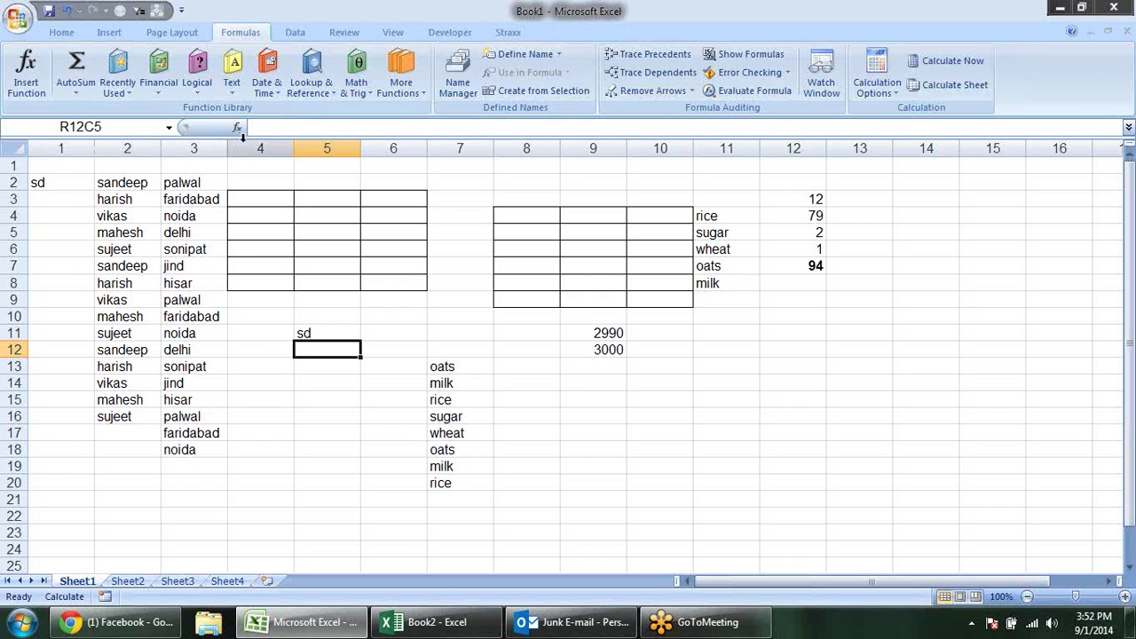
Inspect R11C5's relative formula =R[-9]C[-4] showing sd, then move to R5C7.
{"action": "left_click", "coordinate": [290, 333]}
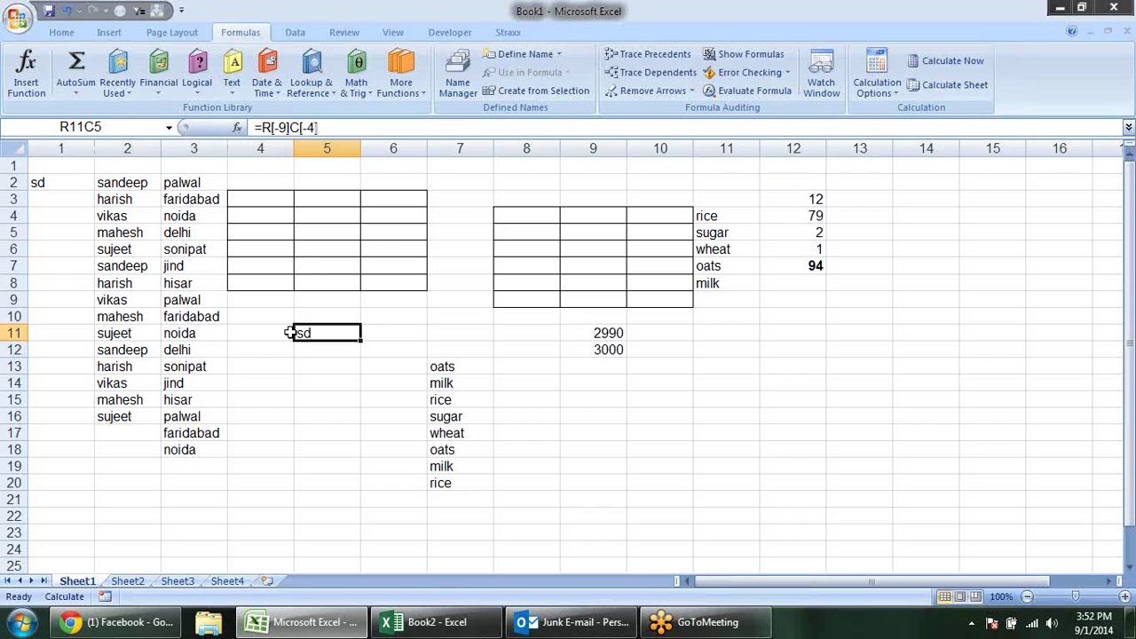
{"action": "key", "text": "F2"}
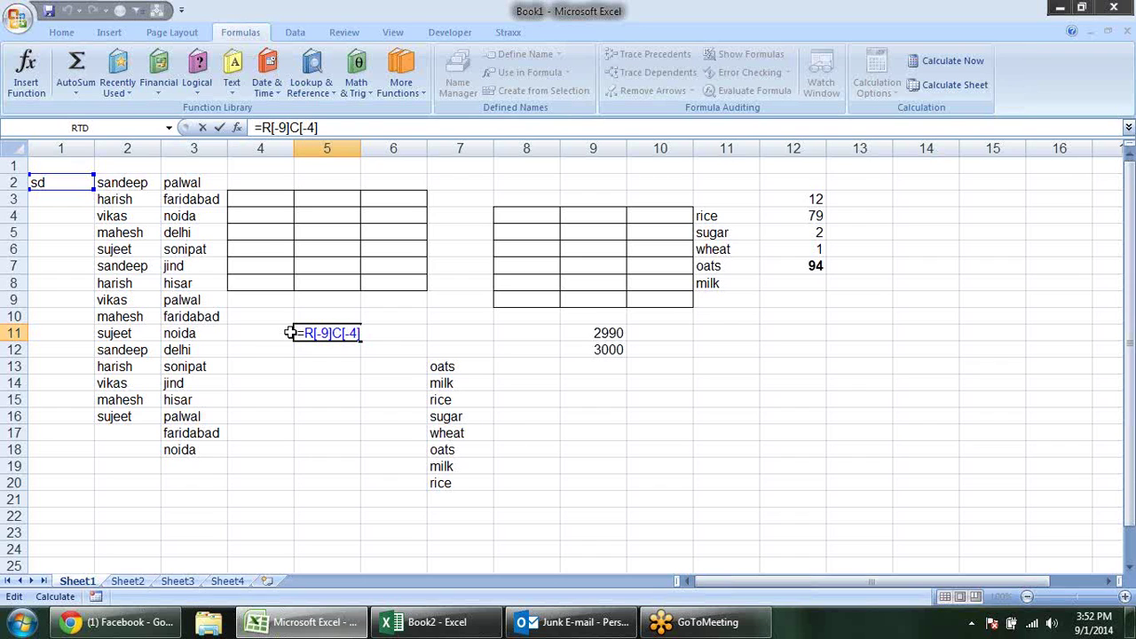
{"action": "key", "text": "Escape"}
{"action": "key", "text": "Up"}
{"action": "key", "text": "Up"}
{"action": "key", "text": "Down"}
{"action": "key", "text": "Right"}
{"action": "key", "text": "Right"}
{"action": "key", "text": "Up"}
{"action": "key", "text": "Up"}
{"action": "key", "text": "Down"}
{"action": "key", "text": "Up"}
{"action": "key", "text": "Up"}
{"action": "key", "text": "Up"}
{"action": "key", "text": "Up"}
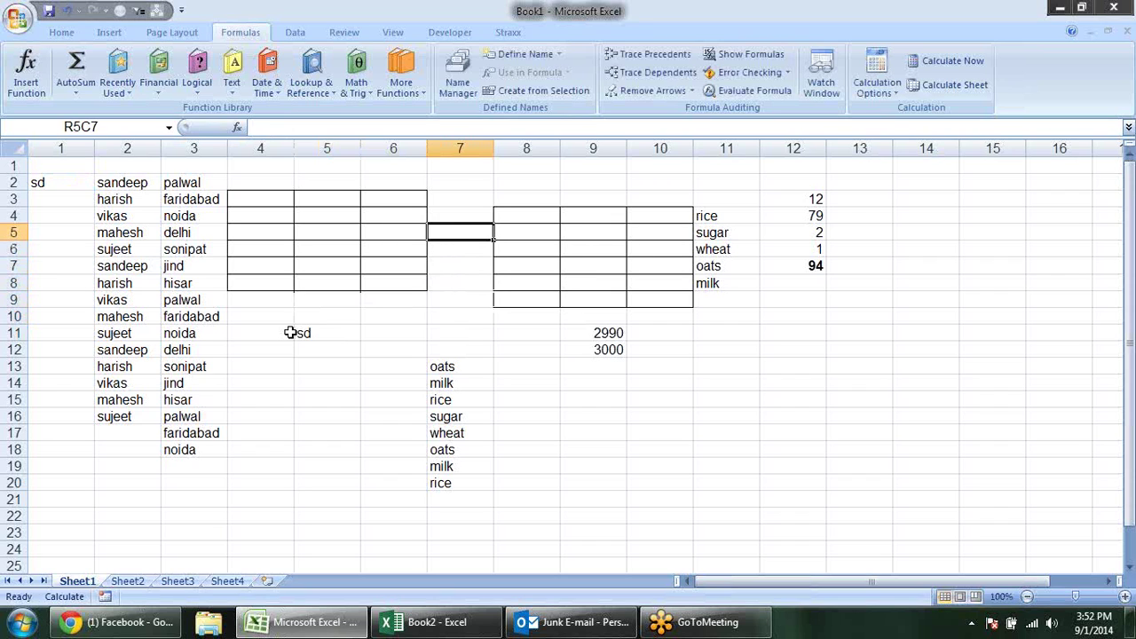
Build a trial formula in R5C7 pointing at nearby cells, then cancel it.
{"action": "type", "text": "="}
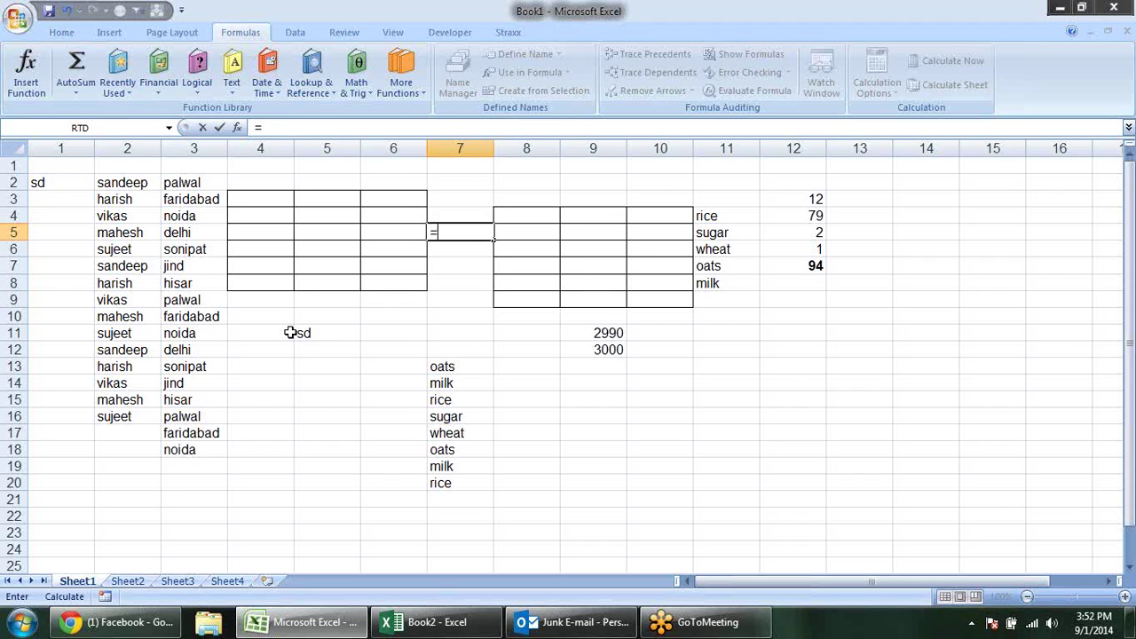
{"action": "key", "text": "Up"}
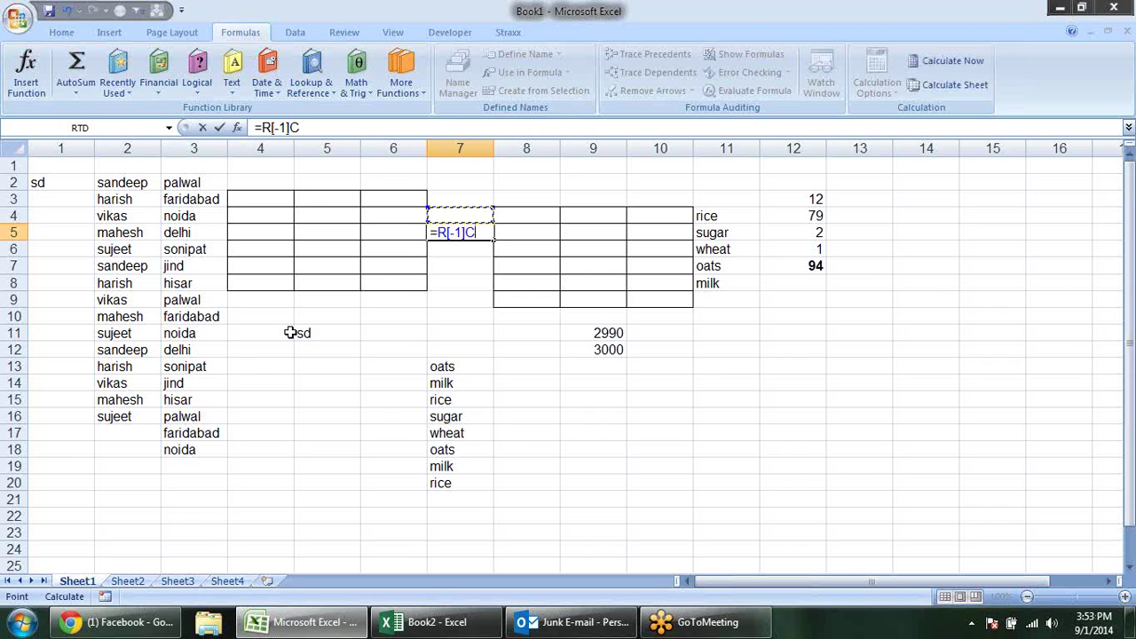
{"action": "key", "text": "Down"}
{"action": "key", "text": "Up"}
{"action": "key", "text": "Up"}
{"action": "key", "text": "Up"}
{"action": "key", "text": "Up"}
{"action": "key", "text": "Down"}
{"action": "key", "text": "Down"}
{"action": "key", "text": "Down"}
{"action": "key", "text": "Down"}
{"action": "key", "text": "Up"}
{"action": "key", "text": "Up"}
{"action": "key", "text": "Up"}
{"action": "key", "text": "Right"}
{"action": "key", "text": "Right"}
{"action": "key", "text": "Right"}
{"action": "key", "text": "Left"}
{"action": "key", "text": "Left"}
{"action": "key", "text": "Left"}
{"action": "key", "text": "Left"}
{"action": "key", "text": "Left"}
{"action": "key", "text": "Down"}
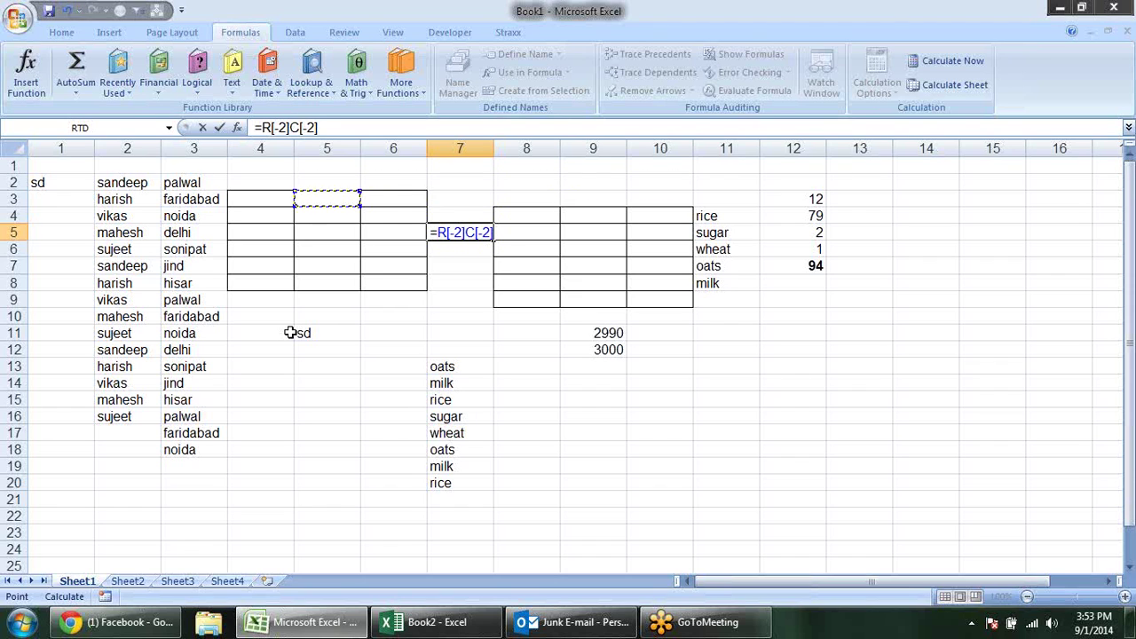
{"action": "key", "text": "Down"}
{"action": "key", "text": "Down"}
{"action": "key", "text": "Down"}
{"action": "key", "text": "Down"}
{"action": "key", "text": "Down"}
{"action": "key", "text": "Down"}
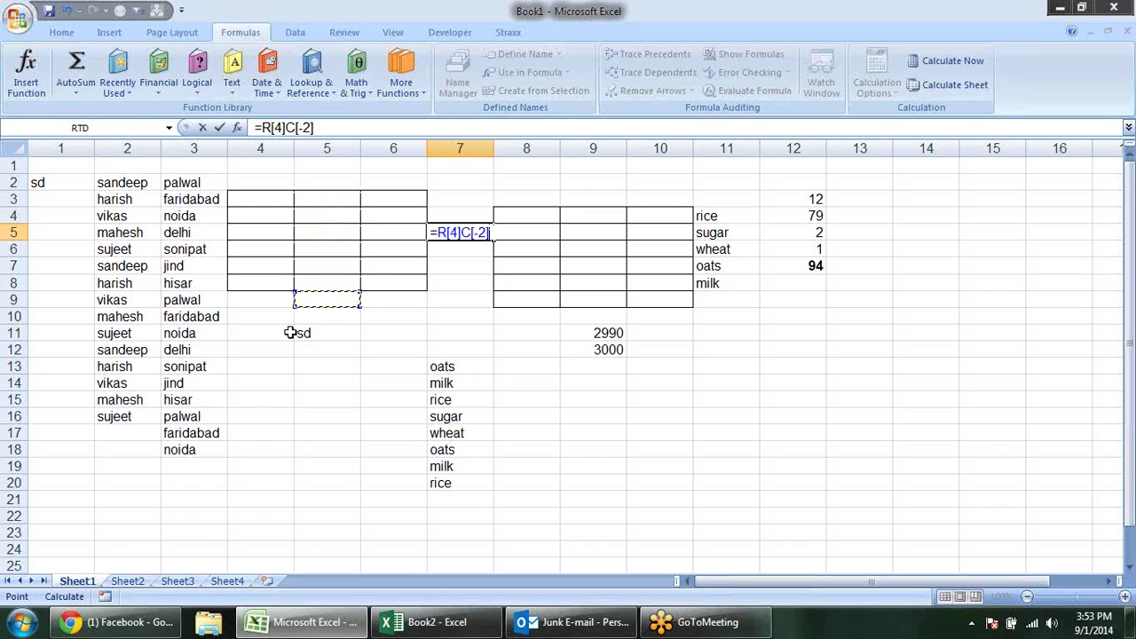
{"action": "key", "text": "Escape"}
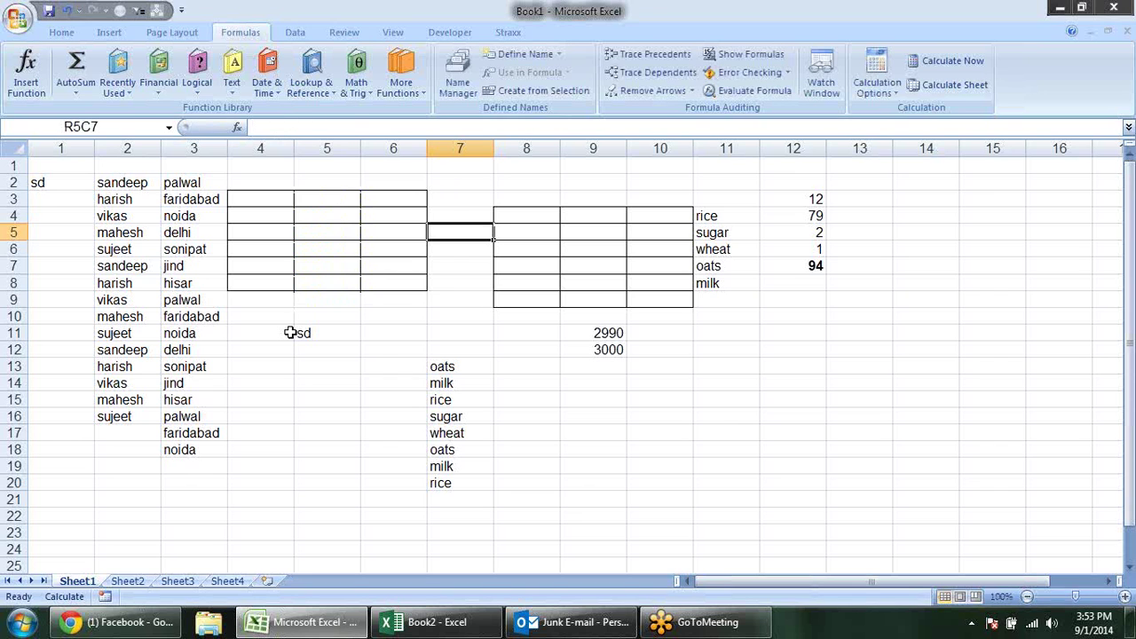
Uncheck R1C1 reference style in the Formulas options to restore lettered columns.
{"action": "key", "text": "alt+f"}
{"action": "key", "text": "i"}
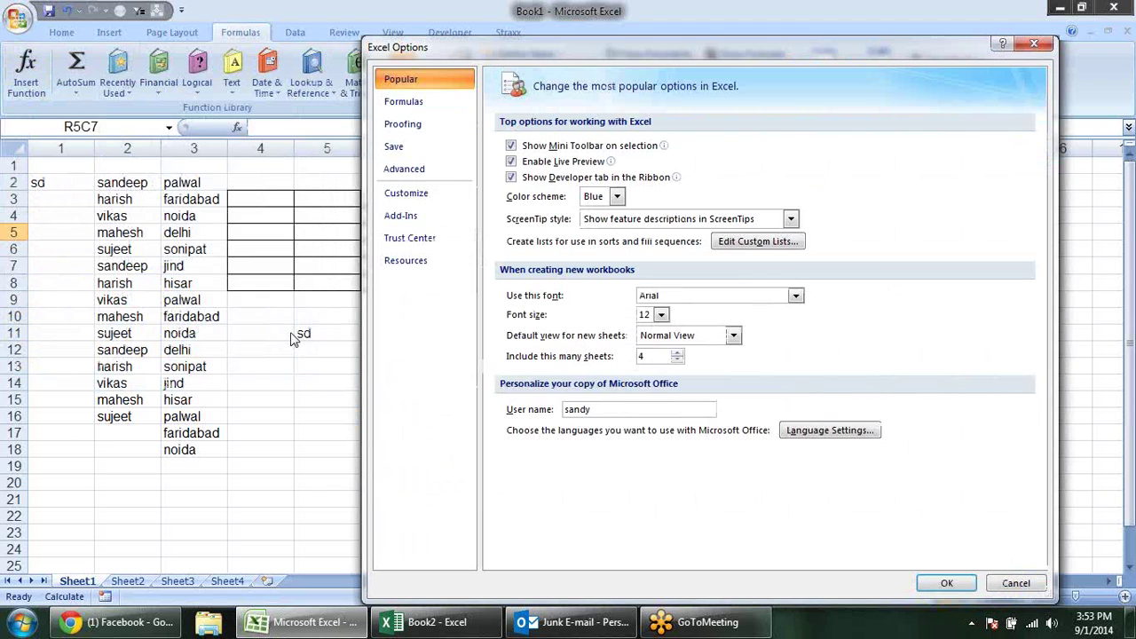
{"action": "left_click", "coordinate": [406, 103]}
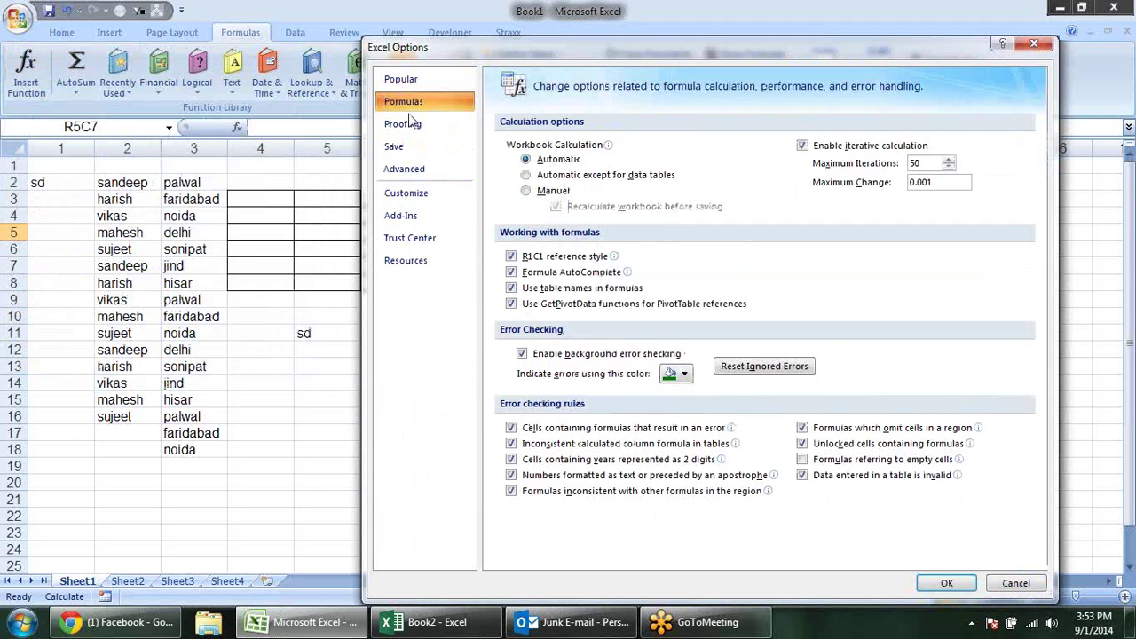
{"action": "left_click", "coordinate": [525, 257]}
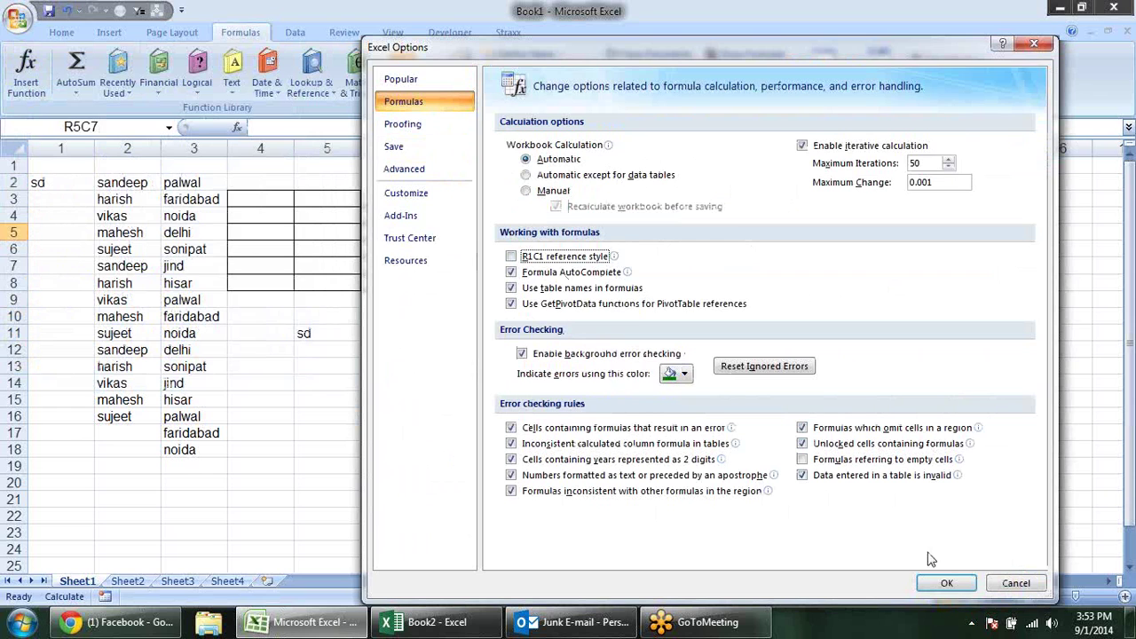
{"action": "left_click", "coordinate": [948, 584]}
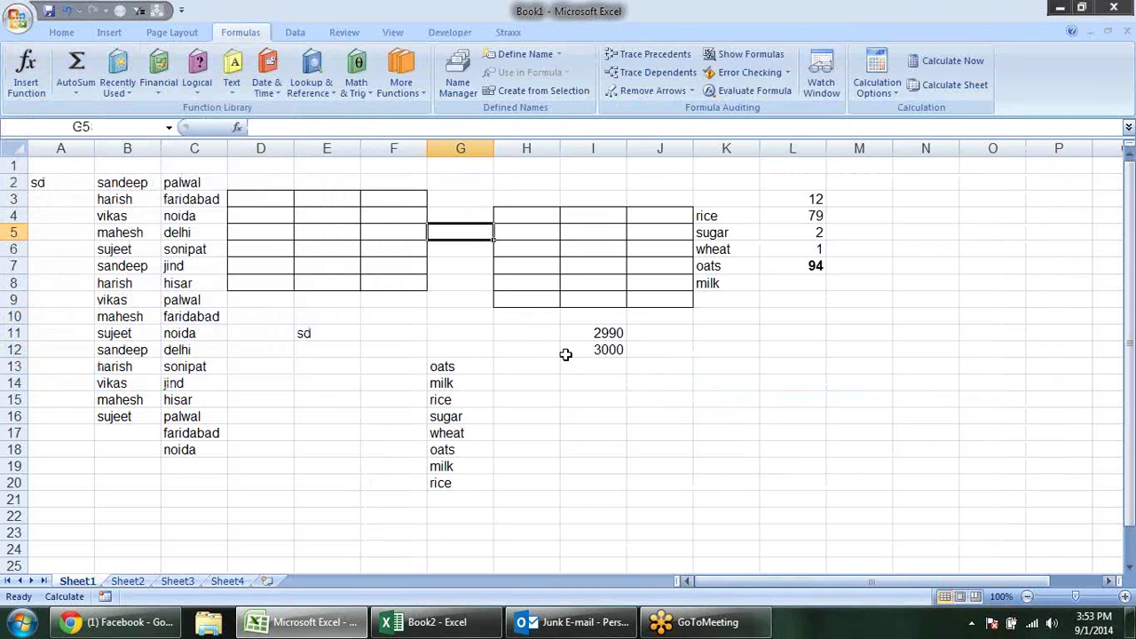
{"action": "left_click", "coordinate": [354, 316]}
Enter '00052 in F10 so it is stored as text and keeps its leading zeros.
{"action": "left_click", "coordinate": [377, 314]}
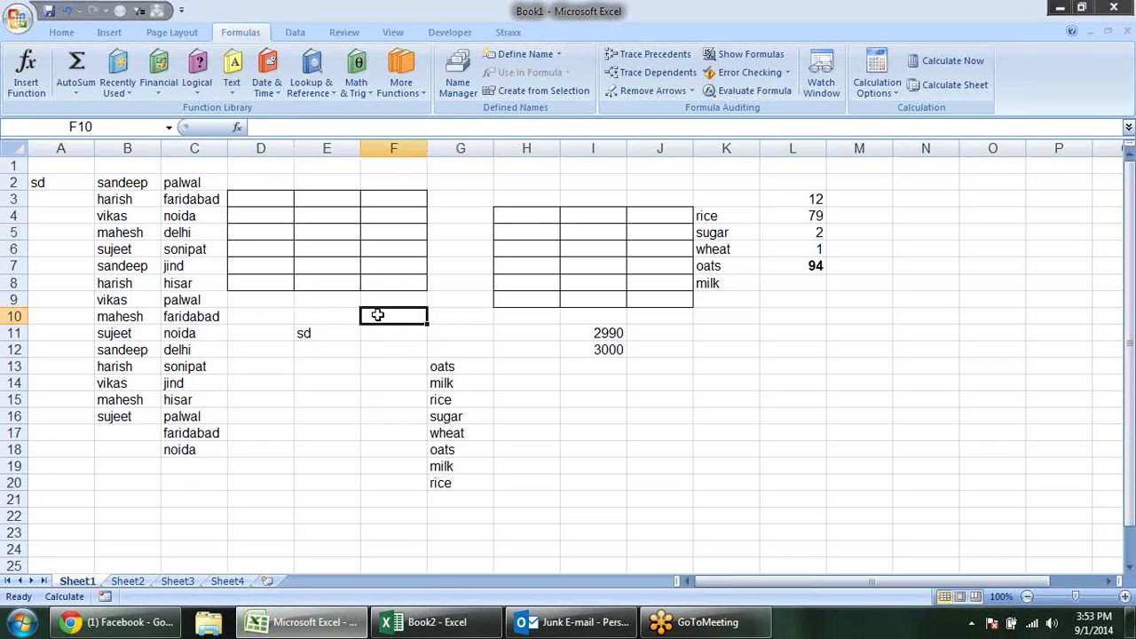
{"action": "type", "text": "'"}
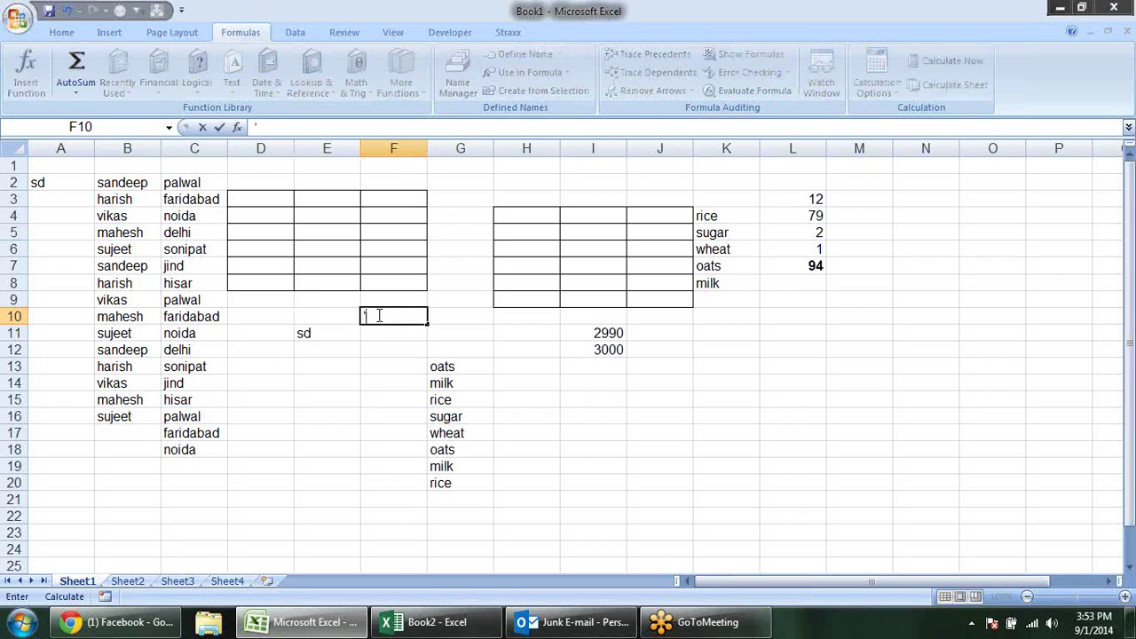
{"action": "type", "text": "052"}
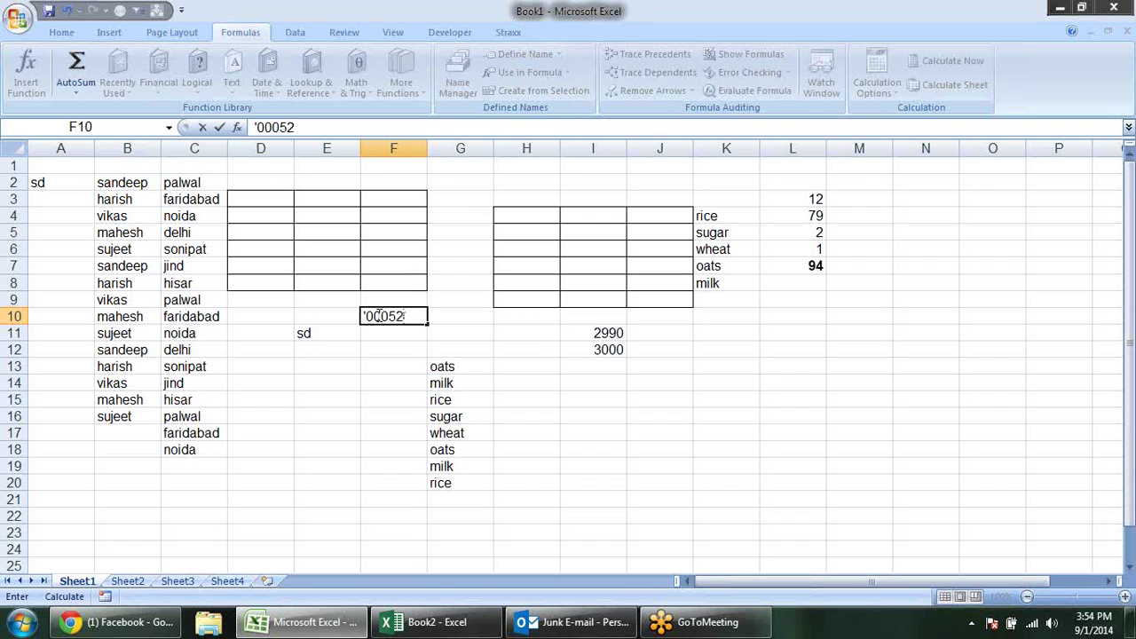
{"action": "key", "text": "Return"}
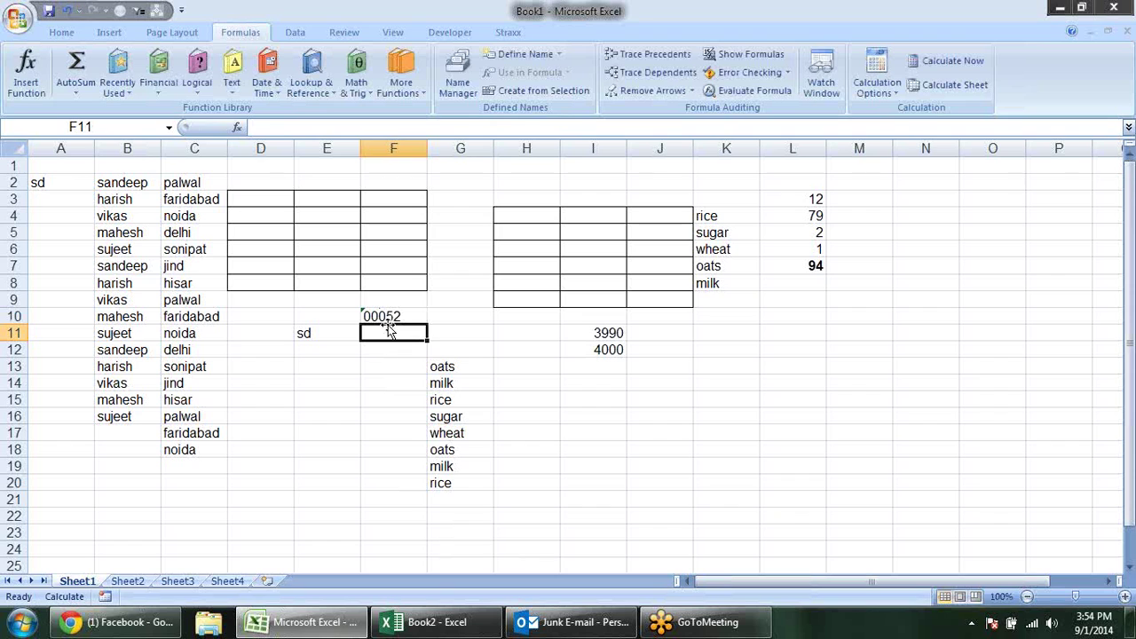
Reselect F10 and view the Number Stored as Text options in its error smart tag.
{"action": "left_click", "coordinate": [370, 316]}
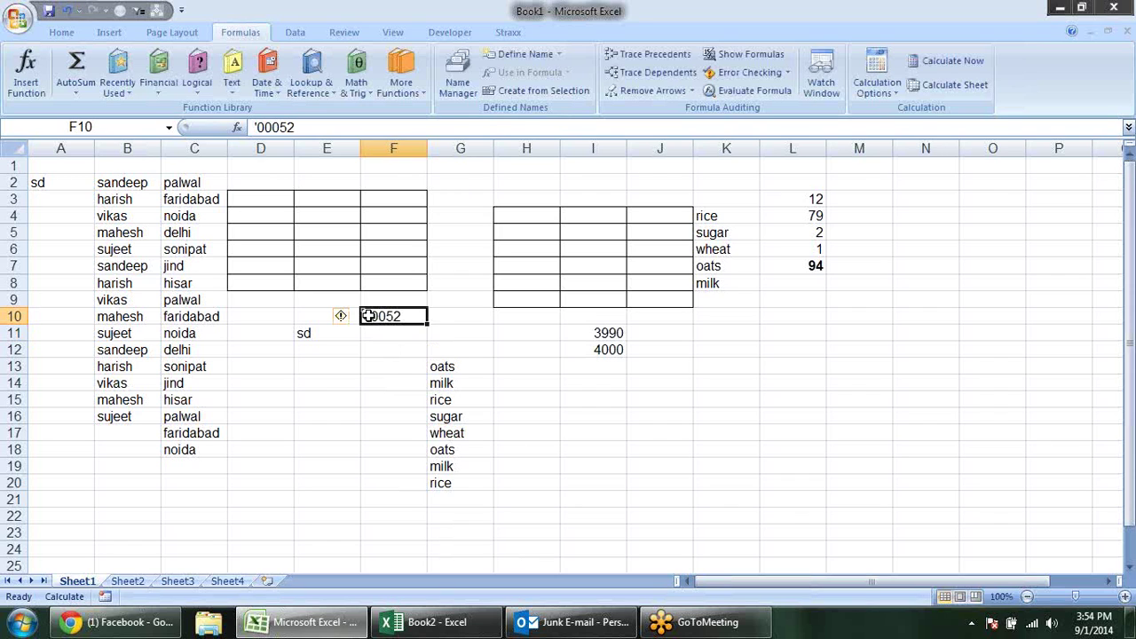
{"action": "left_click", "coordinate": [350, 316]}
{"action": "left_click", "coordinate": [365, 316]}
{"action": "left_click", "coordinate": [354, 318]}
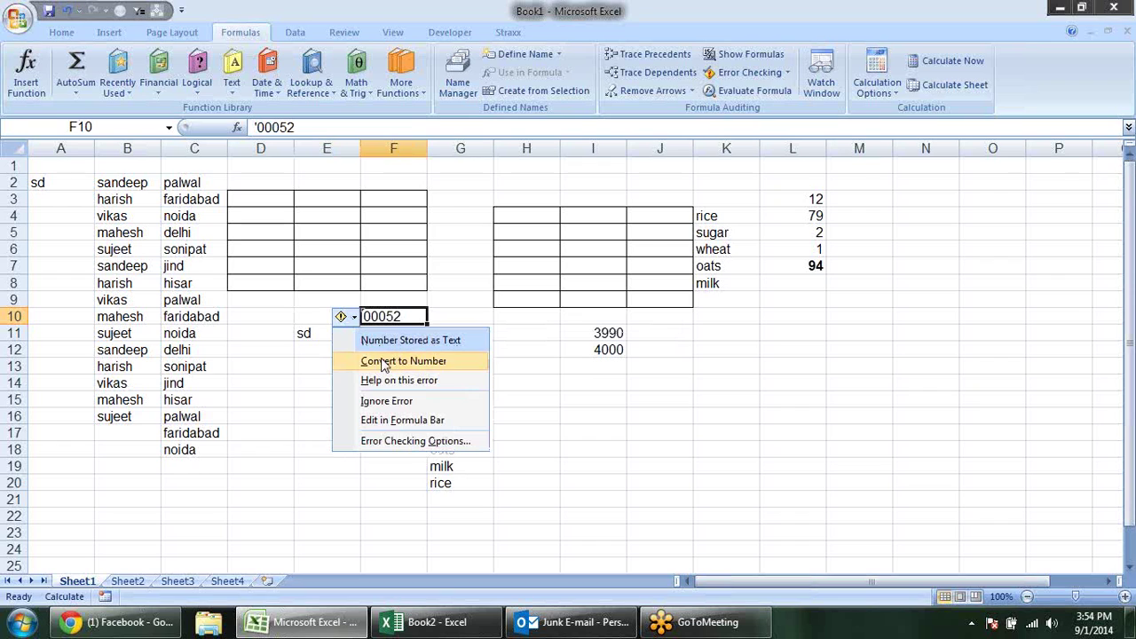
{"action": "left_click", "coordinate": [458, 287]}
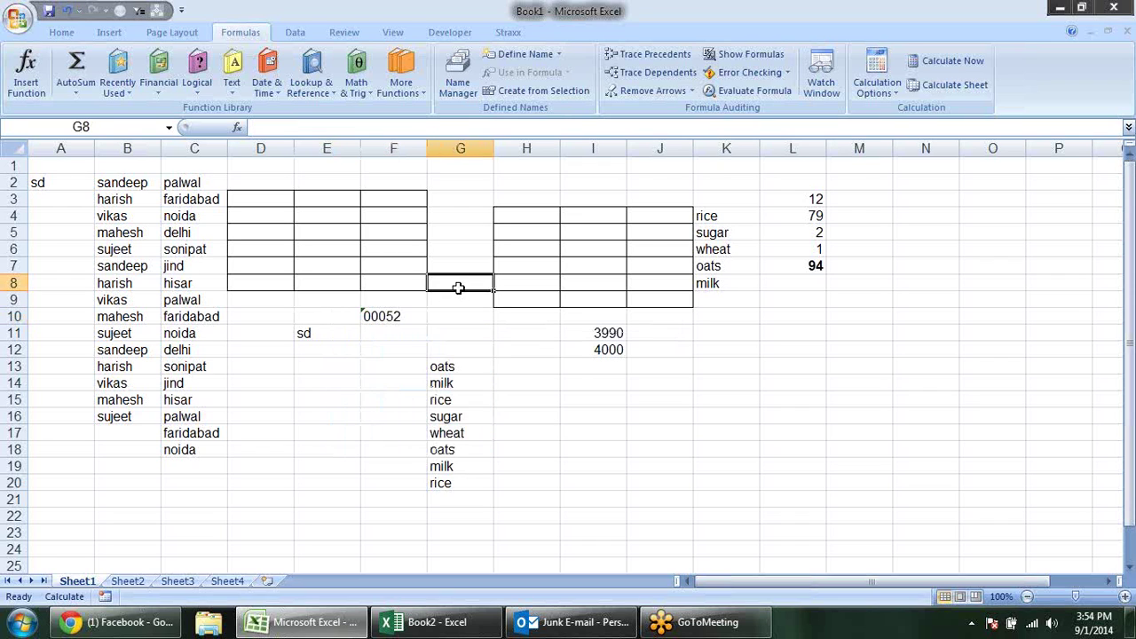
{"action": "left_click", "coordinate": [371, 315]}
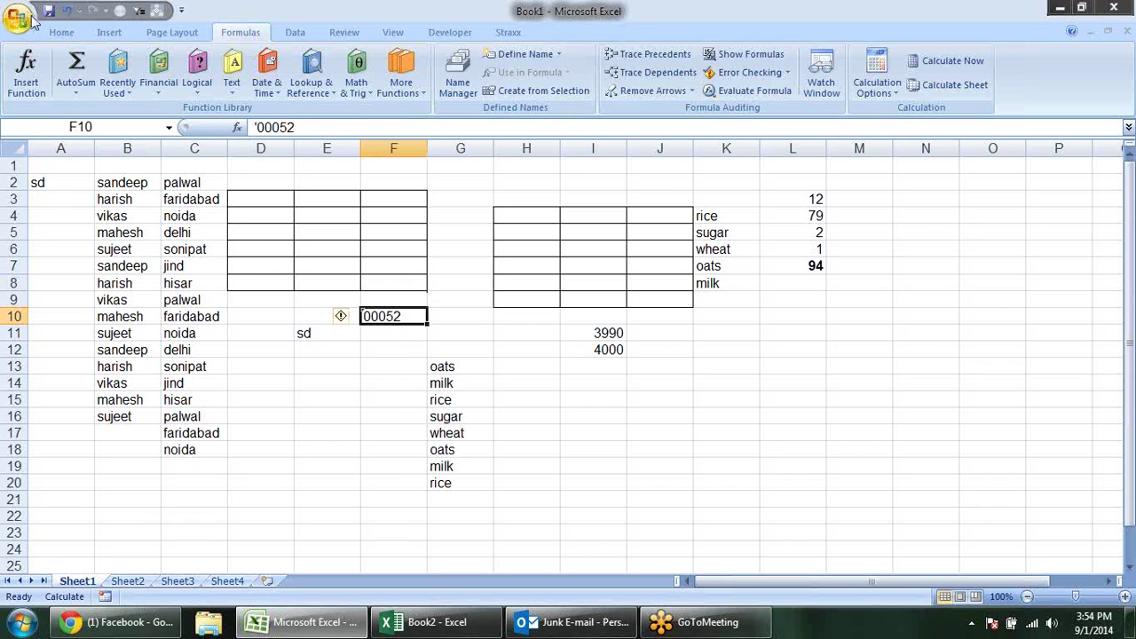
{"action": "left_click", "coordinate": [17, 18]}
{"action": "left_click", "coordinate": [245, 381]}
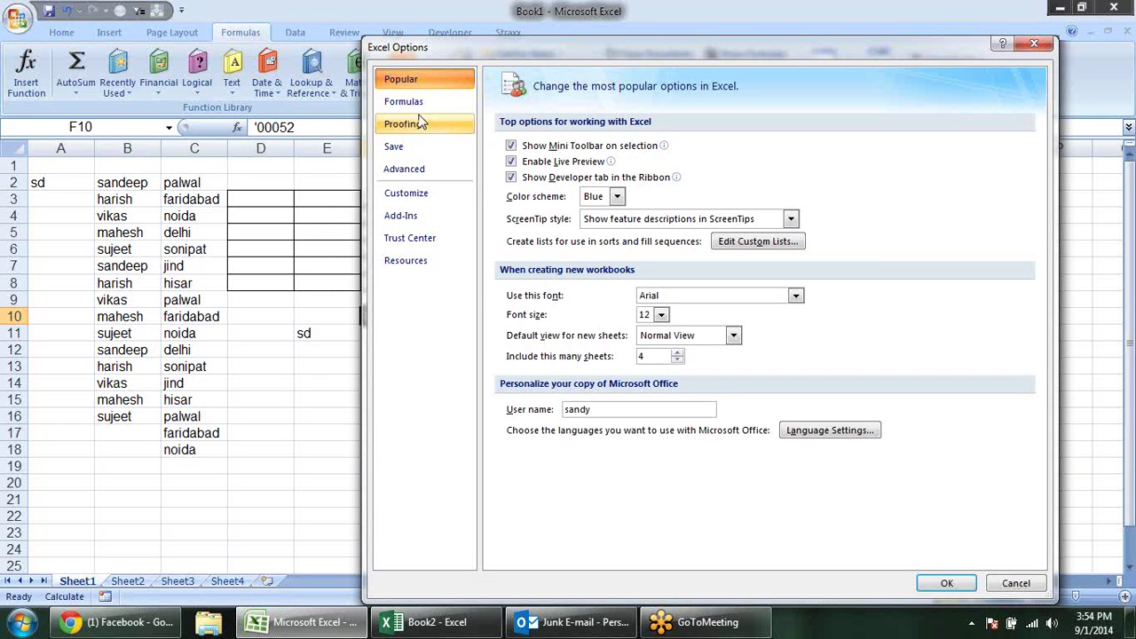
{"action": "left_click", "coordinate": [433, 104]}
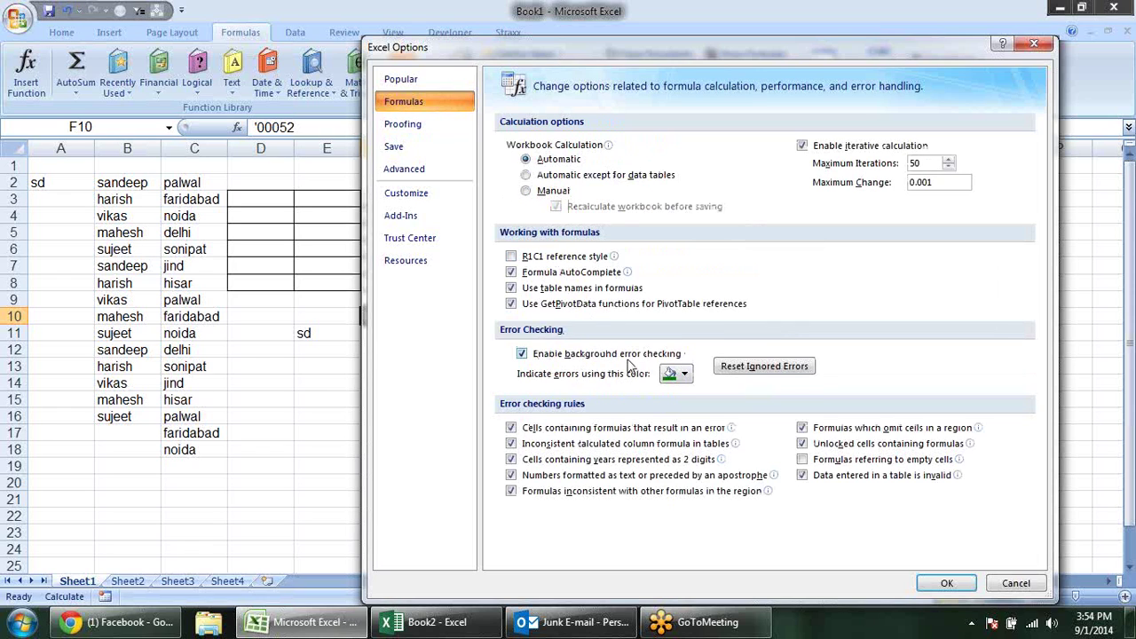
{"action": "left_click", "coordinate": [685, 374]}
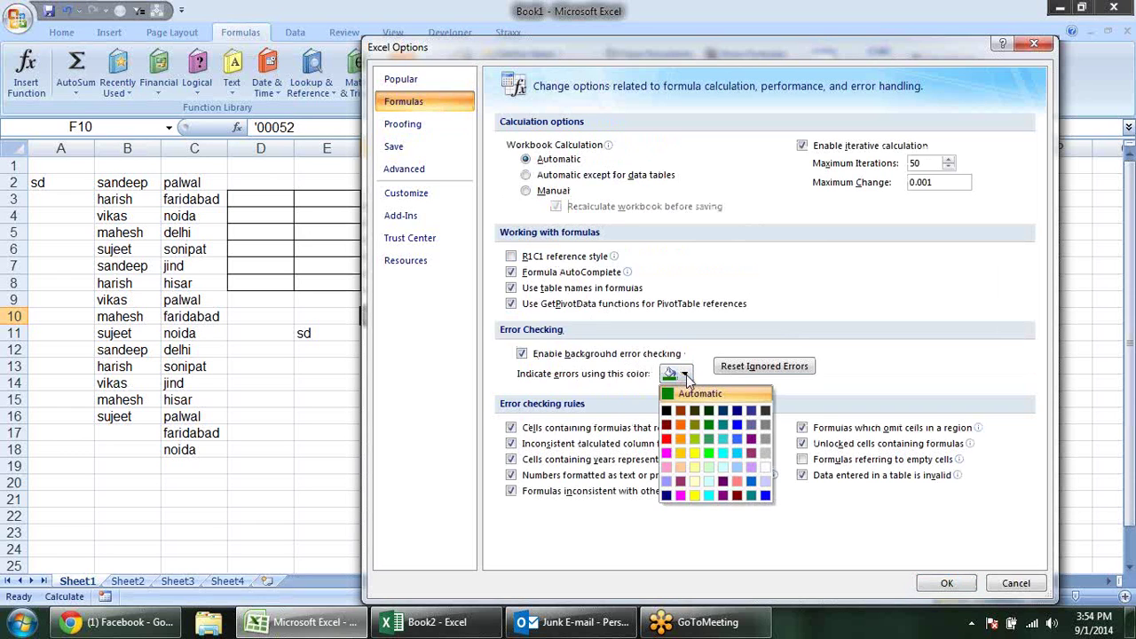
{"action": "left_click", "coordinate": [875, 388]}
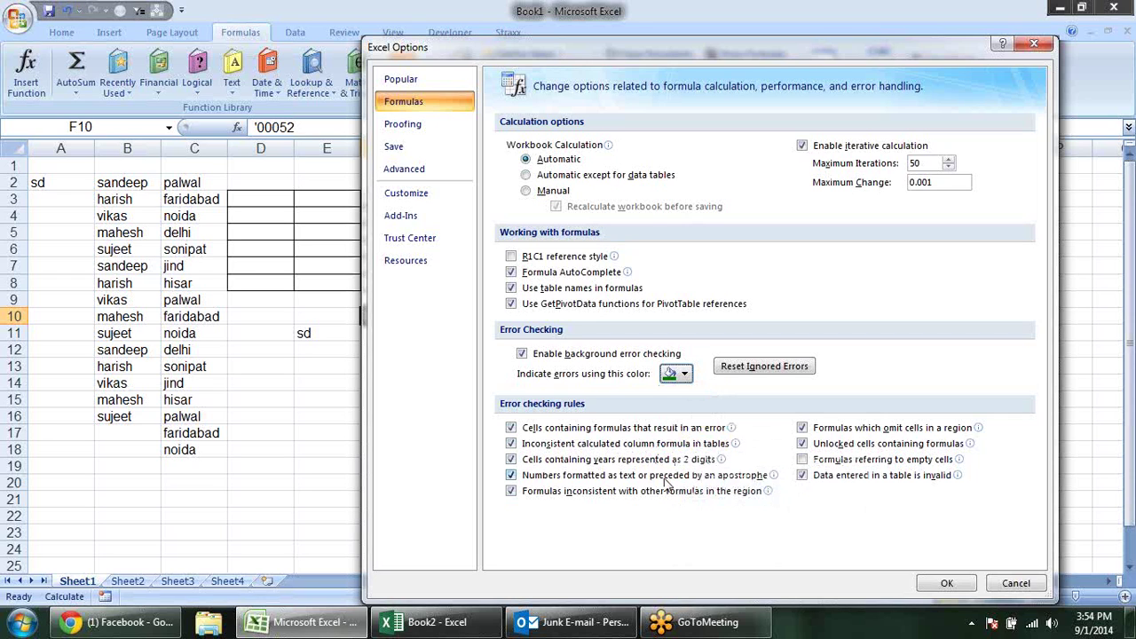
{"action": "mouse_move", "coordinate": [537, 484]}
{"action": "left_click", "coordinate": [545, 476]}
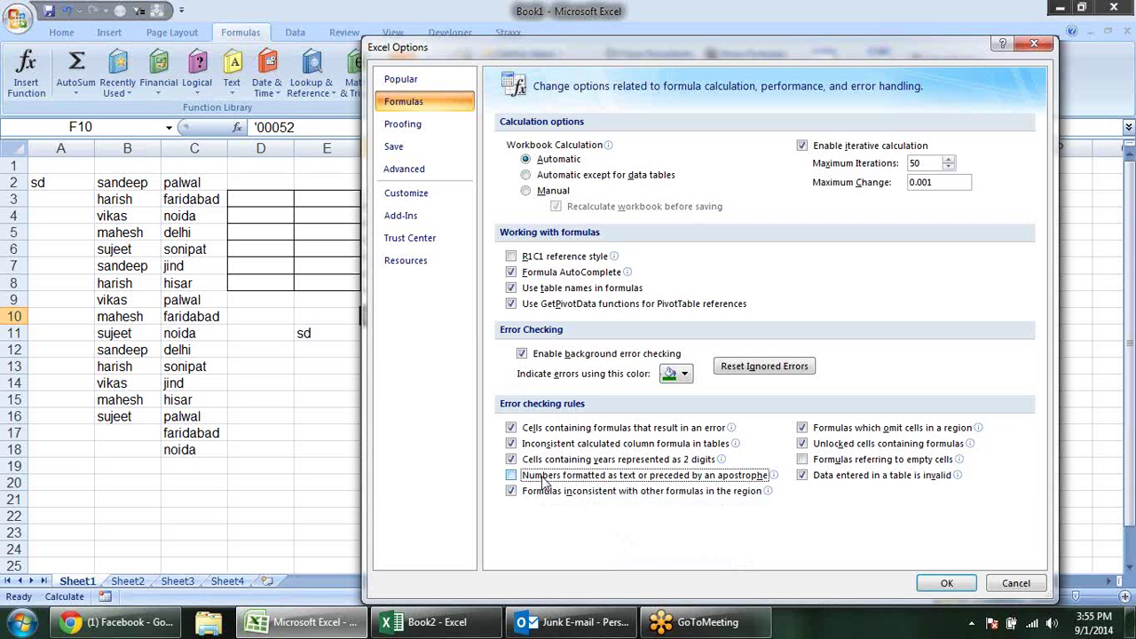
{"action": "left_click", "coordinate": [946, 583]}
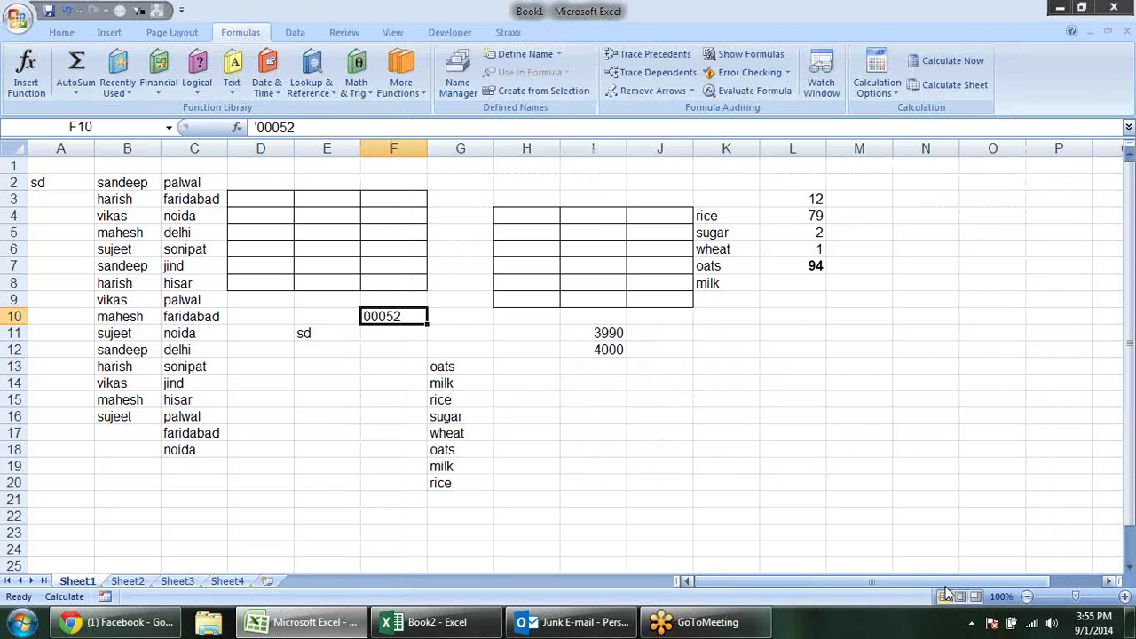
{"action": "left_click", "coordinate": [552, 364]}
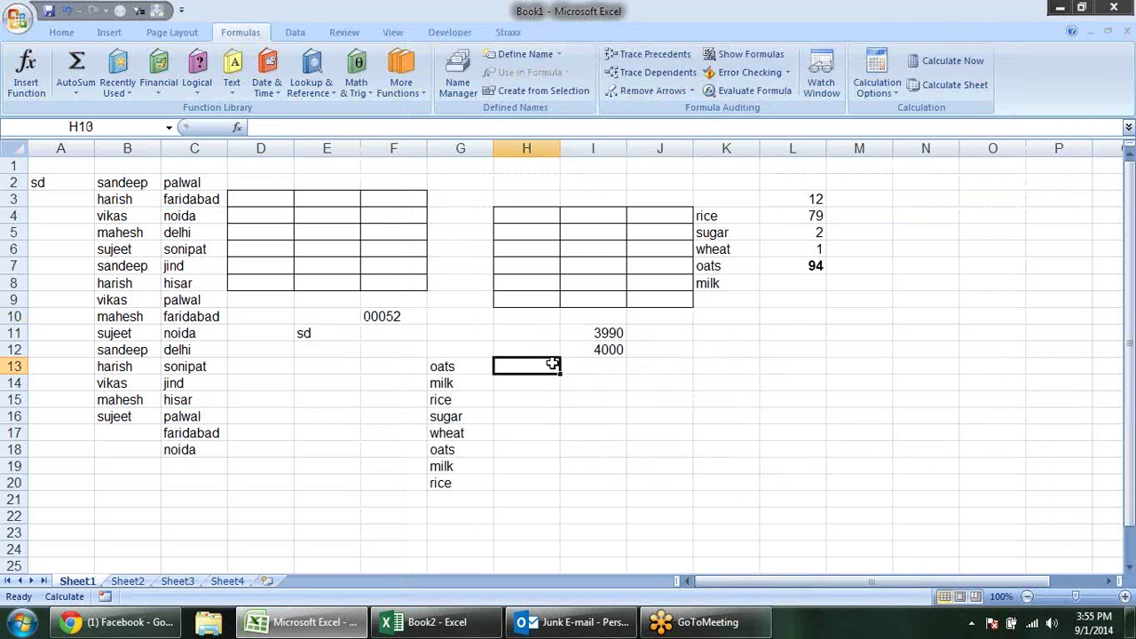
{"action": "left_click", "coordinate": [18, 18]}
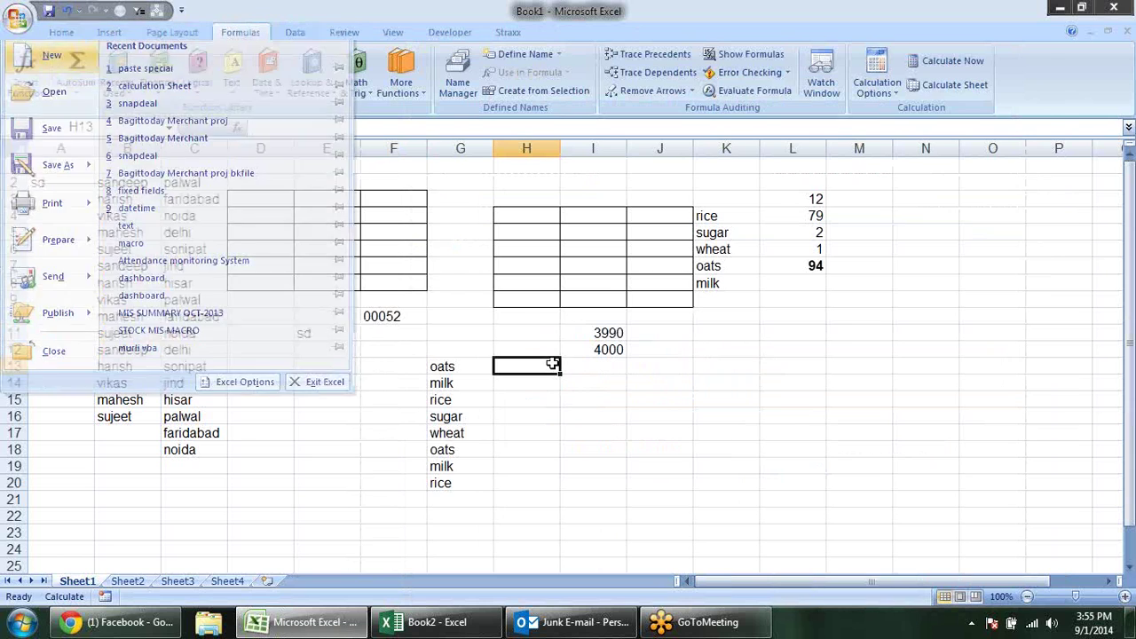
{"action": "left_click", "coordinate": [256, 378]}
{"action": "left_click", "coordinate": [448, 105]}
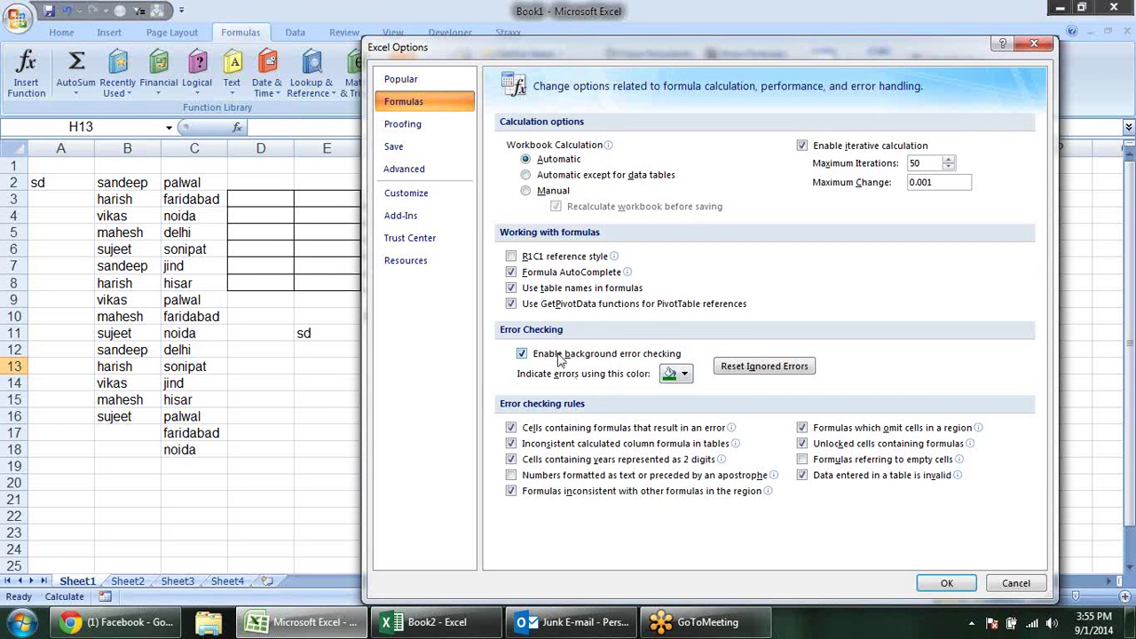
{"action": "left_click", "coordinate": [562, 477]}
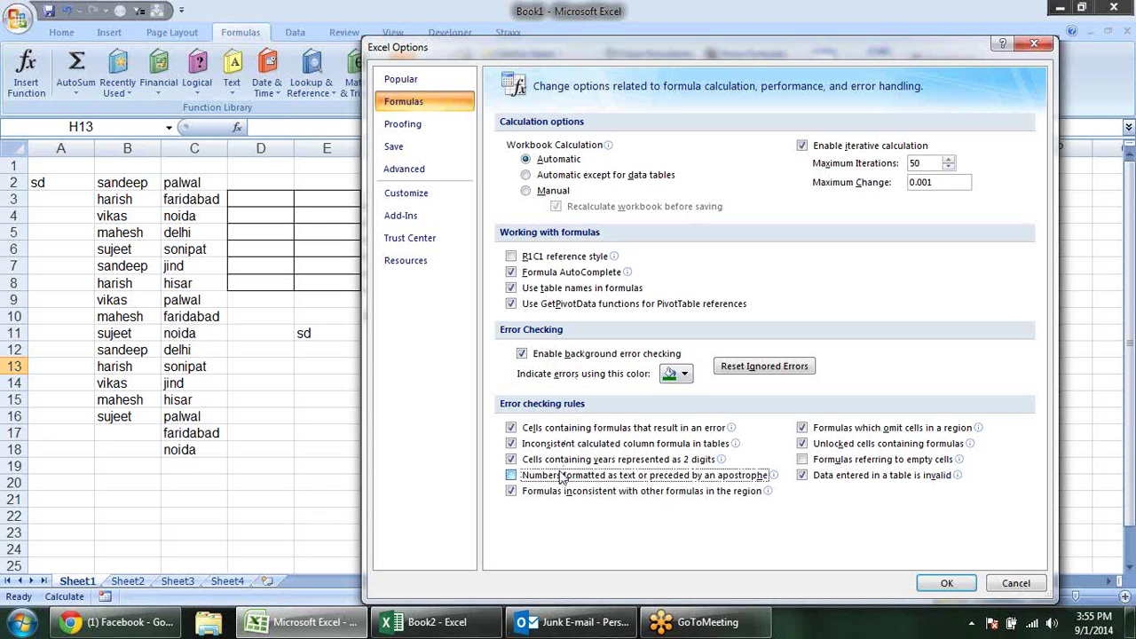
{"action": "key", "text": "Return"}
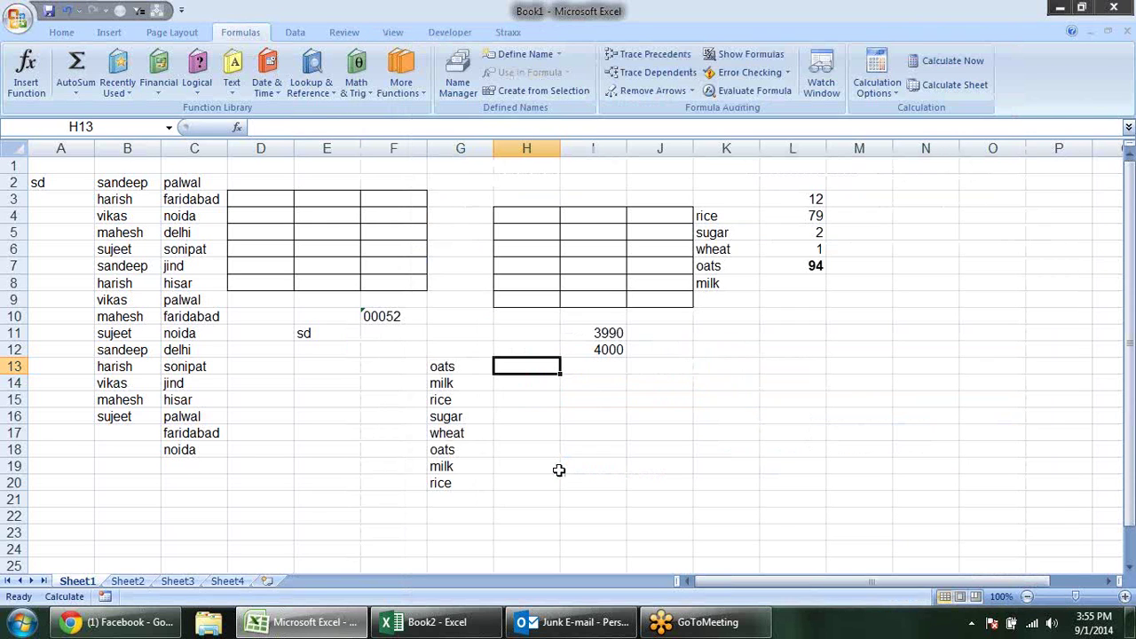
{"action": "left_click", "coordinate": [405, 317]}
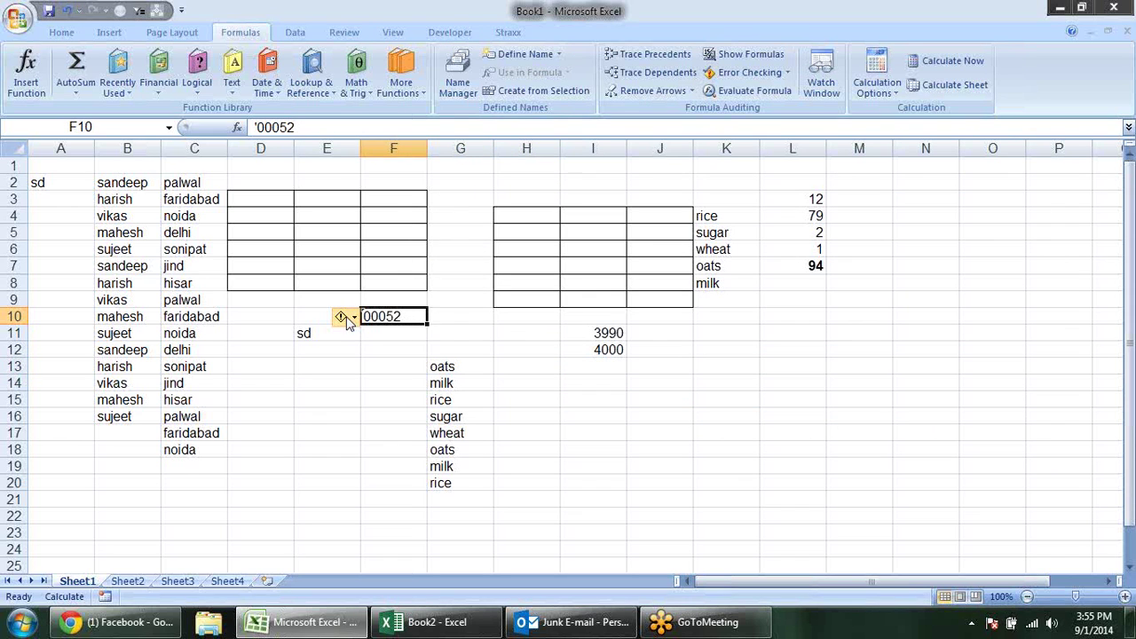
{"action": "mouse_move", "coordinate": [349, 323]}
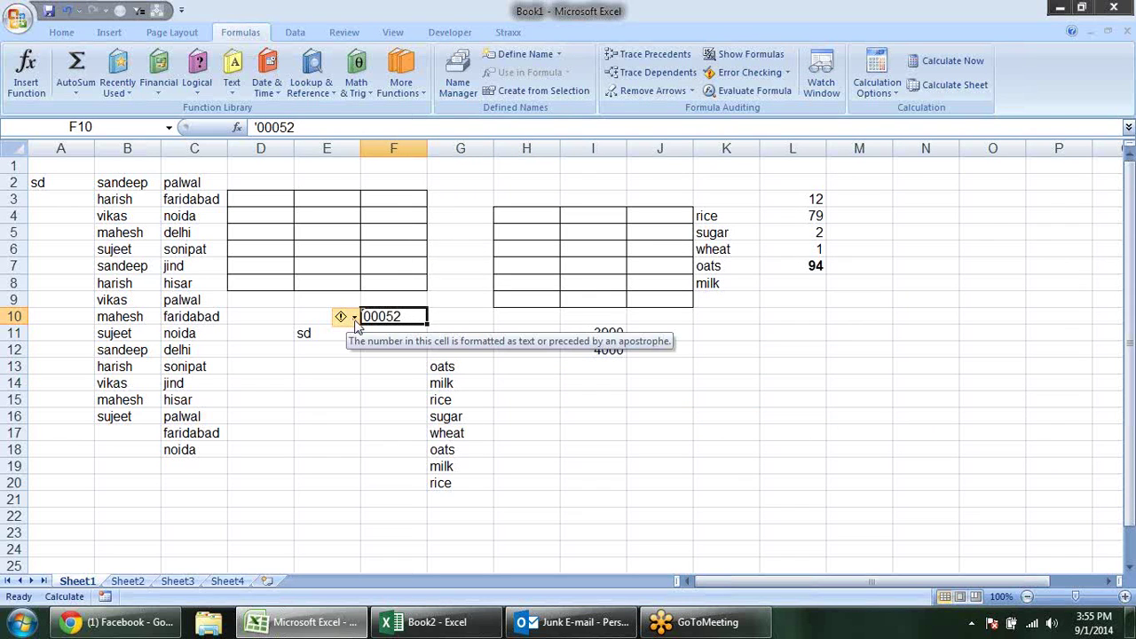
{"action": "left_click", "coordinate": [354, 321]}
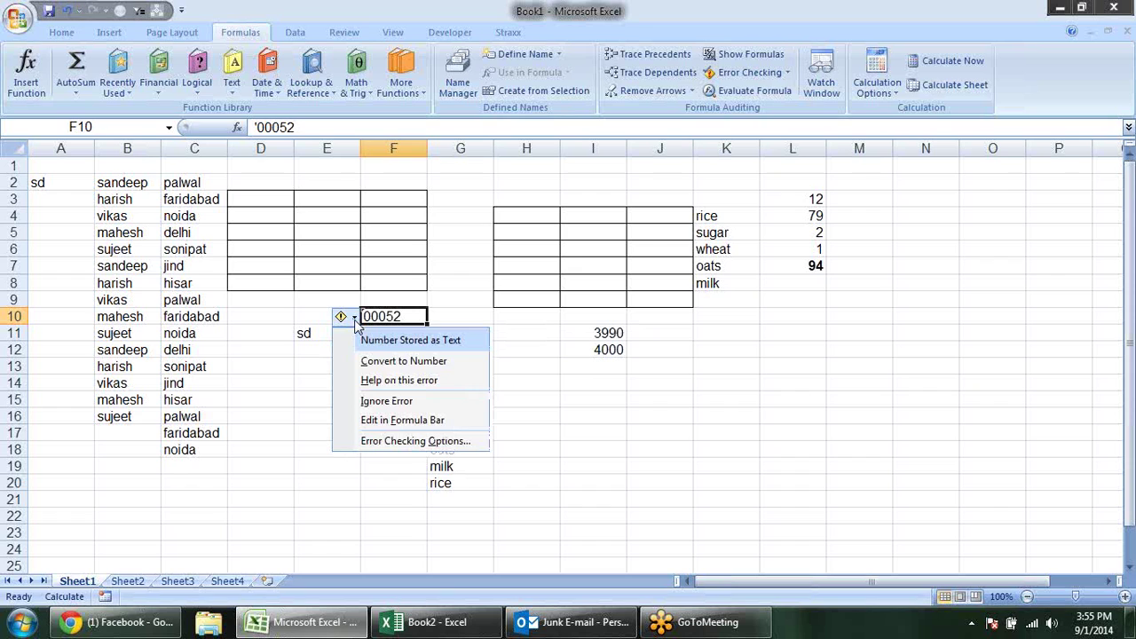
{"action": "left_click", "coordinate": [462, 301]}
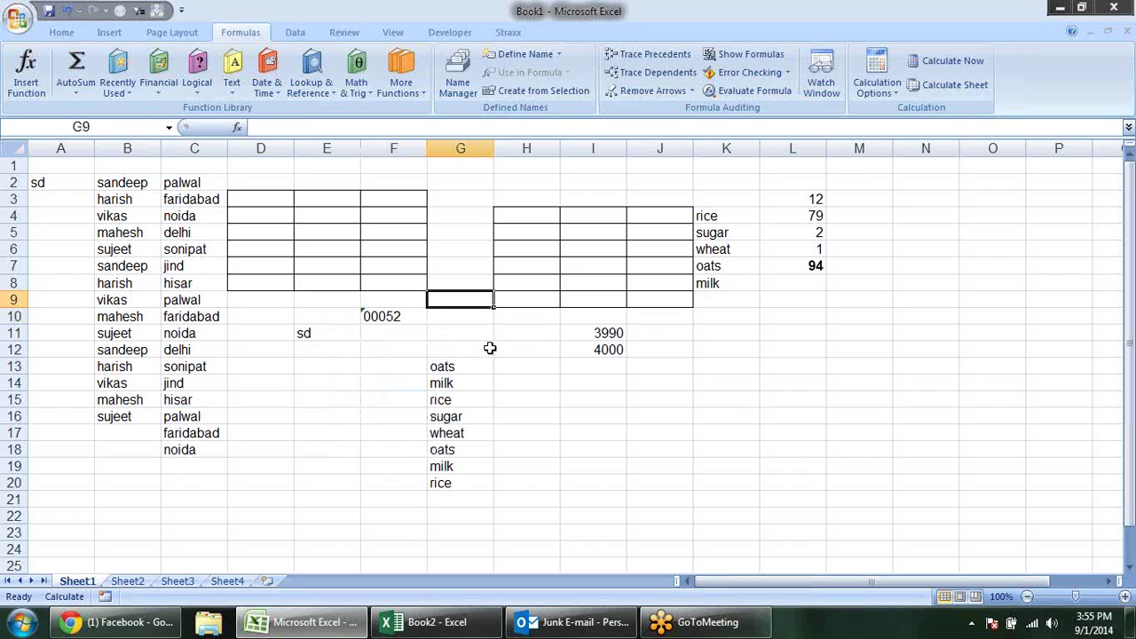
{"action": "left_click", "coordinate": [60, 34]}
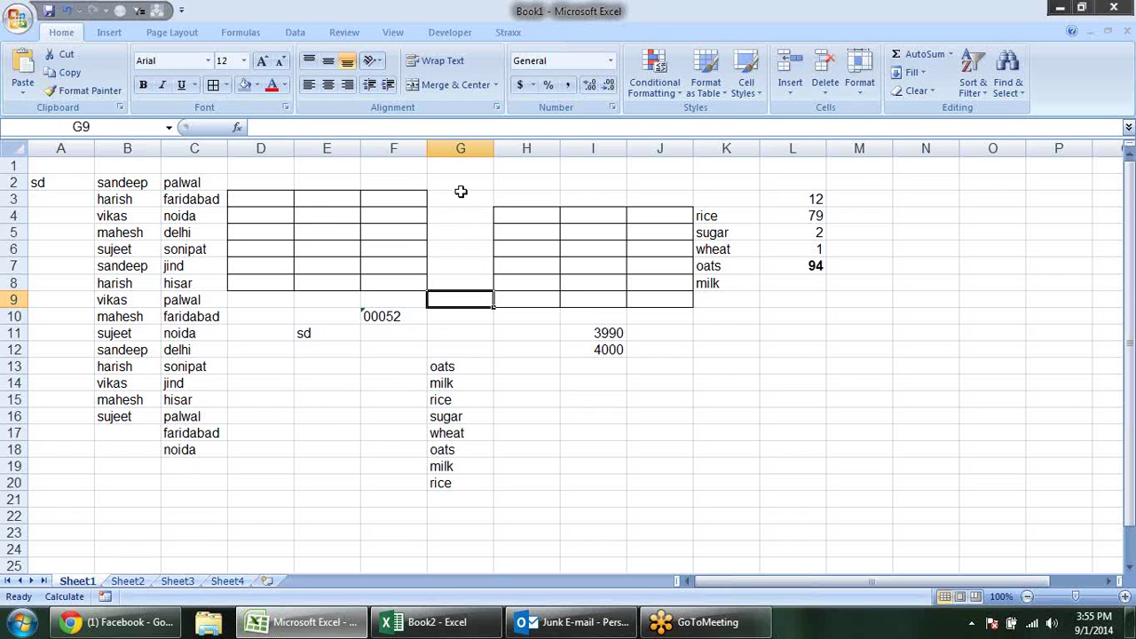
{"action": "left_click_drag", "start_coordinate": [461, 192], "coordinate": [466, 266]}
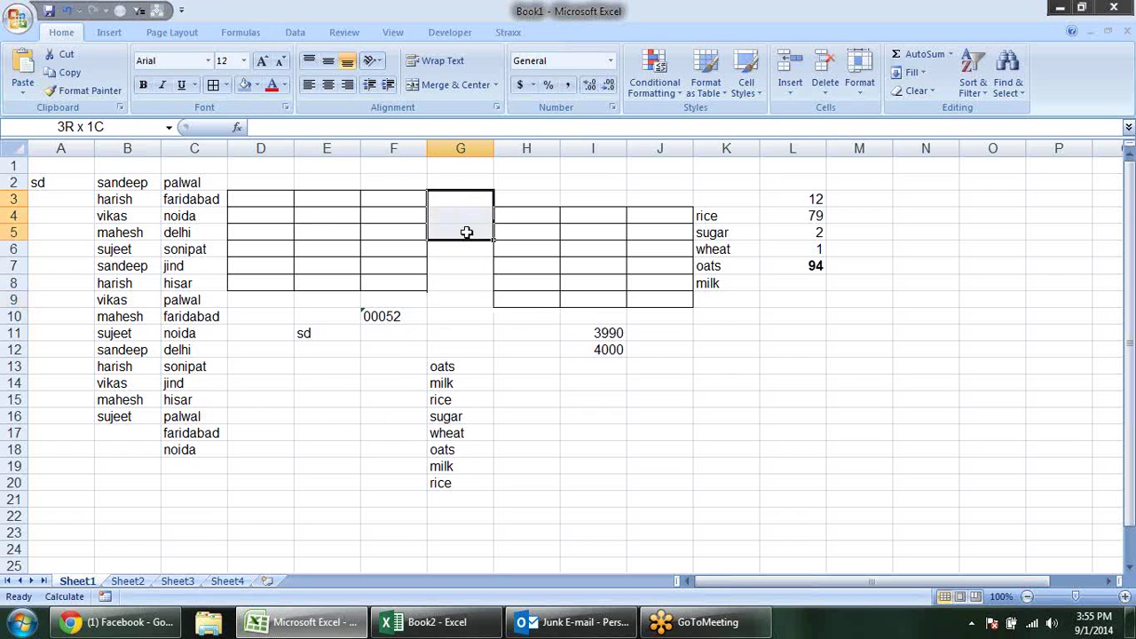
{"action": "left_click", "coordinate": [611, 60]}
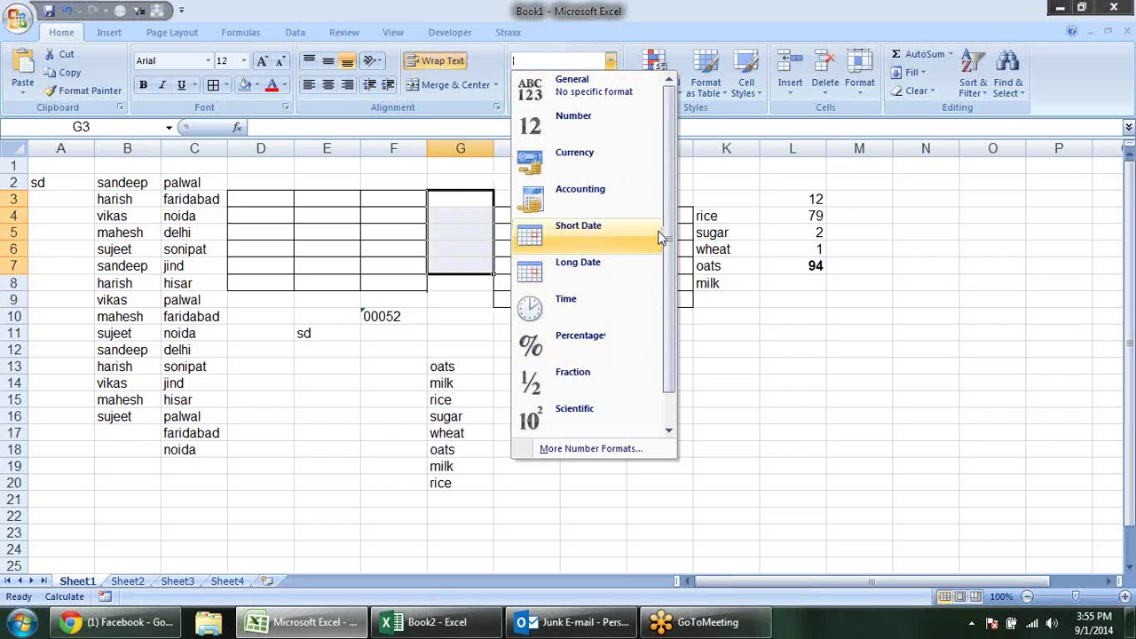
{"action": "left_click_drag", "start_coordinate": [674, 233], "coordinate": [672, 278]}
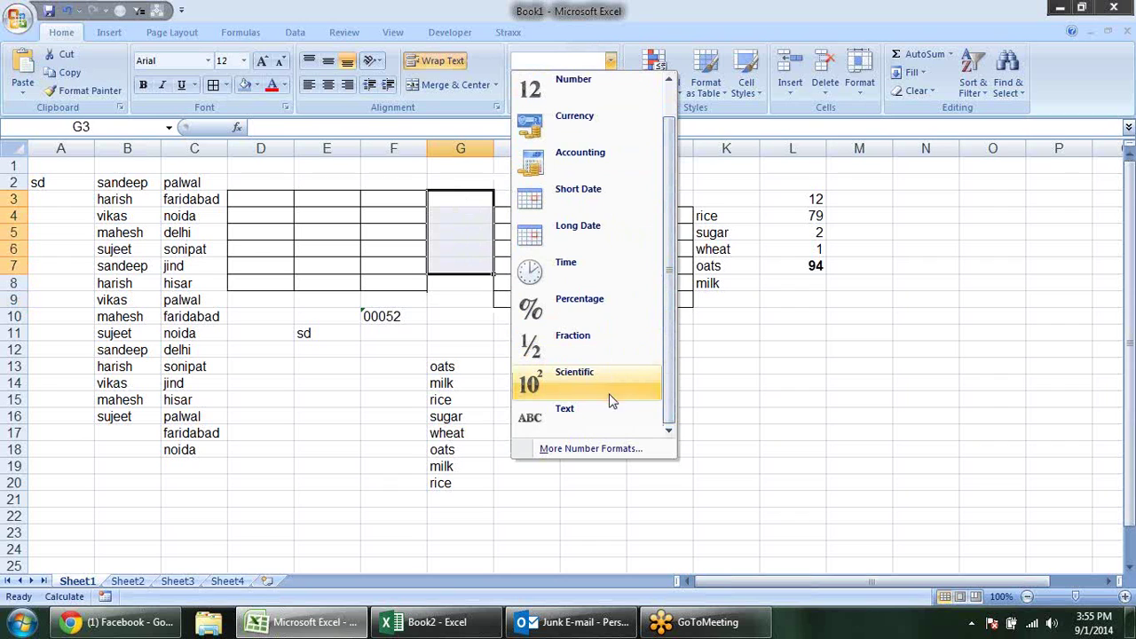
{"action": "left_click", "coordinate": [752, 359]}
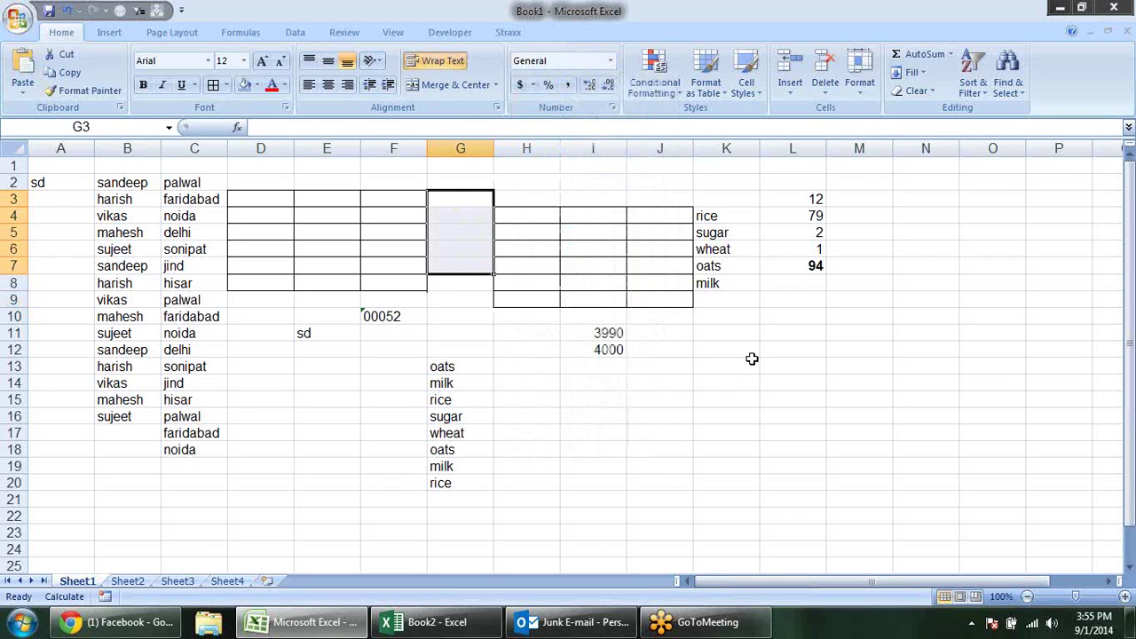
{"action": "left_click", "coordinate": [440, 316]}
{"action": "left_click", "coordinate": [402, 317]}
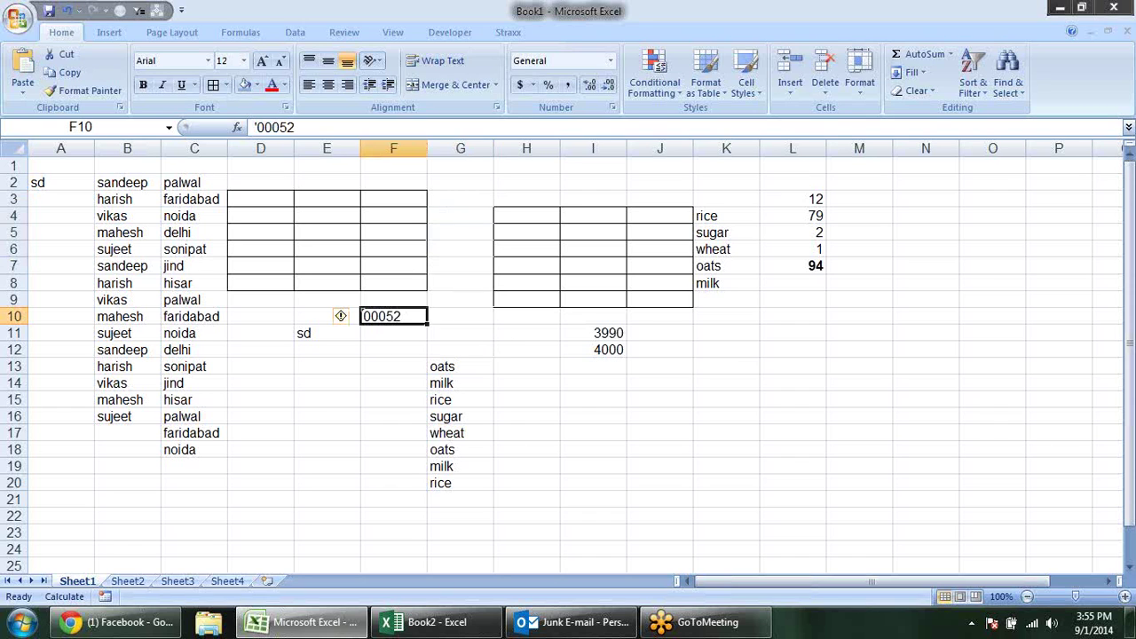
{"action": "left_click", "coordinate": [11, 23]}
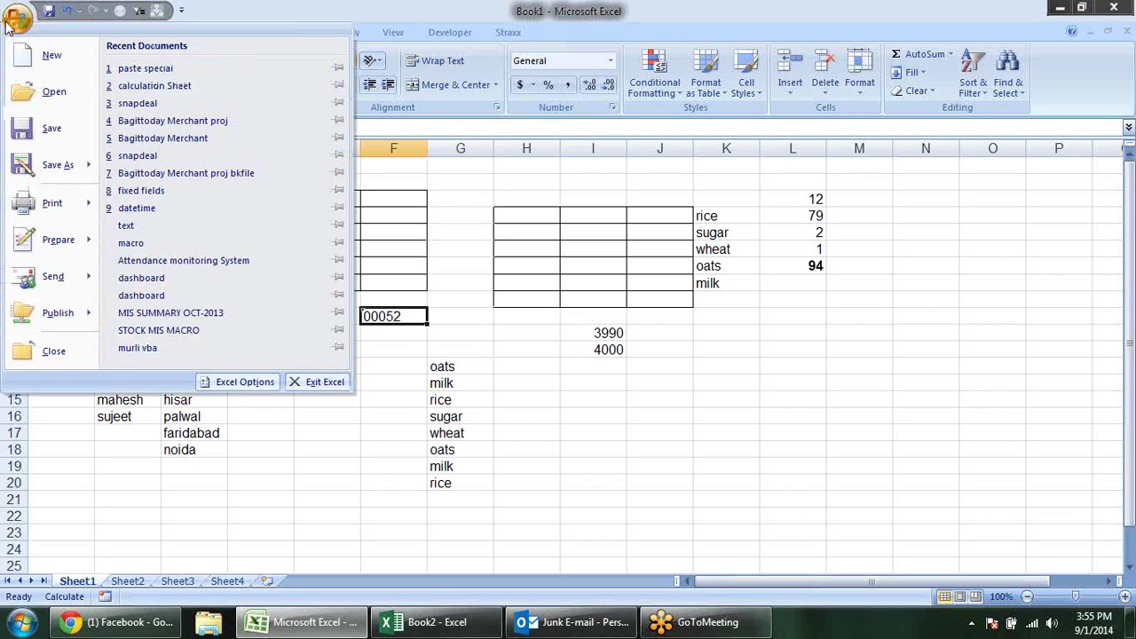
{"action": "left_click", "coordinate": [601, 416]}
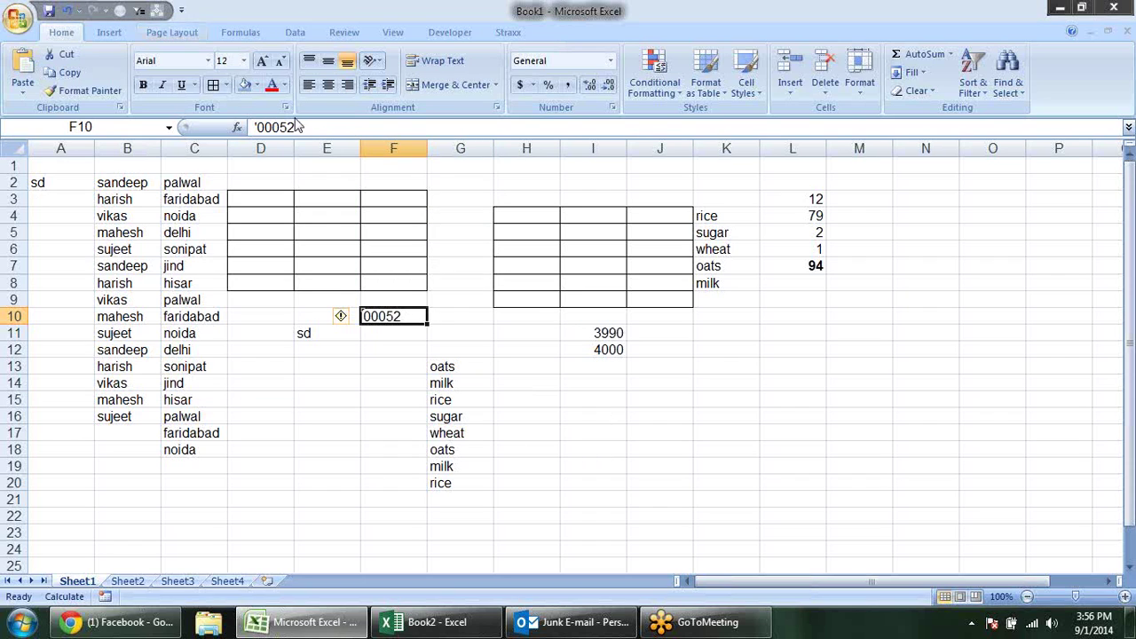
{"action": "left_click", "coordinate": [16, 26]}
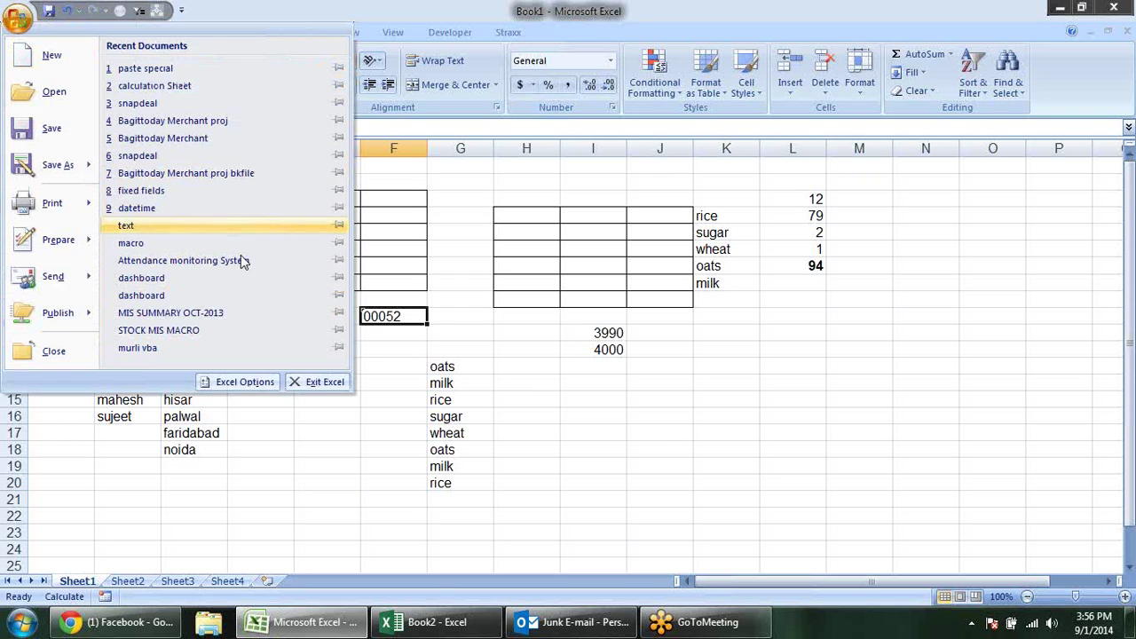
{"action": "left_click", "coordinate": [236, 385]}
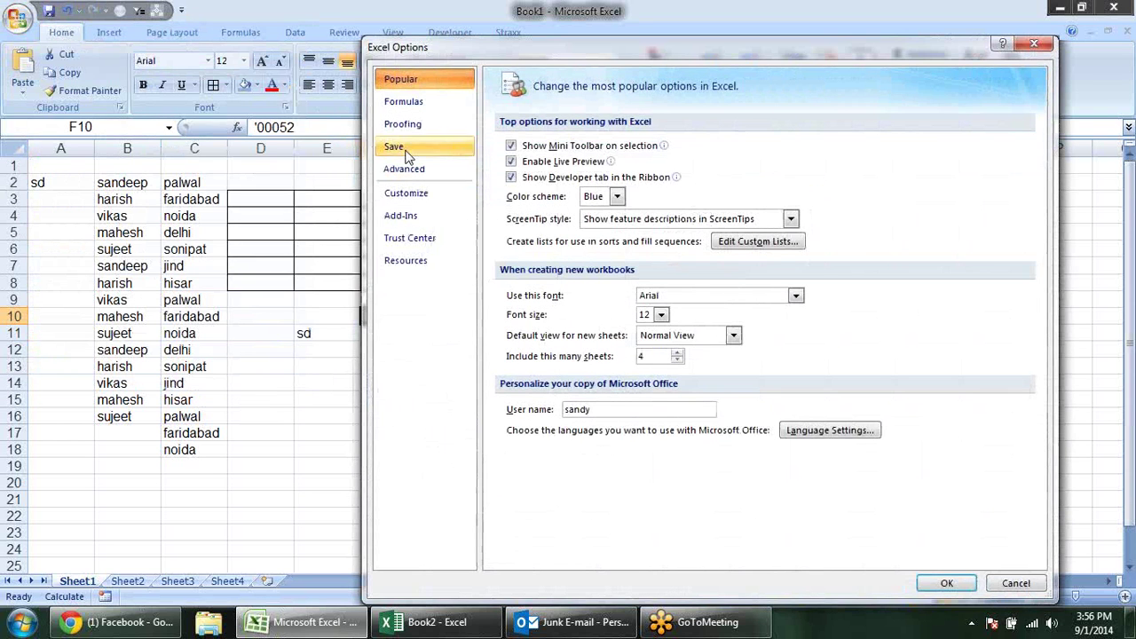
{"action": "left_click", "coordinate": [422, 105]}
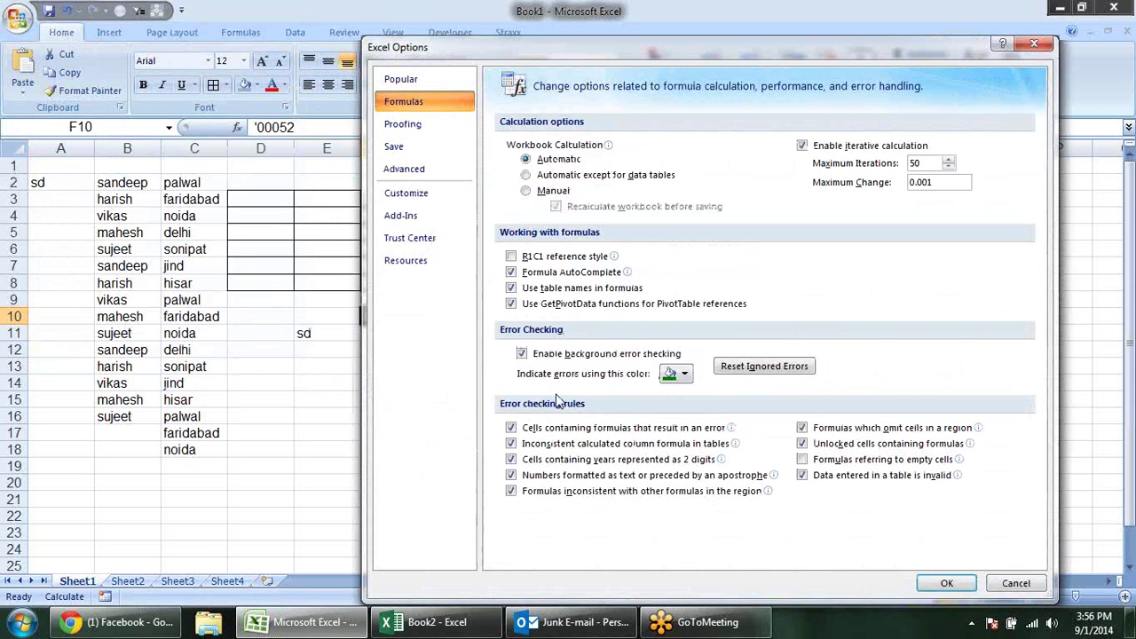
{"action": "left_click", "coordinate": [431, 132]}
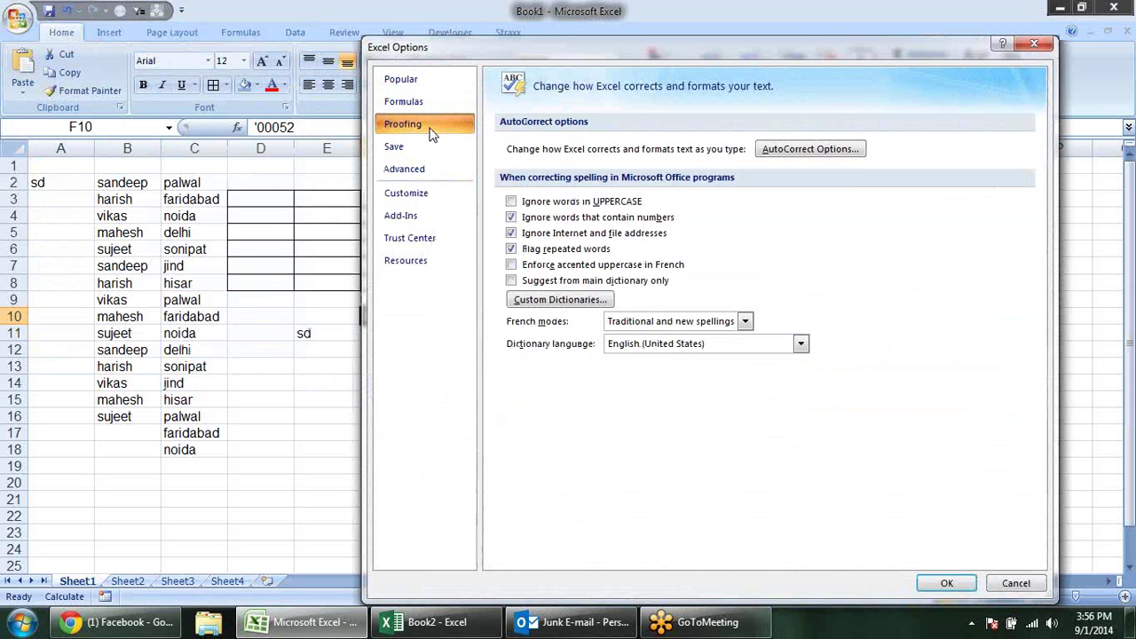
{"action": "key", "text": "Escape"}
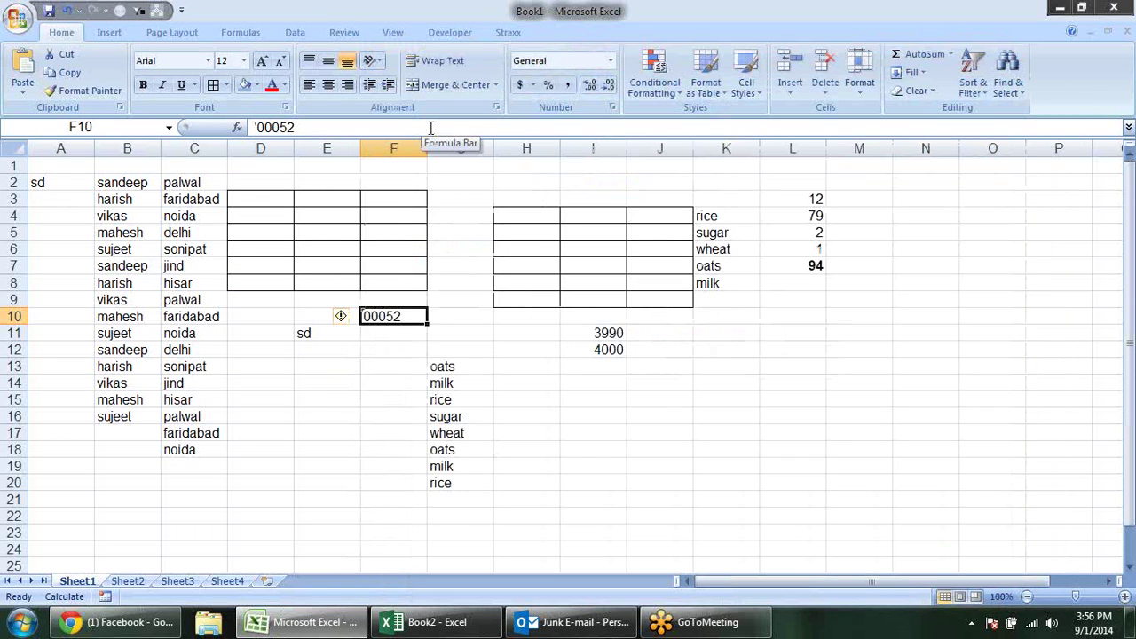
{"action": "key", "text": "Up"}
{"action": "key", "text": "Up"}
{"action": "key", "text": "Up"}
{"action": "key", "text": "Up"}
{"action": "key", "text": "Up"}
{"action": "key", "text": "Up"}
{"action": "key", "text": "Up"}
{"action": "key", "text": "Up"}
Enter boook in H2 and BOOOK in I2.
{"action": "key", "text": "Right"}
{"action": "key", "text": "Right"}
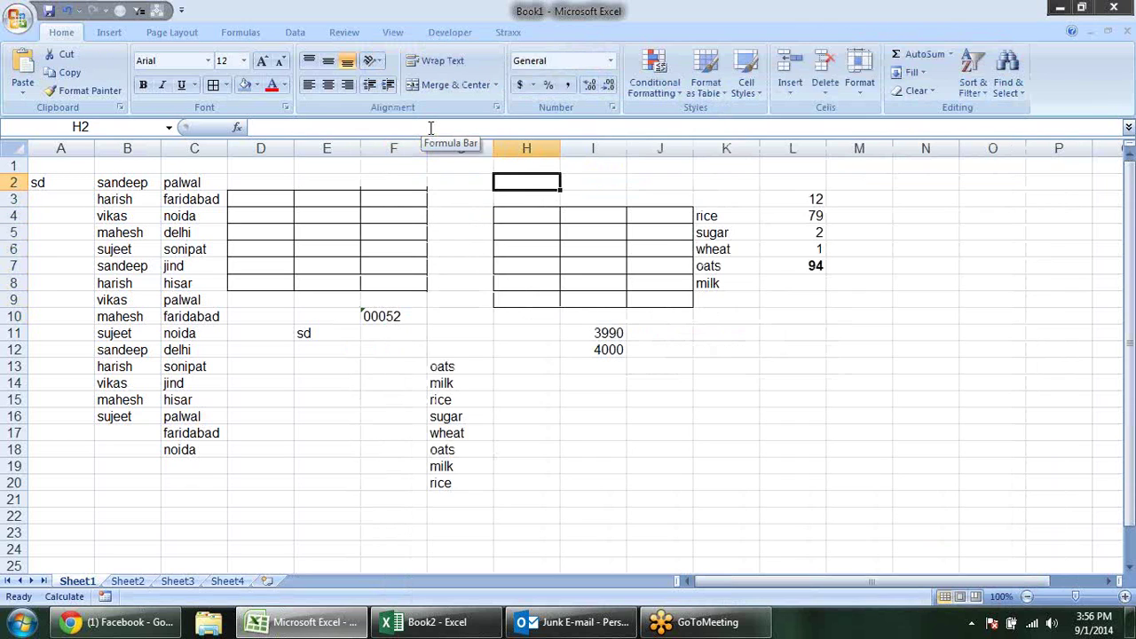
{"action": "type", "text": "book"}
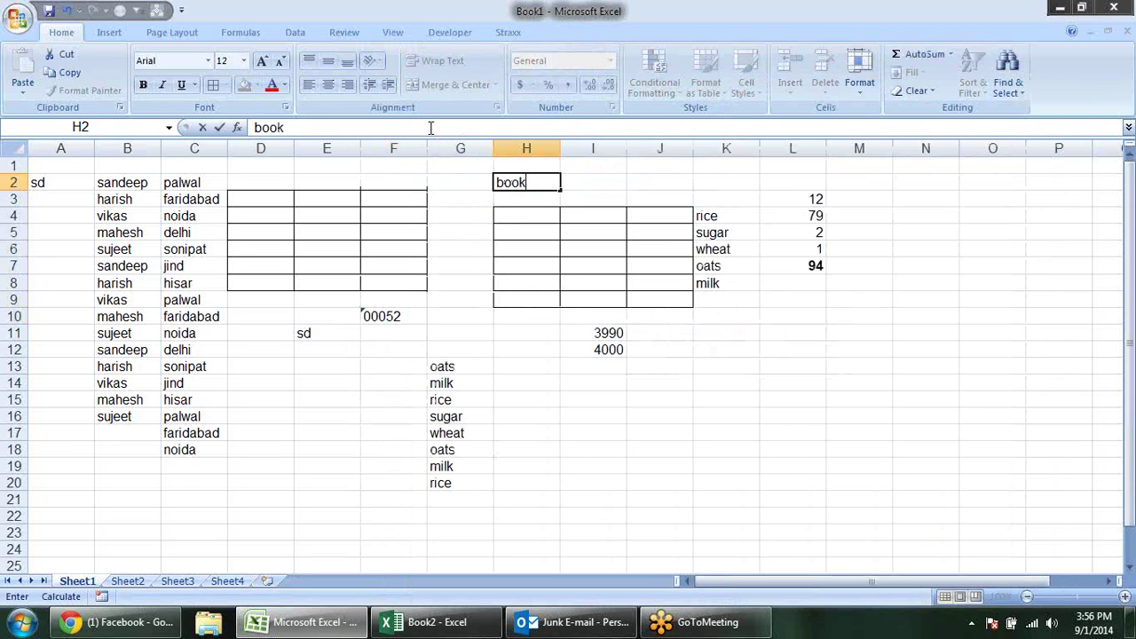
{"action": "type", "text": "ok"}
{"action": "key", "text": "Right"}
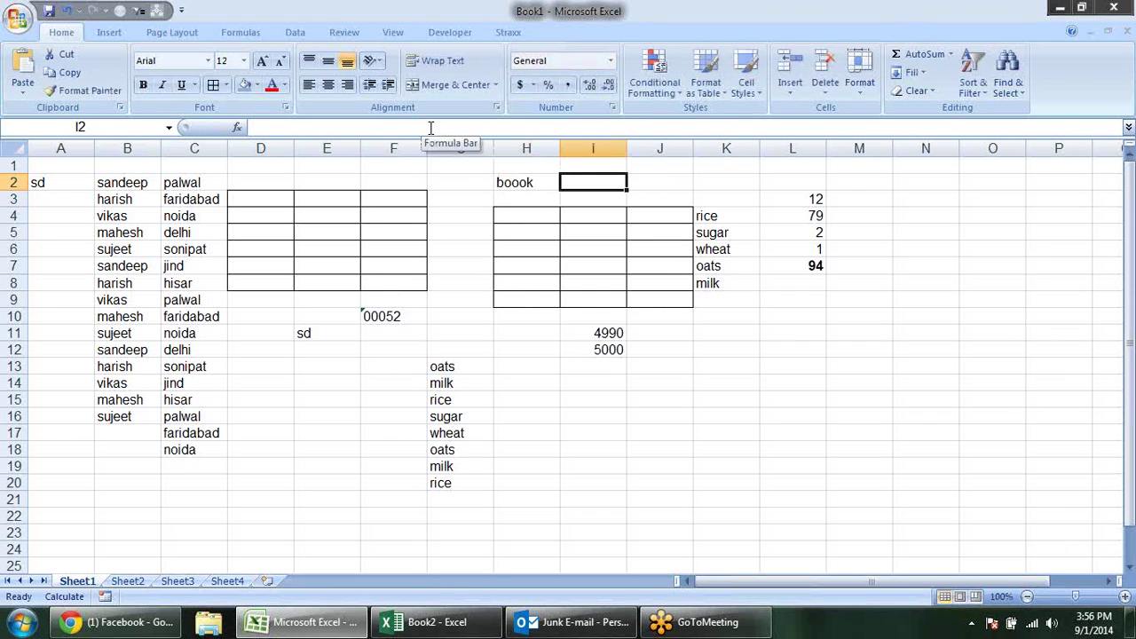
{"action": "type", "text": "b"}
{"action": "key", "text": "BackSpace"}
{"action": "type", "text": "BOOOK"}
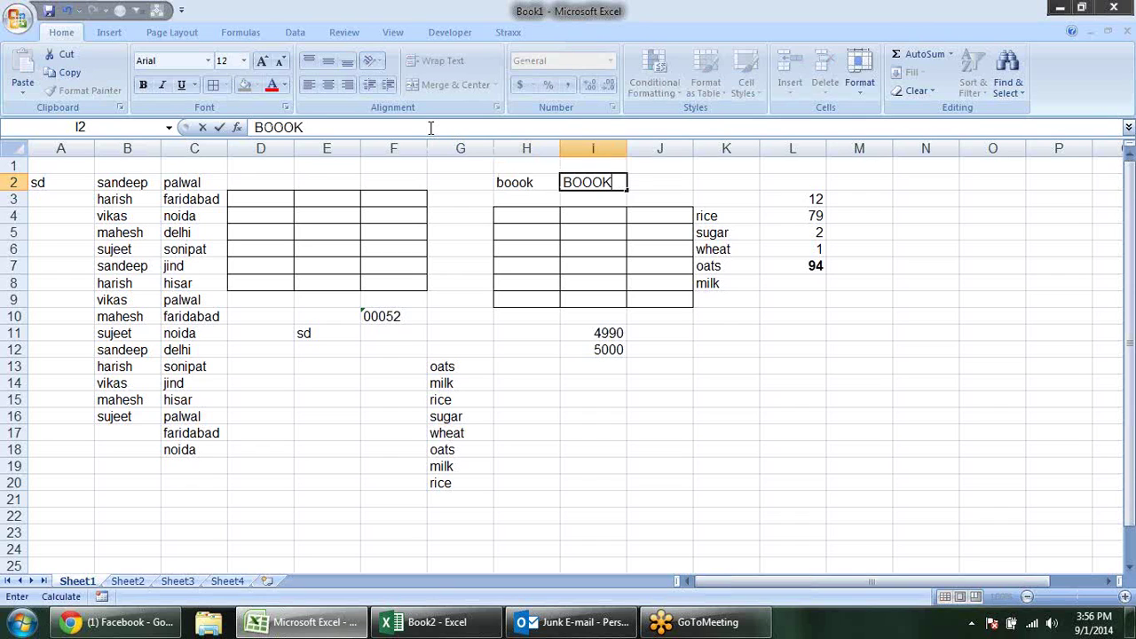
{"action": "key", "text": "Return"}
Select H2:I2 and run the spelling check with F7.
{"action": "key", "text": "Up"}
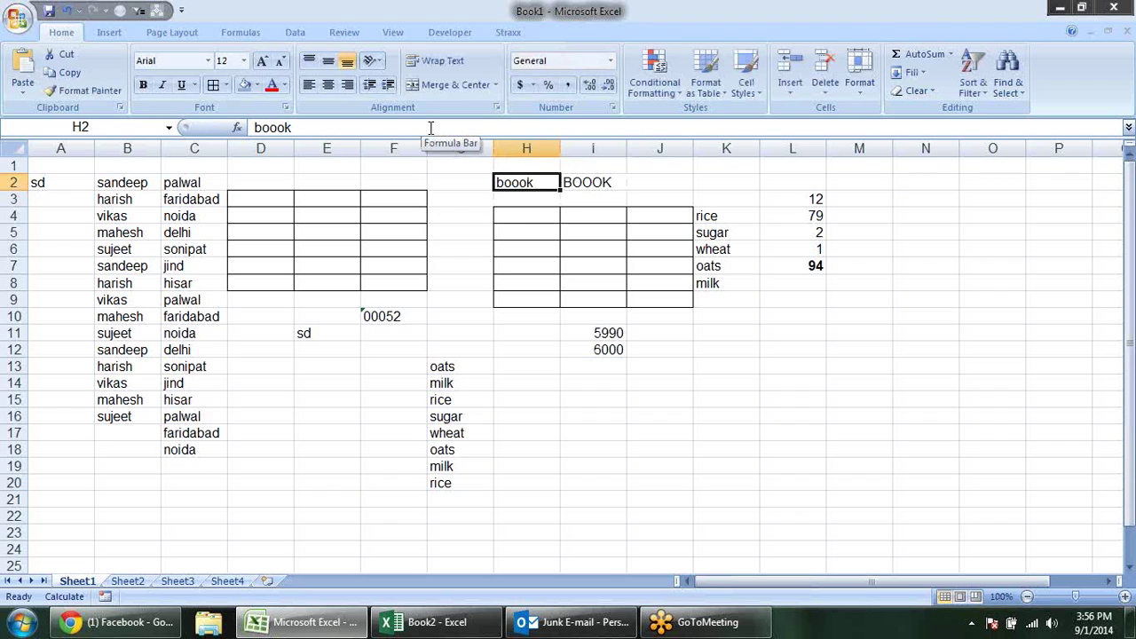
{"action": "key", "text": "shift+Right"}
{"action": "key", "text": "F7"}
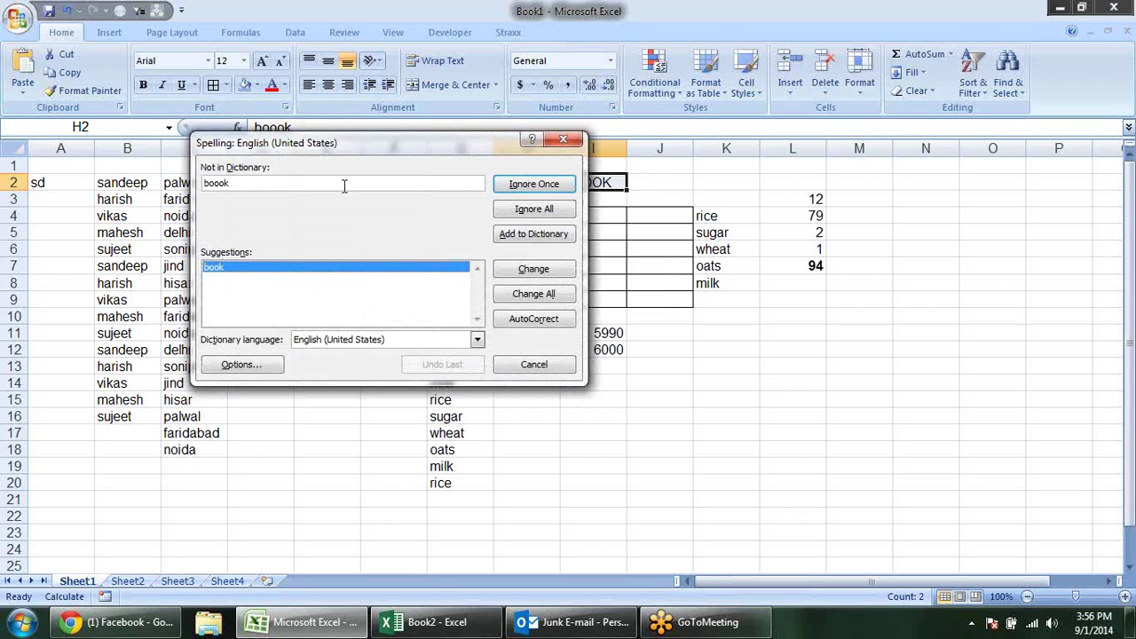
Ignore boook once, stop the spelling check at BOOOK, and select G6.
{"action": "left_click_drag", "start_coordinate": [473, 144], "coordinate": [544, 207]}
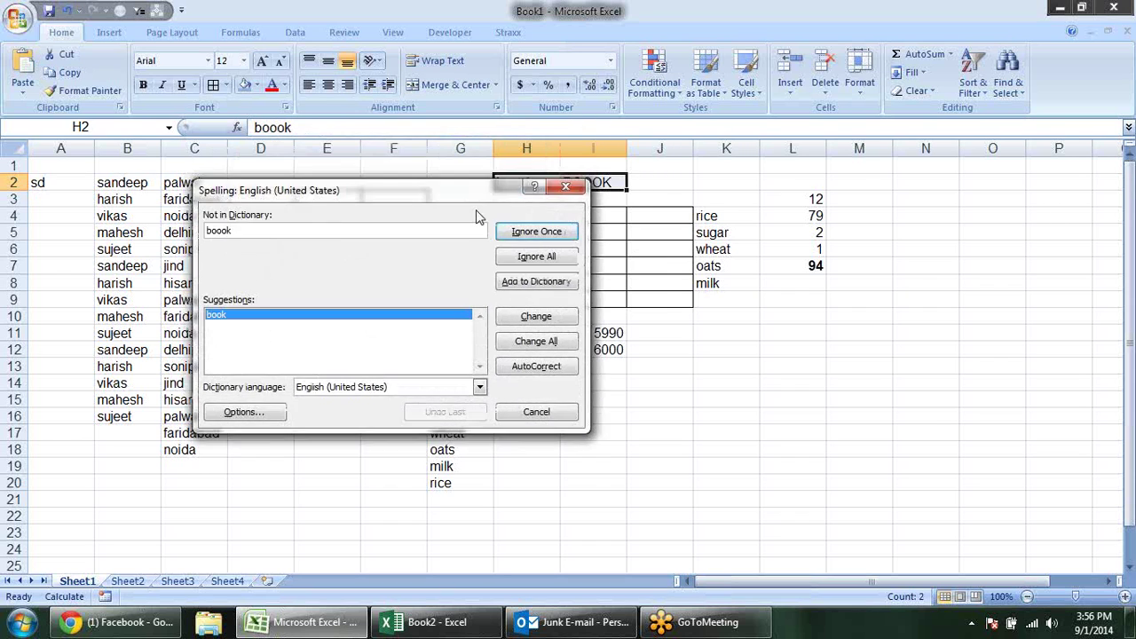
{"action": "left_click", "coordinate": [552, 306]}
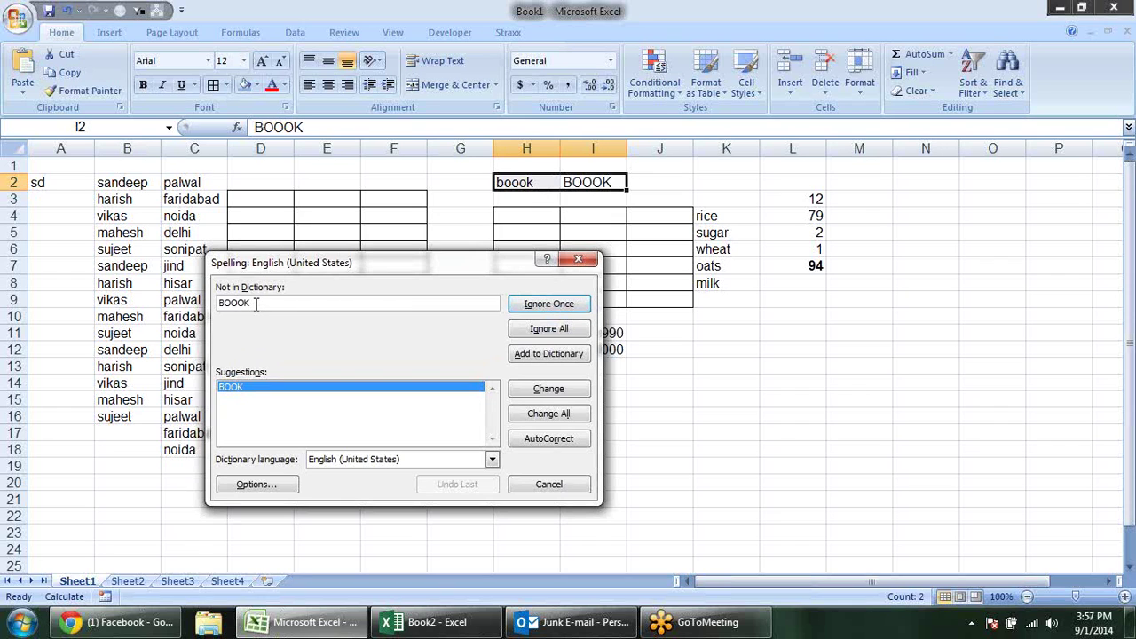
{"action": "key", "text": "Escape"}
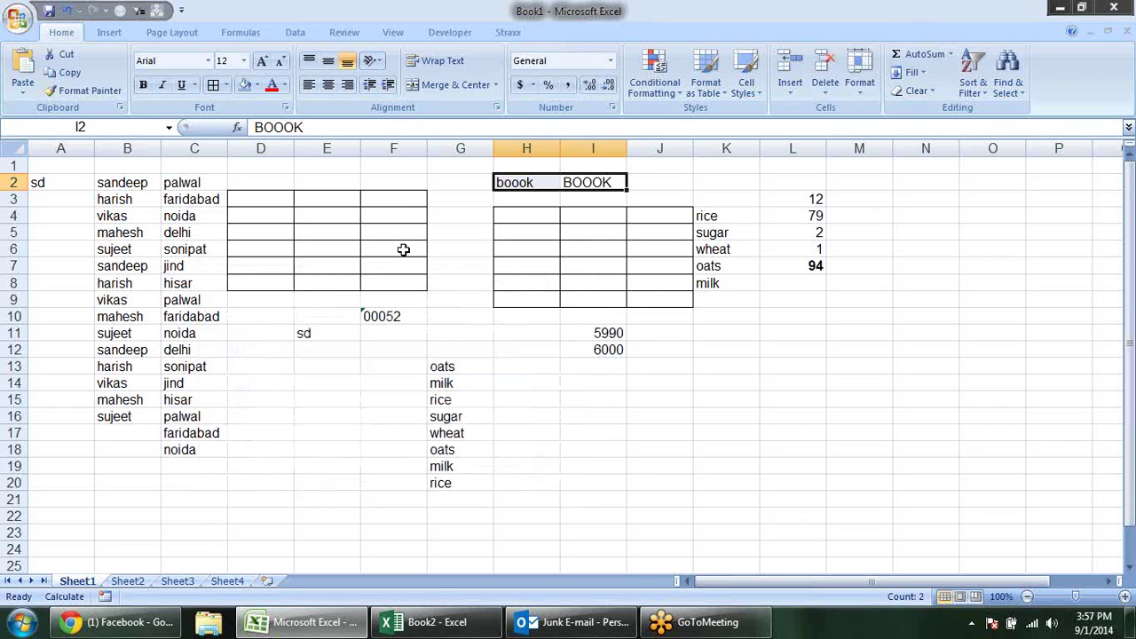
{"action": "left_click", "coordinate": [457, 247]}
Turn on the Proofing option to ignore words in UPPERCASE, then select I2.
{"action": "left_click", "coordinate": [16, 18]}
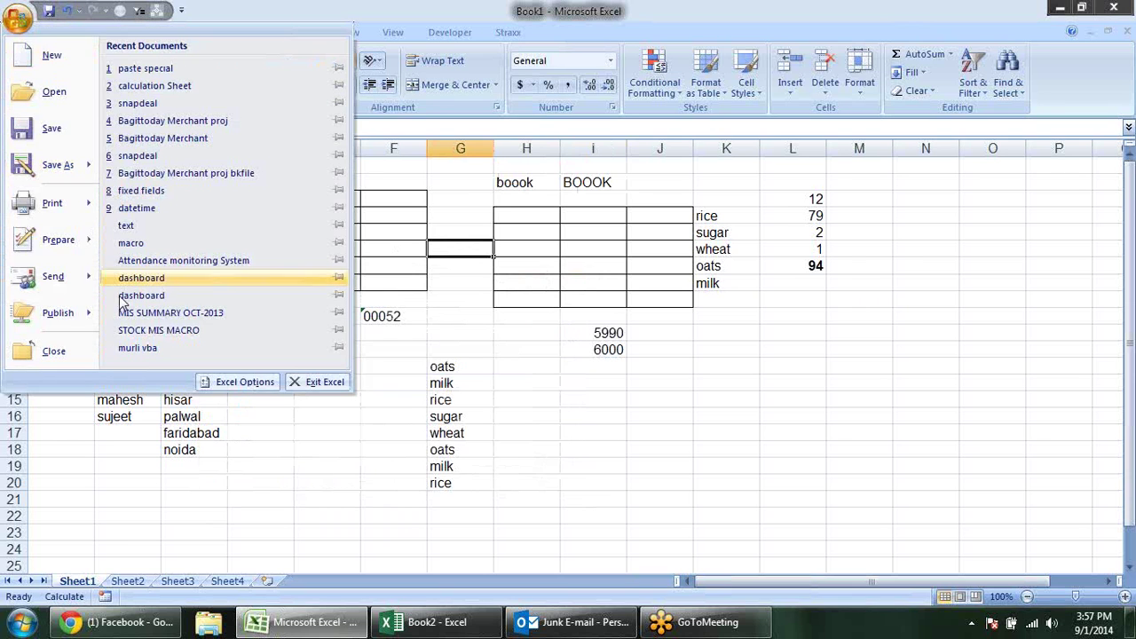
{"action": "left_click", "coordinate": [257, 380]}
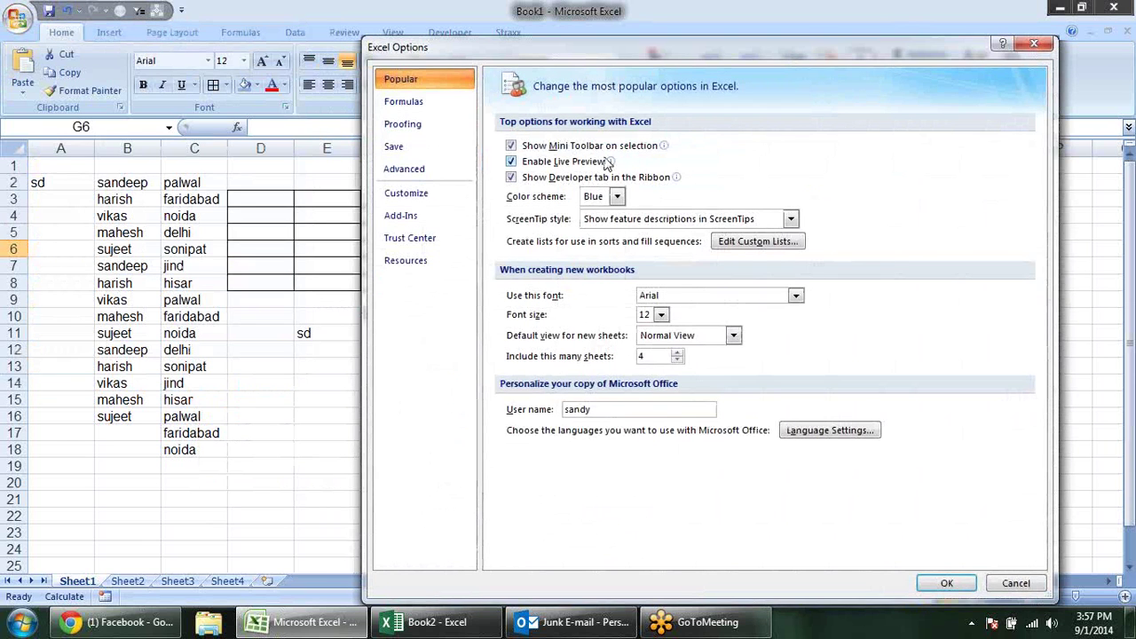
{"action": "left_click", "coordinate": [423, 129]}
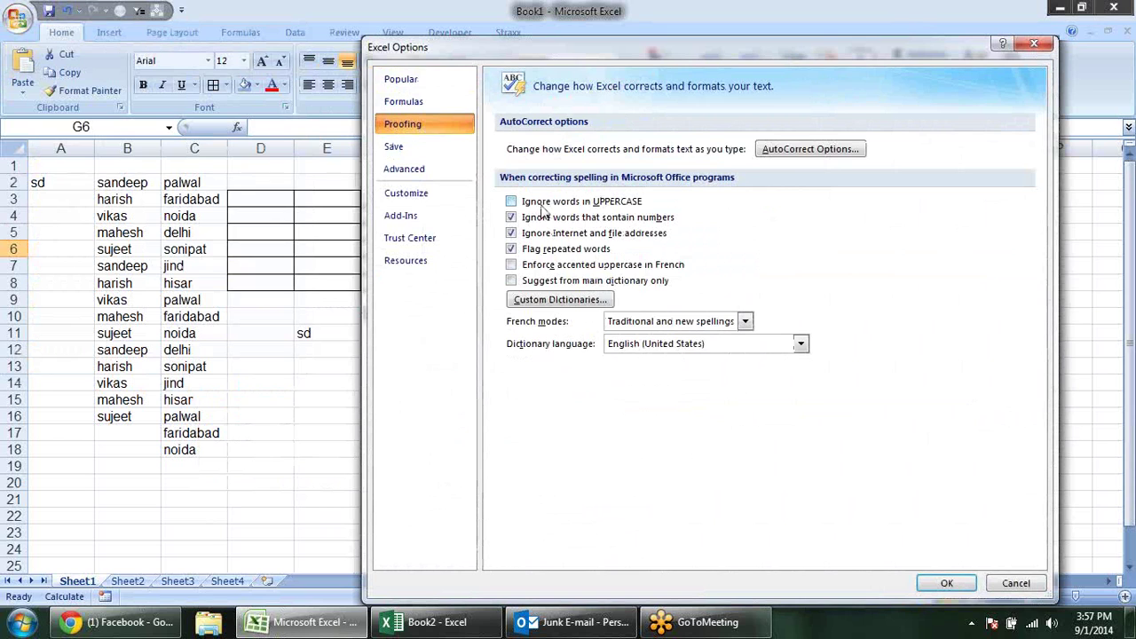
{"action": "left_click", "coordinate": [580, 204]}
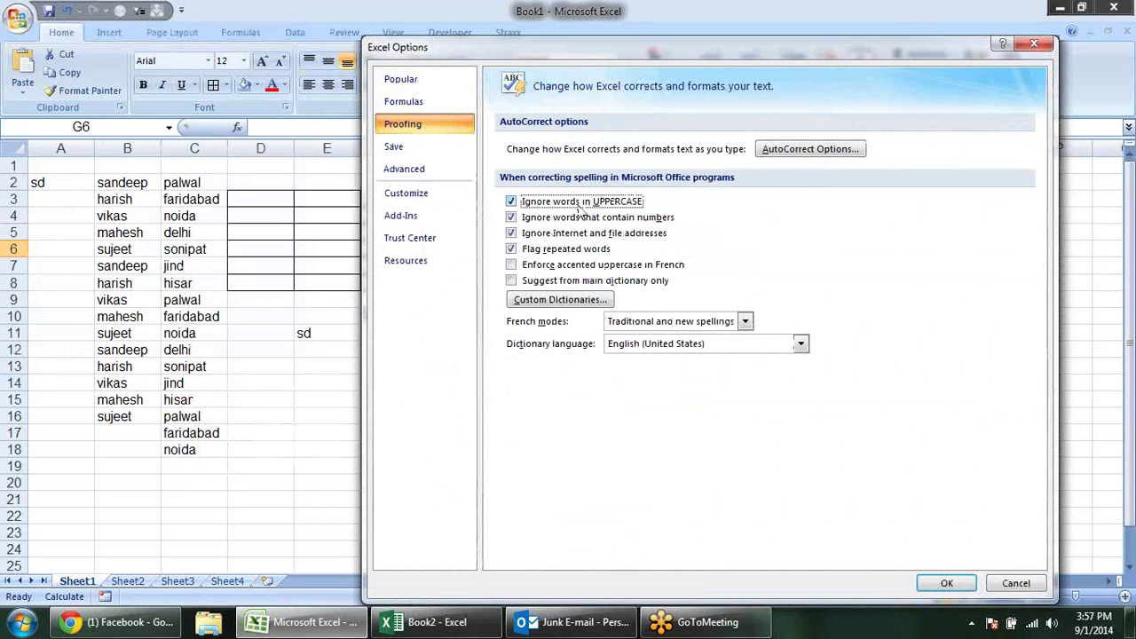
{"action": "left_click", "coordinate": [947, 583]}
{"action": "left_click", "coordinate": [589, 182]}
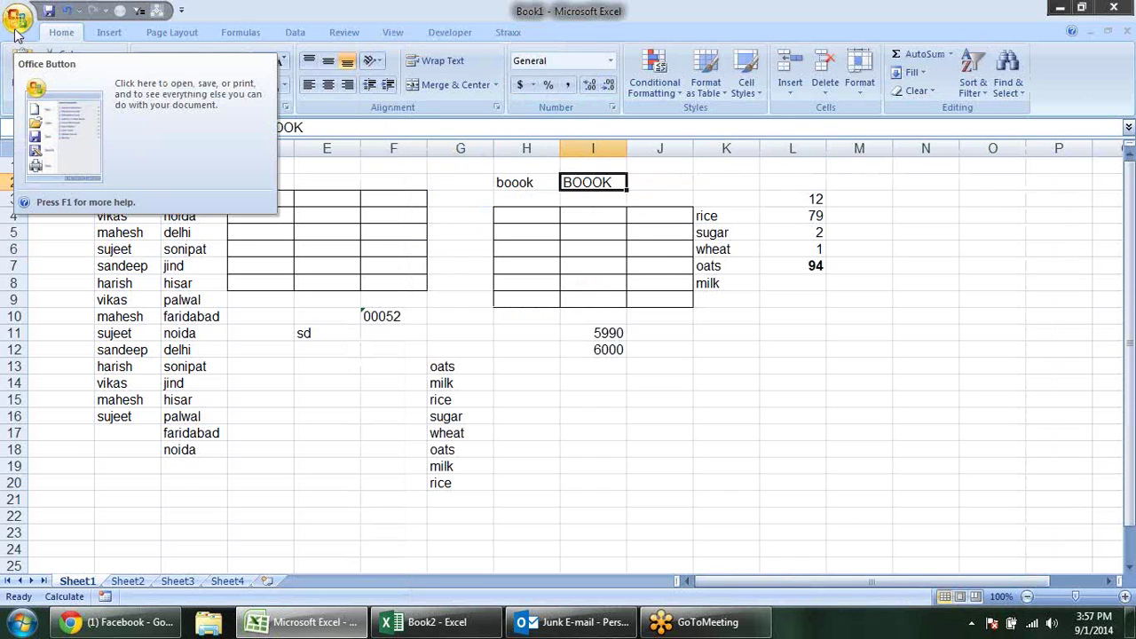
Review the Proofing options again, close them, and select an empty cell in column I.
{"action": "left_click", "coordinate": [16, 30]}
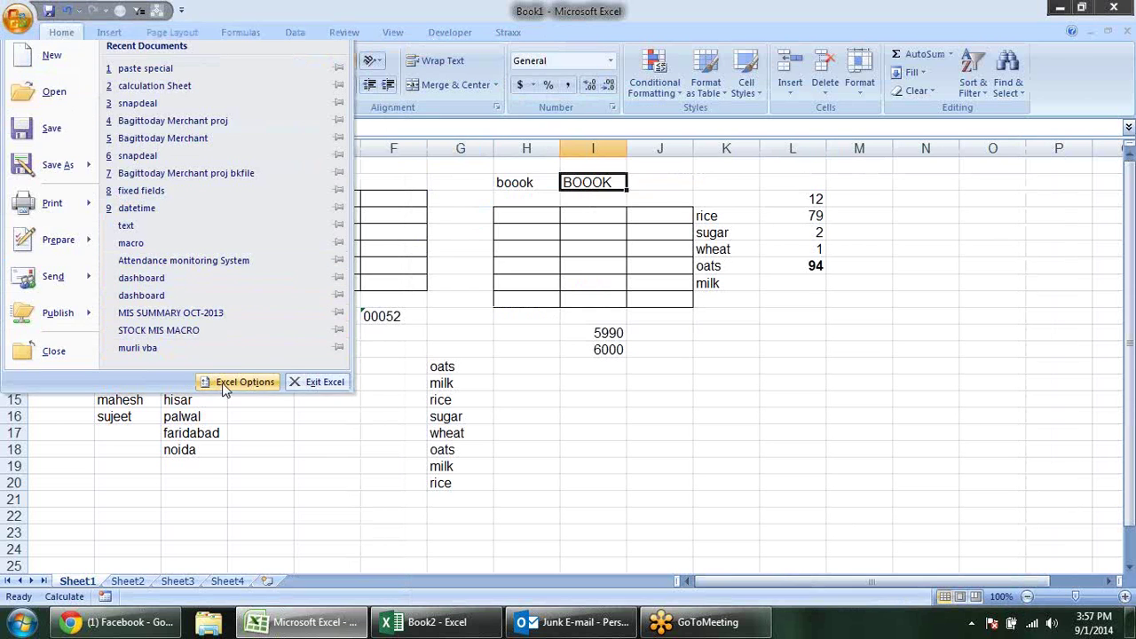
{"action": "left_click", "coordinate": [236, 383]}
{"action": "left_click", "coordinate": [402, 131]}
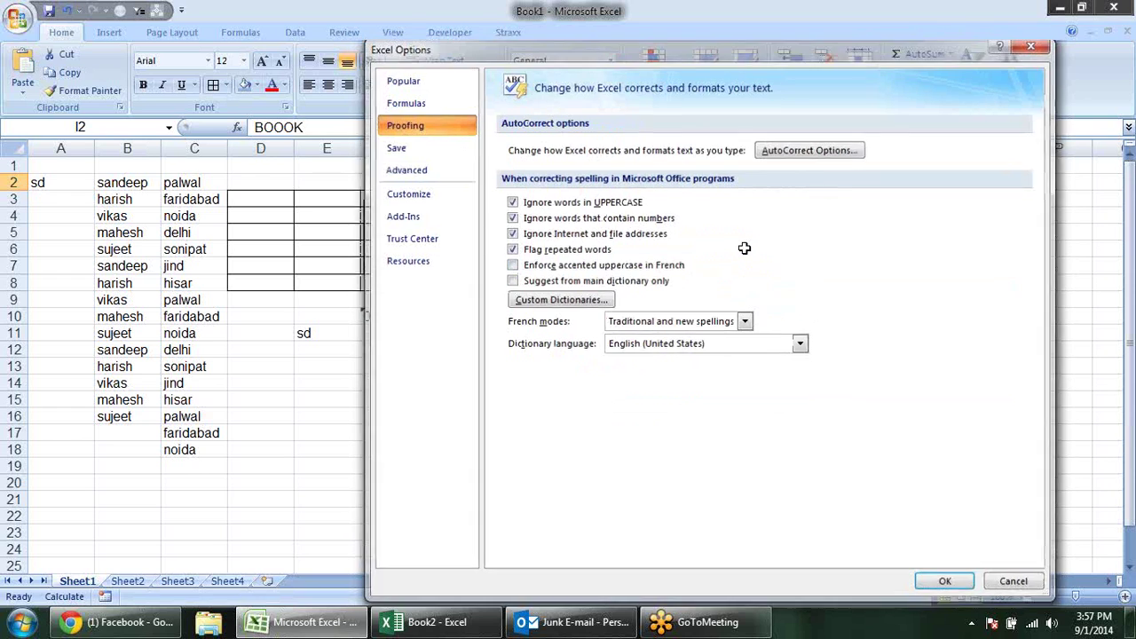
{"action": "key", "text": "Escape"}
{"action": "left_click", "coordinate": [575, 399]}
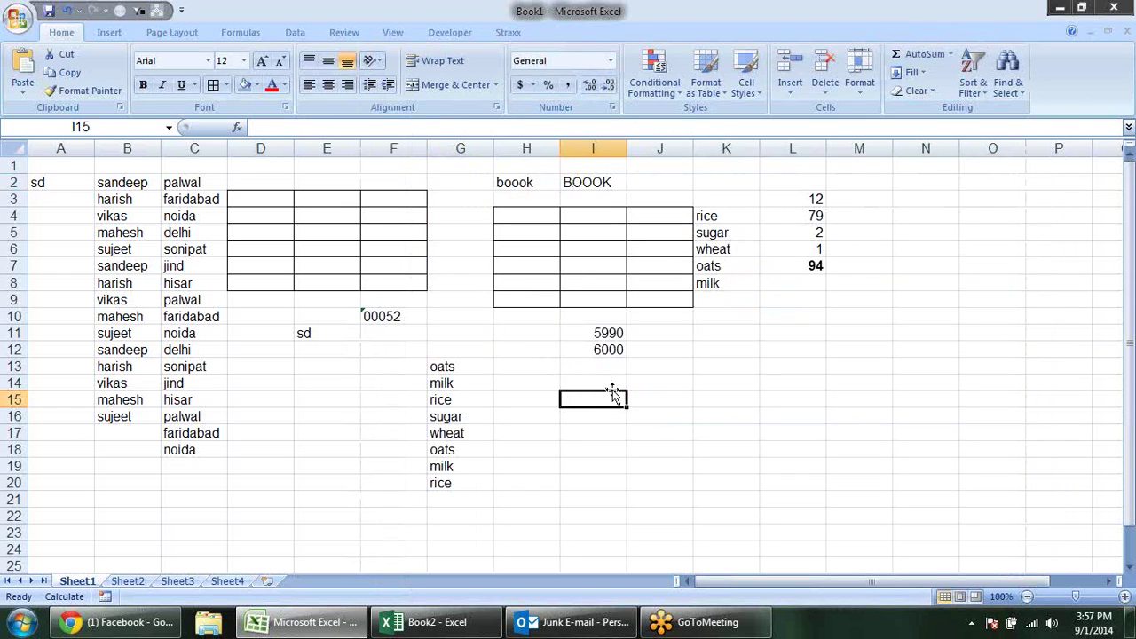
Enter (C) in I14 and (R) in I15 so they autocorrect to © and ®.
{"action": "left_click", "coordinate": [604, 382]}
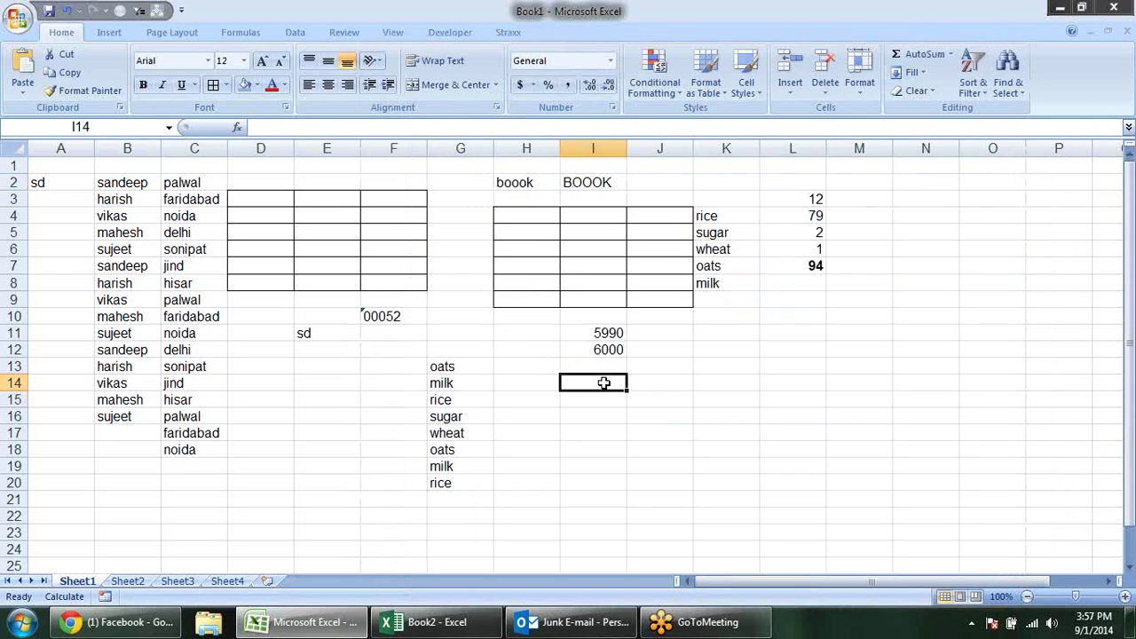
{"action": "type", "text": "(C"}
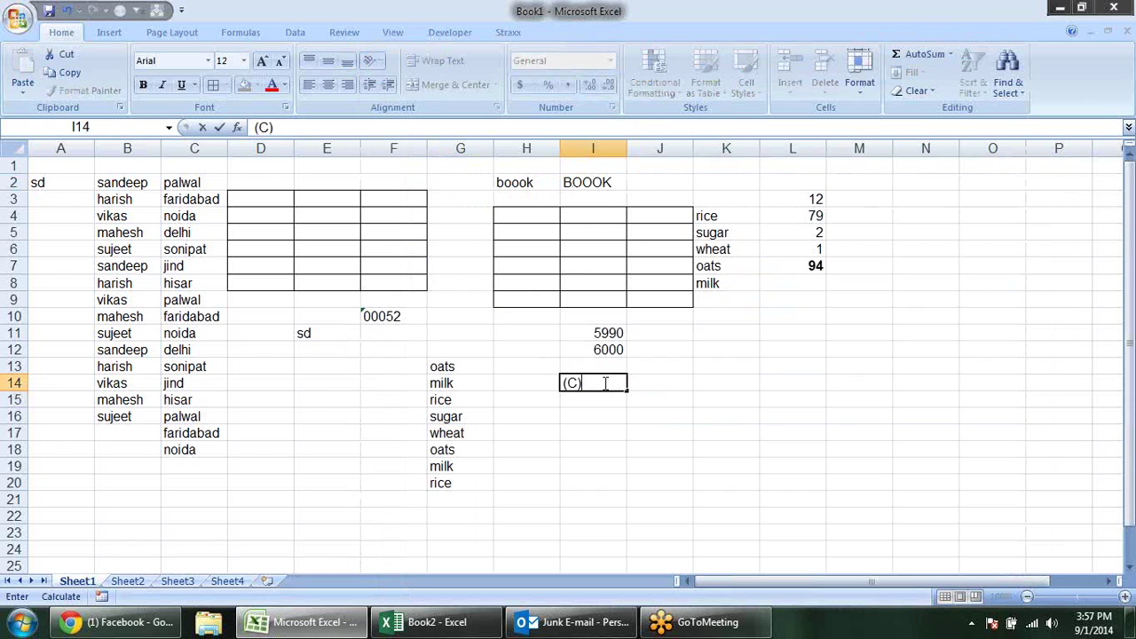
{"action": "key", "text": "Return"}
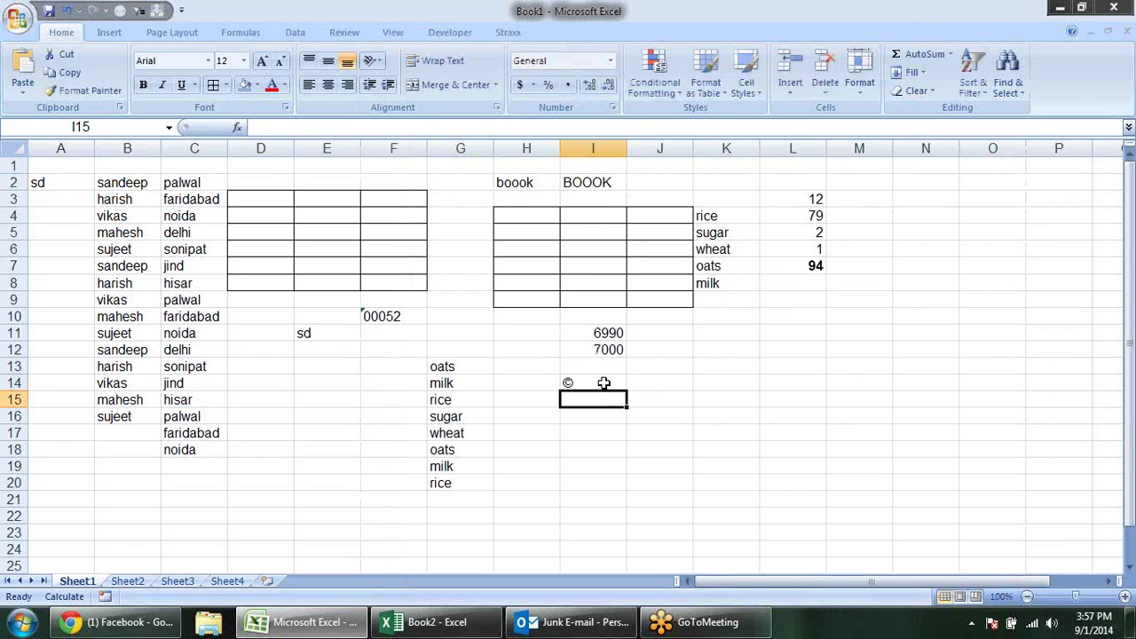
{"action": "type", "text": "(R"}
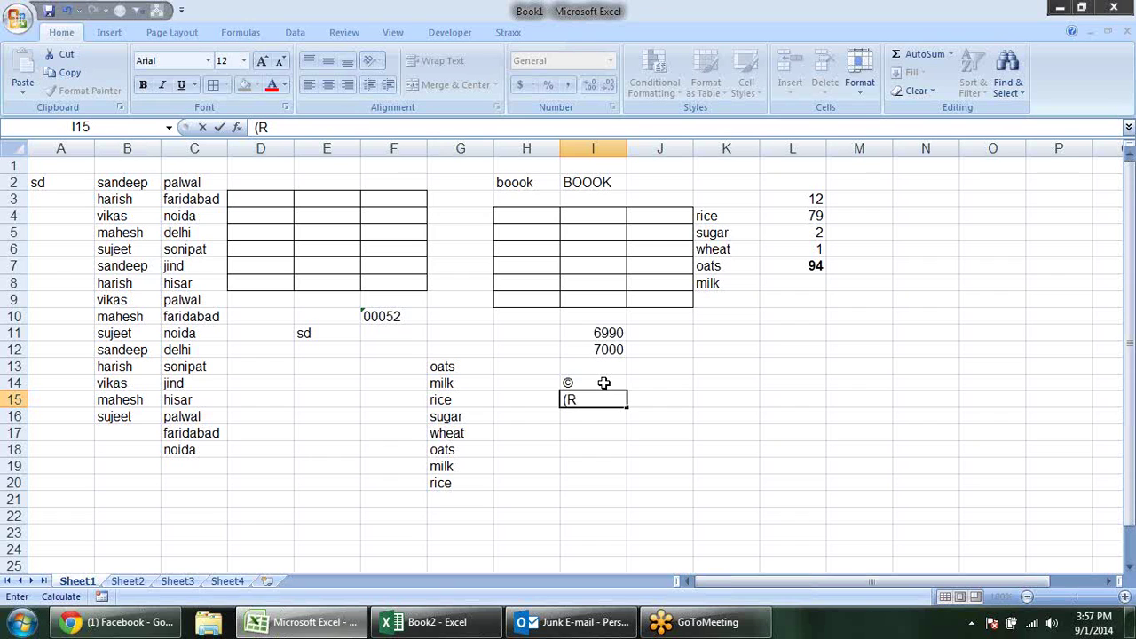
{"action": "key", "text": "Return"}
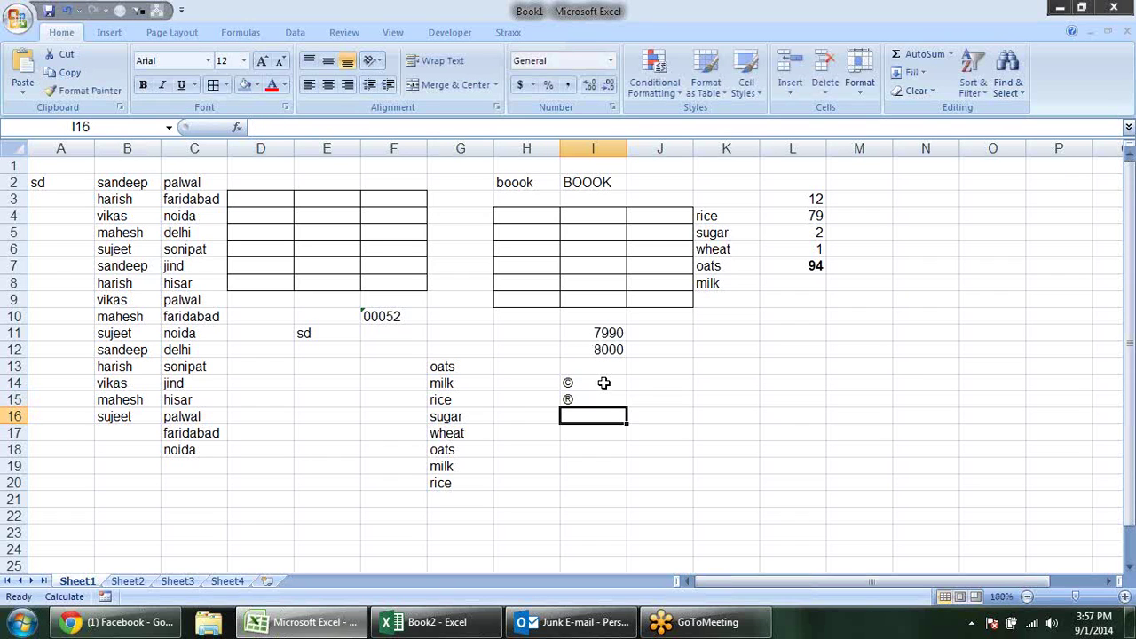
Enter SW in I16 and the full name in I17, autocompleting it again in I18.
{"action": "type", "text": "SW"}
{"action": "key", "text": "Return"}
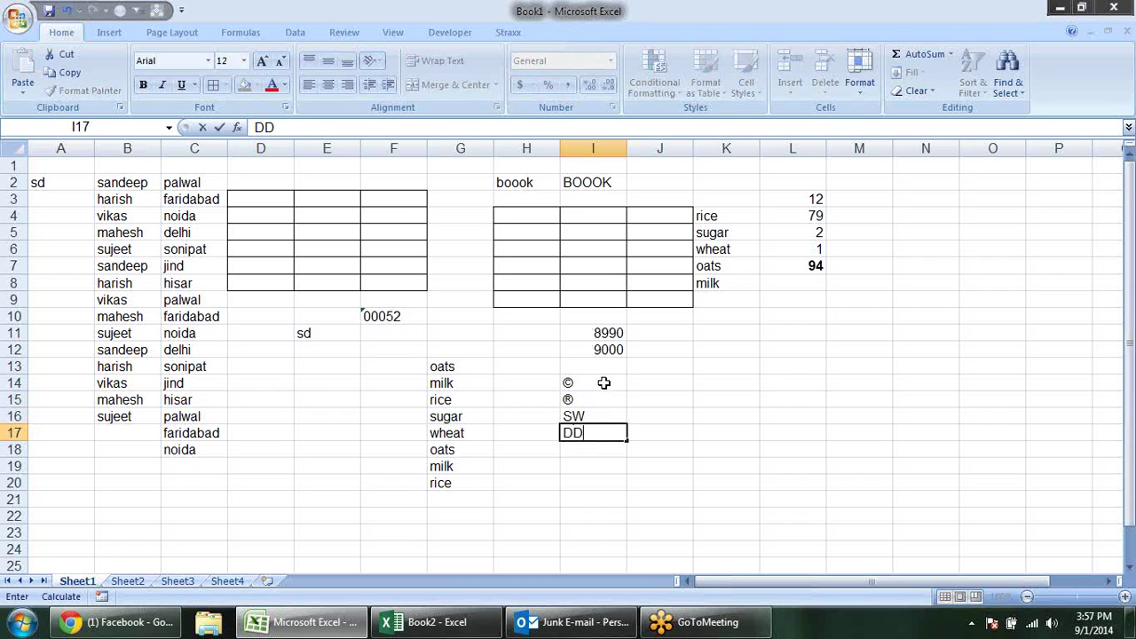
{"action": "key", "text": "Return"}
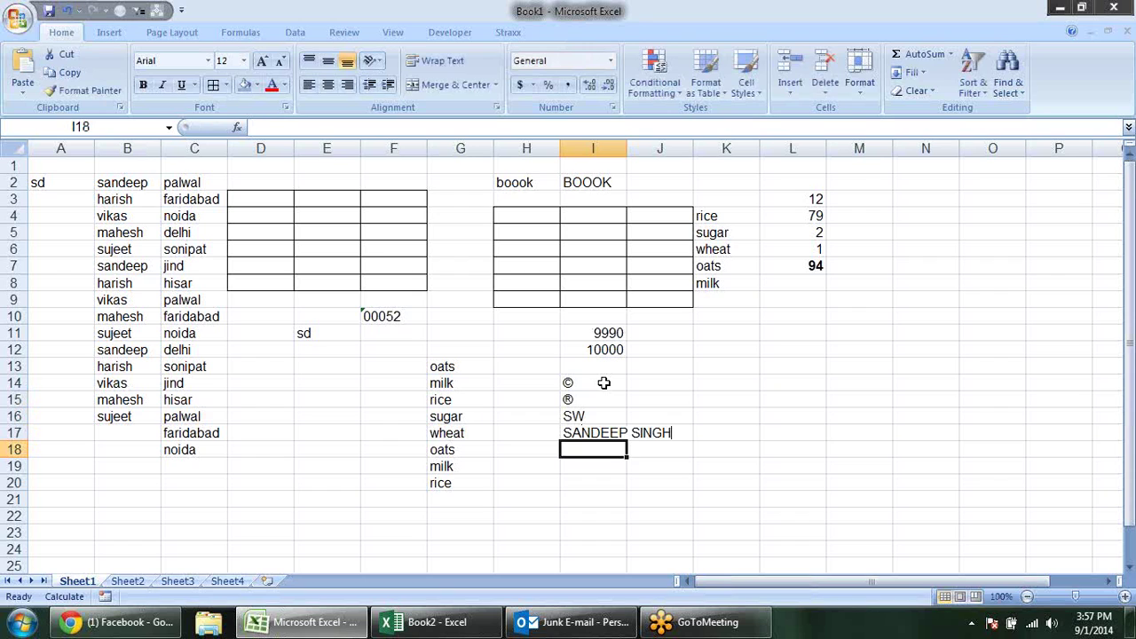
{"action": "type", "text": "SA"}
{"action": "key", "text": "Return"}
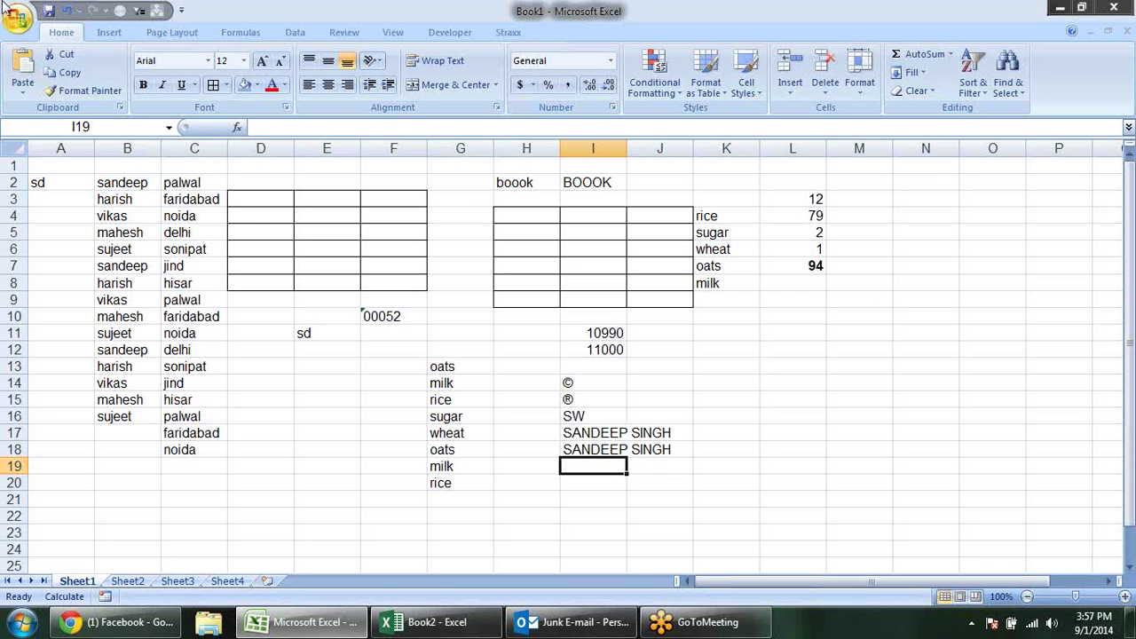
Uncheck 'Replace text as you type' in Proofing's AutoCorrect Options and close both dialogs.
{"action": "key", "text": "alt+f"}
{"action": "key", "text": "i"}
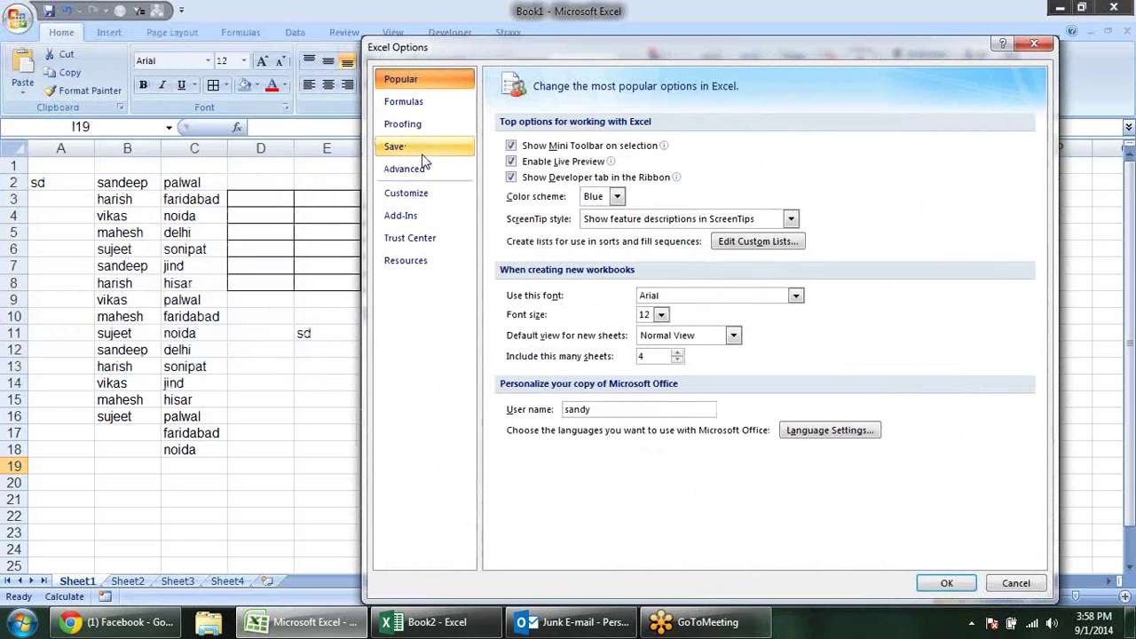
{"action": "left_click", "coordinate": [425, 127]}
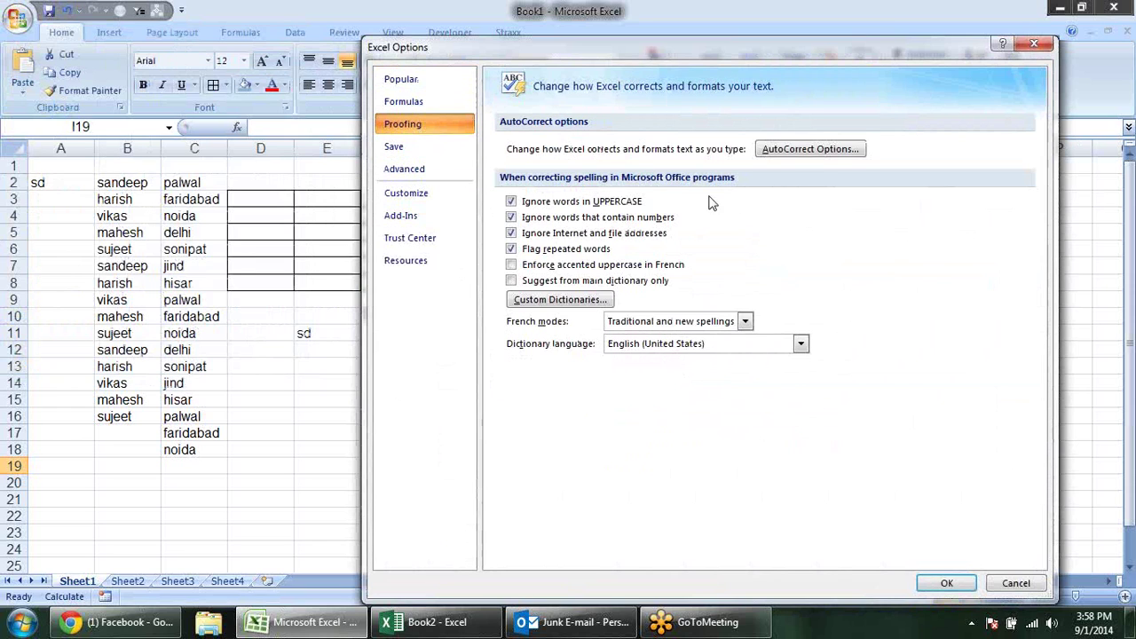
{"action": "left_click", "coordinate": [785, 151]}
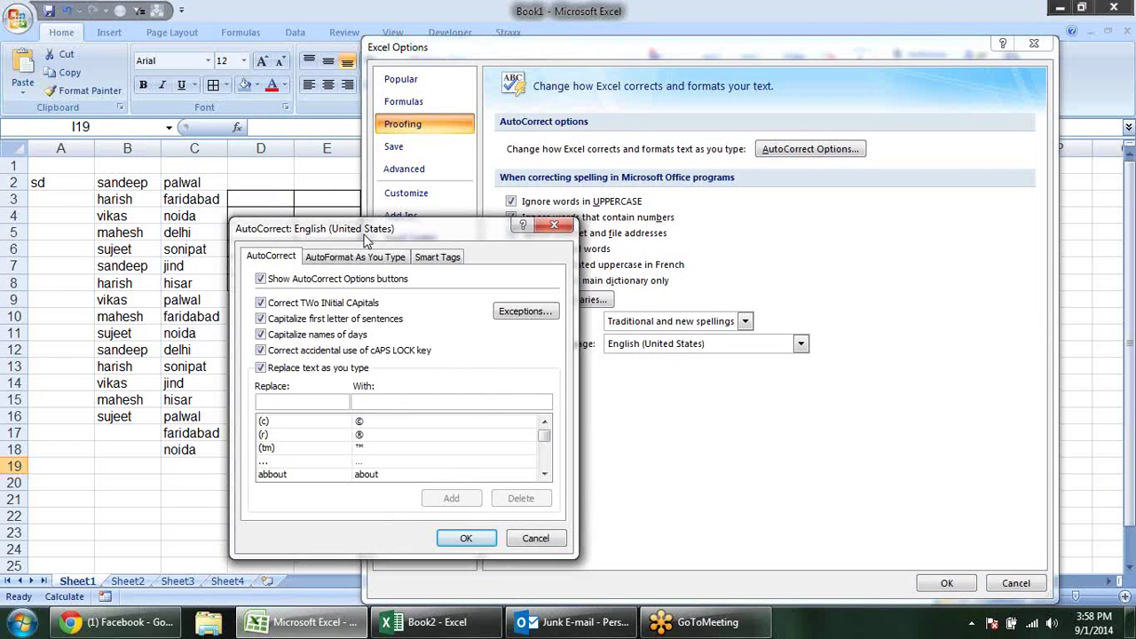
{"action": "right_click", "coordinate": [457, 227]}
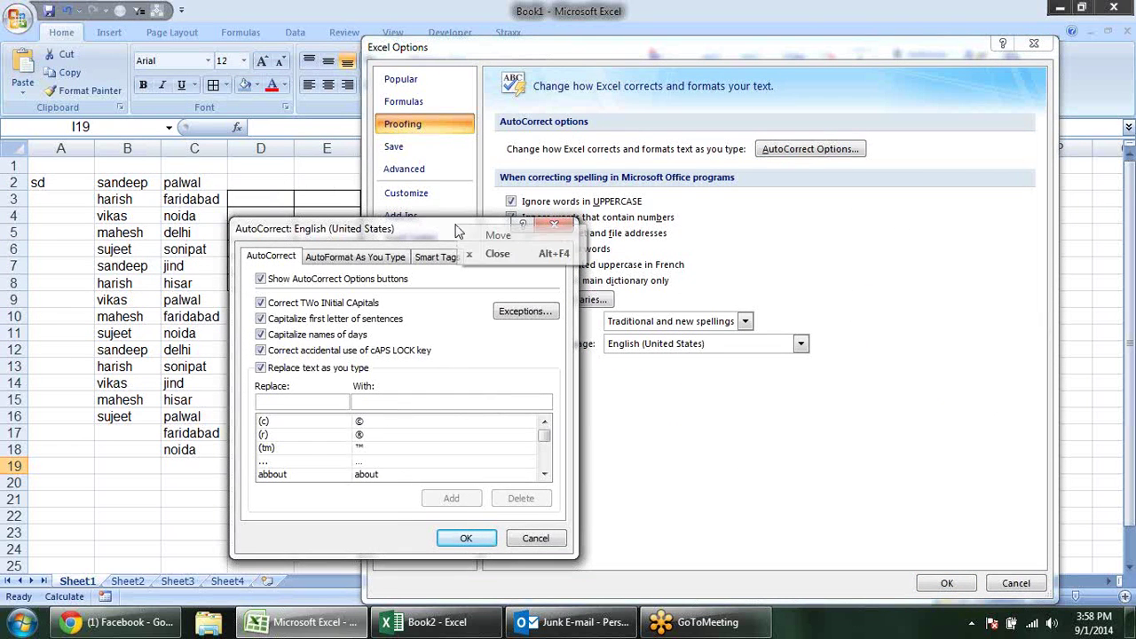
{"action": "left_click", "coordinate": [394, 233]}
{"action": "left_click_drag", "start_coordinate": [394, 233], "coordinate": [553, 156]}
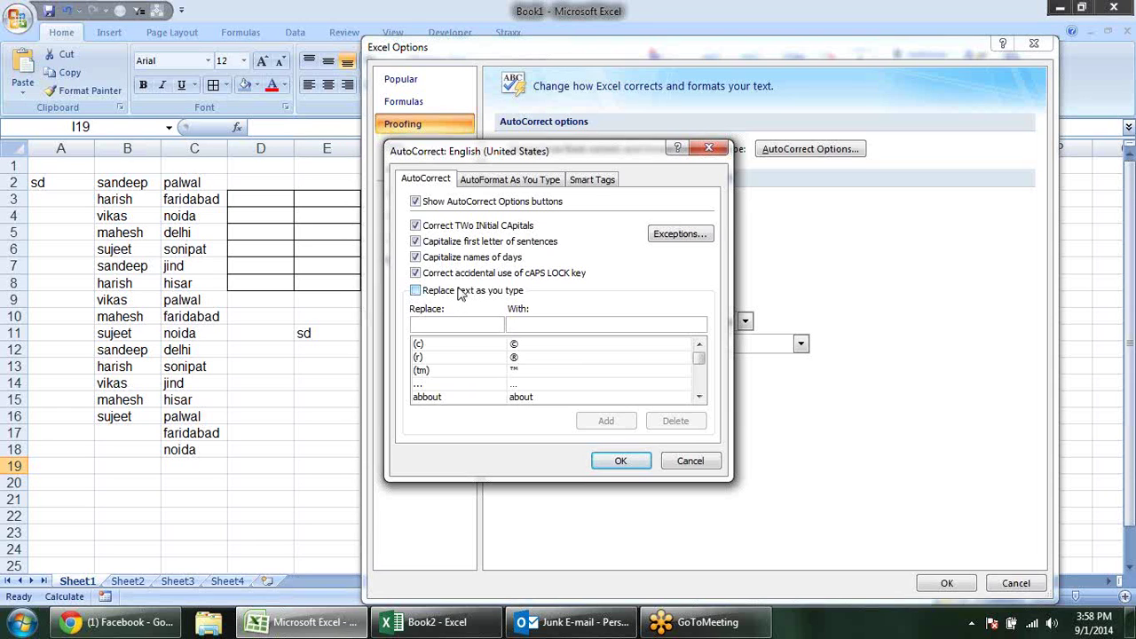
{"action": "left_click", "coordinate": [635, 464]}
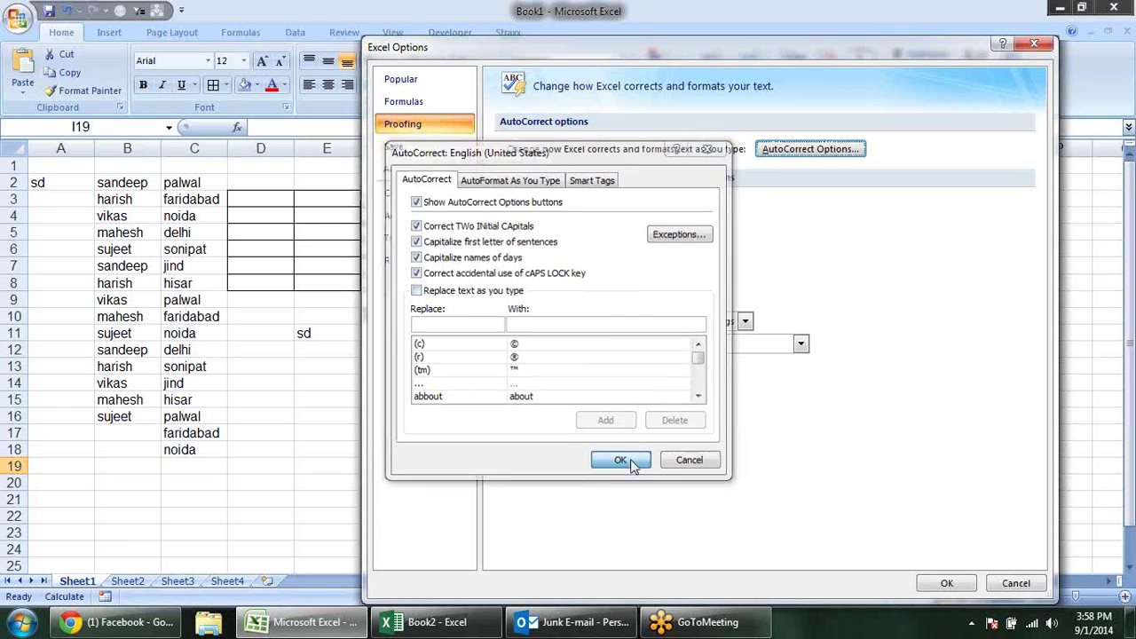
{"action": "left_click", "coordinate": [944, 581]}
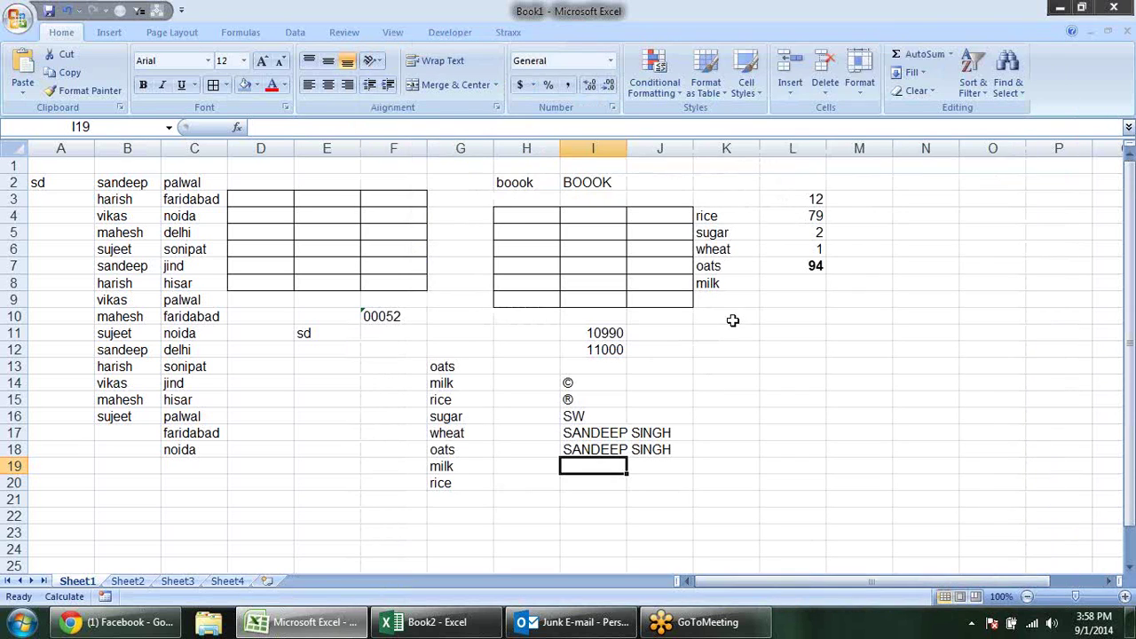
Type (c), (R) and SS into K11:K13, showing they now stay unconverted.
{"action": "left_click", "coordinate": [732, 330]}
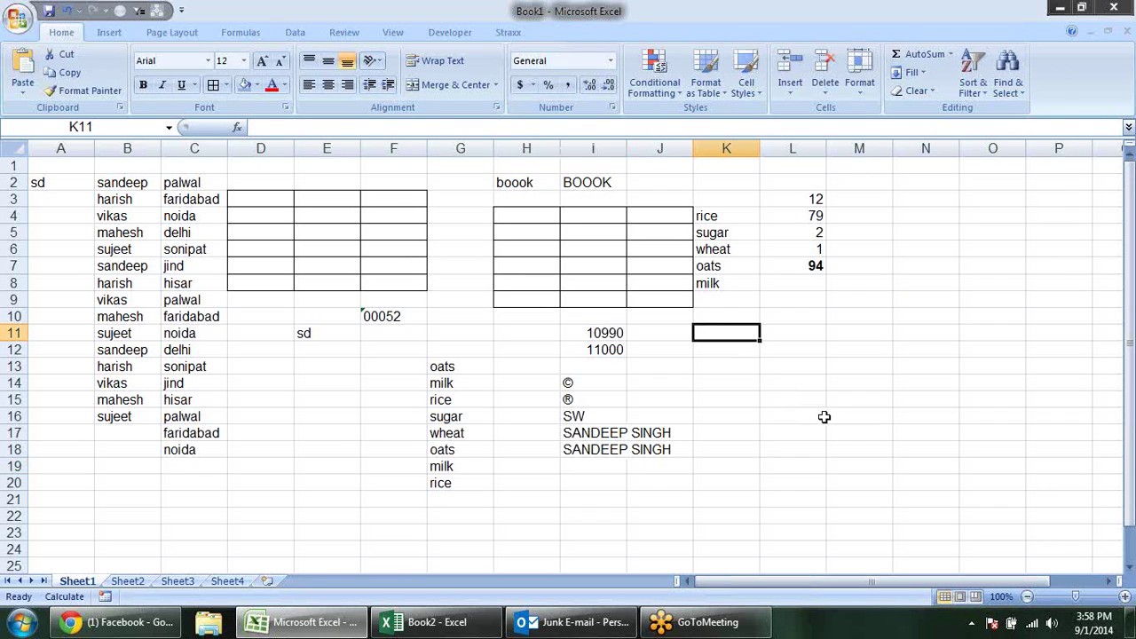
{"action": "type", "text": "(c"}
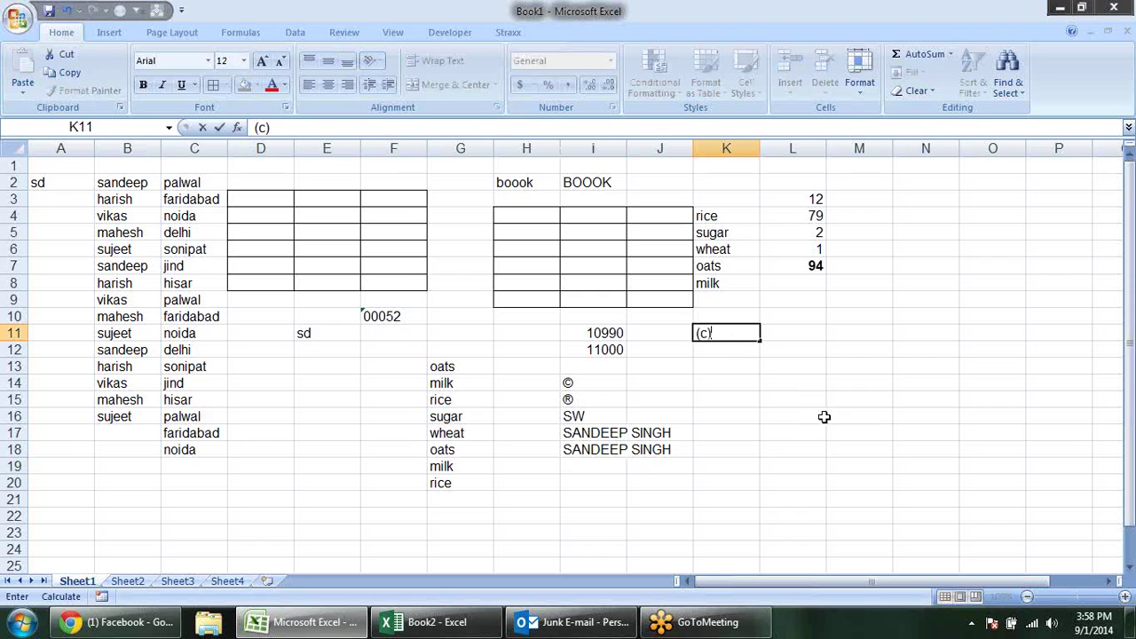
{"action": "key", "text": "Return"}
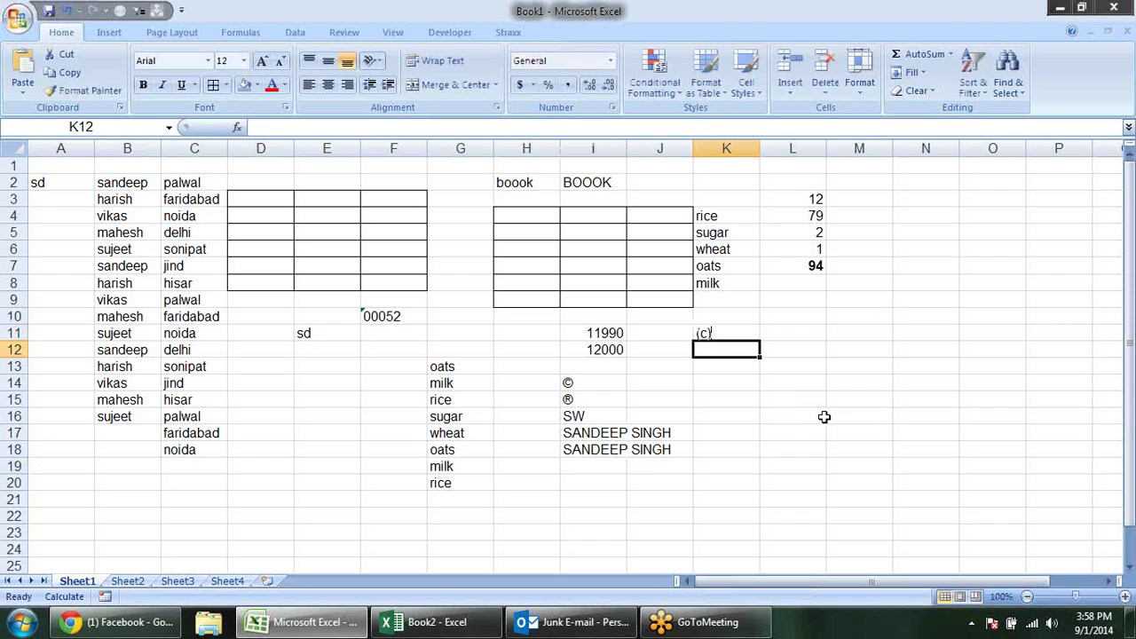
{"action": "type", "text": "(R)"}
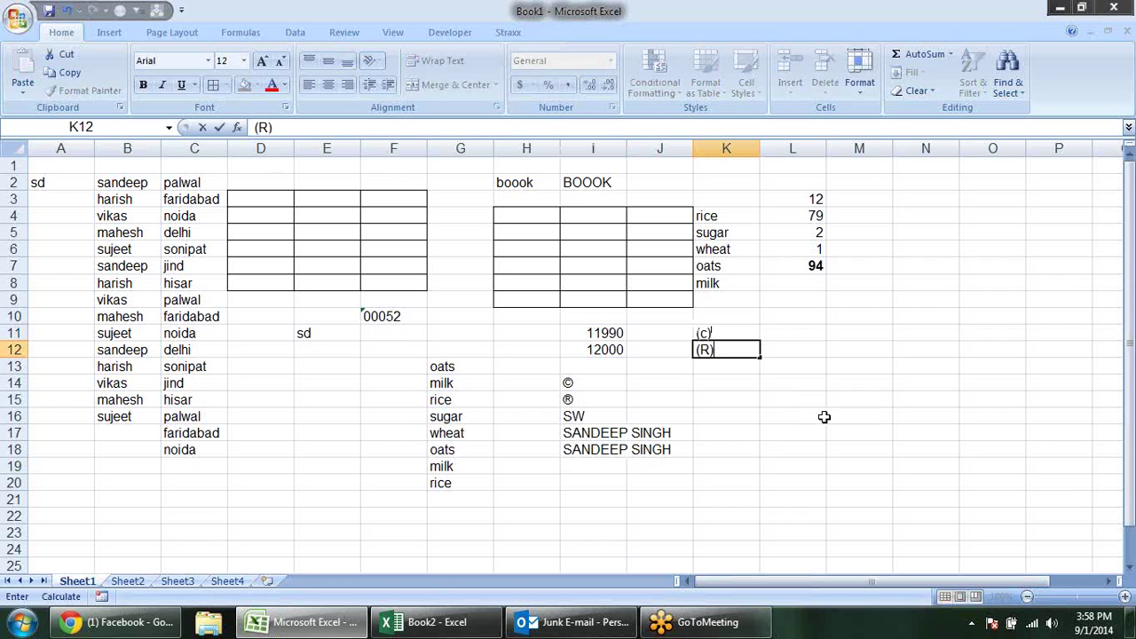
{"action": "key", "text": "Return"}
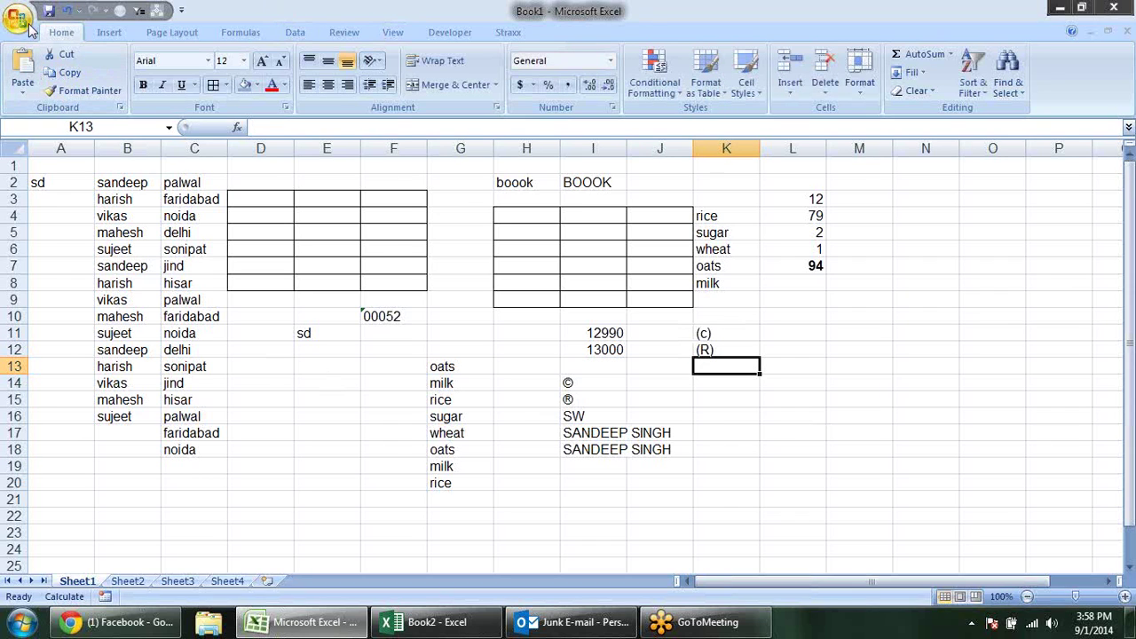
{"action": "type", "text": "SS"}
{"action": "key", "text": "Return"}
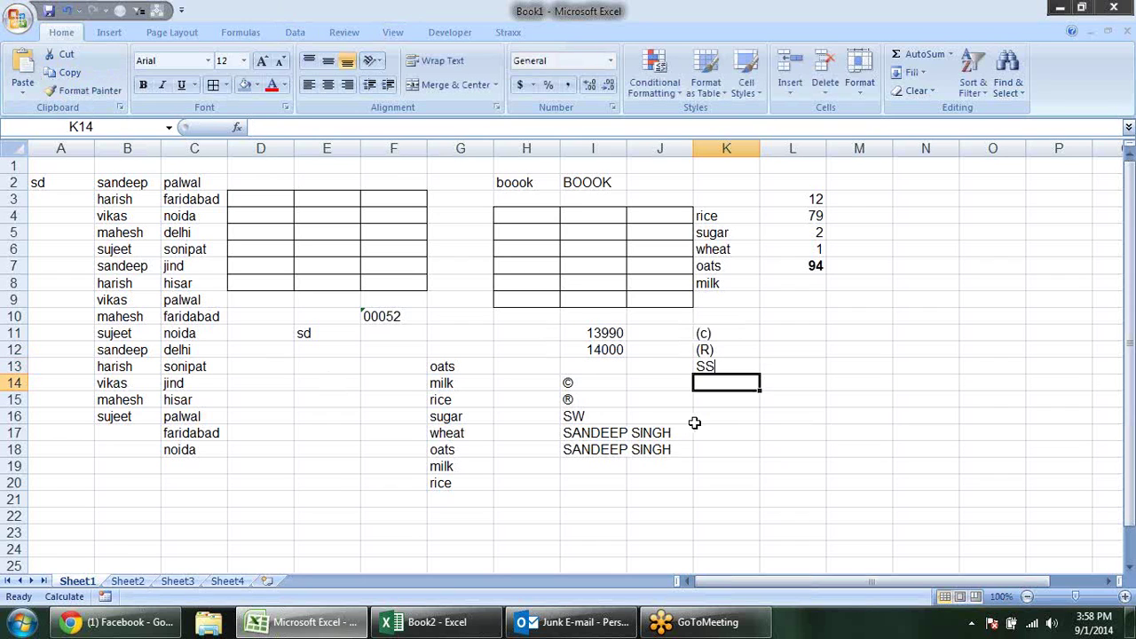
{"action": "left_click", "coordinate": [18, 20]}
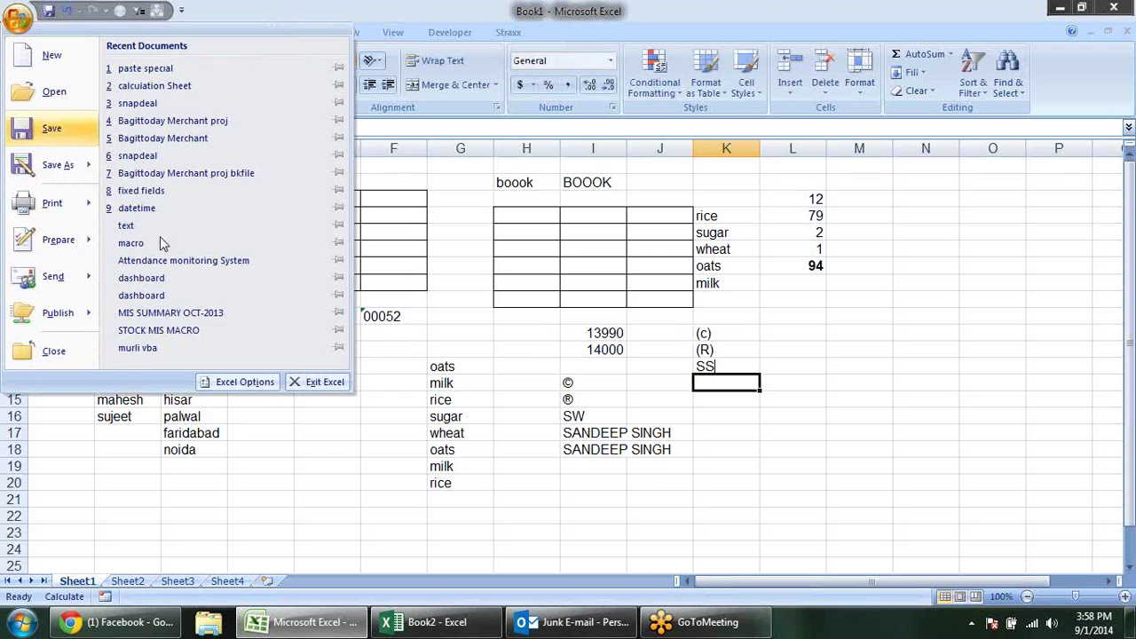
In Proofing's AutoCorrect Options, enter VK as the shortcut with the person's full name as replacement.
{"action": "left_click", "coordinate": [243, 383]}
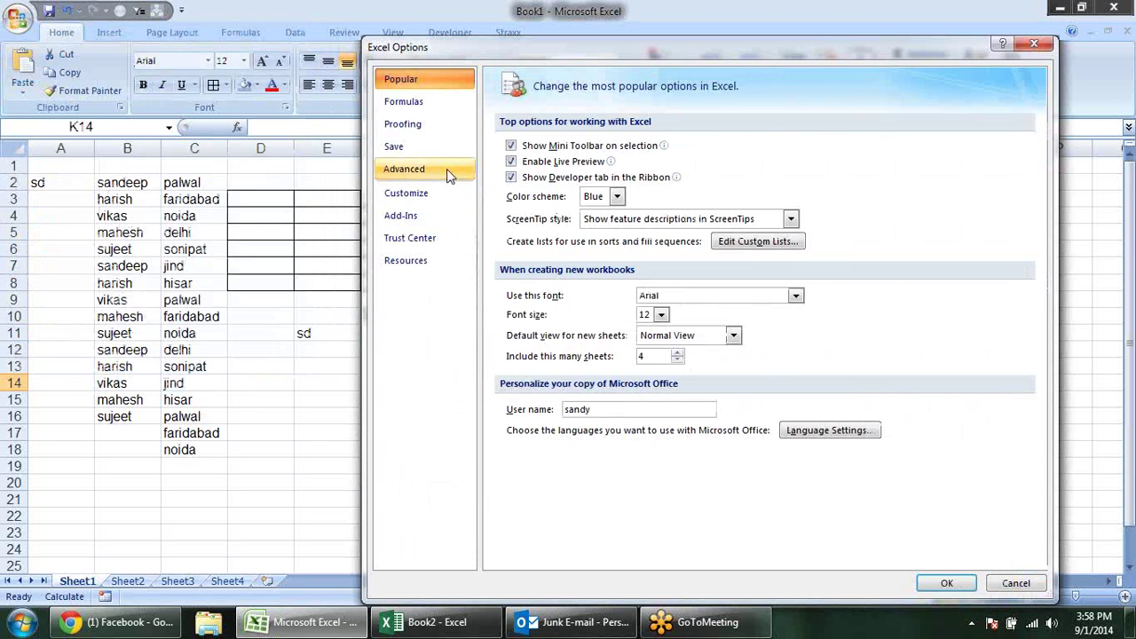
{"action": "left_click", "coordinate": [428, 127]}
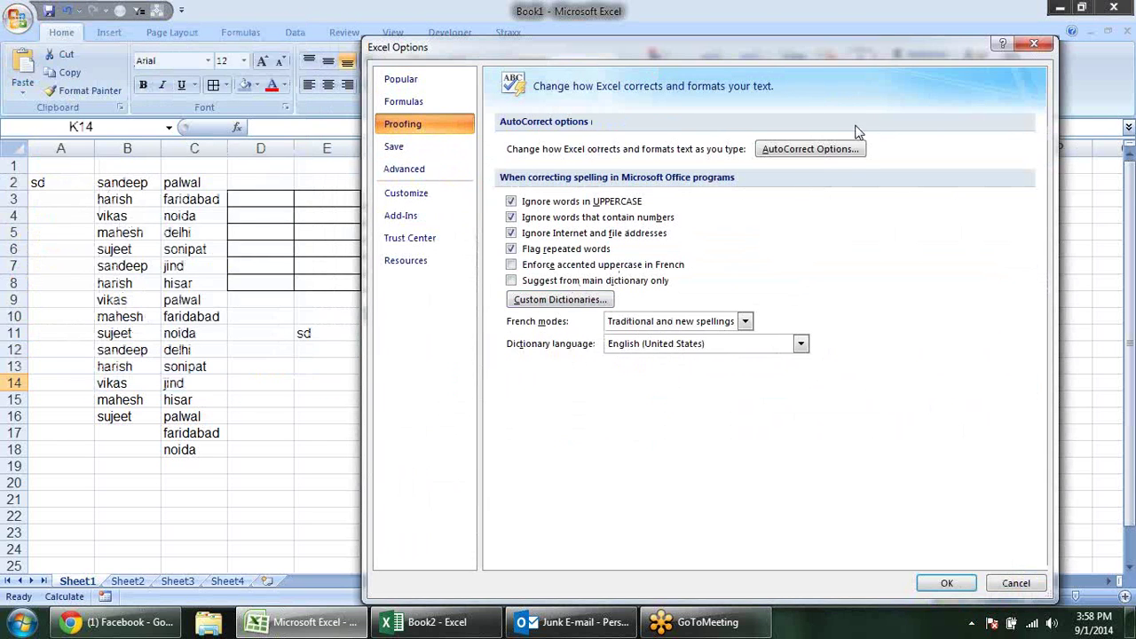
{"action": "left_click", "coordinate": [826, 150]}
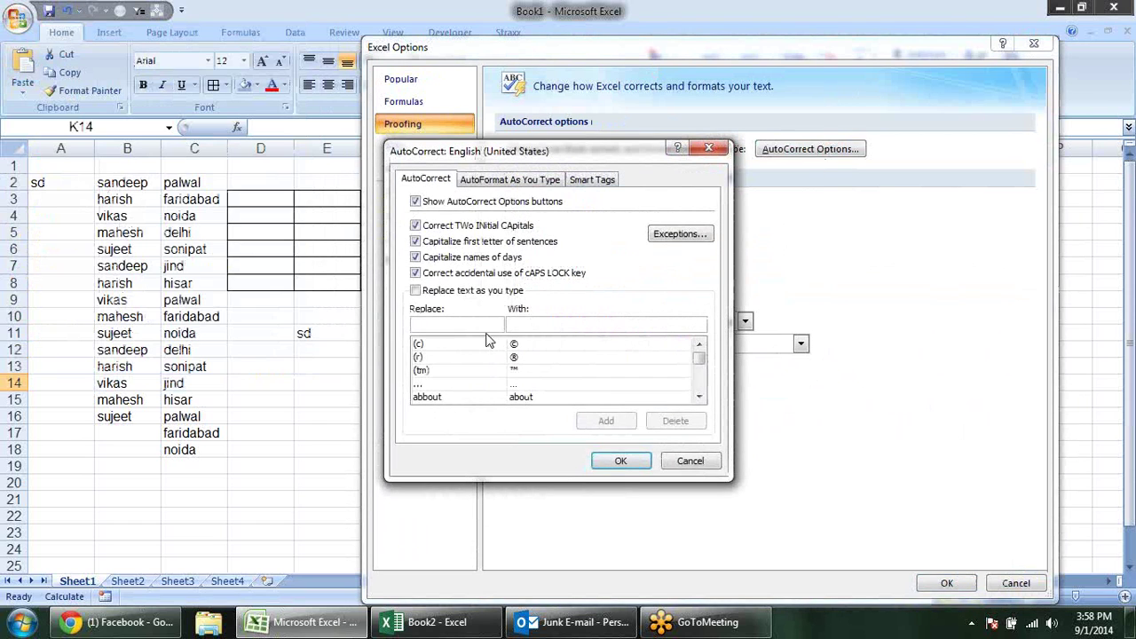
{"action": "type", "text": "SS"}
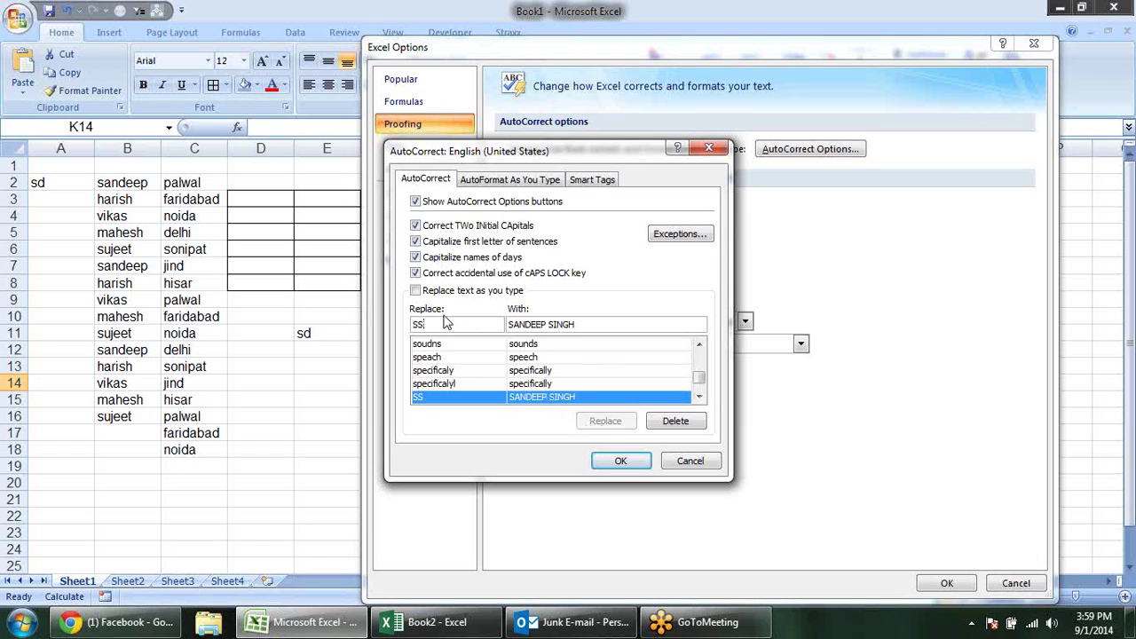
{"action": "key", "text": "BackSpace"}
{"action": "key", "text": "BackSpace"}
{"action": "type", "text": "VK"}
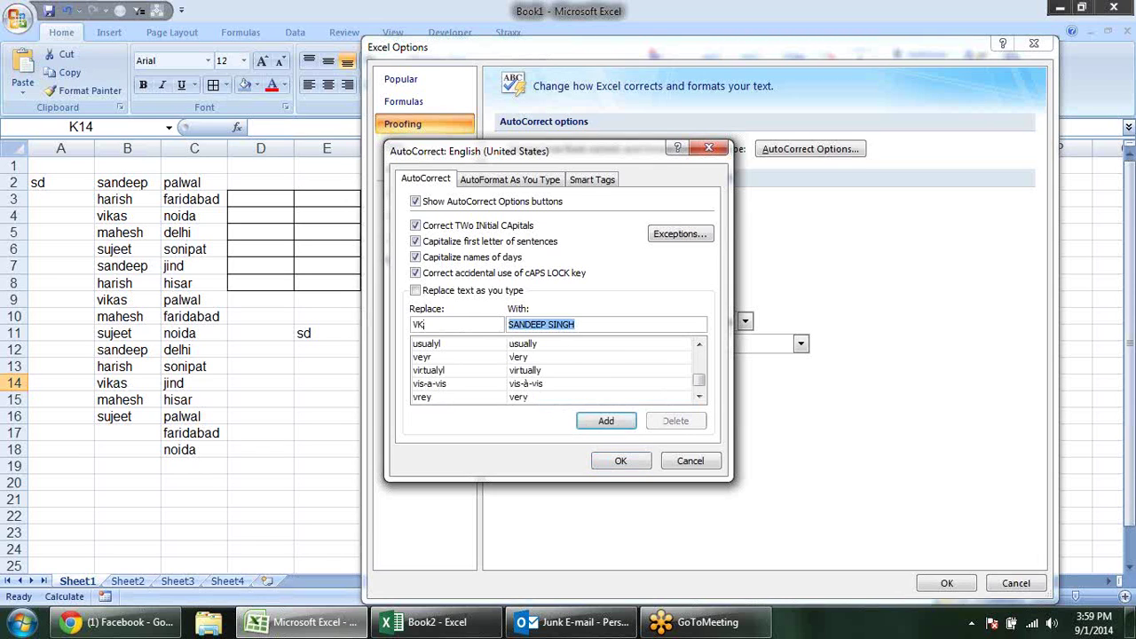
{"action": "key", "text": "Tab"}
{"action": "type", "text": "v"}
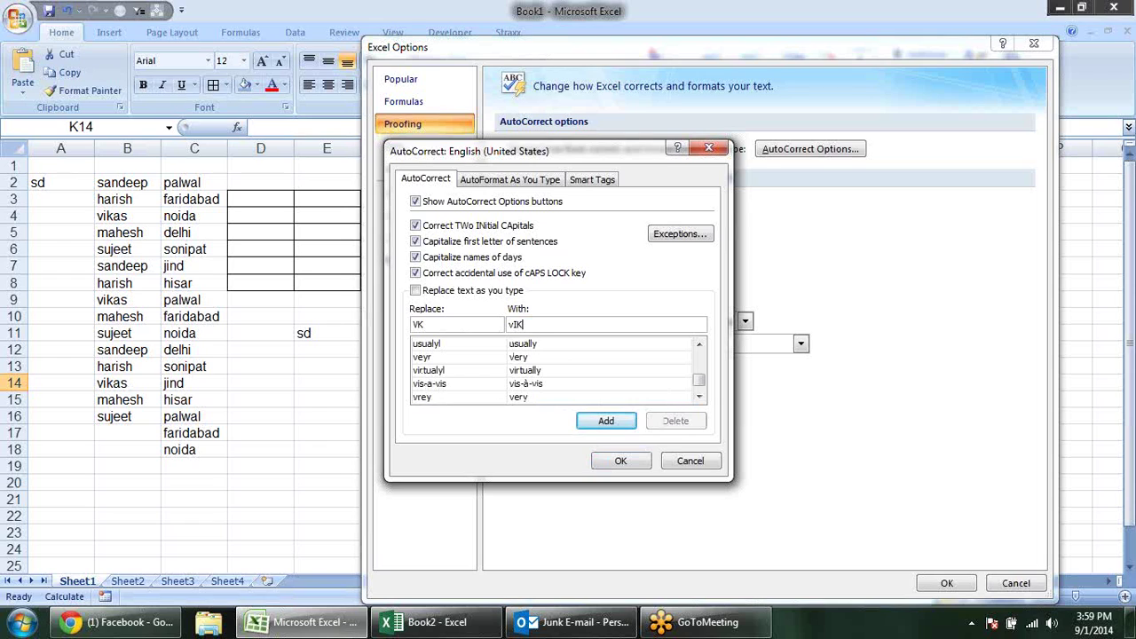
{"action": "key", "text": "BackSpace"}
Add the VK entry, re-enable 'Replace text as you type', and close both dialogs.
{"action": "left_click", "coordinate": [622, 422]}
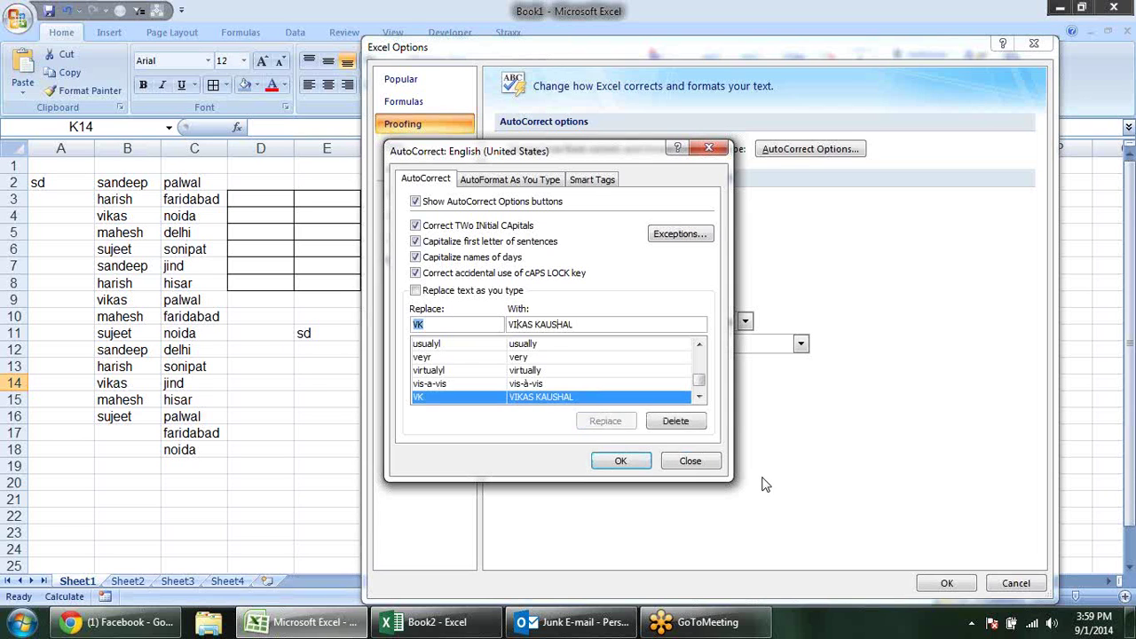
{"action": "left_click", "coordinate": [510, 292]}
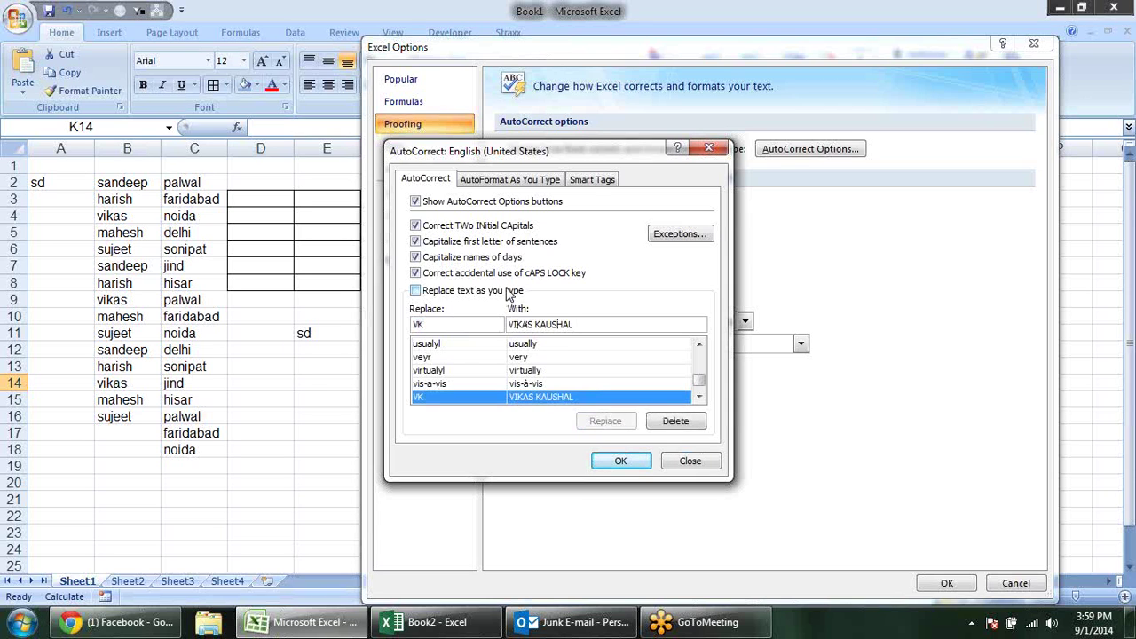
{"action": "left_click", "coordinate": [610, 462]}
{"action": "left_click", "coordinate": [947, 584]}
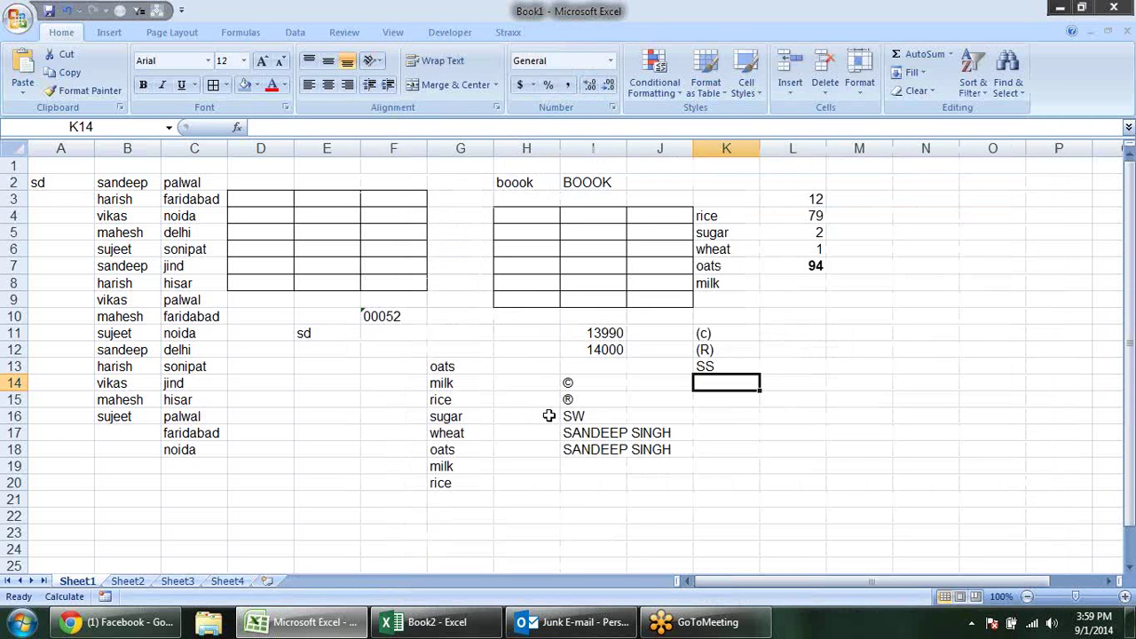
Enter the person's full name in K14, then open the Office button menu.
{"action": "key", "text": "Return"}
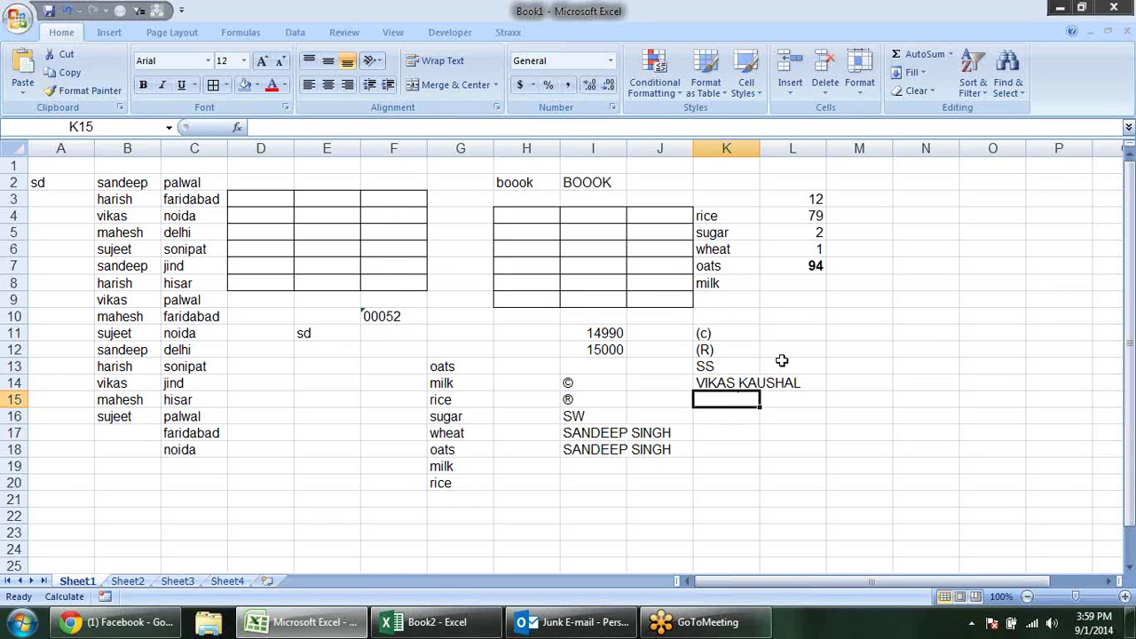
{"action": "left_click", "coordinate": [20, 18]}
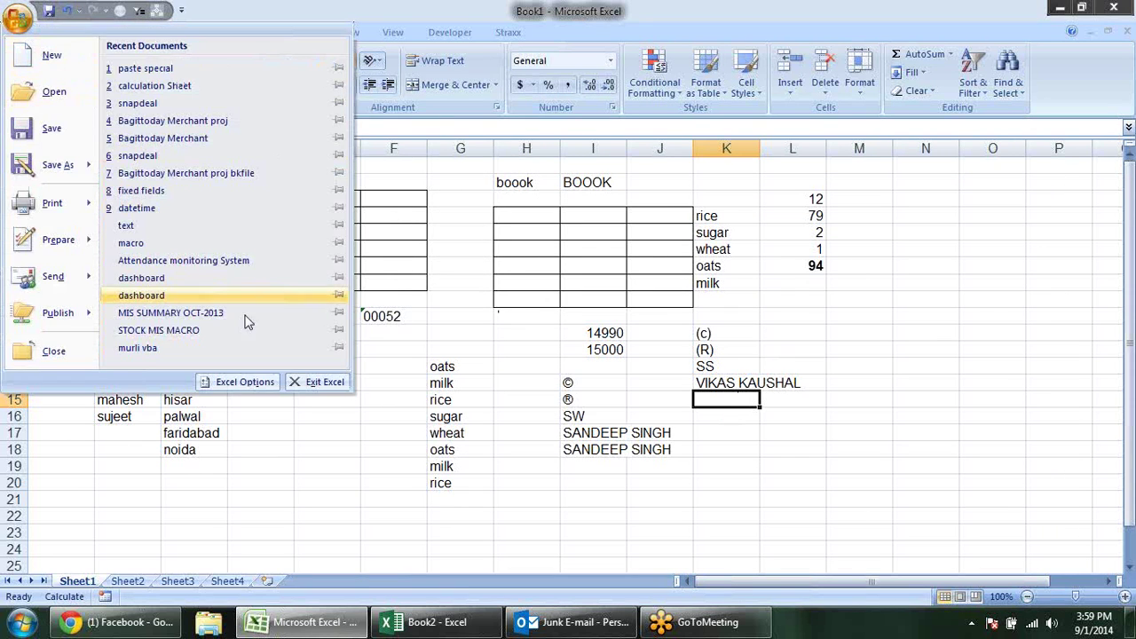
Delete the (c) to © entry from the AutoCorrect replacement list.
{"action": "left_click", "coordinate": [251, 383]}
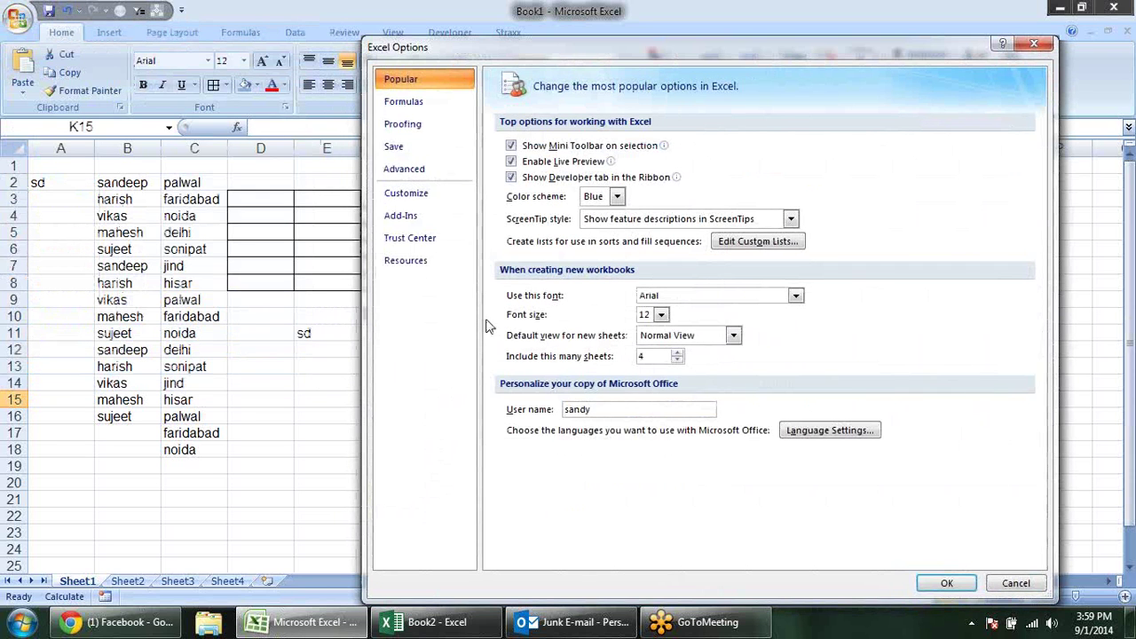
{"action": "left_click", "coordinate": [427, 133]}
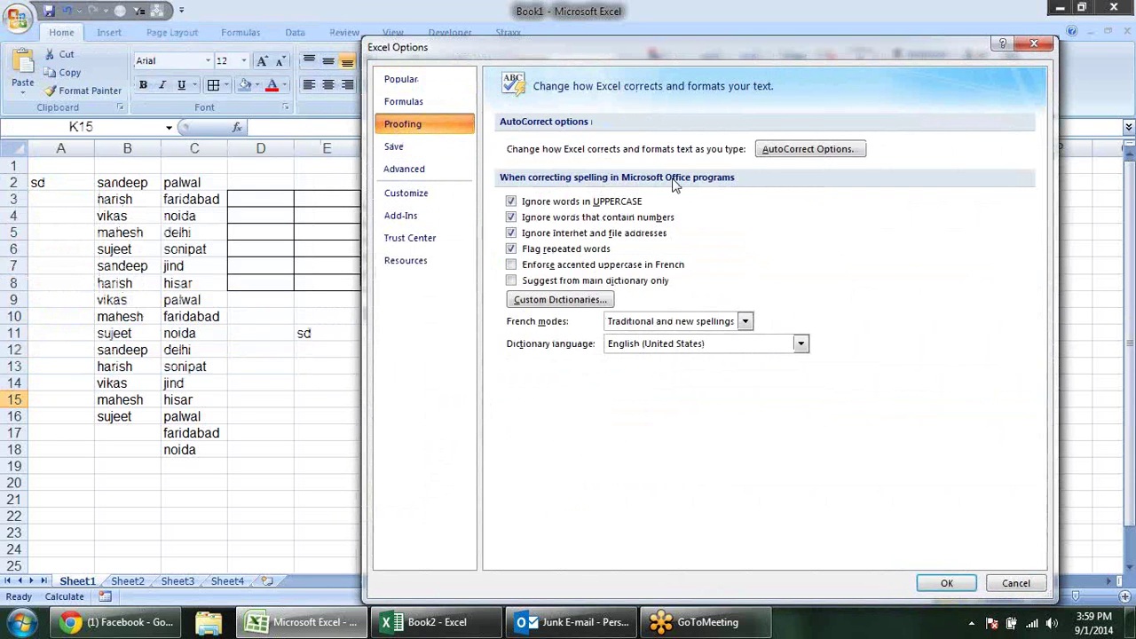
{"action": "left_click", "coordinate": [810, 149]}
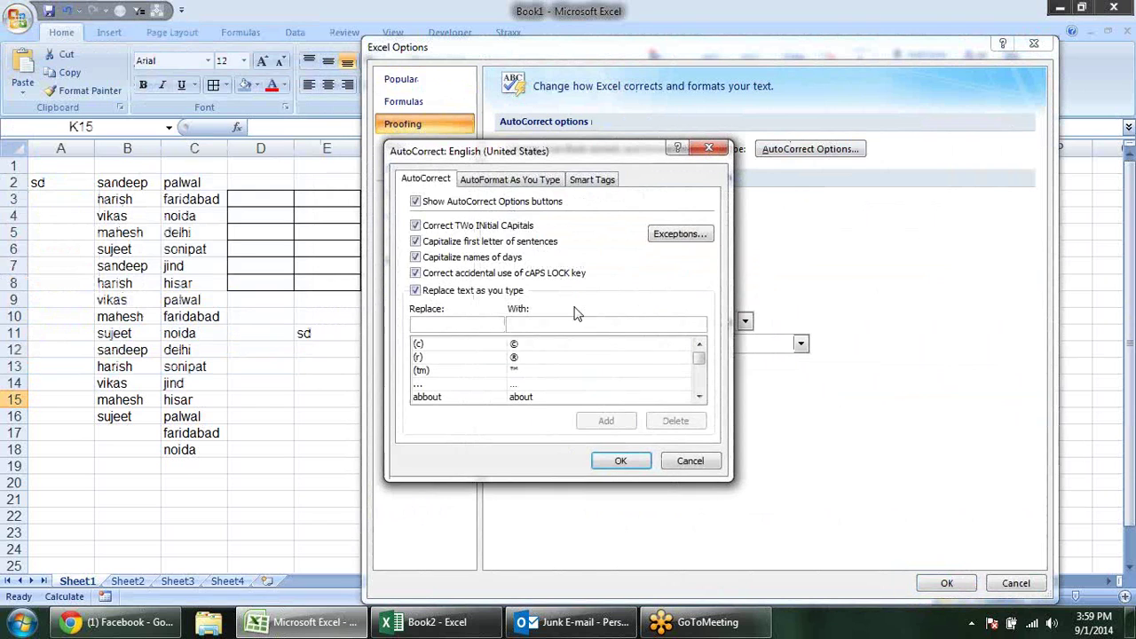
{"action": "left_click", "coordinate": [480, 344]}
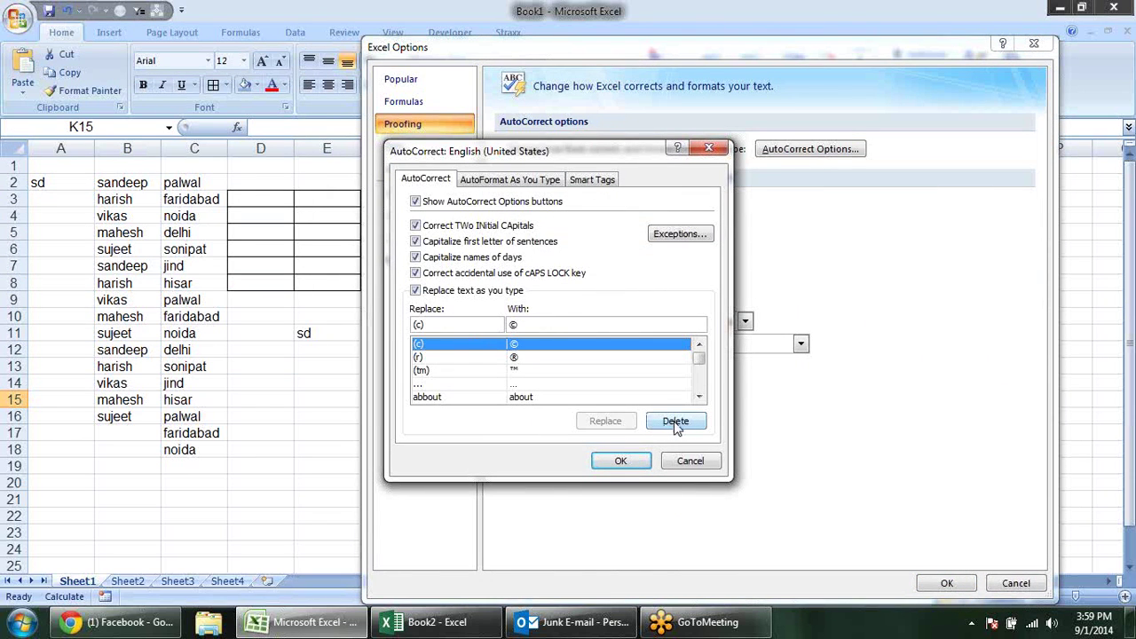
{"action": "left_click", "coordinate": [679, 427]}
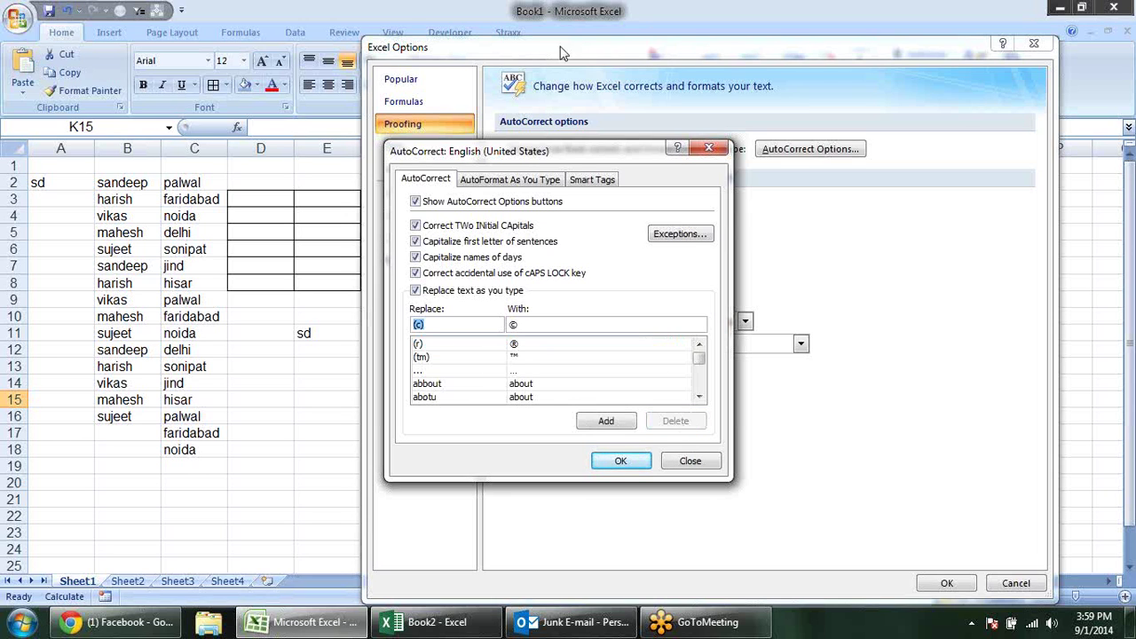
{"action": "key", "text": "Return"}
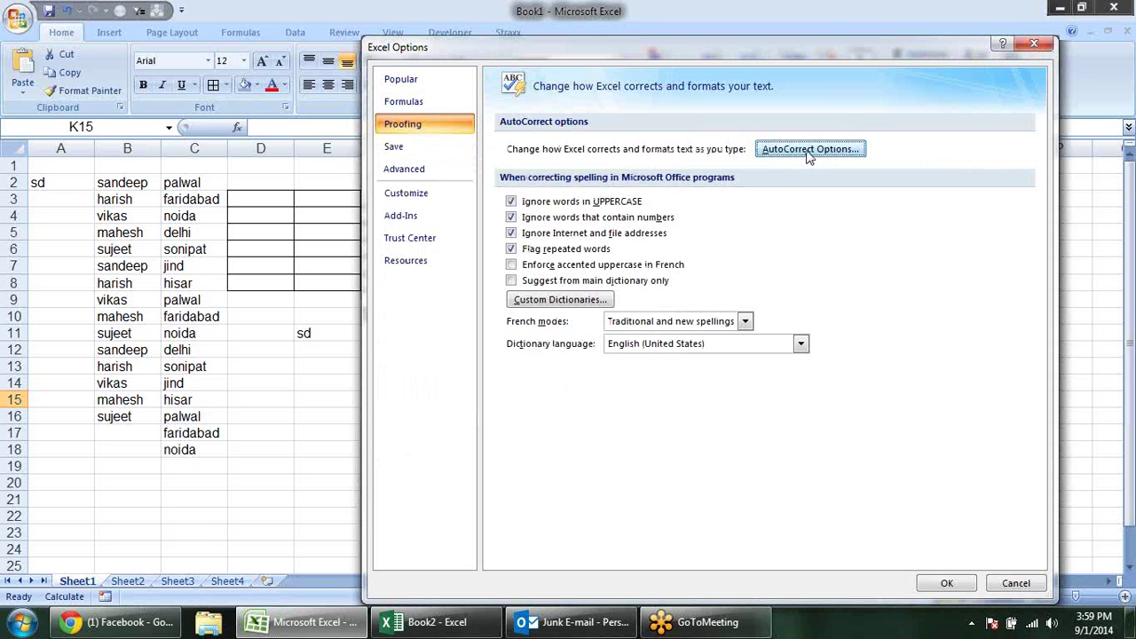
Delete the (r) to ® AutoCorrect entry and close the options.
{"action": "left_click", "coordinate": [809, 148]}
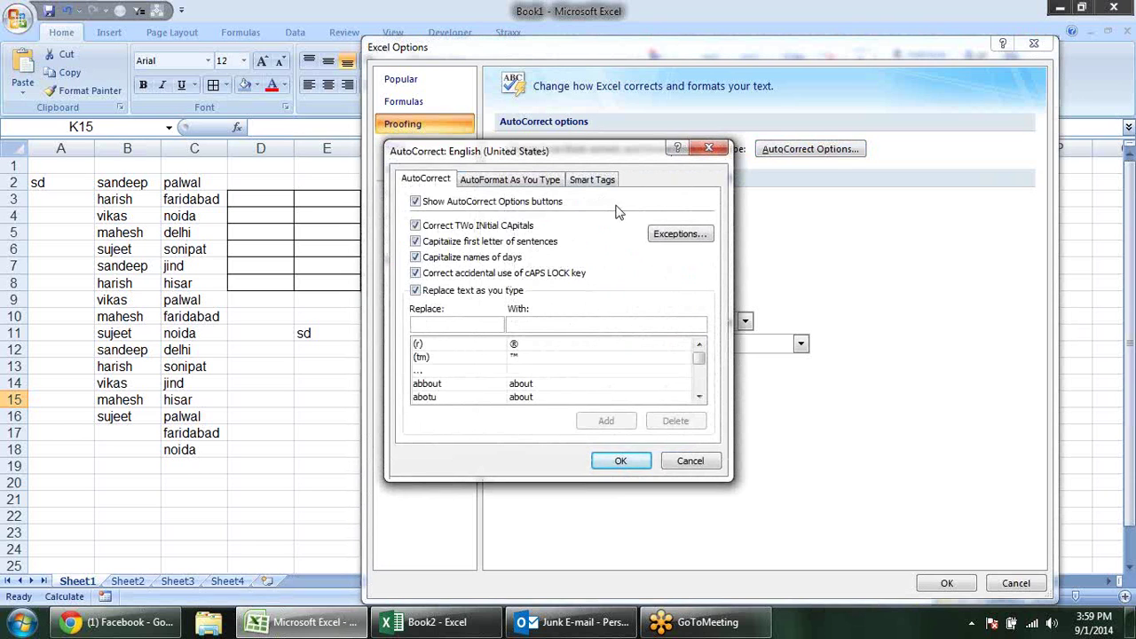
{"action": "key", "text": "Escape"}
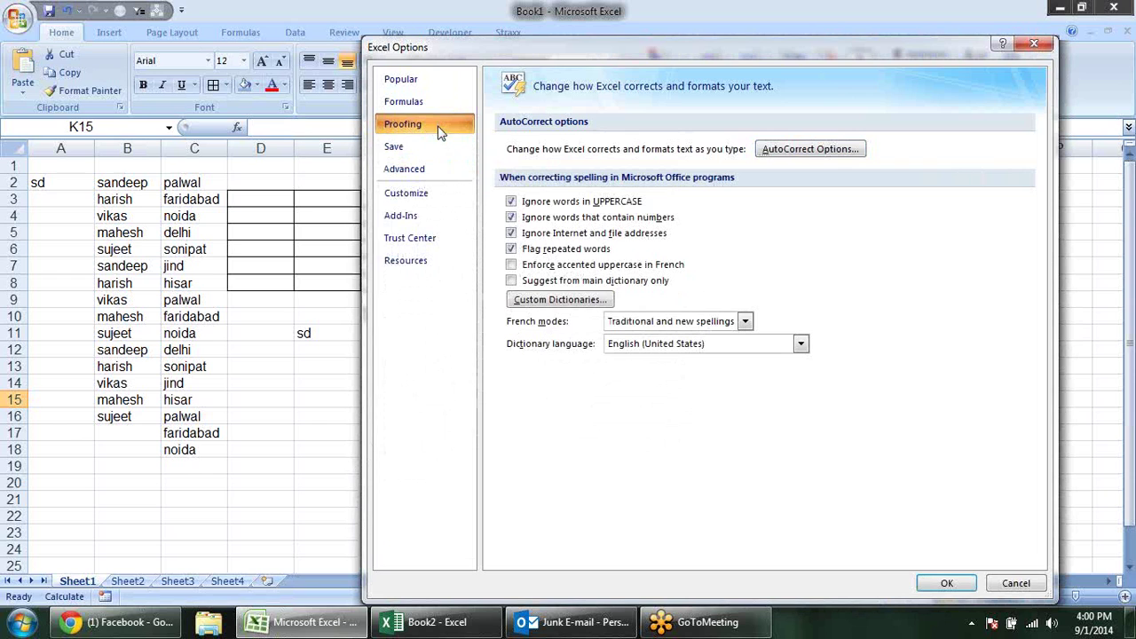
{"action": "left_click", "coordinate": [798, 151]}
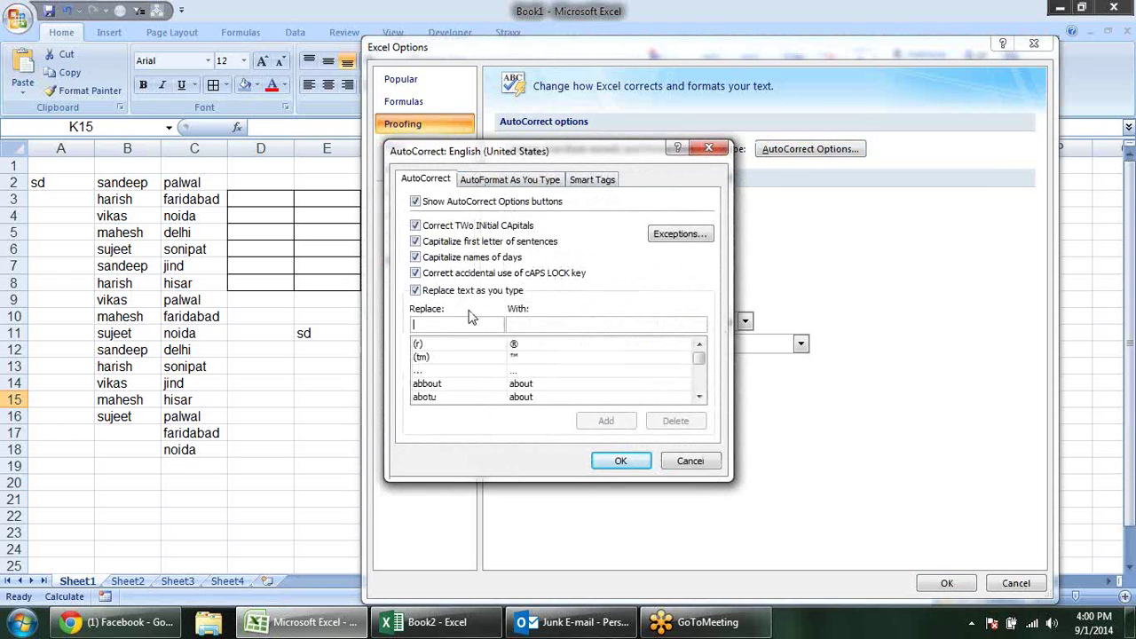
{"action": "left_click", "coordinate": [502, 344]}
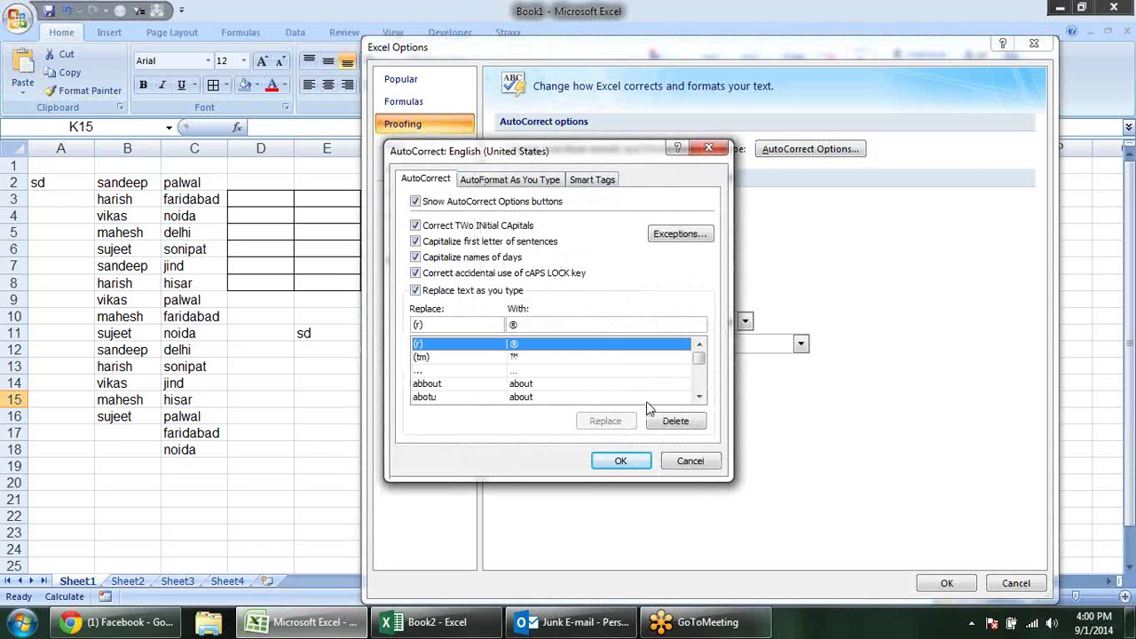
{"action": "left_click", "coordinate": [677, 423]}
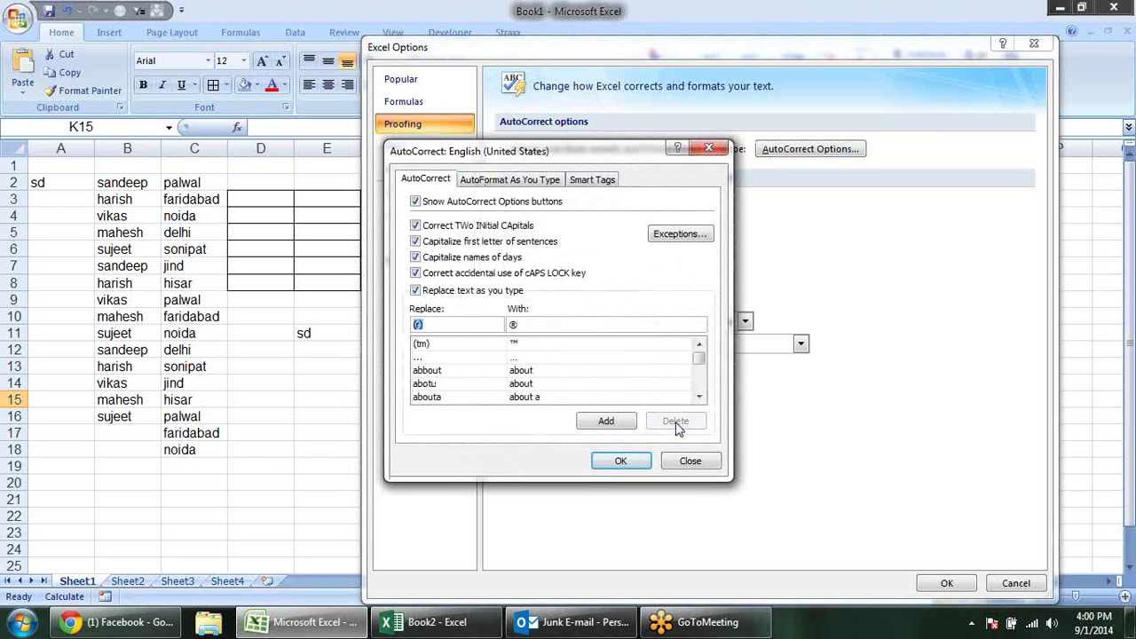
{"action": "left_click", "coordinate": [628, 463]}
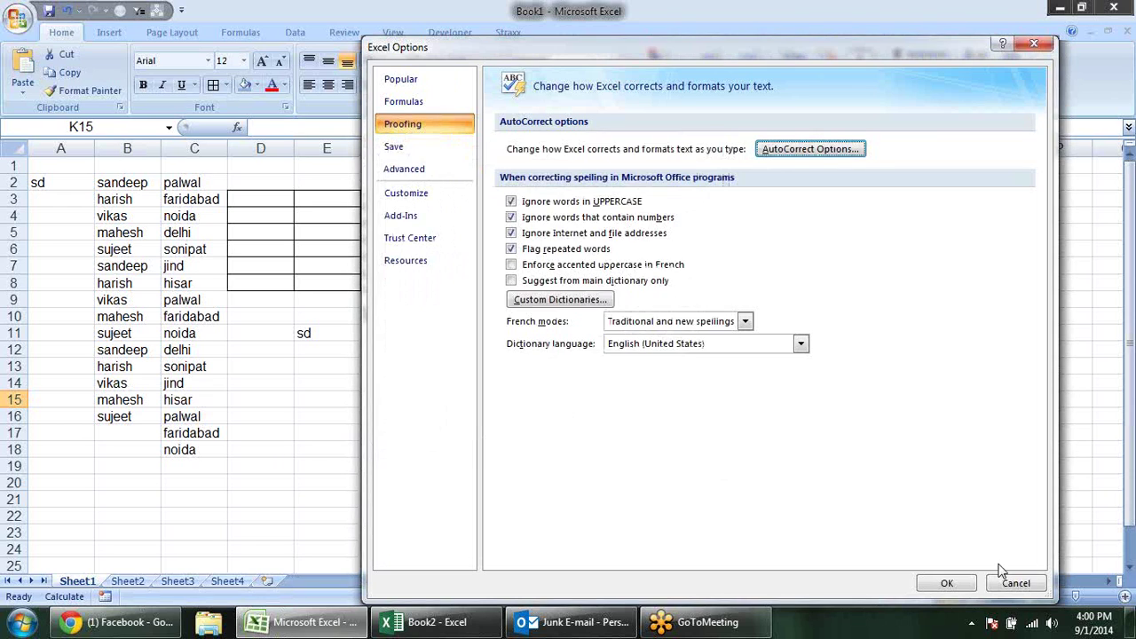
{"action": "left_click", "coordinate": [946, 583]}
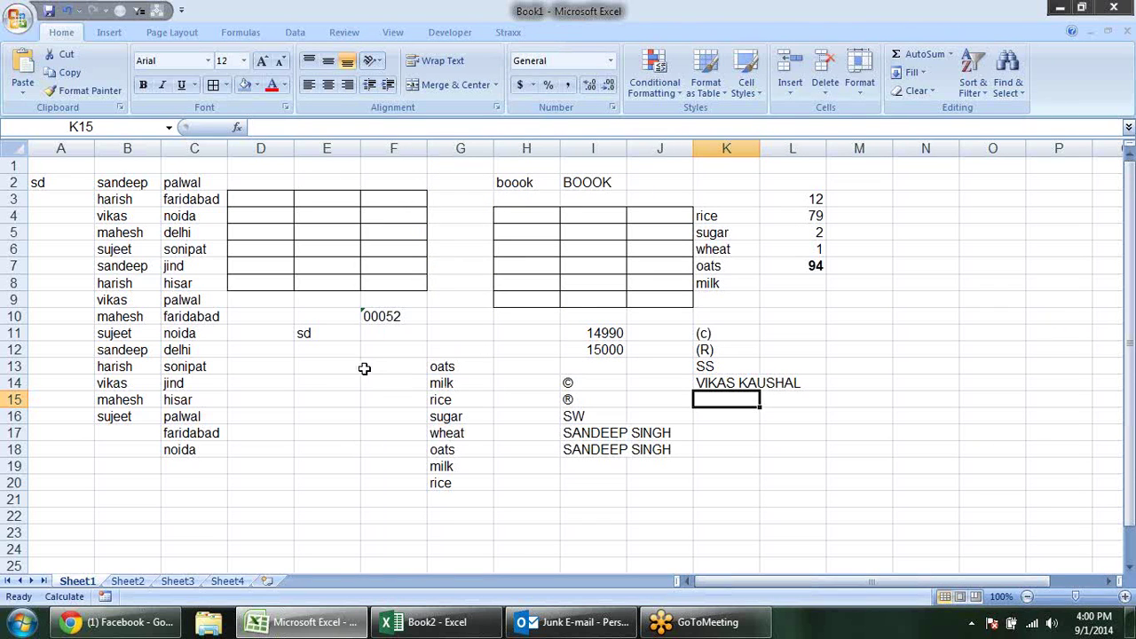
Enter an e-mail address in D13, which Excel turns into a hyperlink.
{"action": "left_click", "coordinate": [292, 365]}
{"action": "key", "text": "Return"}
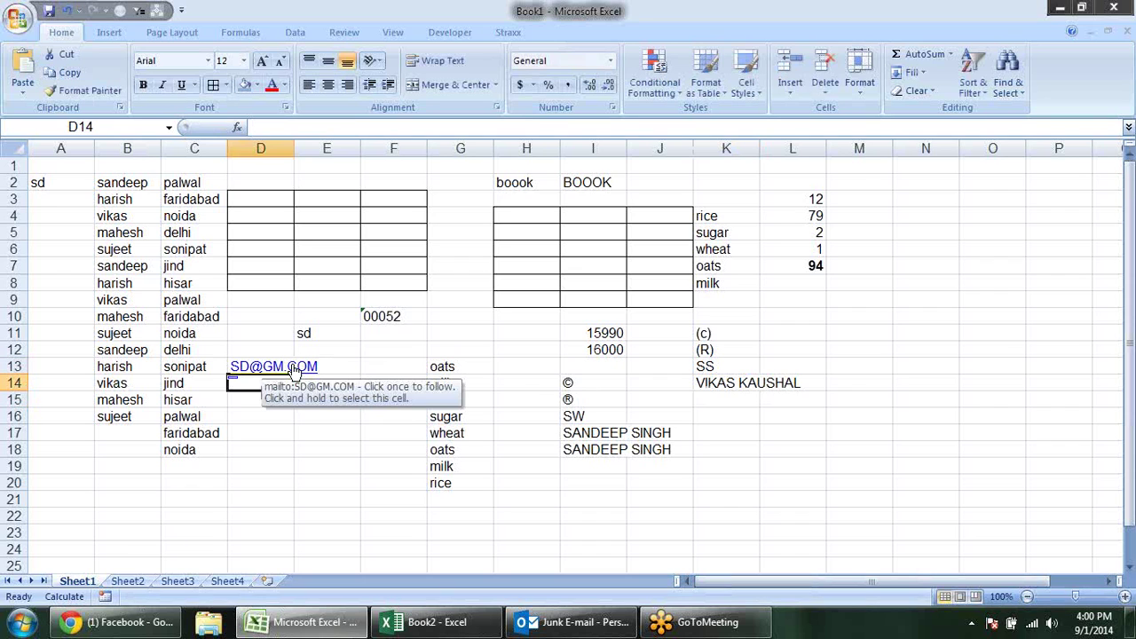
{"action": "left_click", "coordinate": [335, 400]}
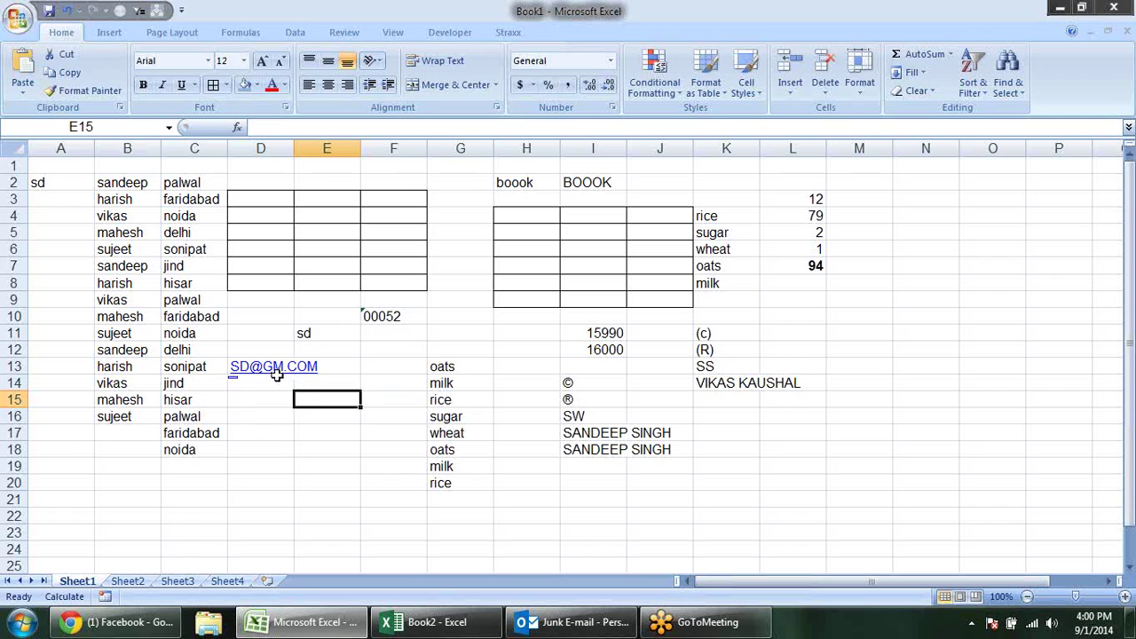
Autofit column K so the full name in K14 shows completely.
{"action": "left_click", "coordinate": [821, 320]}
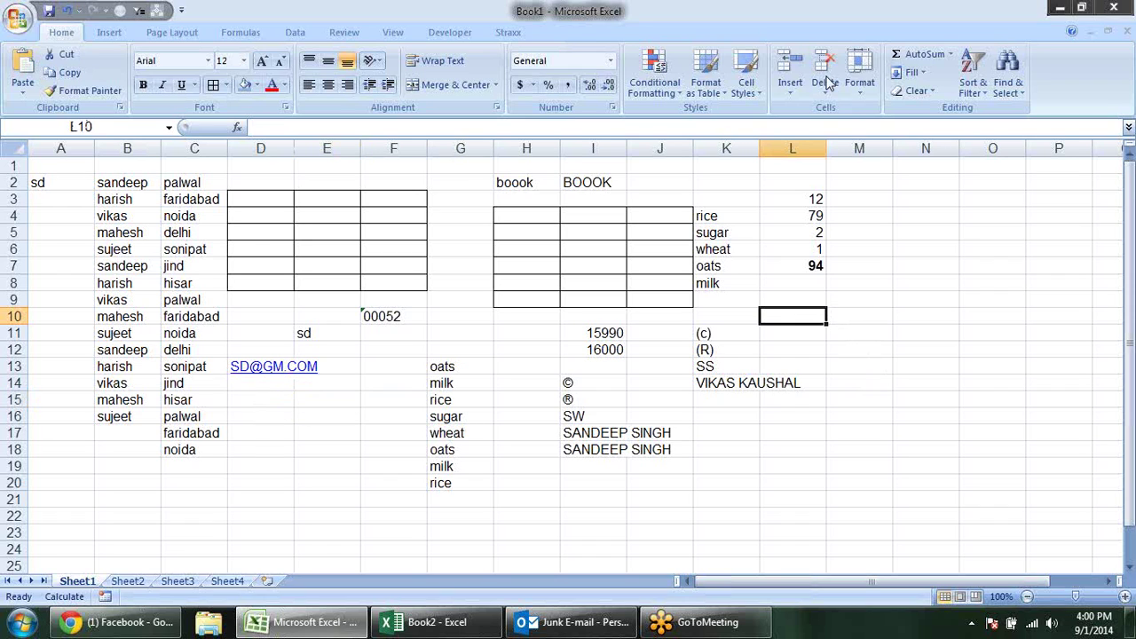
{"action": "double_click", "coordinate": [760, 149]}
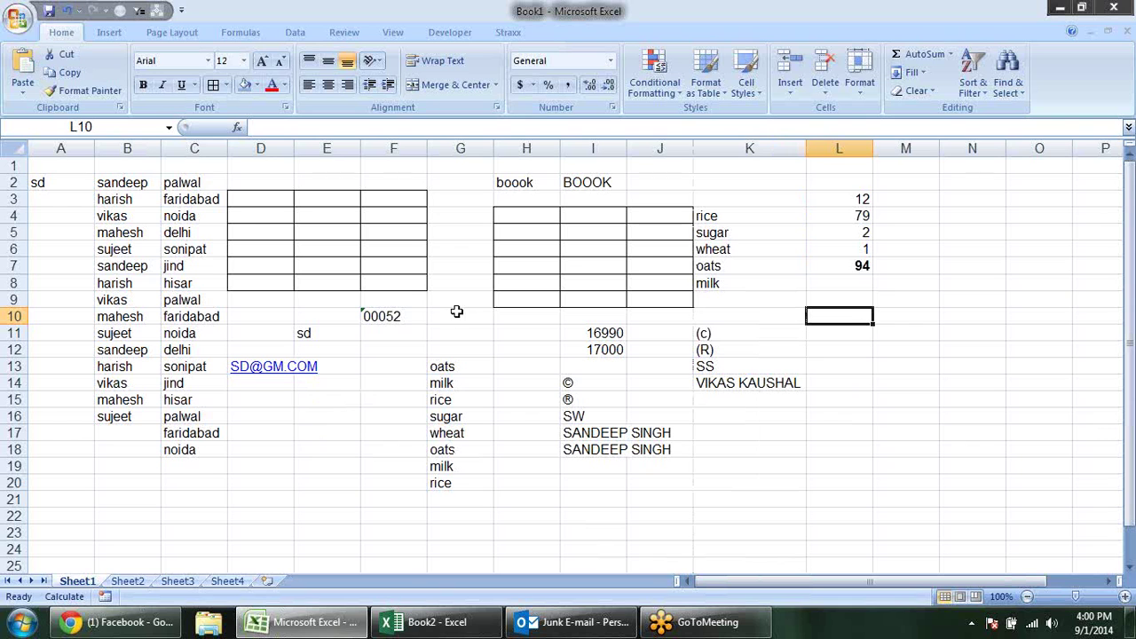
{"action": "key", "text": "alt+f"}
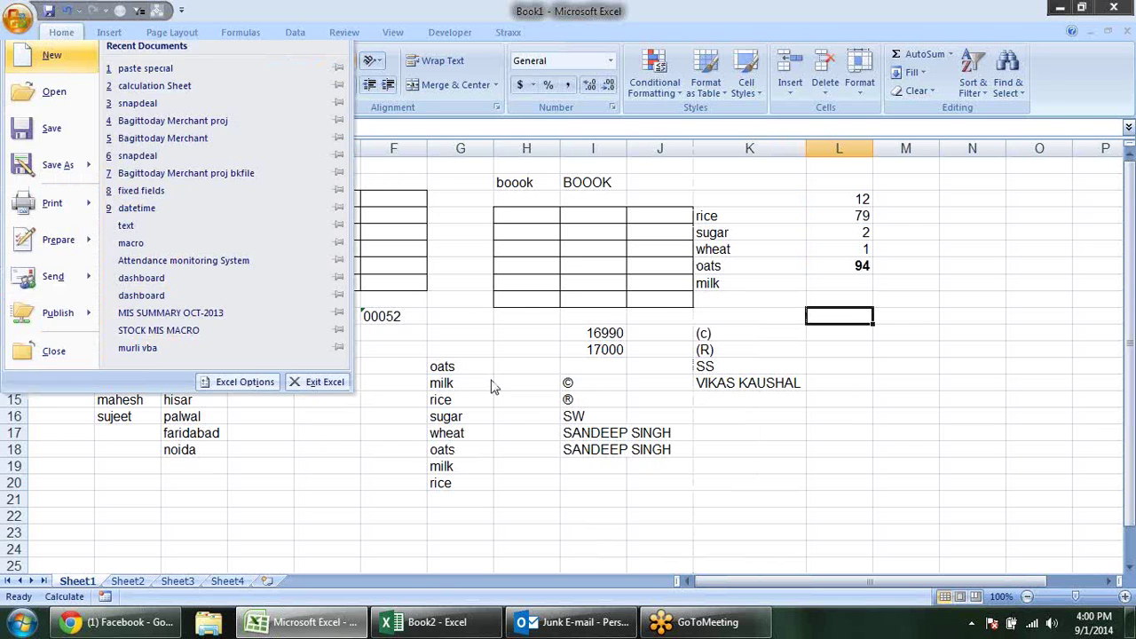
Uncheck 'Internet and network paths with hyperlinks' under AutoCorrect's AutoFormat As You Type, then select E16.
{"action": "key", "text": "i"}
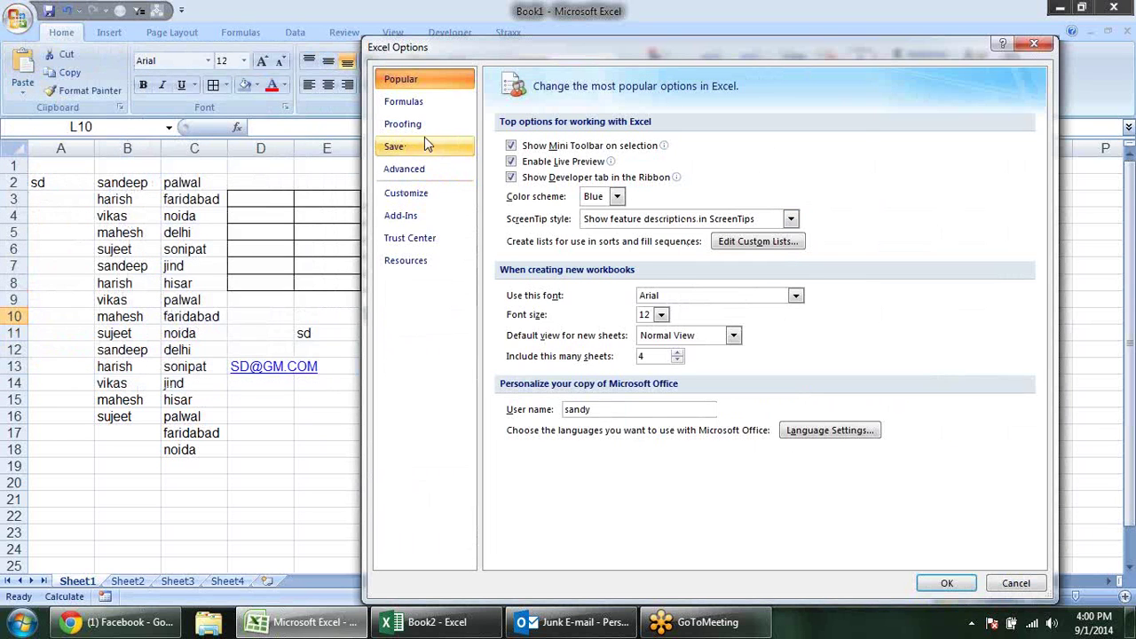
{"action": "left_click", "coordinate": [422, 124]}
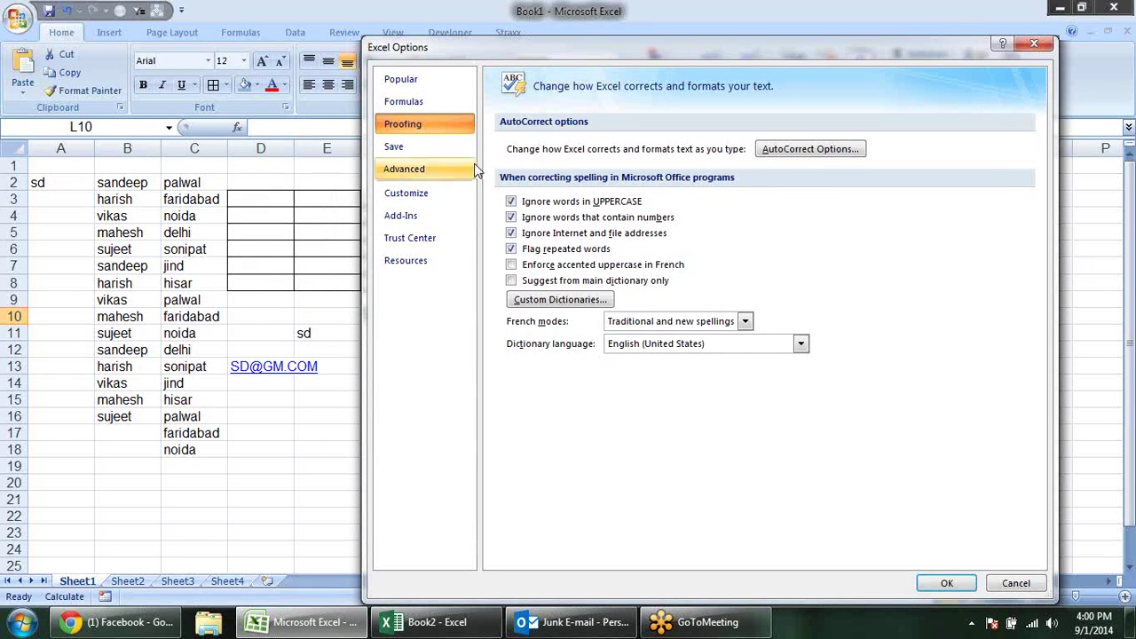
{"action": "left_click", "coordinate": [806, 153]}
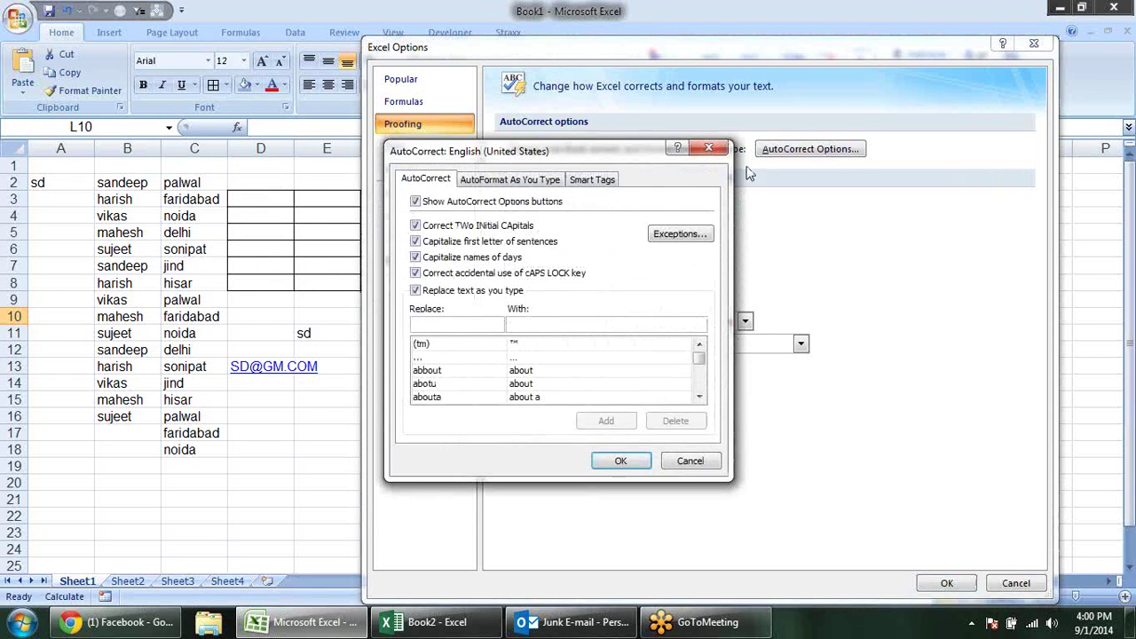
{"action": "left_click", "coordinate": [542, 182]}
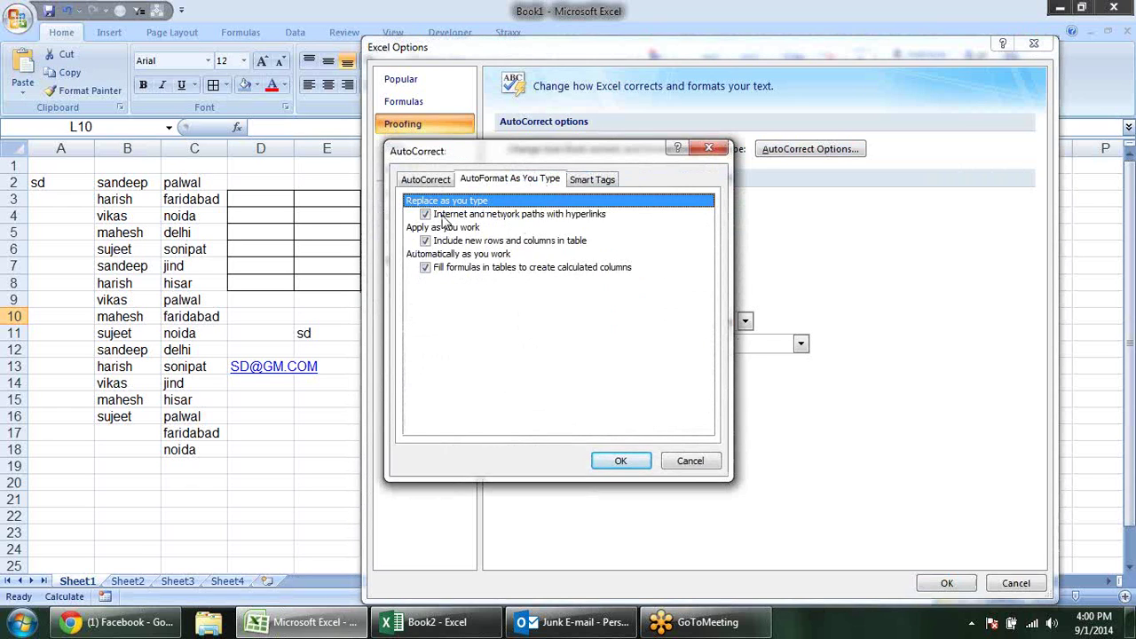
{"action": "left_click", "coordinate": [426, 215]}
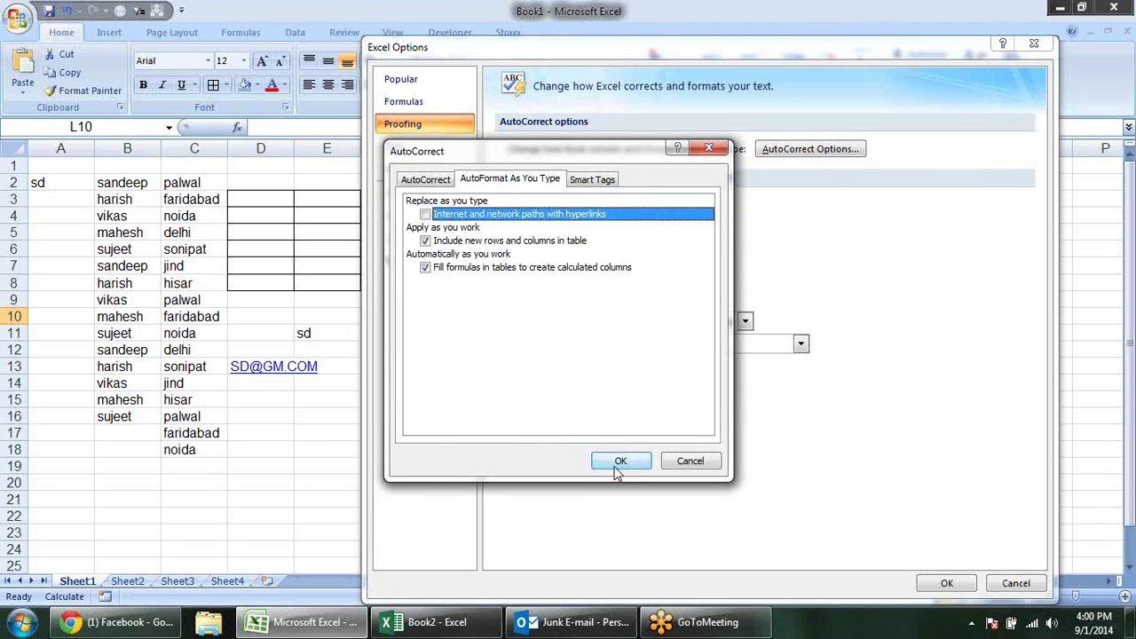
{"action": "left_click", "coordinate": [619, 462]}
{"action": "left_click", "coordinate": [947, 584]}
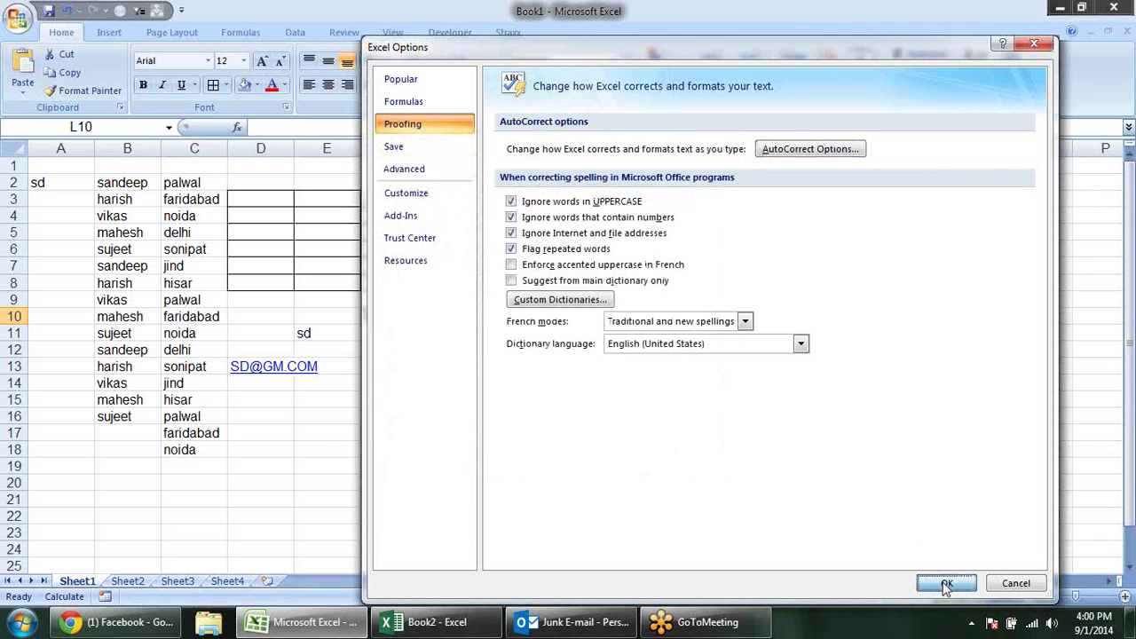
{"action": "left_click", "coordinate": [304, 422]}
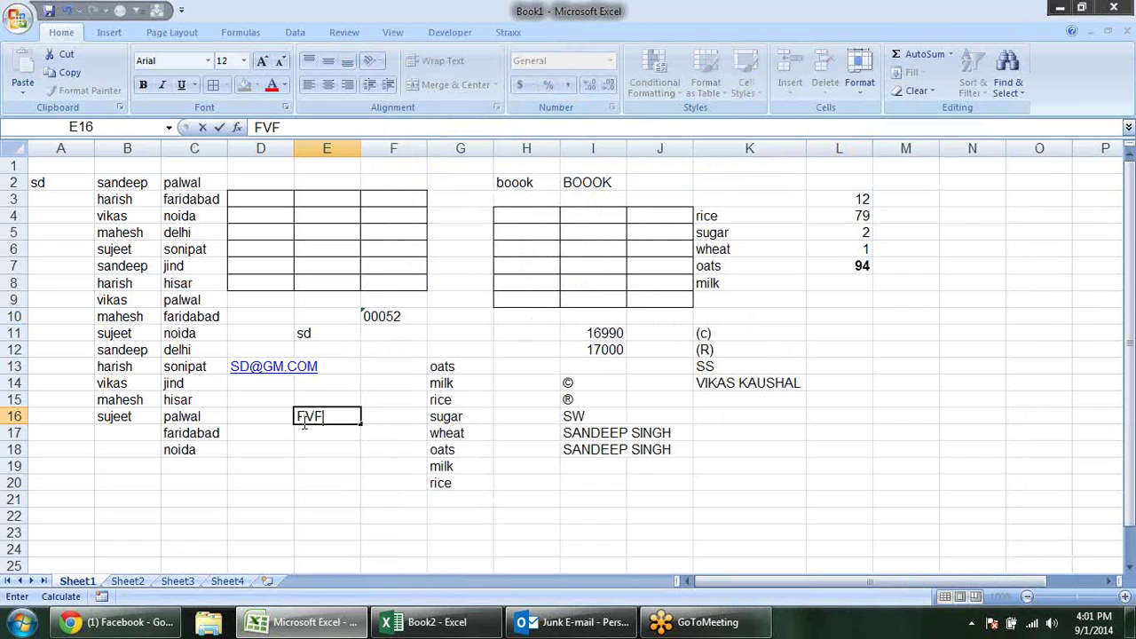
Enter another e-mail address in E16, which now stays plain text.
{"action": "key", "text": "Return"}
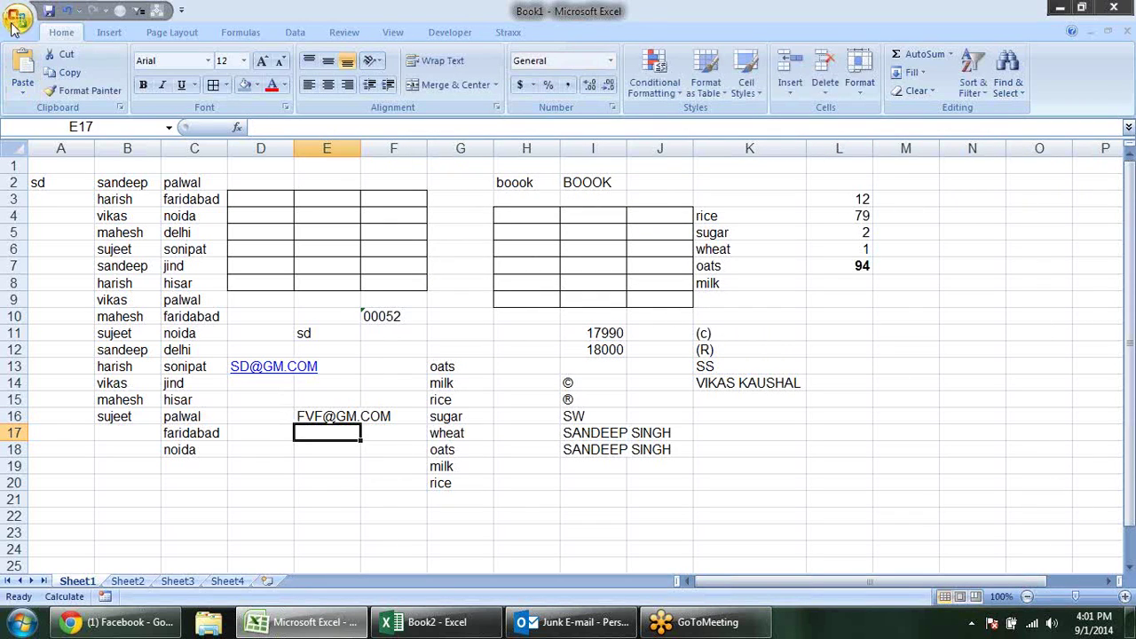
Bring up the Office button menu with Alt+F.
{"action": "key", "text": "alt+i"}
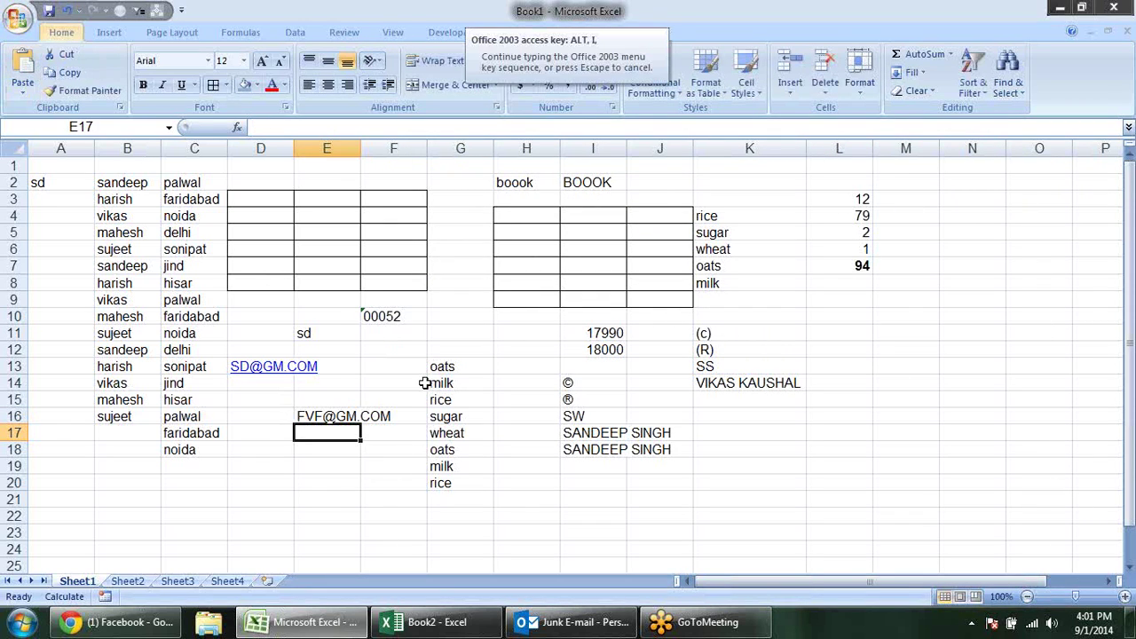
{"action": "key", "text": "Escape"}
{"action": "key", "text": "alt+f"}
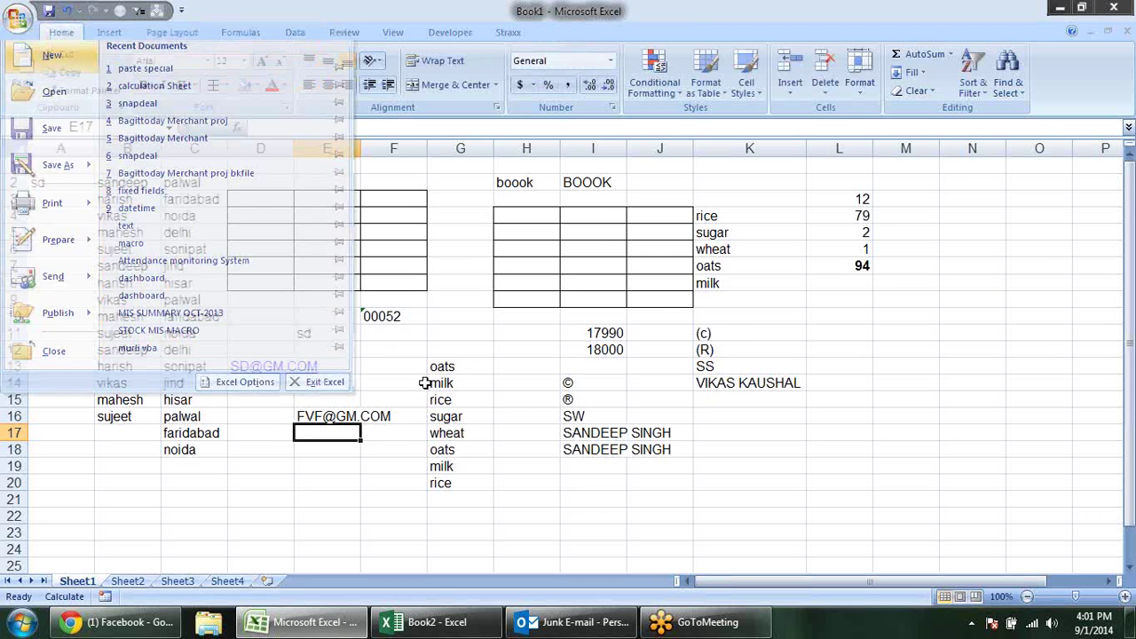
Re-check 'Internet and network paths with hyperlinks' in AutoFormat As You Type and close Excel Options.
{"action": "key", "text": "i"}
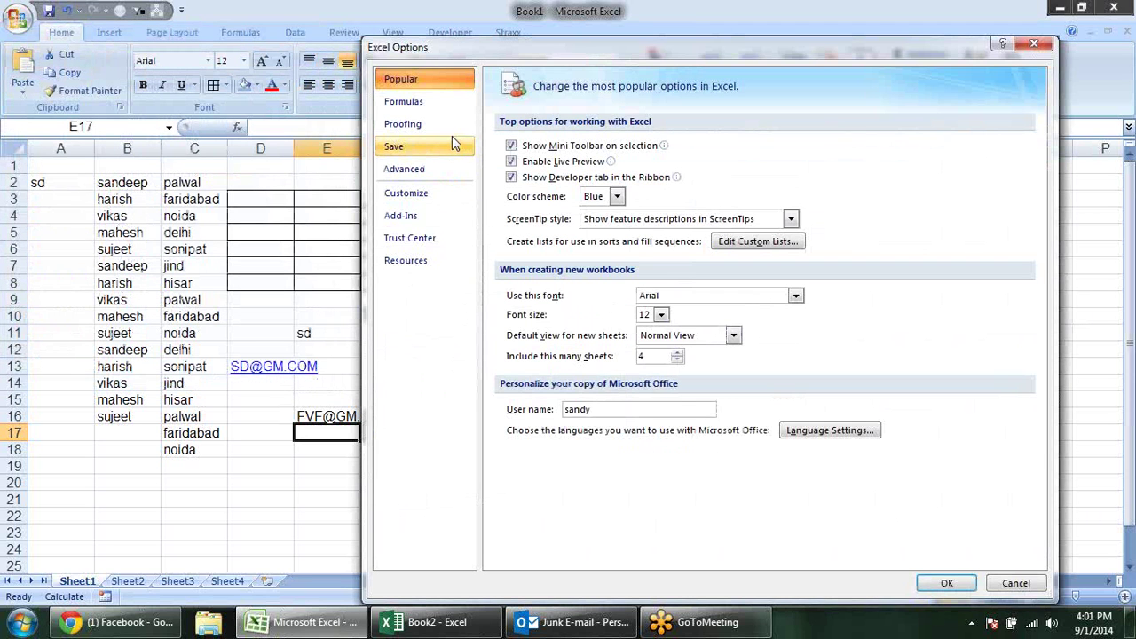
{"action": "left_click", "coordinate": [448, 127]}
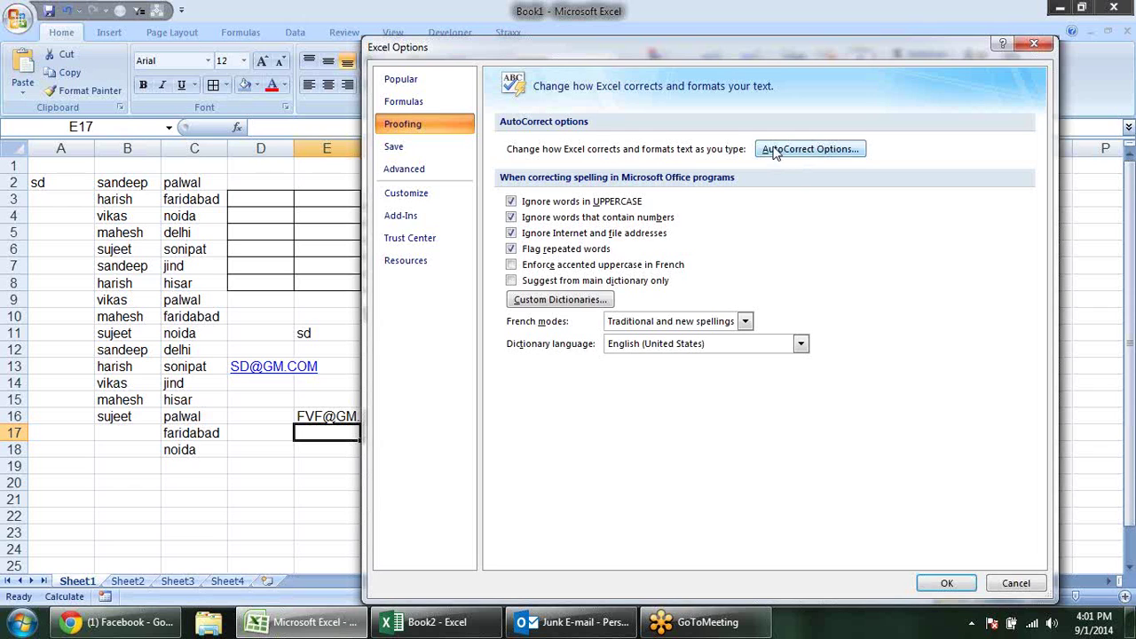
{"action": "left_click", "coordinate": [778, 153]}
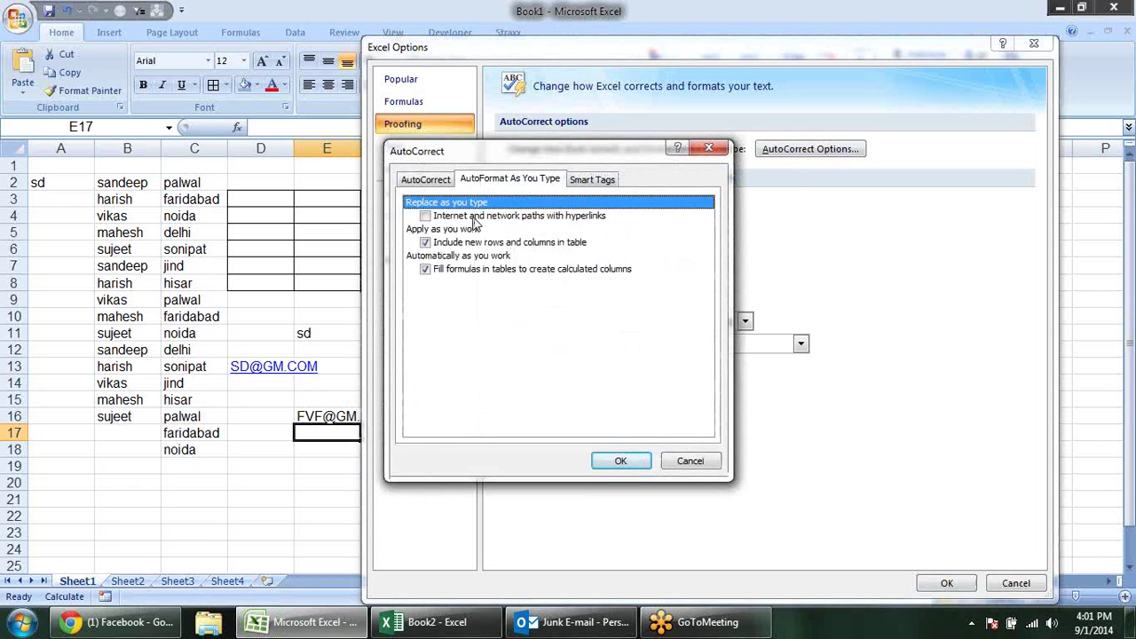
{"action": "left_click", "coordinate": [478, 216]}
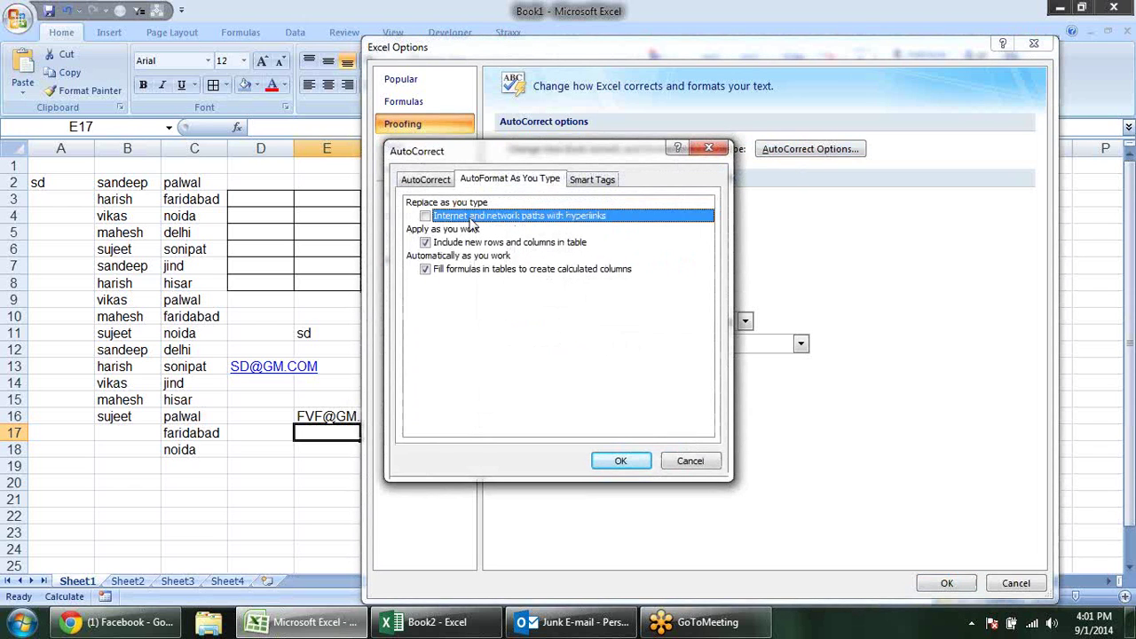
{"action": "left_click", "coordinate": [643, 464]}
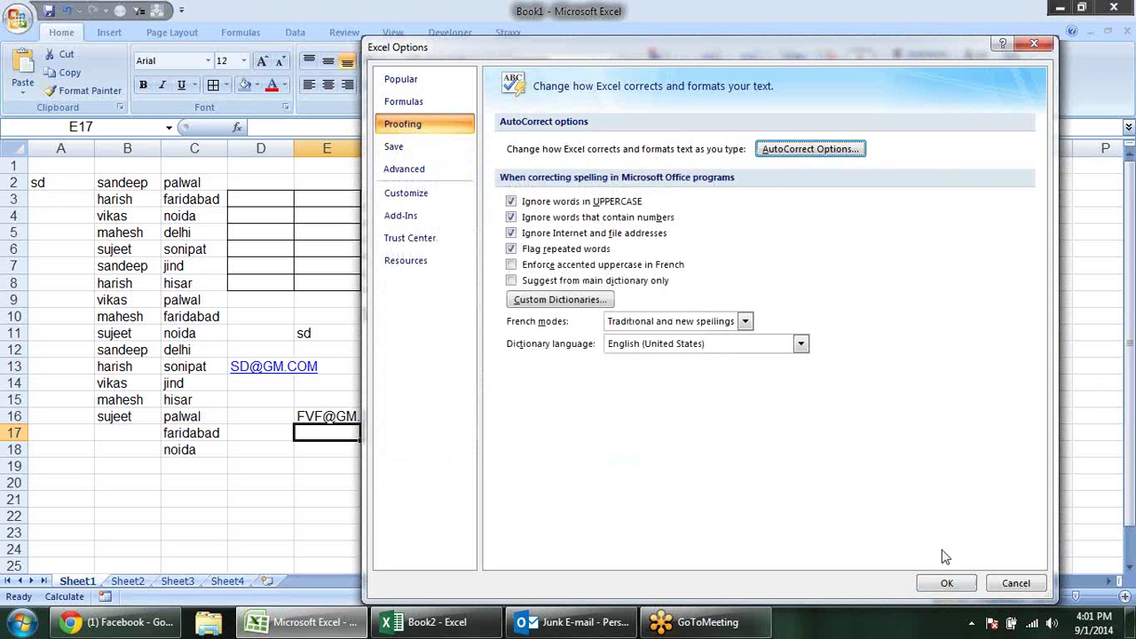
{"action": "left_click", "coordinate": [942, 586]}
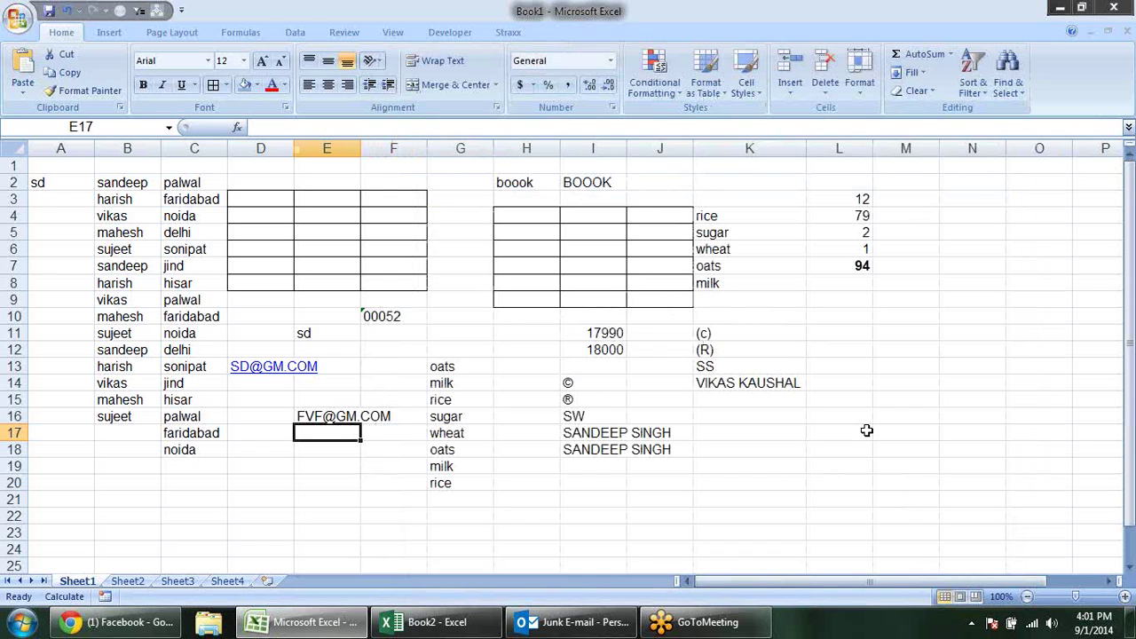
{"action": "left_click", "coordinate": [868, 430]}
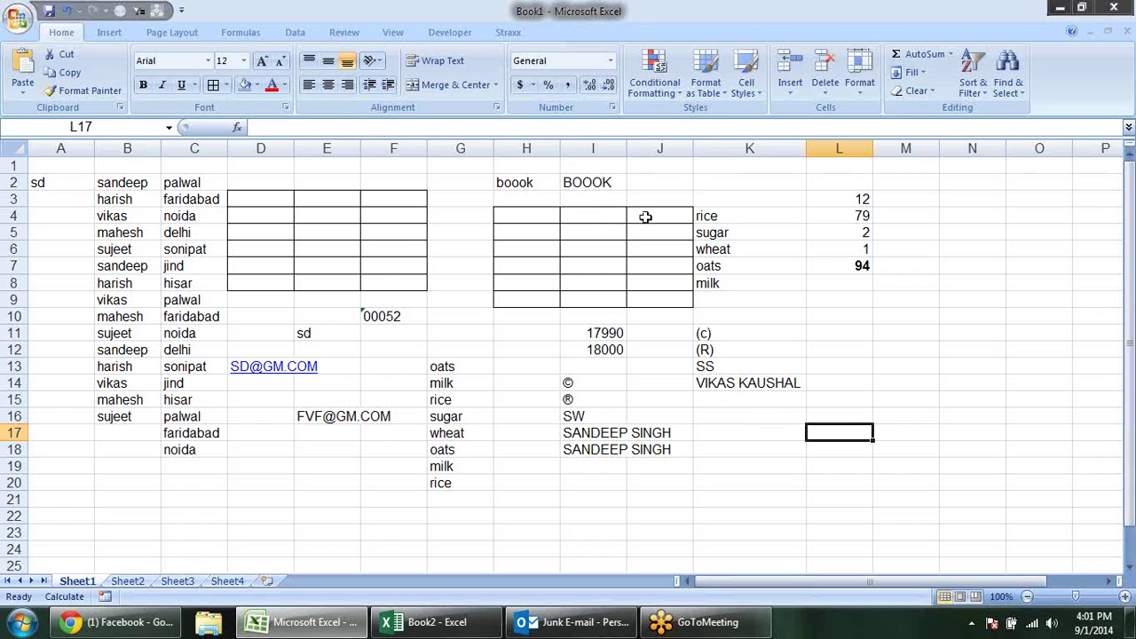
{"action": "left_click", "coordinate": [793, 198]}
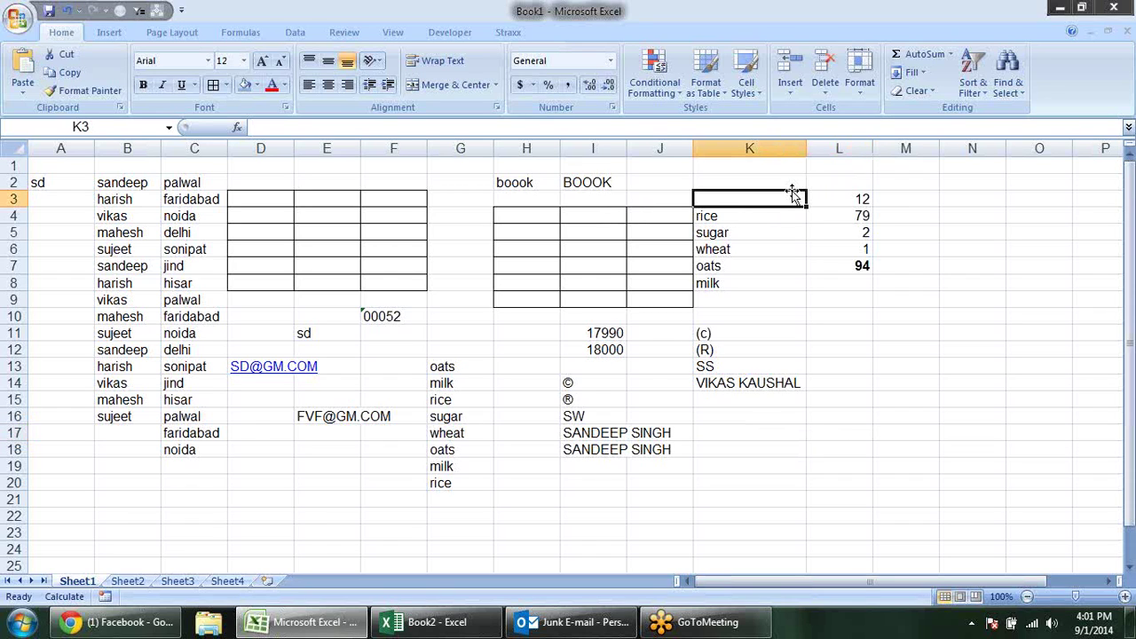
{"action": "left_click", "coordinate": [17, 20]}
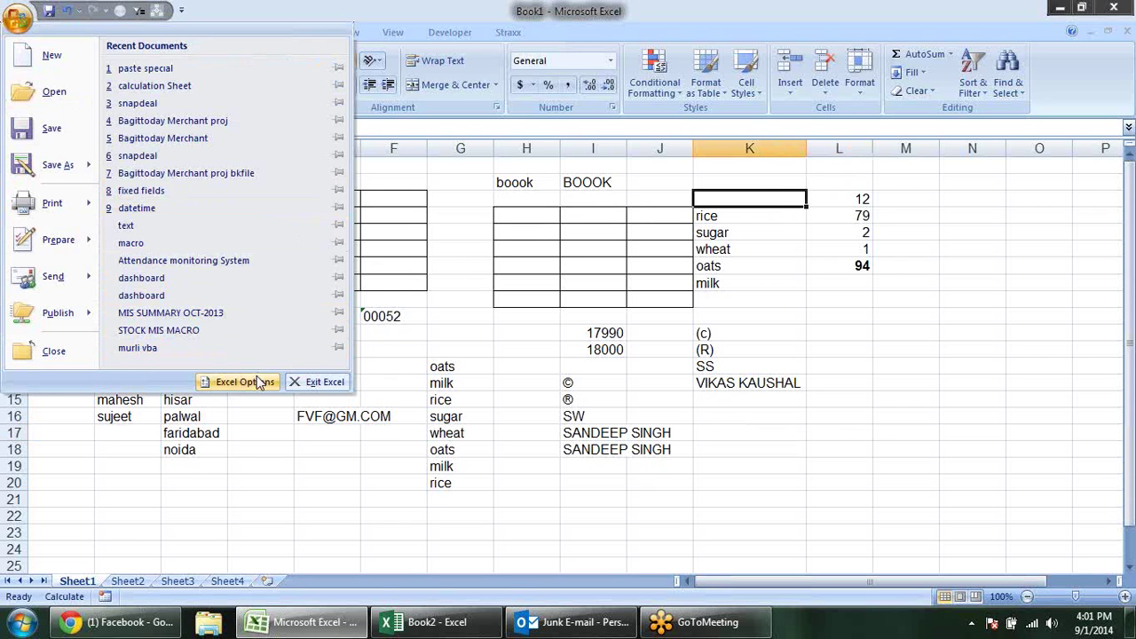
{"action": "left_click", "coordinate": [404, 366]}
{"action": "left_click", "coordinate": [409, 355]}
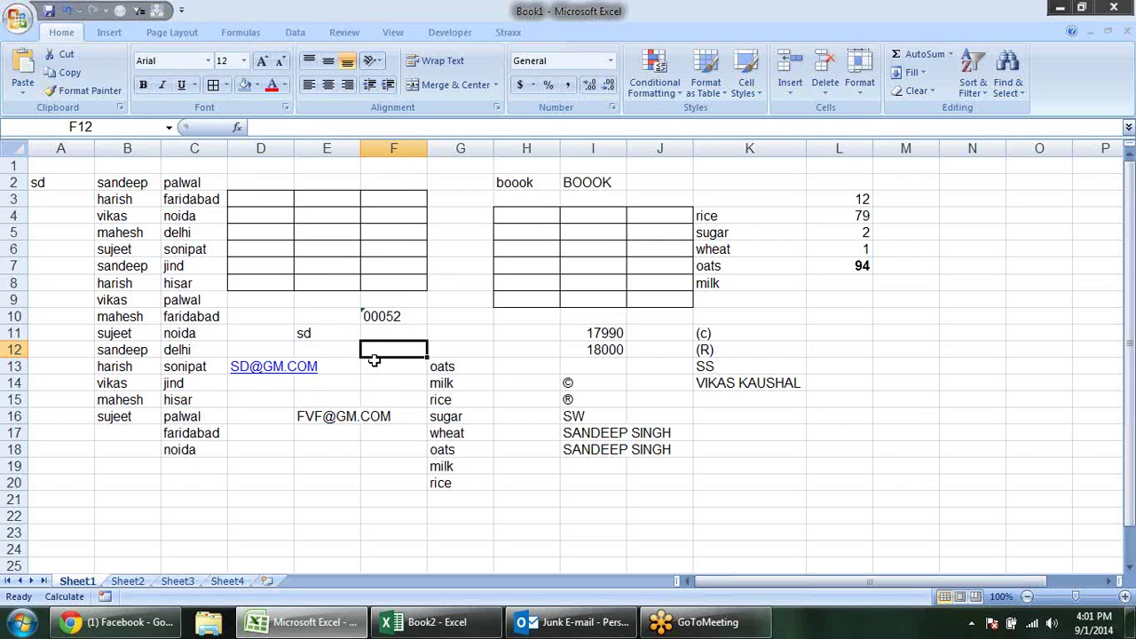
{"action": "key", "text": "F12"}
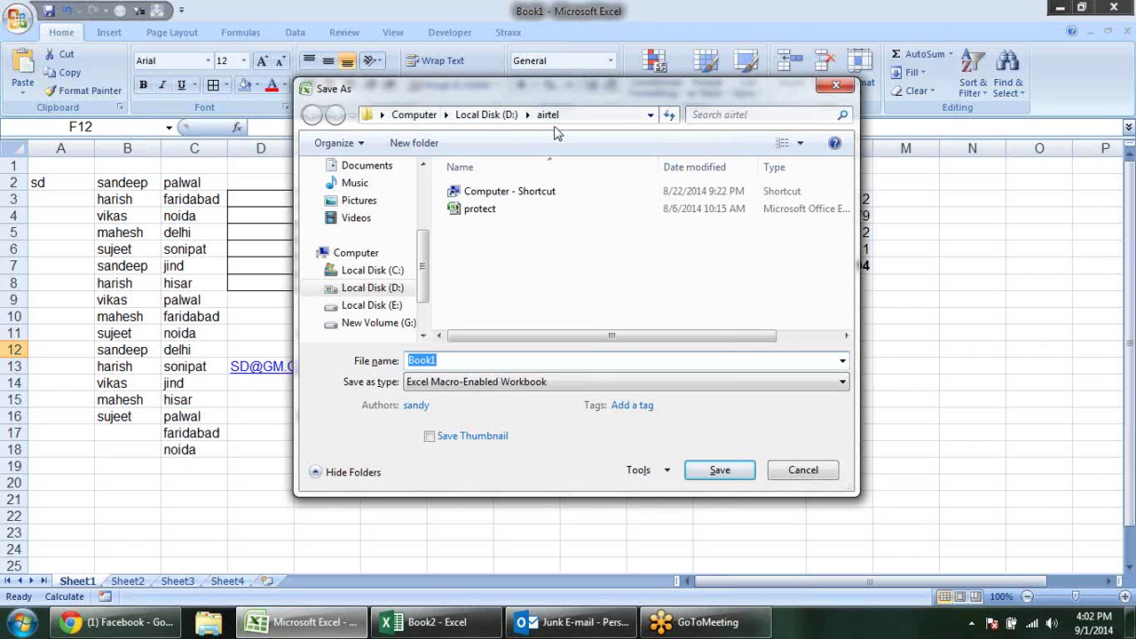
{"action": "left_click", "coordinate": [529, 384]}
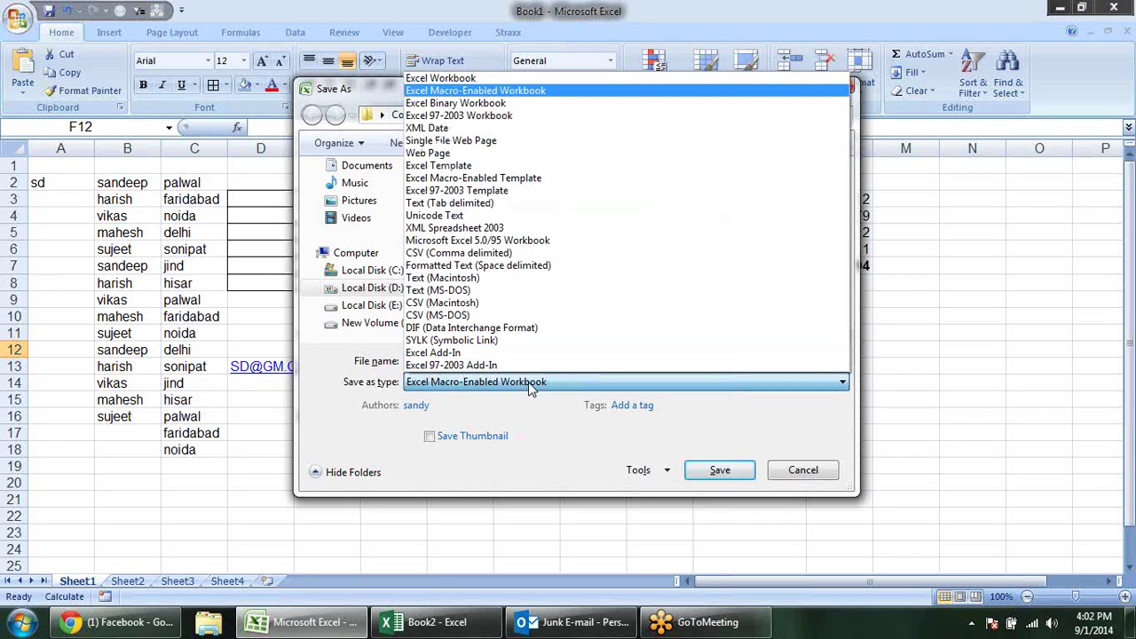
{"action": "left_click", "coordinate": [515, 97]}
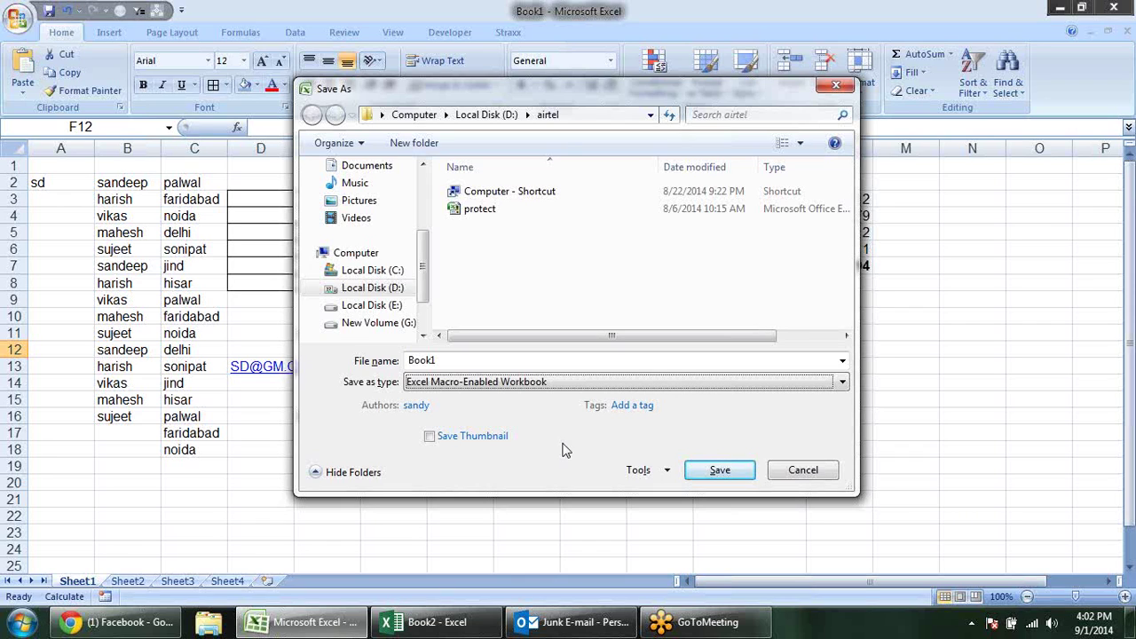
{"action": "key", "text": "Escape"}
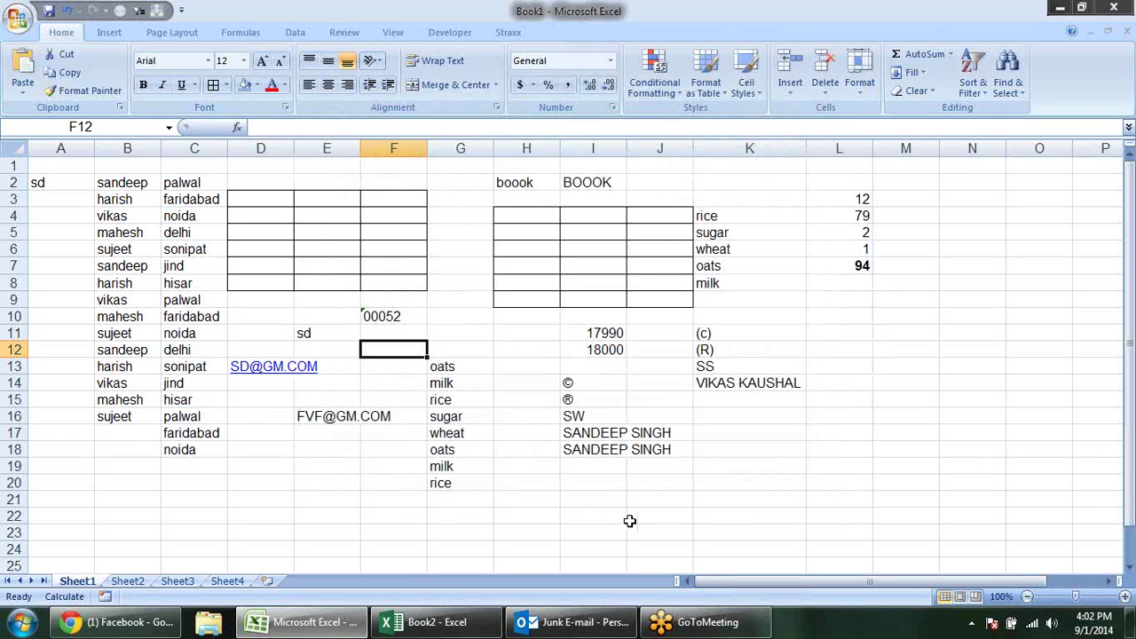
Review Save options (Excel Macro-Enabled Workbook format, D:\airtel location), then switch to Windows Explorer.
{"action": "key", "text": "alt+f"}
{"action": "key", "text": "i"}
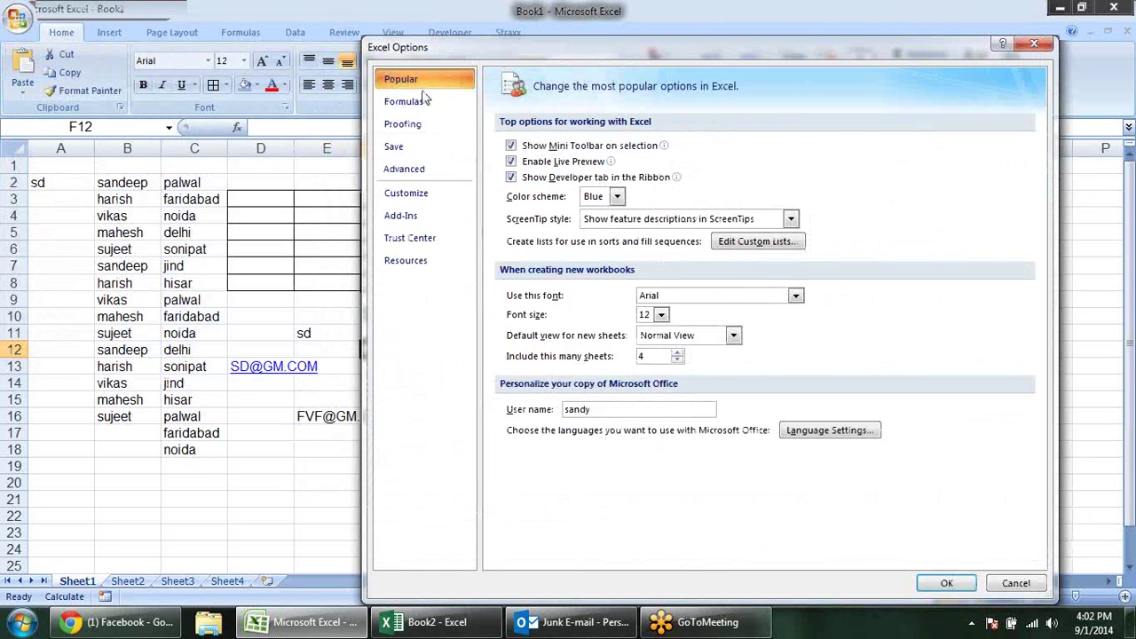
{"action": "left_click", "coordinate": [423, 146]}
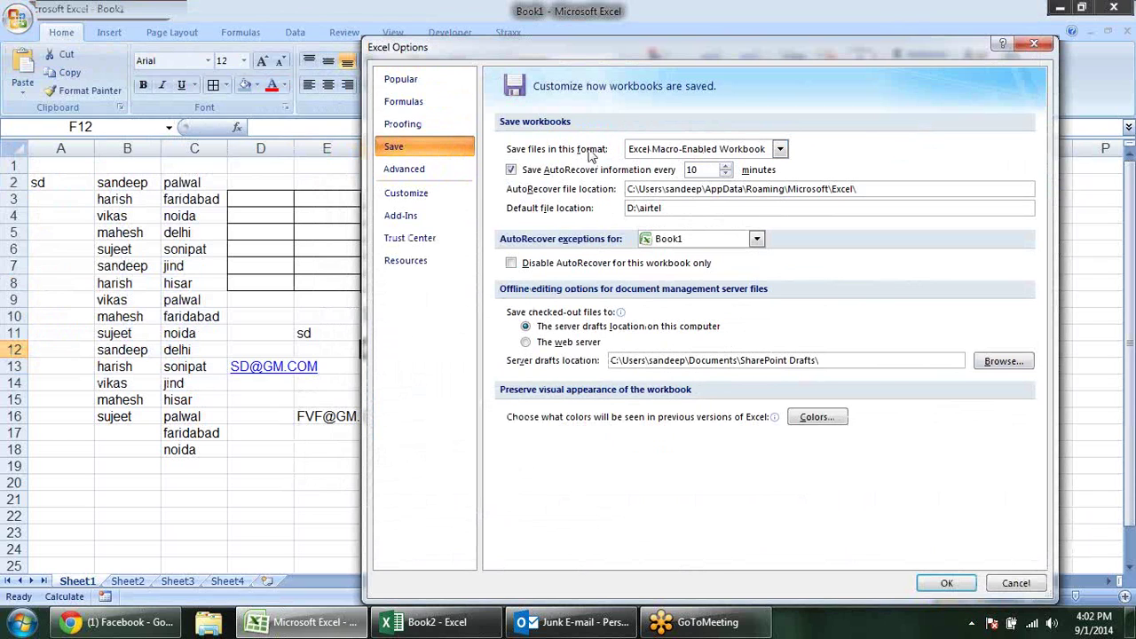
{"action": "left_click", "coordinate": [781, 149]}
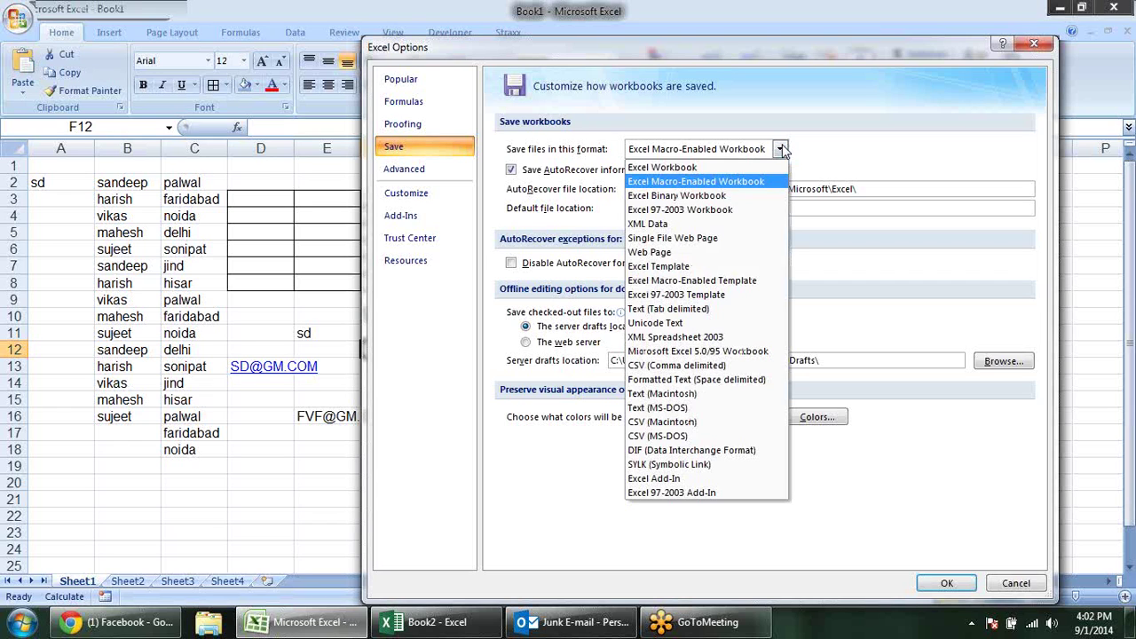
{"action": "left_click", "coordinate": [818, 151]}
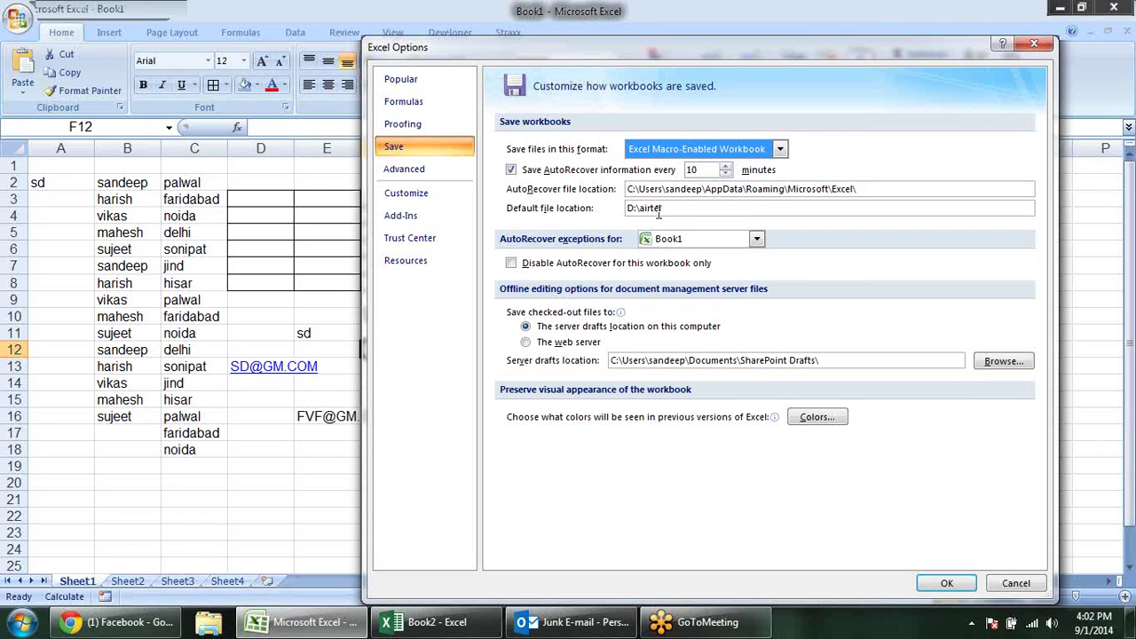
{"action": "left_click_drag", "start_coordinate": [671, 208], "coordinate": [625, 211]}
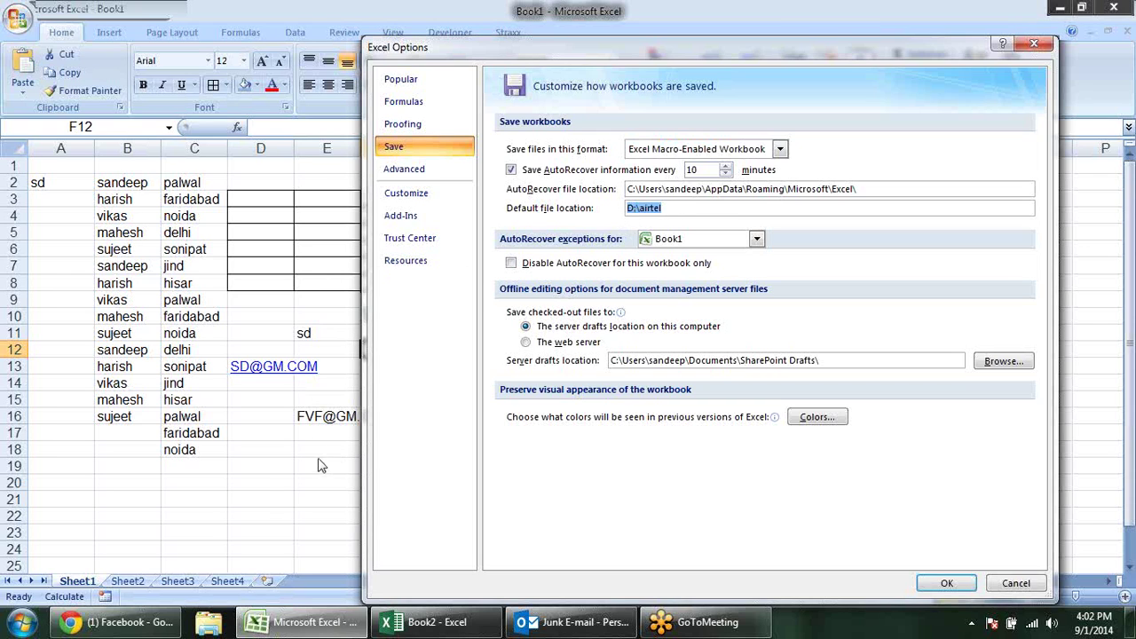
{"action": "left_click", "coordinate": [207, 625]}
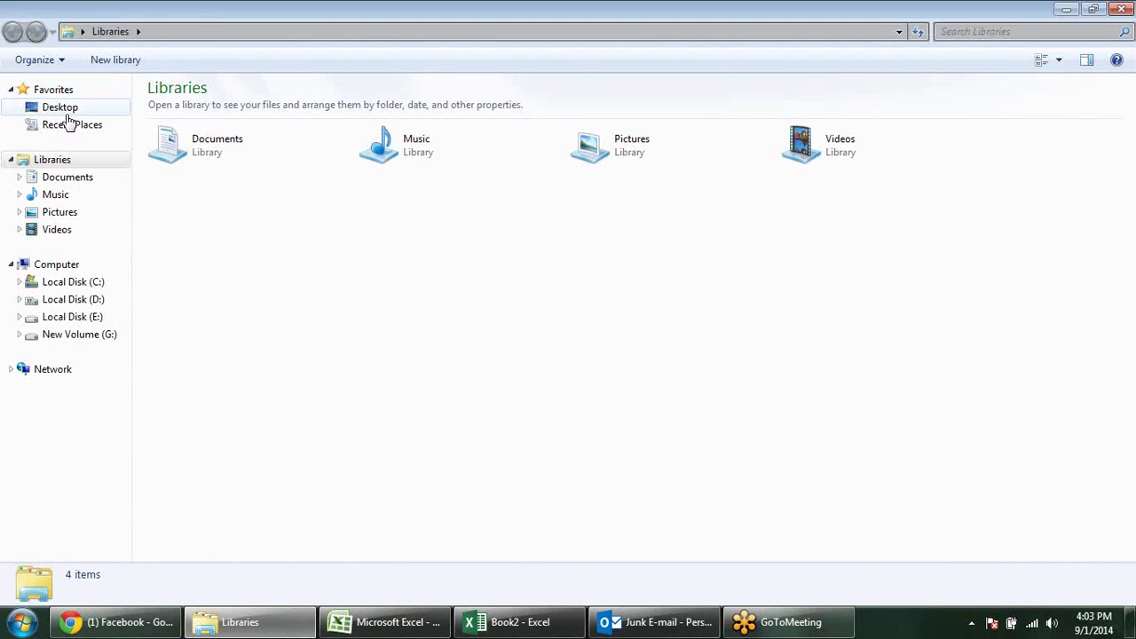
Browse to the user's Desktop folder under C:\Users, copy its path, and return to Excel.
{"action": "left_click", "coordinate": [89, 286]}
{"action": "left_click", "coordinate": [182, 230]}
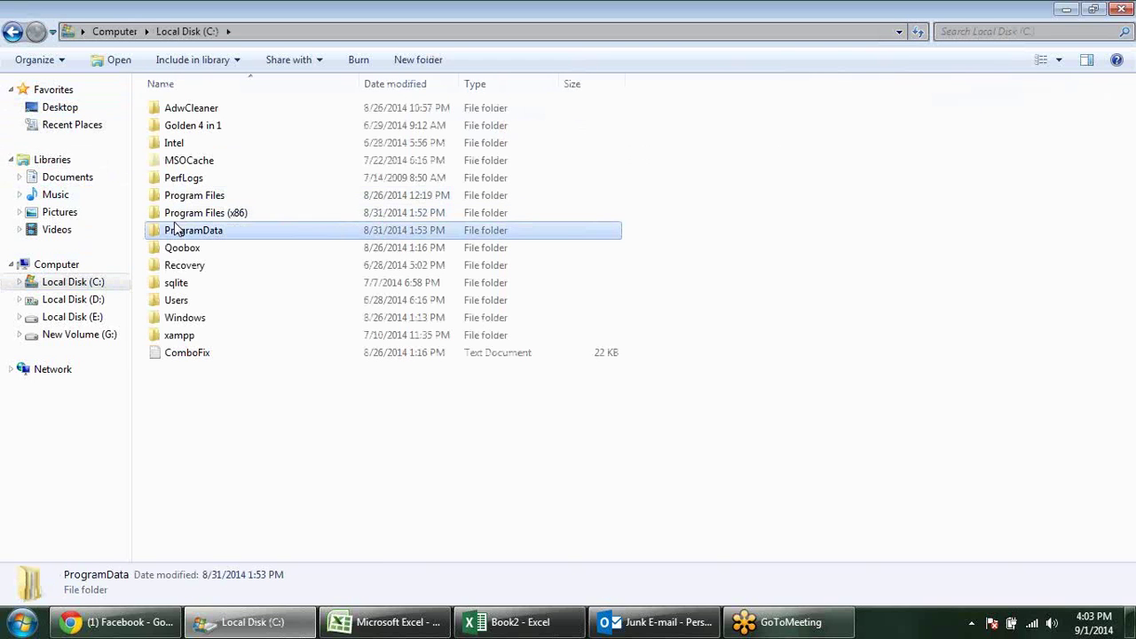
{"action": "key", "text": "u"}
{"action": "key", "text": "Return"}
{"action": "key", "text": "s"}
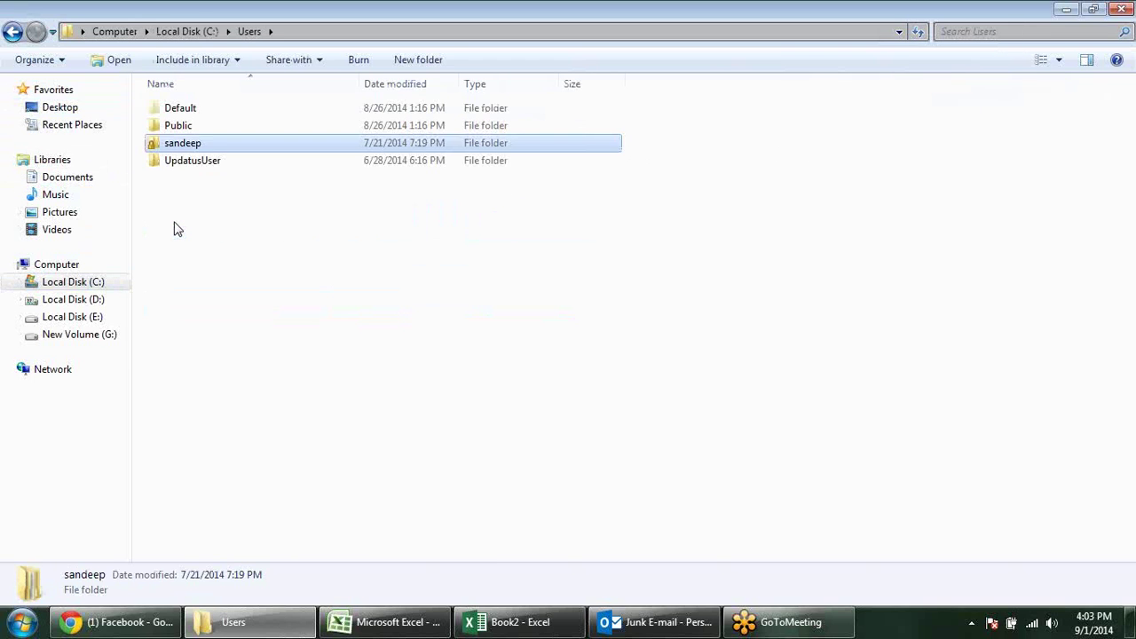
{"action": "key", "text": "Return"}
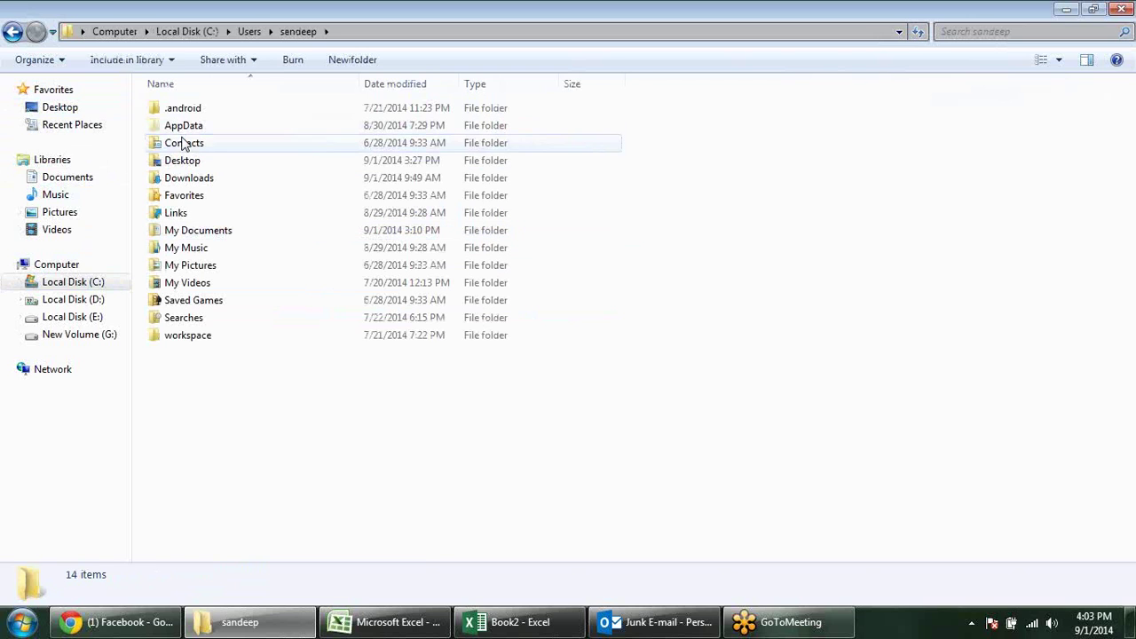
{"action": "double_click", "coordinate": [188, 160]}
{"action": "left_click", "coordinate": [499, 32]}
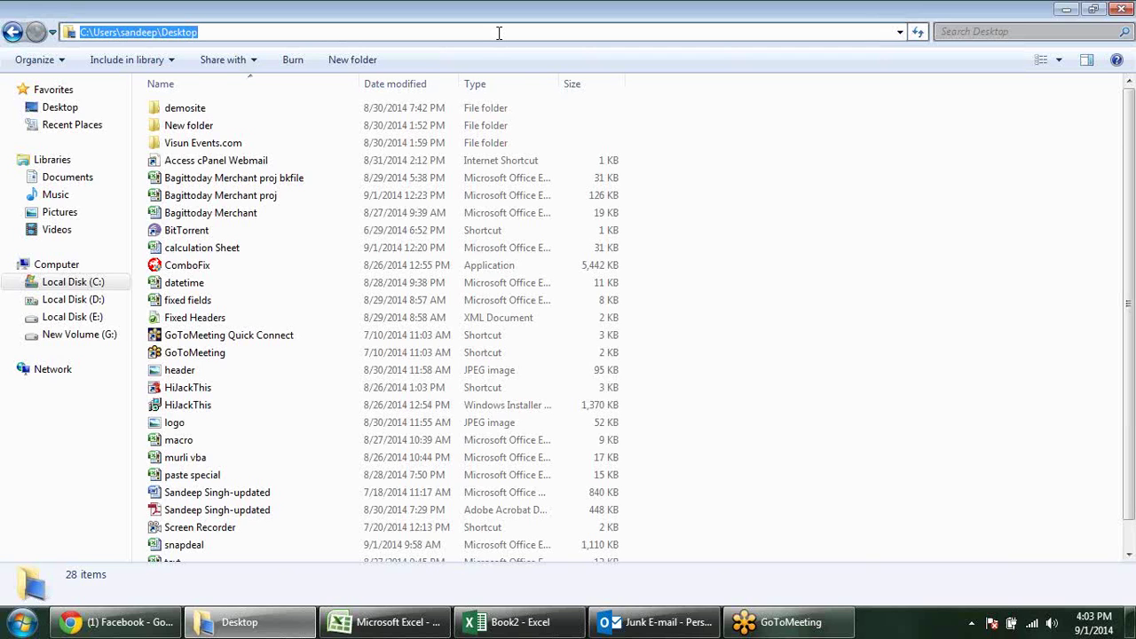
{"action": "key", "text": "alt+Tab"}
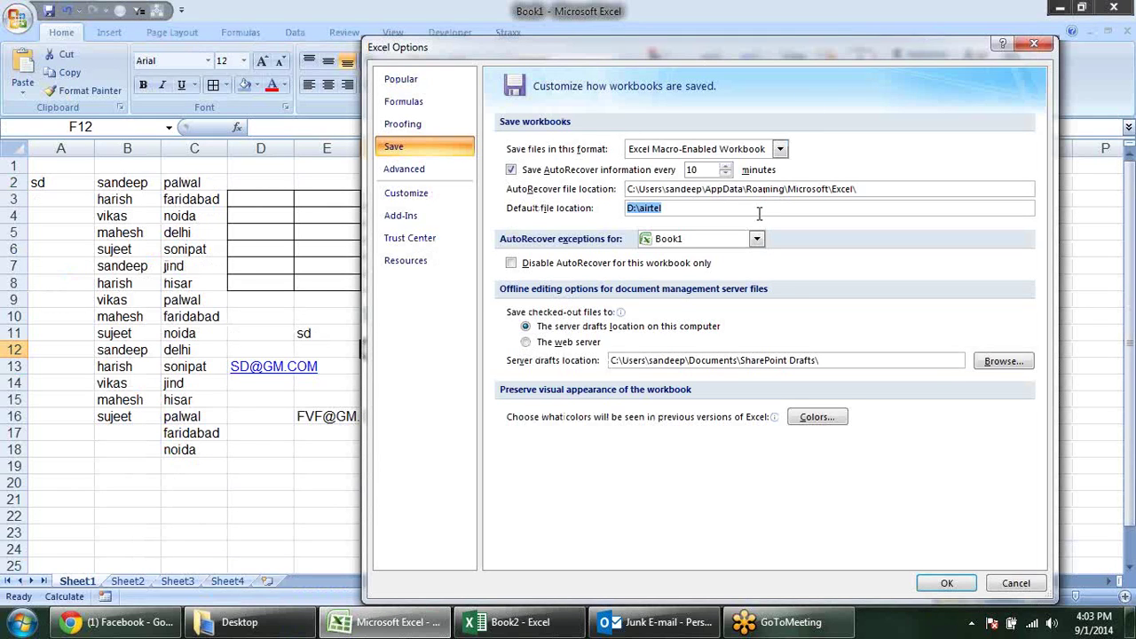
Paste the Desktop path as the default file location and save the options.
{"action": "type", "text": "C:\\Users\\sandeep\\Desktop"}
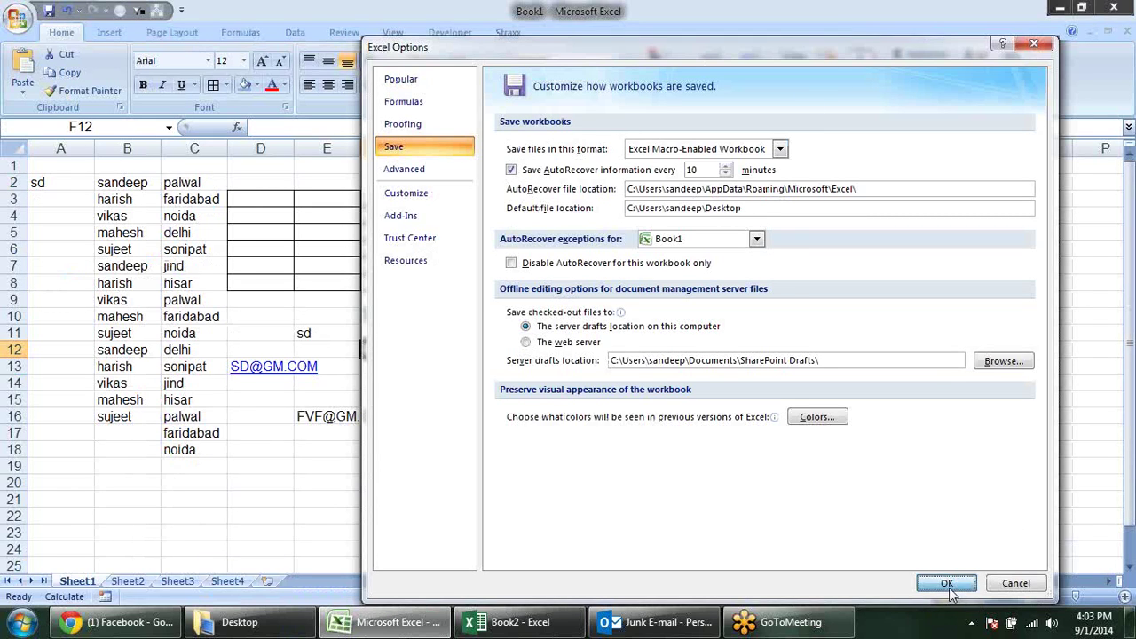
{"action": "left_click", "coordinate": [947, 583]}
{"action": "left_click", "coordinate": [530, 330]}
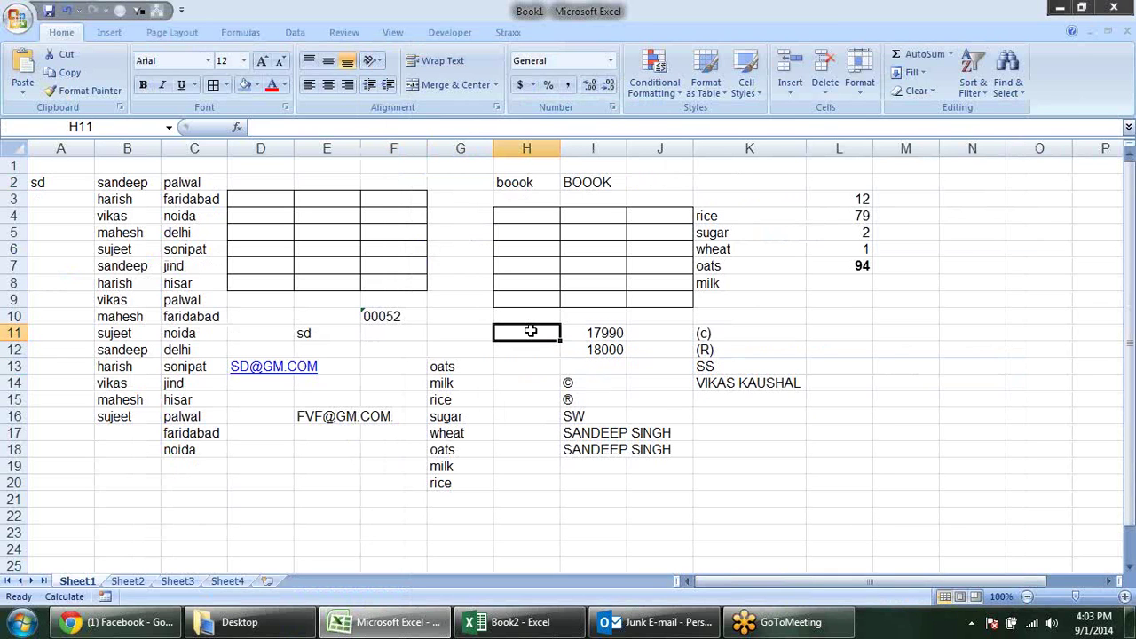
Verify Save As opens on the Desktop, cancel, and recheck Excel Options' Save page.
{"action": "key", "text": "ctrl+s"}
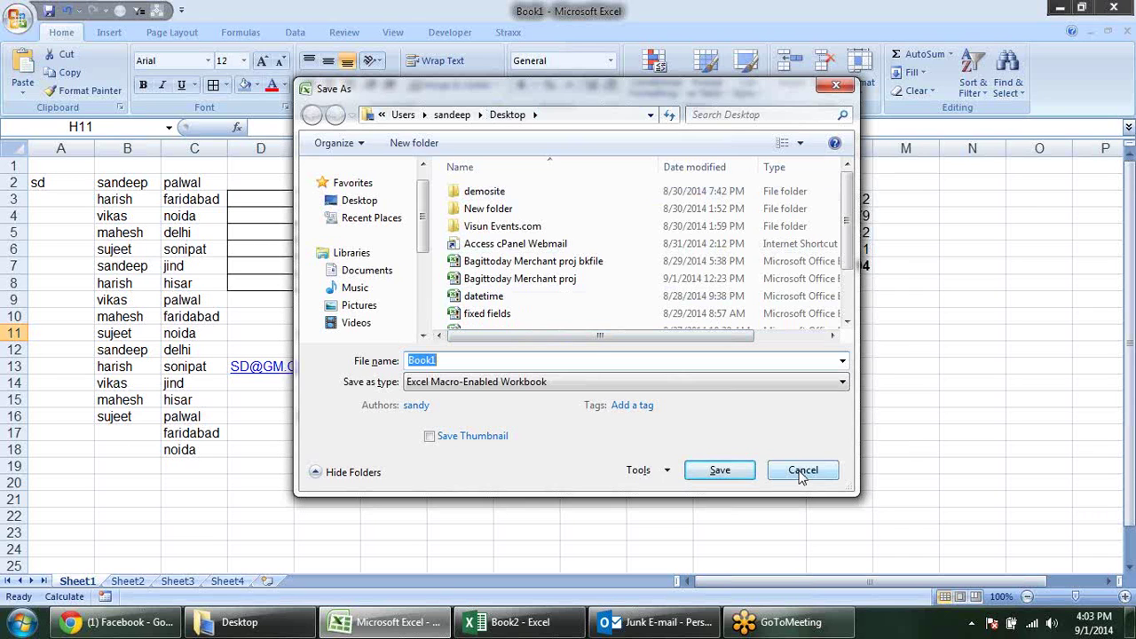
{"action": "left_click", "coordinate": [802, 475]}
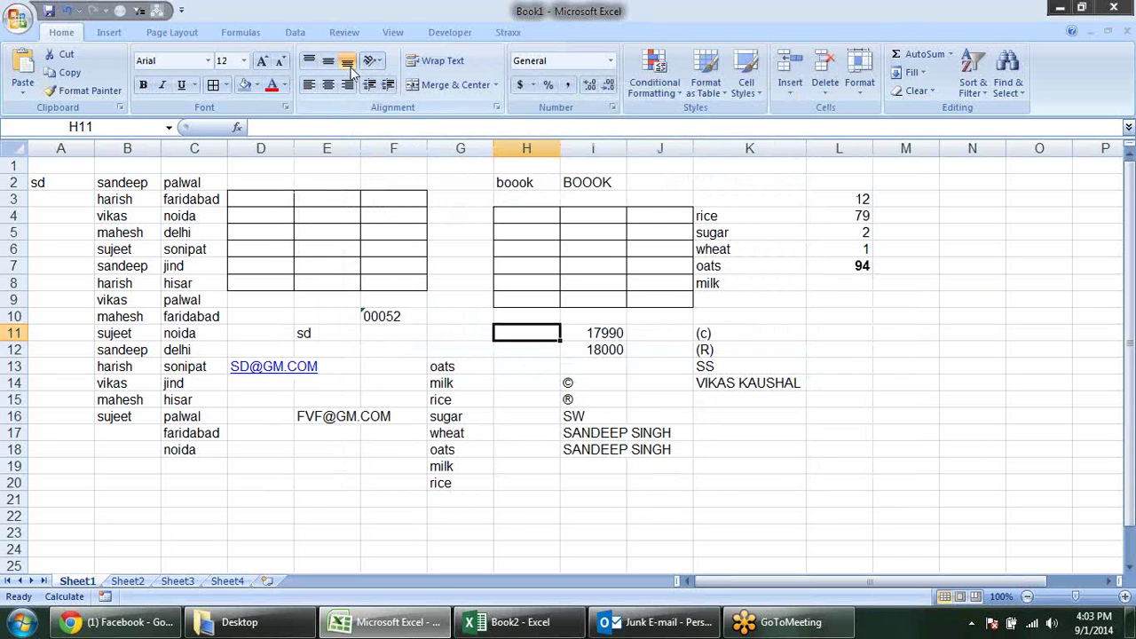
{"action": "left_click", "coordinate": [18, 18]}
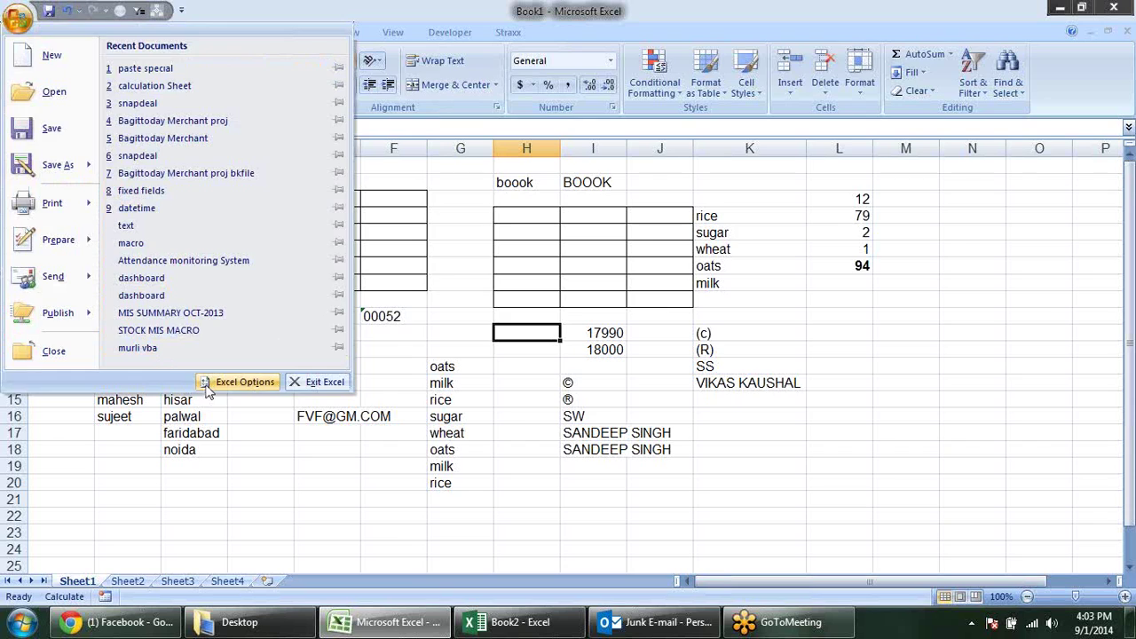
{"action": "left_click", "coordinate": [226, 383]}
{"action": "left_click", "coordinate": [448, 146]}
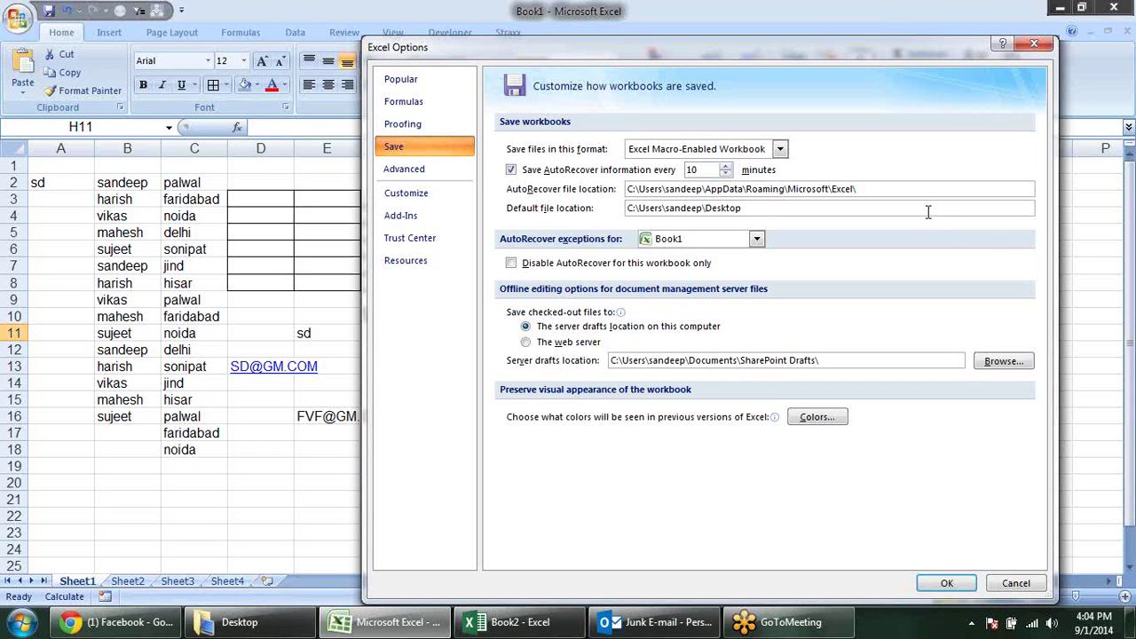
Copy the AutoRecover file location path and go to that folder in Windows Explorer's address bar.
{"action": "double_click", "coordinate": [904, 189]}
{"action": "key", "text": "ctrl+c"}
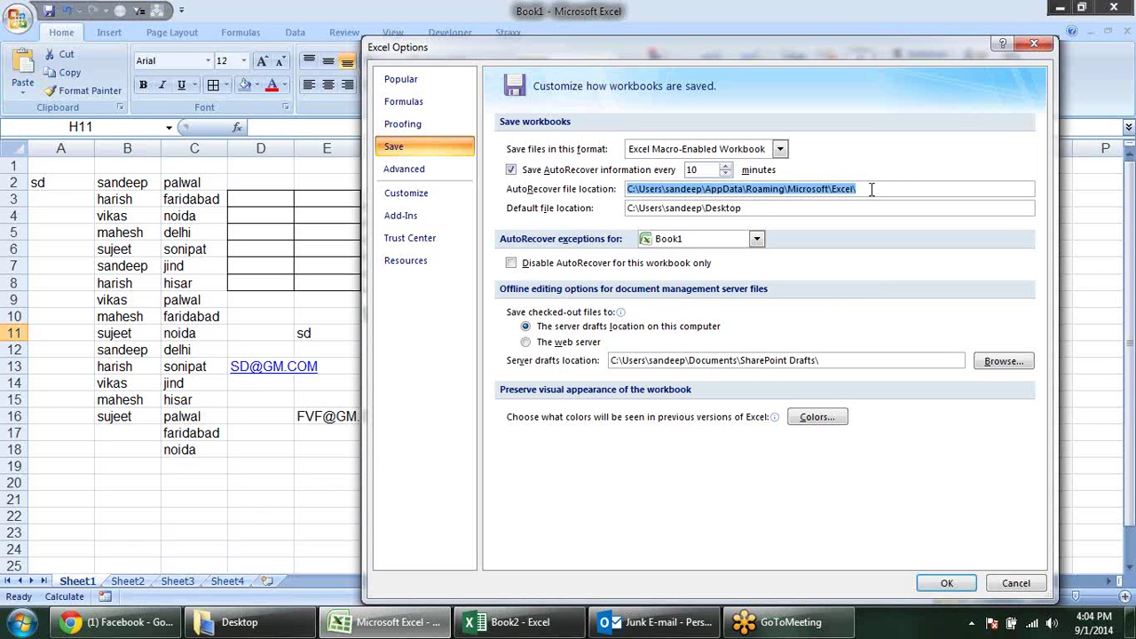
{"action": "left_click", "coordinate": [238, 621]}
{"action": "left_click", "coordinate": [425, 32]}
{"action": "key", "text": "ctrl+v"}
{"action": "key", "text": "Return"}
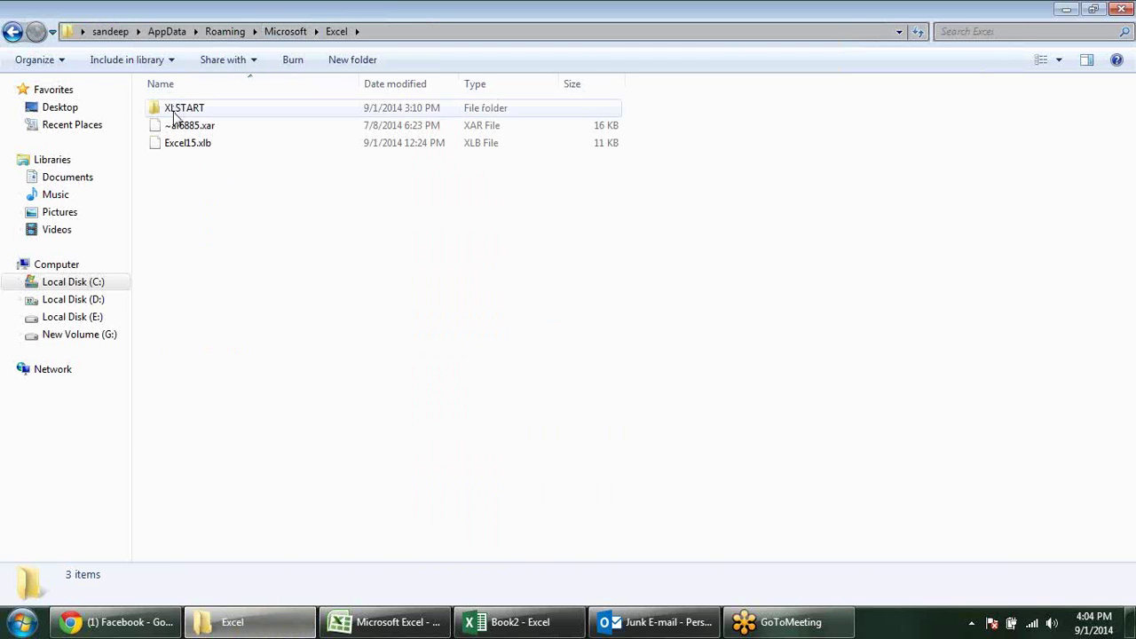
Close the Explorer window showing XLSTART, ~ar6885.xar and Excel15.xlb to return to Excel Options.
{"action": "left_click", "coordinate": [1122, 11]}
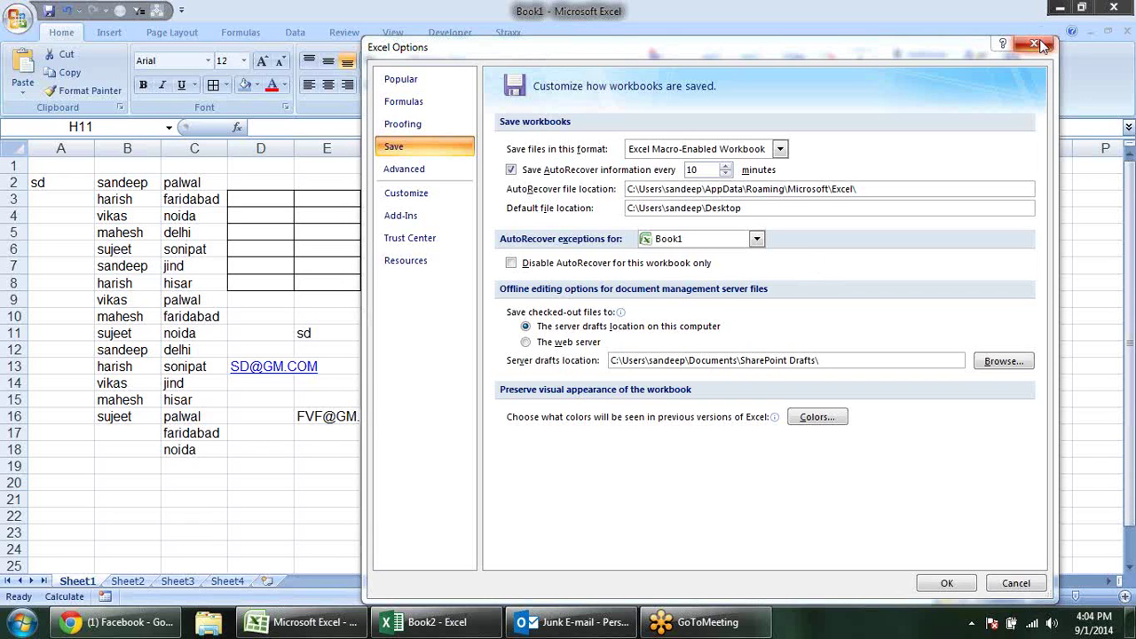
{"action": "left_click", "coordinate": [441, 621]}
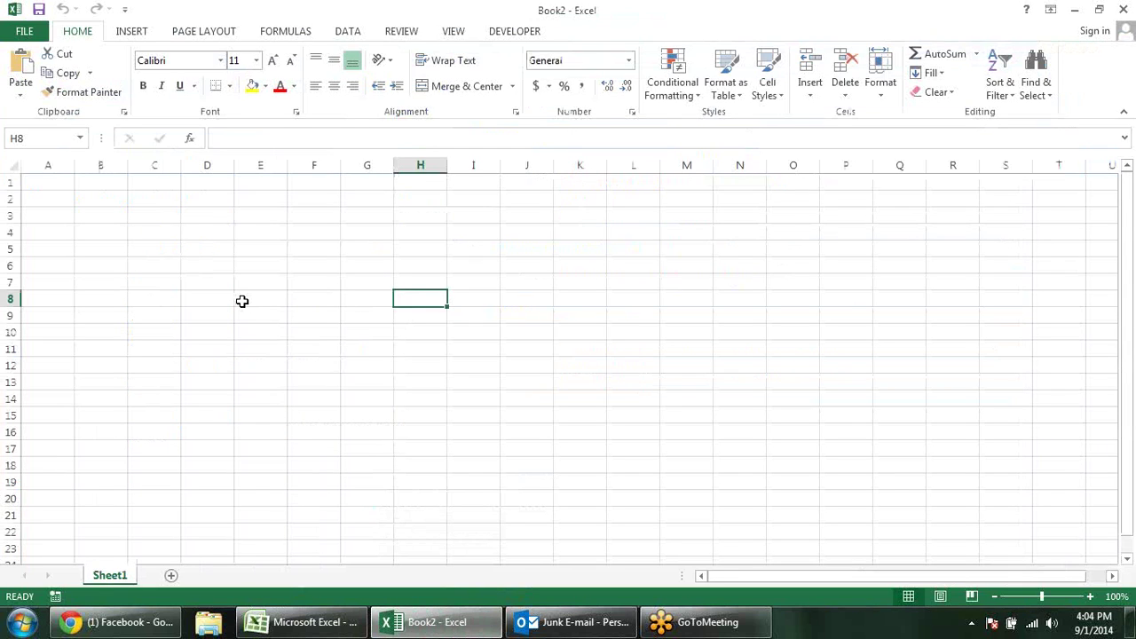
{"action": "left_click", "coordinate": [32, 33]}
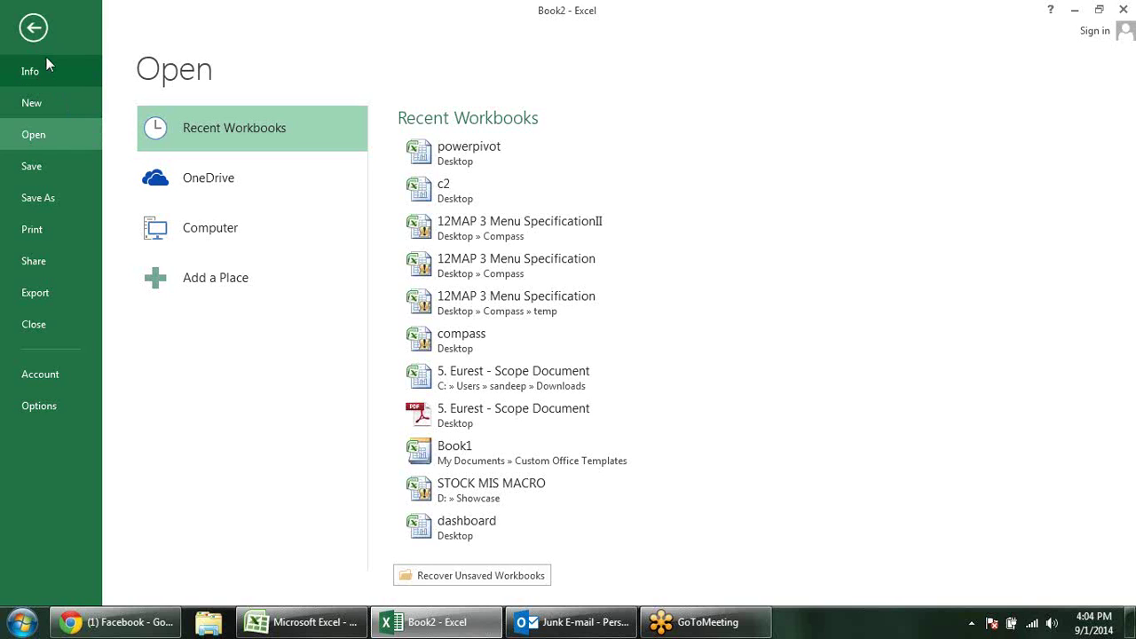
{"action": "left_click", "coordinate": [48, 71]}
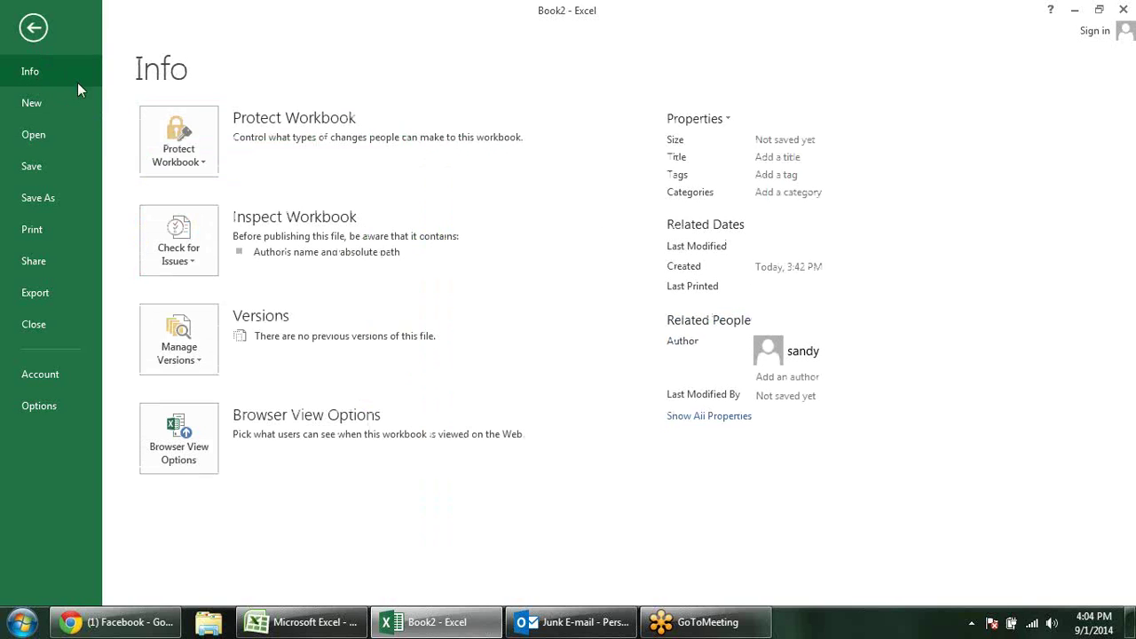
{"action": "left_click", "coordinate": [201, 357]}
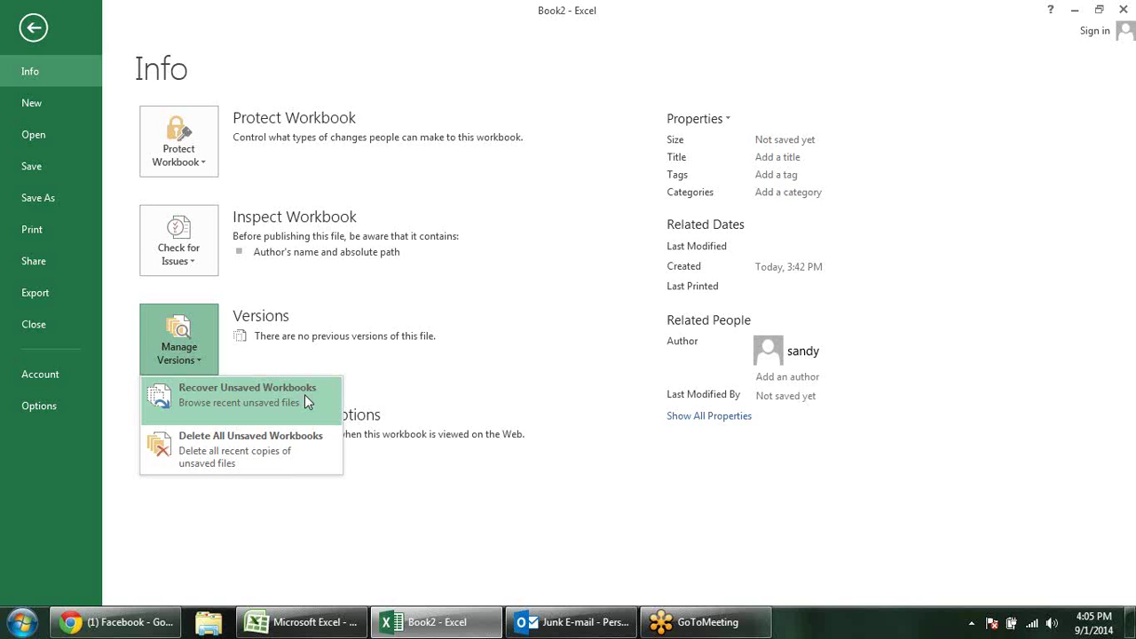
{"action": "left_click", "coordinate": [304, 394]}
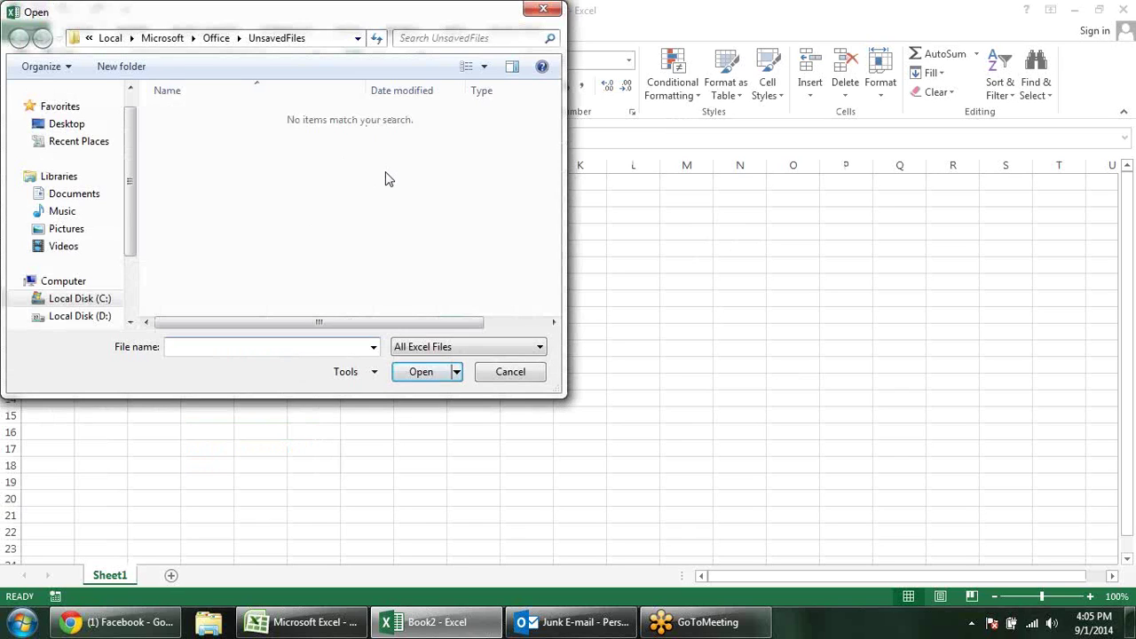
{"action": "key", "text": "Escape"}
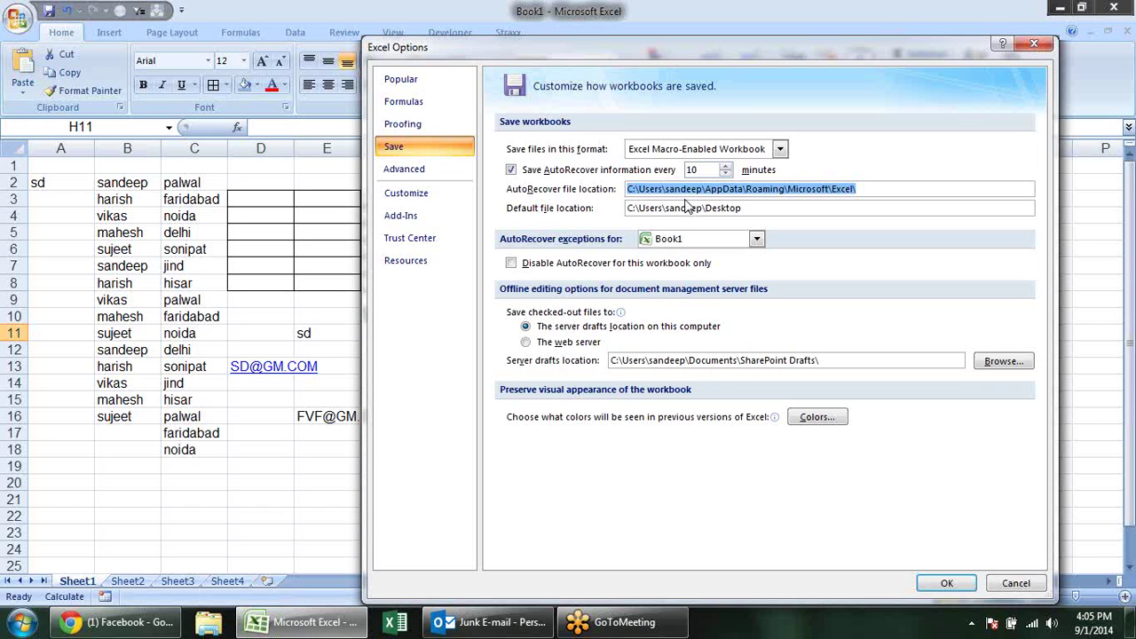
Leave AutoRecover enabled for Book1 as the exception workbook and confirm Excel Options with OK.
{"action": "left_click", "coordinate": [640, 266]}
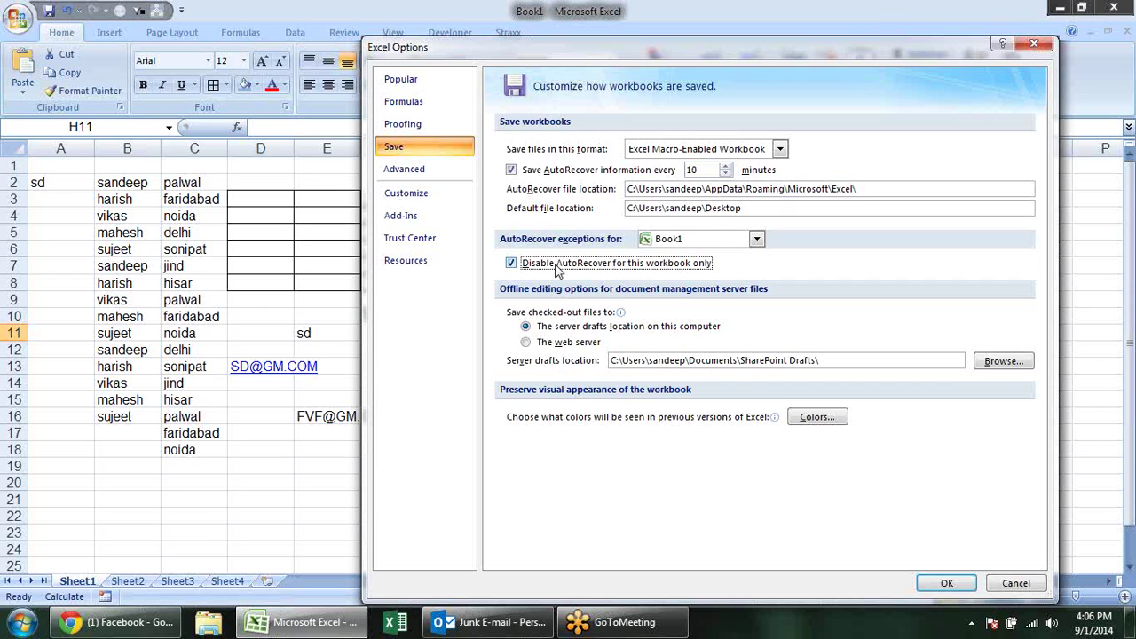
{"action": "left_click", "coordinate": [757, 242]}
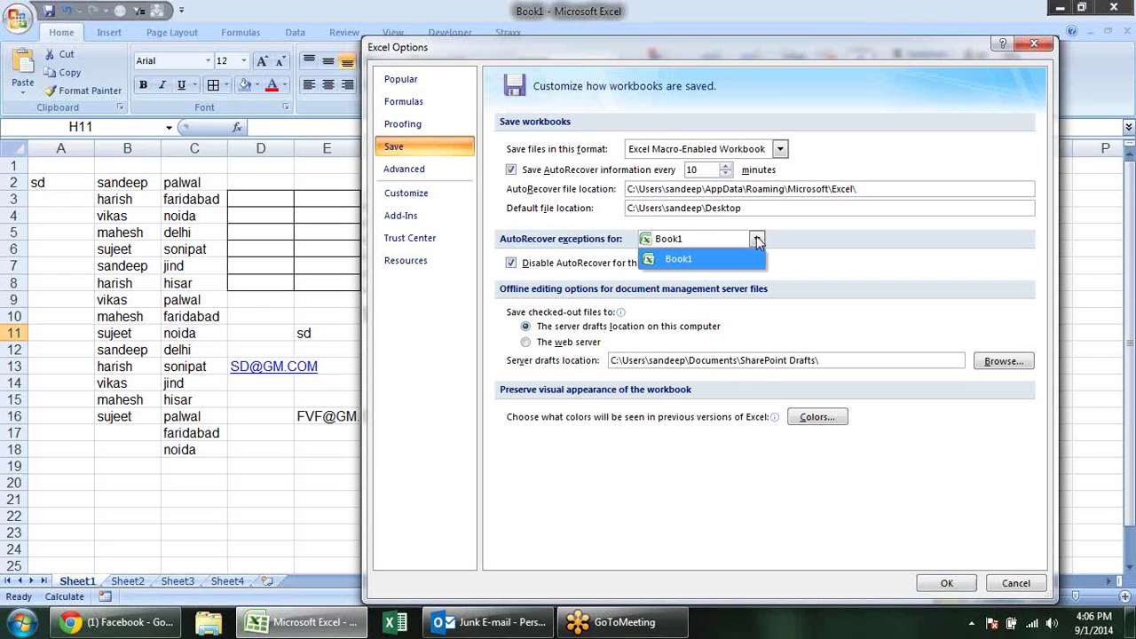
{"action": "left_click", "coordinate": [681, 242]}
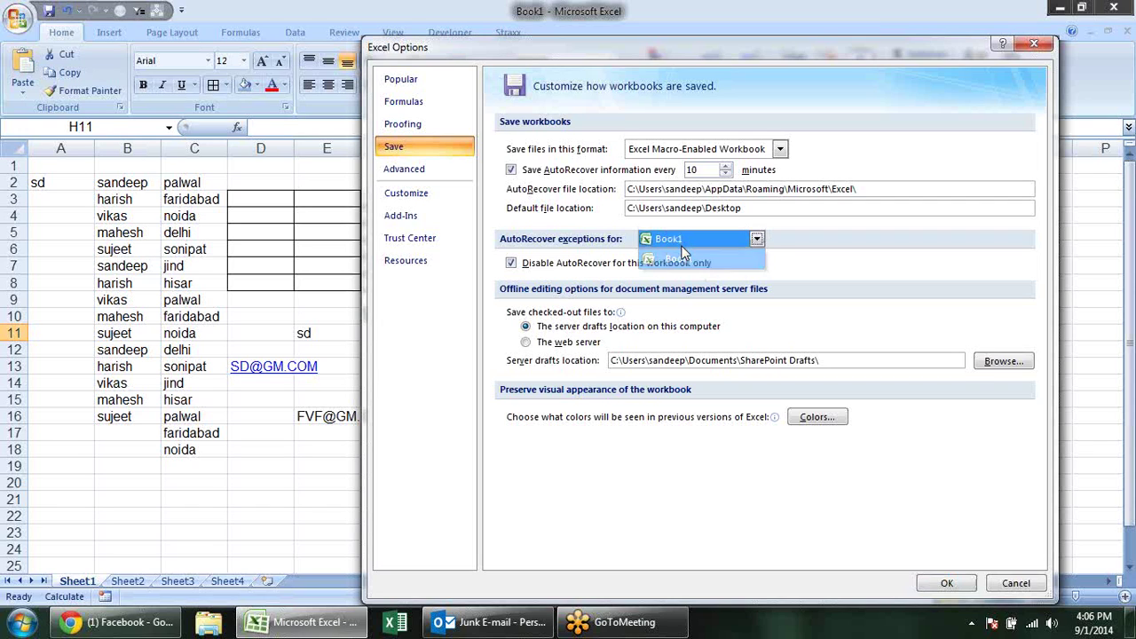
{"action": "left_click", "coordinate": [537, 266]}
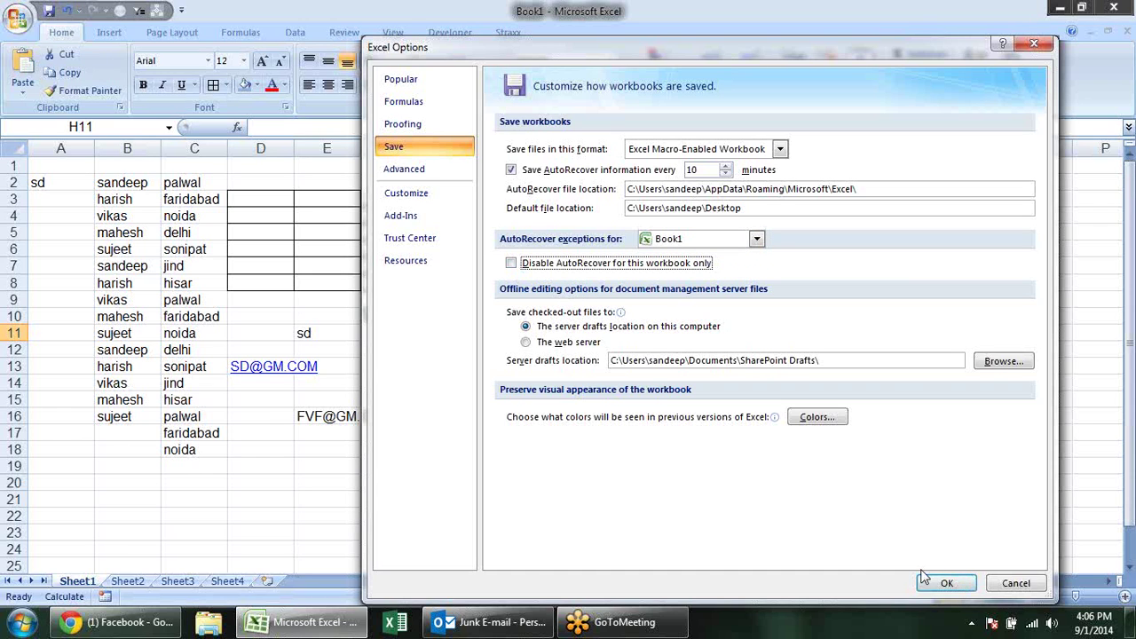
{"action": "left_click", "coordinate": [944, 586]}
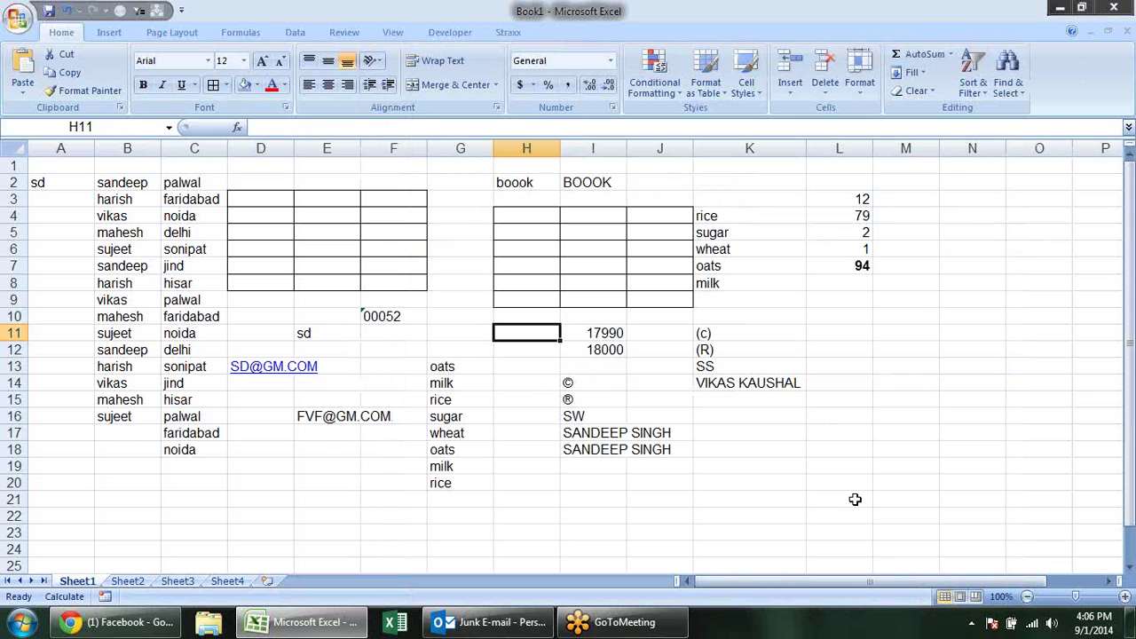
Select L16, glance at the Advanced page of Excel Options, and close it.
{"action": "left_click", "coordinate": [826, 415]}
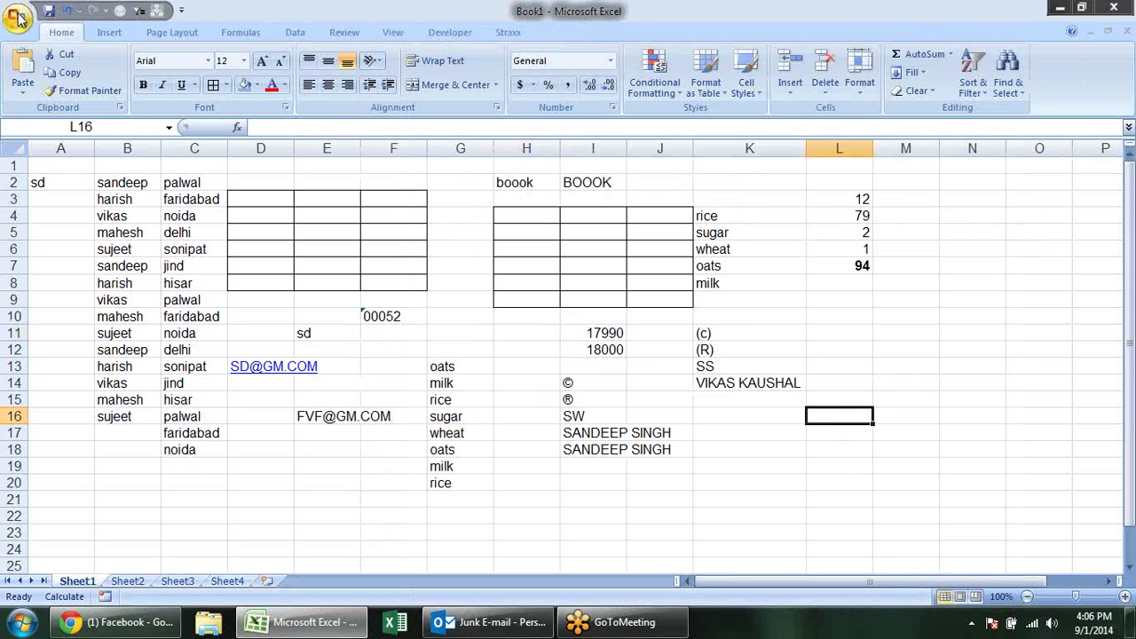
{"action": "left_click", "coordinate": [15, 16]}
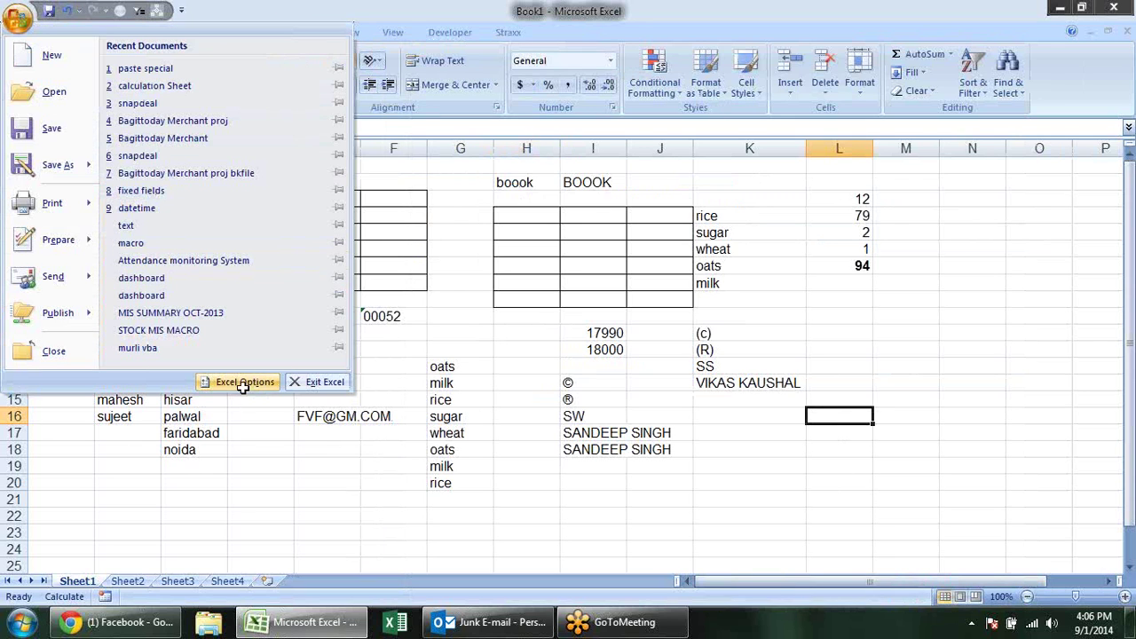
{"action": "left_click", "coordinate": [245, 385]}
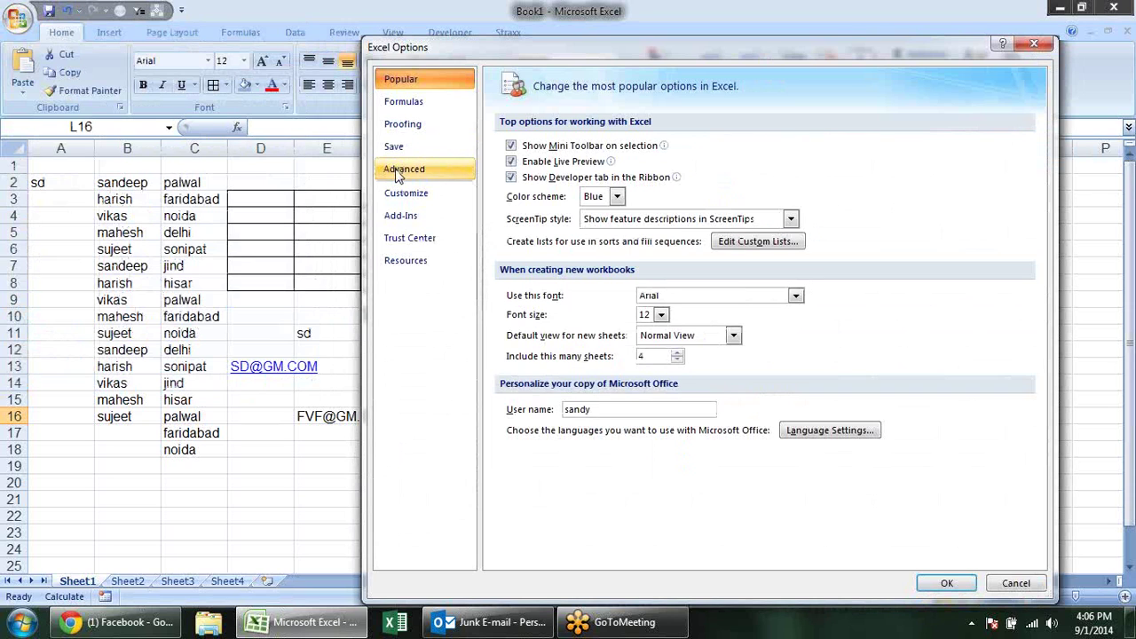
{"action": "left_click", "coordinate": [399, 171]}
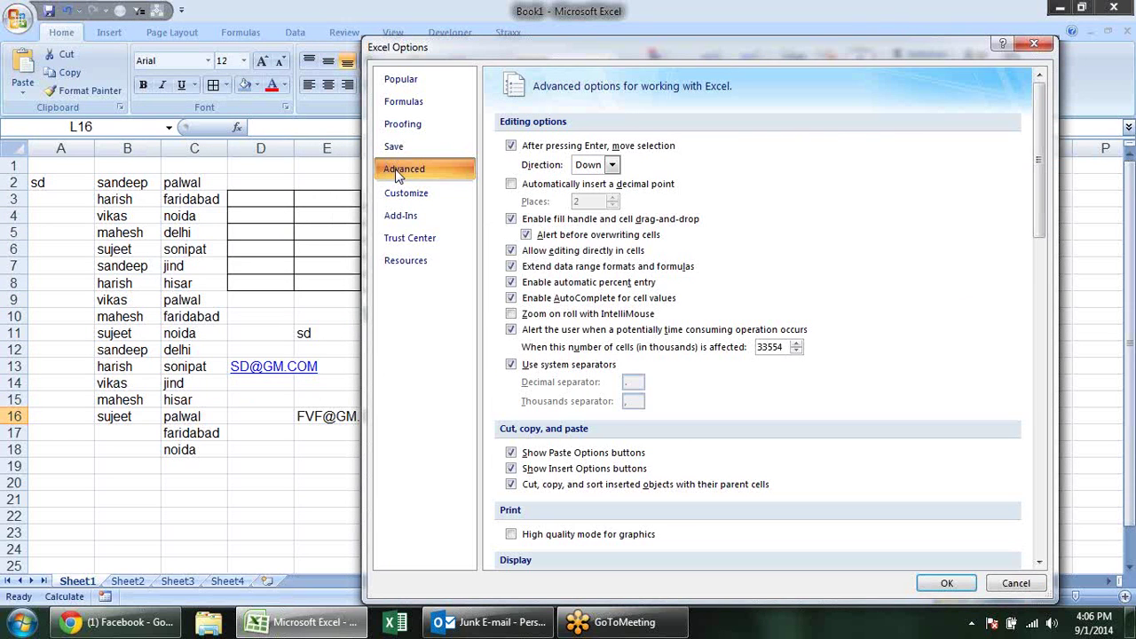
{"action": "left_click", "coordinate": [1035, 43]}
Move from K3 through column K and row 2 (K12, P2, H2) to K4, then bring up the Office menu.
{"action": "left_click", "coordinate": [750, 202]}
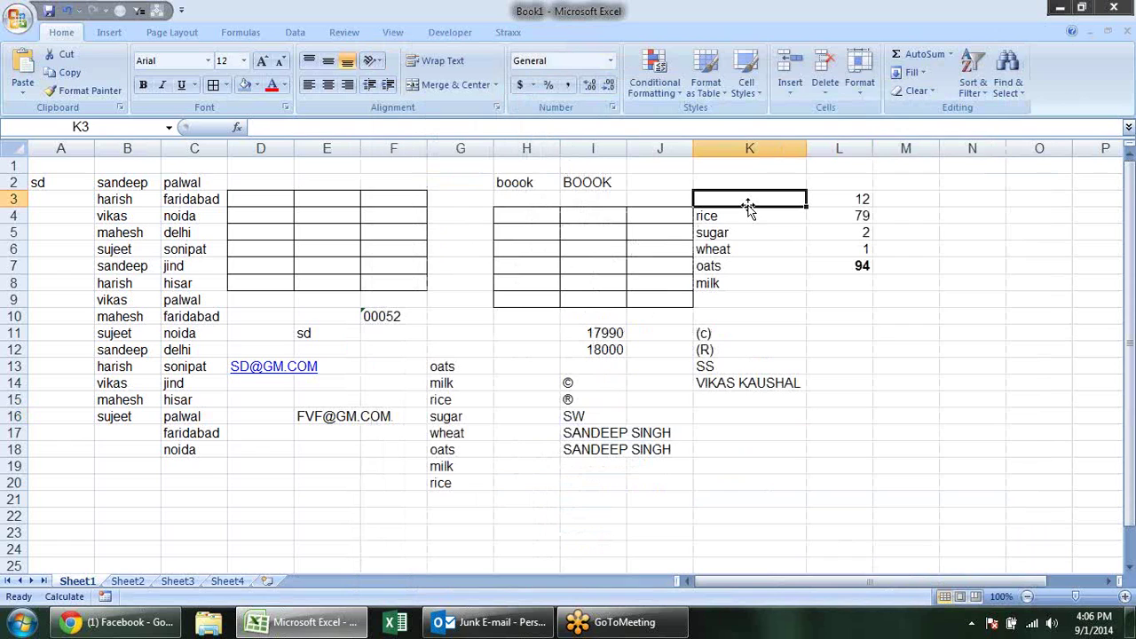
{"action": "key", "text": "Down"}
{"action": "key", "text": "Down"}
{"action": "key", "text": "Down"}
{"action": "key", "text": "Down"}
{"action": "key", "text": "Down"}
{"action": "key", "text": "Down"}
{"action": "key", "text": "Down"}
{"action": "key", "text": "Down"}
{"action": "key", "text": "Down"}
{"action": "key", "text": "Down"}
{"action": "key", "text": "Down"}
{"action": "key", "text": "Down"}
{"action": "key", "text": "Down"}
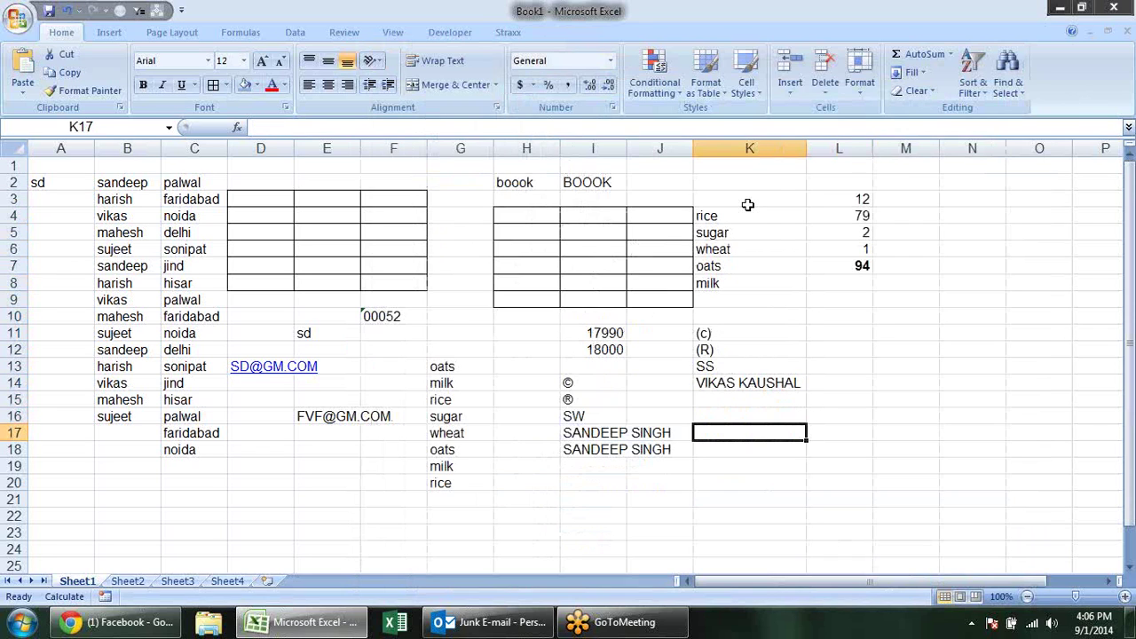
{"action": "key", "text": "Up"}
{"action": "key", "text": "Up"}
{"action": "key", "text": "Up"}
{"action": "key", "text": "Up"}
{"action": "key", "text": "Up"}
{"action": "key", "text": "Up"}
{"action": "key", "text": "Up"}
{"action": "key", "text": "Up"}
{"action": "key", "text": "Up"}
{"action": "key", "text": "Up"}
{"action": "key", "text": "Up"}
{"action": "key", "text": "Up"}
{"action": "key", "text": "Up"}
{"action": "key", "text": "Up"}
{"action": "key", "text": "Up"}
{"action": "key", "text": "Right"}
{"action": "key", "text": "Right"}
{"action": "key", "text": "Right"}
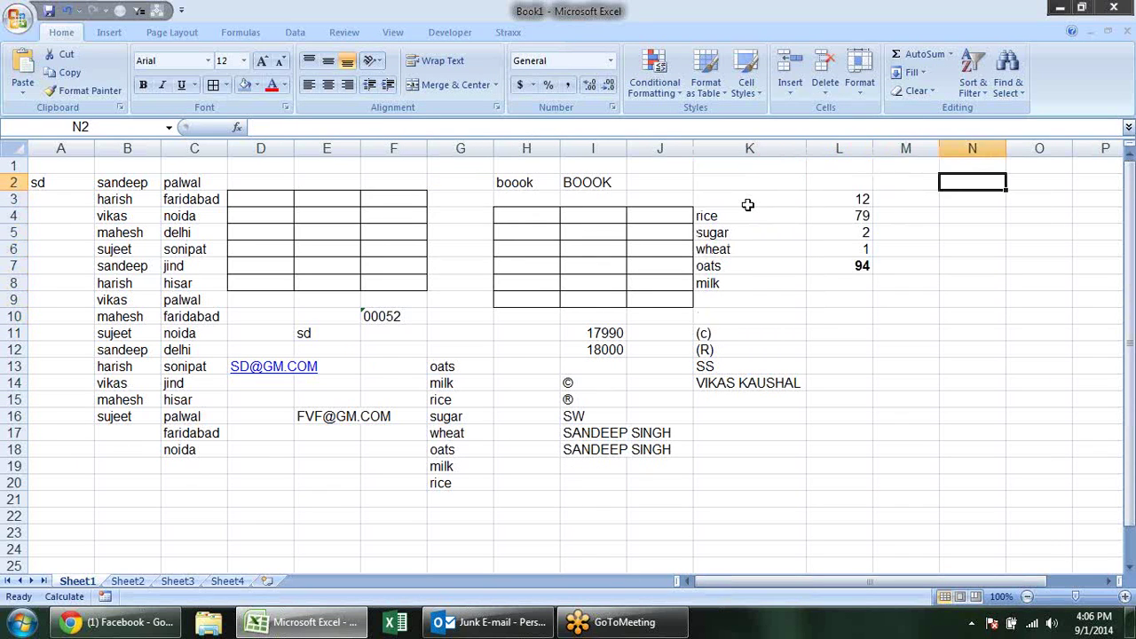
{"action": "key", "text": "Right"}
{"action": "key", "text": "Right"}
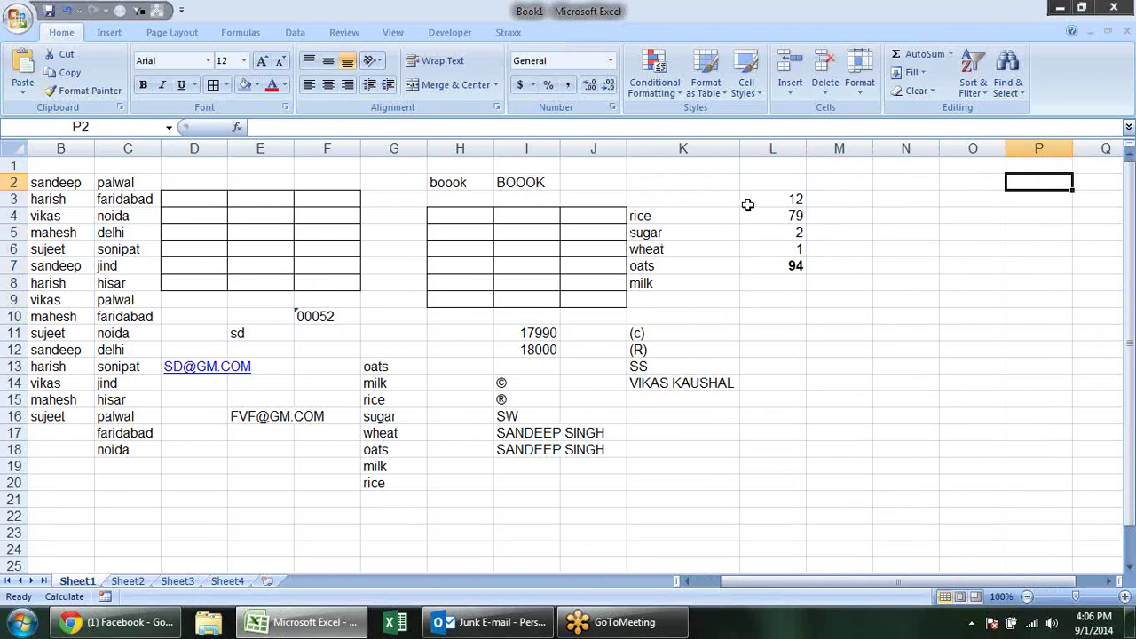
{"action": "key", "text": "Left"}
{"action": "key", "text": "Left"}
{"action": "key", "text": "Left"}
{"action": "key", "text": "Left"}
{"action": "key", "text": "Left"}
{"action": "key", "text": "Left"}
{"action": "key", "text": "Left"}
{"action": "key", "text": "Left"}
{"action": "key", "text": "Left"}
{"action": "key", "text": "Left"}
{"action": "key", "text": "Right"}
{"action": "key", "text": "Right"}
{"action": "key", "text": "Right"}
{"action": "key", "text": "Down"}
{"action": "key", "text": "Down"}
{"action": "key", "text": "Down"}
{"action": "key", "text": "Down"}
{"action": "key", "text": "Down"}
{"action": "key", "text": "Down"}
{"action": "key", "text": "alt+f"}
Turn on automatic decimal point insertion with 2 places, keeping move-after-Enter as Down, then select G7.
{"action": "key", "text": "i"}
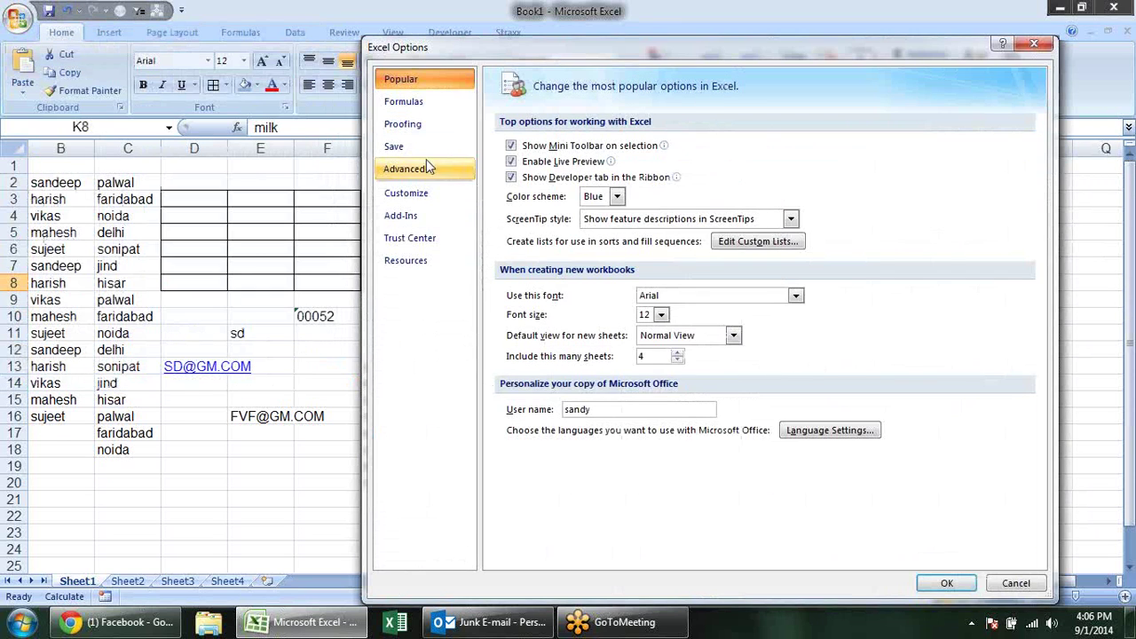
{"action": "left_click", "coordinate": [426, 165]}
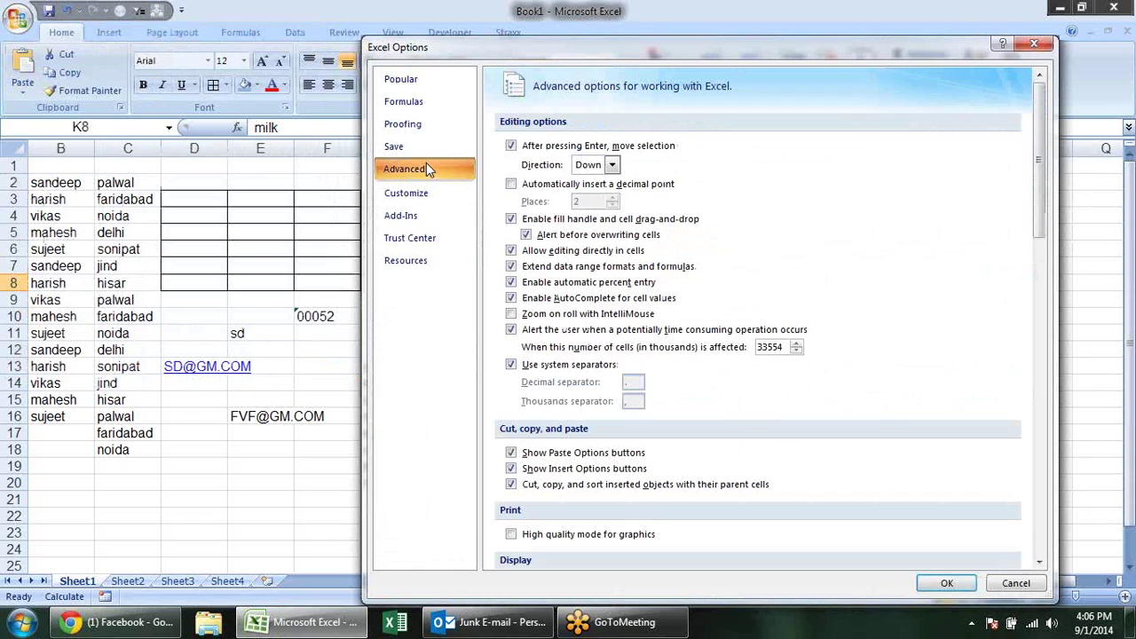
{"action": "left_click", "coordinate": [611, 166]}
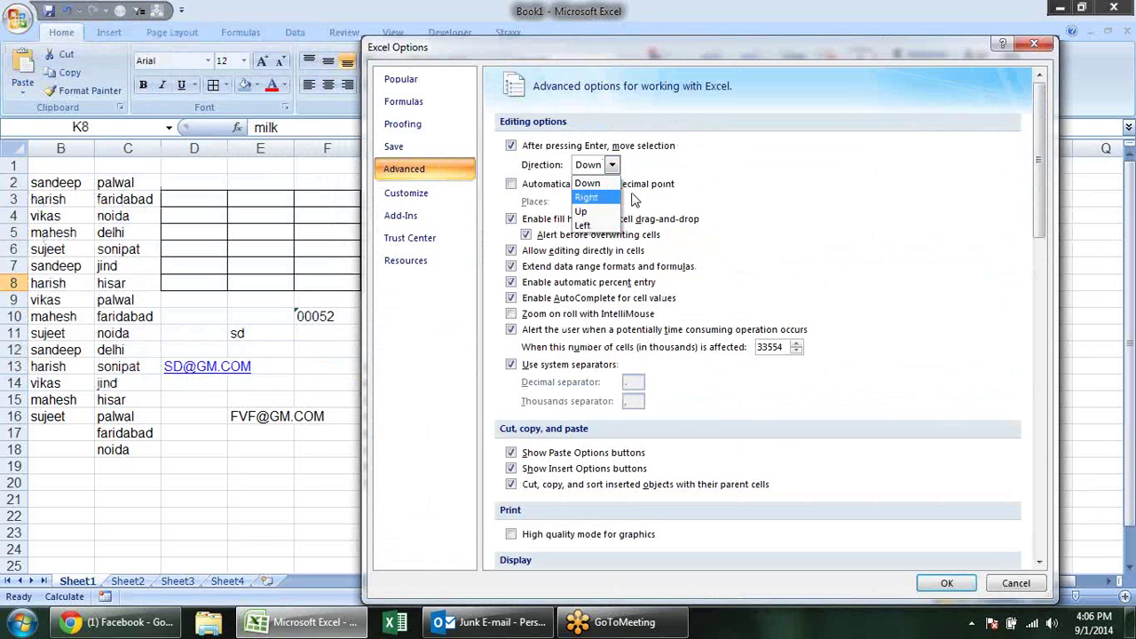
{"action": "left_click", "coordinate": [699, 189]}
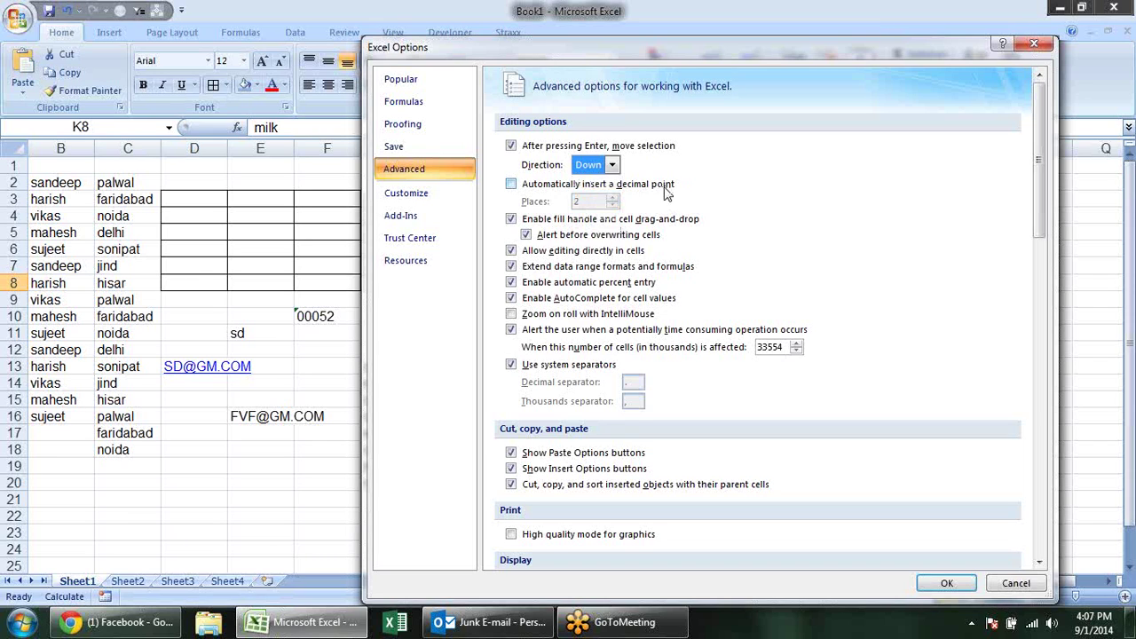
{"action": "left_click", "coordinate": [666, 190]}
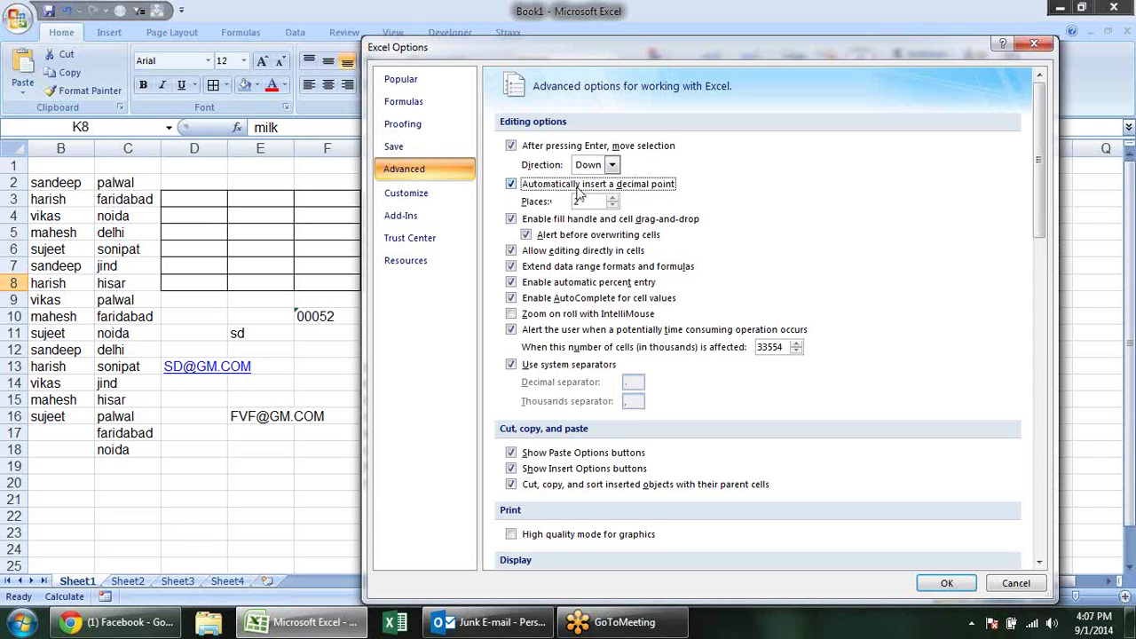
{"action": "left_click", "coordinate": [945, 586]}
{"action": "left_click", "coordinate": [388, 260]}
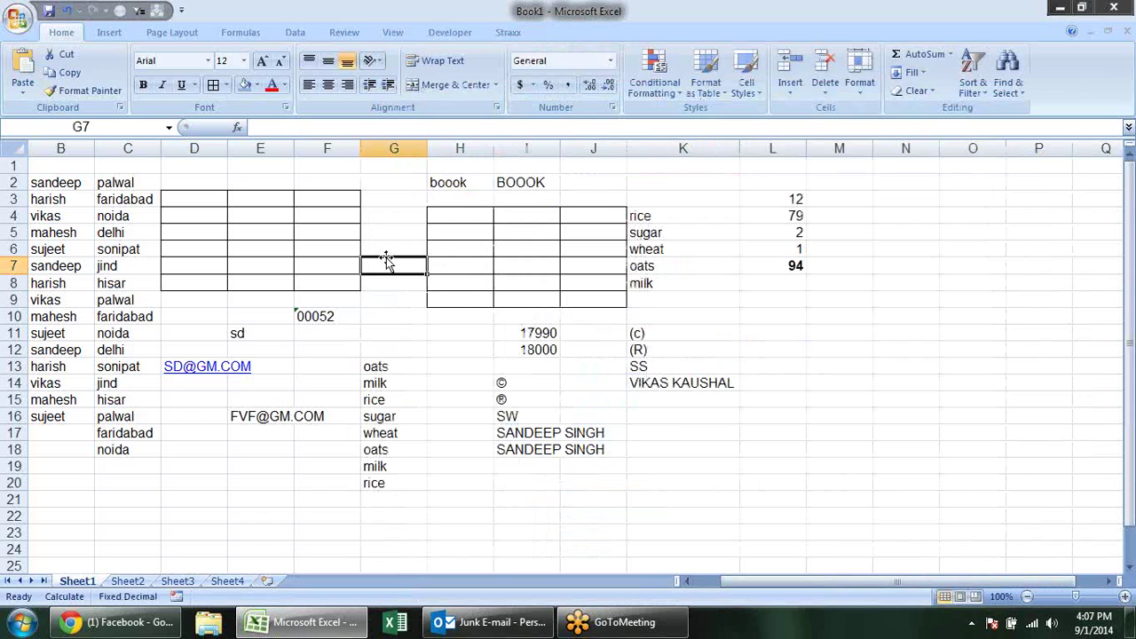
Enter 12545 in G7 to test the fixed decimal, then bring up Excel Options with Alt+F, I.
{"action": "type", "text": "12545"}
{"action": "key", "text": "Return"}
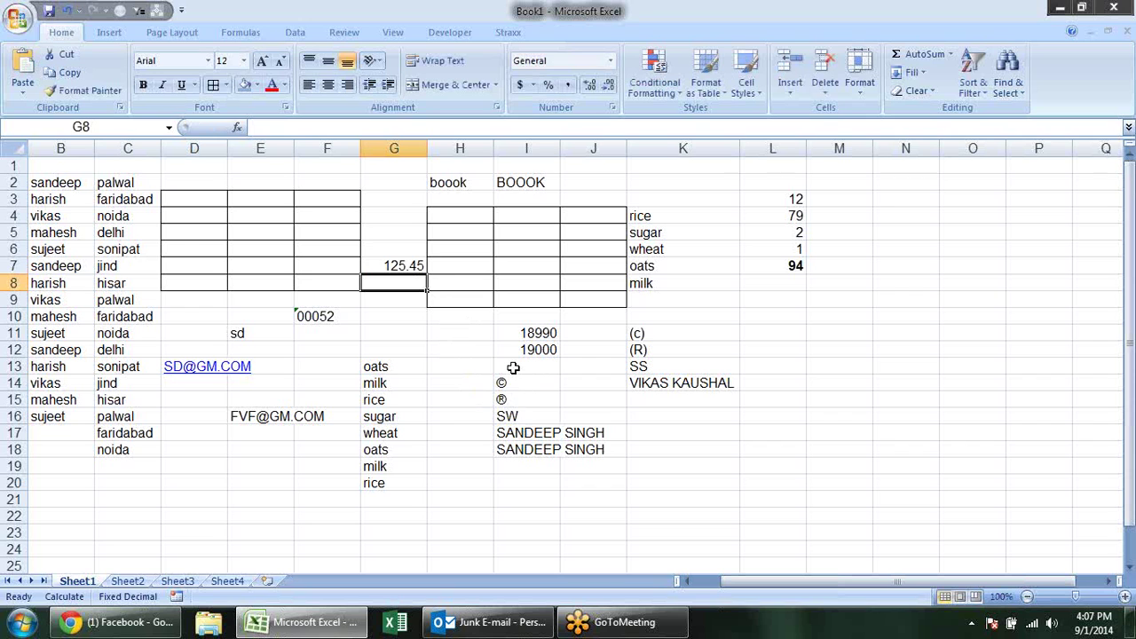
{"action": "key", "text": "Up"}
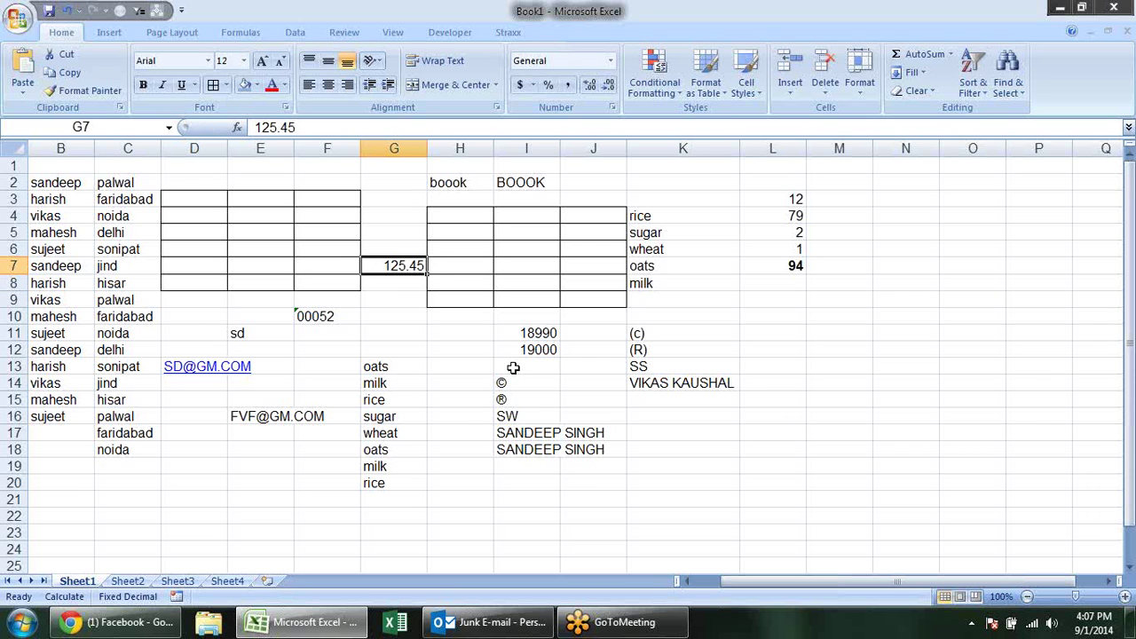
{"action": "key", "text": "alt+f"}
{"action": "key", "text": "i"}
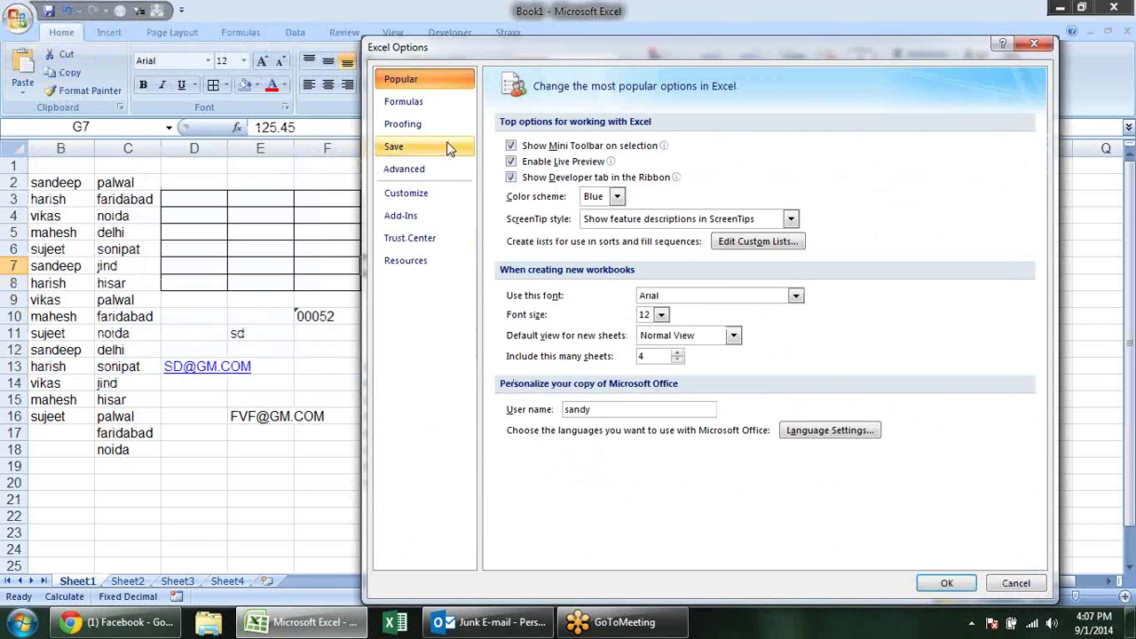
Turn off automatic decimal insertion and the fill handle with cell drag-and-drop, then confirm with OK.
{"action": "left_click", "coordinate": [434, 175]}
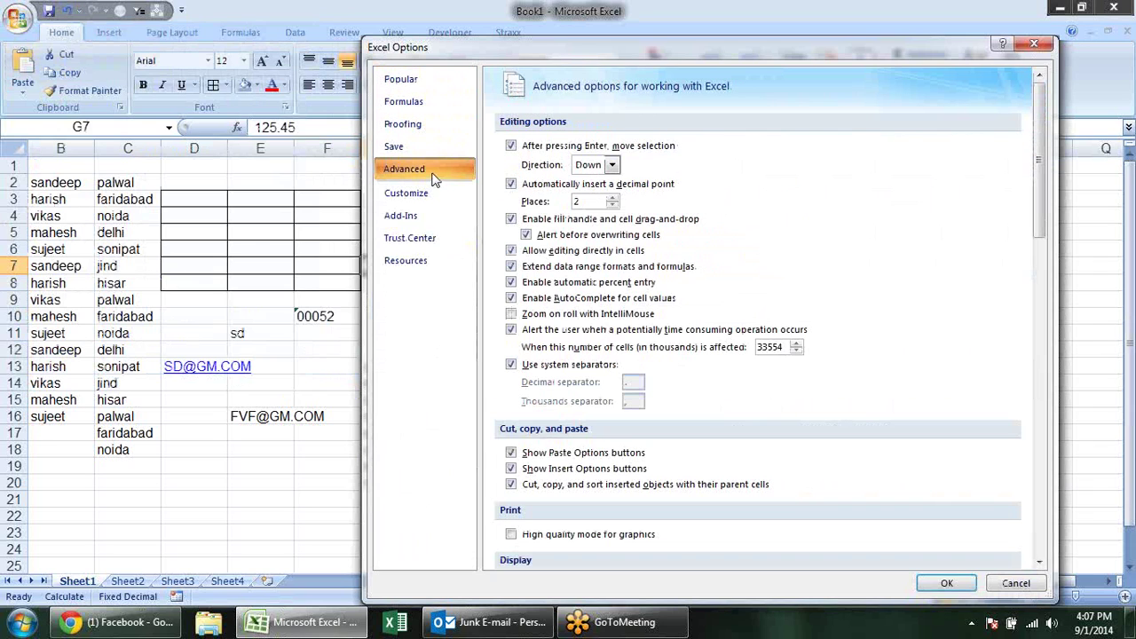
{"action": "left_click", "coordinate": [525, 183]}
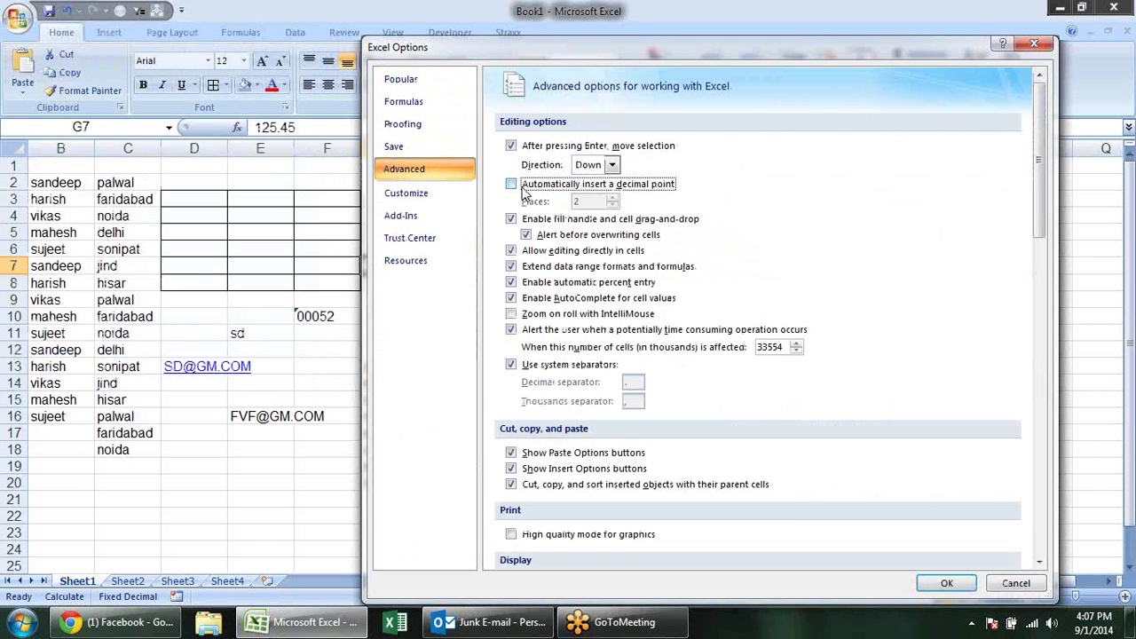
{"action": "left_click", "coordinate": [620, 220]}
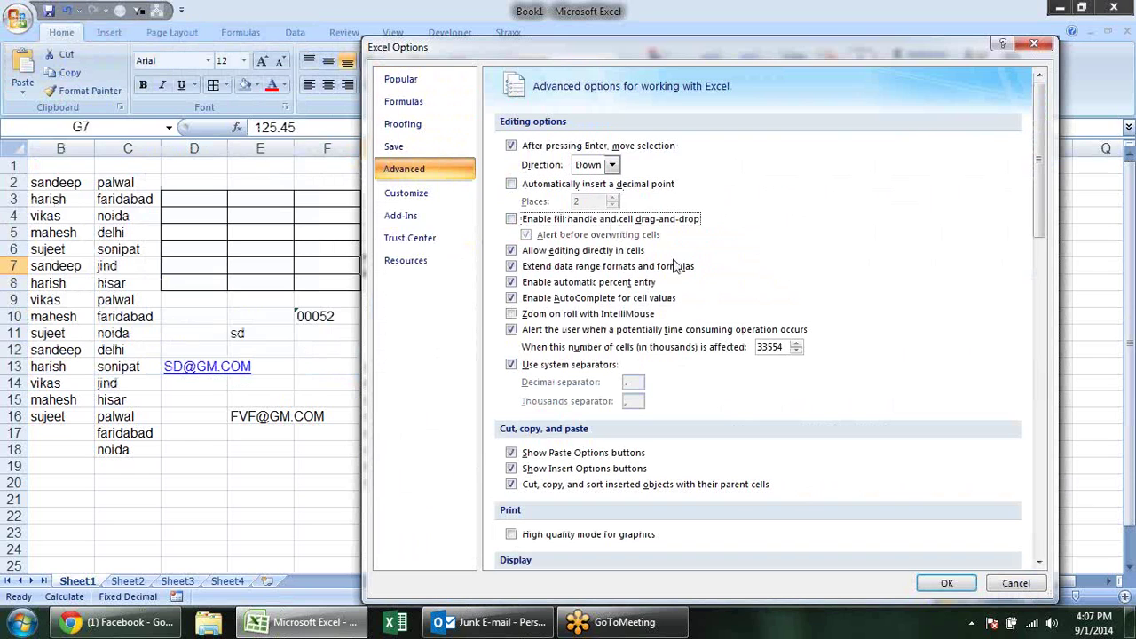
{"action": "left_click", "coordinate": [947, 585]}
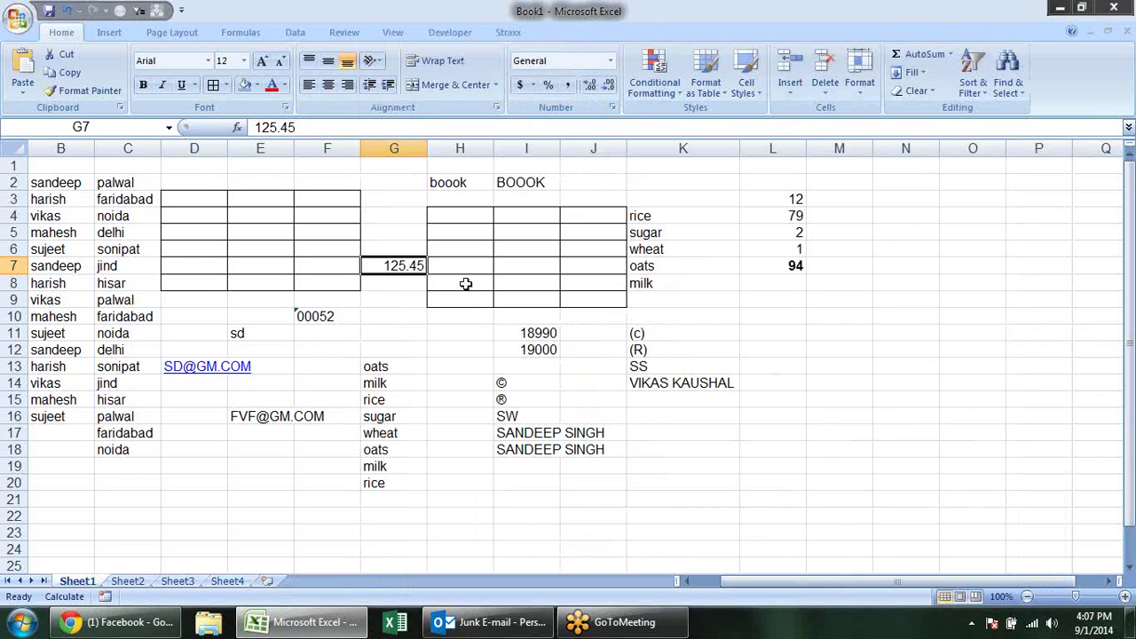
Select cells around F2:G4, then the range G3:G9, ending on G4.
{"action": "left_click", "coordinate": [398, 182]}
{"action": "left_click", "coordinate": [405, 198]}
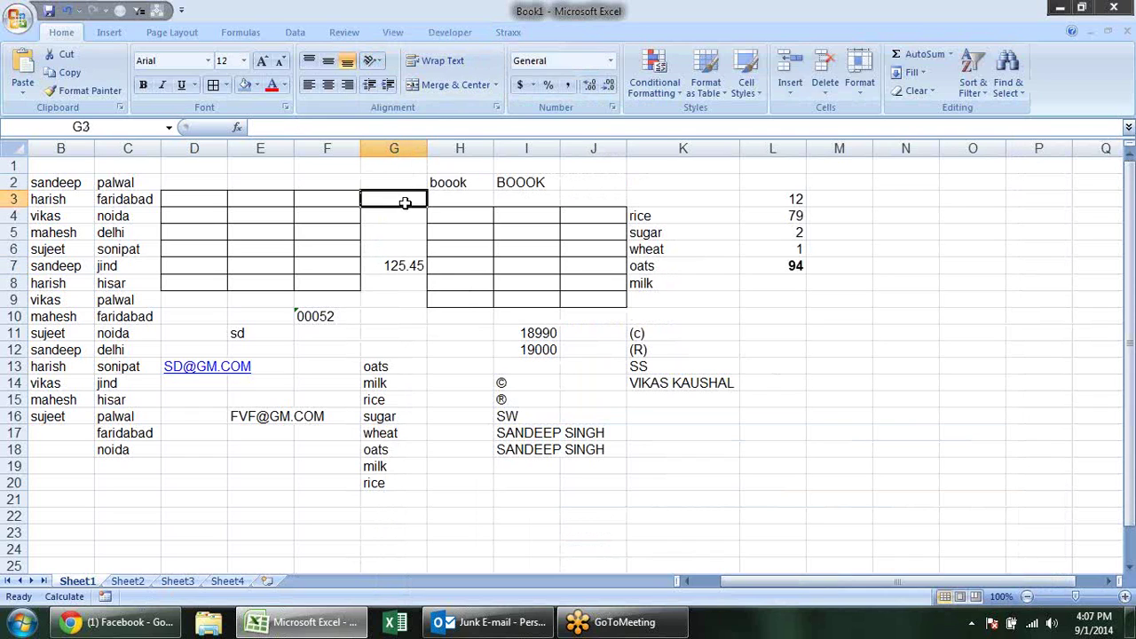
{"action": "left_click", "coordinate": [382, 220]}
{"action": "left_click", "coordinate": [313, 213]}
{"action": "left_click", "coordinate": [353, 197]}
{"action": "left_click", "coordinate": [374, 184]}
{"action": "left_click", "coordinate": [311, 181]}
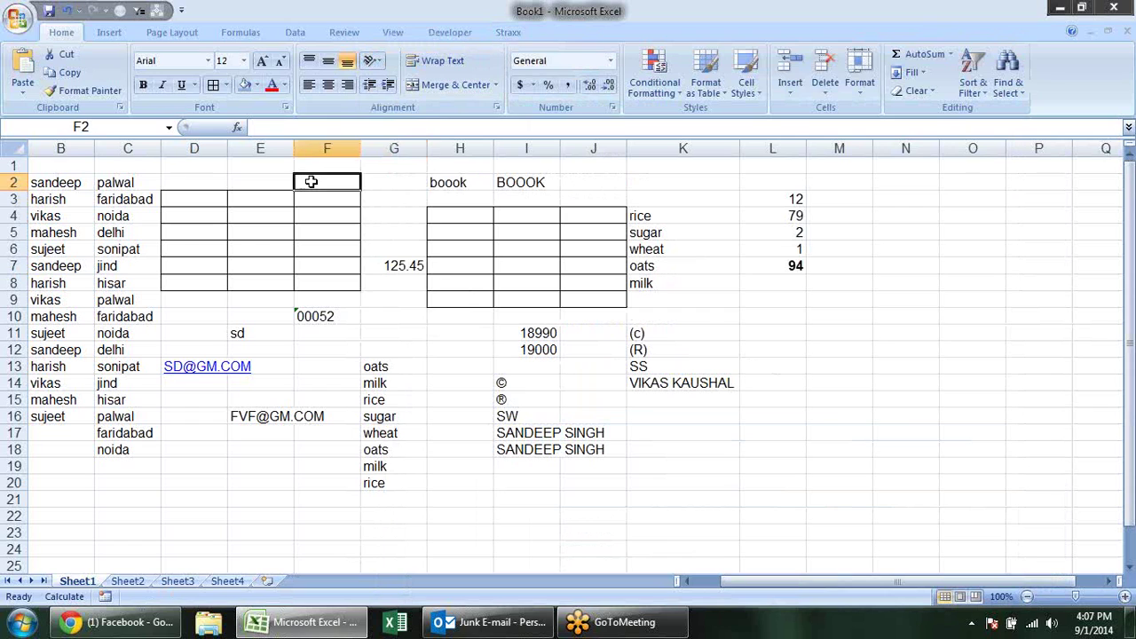
{"action": "left_click", "coordinate": [381, 183]}
{"action": "left_click_drag", "start_coordinate": [425, 198], "coordinate": [427, 299]}
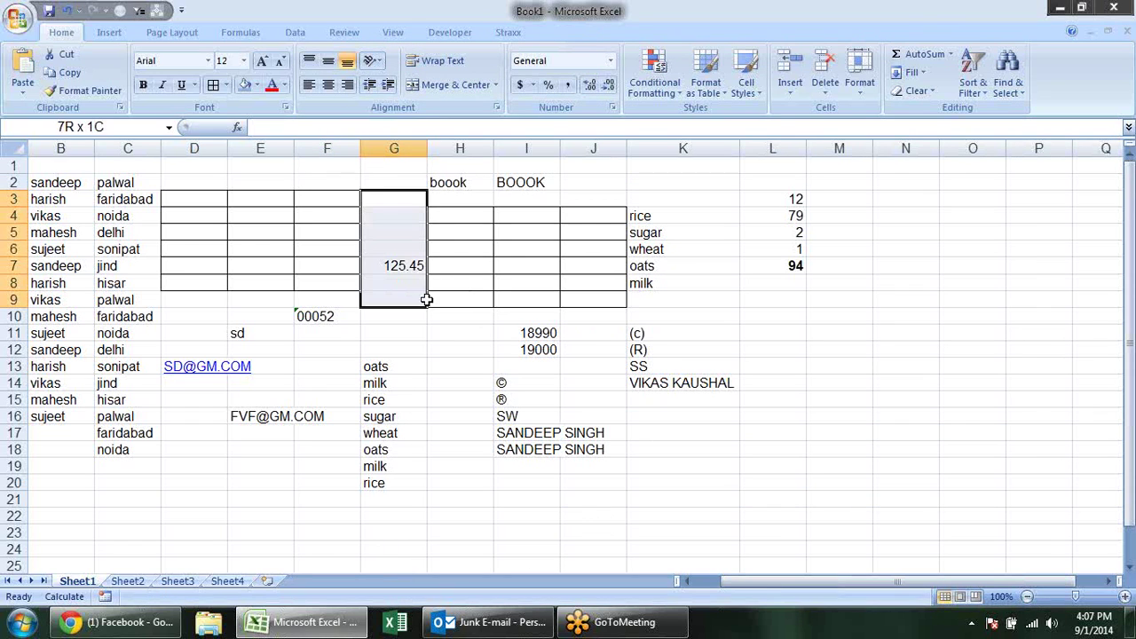
{"action": "left_click", "coordinate": [396, 214]}
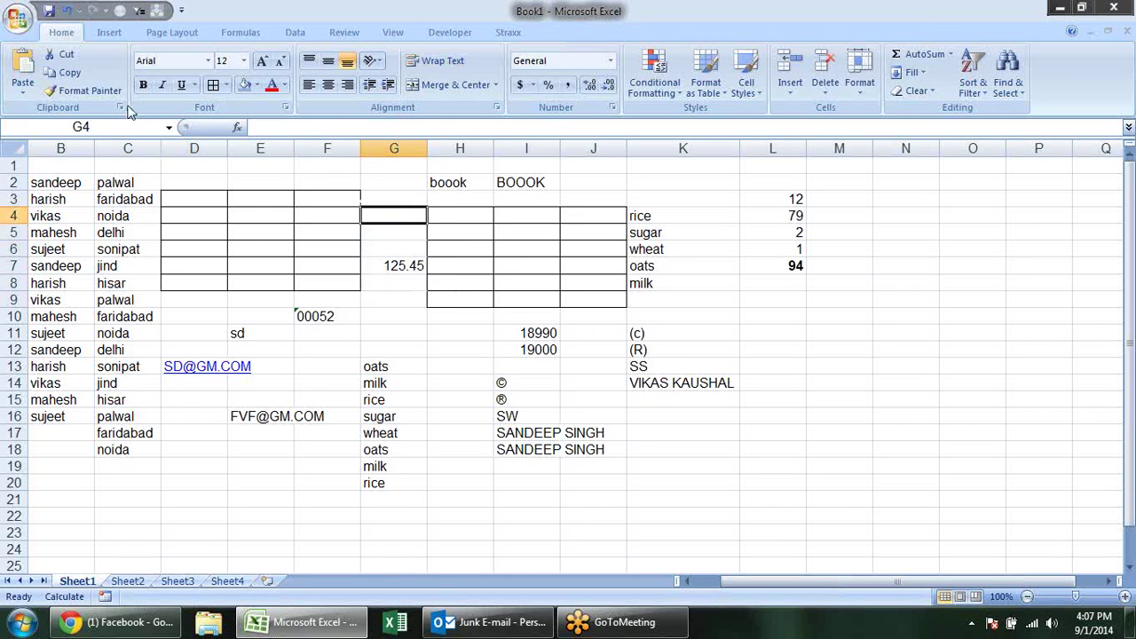
Re-enable the fill handle and cell drag-and-drop in Advanced options and confirm with OK.
{"action": "key", "text": "alt+f"}
{"action": "key", "text": "i"}
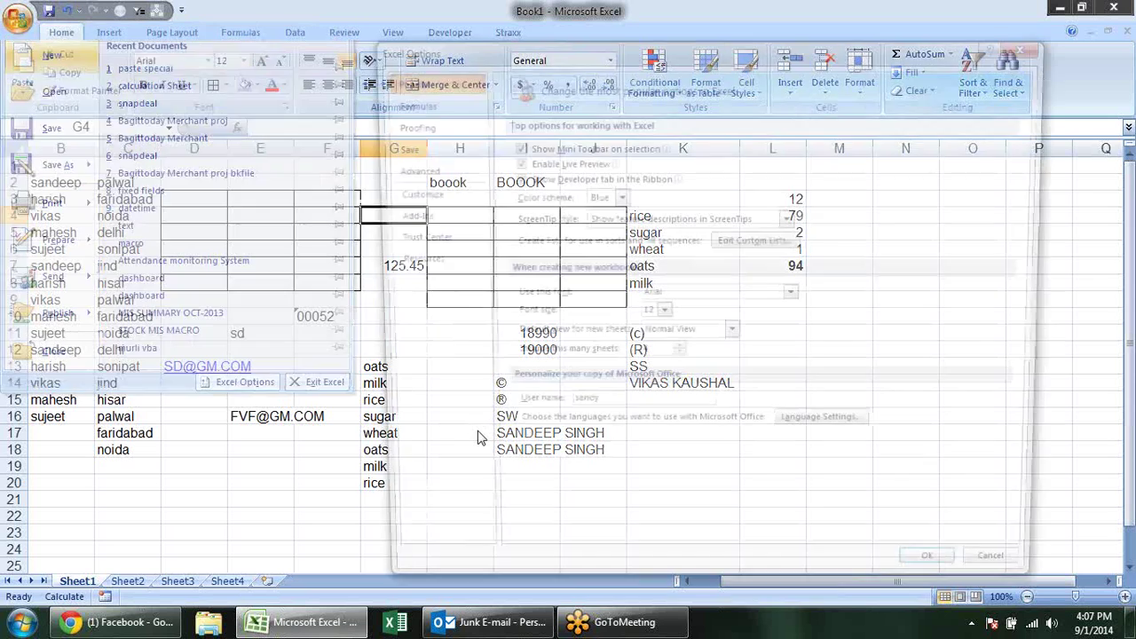
{"action": "left_click", "coordinate": [450, 171]}
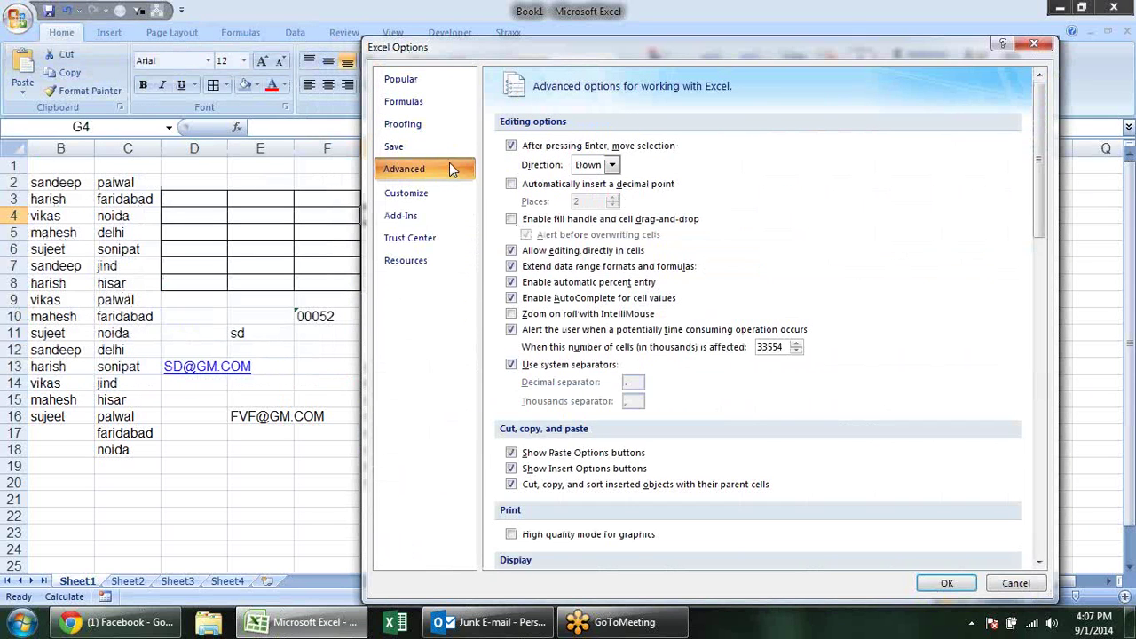
{"action": "left_click", "coordinate": [582, 222]}
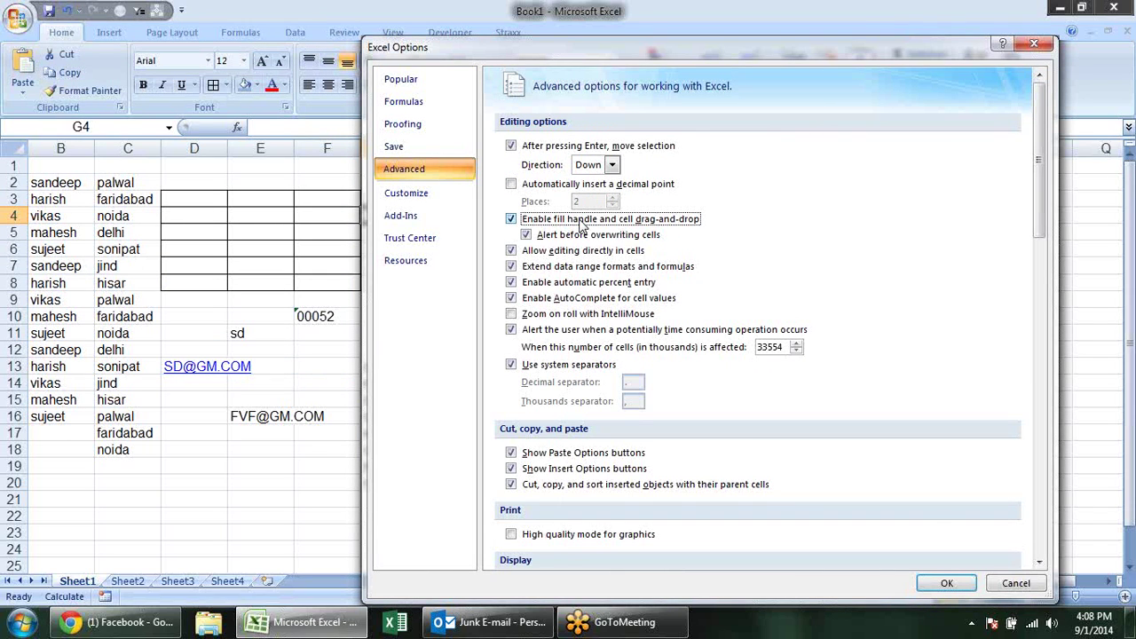
{"action": "left_click", "coordinate": [948, 583]}
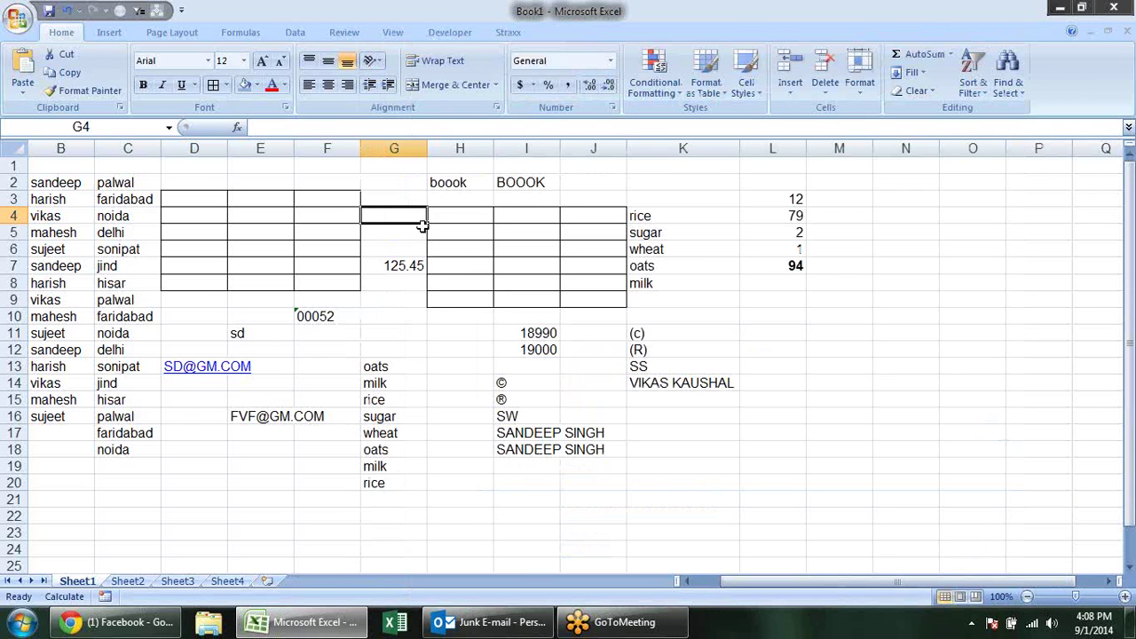
Fill empty G4 down to G9 to clear 125.45, select H11, and bring up the Office menu.
{"action": "left_click_drag", "start_coordinate": [428, 224], "coordinate": [437, 306]}
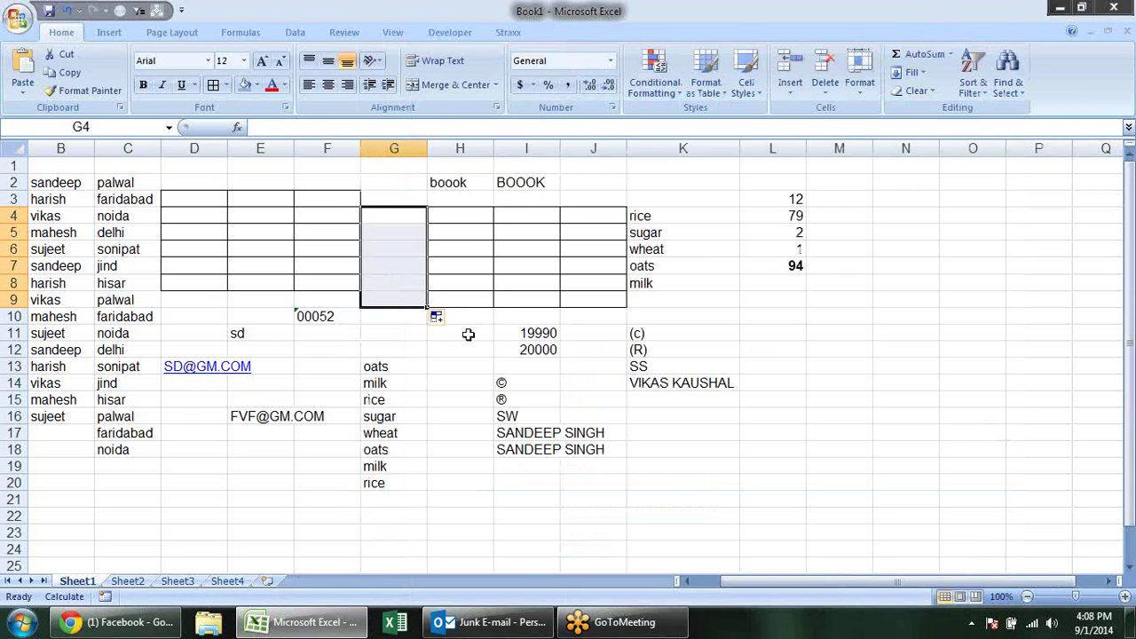
{"action": "left_click", "coordinate": [471, 334]}
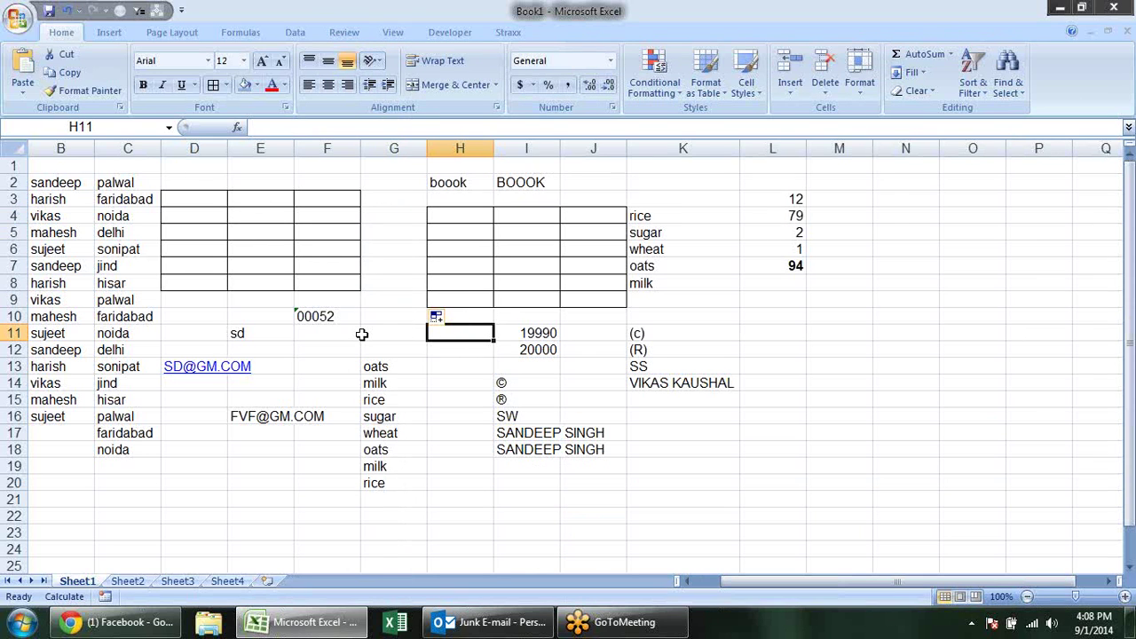
{"action": "key", "text": "alt+f"}
Set the worksheet gridline color to red under Advanced display options and apply it.
{"action": "key", "text": "i"}
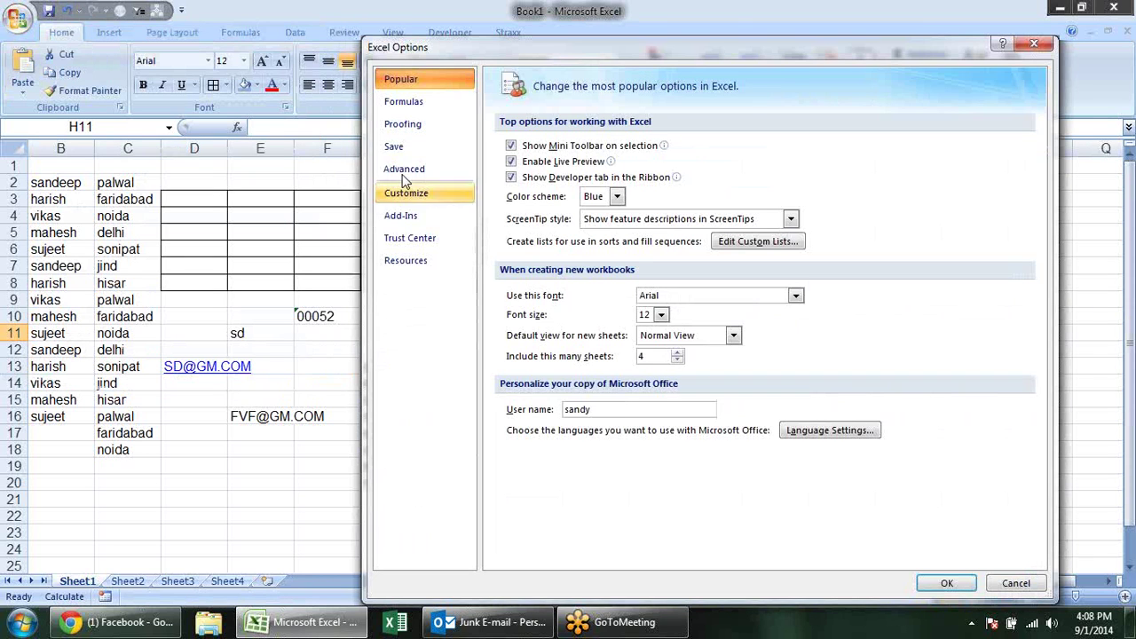
{"action": "left_click", "coordinate": [397, 168]}
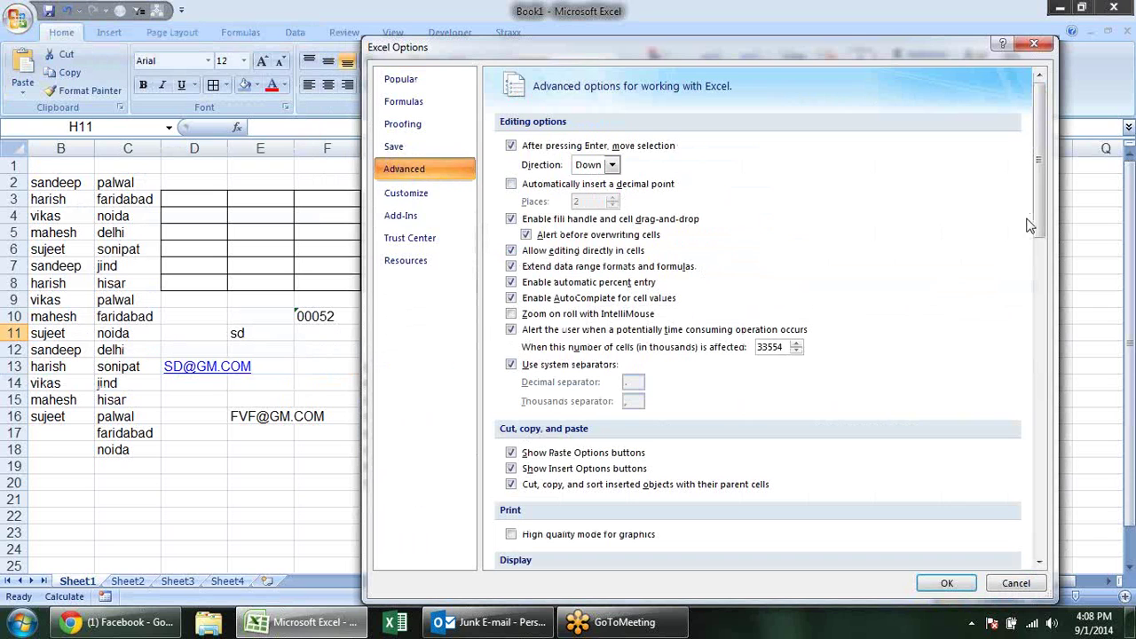
{"action": "mouse_move", "coordinate": [1032, 215]}
{"action": "left_mouse_down"}
{"action": "mouse_move", "coordinate": [1034, 288]}
{"action": "mouse_move", "coordinate": [1006, 448]}
{"action": "left_mouse_up"}
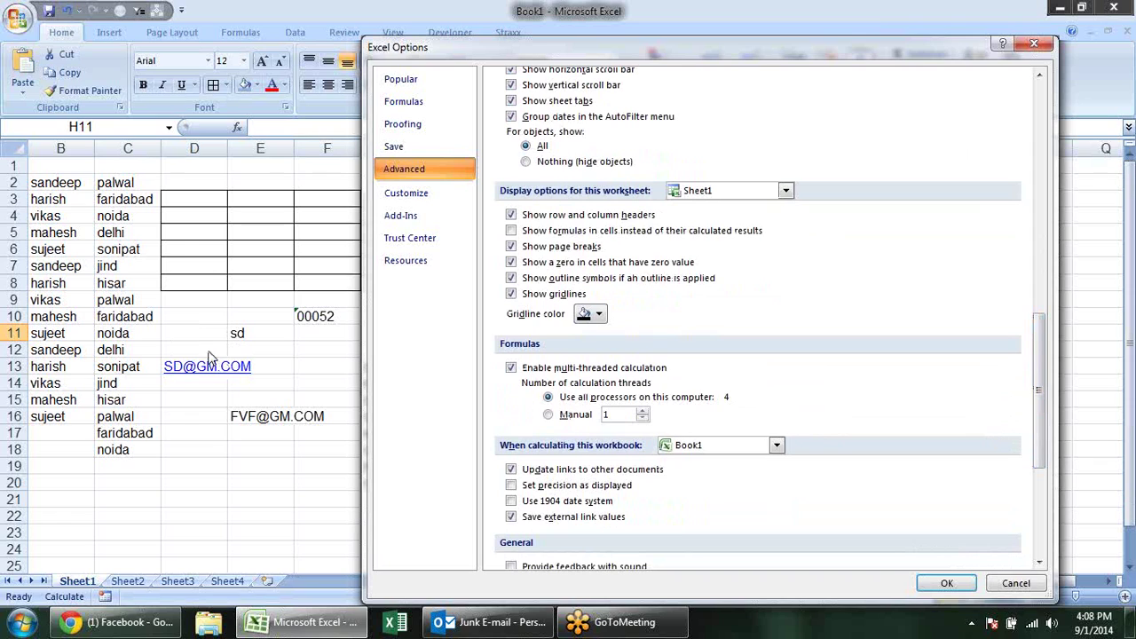
{"action": "left_click", "coordinate": [598, 315]}
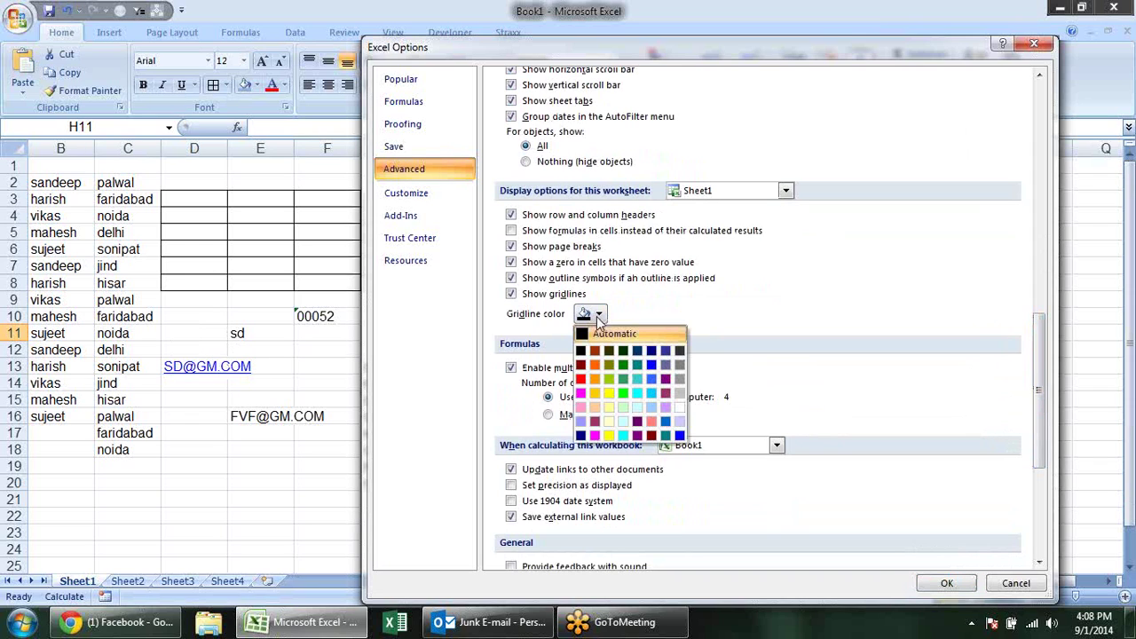
{"action": "left_click", "coordinate": [582, 380]}
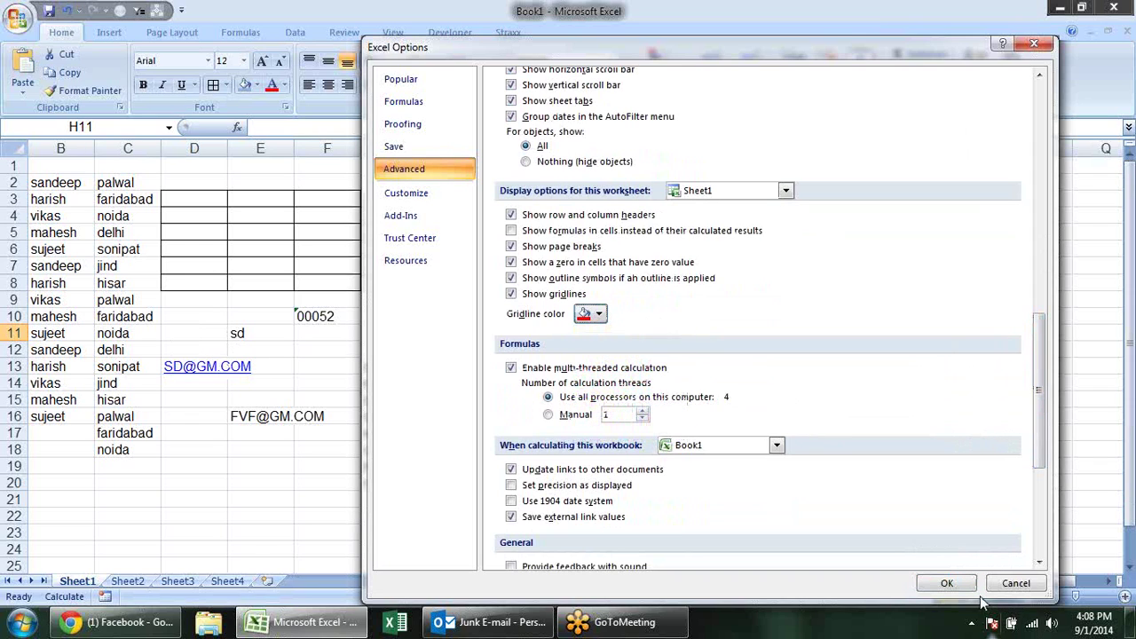
{"action": "left_click", "coordinate": [946, 584]}
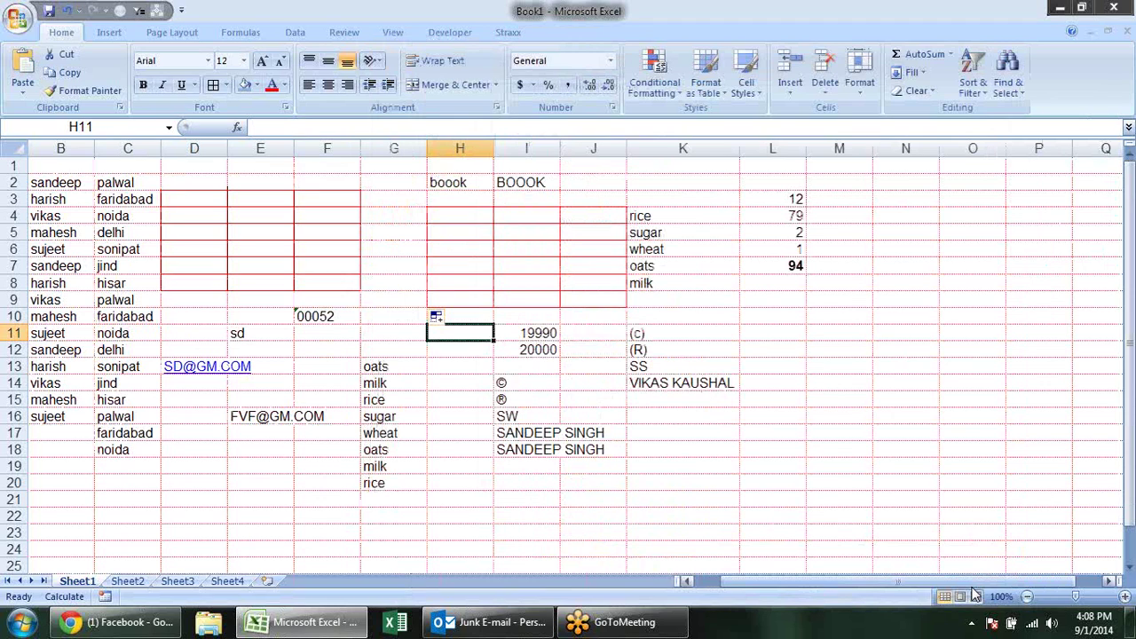
Browse the View, Review and Data ribbon tabs, then return to Home.
{"action": "left_click", "coordinate": [385, 43]}
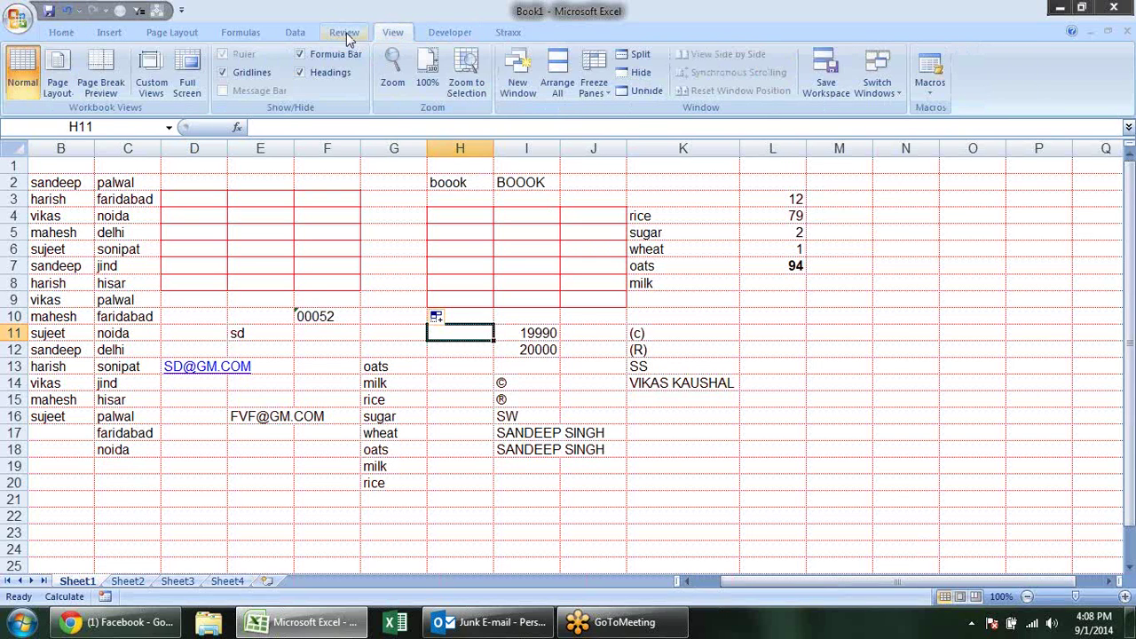
{"action": "left_click", "coordinate": [346, 33]}
{"action": "left_click", "coordinate": [297, 33]}
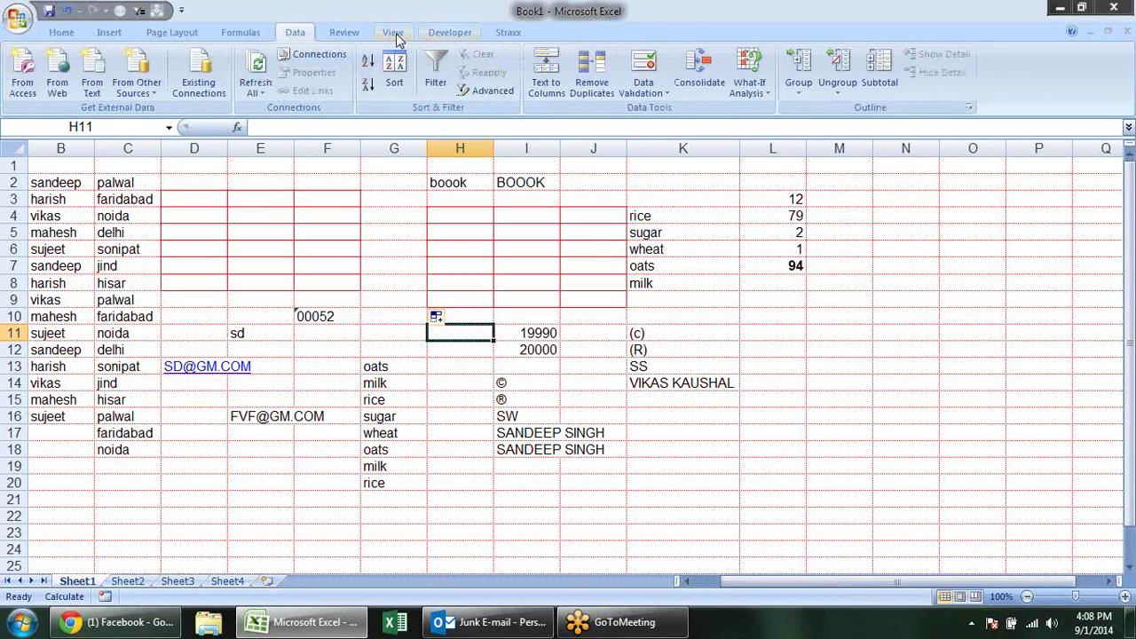
{"action": "left_click", "coordinate": [393, 33]}
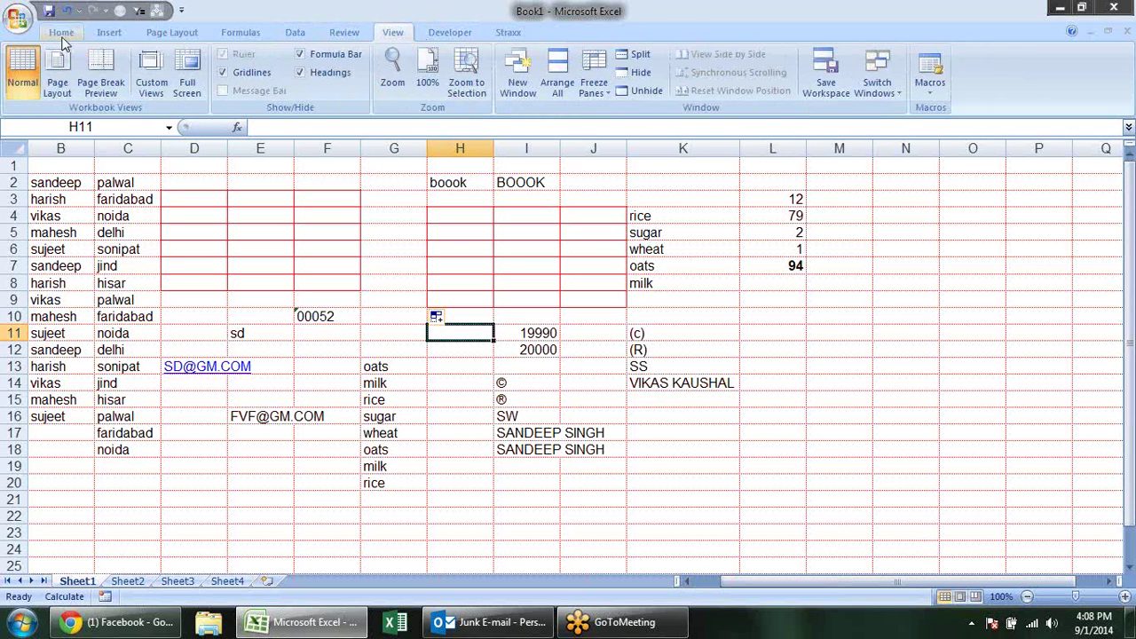
{"action": "left_click", "coordinate": [62, 35]}
Set the gridline color back to Automatic in Advanced options, view the Customize page, and confirm.
{"action": "left_click", "coordinate": [20, 25]}
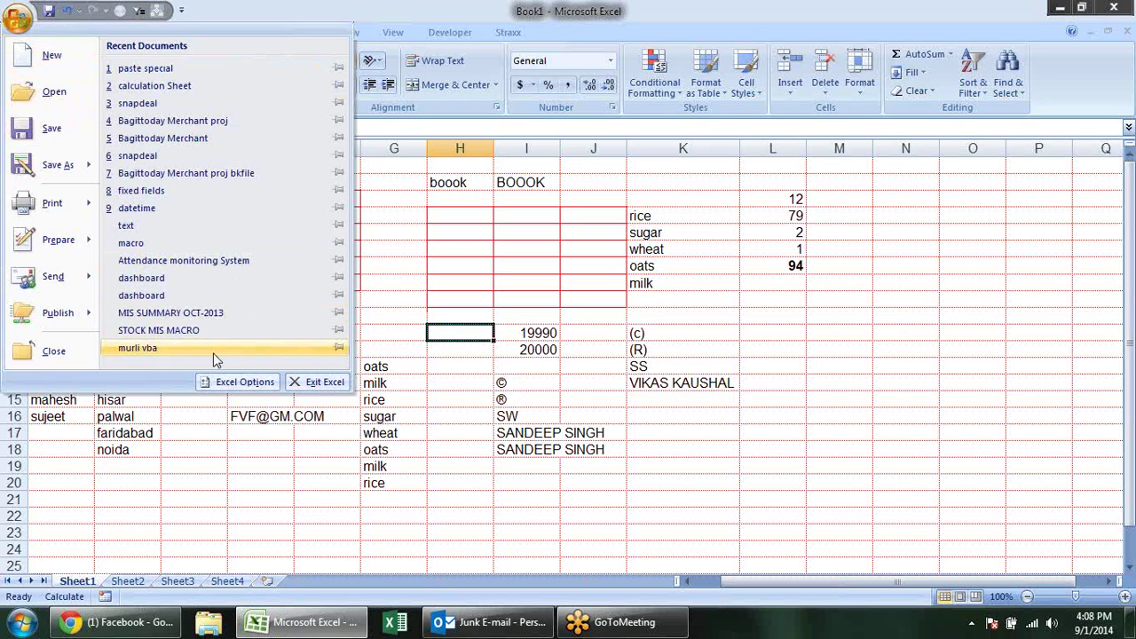
{"action": "left_click", "coordinate": [211, 384]}
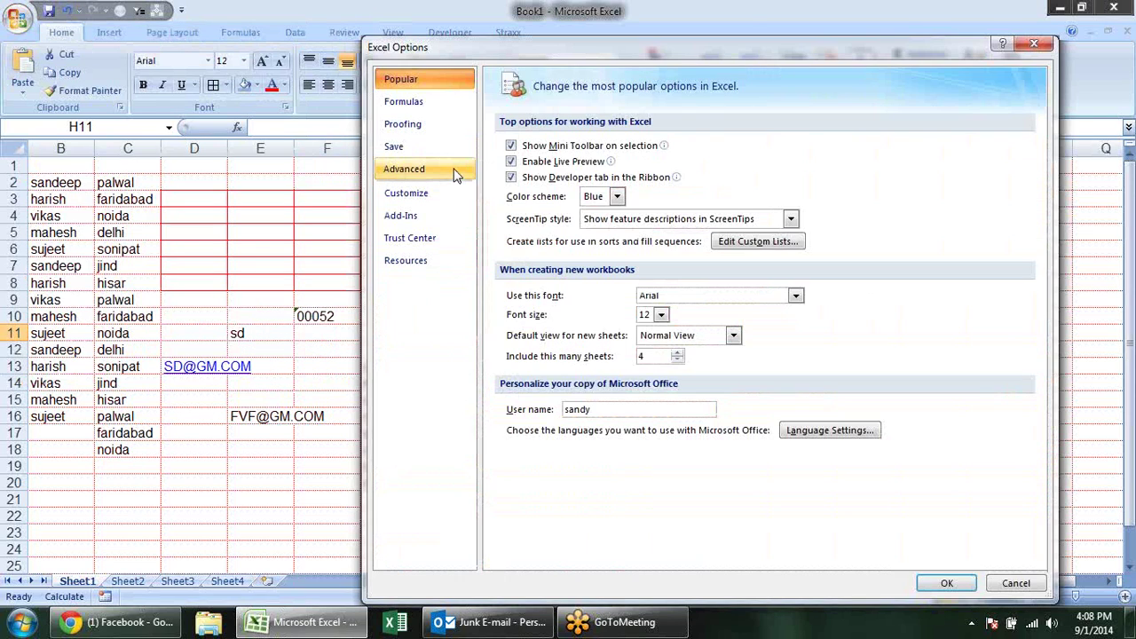
{"action": "left_click", "coordinate": [453, 171]}
{"action": "left_click_drag", "start_coordinate": [1040, 172], "coordinate": [1030, 404]}
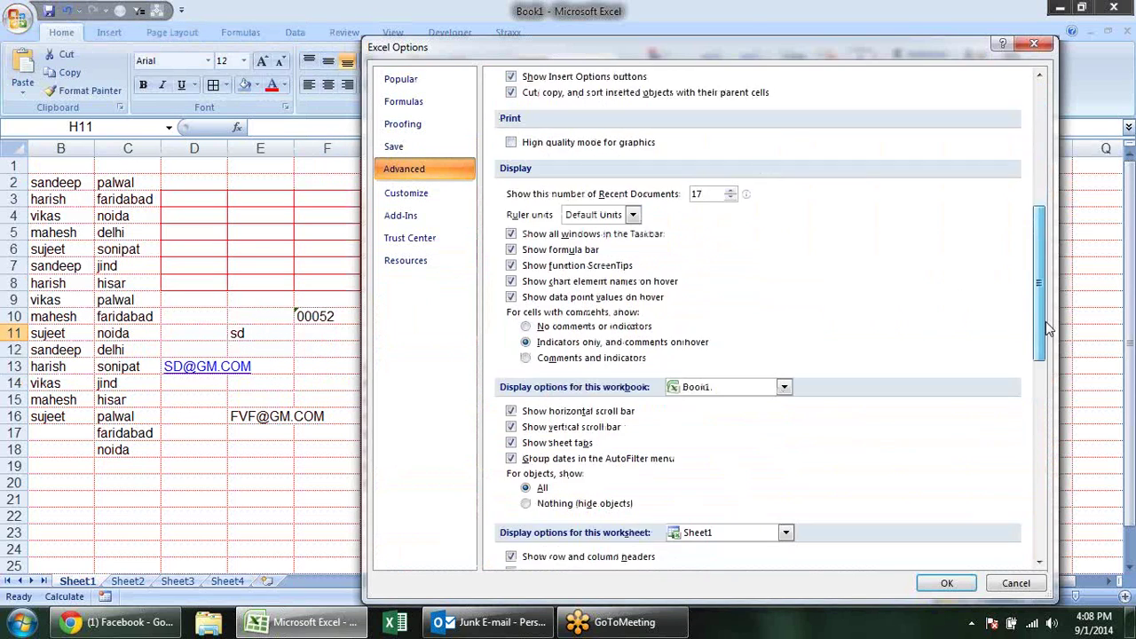
{"action": "left_click", "coordinate": [598, 304]}
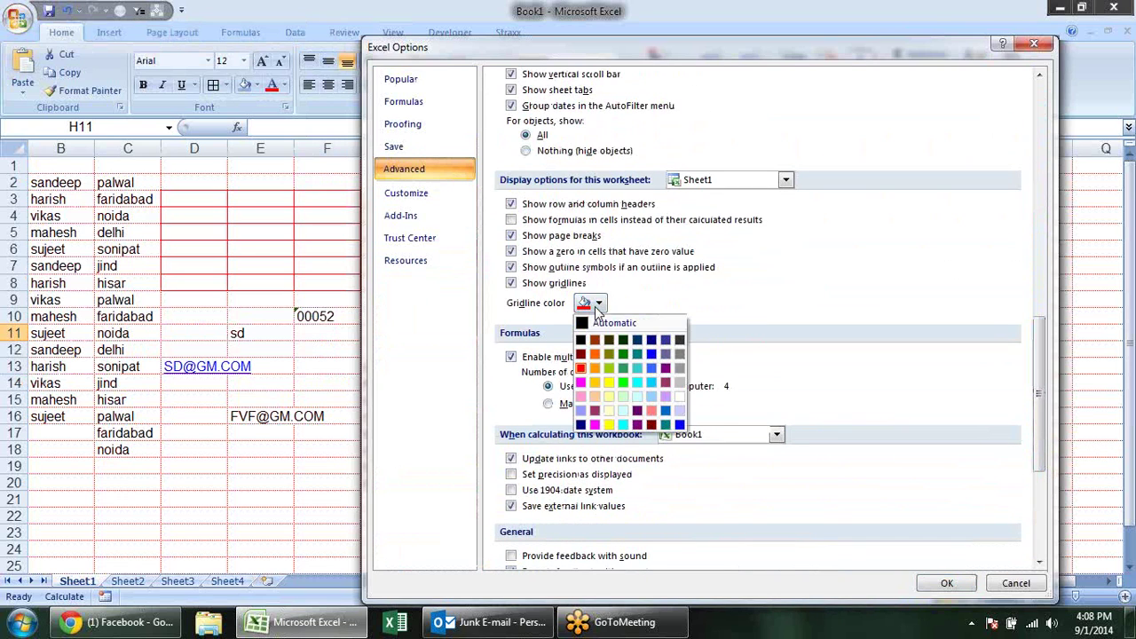
{"action": "left_click", "coordinate": [602, 323]}
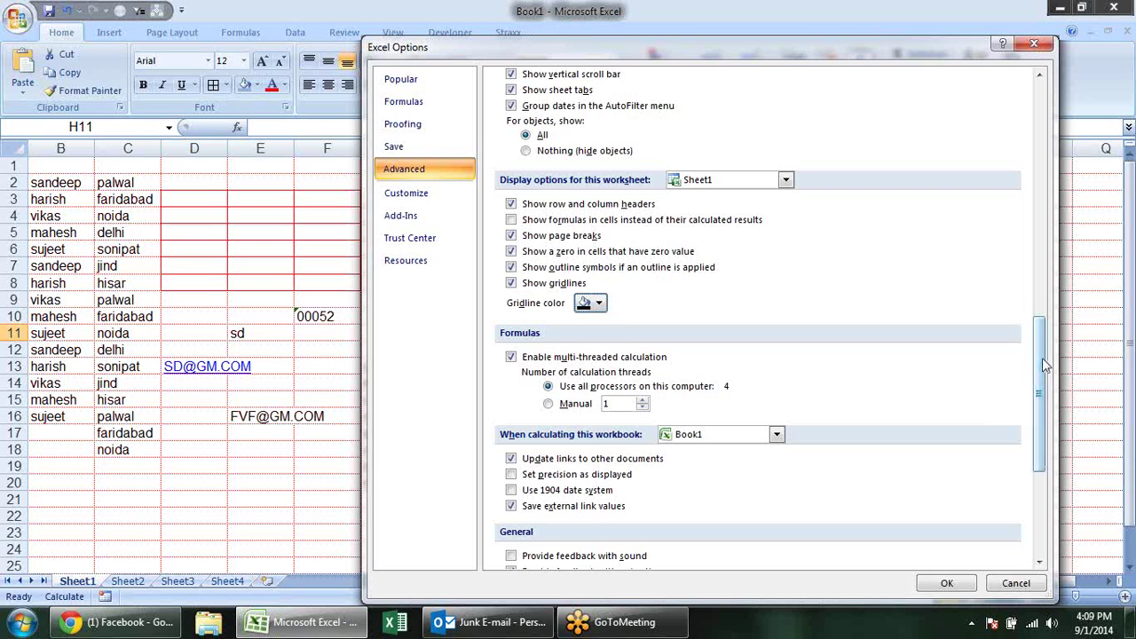
{"action": "left_click_drag", "start_coordinate": [1041, 357], "coordinate": [1040, 439]}
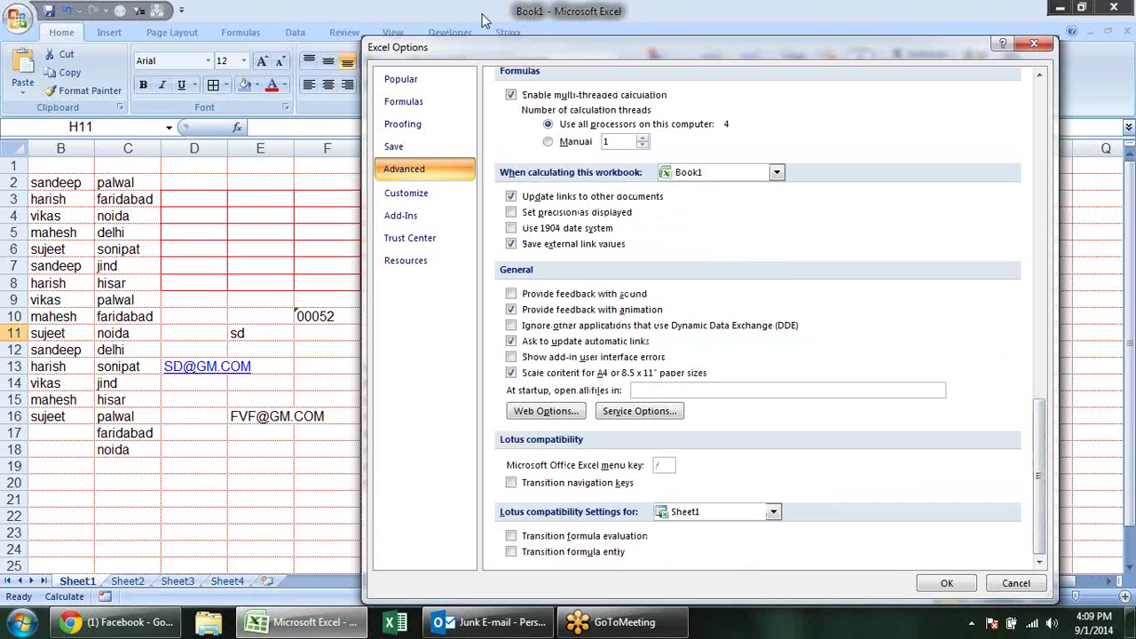
{"action": "left_click", "coordinate": [422, 204]}
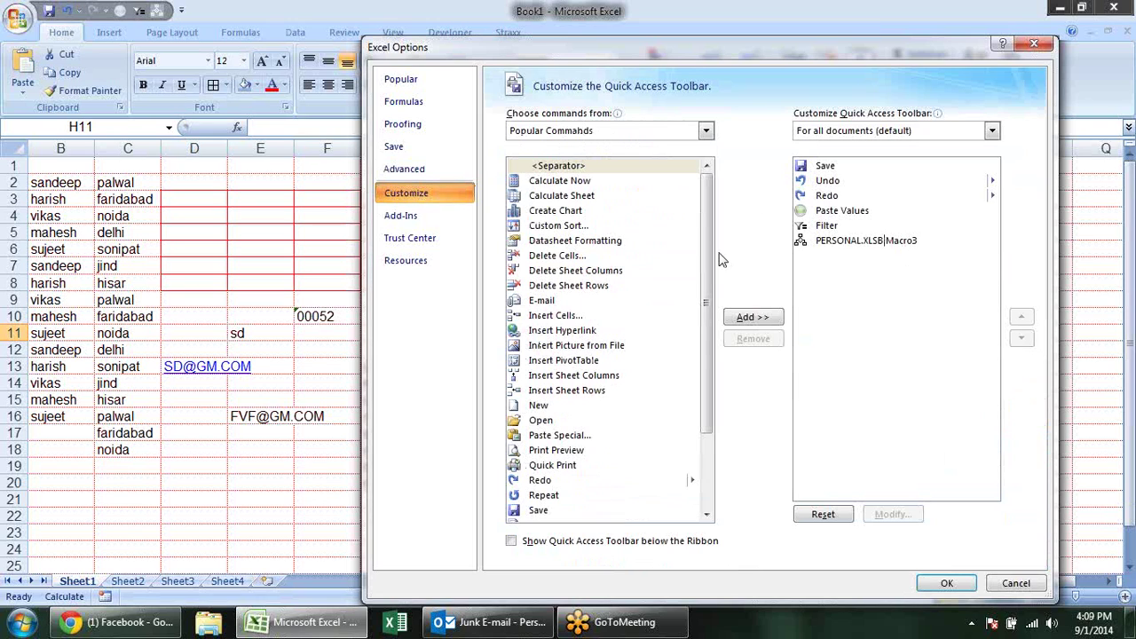
{"action": "left_click", "coordinate": [950, 583]}
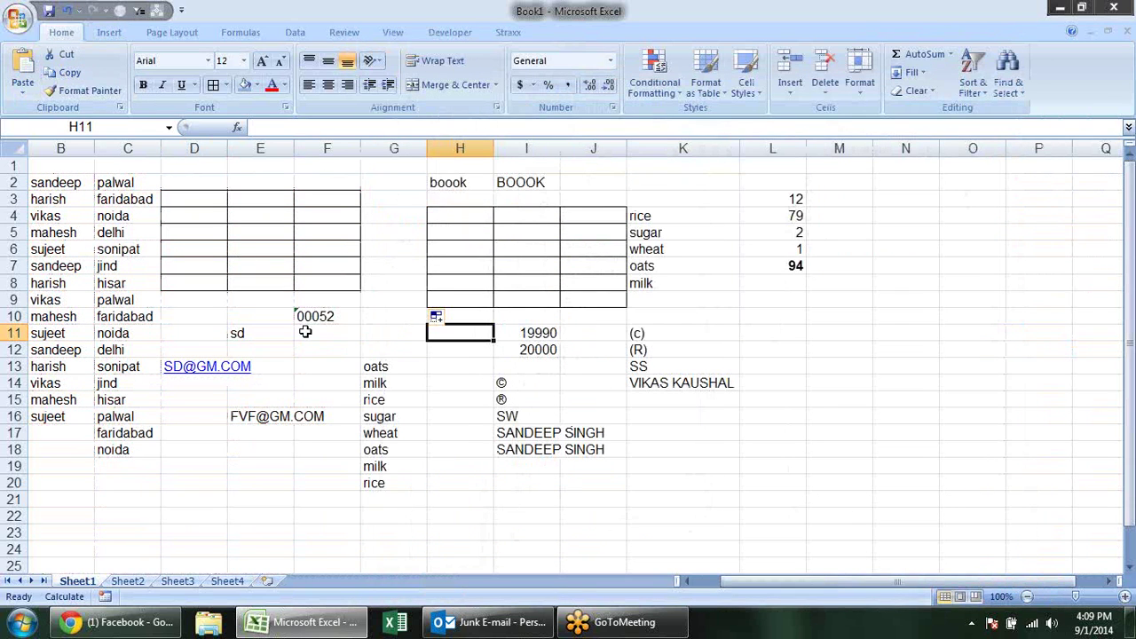
Paste the L7 total of 94 into L10 as a plain value instead of a formula.
{"action": "left_click", "coordinate": [795, 266]}
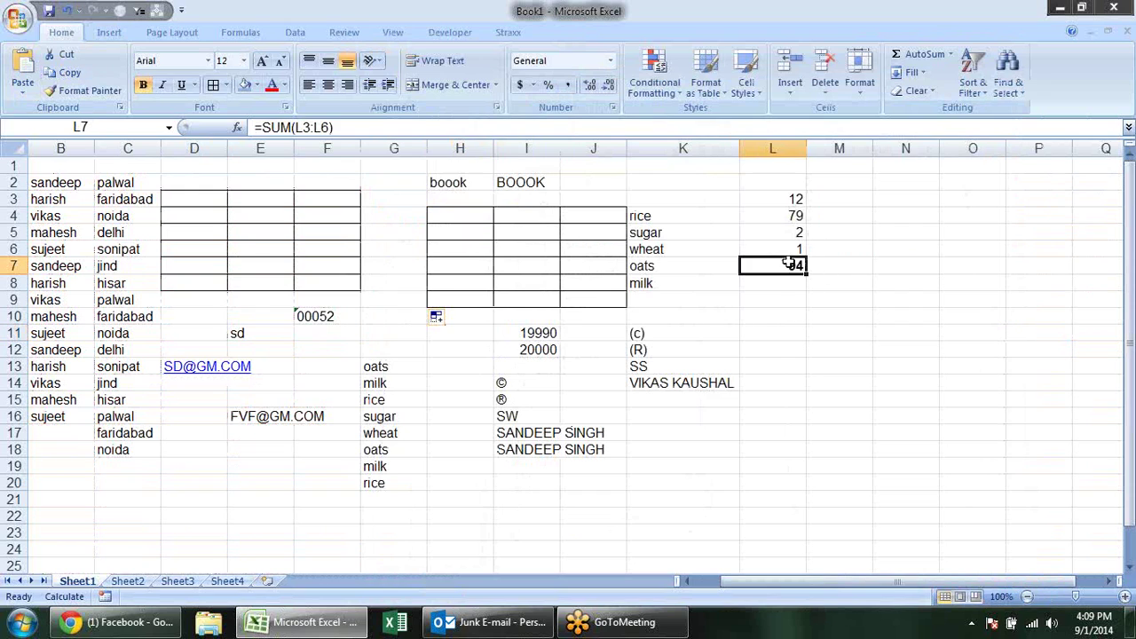
{"action": "key", "text": "ctrl+c"}
{"action": "left_click", "coordinate": [803, 315]}
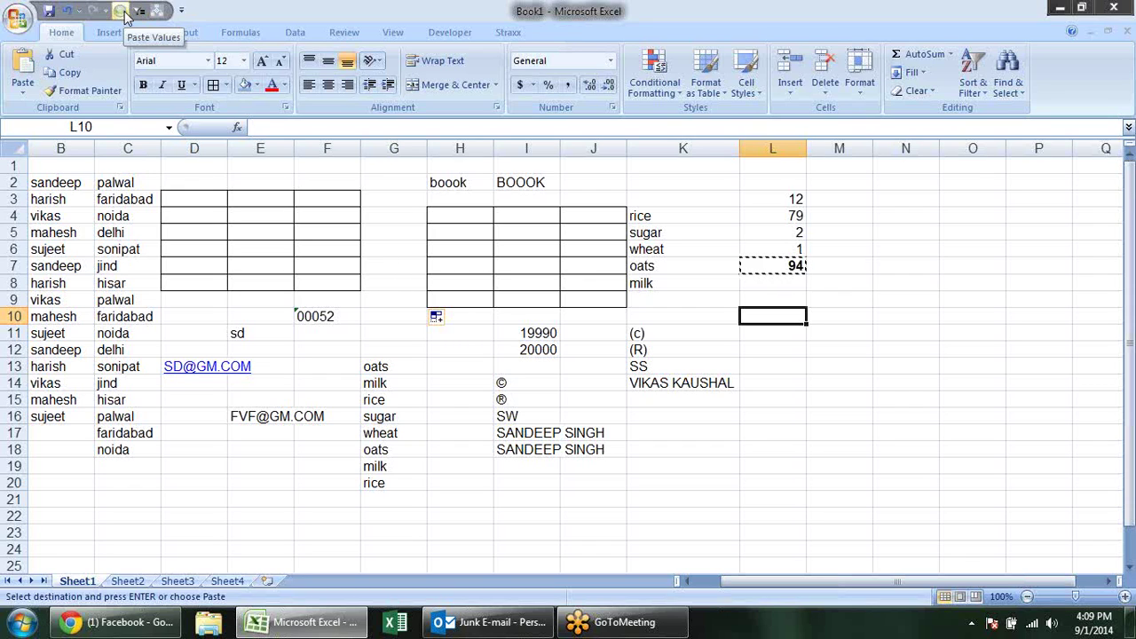
{"action": "left_click", "coordinate": [122, 12]}
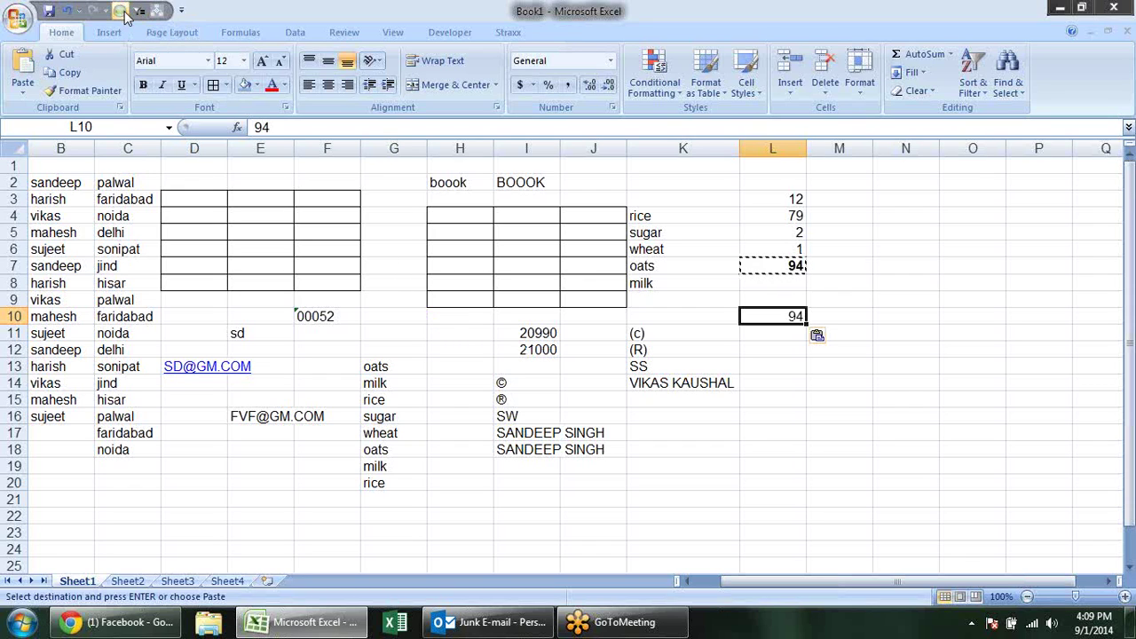
{"action": "key", "text": "Escape"}
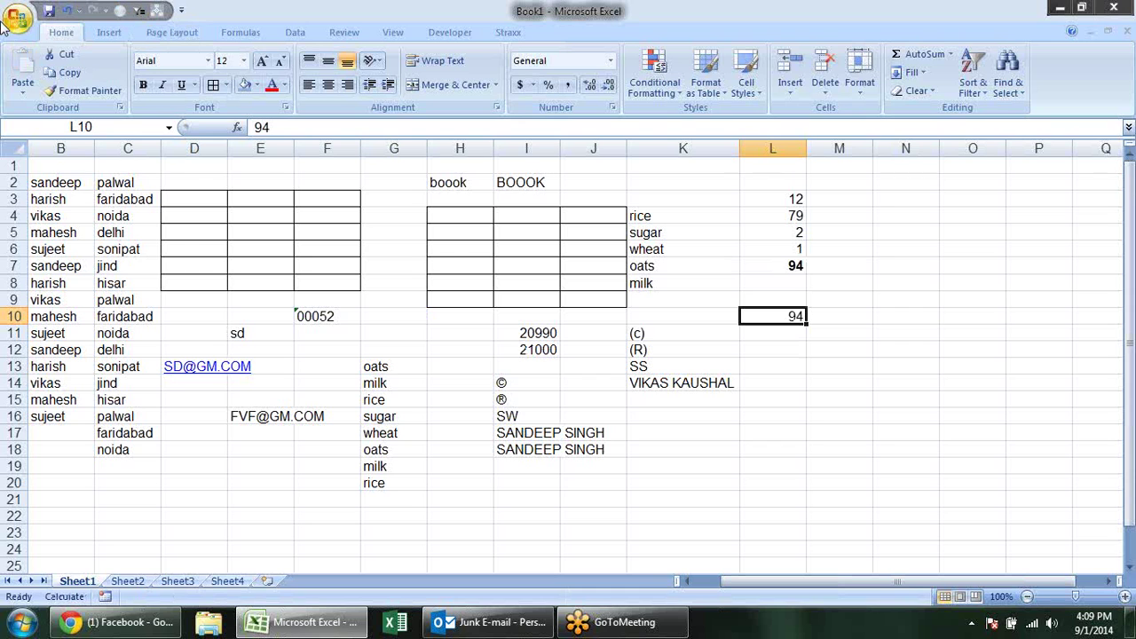
In Excel Options customization, remove the PERSONAL.XLSB!Macro3 entry from the Quick Access Toolbar.
{"action": "left_click", "coordinate": [19, 27]}
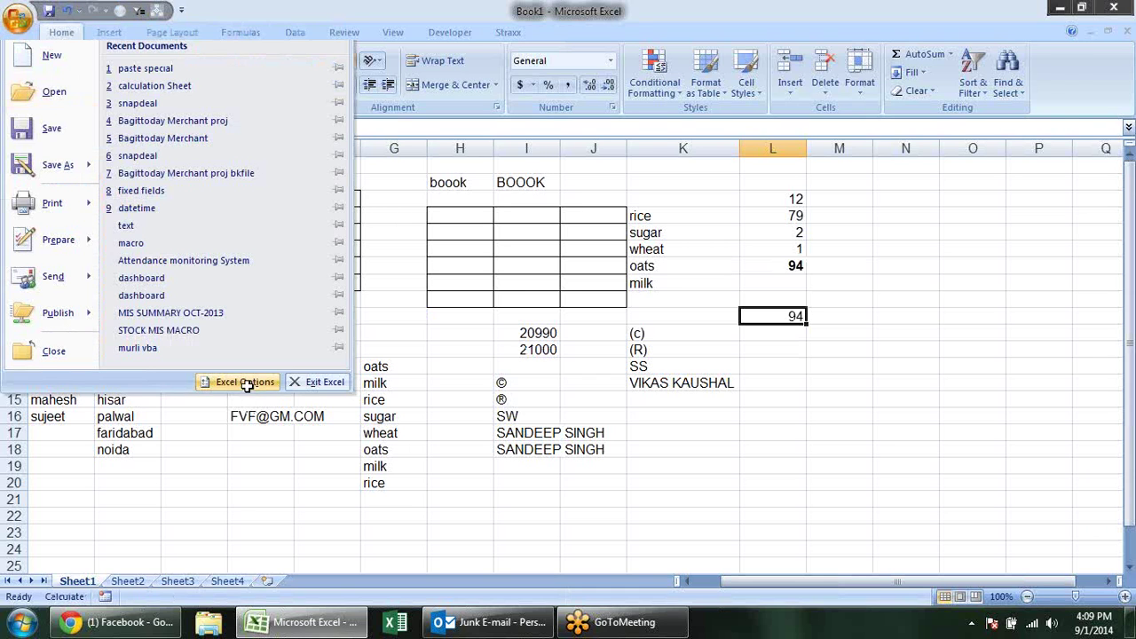
{"action": "left_click", "coordinate": [246, 383]}
{"action": "left_click", "coordinate": [423, 194]}
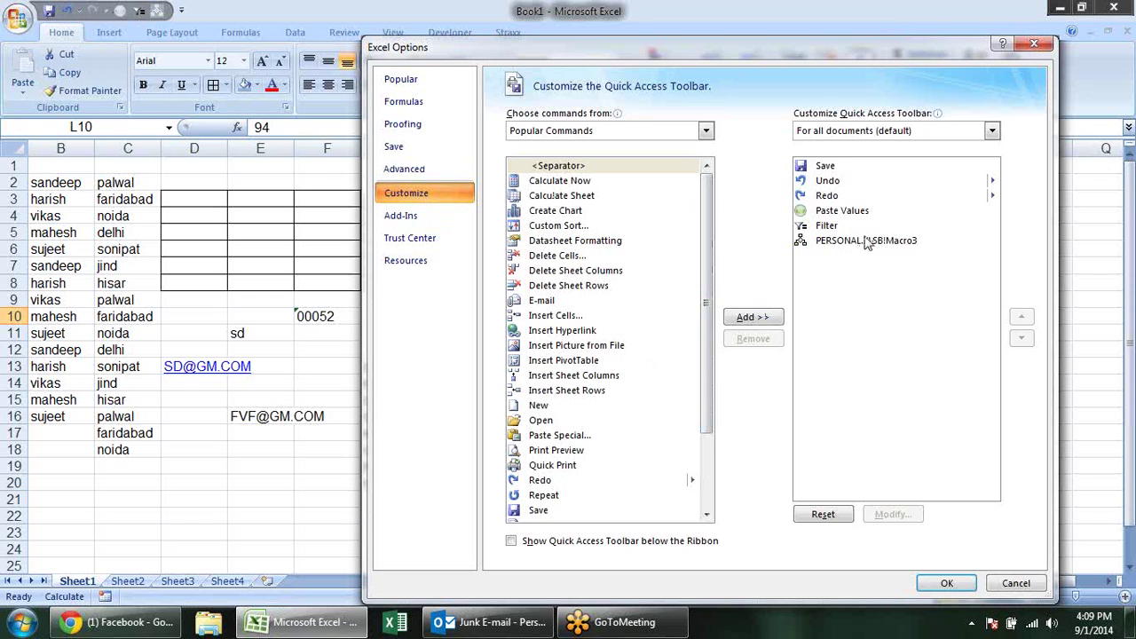
{"action": "left_click", "coordinate": [646, 274]}
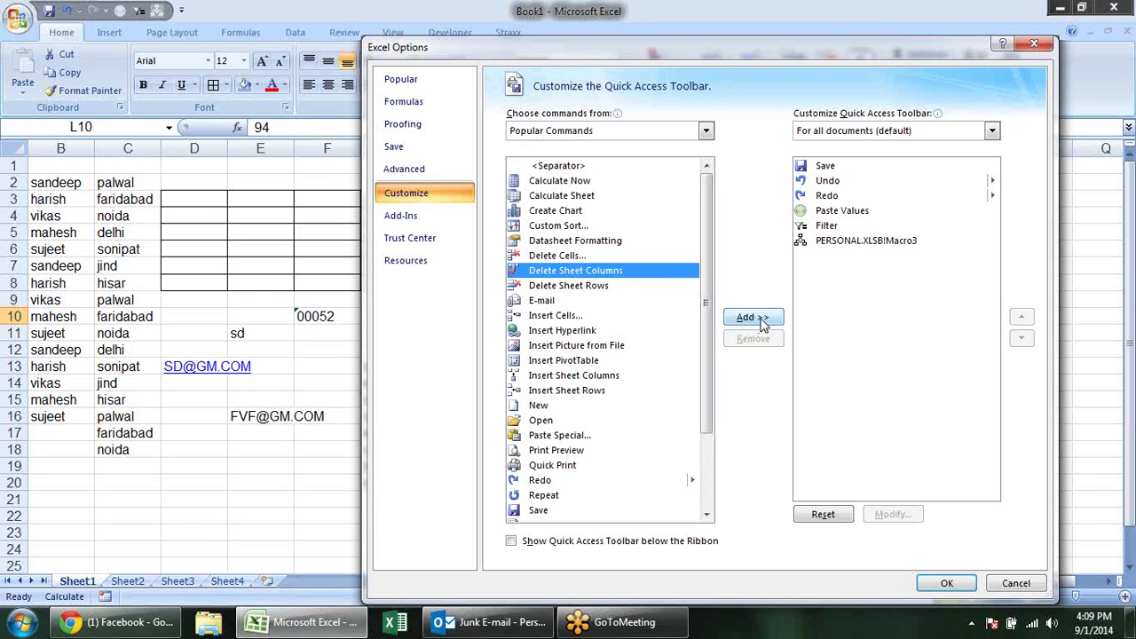
{"action": "left_click", "coordinate": [851, 246]}
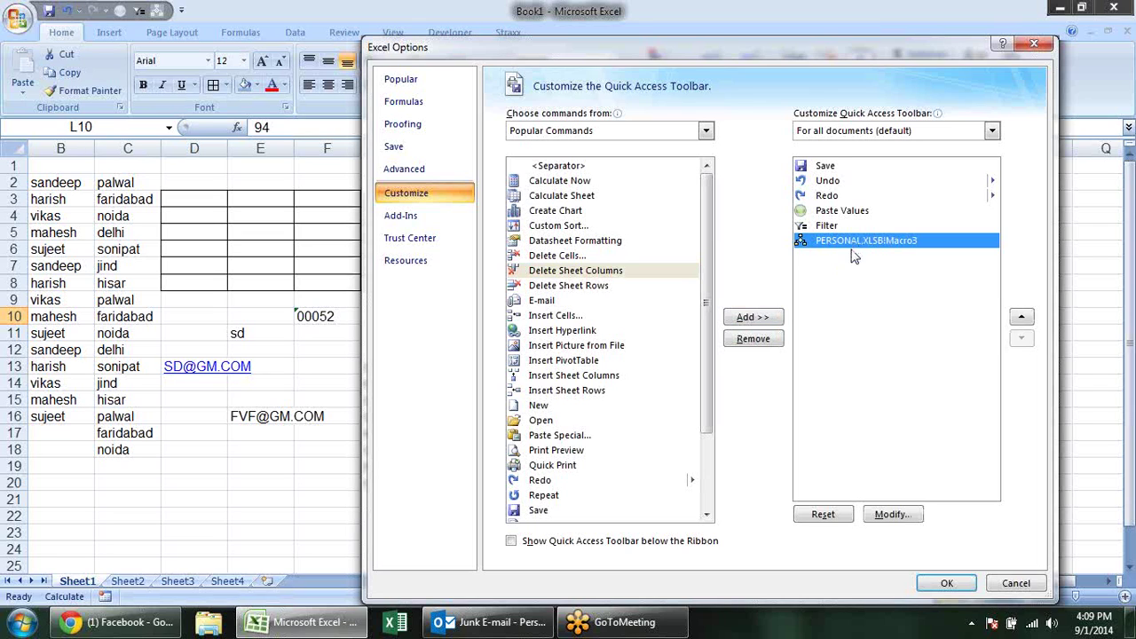
{"action": "left_click", "coordinate": [753, 341]}
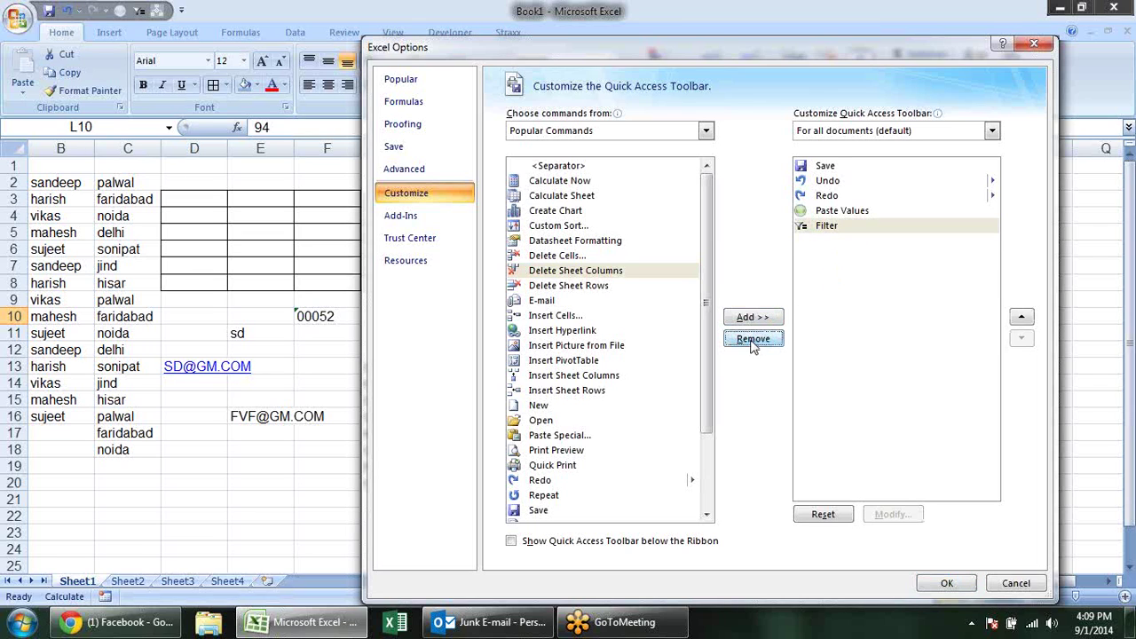
{"action": "left_click", "coordinate": [830, 229]}
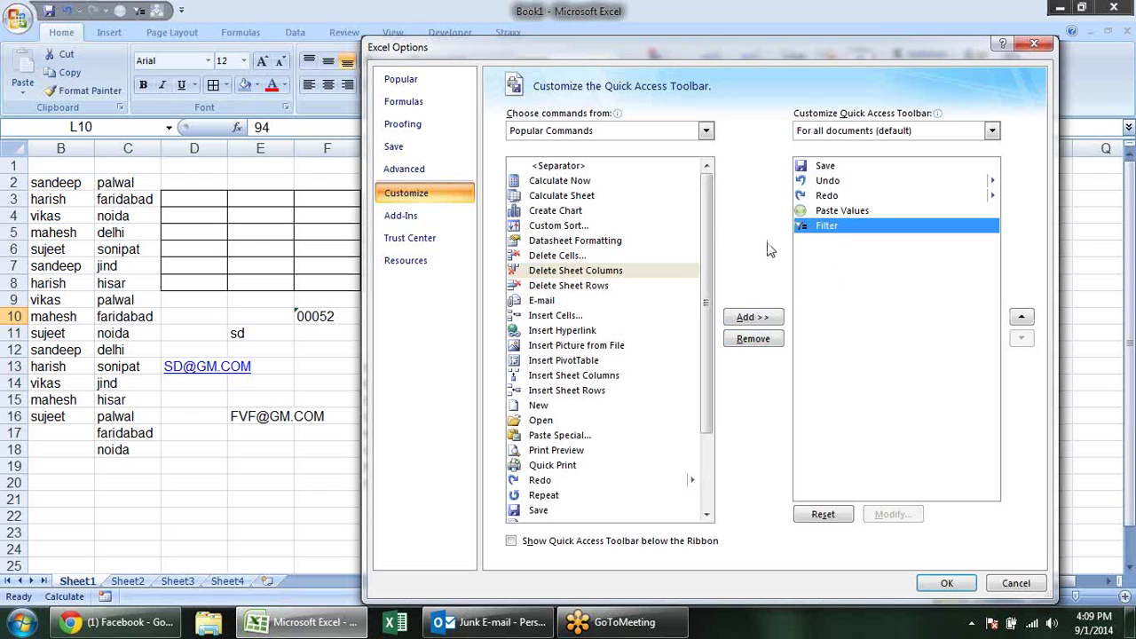
Add the Home Tab command Paste Picture Link to the Quick Access Toolbar and confirm.
{"action": "left_click", "coordinate": [706, 131]}
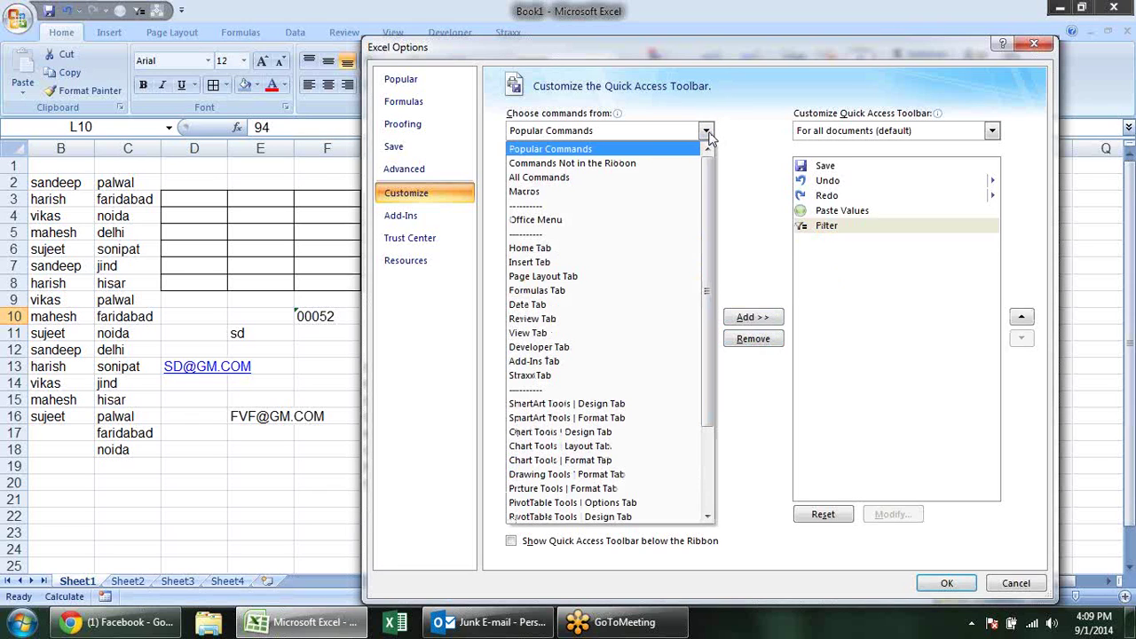
{"action": "left_click", "coordinate": [600, 250]}
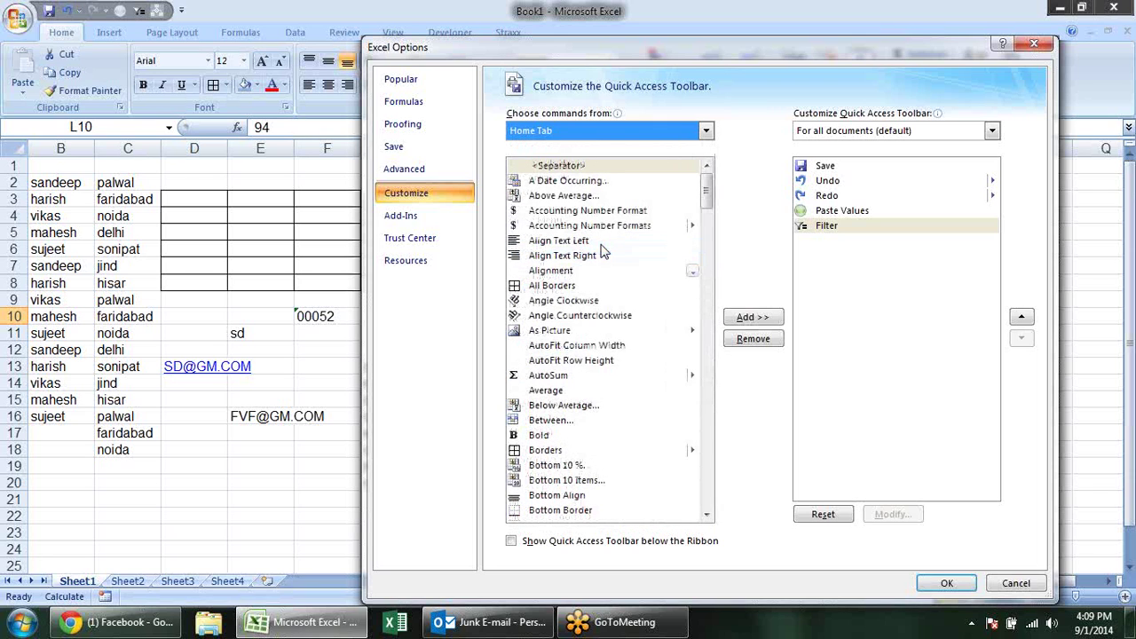
{"action": "left_click_drag", "start_coordinate": [704, 193], "coordinate": [700, 451]}
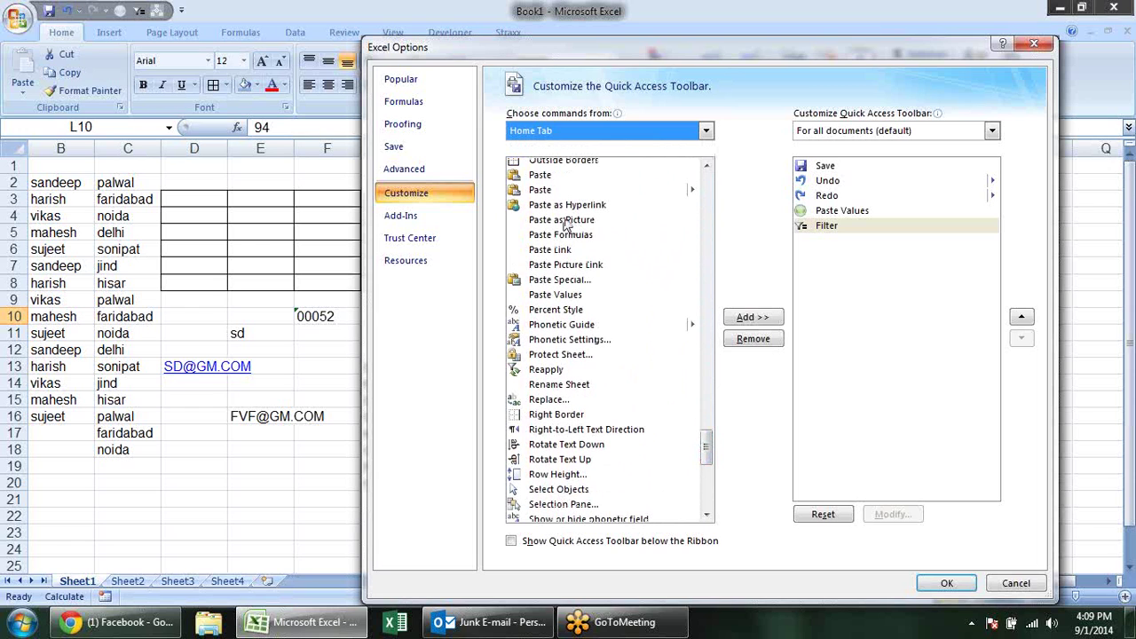
{"action": "left_click", "coordinate": [571, 266]}
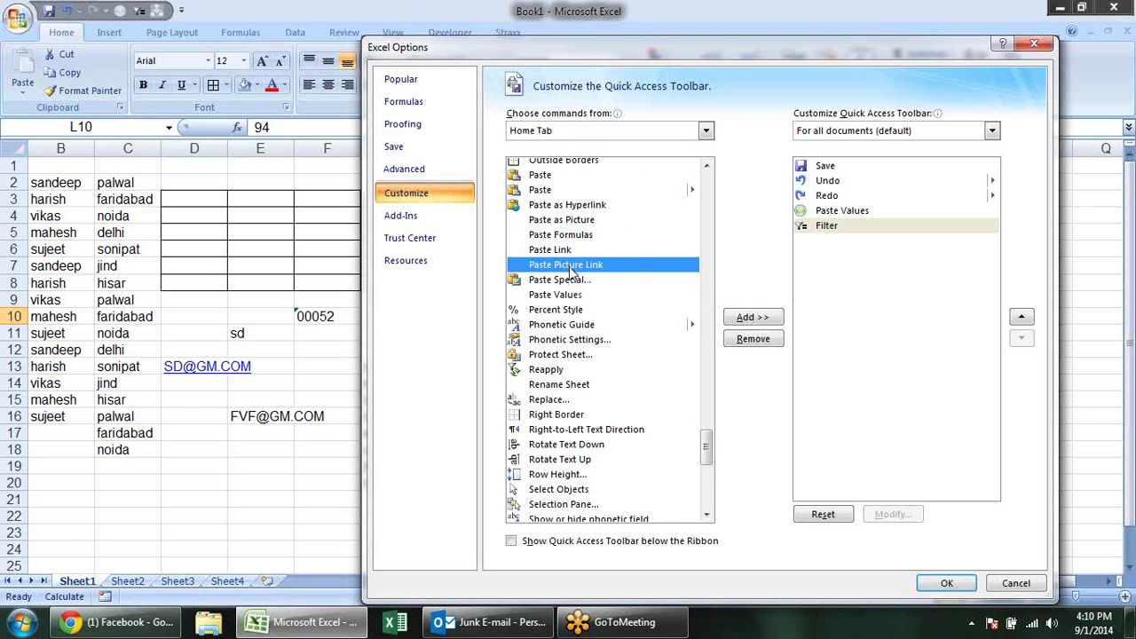
{"action": "left_click", "coordinate": [752, 319]}
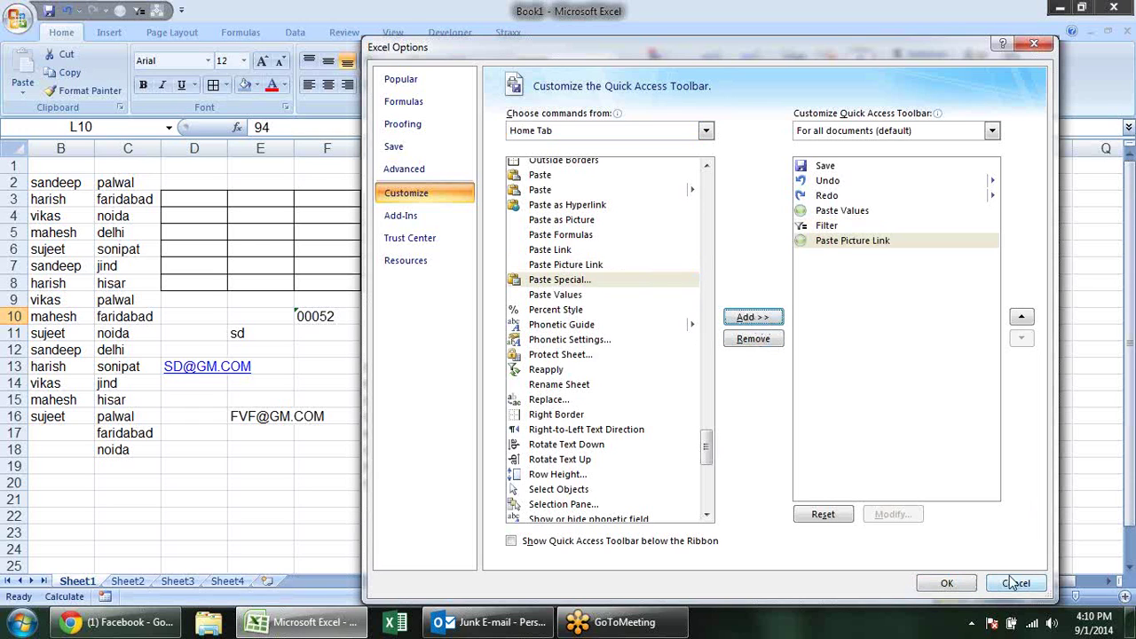
{"action": "left_click", "coordinate": [948, 583]}
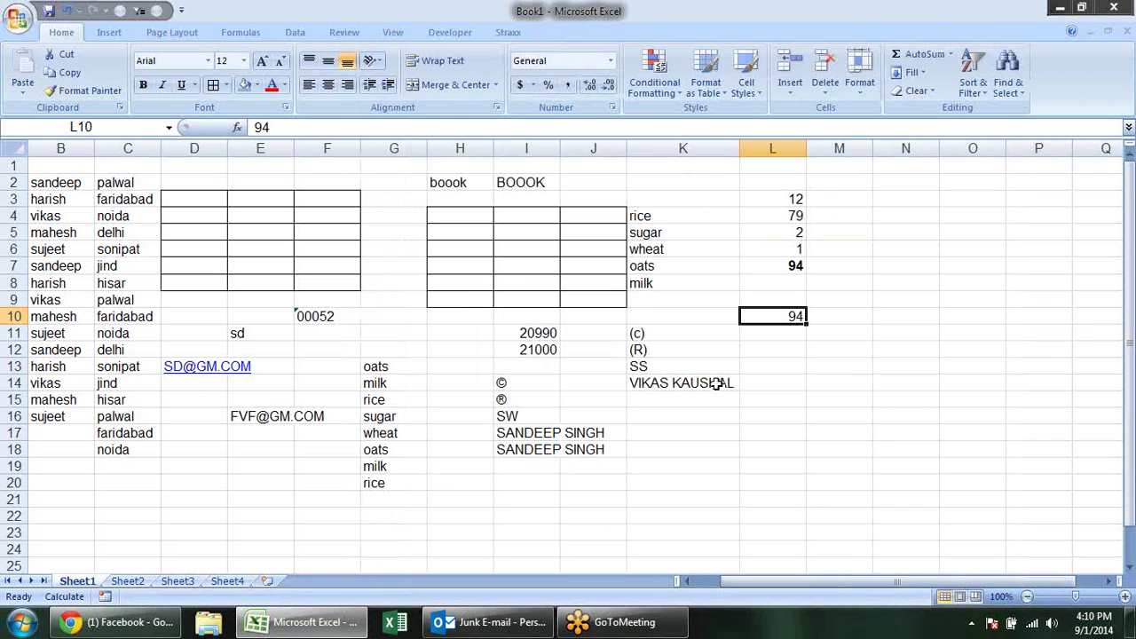
Paste L3:L7 as a linked picture and move it beside the column H table.
{"action": "left_click_drag", "start_coordinate": [770, 204], "coordinate": [769, 264]}
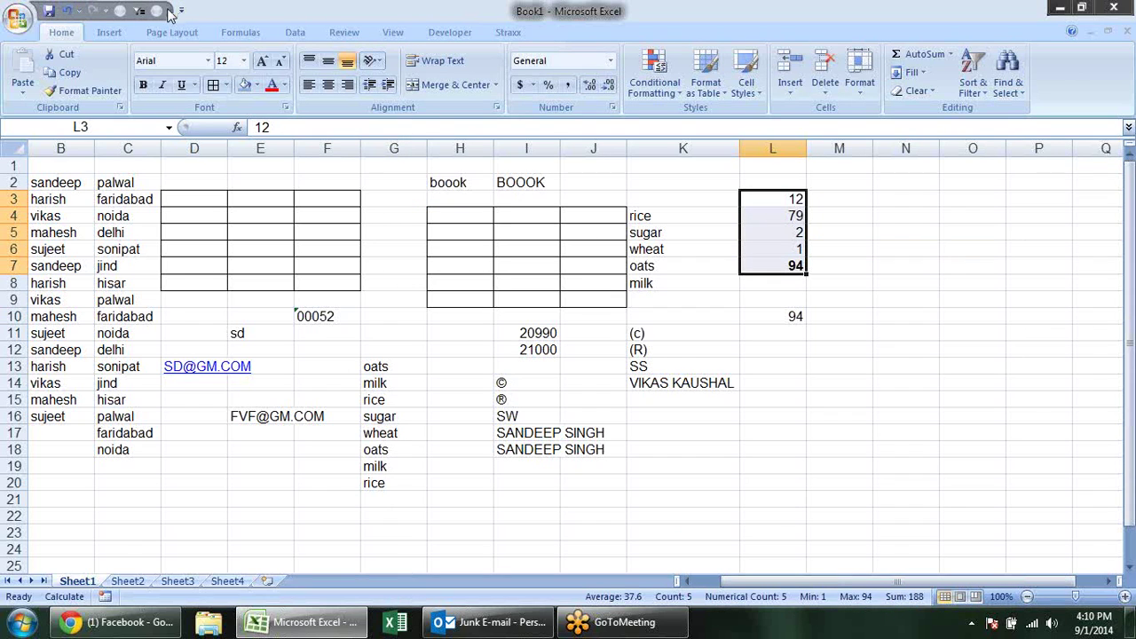
{"action": "key", "text": "ctrl+c"}
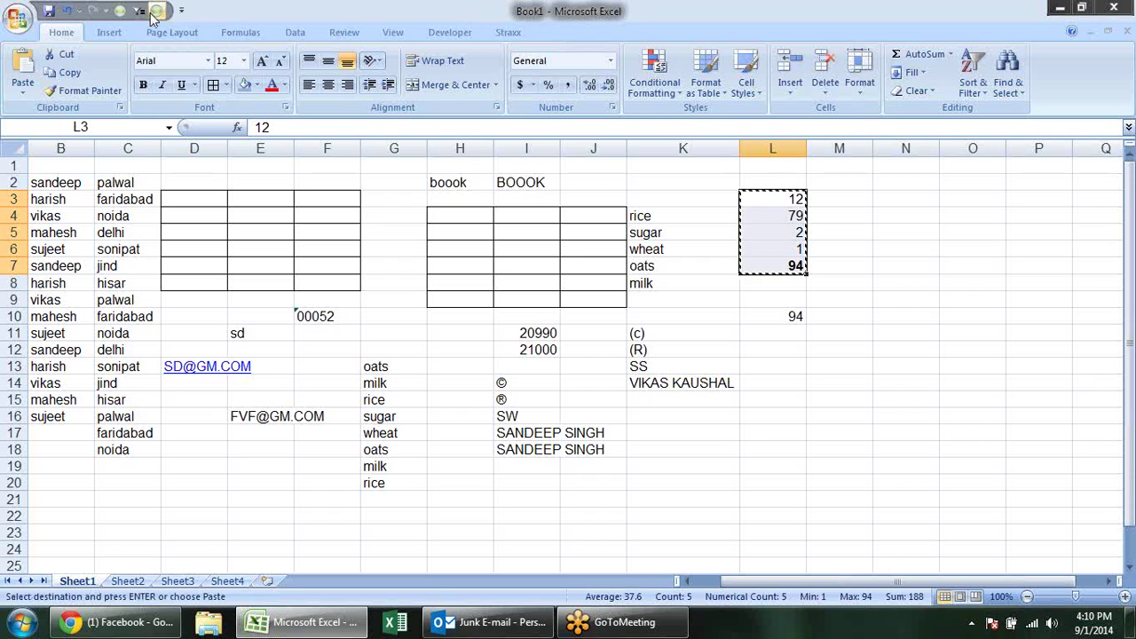
{"action": "left_click", "coordinate": [158, 11]}
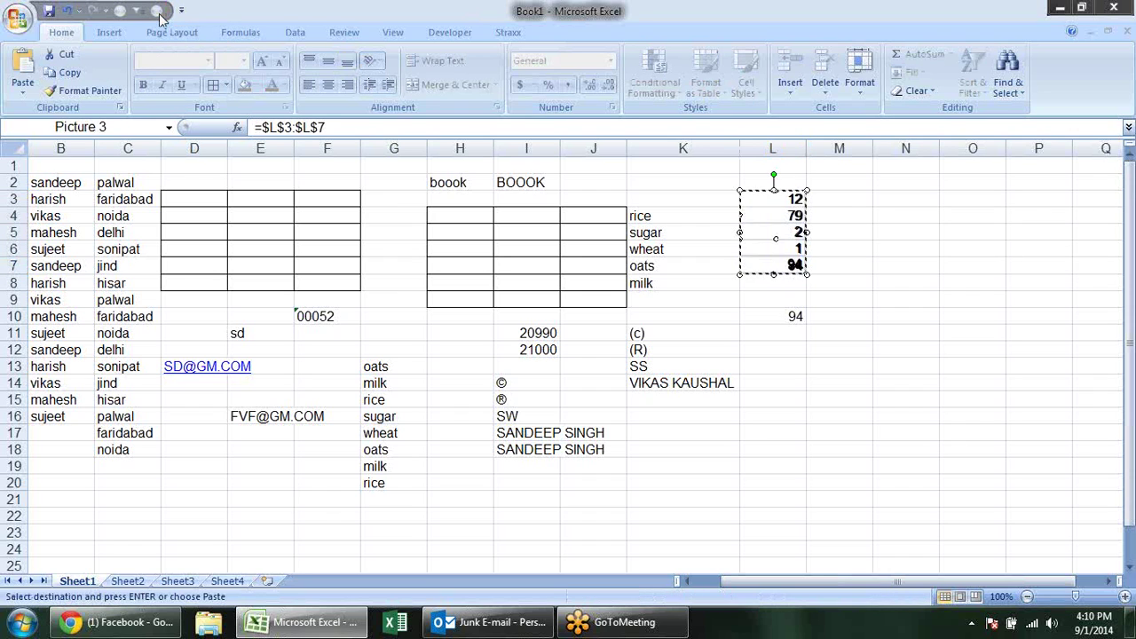
{"action": "left_click_drag", "start_coordinate": [527, 214], "coordinate": [444, 222]}
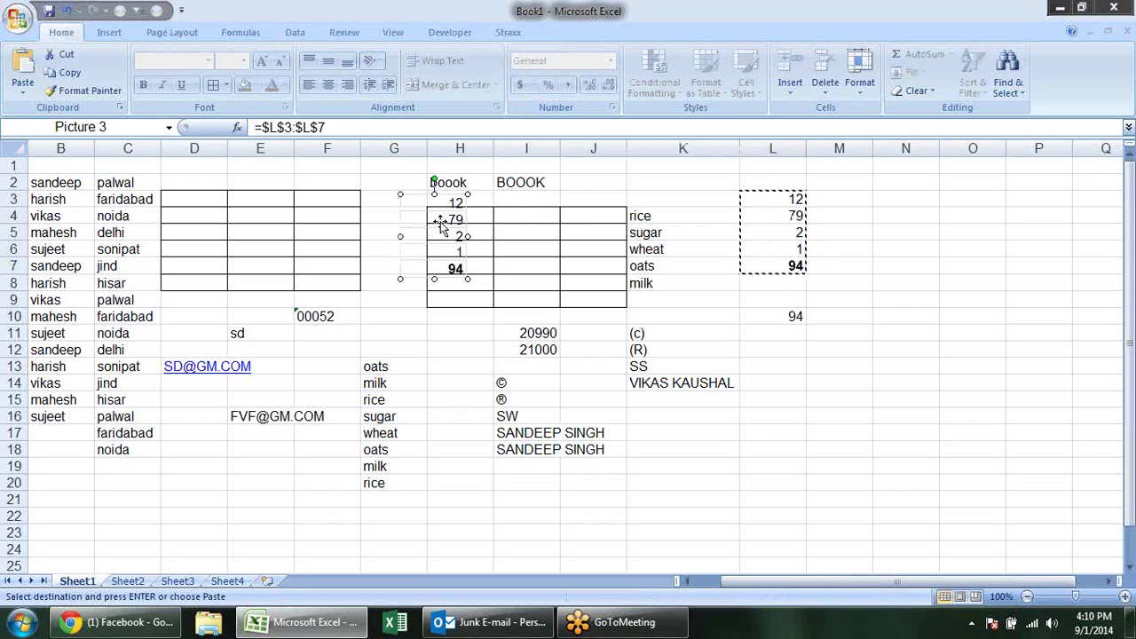
Fill cells L4:L6 with blue, then select F9.
{"action": "left_click_drag", "start_coordinate": [784, 213], "coordinate": [784, 249]}
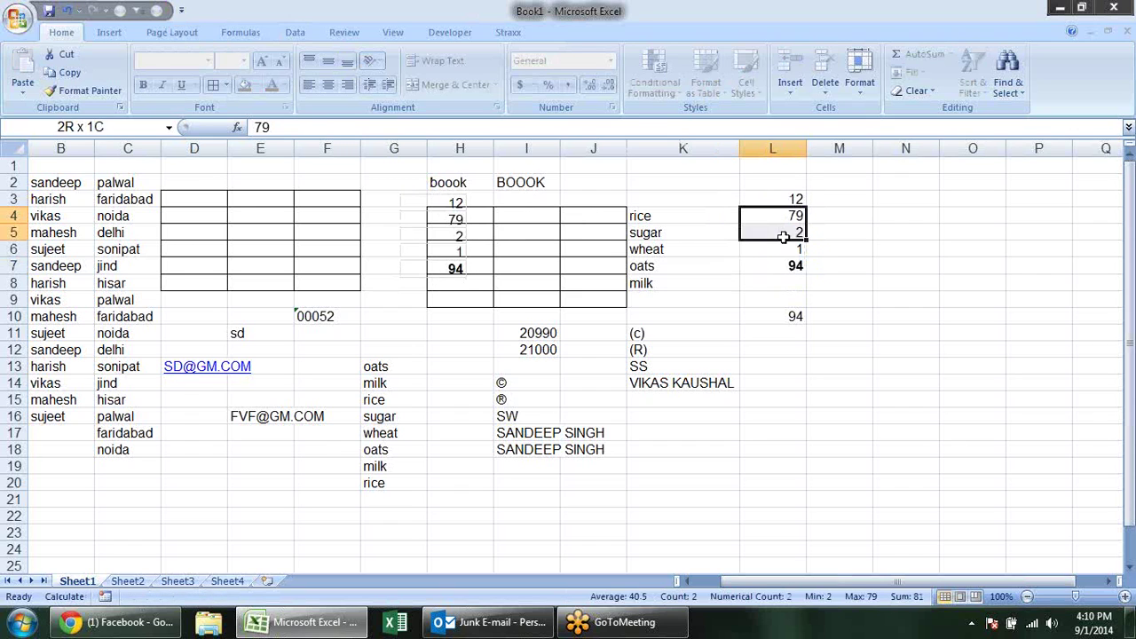
{"action": "left_click", "coordinate": [247, 84]}
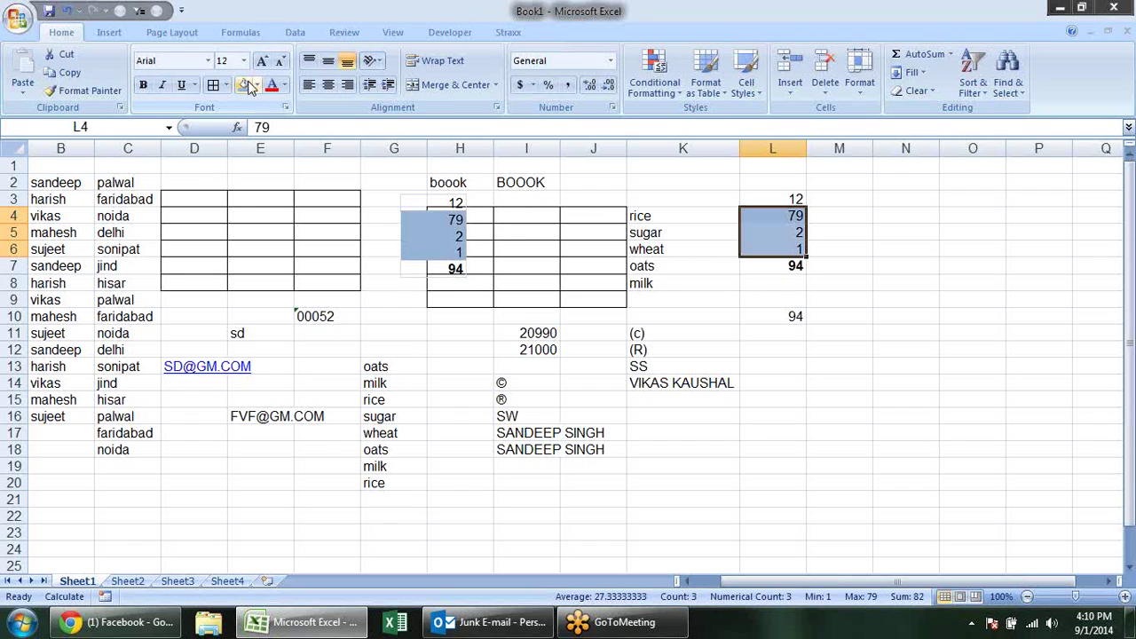
{"action": "left_click", "coordinate": [355, 295]}
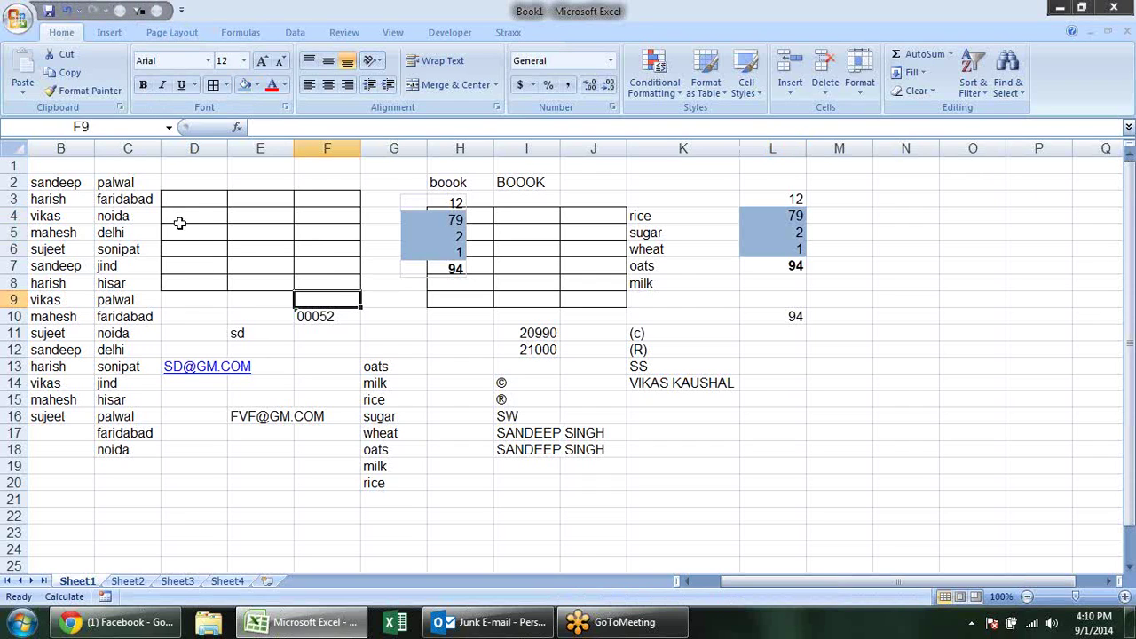
{"action": "key", "text": "alt"}
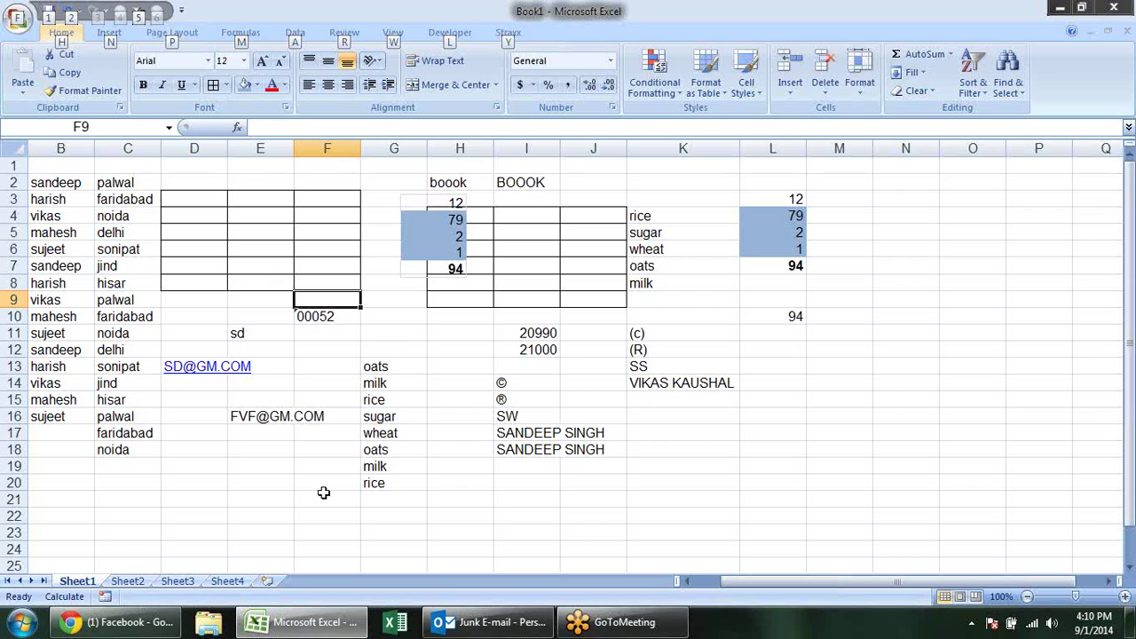
{"action": "key", "text": "alt"}
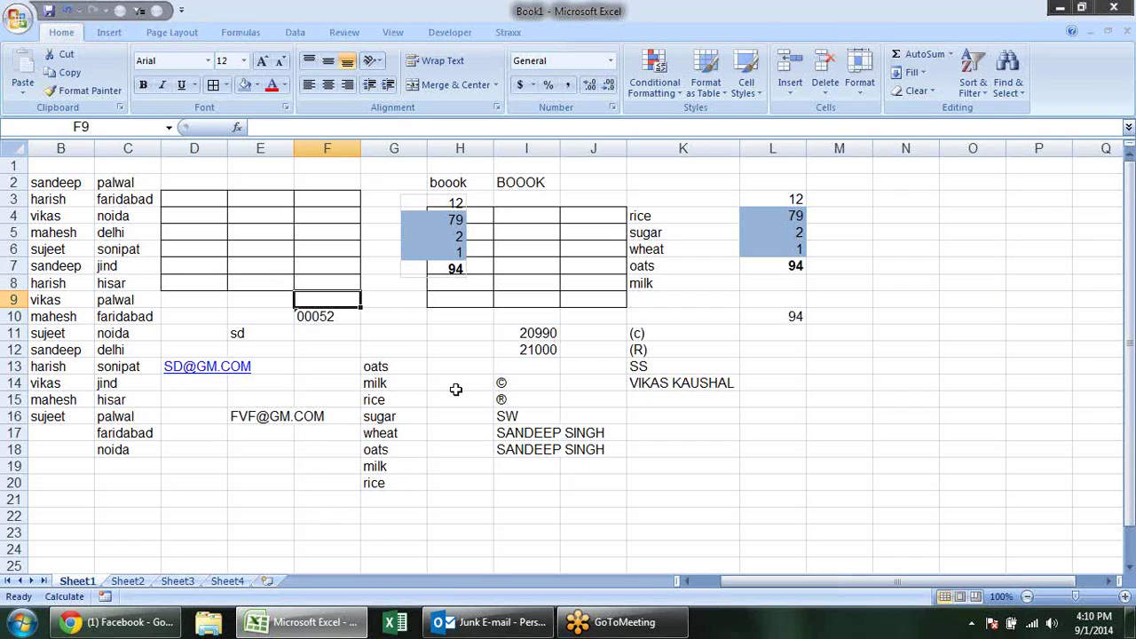
Delete the linked picture sitting over H3:H7.
{"action": "left_click", "coordinate": [455, 388]}
{"action": "left_click", "coordinate": [453, 204]}
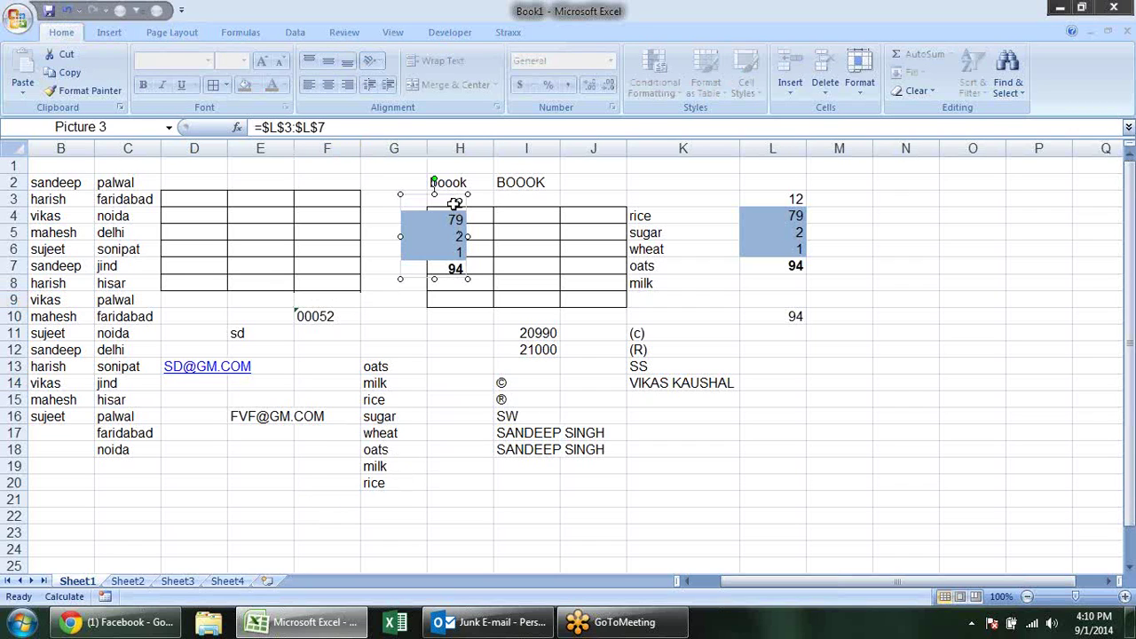
{"action": "key", "text": "Delete"}
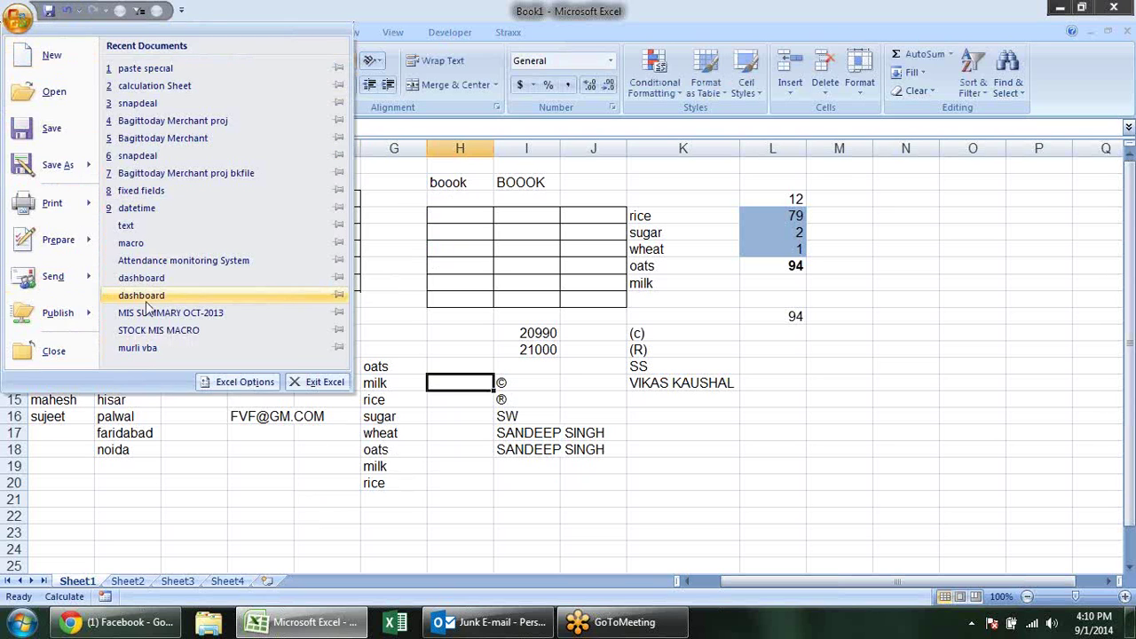
{"action": "left_click", "coordinate": [254, 381]}
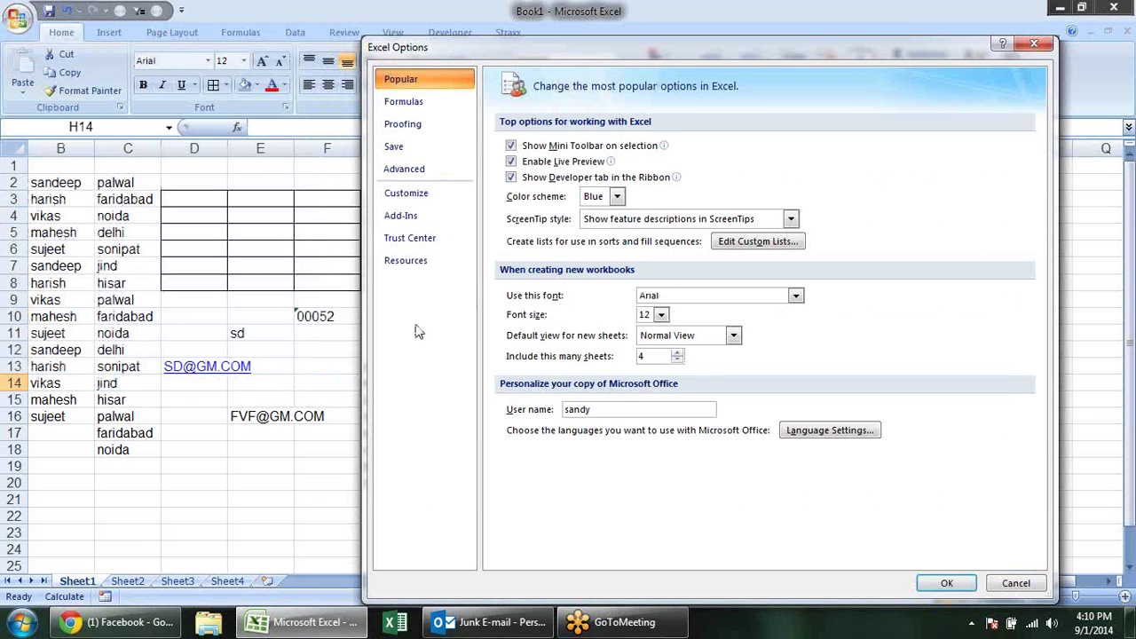
{"action": "left_click", "coordinate": [435, 194]}
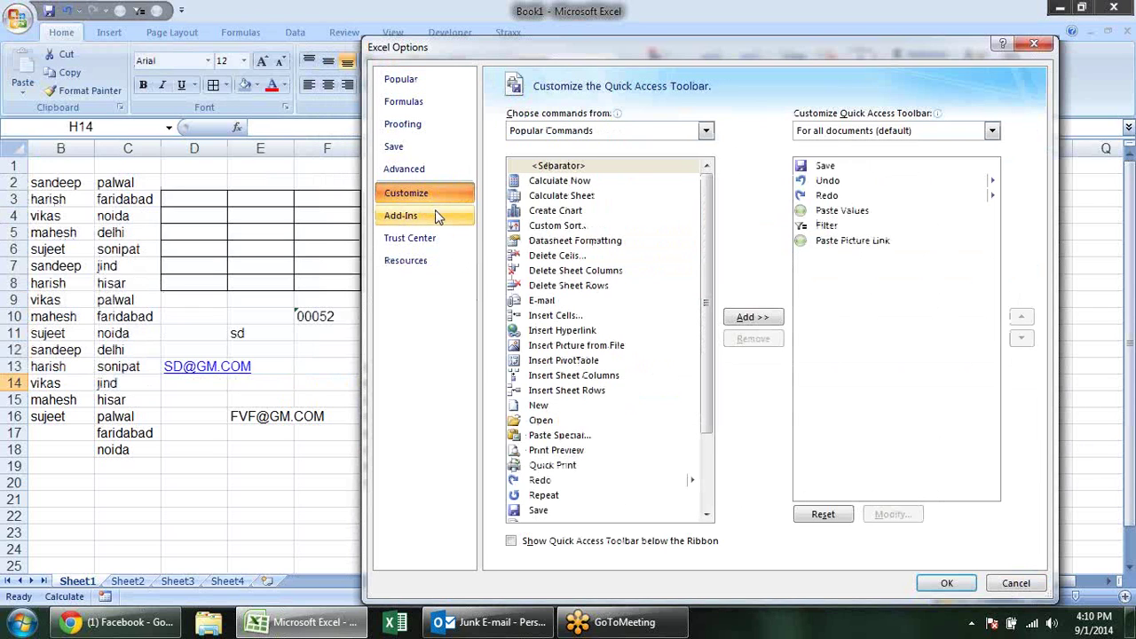
{"action": "left_click", "coordinate": [437, 214]}
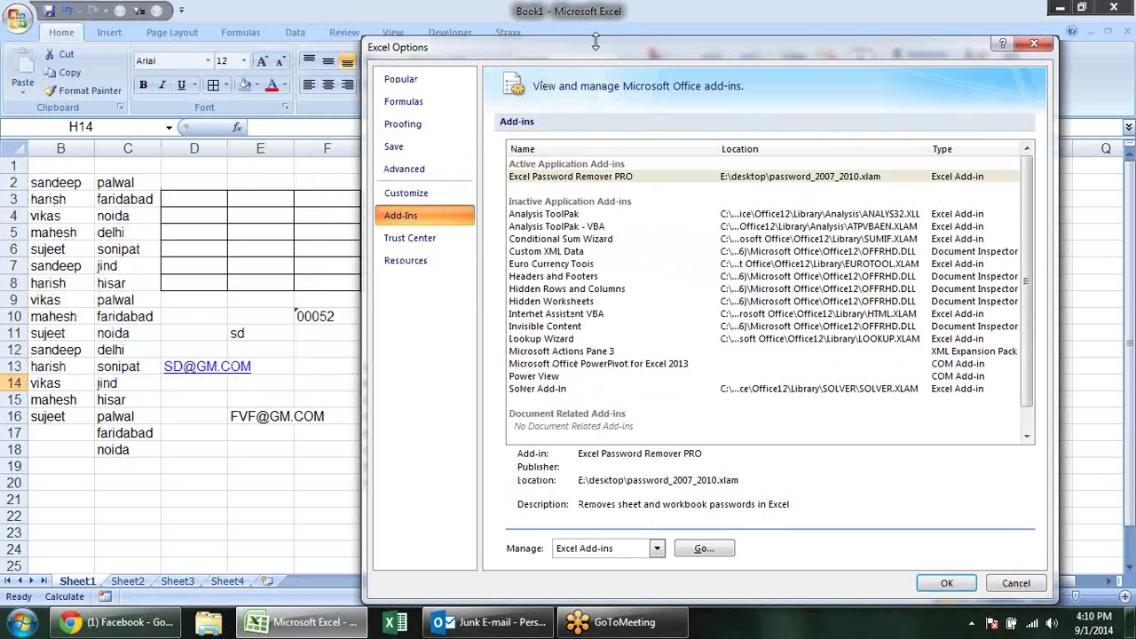
{"action": "left_click_drag", "start_coordinate": [612, 55], "coordinate": [389, 21]}
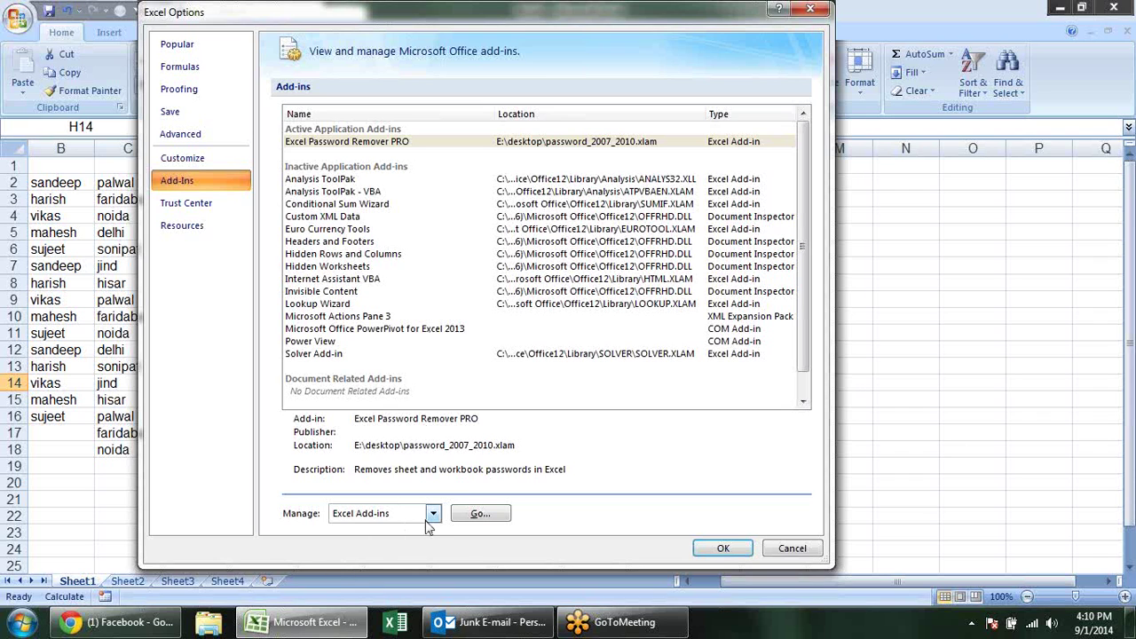
{"action": "left_click", "coordinate": [471, 517]}
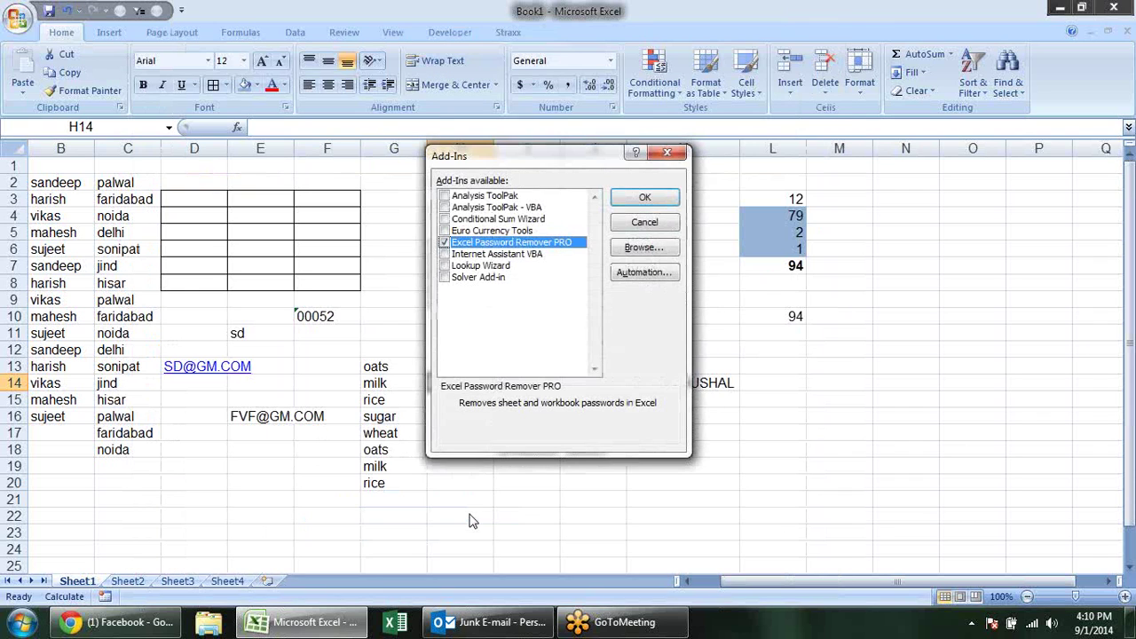
{"action": "left_click", "coordinate": [646, 250]}
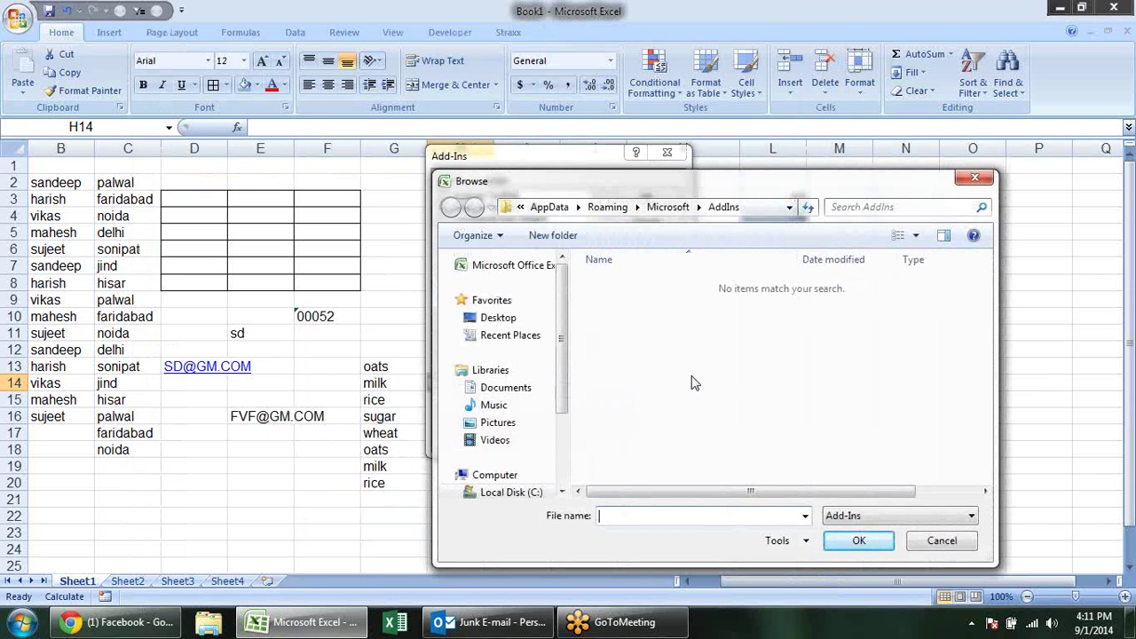
{"action": "key", "text": "Escape"}
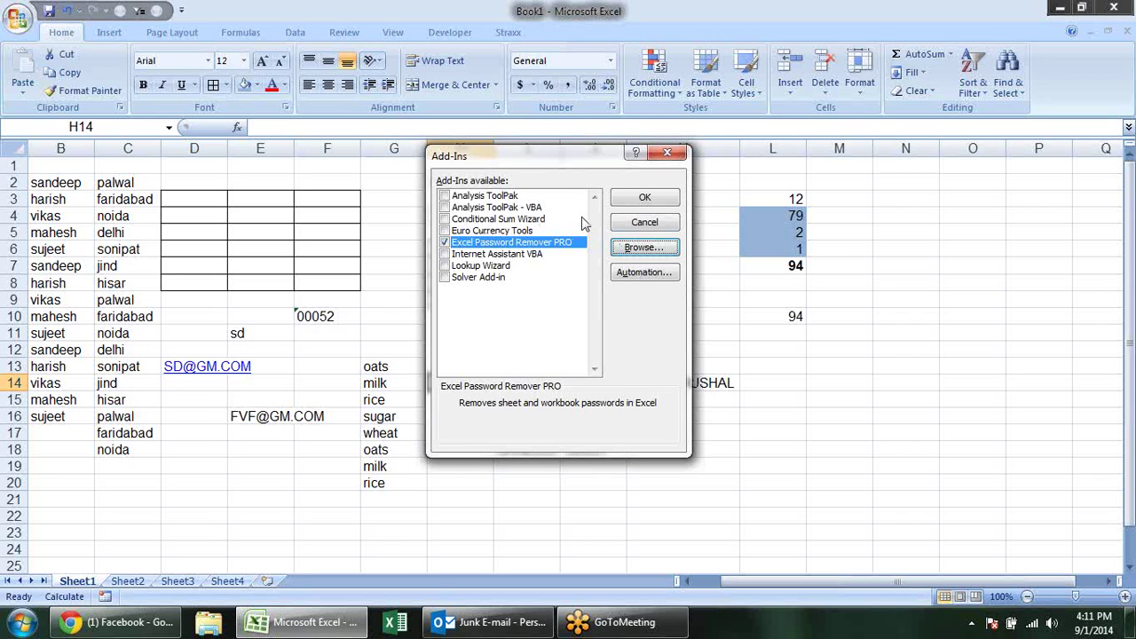
{"action": "key", "text": "Escape"}
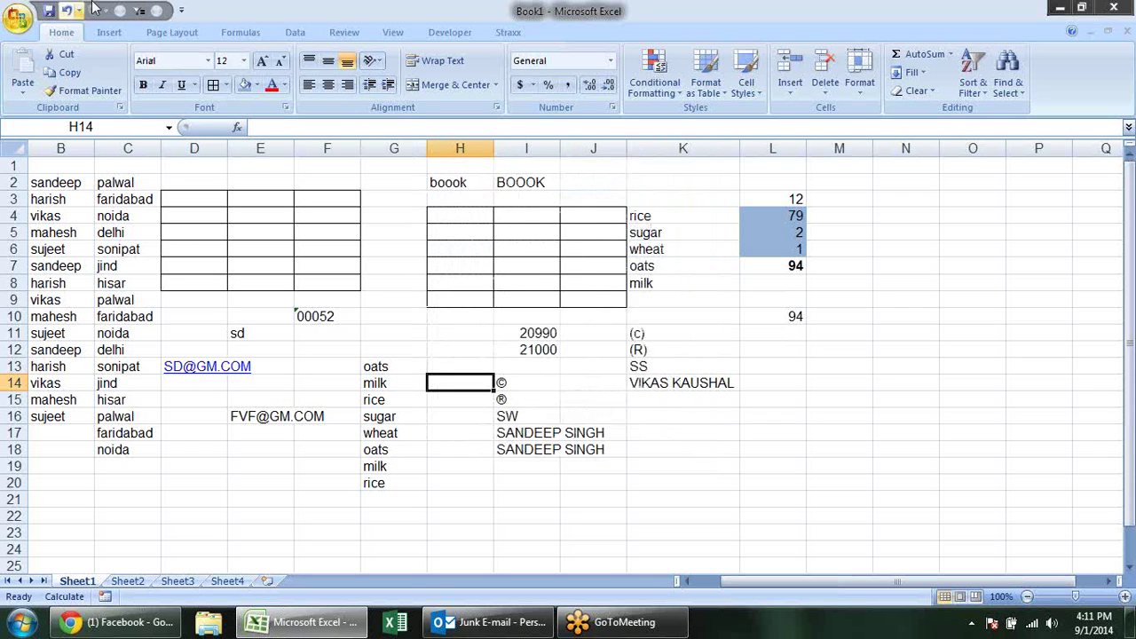
{"action": "left_click", "coordinate": [11, 22]}
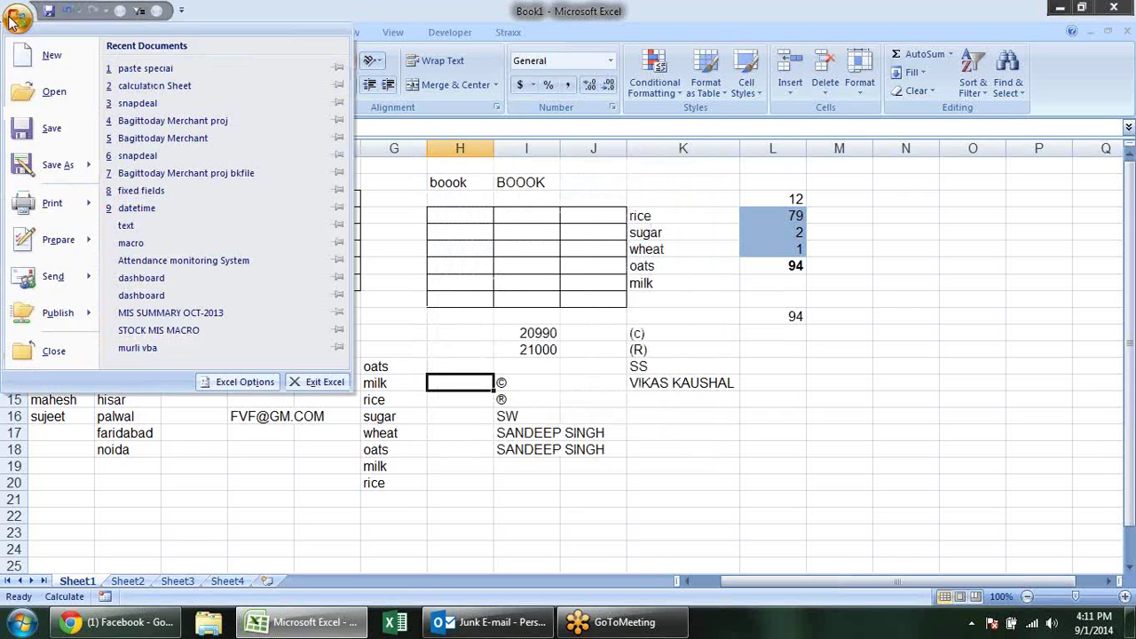
{"action": "left_click", "coordinate": [237, 382]}
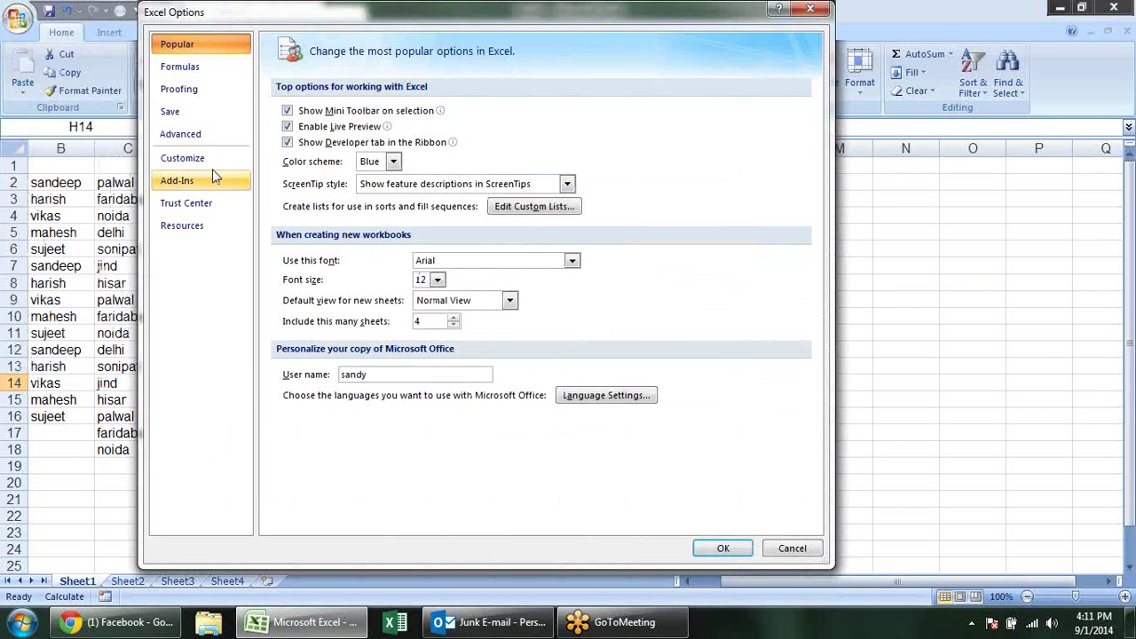
{"action": "left_click", "coordinate": [211, 161]}
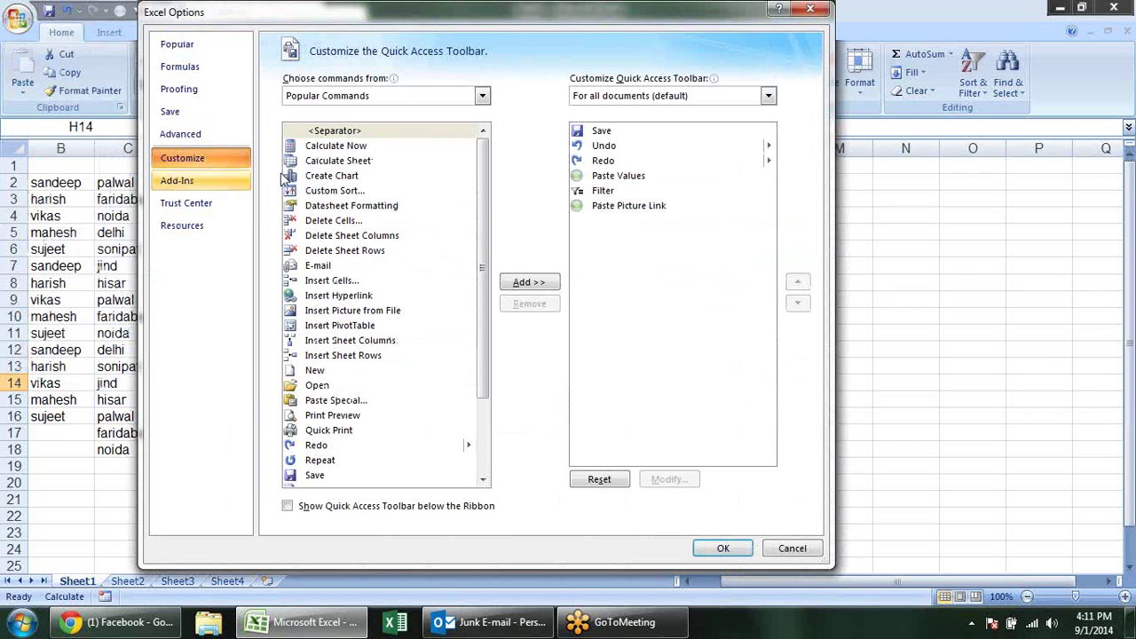
{"action": "left_click", "coordinate": [481, 96]}
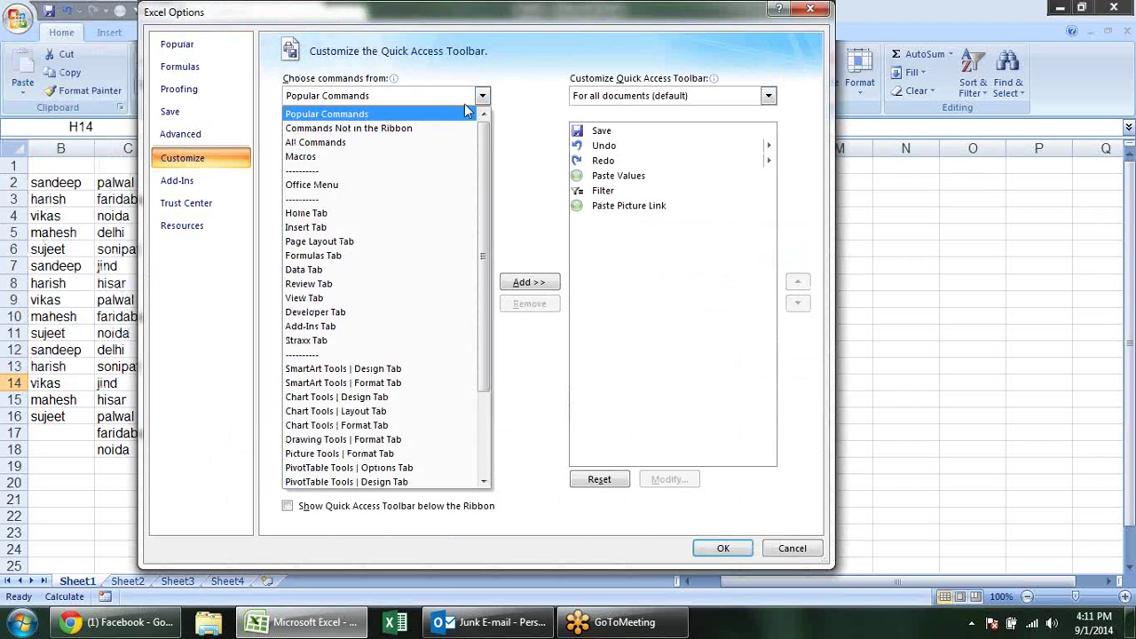
{"action": "left_click", "coordinate": [416, 160]}
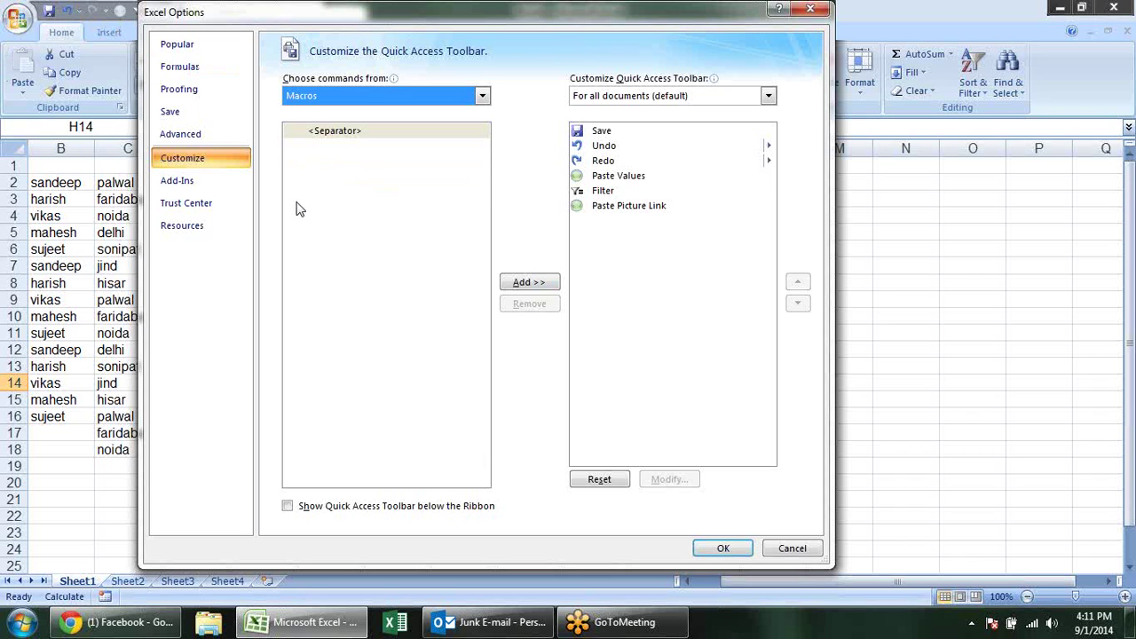
{"action": "left_click", "coordinate": [789, 552]}
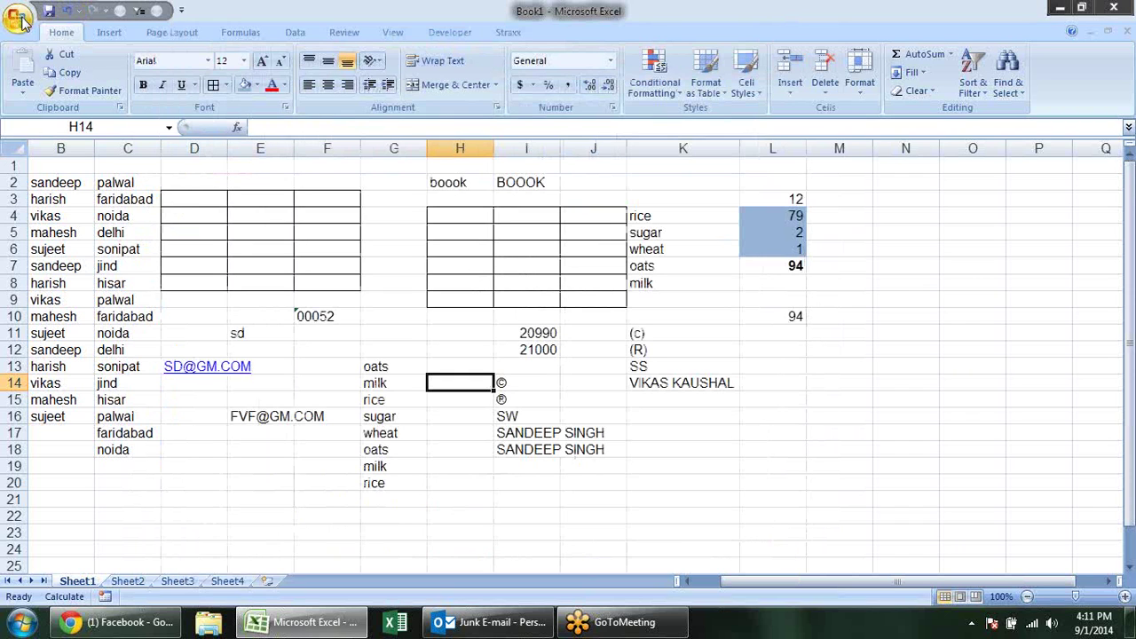
Open Excel Options, view the installed Add-Ins, then switch to the Trust Center page.
{"action": "left_click", "coordinate": [19, 18]}
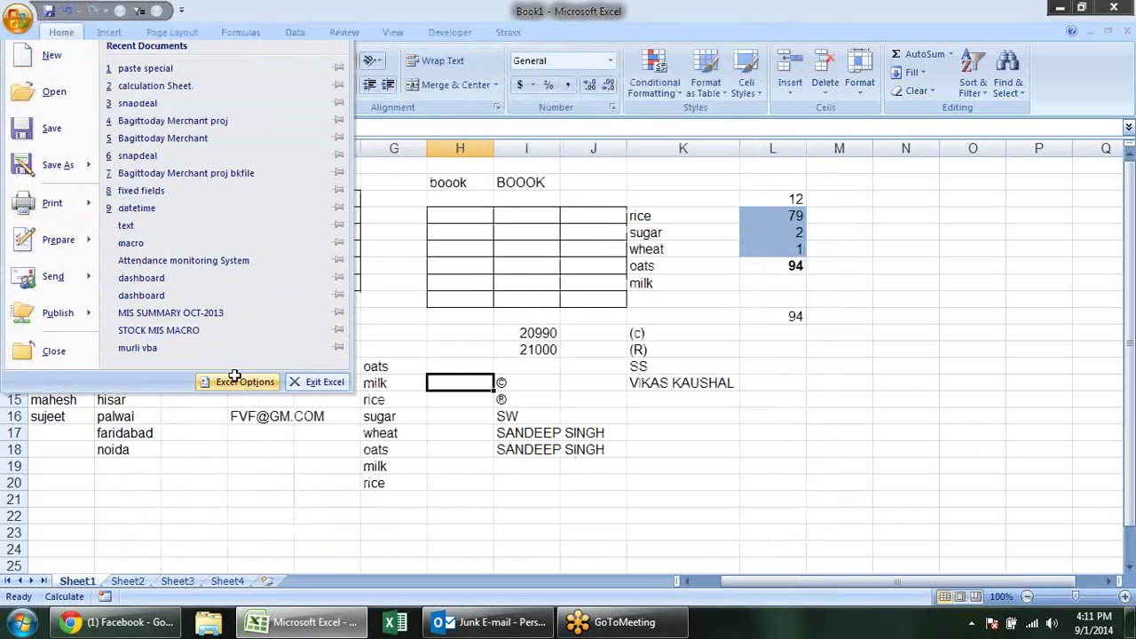
{"action": "left_click", "coordinate": [235, 381]}
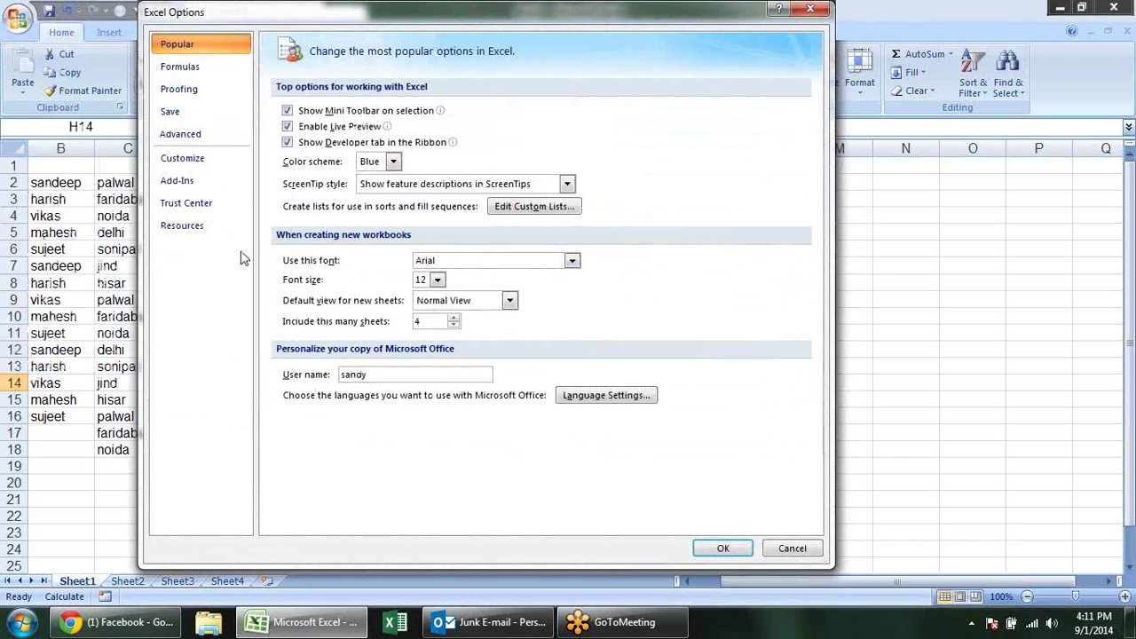
{"action": "left_click", "coordinate": [206, 186]}
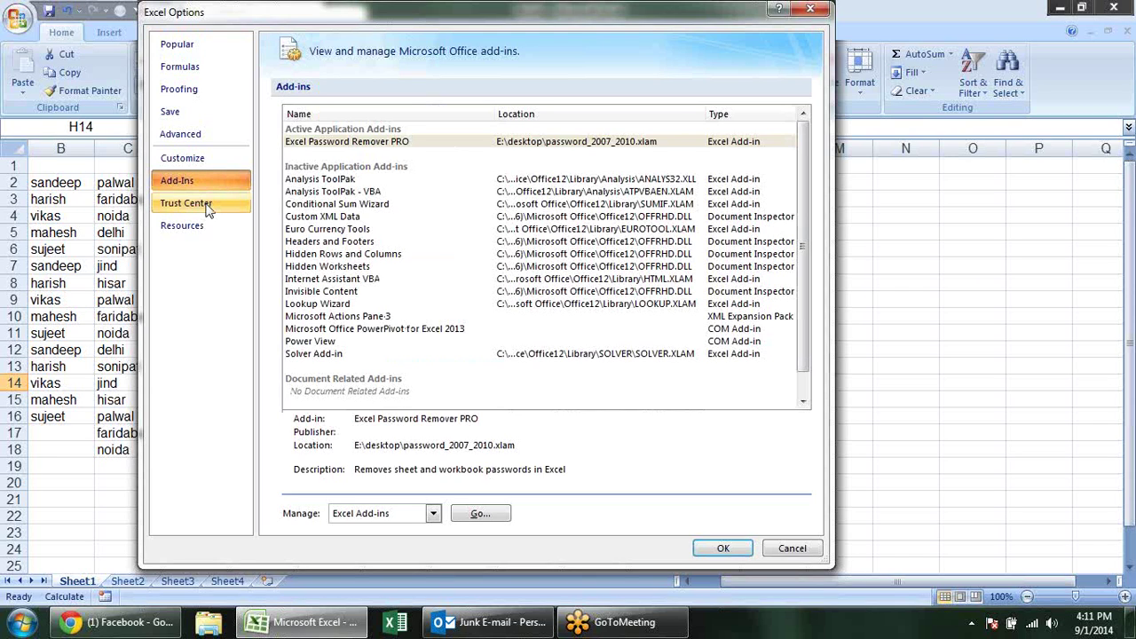
{"action": "left_click", "coordinate": [206, 206]}
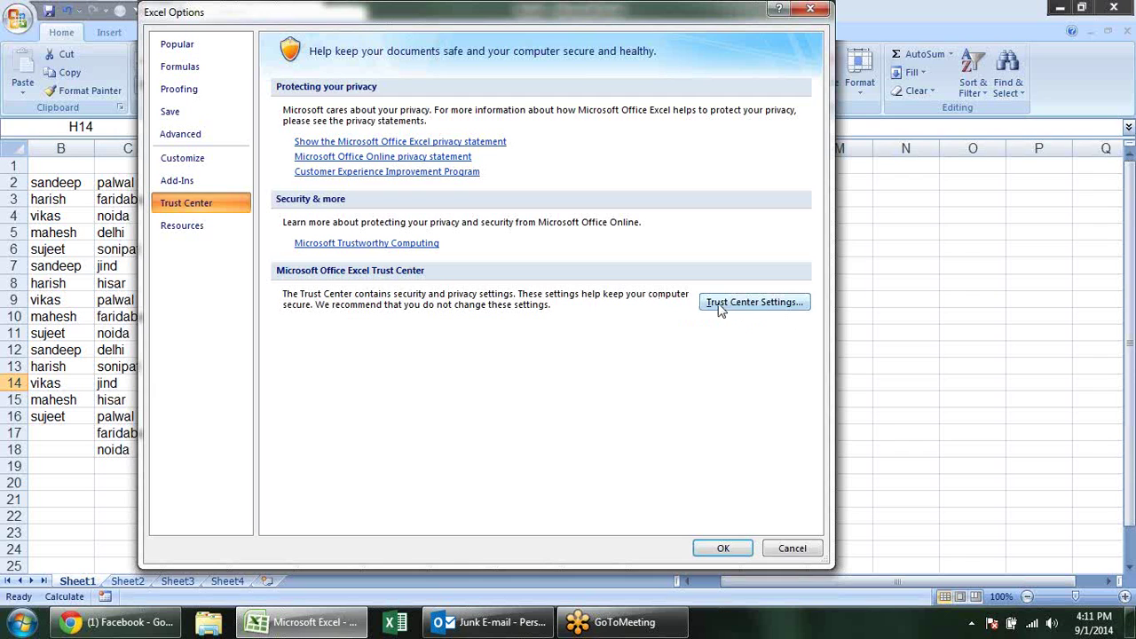
Review the ActiveX, Macro, Message Bar and External Content pages in Trust Center Settings.
{"action": "left_click", "coordinate": [769, 303]}
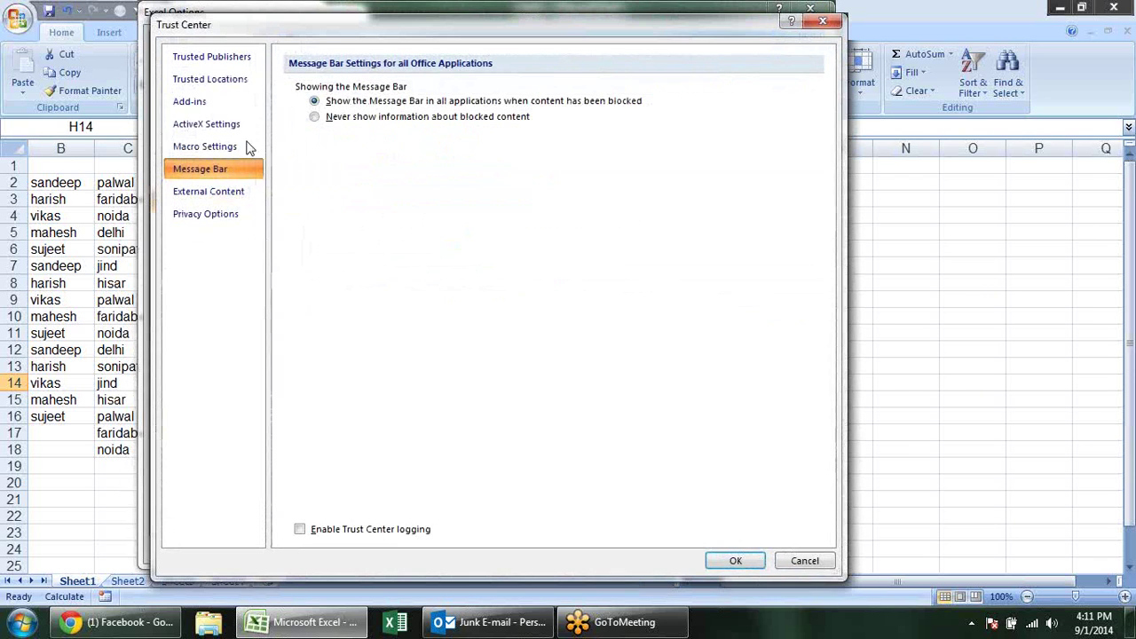
{"action": "left_click", "coordinate": [212, 123]}
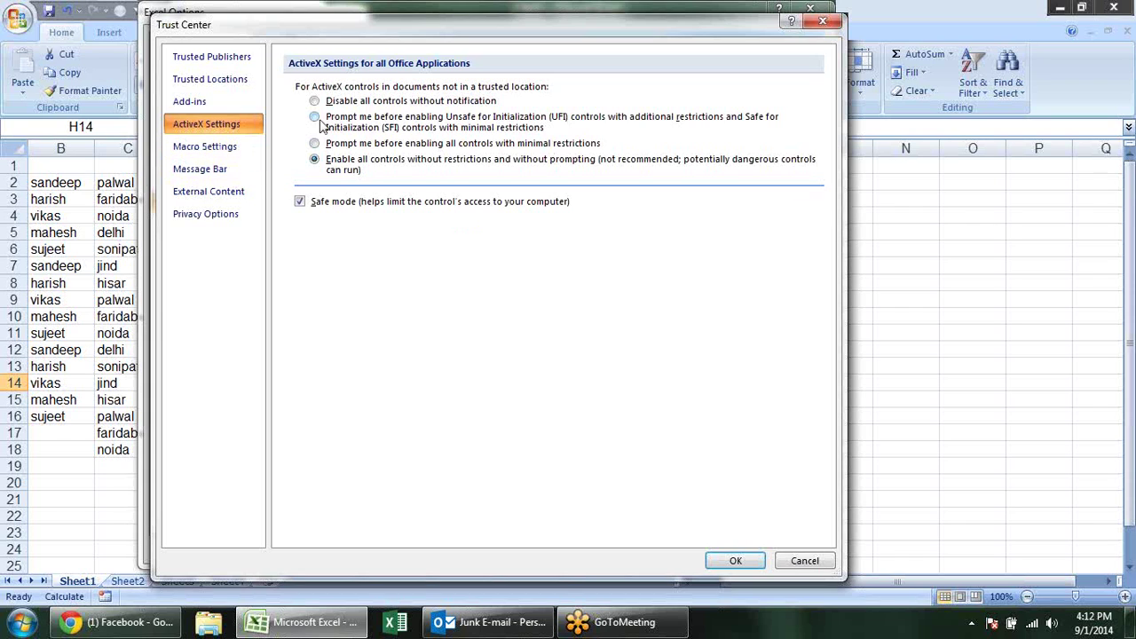
{"action": "left_click", "coordinate": [233, 154]}
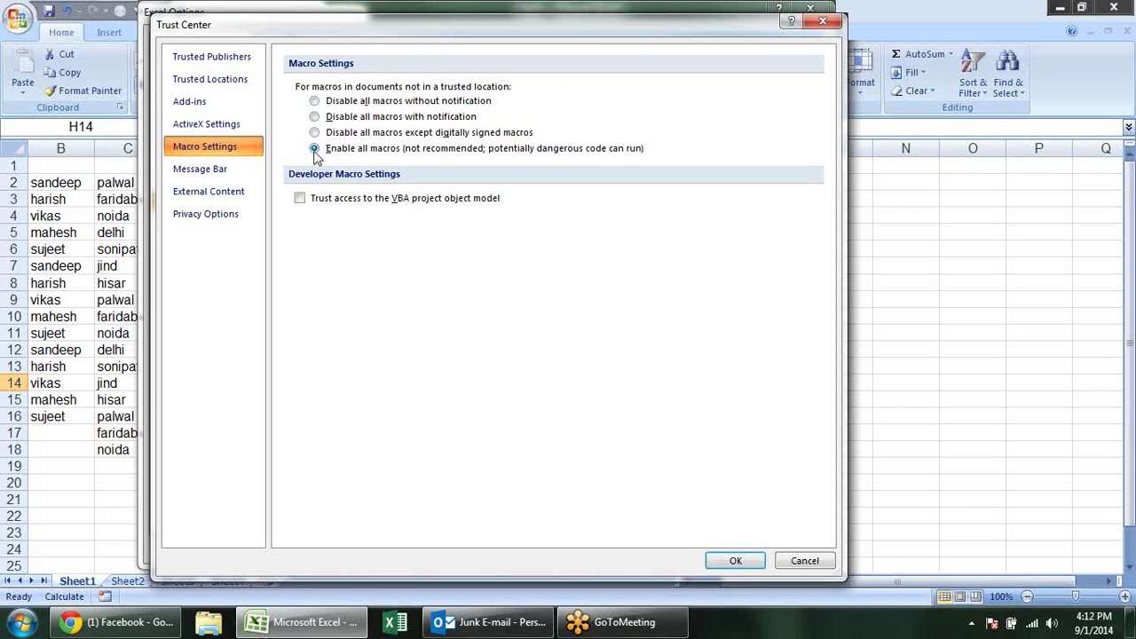
{"action": "left_click", "coordinate": [246, 179]}
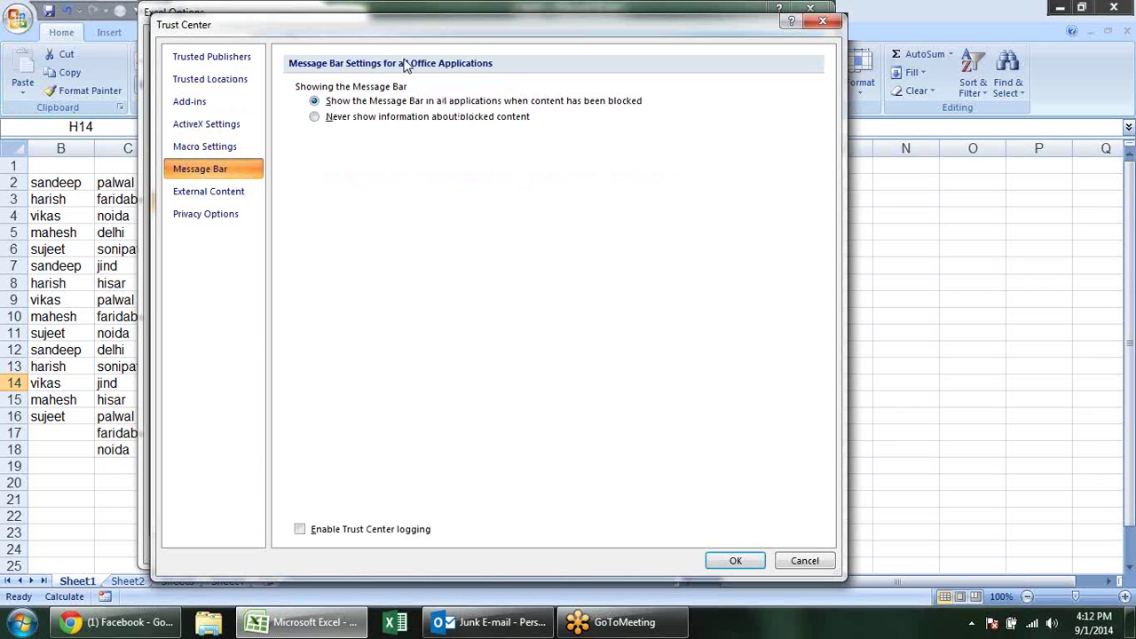
{"action": "left_click", "coordinate": [246, 190]}
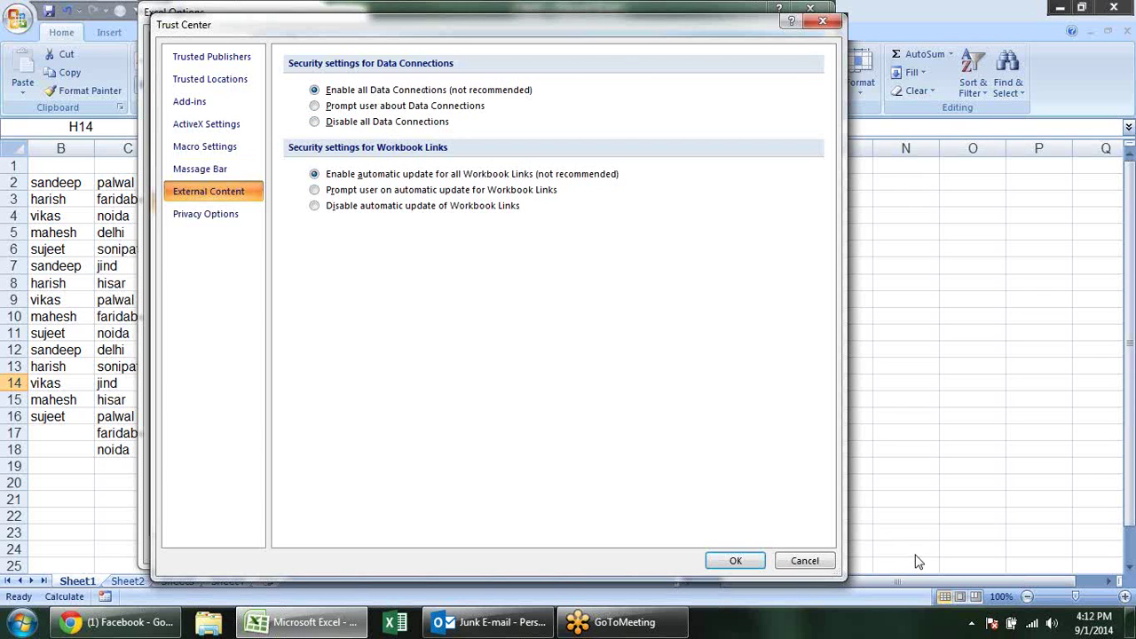
Close Trust Center and Excel Options with OK and select cell K11.
{"action": "left_click", "coordinate": [733, 561]}
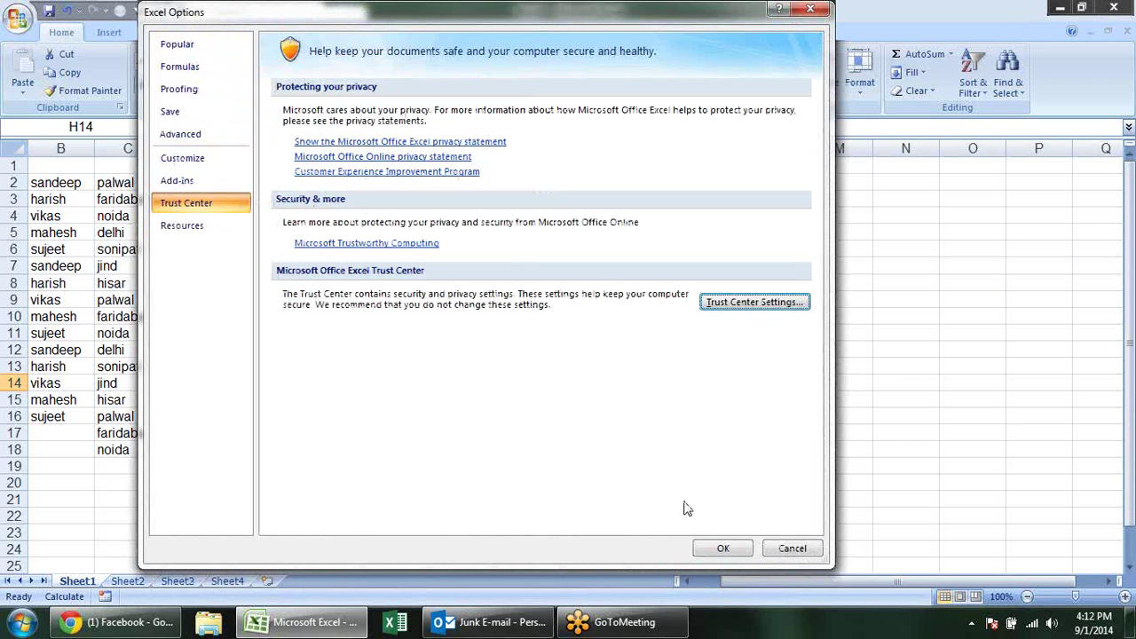
{"action": "left_click", "coordinate": [742, 549]}
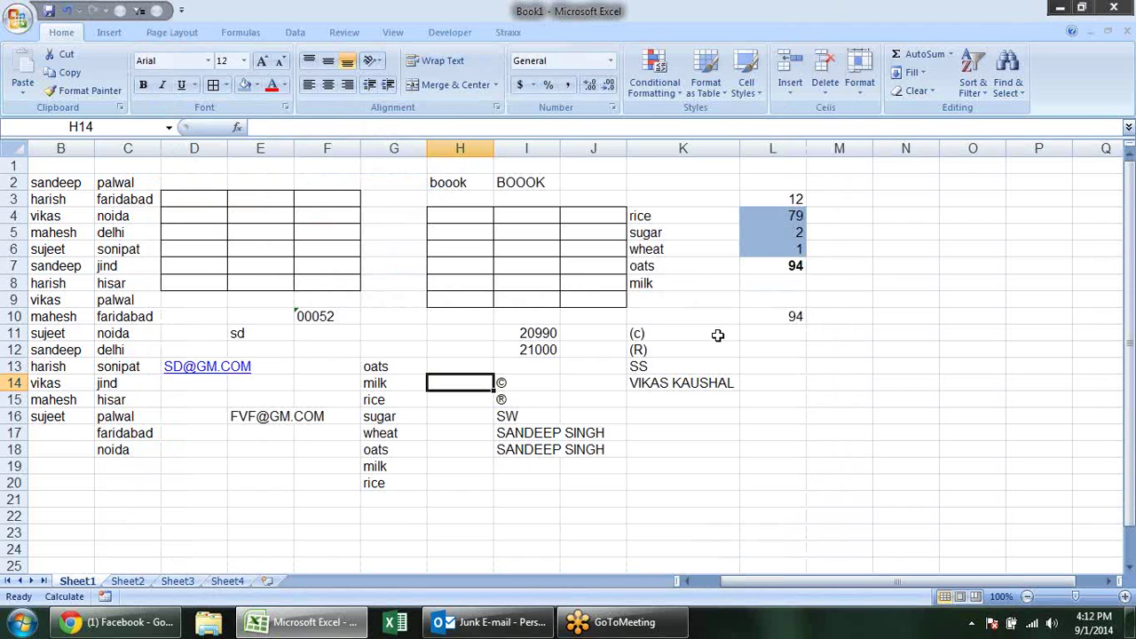
{"action": "left_click", "coordinate": [718, 334]}
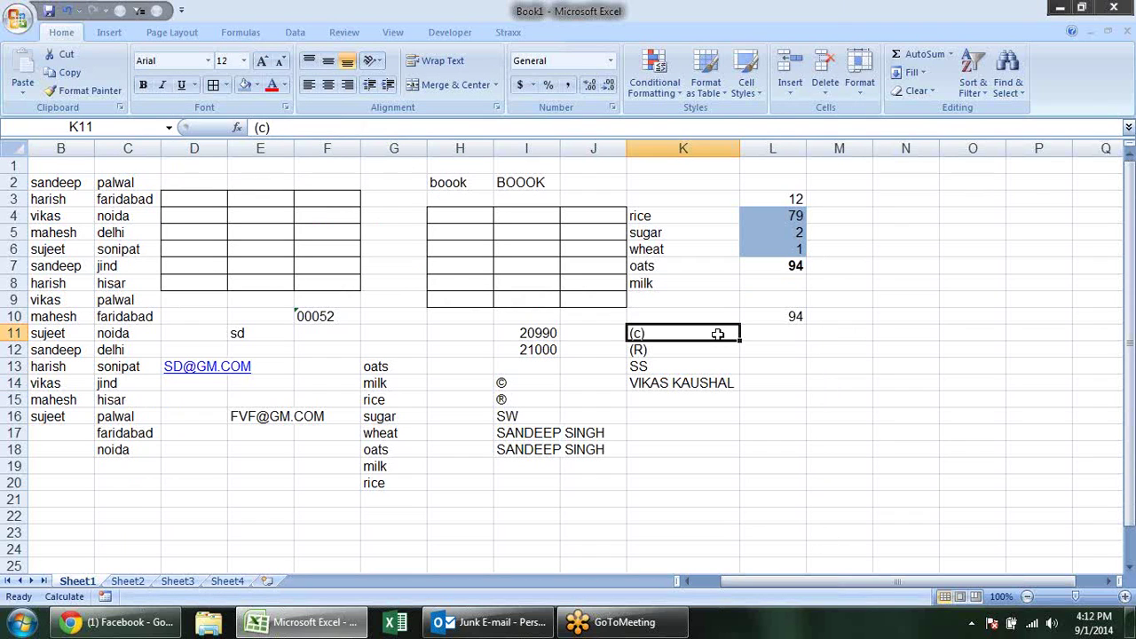